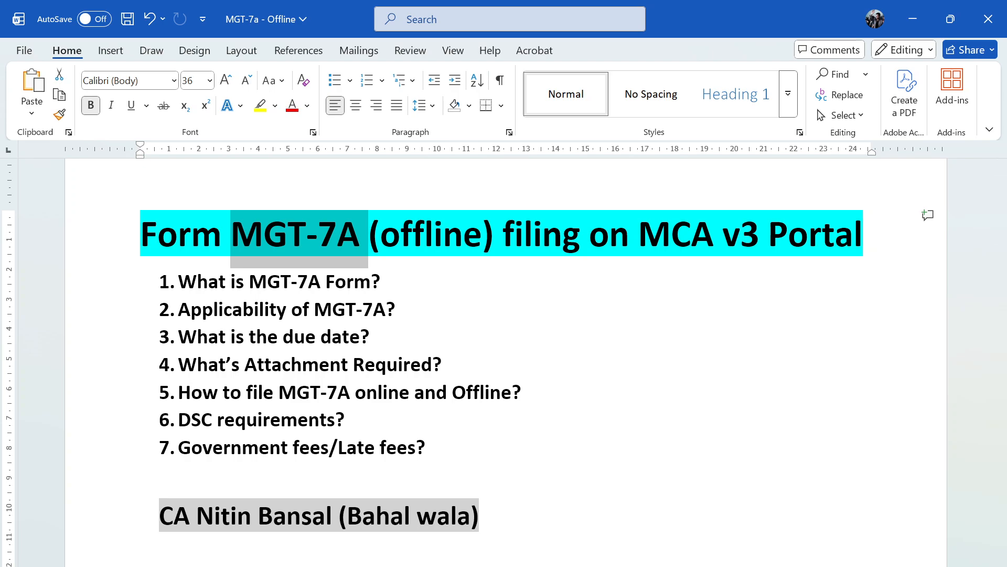
Switch to Chrome and open the Annual Filings page of the Company e-Filing services on the MCA portal
{"action": "key", "text": "alt+Tab"}
{"action": "left_click", "coordinate": [438, 251]}
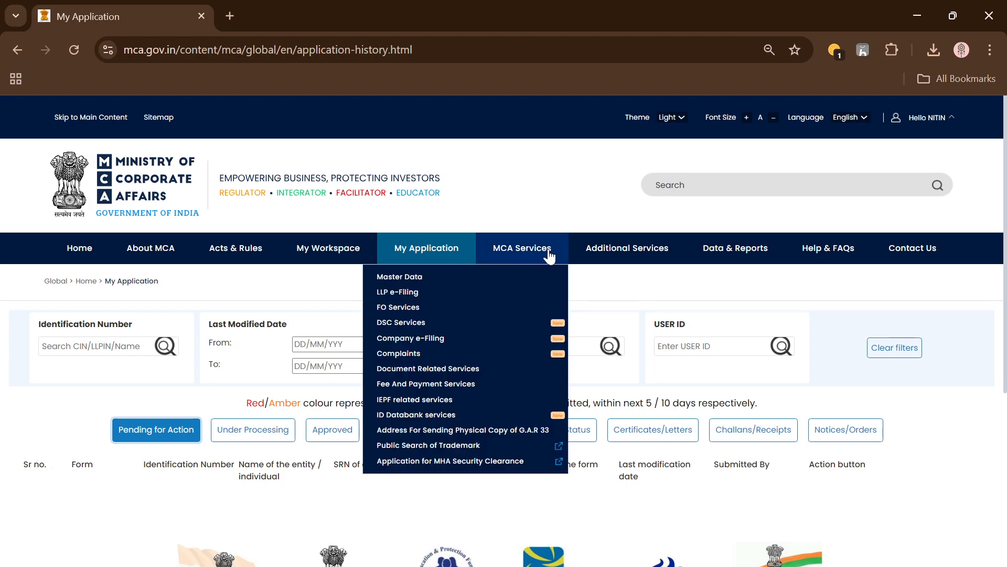
{"action": "mouse_move", "coordinate": [462, 344]}
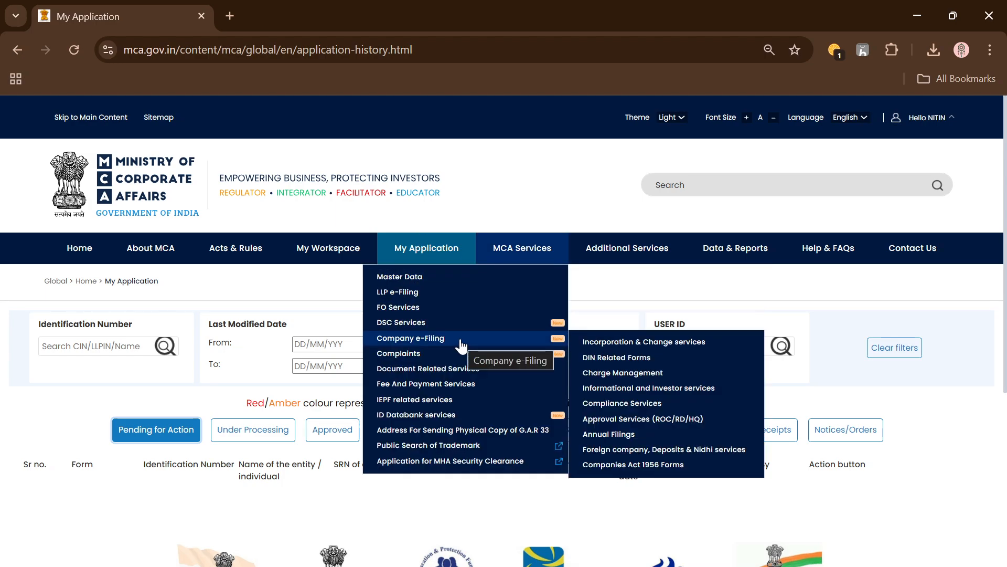
{"action": "mouse_move", "coordinate": [632, 394]}
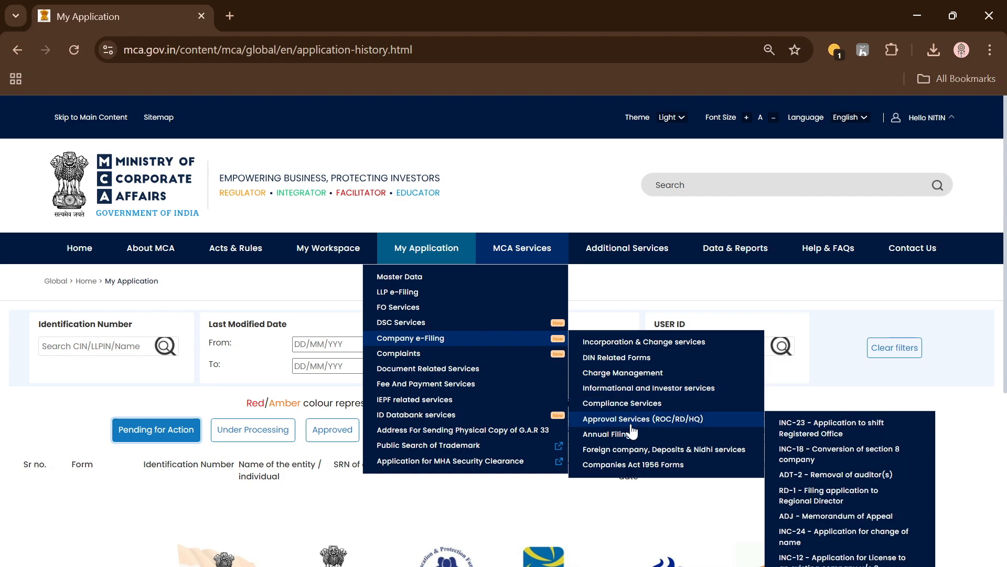
{"action": "mouse_move", "coordinate": [414, 323]}
{"action": "left_click", "coordinate": [467, 251]}
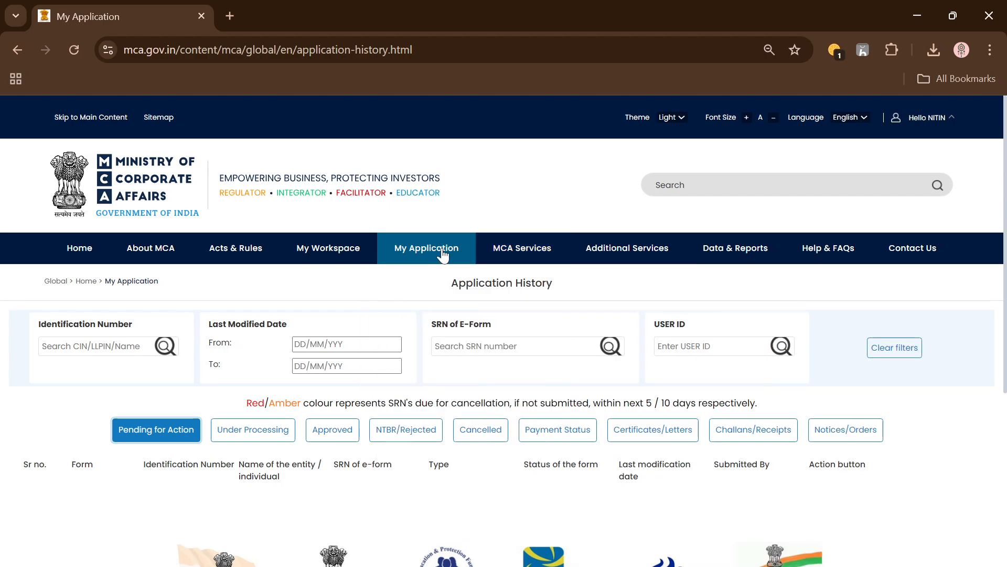
{"action": "mouse_move", "coordinate": [478, 253]}
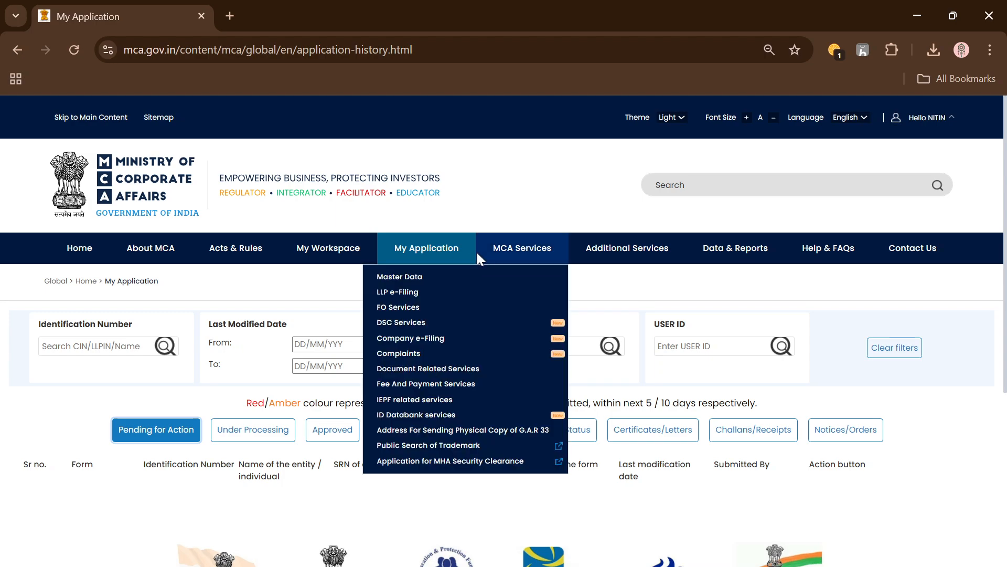
{"action": "mouse_move", "coordinate": [478, 342]}
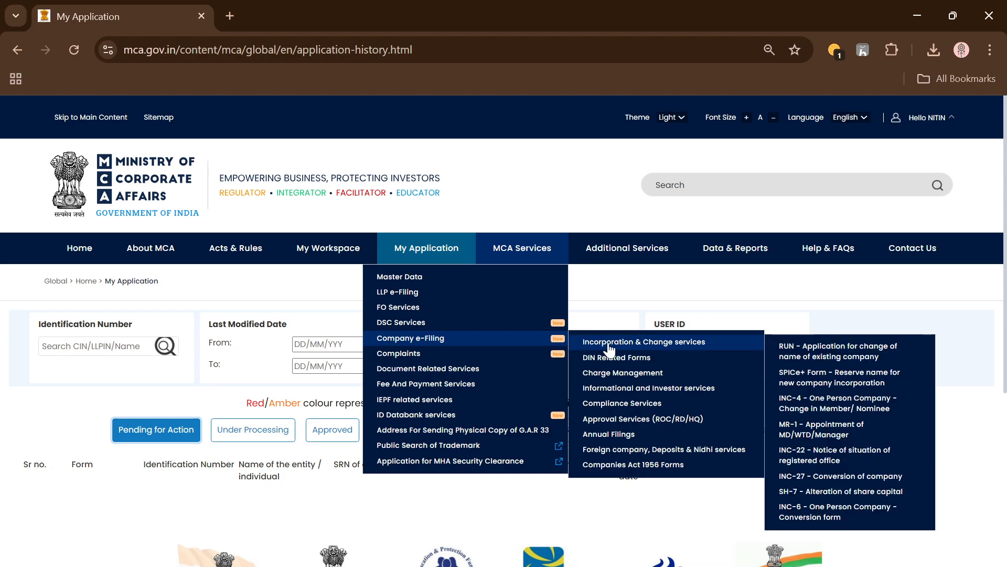
{"action": "left_click", "coordinate": [630, 440]}
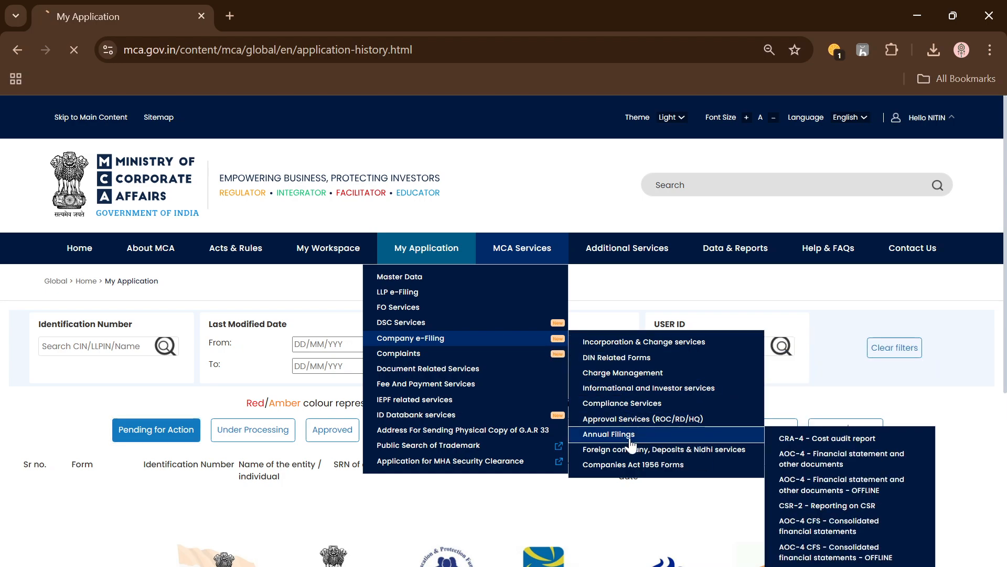
Open the offline MGT-7A Abridged Annual Return form for OPCs and Small Companies and look over its opening section
{"action": "scroll", "coordinate": [577, 436], "scroll_direction": "down", "scroll_amount": 3}
{"action": "scroll", "coordinate": [119, 357], "scroll_direction": "down", "scroll_amount": 5}
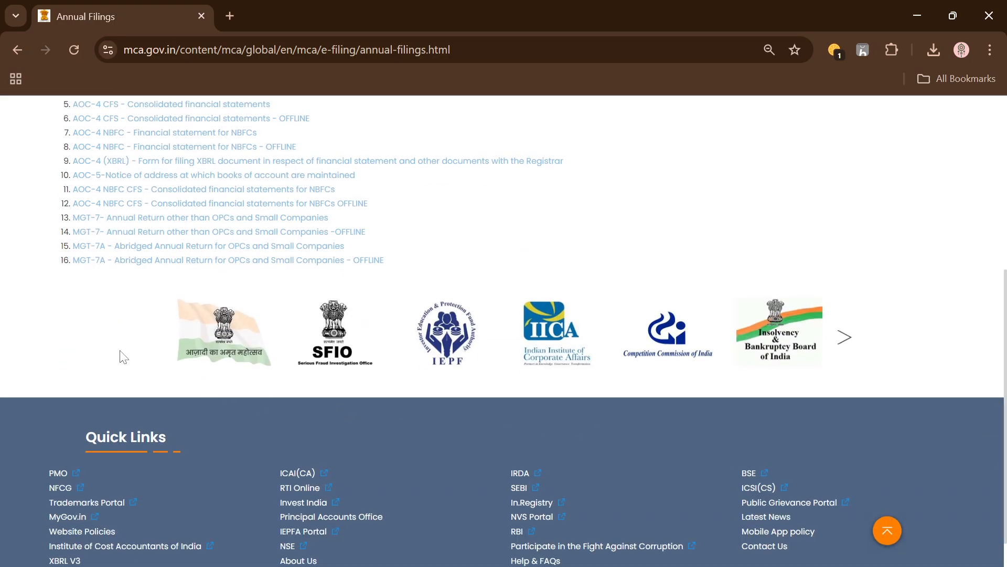
{"action": "scroll", "coordinate": [315, 404], "scroll_direction": "up", "scroll_amount": 8}
{"action": "scroll", "coordinate": [332, 416], "scroll_direction": "down", "scroll_amount": 2}
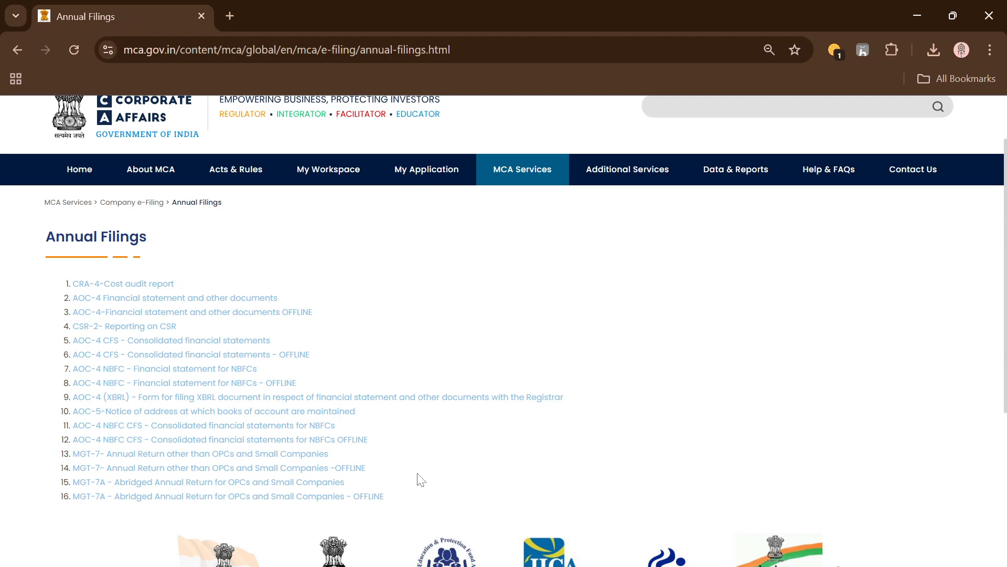
{"action": "left_click", "coordinate": [199, 497]}
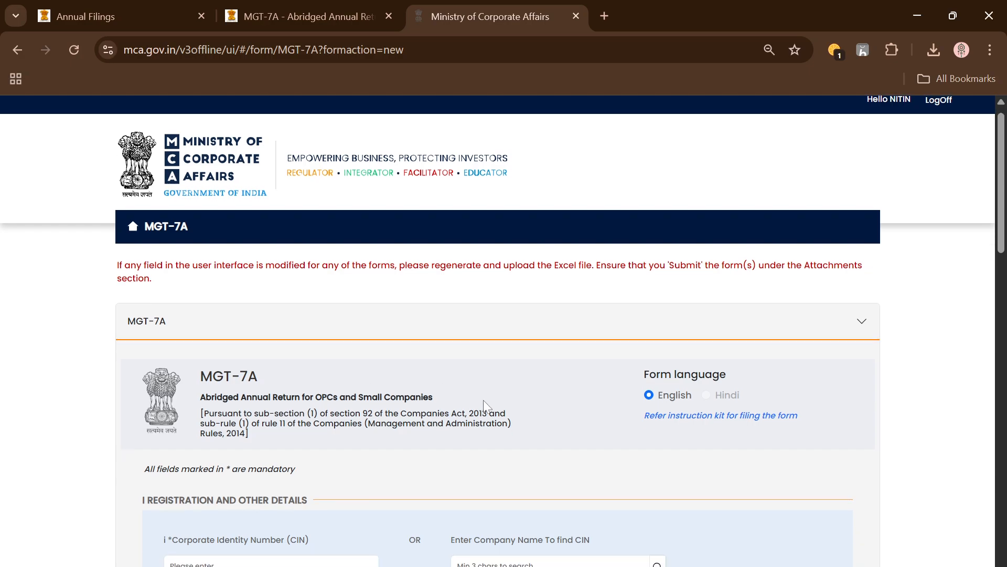
{"action": "scroll", "coordinate": [483, 400], "scroll_direction": "down", "scroll_amount": 10}
{"action": "scroll", "coordinate": [488, 410], "scroll_direction": "down", "scroll_amount": 5}
{"action": "scroll", "coordinate": [488, 410], "scroll_direction": "up", "scroll_amount": 13}
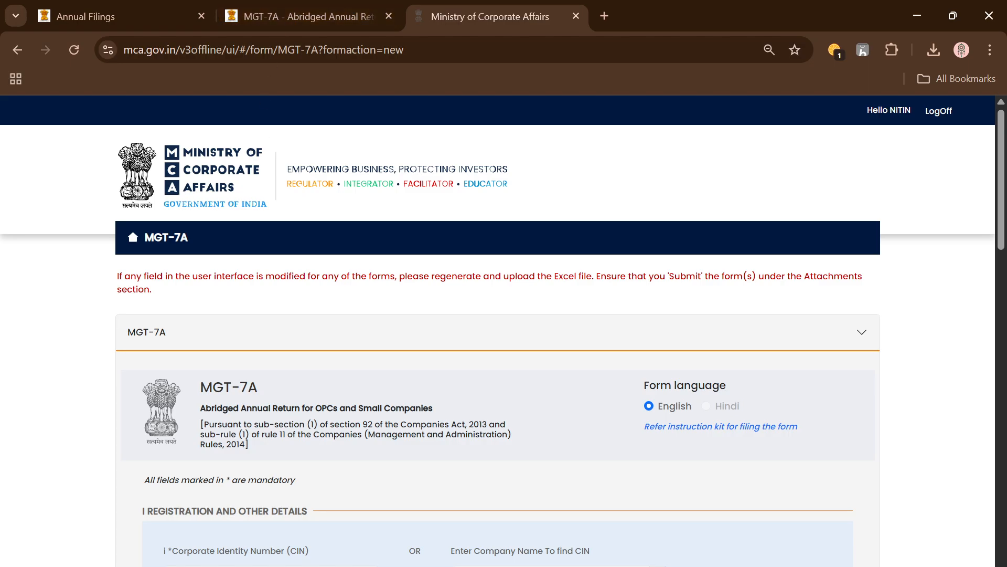
Switch to the MGT-7a - Offline document in Word and review the numbered topics, from due date to government fees
{"action": "left_click", "coordinate": [338, 564]}
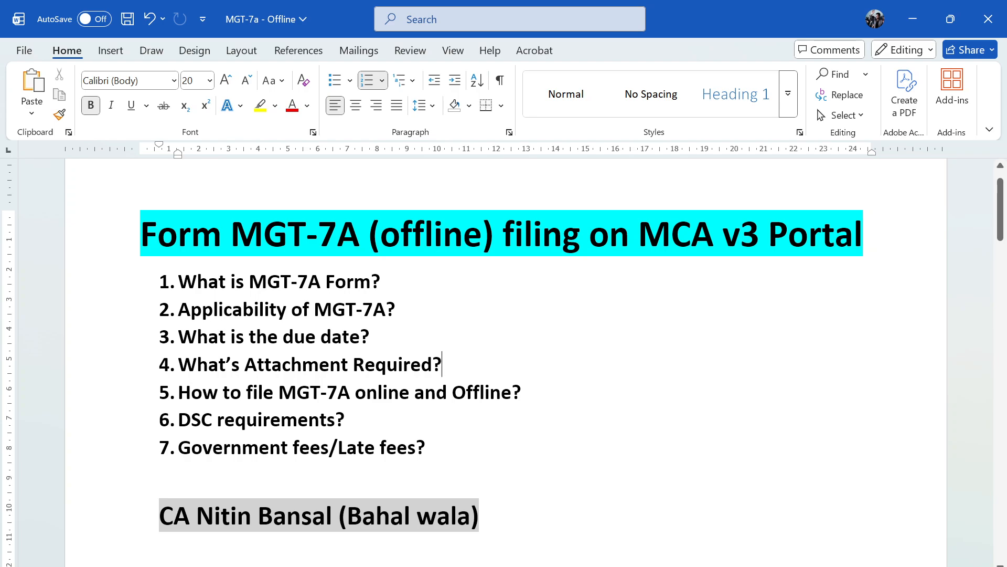
{"action": "left_click_drag", "start_coordinate": [248, 336], "coordinate": [353, 336]}
{"action": "left_click_drag", "start_coordinate": [179, 364], "coordinate": [432, 364]}
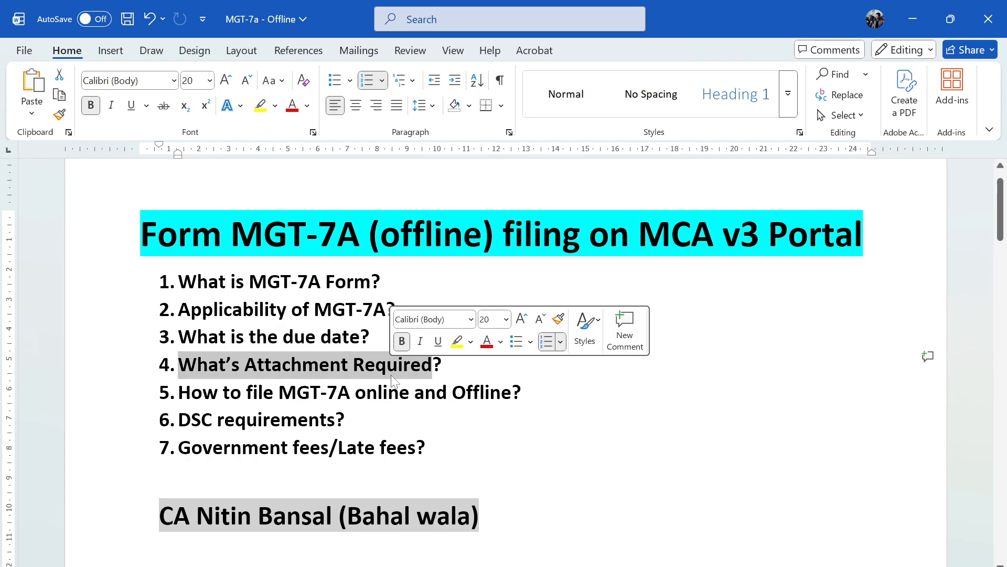
{"action": "left_click_drag", "start_coordinate": [279, 392], "coordinate": [511, 392]}
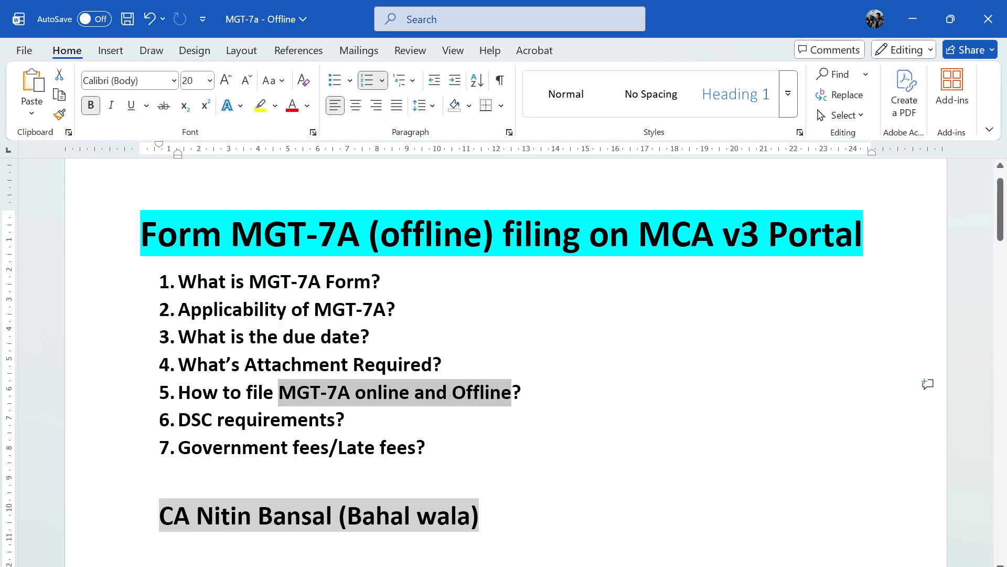
{"action": "left_click", "coordinate": [242, 447]}
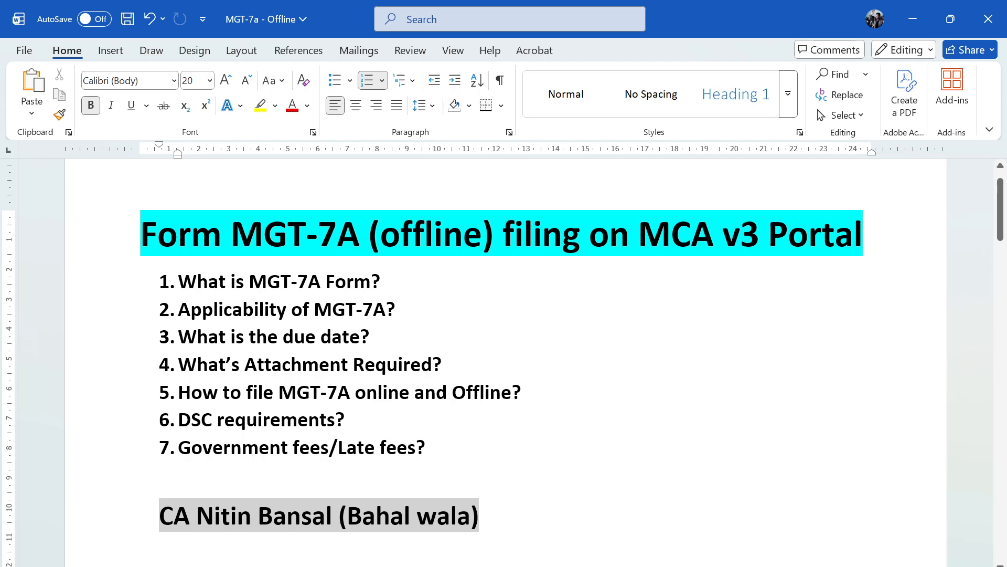
{"action": "scroll", "coordinate": [503, 351], "scroll_direction": "down", "scroll_amount": 8}
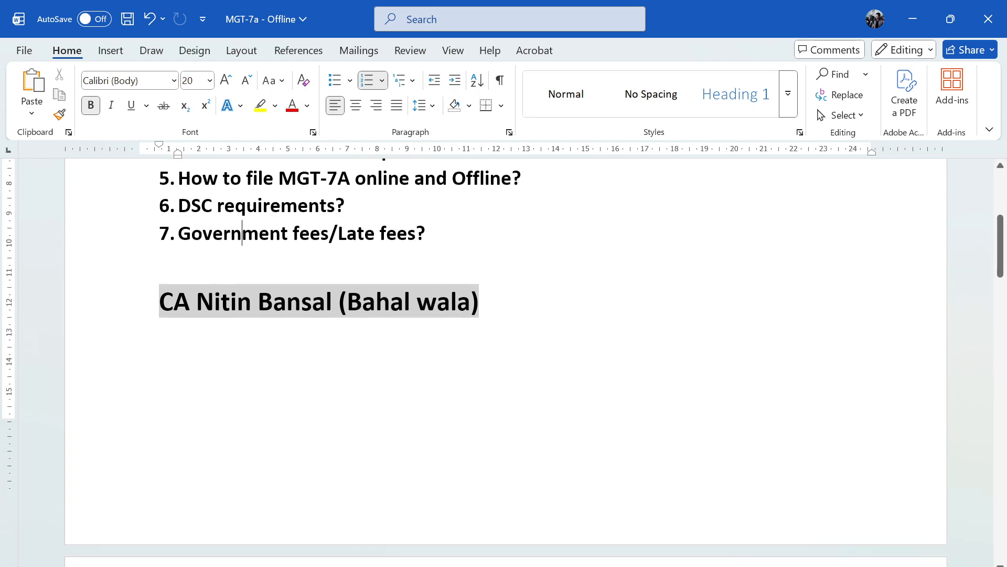
{"action": "scroll", "coordinate": [504, 351], "scroll_direction": "up", "scroll_amount": 7}
{"action": "scroll", "coordinate": [504, 352], "scroll_direction": "up", "scroll_amount": 1}
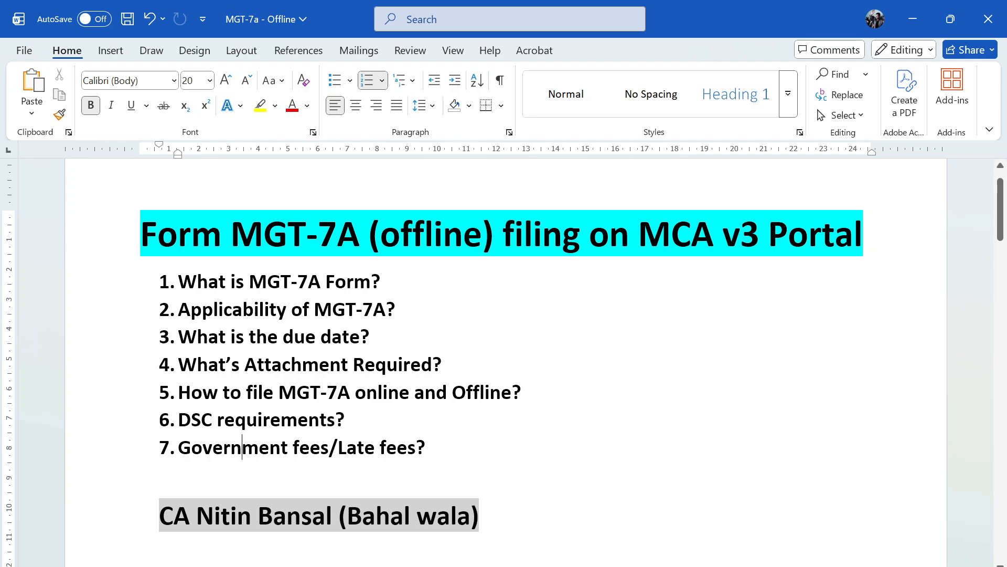
Review the due date section, marking the filing period after the AGM and the usual last filing date
{"action": "scroll", "coordinate": [504, 362], "scroll_direction": "down", "scroll_amount": 10}
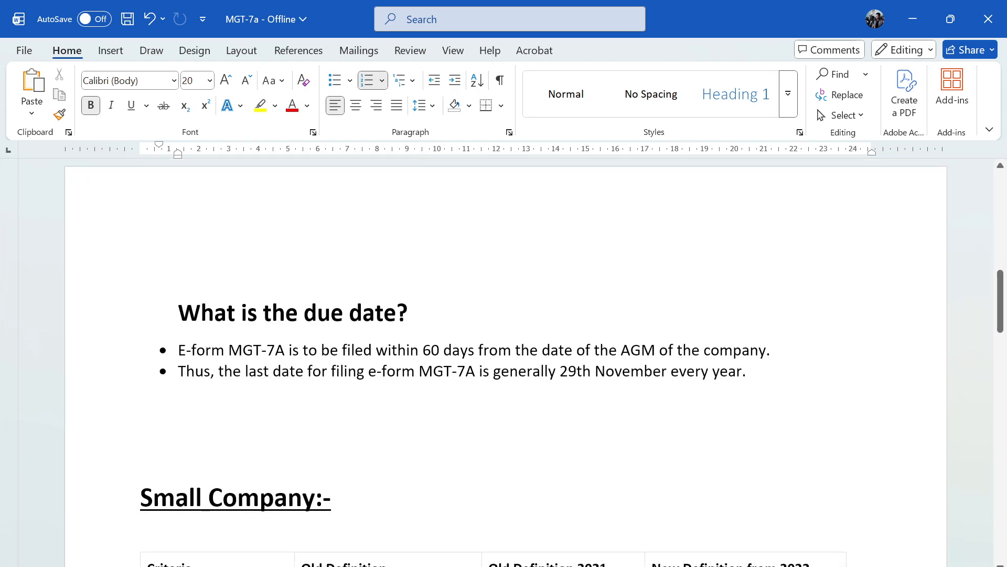
{"action": "scroll", "coordinate": [503, 362], "scroll_direction": "up", "scroll_amount": 8}
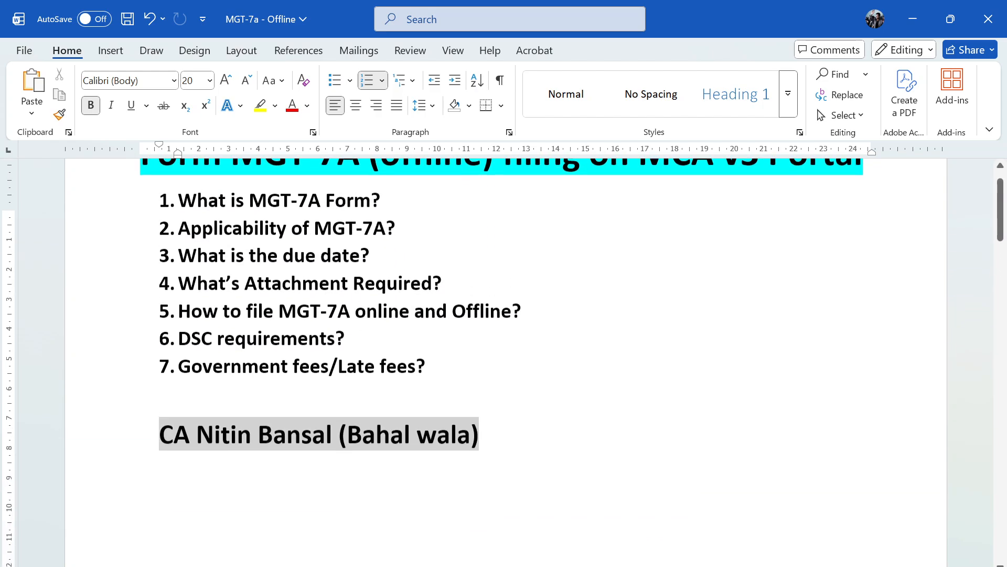
{"action": "scroll", "coordinate": [503, 362], "scroll_direction": "down", "scroll_amount": 6}
{"action": "scroll", "coordinate": [503, 362], "scroll_direction": "down", "scroll_amount": 3}
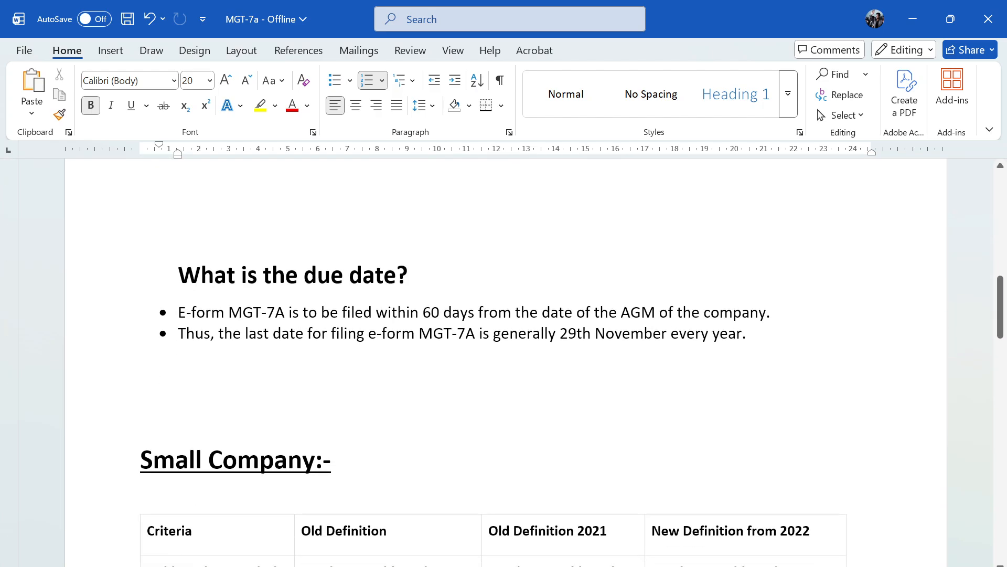
{"action": "left_click_drag", "start_coordinate": [423, 313], "coordinate": [452, 313]}
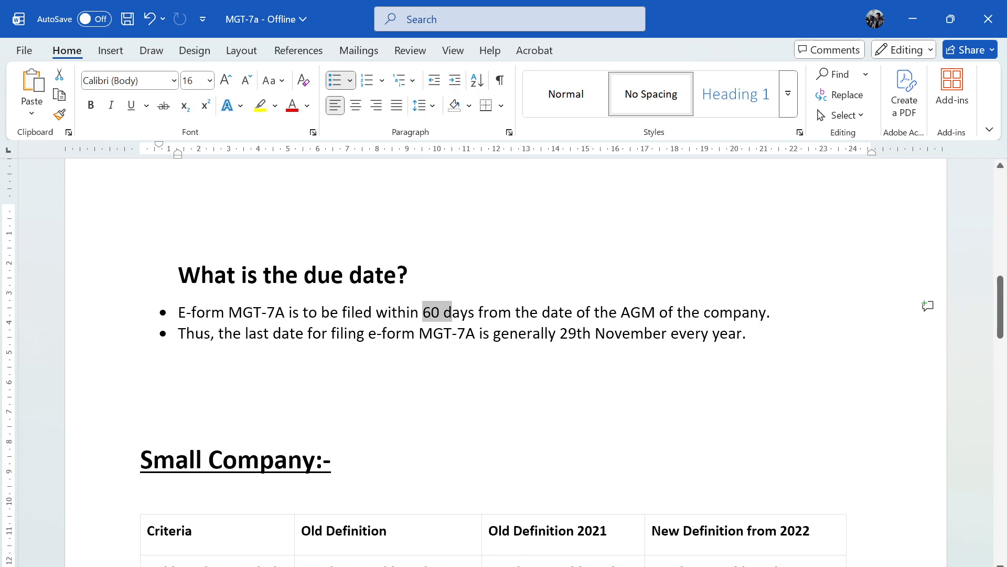
{"action": "left_click_drag", "start_coordinate": [560, 334], "coordinate": [712, 334]}
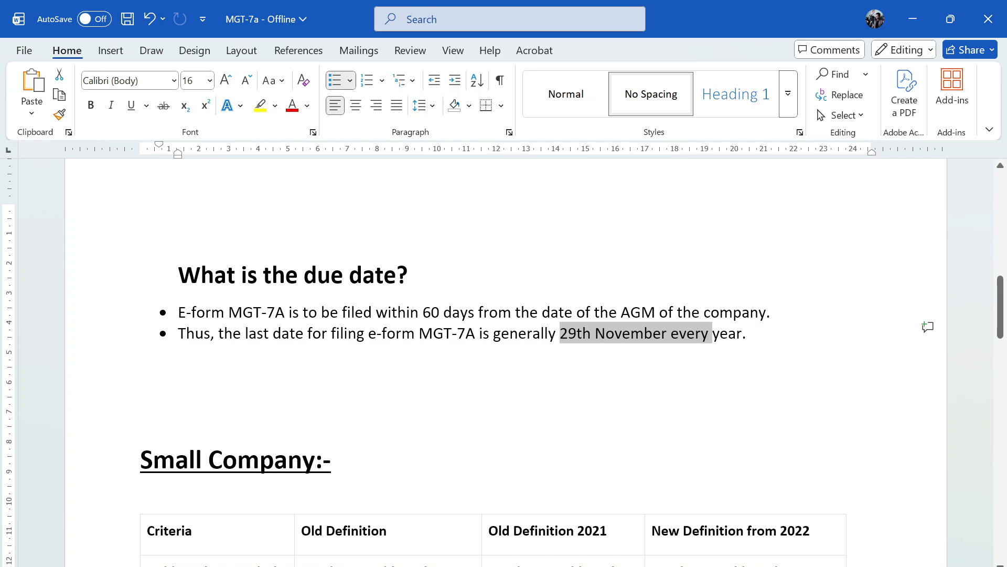
Examine the Small Company table, focusing on the paid-up share capital and turnover criteria in the new definition from 2022
{"action": "scroll", "coordinate": [483, 440], "scroll_direction": "down", "scroll_amount": 3}
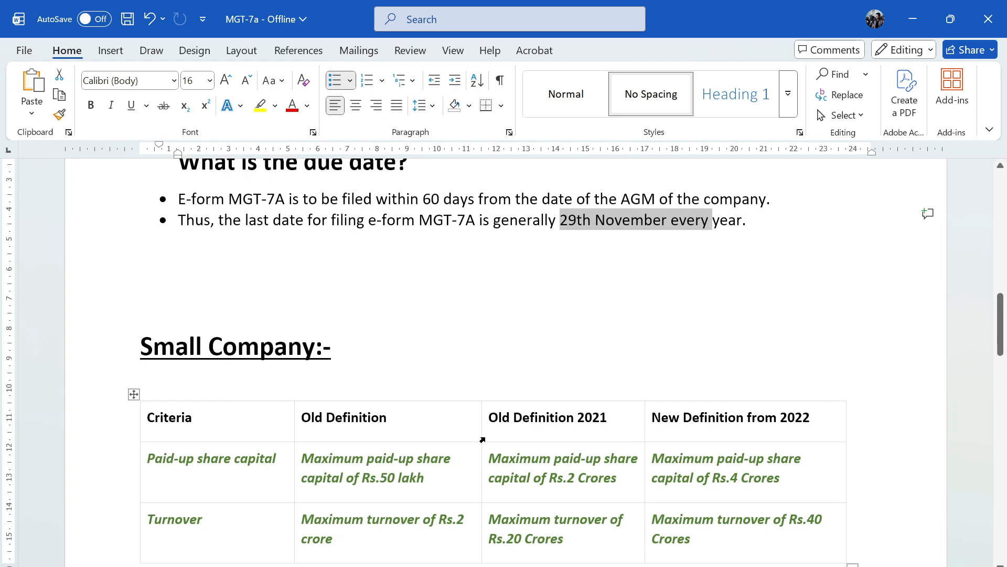
{"action": "scroll", "coordinate": [483, 439], "scroll_direction": "down", "scroll_amount": 1}
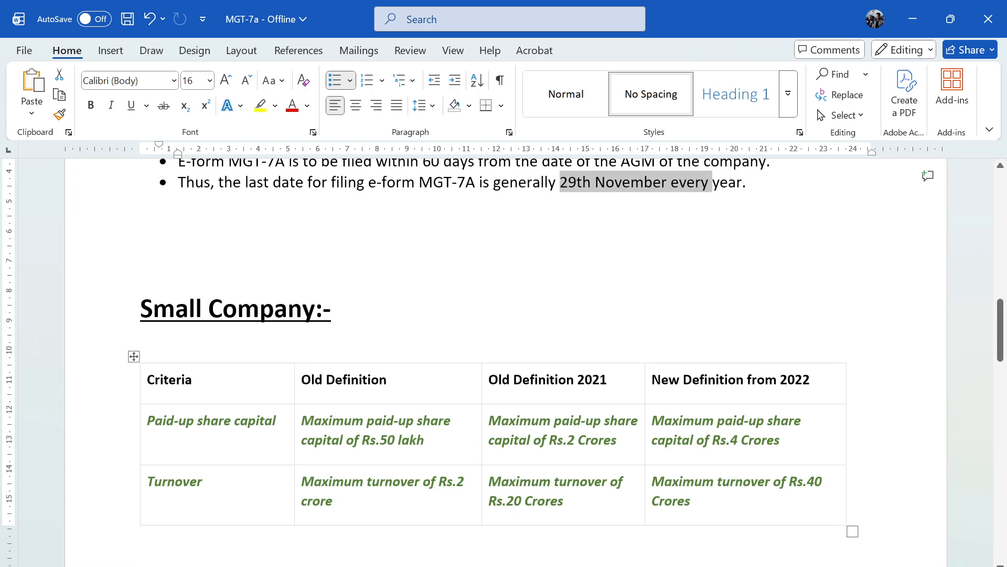
{"action": "scroll", "coordinate": [505, 362], "scroll_direction": "up", "scroll_amount": 20}
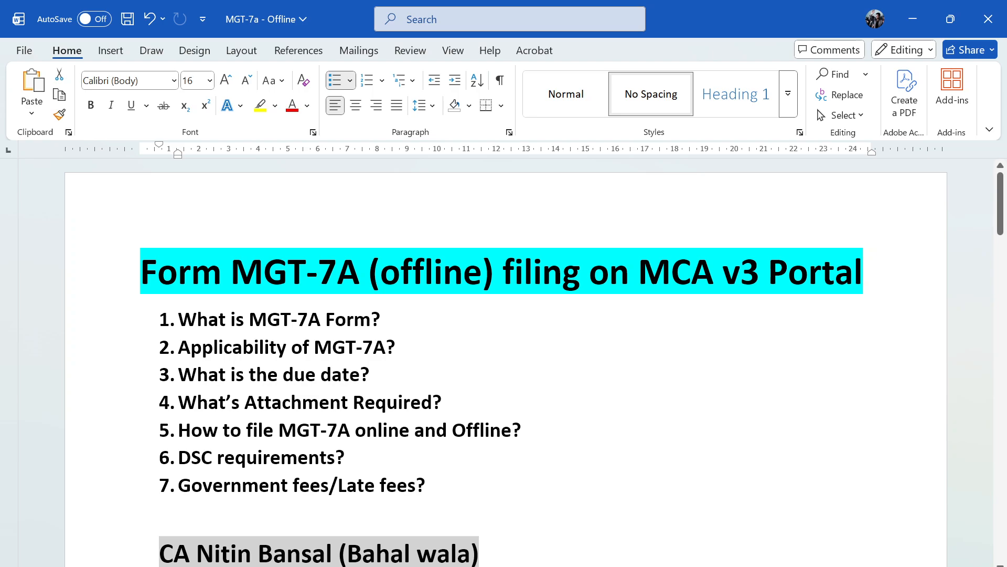
{"action": "left_click_drag", "start_coordinate": [231, 273], "coordinate": [369, 273]}
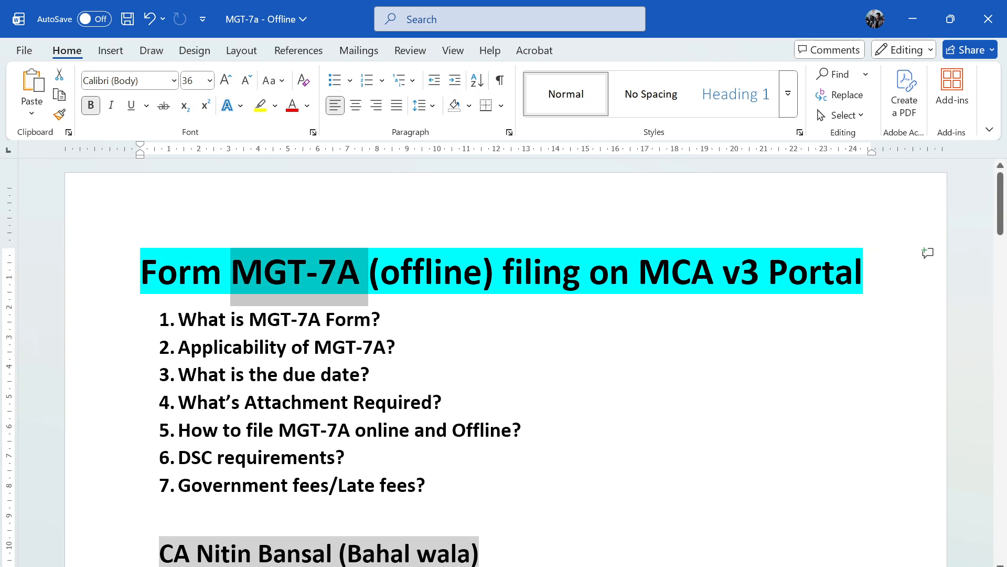
{"action": "scroll", "coordinate": [506, 362], "scroll_direction": "down", "scroll_amount": 8}
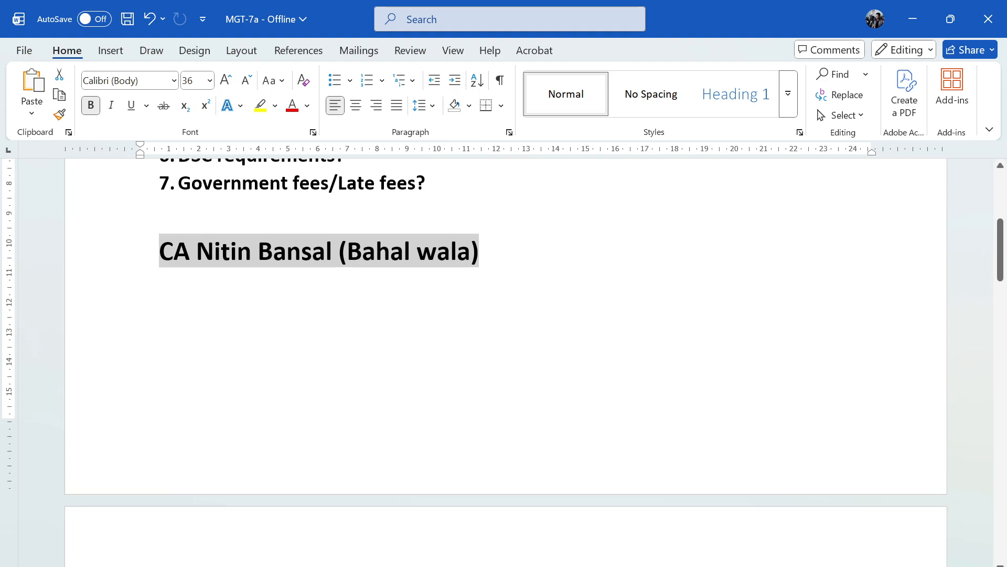
{"action": "scroll", "coordinate": [505, 362], "scroll_direction": "down", "scroll_amount": 15}
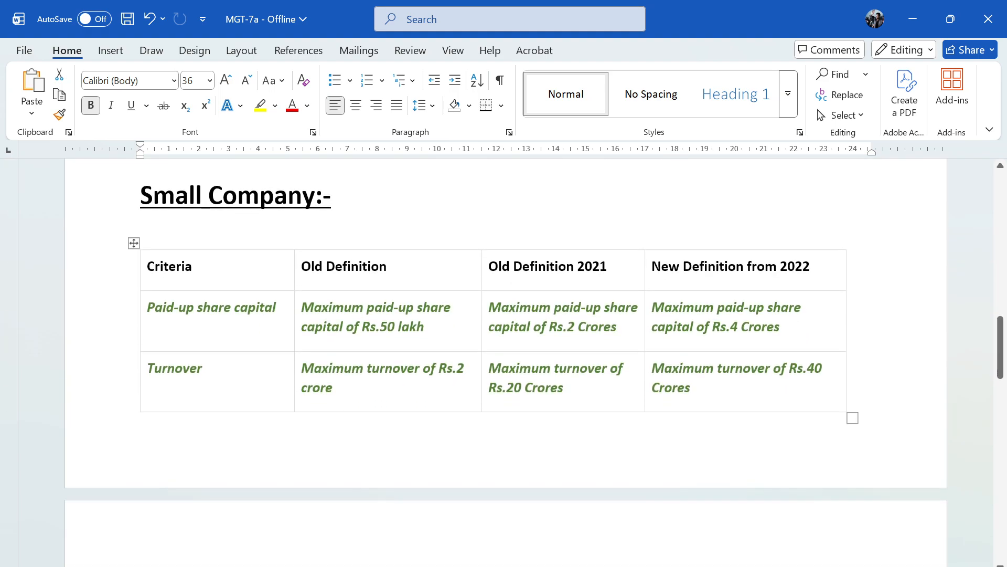
{"action": "scroll", "coordinate": [286, 348], "scroll_direction": "up", "scroll_amount": 3}
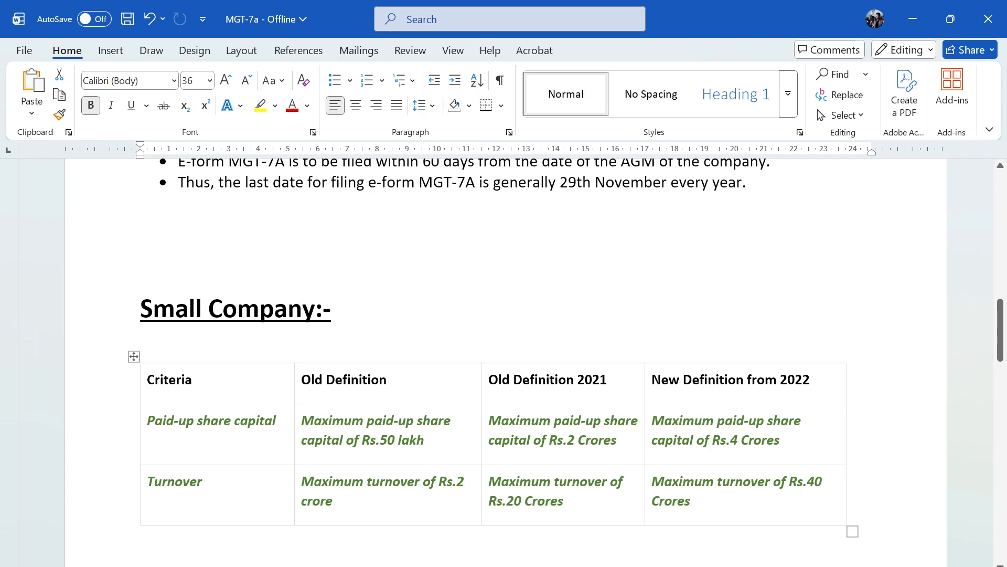
{"action": "left_click", "coordinate": [658, 423]}
{"action": "left_click_drag", "start_coordinate": [674, 421], "coordinate": [802, 422]}
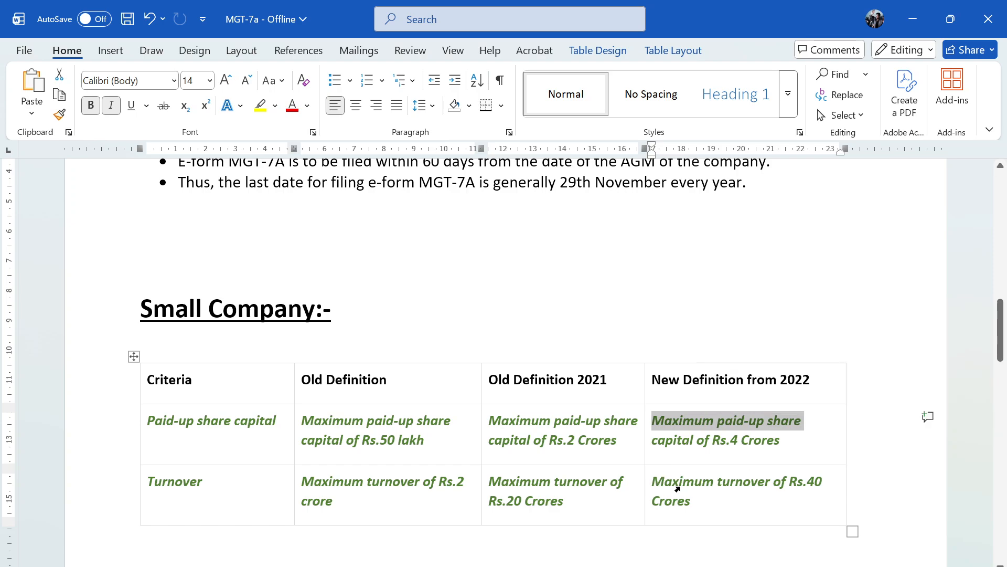
{"action": "left_click", "coordinate": [649, 485]}
{"action": "left_click", "coordinate": [711, 331]}
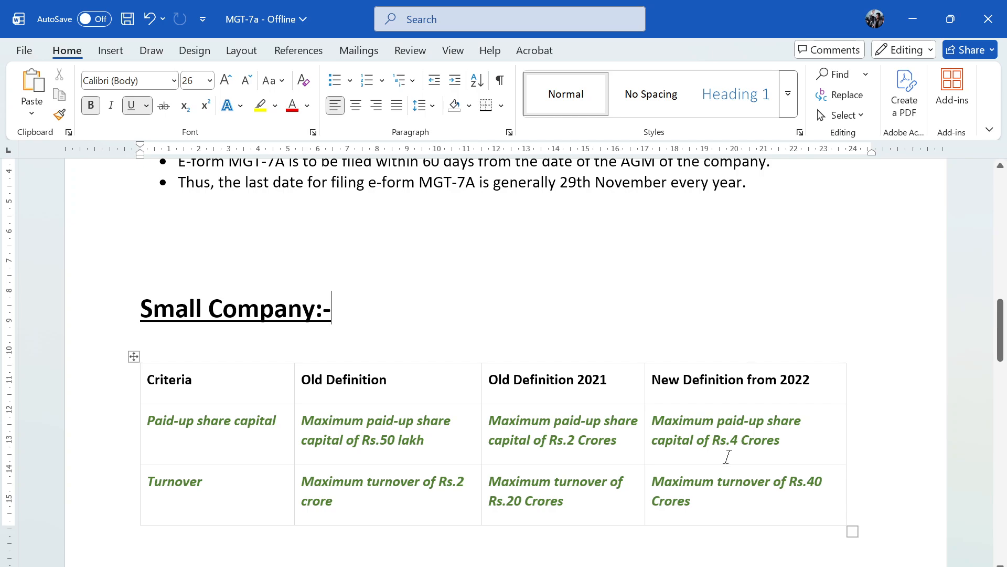
Review the list of companies not considered small companies, marking its introductory line and the section 8 entry
{"action": "scroll", "coordinate": [473, 420], "scroll_direction": "down", "scroll_amount": 2}
{"action": "scroll", "coordinate": [503, 362], "scroll_direction": "down", "scroll_amount": 2}
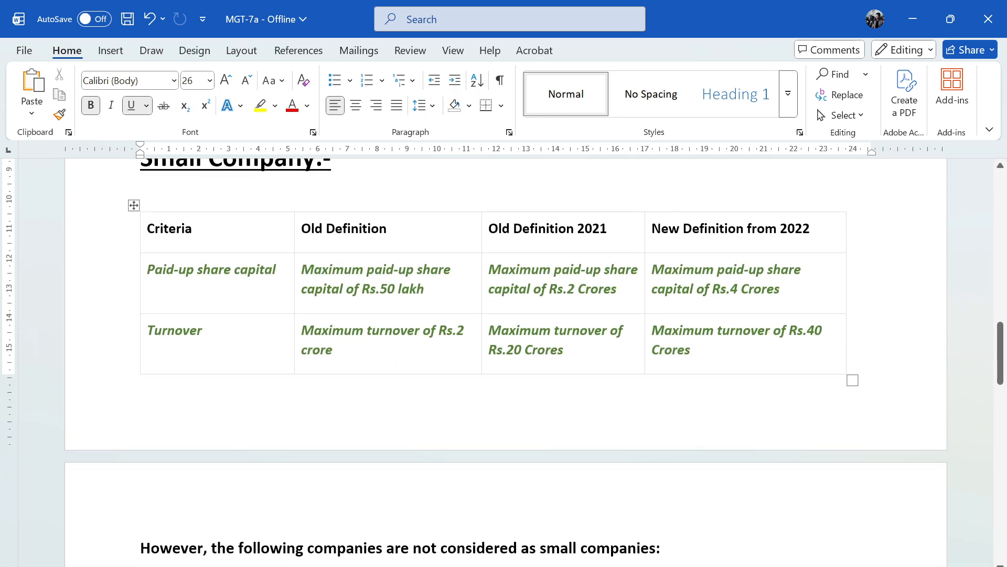
{"action": "scroll", "coordinate": [503, 362], "scroll_direction": "down", "scroll_amount": 8}
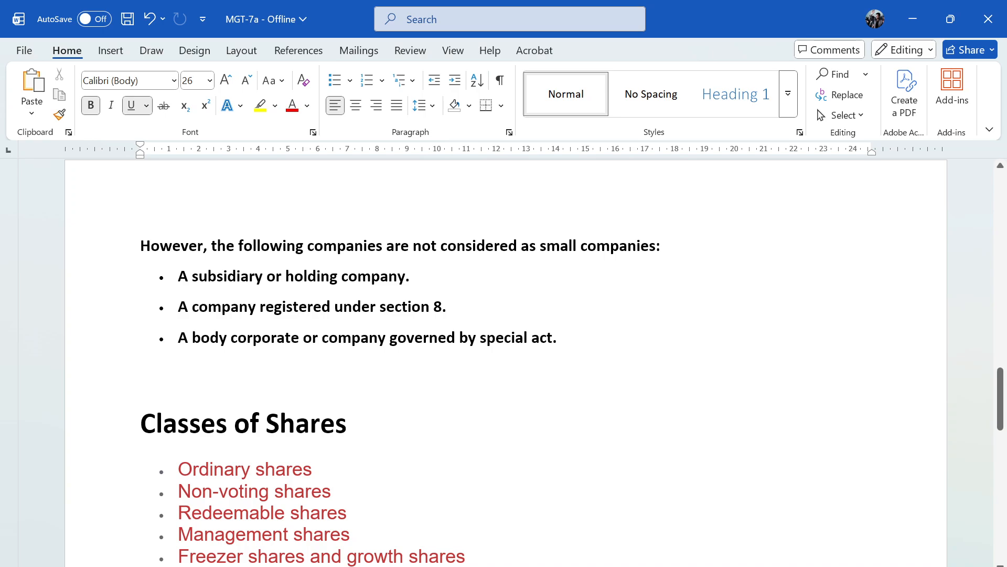
{"action": "left_click_drag", "start_coordinate": [235, 246], "coordinate": [578, 247]}
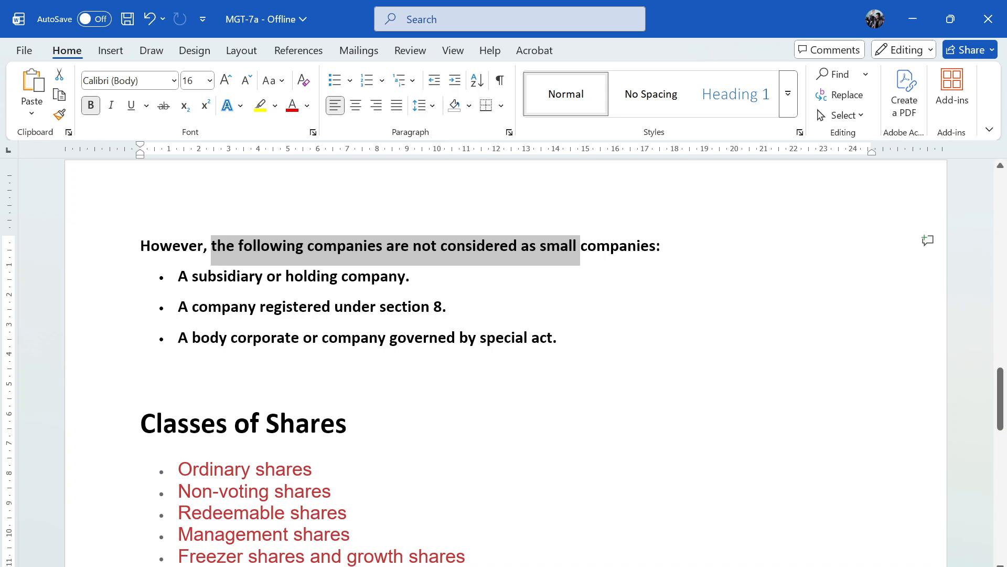
{"action": "left_click_drag", "start_coordinate": [386, 307], "coordinate": [457, 308]}
{"action": "left_click", "coordinate": [378, 367]}
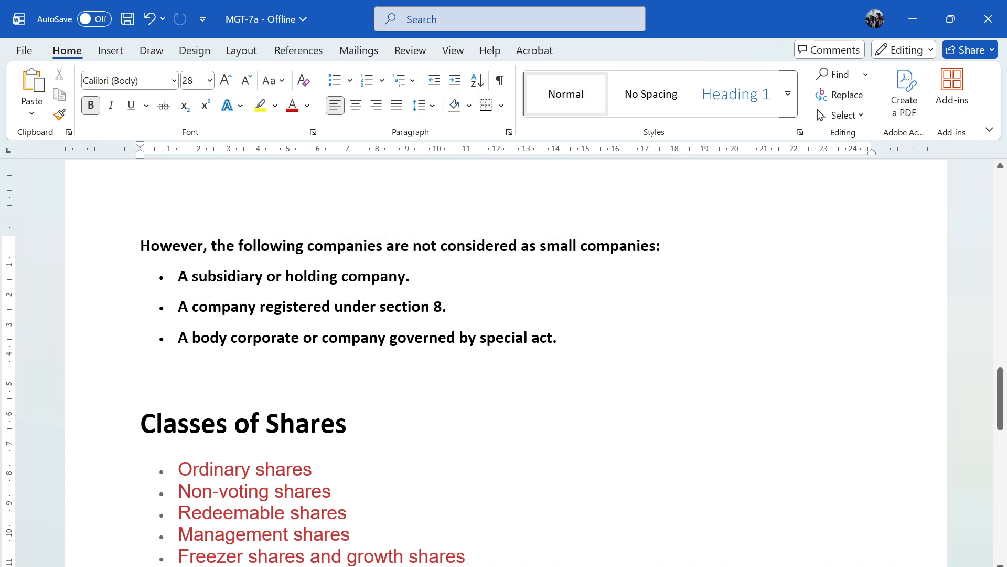
Mark the special act entry among the excluded companies, skim the share classes and Gazette notification, and return to the document's topic list
{"action": "left_click_drag", "start_coordinate": [199, 339], "coordinate": [524, 339]}
{"action": "left_click", "coordinate": [537, 424]}
{"action": "scroll", "coordinate": [537, 425], "scroll_direction": "down", "scroll_amount": 18}
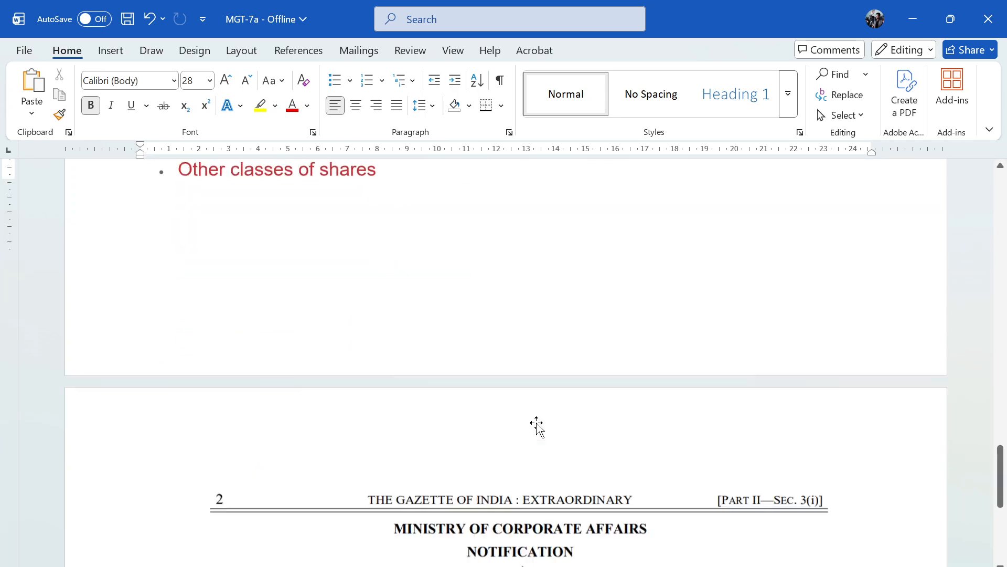
{"action": "scroll", "coordinate": [537, 426], "scroll_direction": "down", "scroll_amount": 2}
{"action": "scroll", "coordinate": [539, 414], "scroll_direction": "up", "scroll_amount": 18}
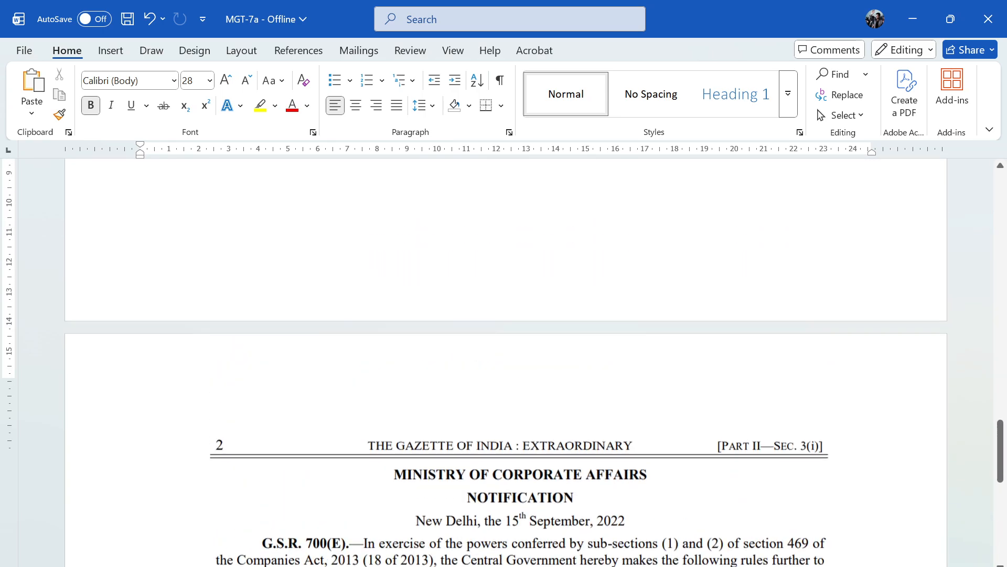
{"action": "scroll", "coordinate": [506, 368], "scroll_direction": "up", "scroll_amount": 15}
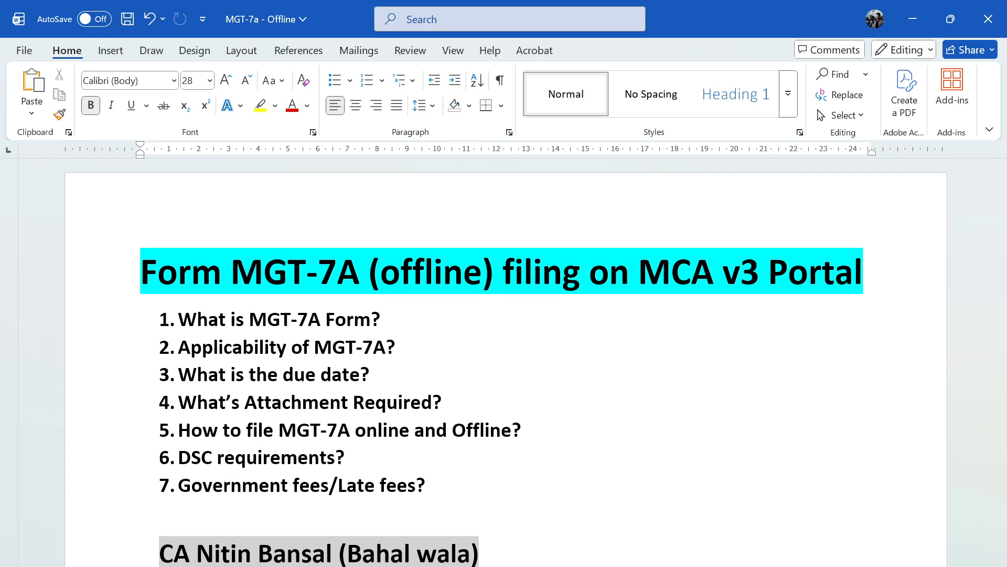
Switch to the MGT-7A form in Chrome, download its instruction kit and open the PDF at Part I on the governing laws
{"action": "key", "text": "alt+Tab"}
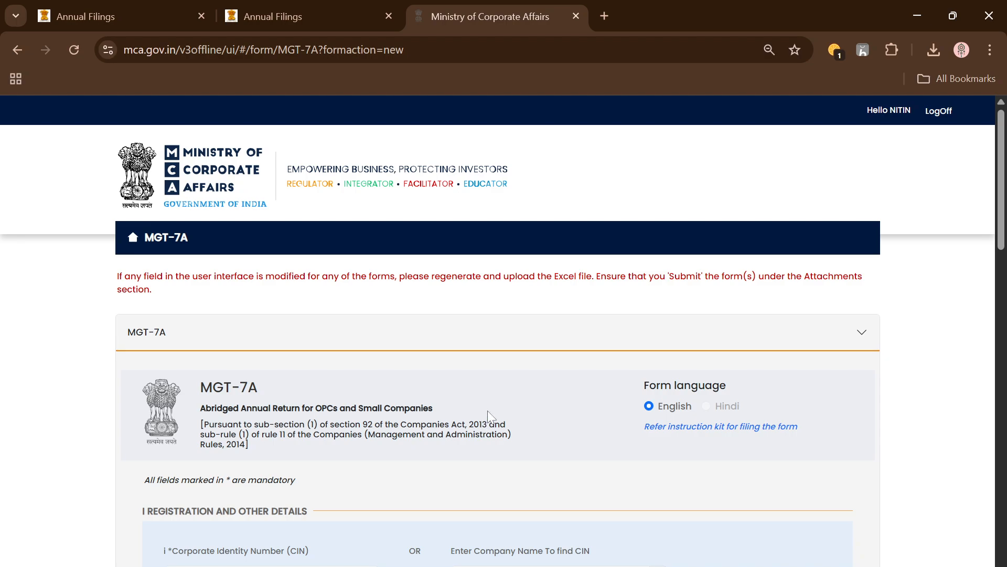
{"action": "scroll", "coordinate": [625, 400], "scroll_direction": "down", "scroll_amount": 2}
{"action": "left_click", "coordinate": [726, 347]}
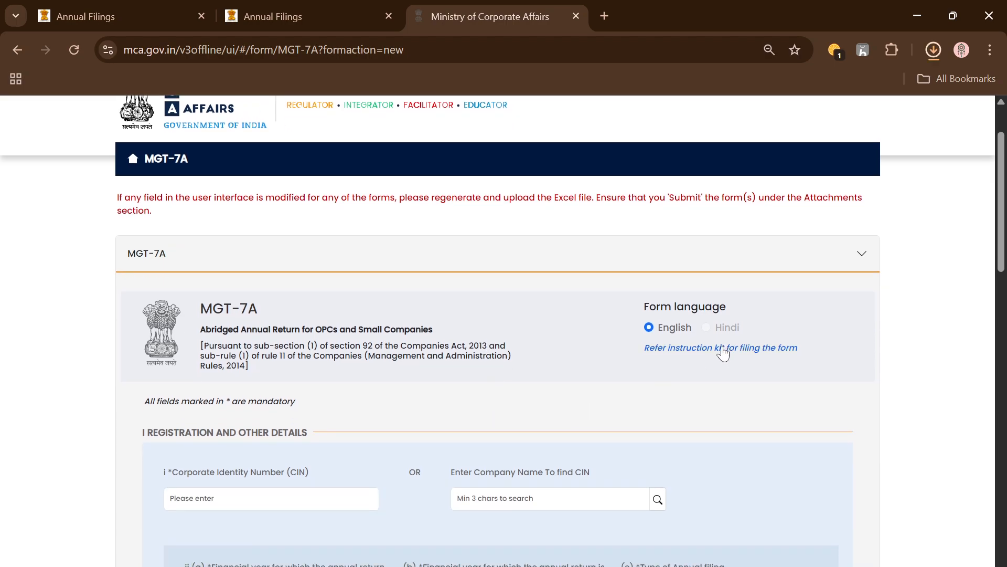
{"action": "left_click", "coordinate": [785, 86]}
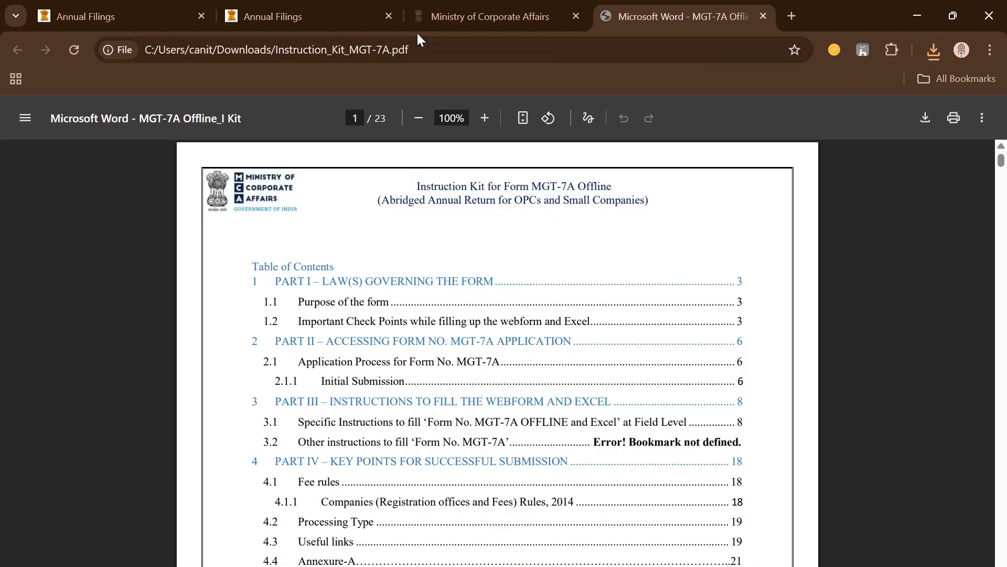
{"action": "scroll", "coordinate": [454, 261], "scroll_direction": "down", "scroll_amount": 5}
{"action": "scroll", "coordinate": [497, 353], "scroll_direction": "down", "scroll_amount": 20}
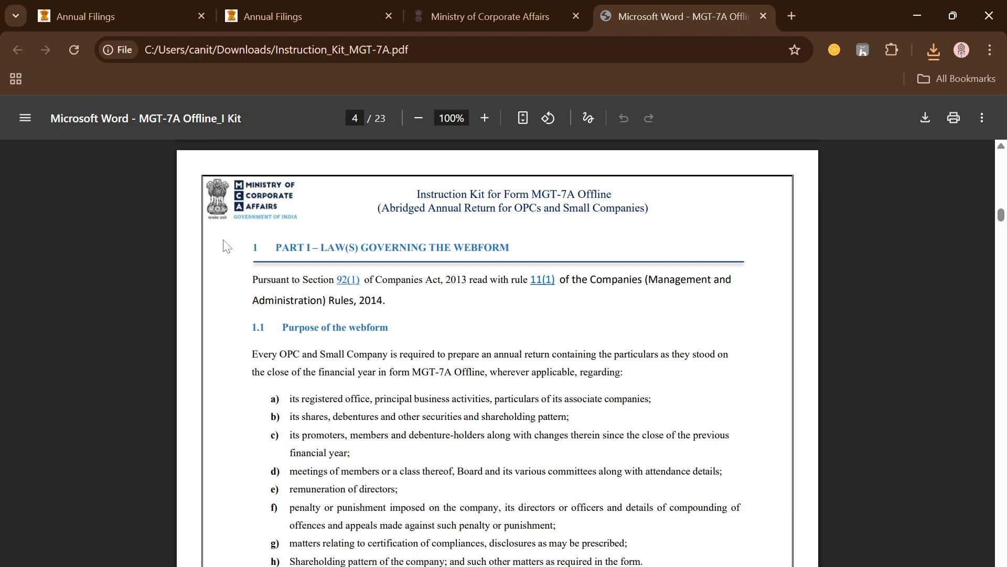
Review the purpose of the webform in section 1.1, marking its heading and points a to c on registered office, shares and promoters
{"action": "left_click_drag", "start_coordinate": [282, 327], "coordinate": [389, 327]}
{"action": "scroll", "coordinate": [497, 352], "scroll_direction": "down", "scroll_amount": 1}
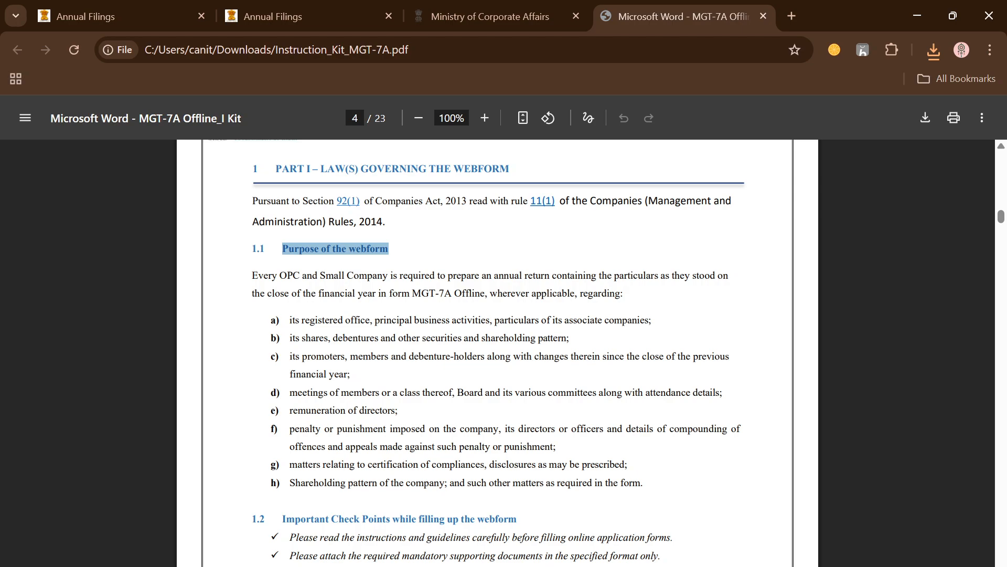
{"action": "left_click_drag", "start_coordinate": [310, 320], "coordinate": [505, 320]}
{"action": "left_click", "coordinate": [505, 321]}
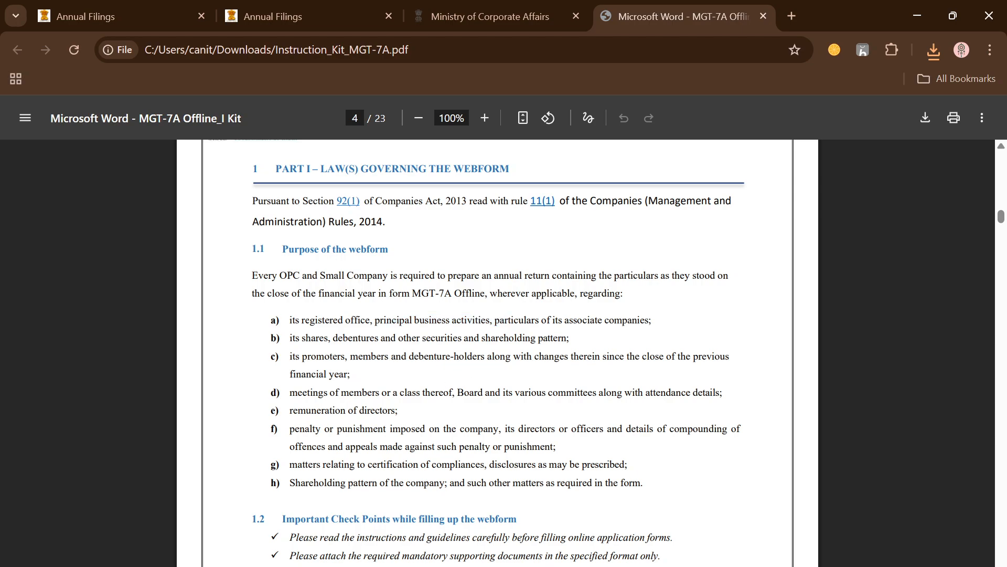
{"action": "left_click_drag", "start_coordinate": [305, 338], "coordinate": [367, 338]}
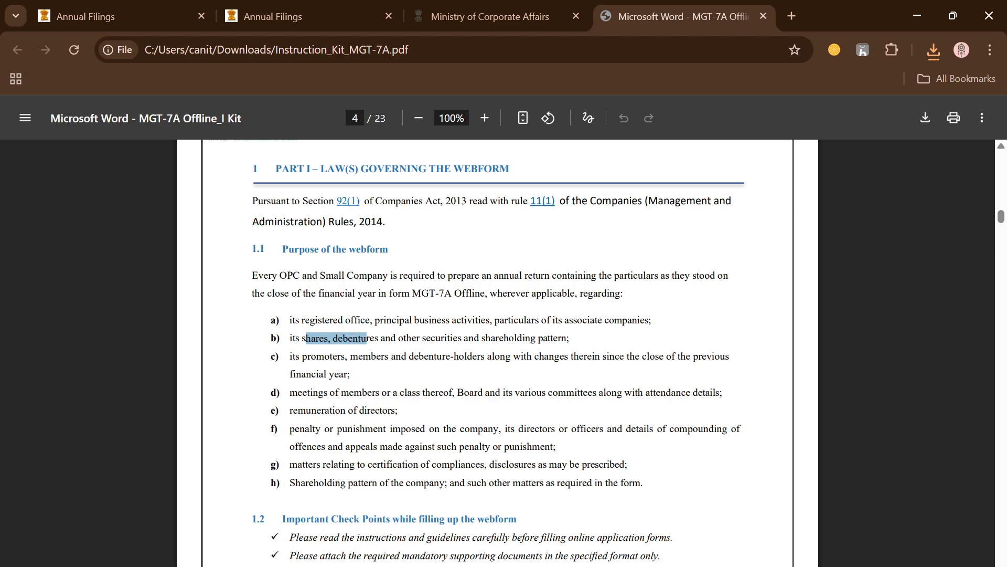
{"action": "left_click_drag", "start_coordinate": [481, 339], "coordinate": [574, 350]}
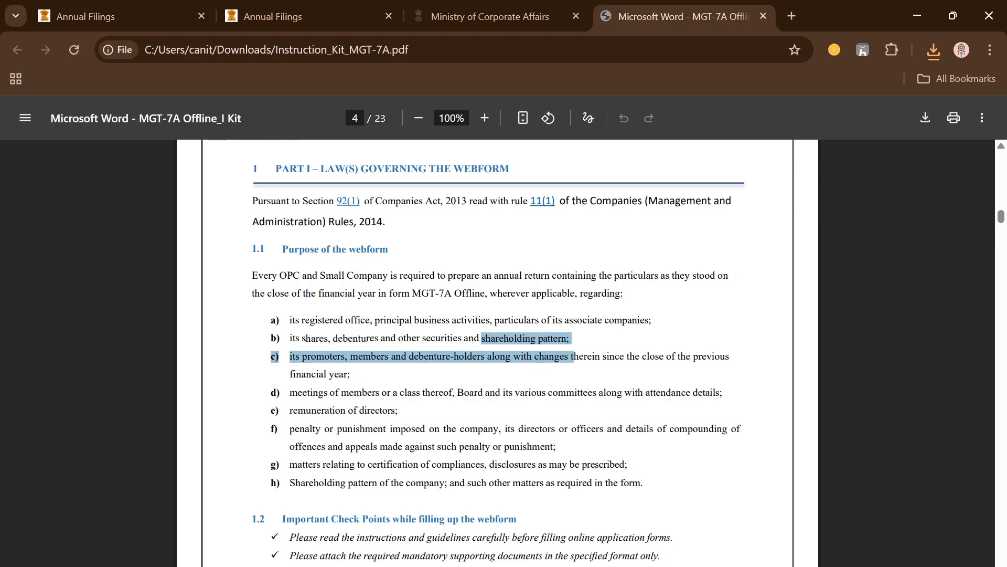
{"action": "left_click", "coordinate": [575, 351]}
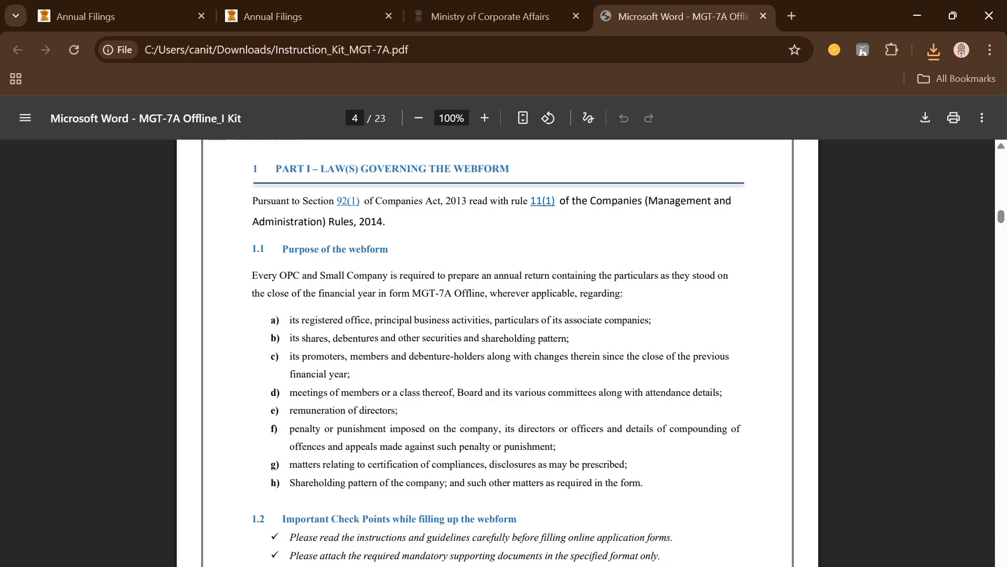
Review the points on directors' remuneration, meetings, compliance certification and shareholding pattern, and highlight the whole of section 1.1
{"action": "left_click_drag", "start_coordinate": [290, 411], "coordinate": [400, 411]}
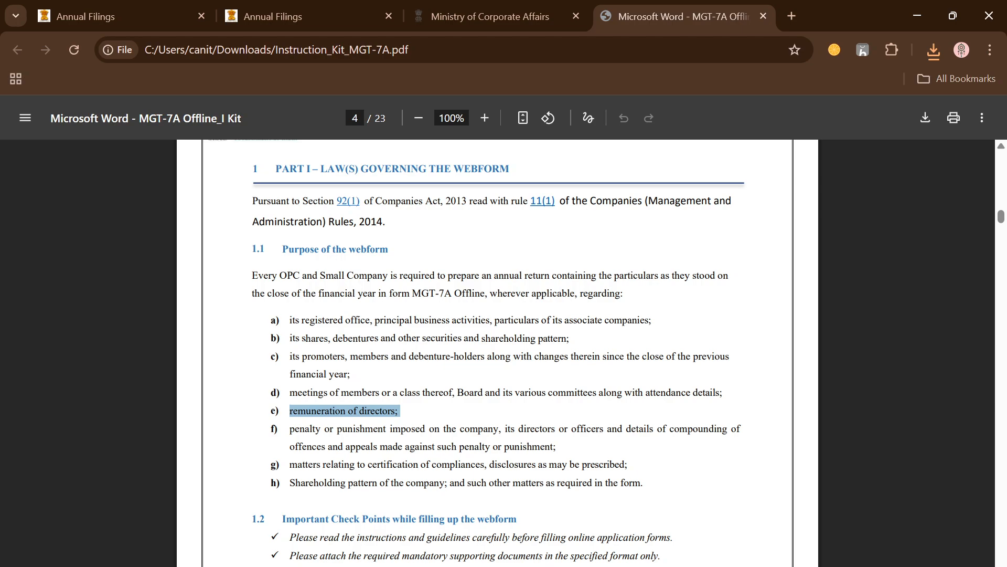
{"action": "left_click_drag", "start_coordinate": [318, 392], "coordinate": [536, 393]}
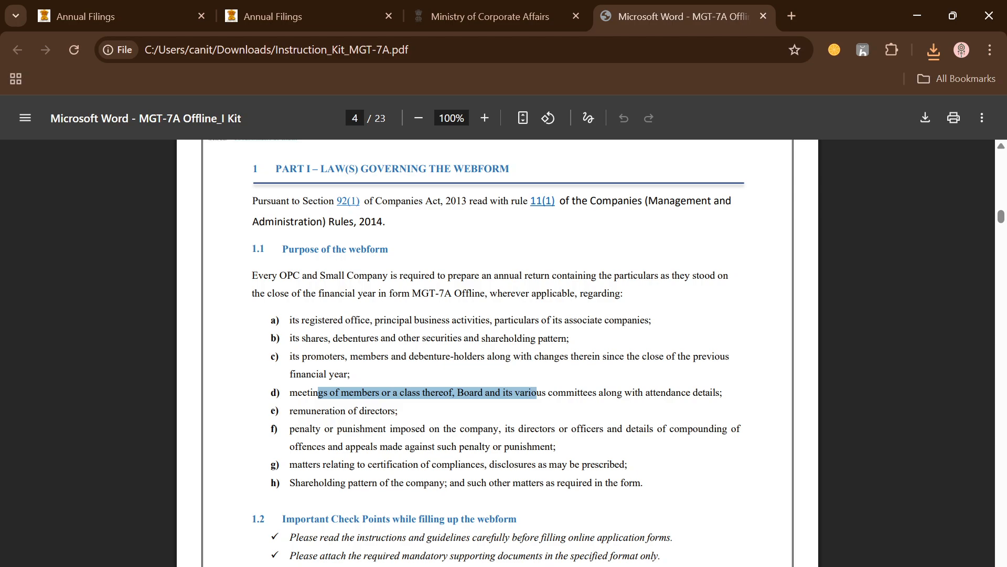
{"action": "left_click_drag", "start_coordinate": [307, 464], "coordinate": [460, 464]}
{"action": "left_click_drag", "start_coordinate": [331, 483], "coordinate": [481, 483]}
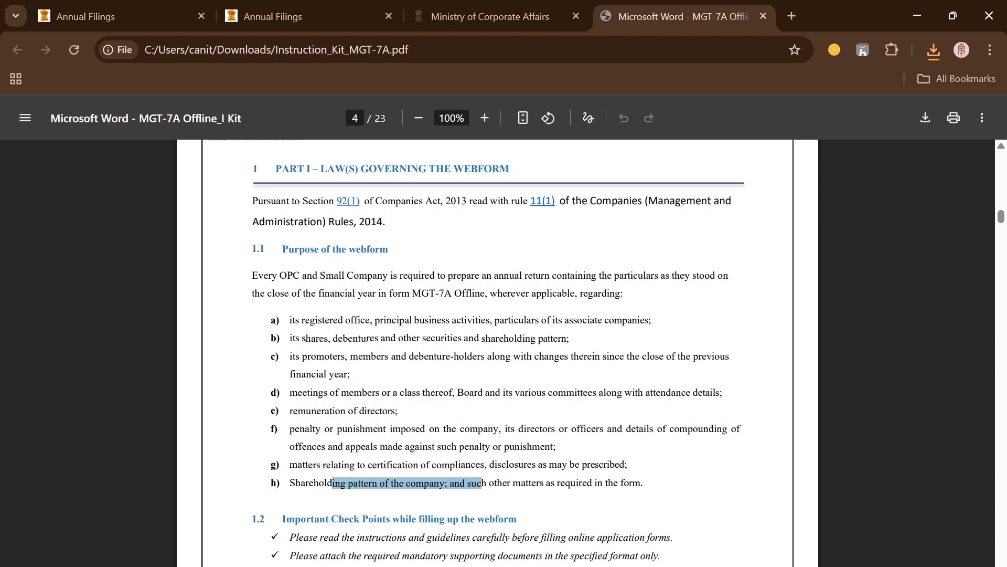
{"action": "left_click_drag", "start_coordinate": [252, 249], "coordinate": [644, 483]}
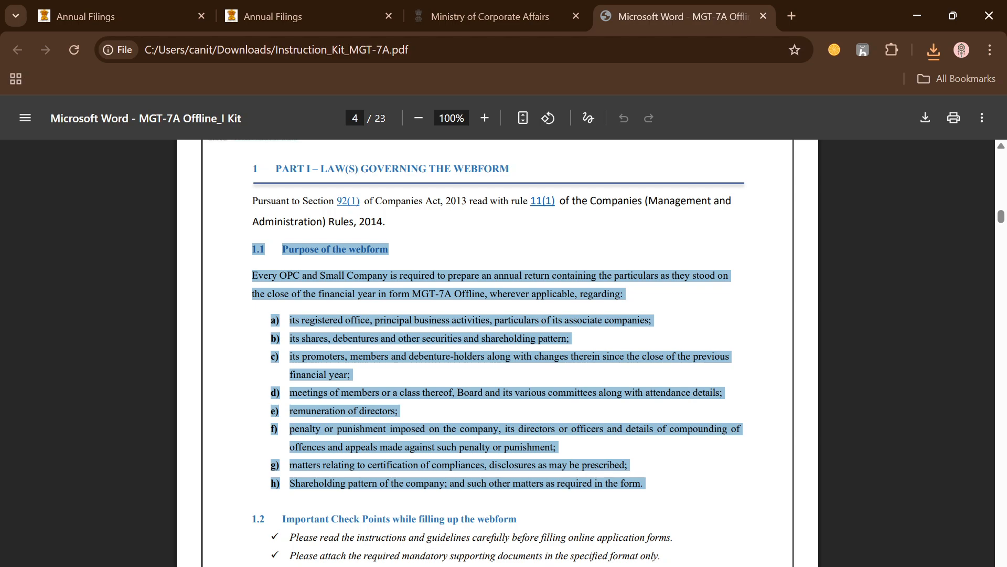
Check the forms listed on the Annual Filings page and return to the MGT-7A offline form
{"action": "left_click", "coordinate": [448, 15]}
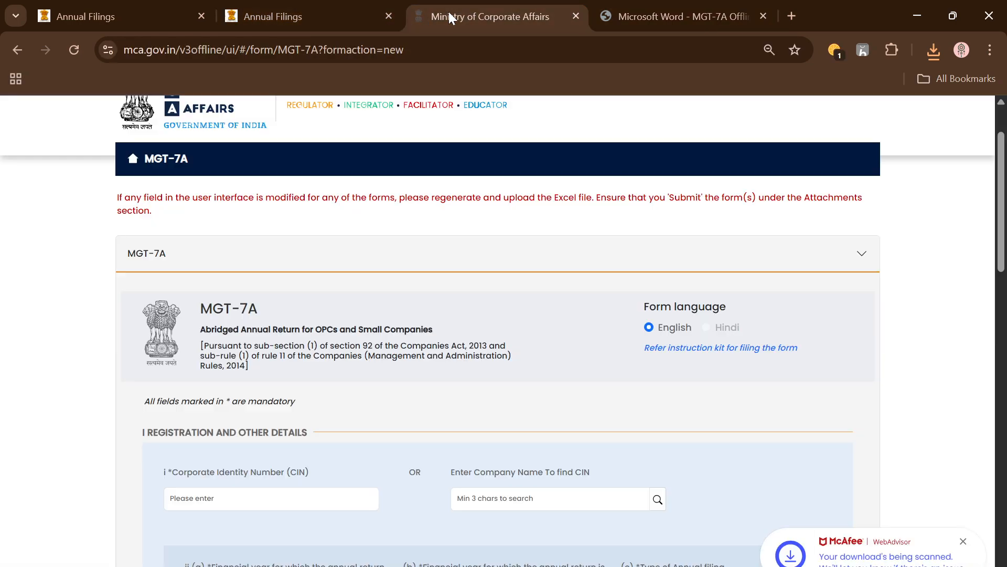
{"action": "left_click", "coordinate": [254, 18]}
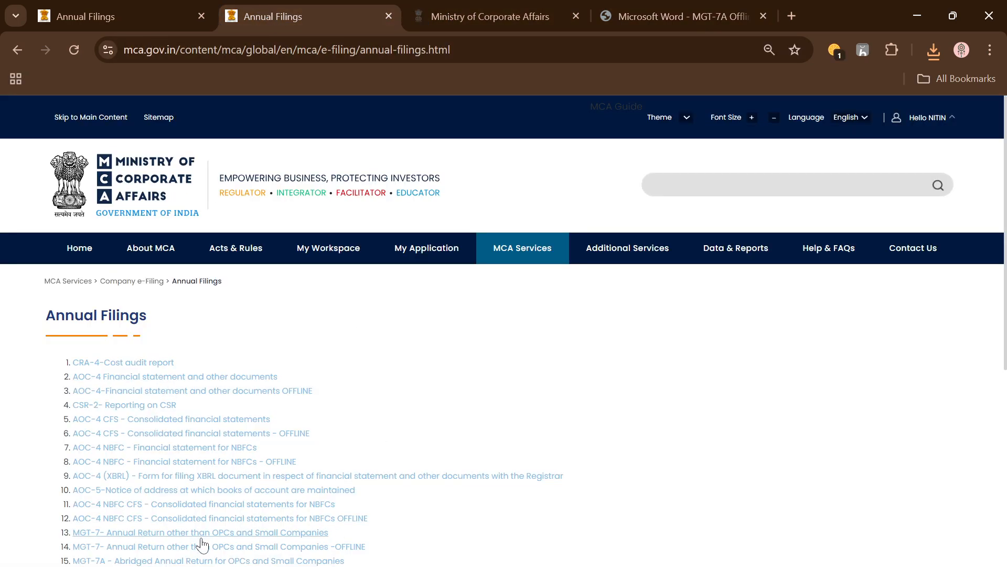
{"action": "scroll", "coordinate": [200, 546], "scroll_direction": "down", "scroll_amount": 2}
{"action": "left_click", "coordinate": [479, 11]}
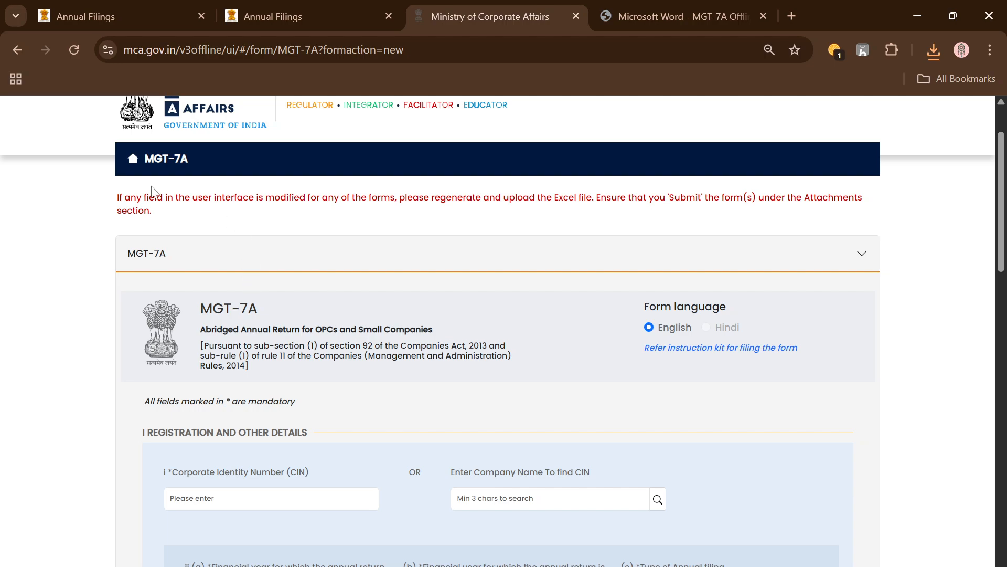
Skim the MGT-7A web form from its registration details to the compliance certification section and back to its heading
{"action": "scroll", "coordinate": [389, 311], "scroll_direction": "up", "scroll_amount": 2}
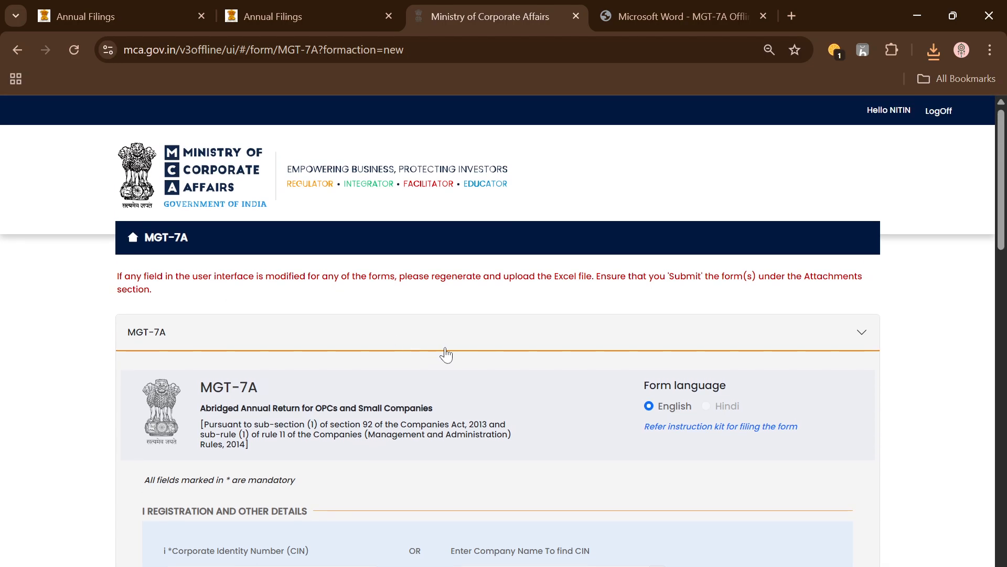
{"action": "scroll", "coordinate": [441, 354], "scroll_direction": "down", "scroll_amount": 15}
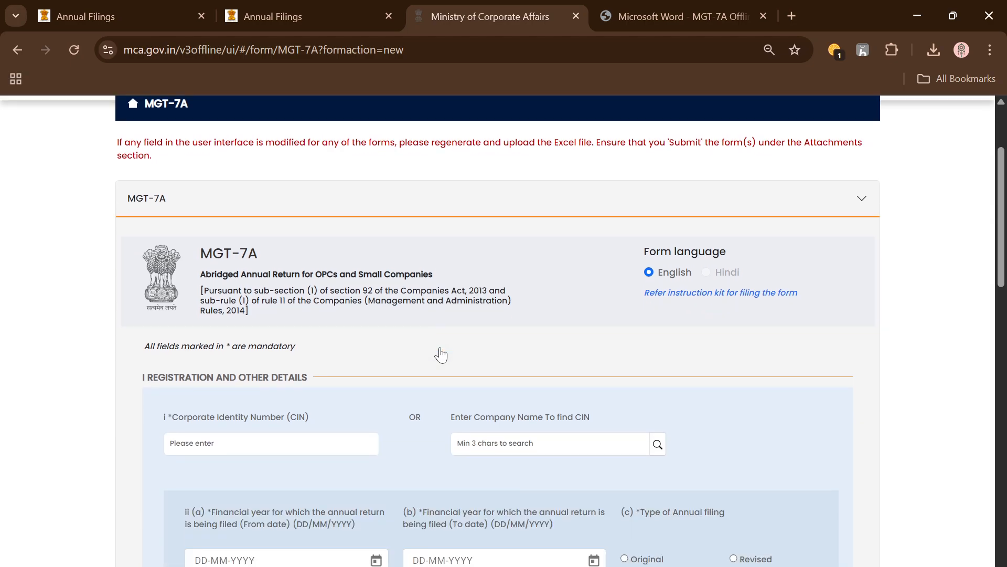
{"action": "scroll", "coordinate": [473, 391], "scroll_direction": "down", "scroll_amount": 2}
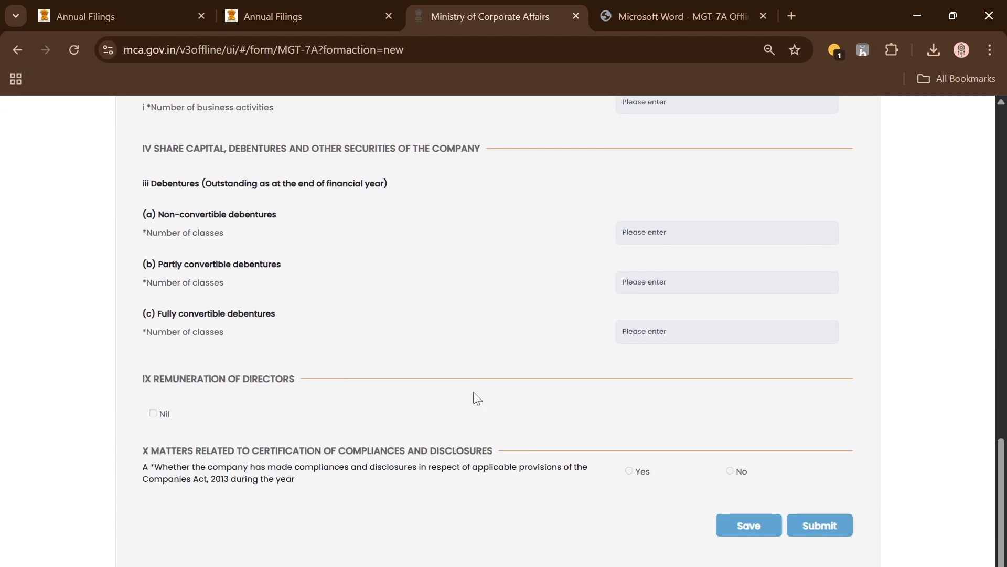
{"action": "scroll", "coordinate": [473, 391], "scroll_direction": "up", "scroll_amount": 13}
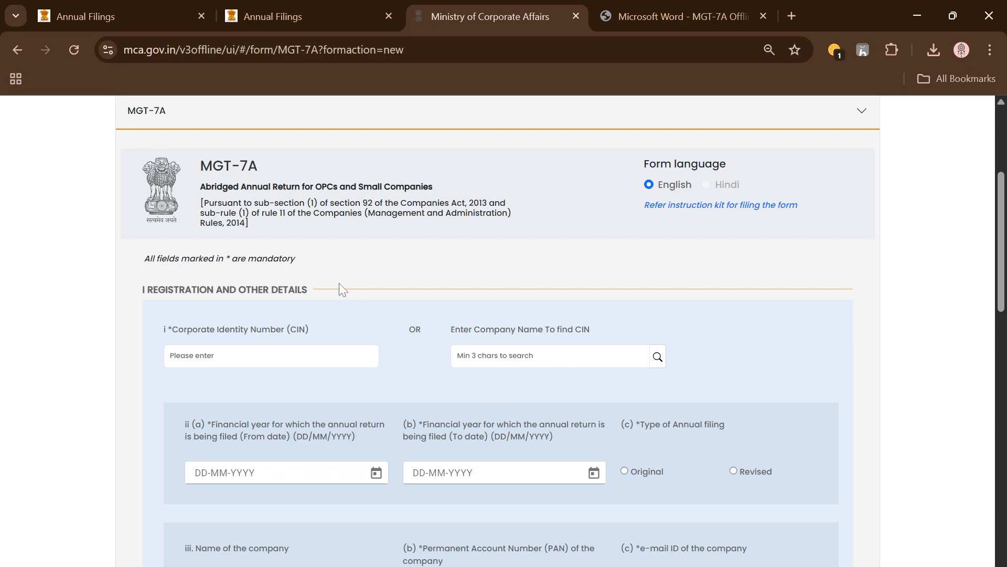
{"action": "scroll", "coordinate": [339, 282], "scroll_direction": "up", "scroll_amount": 5}
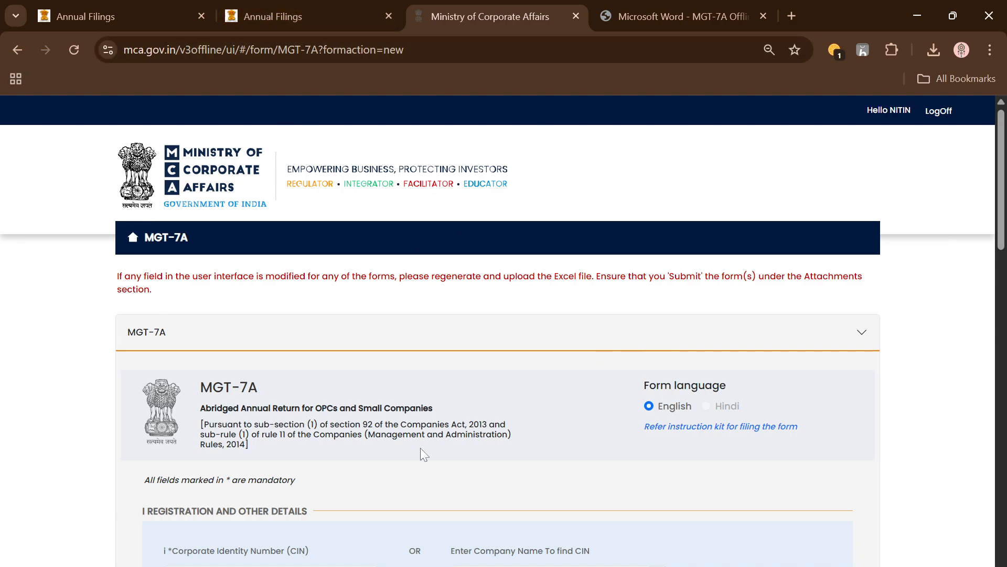
Examine the form's registration, debenture, directors' remuneration and compliance fields, and return to the Registration and Other Details section
{"action": "scroll", "coordinate": [420, 448], "scroll_direction": "down", "scroll_amount": 2}
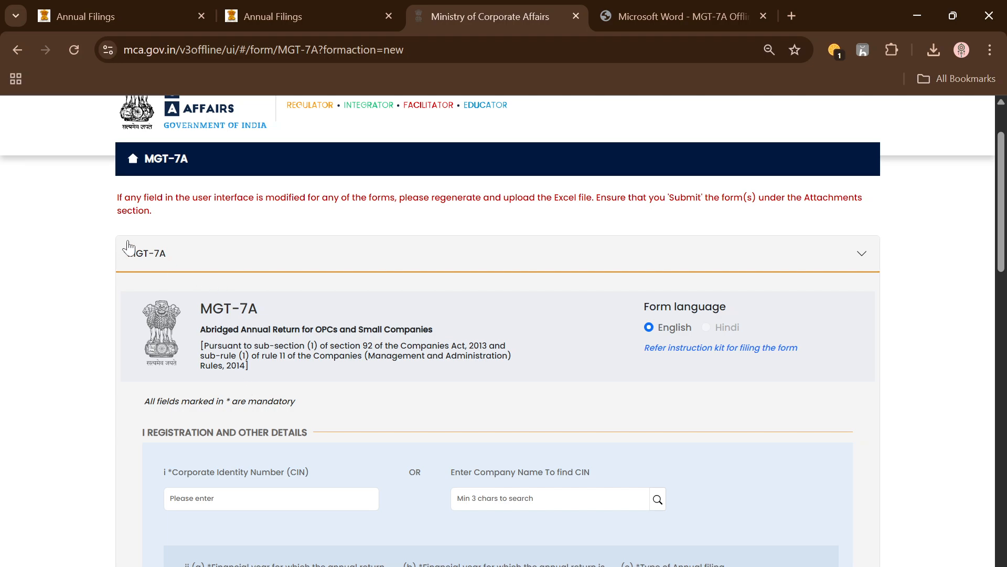
{"action": "scroll", "coordinate": [396, 348], "scroll_direction": "down", "scroll_amount": 2}
{"action": "scroll", "coordinate": [399, 348], "scroll_direction": "up", "scroll_amount": 2}
{"action": "left_click_drag", "start_coordinate": [116, 203], "coordinate": [223, 234]}
{"action": "left_click", "coordinate": [394, 283]}
{"action": "scroll", "coordinate": [490, 405], "scroll_direction": "down", "scroll_amount": 1}
{"action": "scroll", "coordinate": [490, 405], "scroll_direction": "down", "scroll_amount": 4}
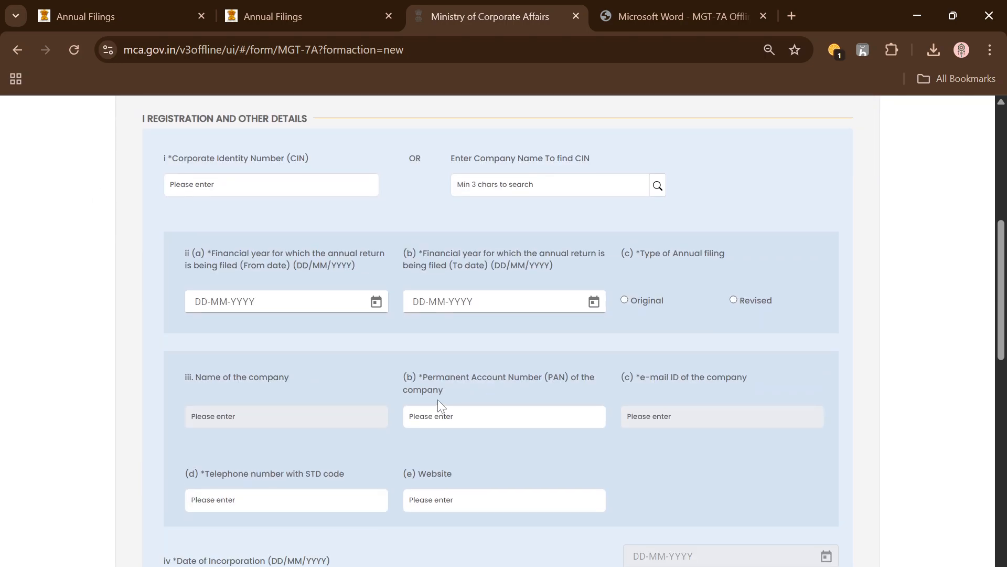
{"action": "scroll", "coordinate": [438, 404], "scroll_direction": "up", "scroll_amount": 3}
{"action": "scroll", "coordinate": [388, 313], "scroll_direction": "down", "scroll_amount": 10}
{"action": "scroll", "coordinate": [494, 347], "scroll_direction": "down", "scroll_amount": 5}
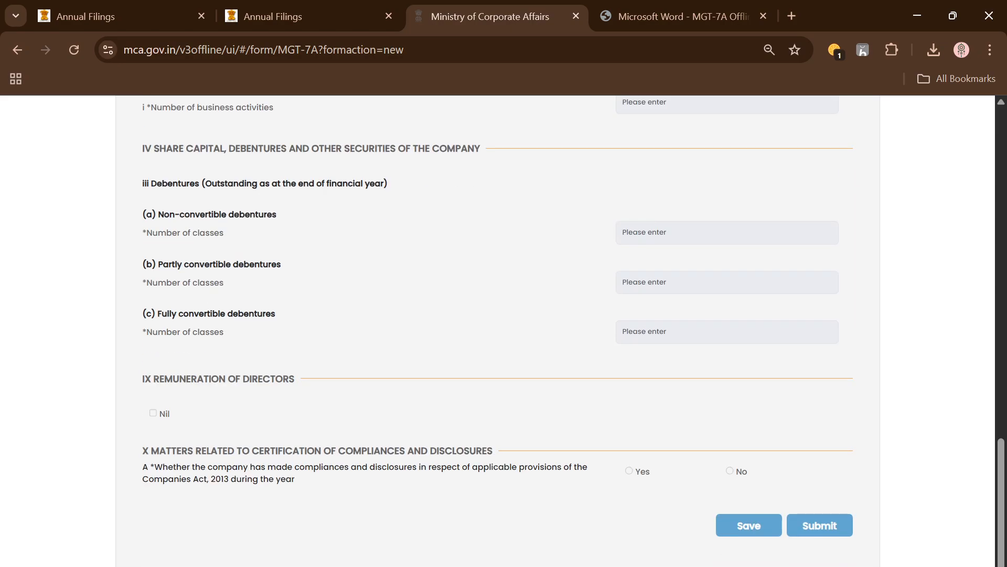
{"action": "scroll", "coordinate": [493, 347], "scroll_direction": "up", "scroll_amount": 15}
{"action": "scroll", "coordinate": [493, 348], "scroll_direction": "down", "scroll_amount": 15}
{"action": "scroll", "coordinate": [842, 545], "scroll_direction": "up", "scroll_amount": 15}
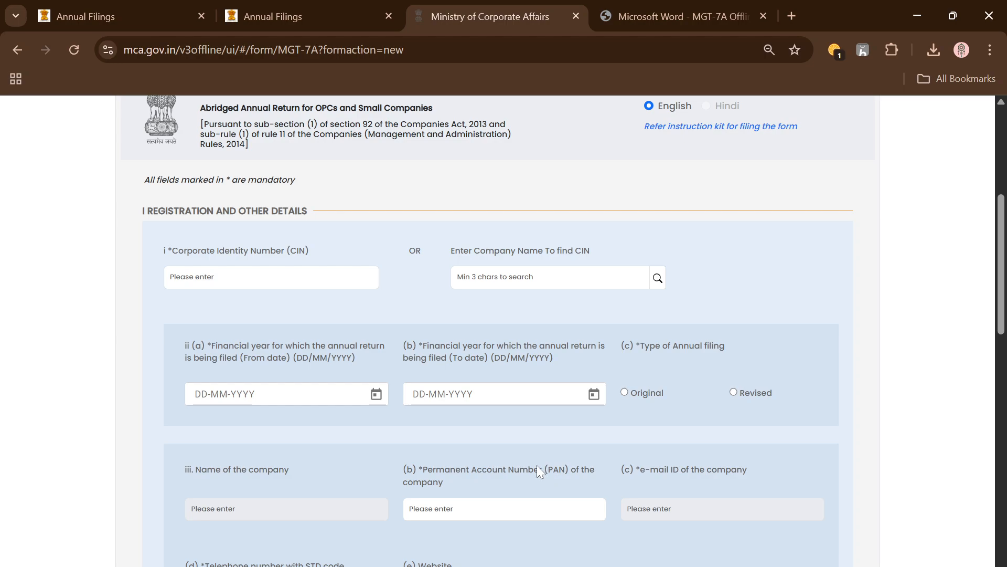
Find the CIN by searching the company name and select DAS IGNITING IDEAS PRIVATE LIMITED to prefill the company details
{"action": "left_click", "coordinate": [509, 283]}
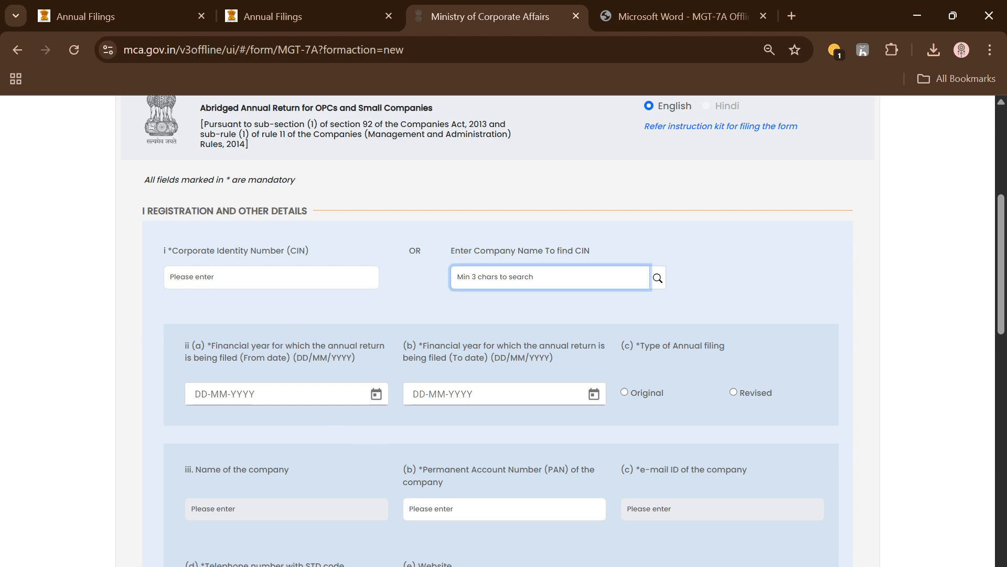
{"action": "type", "text": "nitin"}
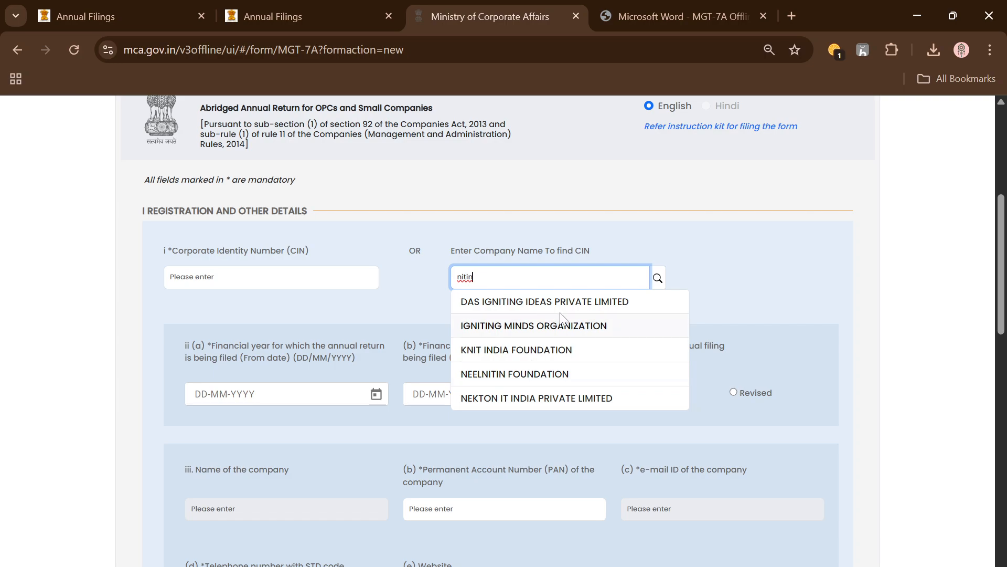
{"action": "left_click", "coordinate": [587, 301]}
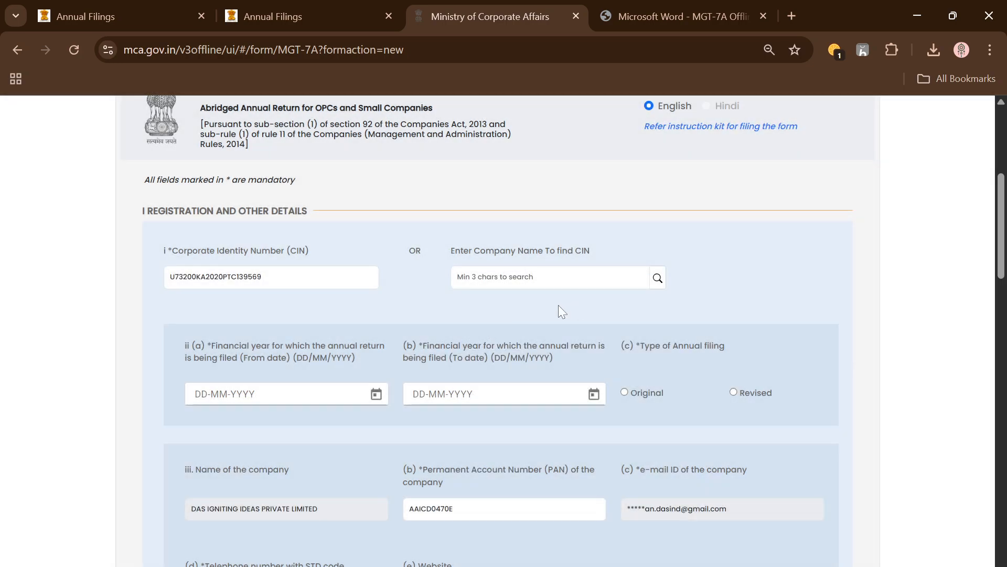
{"action": "scroll", "coordinate": [476, 307], "scroll_direction": "down", "scroll_amount": 3}
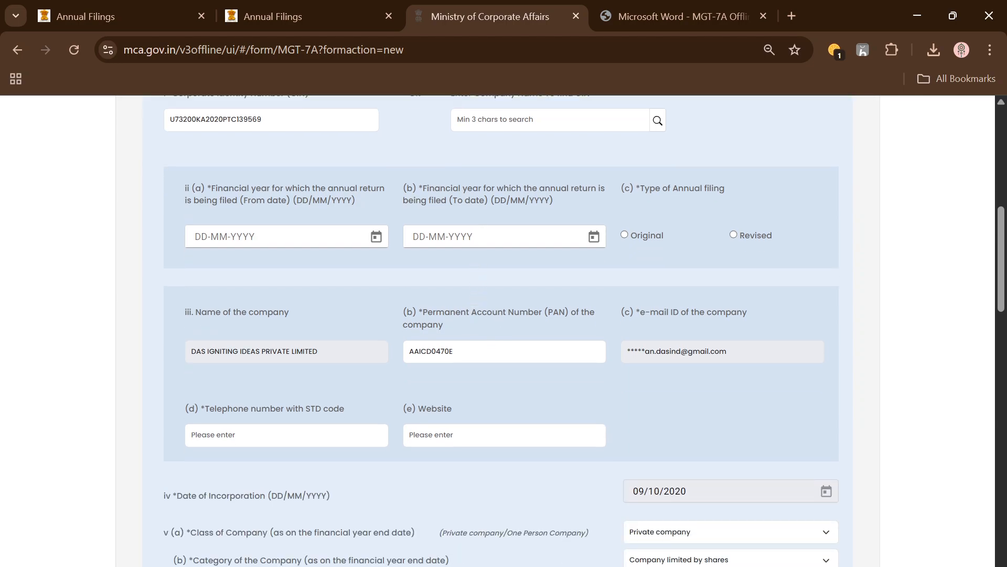
Set the financial year From date for the annual return to 01/04/2024
{"action": "scroll", "coordinate": [429, 247], "scroll_direction": "up", "scroll_amount": 3}
{"action": "left_click", "coordinate": [376, 394]}
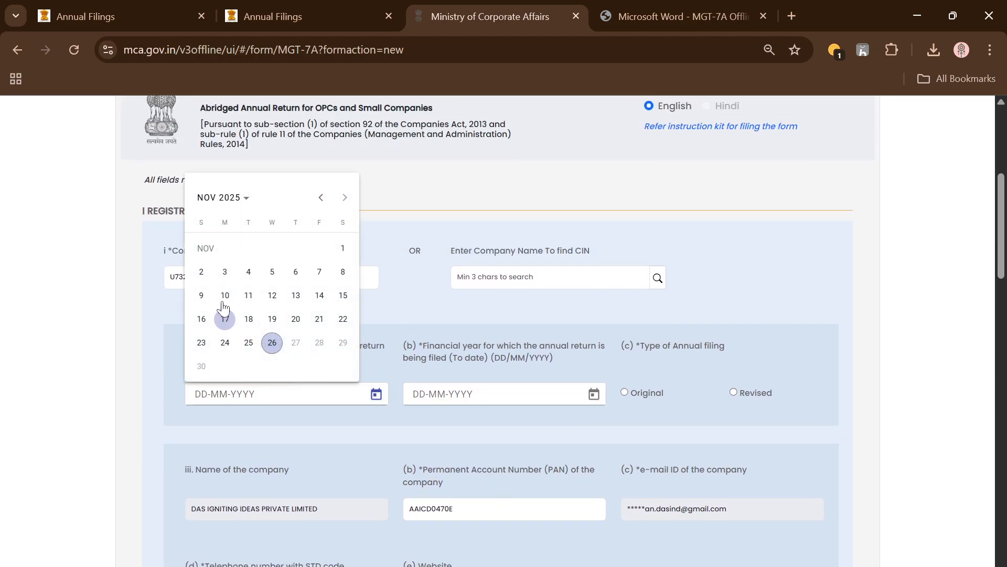
{"action": "left_click", "coordinate": [234, 205]}
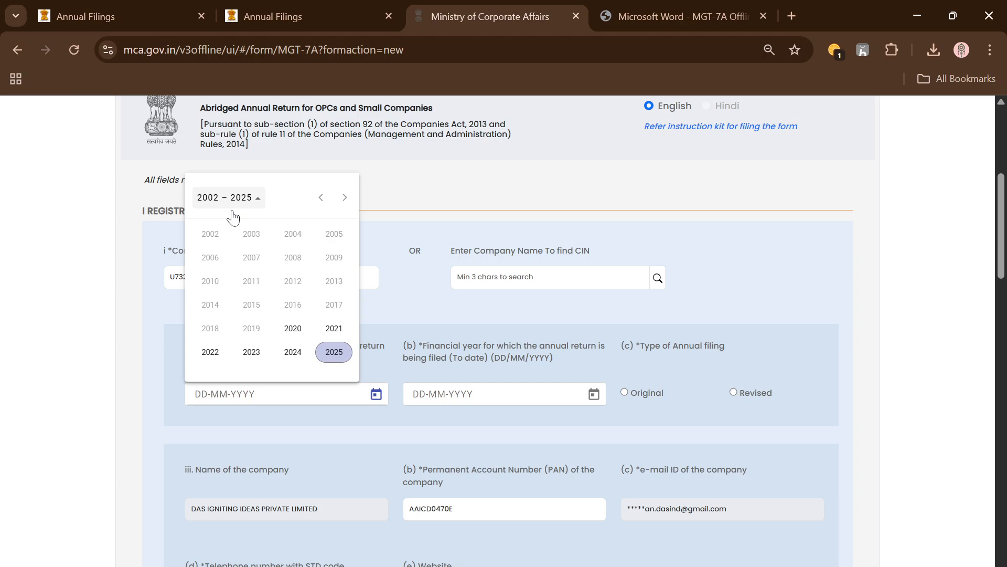
{"action": "left_click", "coordinate": [288, 357]}
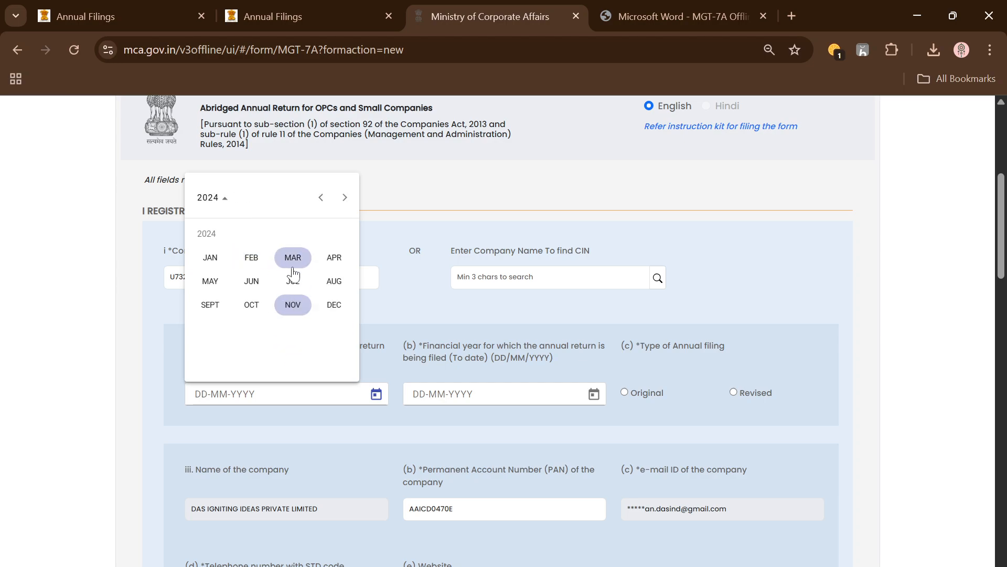
{"action": "left_click", "coordinate": [332, 260]}
{"action": "left_click", "coordinate": [224, 272]}
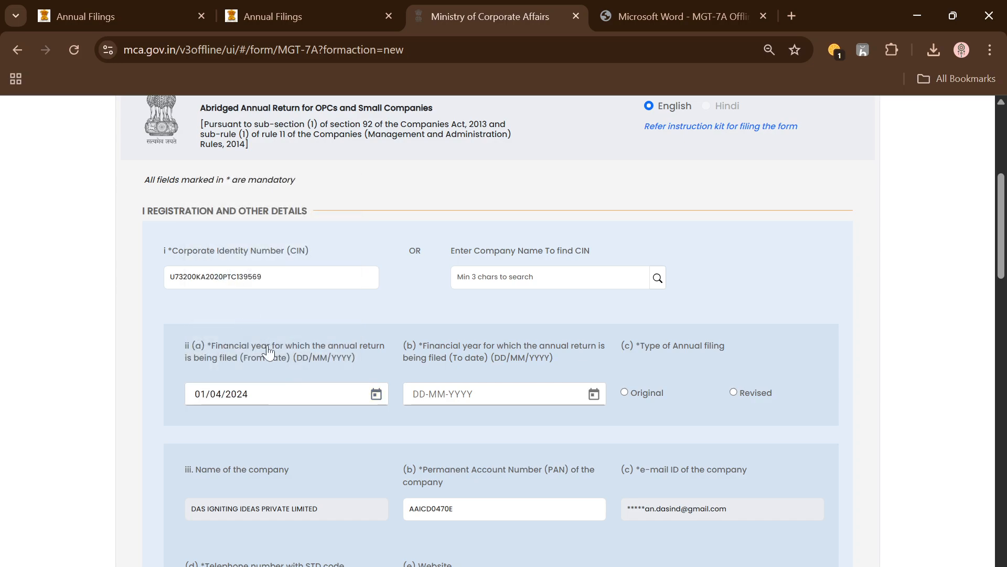
Set the financial year To date for the annual return to 31/03/2025
{"action": "left_click", "coordinate": [594, 393]}
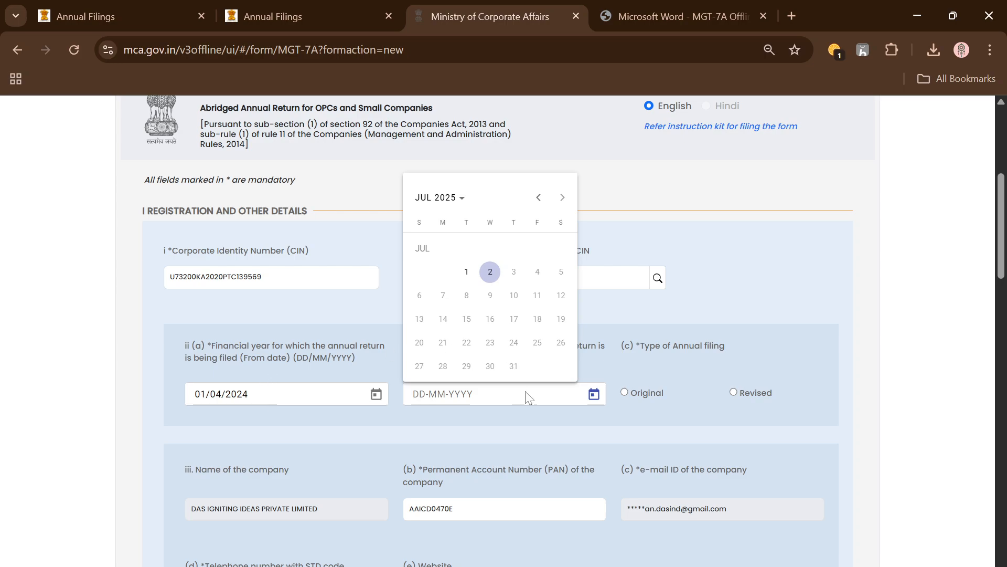
{"action": "left_click", "coordinate": [539, 198]}
{"action": "left_click", "coordinate": [540, 198]}
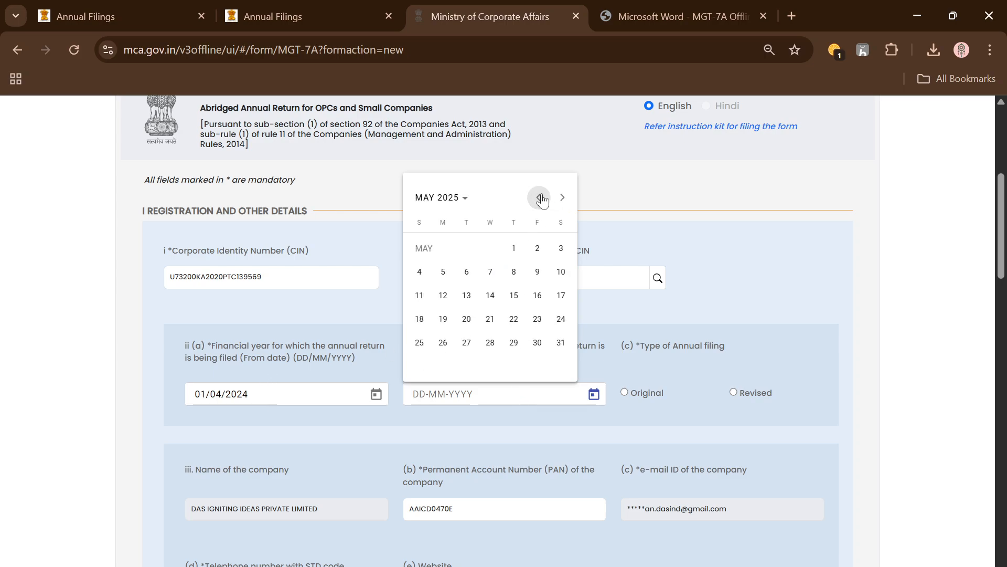
{"action": "left_click", "coordinate": [541, 198]}
{"action": "left_click", "coordinate": [540, 199]}
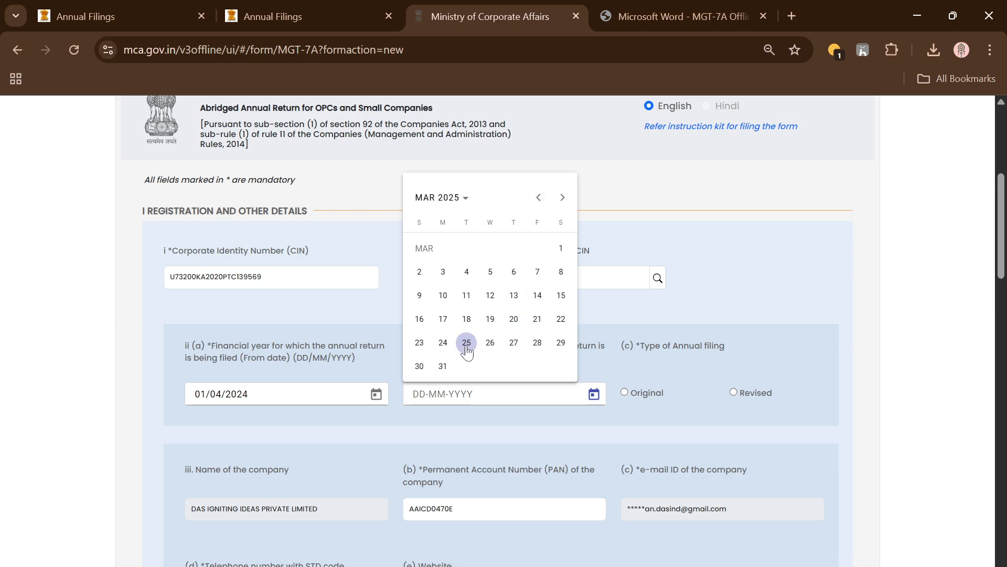
{"action": "left_click", "coordinate": [443, 366]}
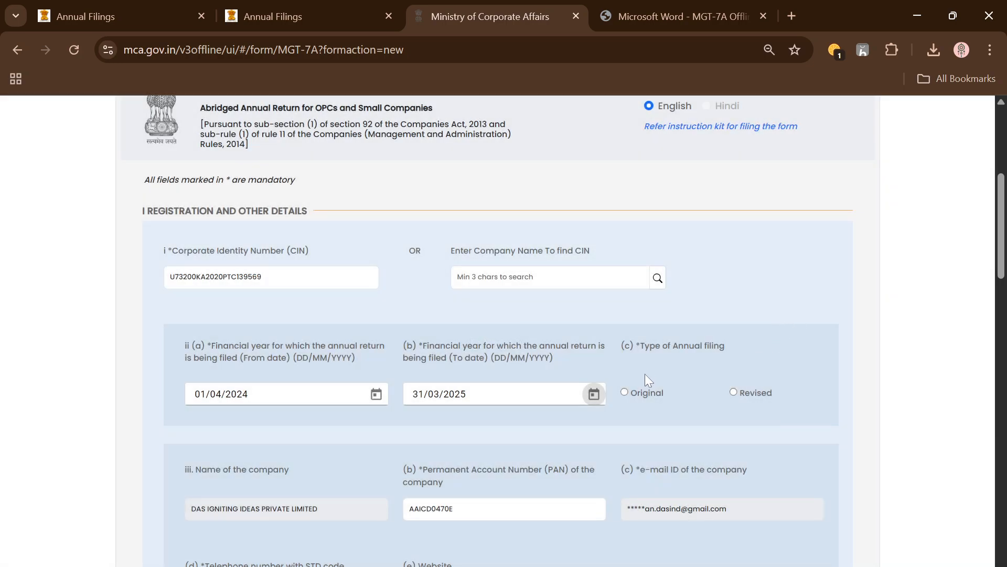
Choose Original as the type of annual filing
{"action": "scroll", "coordinate": [644, 374], "scroll_direction": "down", "scroll_amount": 7}
{"action": "scroll", "coordinate": [644, 373], "scroll_direction": "down", "scroll_amount": 2}
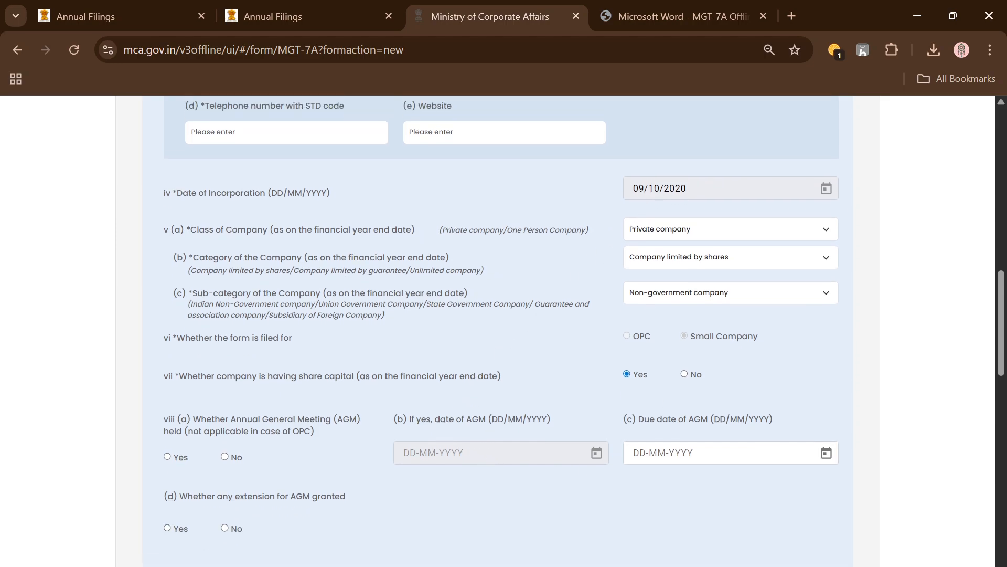
{"action": "scroll", "coordinate": [668, 178], "scroll_direction": "up", "scroll_amount": 6}
{"action": "scroll", "coordinate": [587, 246], "scroll_direction": "up", "scroll_amount": 2}
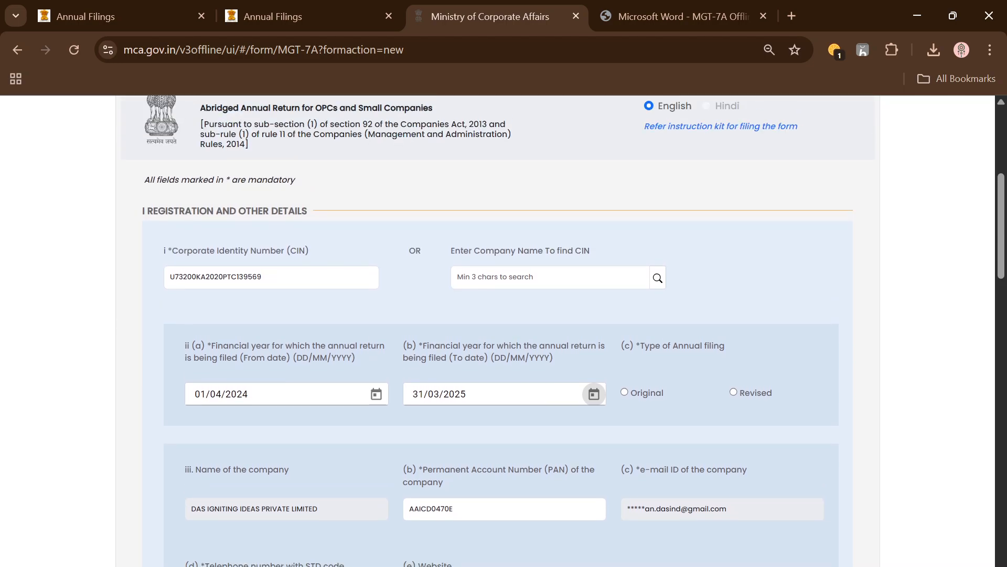
{"action": "scroll", "coordinate": [628, 413], "scroll_direction": "down", "scroll_amount": 1}
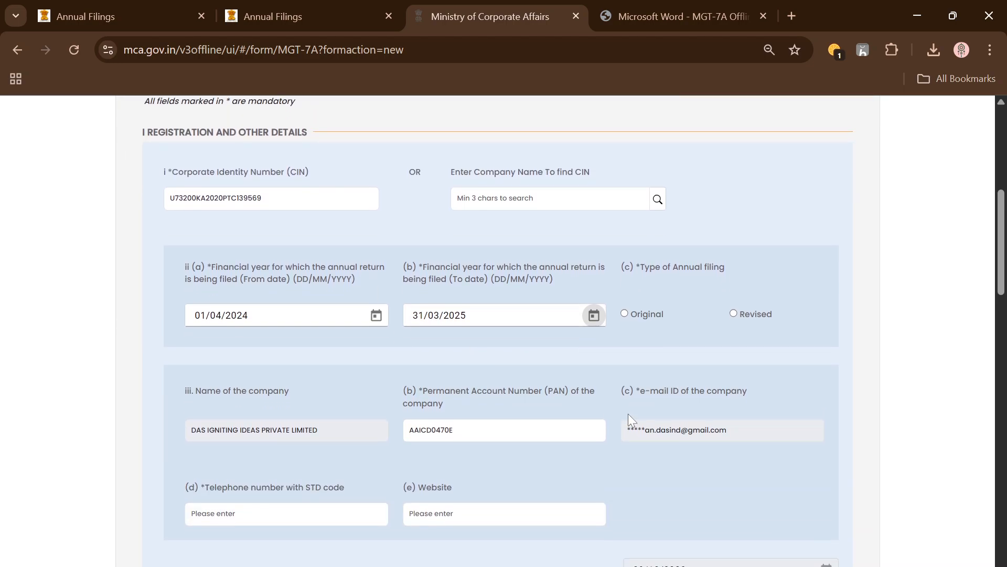
{"action": "scroll", "coordinate": [688, 393], "scroll_direction": "up", "scroll_amount": 2}
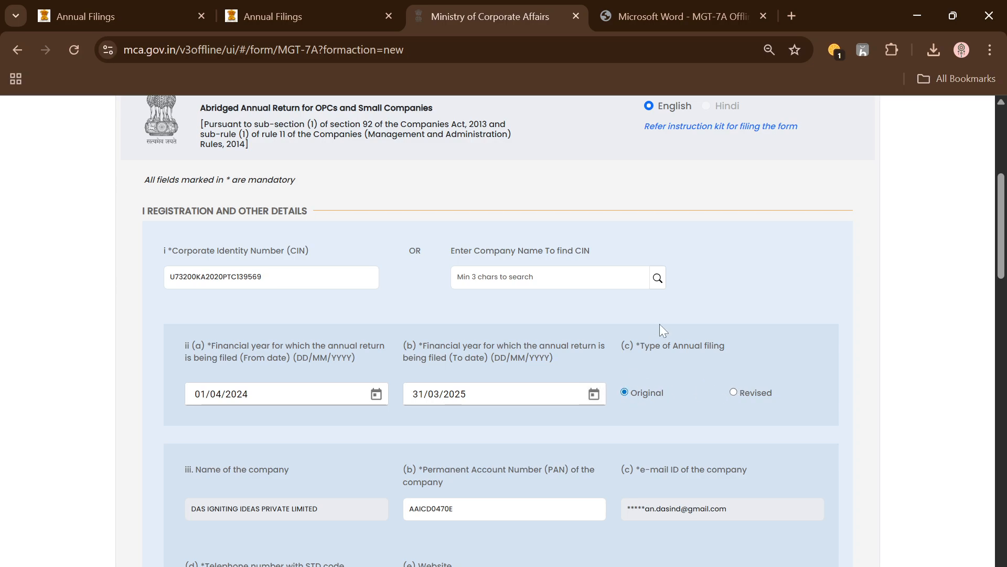
{"action": "left_click_drag", "start_coordinate": [644, 344], "coordinate": [704, 377]}
{"action": "left_click", "coordinate": [630, 399]}
{"action": "scroll", "coordinate": [735, 396], "scroll_direction": "down", "scroll_amount": 2}
{"action": "left_click_drag", "start_coordinate": [631, 285], "coordinate": [804, 337]}
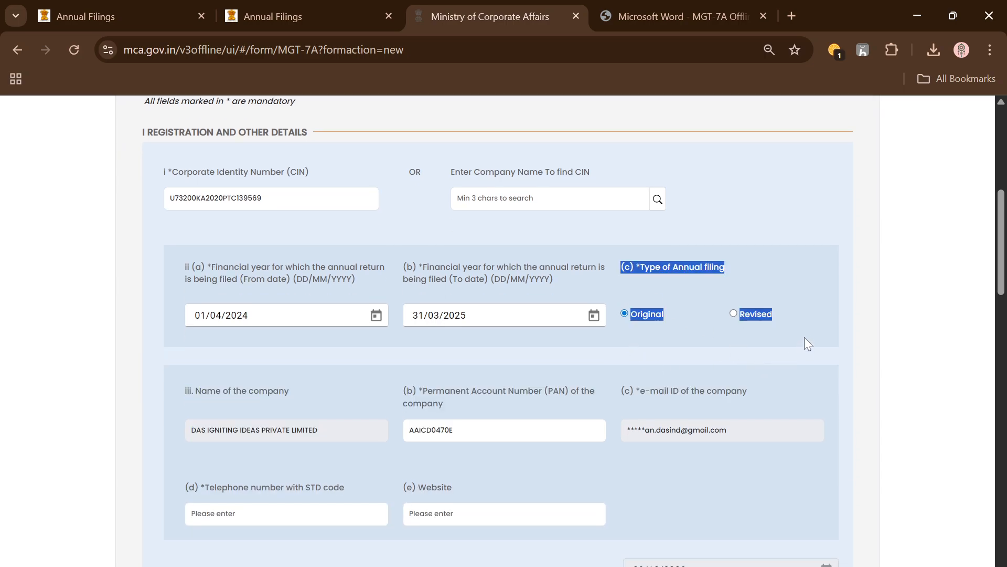
{"action": "left_click", "coordinate": [804, 338]}
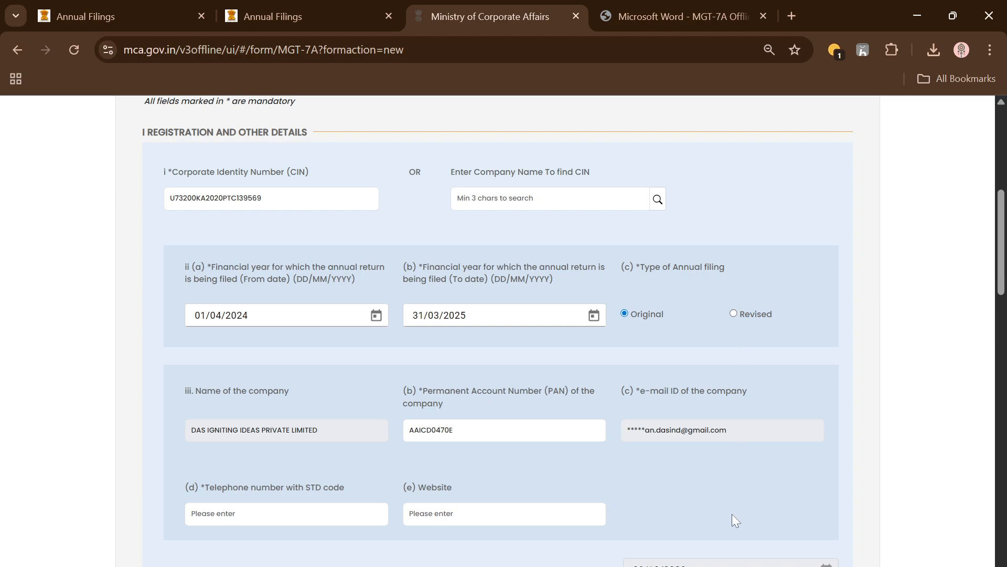
Enter the company's ten-digit telephone number and leave the website field blank
{"action": "scroll", "coordinate": [704, 502], "scroll_direction": "down", "scroll_amount": 1}
{"action": "left_click", "coordinate": [286, 436]}
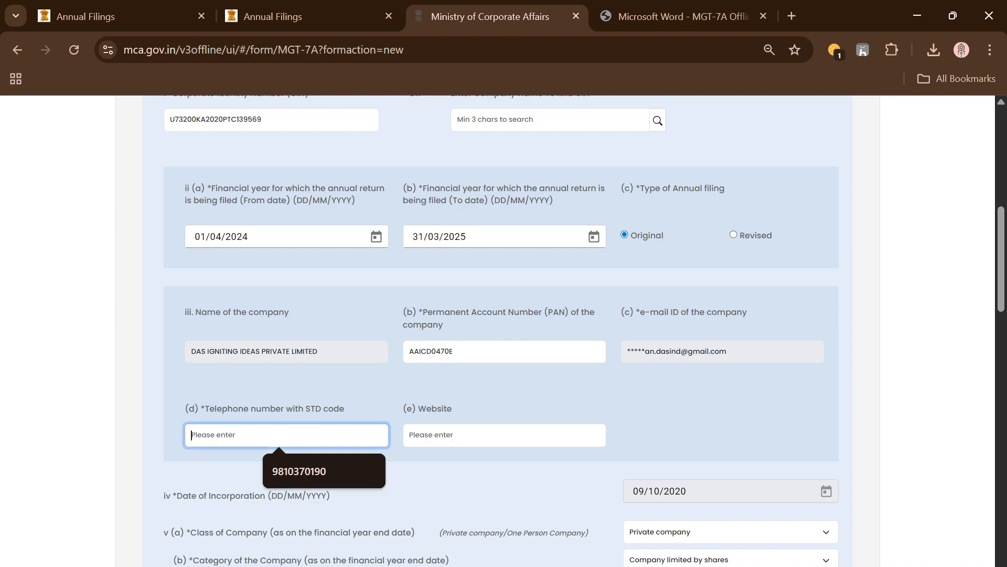
{"action": "type", "text": "9999999999999"}
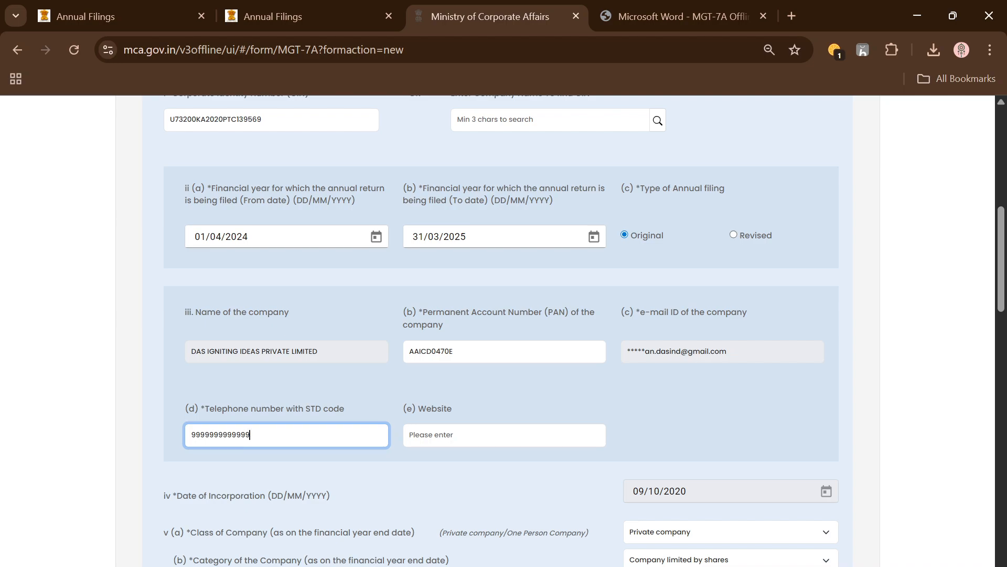
{"action": "key", "text": "BackSpace"}
{"action": "key", "text": "BackSpace"}
{"action": "key", "text": "BackSpace"}
{"action": "key", "text": "BackSpace"}
{"action": "key", "text": "BackSpace"}
{"action": "key", "text": "BackSpace"}
{"action": "key", "text": "BackSpace"}
{"action": "key", "text": "BackSpace"}
{"action": "key", "text": "BackSpace"}
{"action": "key", "text": "BackSpace"}
{"action": "key", "text": "BackSpace"}
{"action": "key", "text": "BackSpace"}
{"action": "key", "text": "BackSpace"}
{"action": "type", "text": "9999999999"}
{"action": "key", "text": "Tab"}
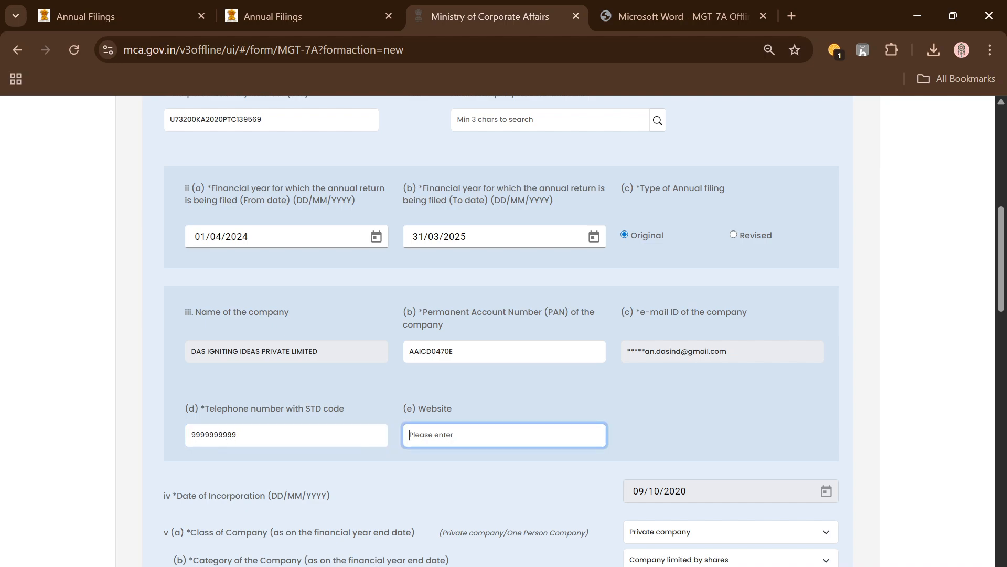
{"action": "left_click", "coordinate": [788, 432]}
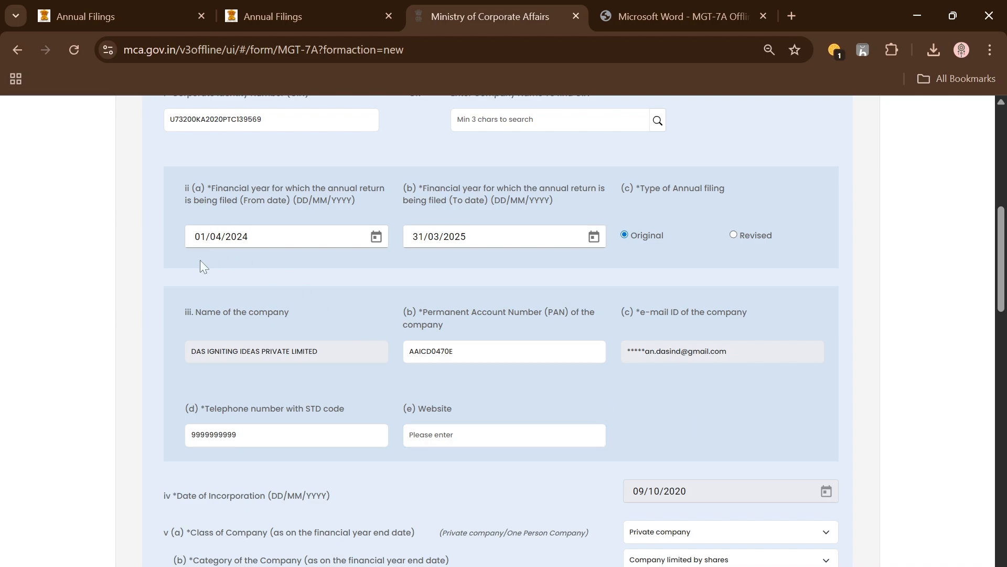
Mark the Annual General Meeting as held and set the date of AGM to 17/09/2025
{"action": "scroll", "coordinate": [549, 386], "scroll_direction": "down", "scroll_amount": 3}
{"action": "scroll", "coordinate": [319, 299], "scroll_direction": "down", "scroll_amount": 3}
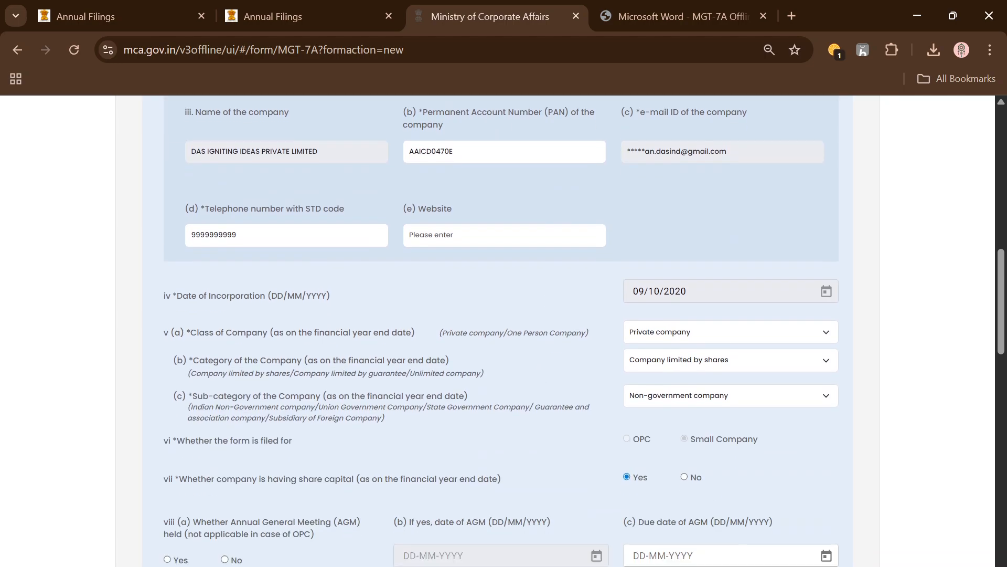
{"action": "scroll", "coordinate": [504, 449], "scroll_direction": "down", "scroll_amount": 2}
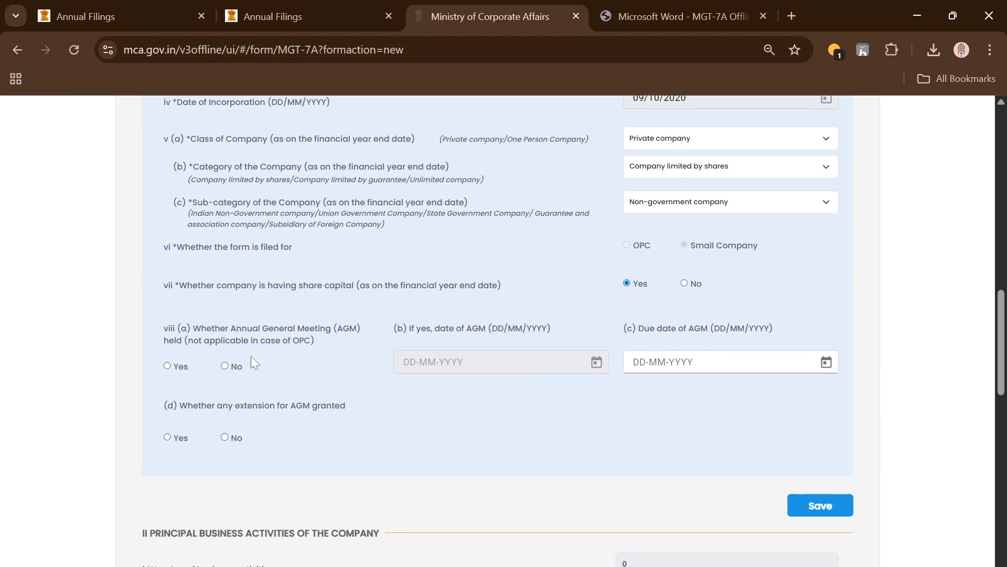
{"action": "left_click", "coordinate": [167, 366]}
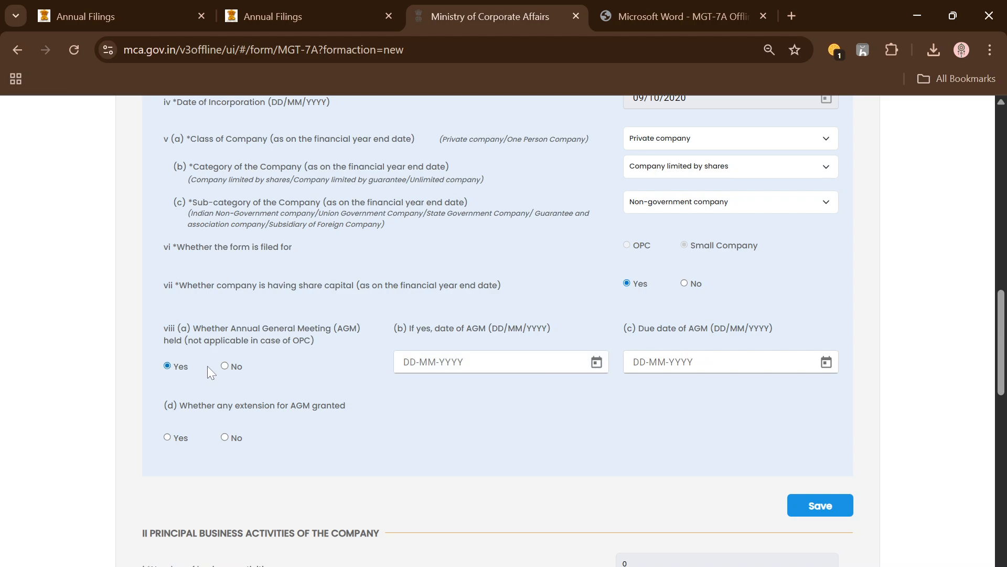
{"action": "left_click", "coordinate": [596, 362]}
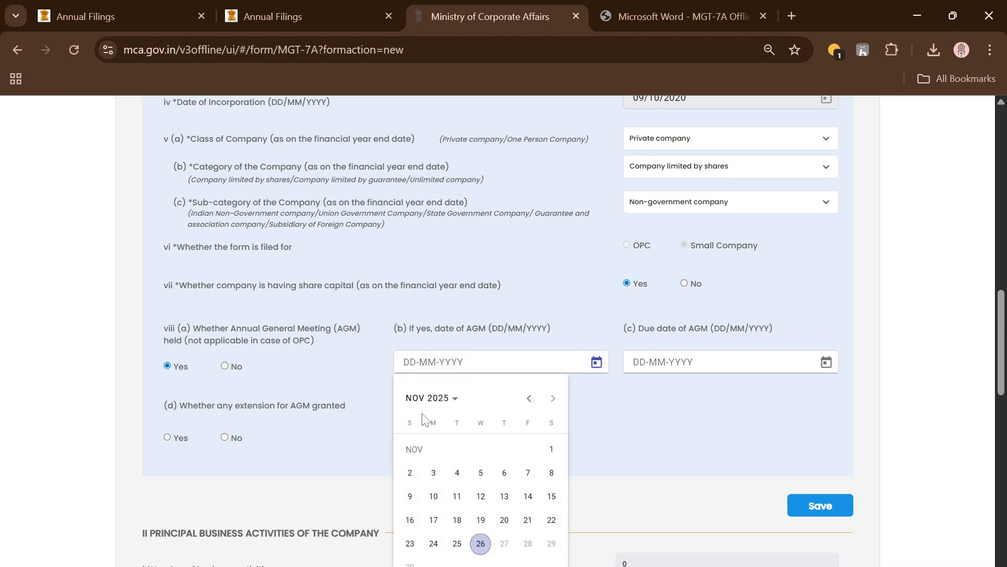
{"action": "left_click", "coordinate": [435, 398]}
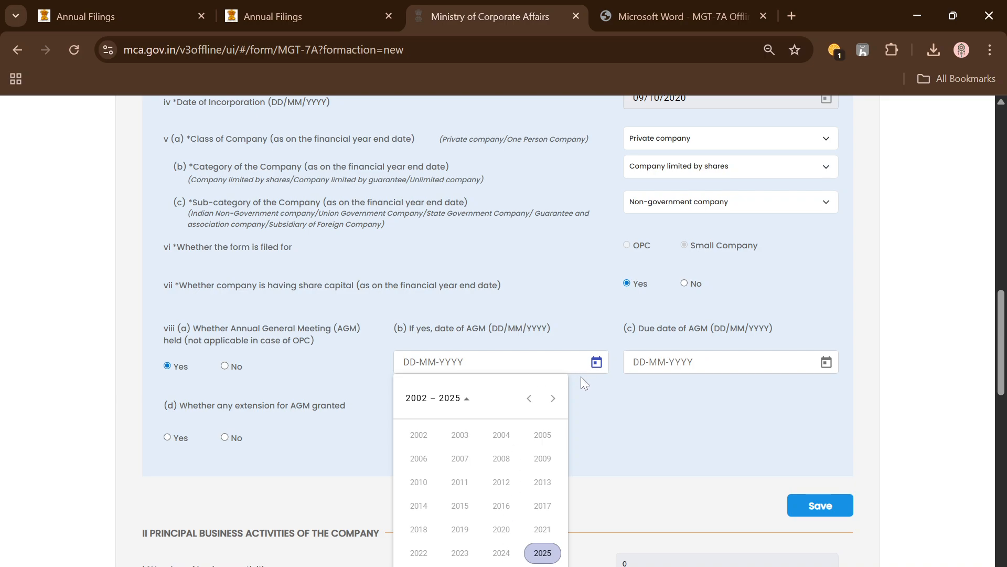
{"action": "left_click", "coordinate": [588, 394]}
{"action": "left_click", "coordinate": [602, 372]}
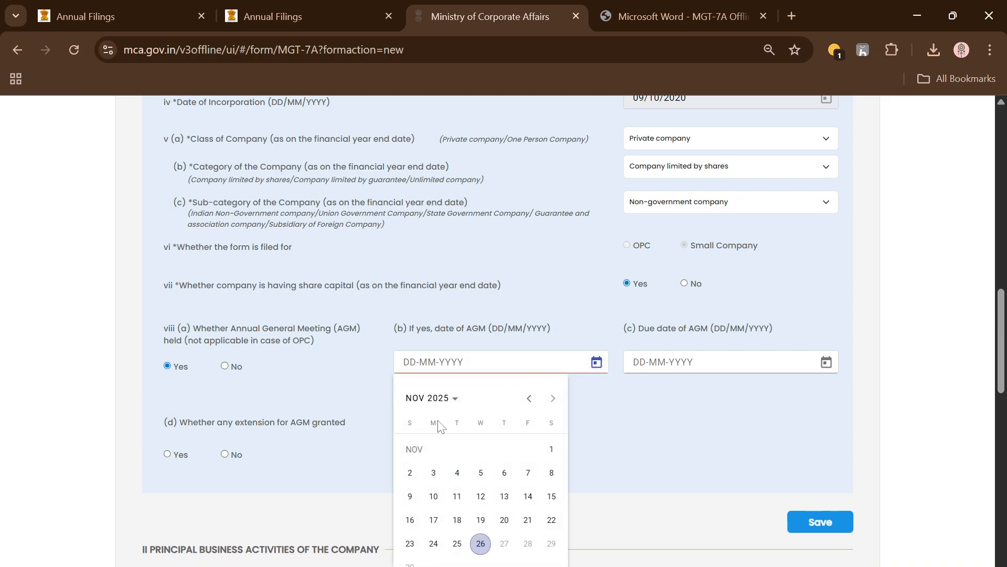
{"action": "left_click", "coordinate": [529, 398]}
{"action": "left_click", "coordinate": [529, 398]}
{"action": "left_click", "coordinate": [528, 398]}
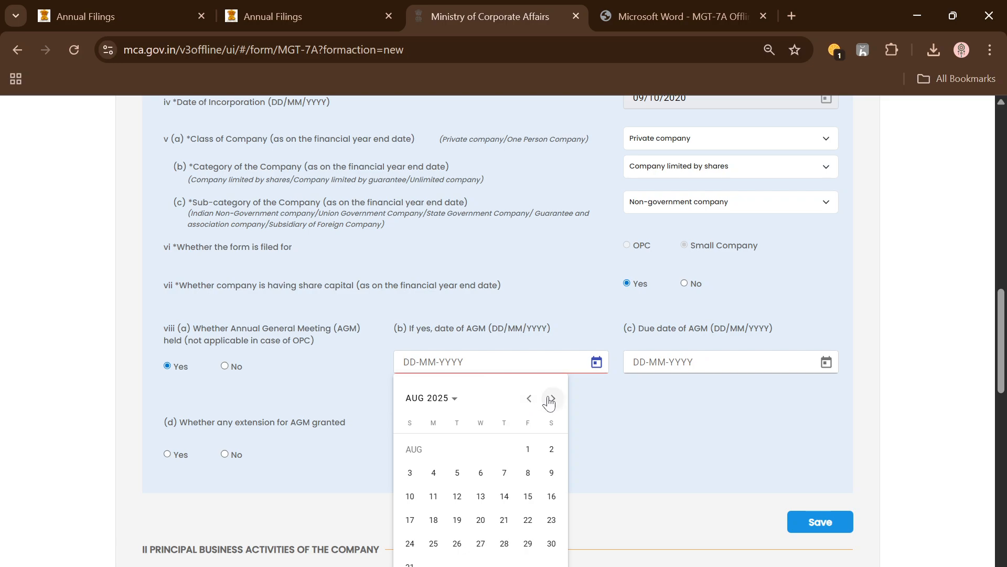
{"action": "left_click", "coordinate": [552, 398]}
{"action": "left_click", "coordinate": [480, 520]}
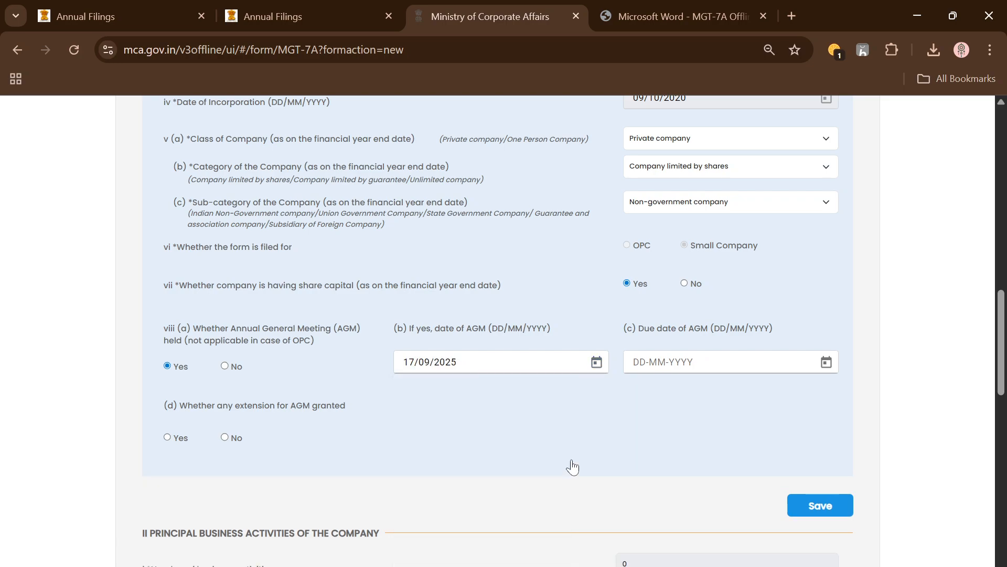
Set the due date of AGM to 30/09/2025
{"action": "left_click", "coordinate": [826, 362]}
{"action": "left_click", "coordinate": [759, 398]}
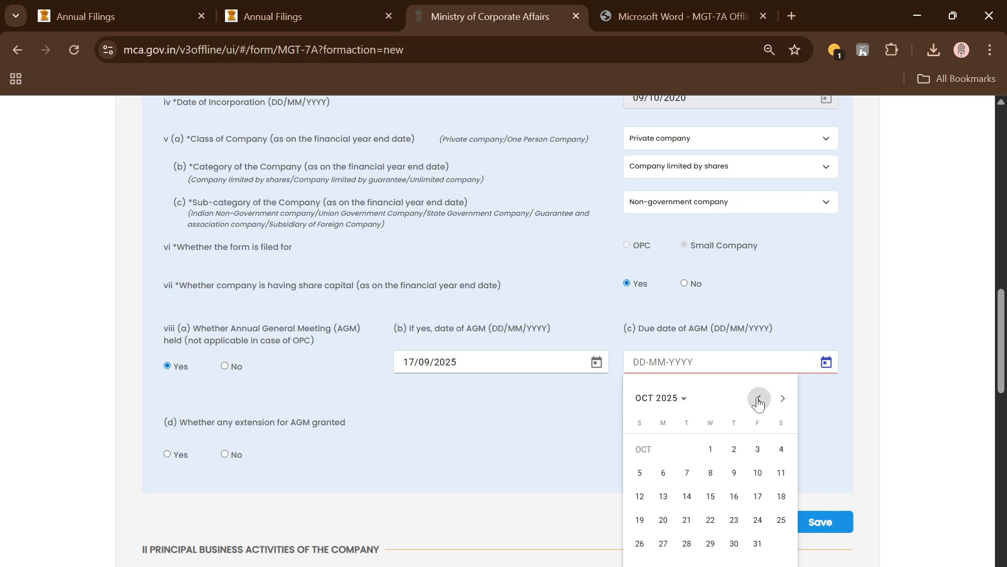
{"action": "left_click", "coordinate": [759, 398]}
{"action": "left_click", "coordinate": [686, 564]}
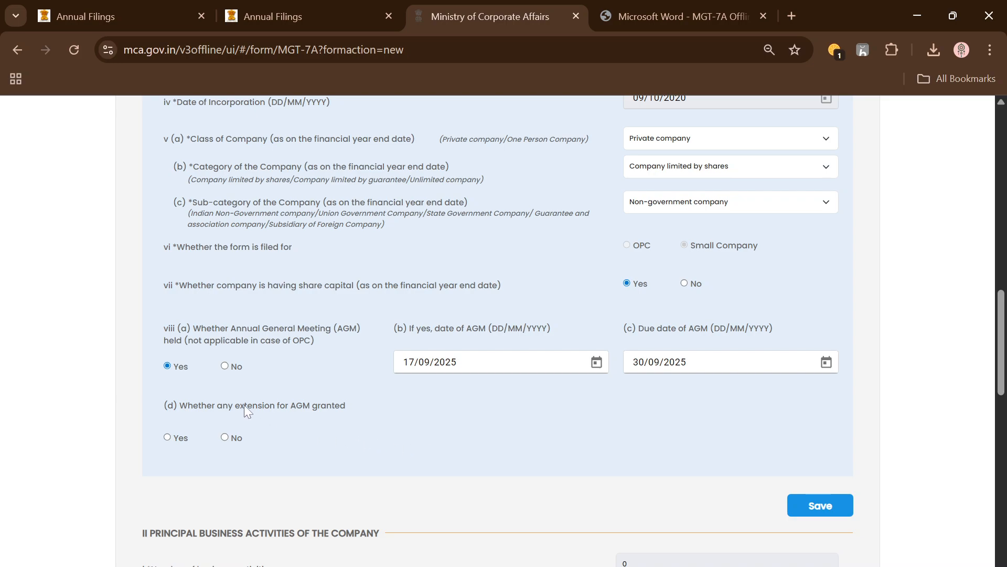
Answer No to whether any extension for AGM was granted and save the Registration and Other Details section
{"action": "left_click", "coordinate": [225, 437]}
{"action": "scroll", "coordinate": [637, 440], "scroll_direction": "down", "scroll_amount": 3}
{"action": "left_click", "coordinate": [821, 349]}
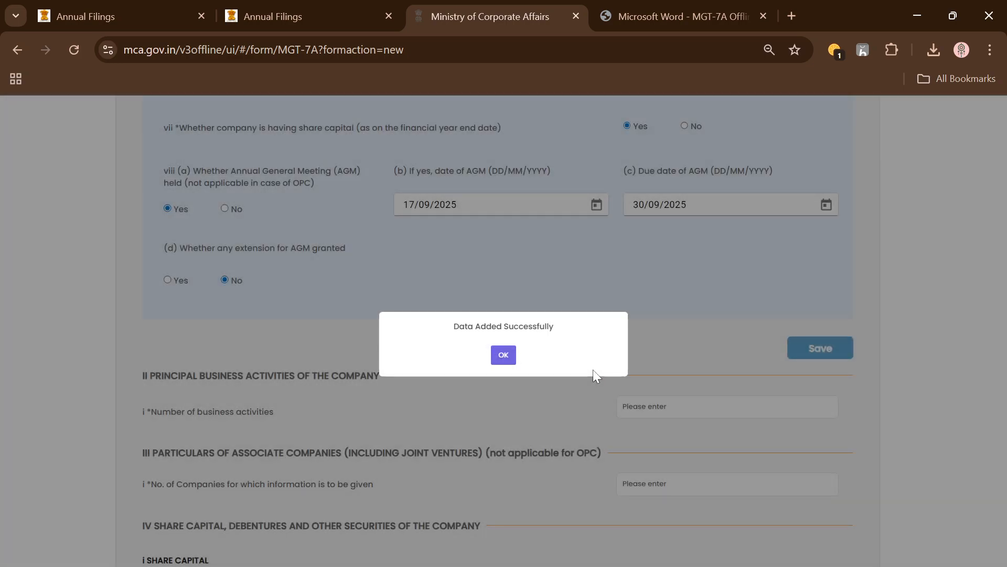
{"action": "left_click", "coordinate": [505, 355]}
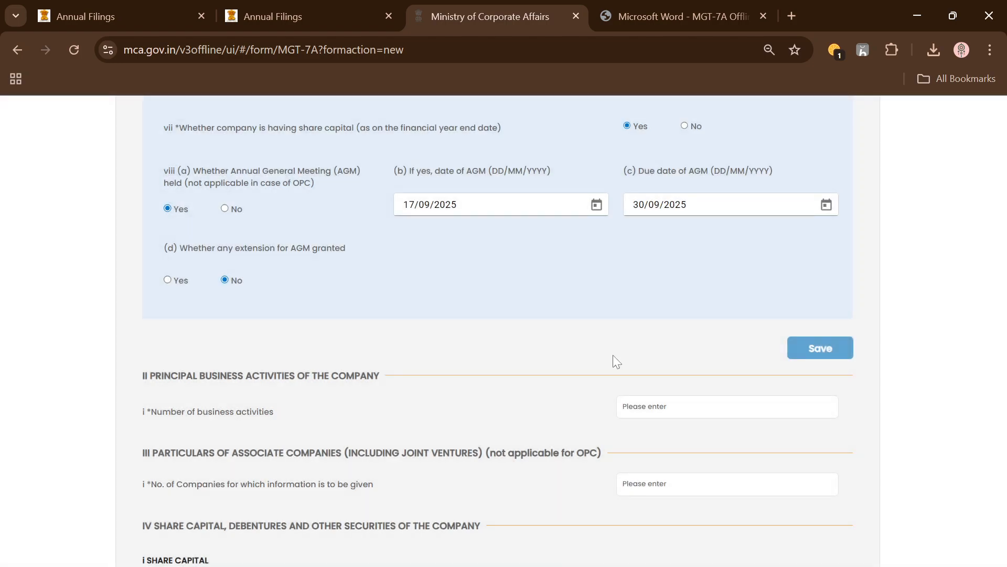
Preview the remaining form sections through Section X, and return to the number of business activities under Principal Business Activities
{"action": "scroll", "coordinate": [652, 362], "scroll_direction": "down", "scroll_amount": 20}
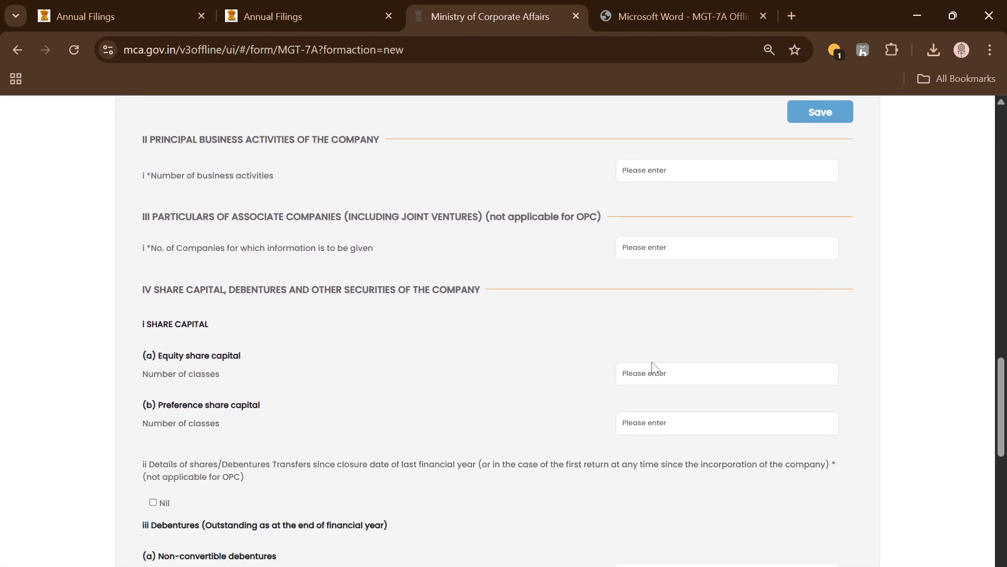
{"action": "scroll", "coordinate": [656, 493], "scroll_direction": "down", "scroll_amount": 5}
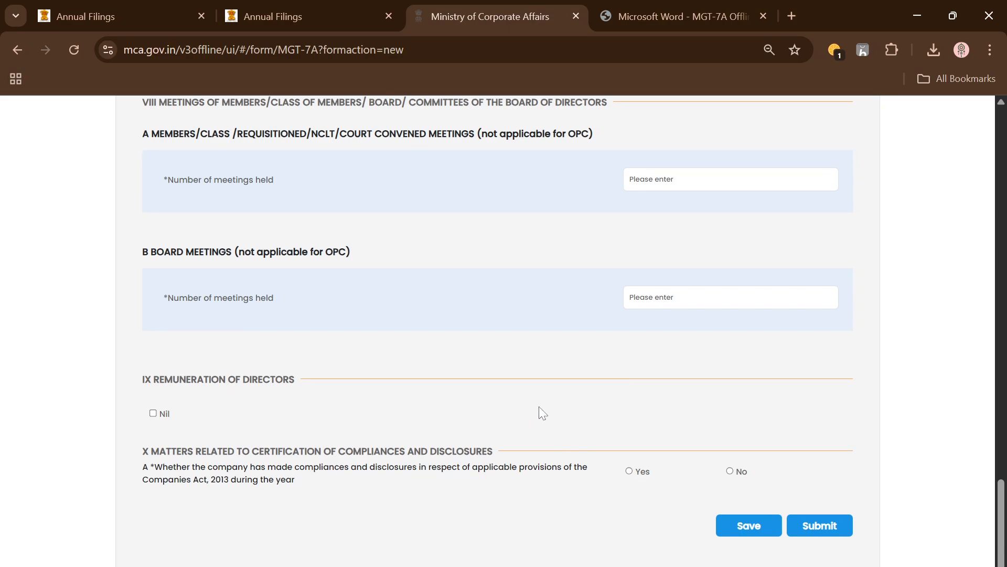
{"action": "scroll", "coordinate": [534, 369], "scroll_direction": "up", "scroll_amount": 4}
{"action": "scroll", "coordinate": [471, 327], "scroll_direction": "up", "scroll_amount": 10}
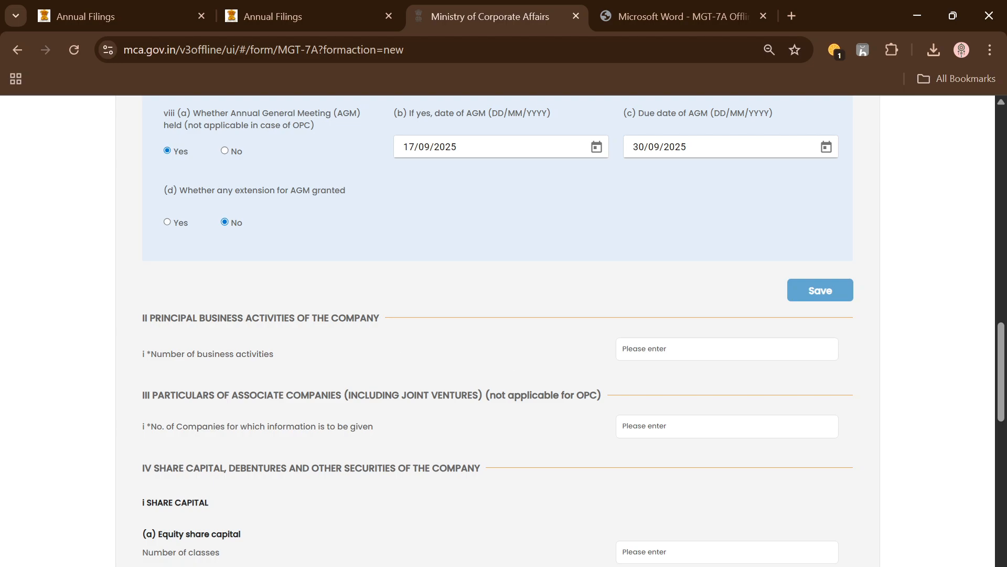
{"action": "left_click", "coordinate": [727, 349]}
{"action": "left_click", "coordinate": [515, 347]}
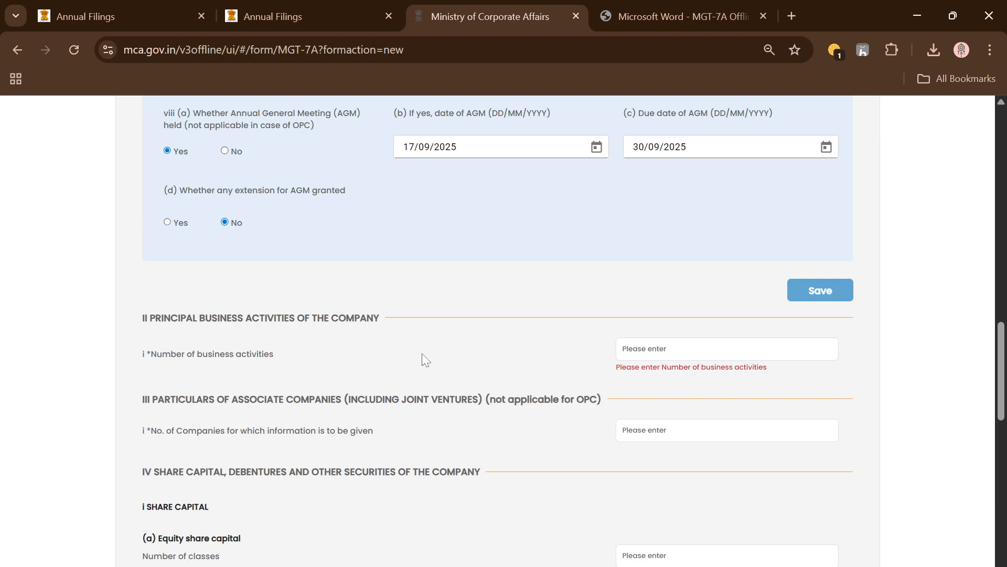
{"action": "left_click", "coordinate": [719, 349]}
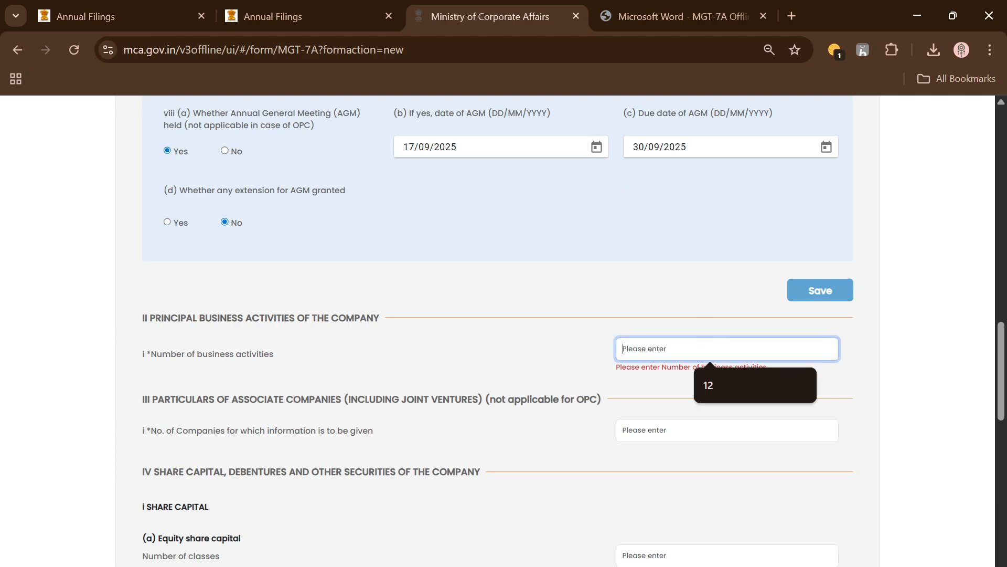
Switch to the MGT-7A instruction kit PDF and examine the principal business activity codes in Annexure-A
{"action": "left_click", "coordinate": [660, 7]}
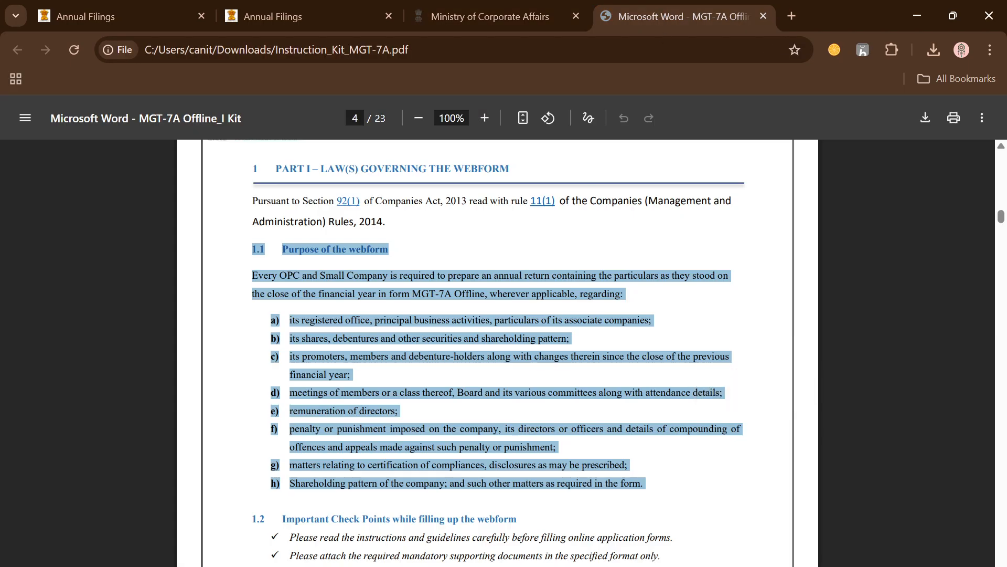
{"action": "scroll", "coordinate": [498, 351], "scroll_direction": "down", "scroll_amount": 5}
{"action": "scroll", "coordinate": [498, 352], "scroll_direction": "down", "scroll_amount": 20}
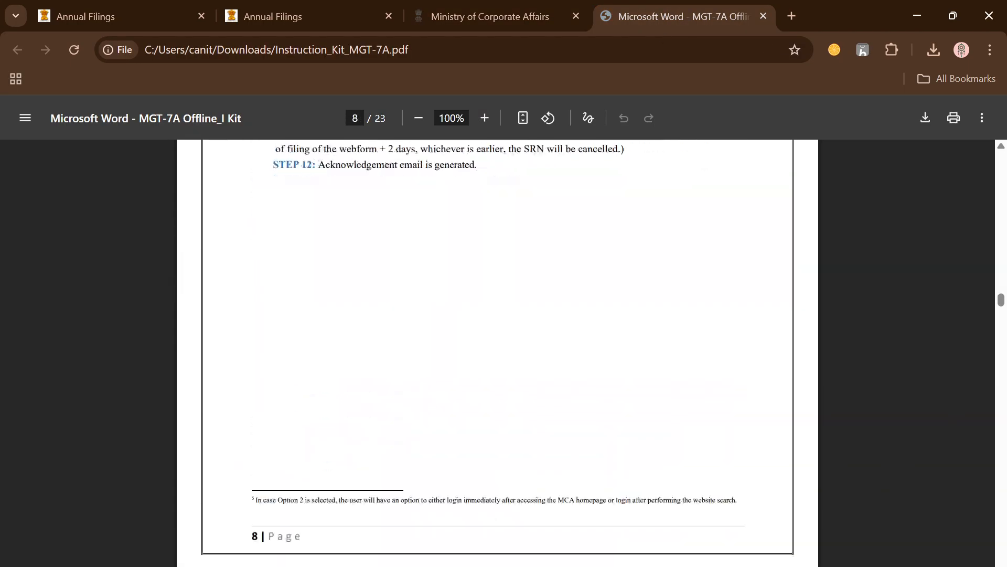
{"action": "scroll", "coordinate": [498, 351], "scroll_direction": "down", "scroll_amount": 20}
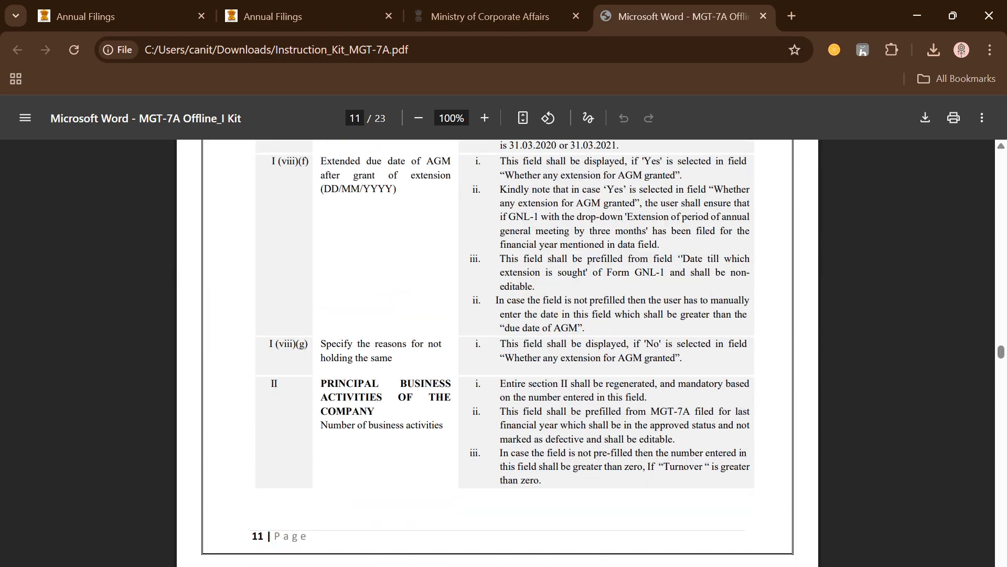
{"action": "scroll", "coordinate": [498, 352], "scroll_direction": "down", "scroll_amount": 20}
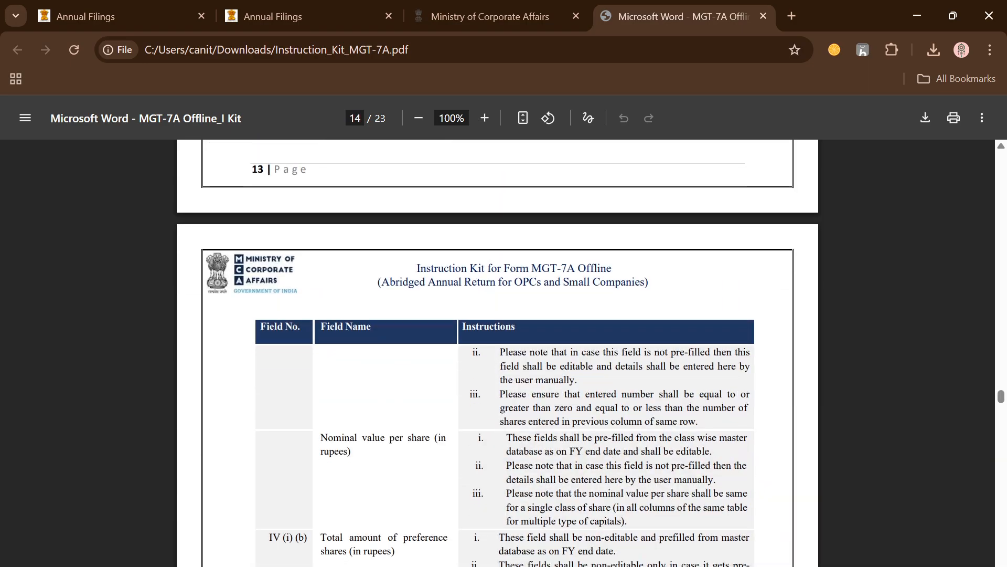
{"action": "scroll", "coordinate": [497, 351], "scroll_direction": "down", "scroll_amount": 20}
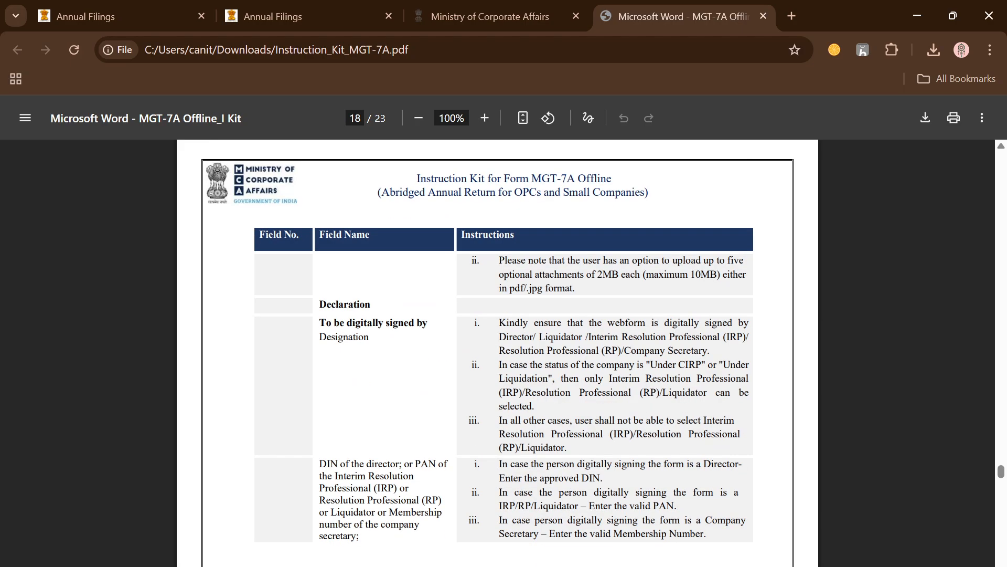
{"action": "scroll", "coordinate": [498, 351], "scroll_direction": "down", "scroll_amount": 20}
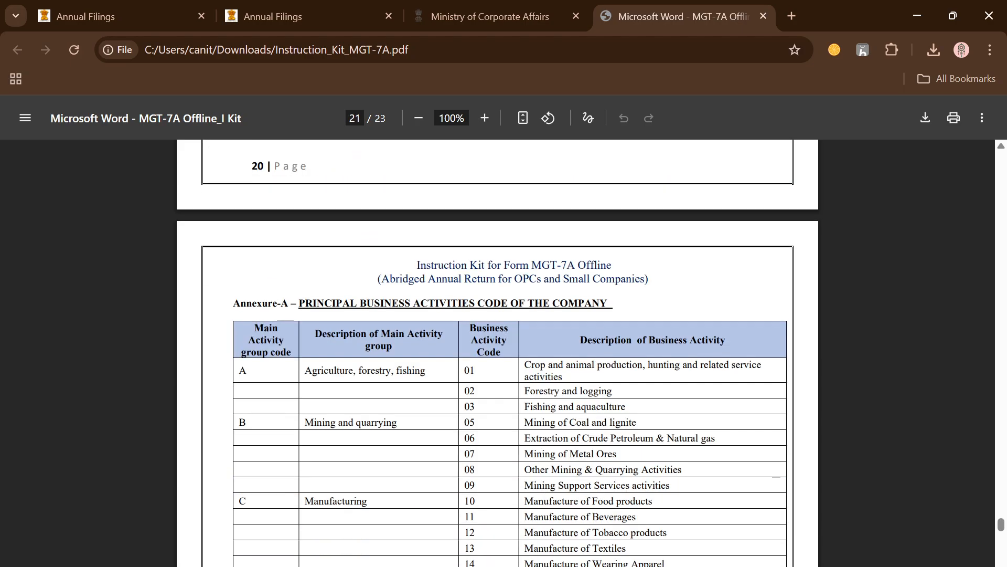
{"action": "scroll", "coordinate": [344, 197], "scroll_direction": "up", "scroll_amount": 3}
{"action": "left_click_drag", "start_coordinate": [299, 224], "coordinate": [519, 224]}
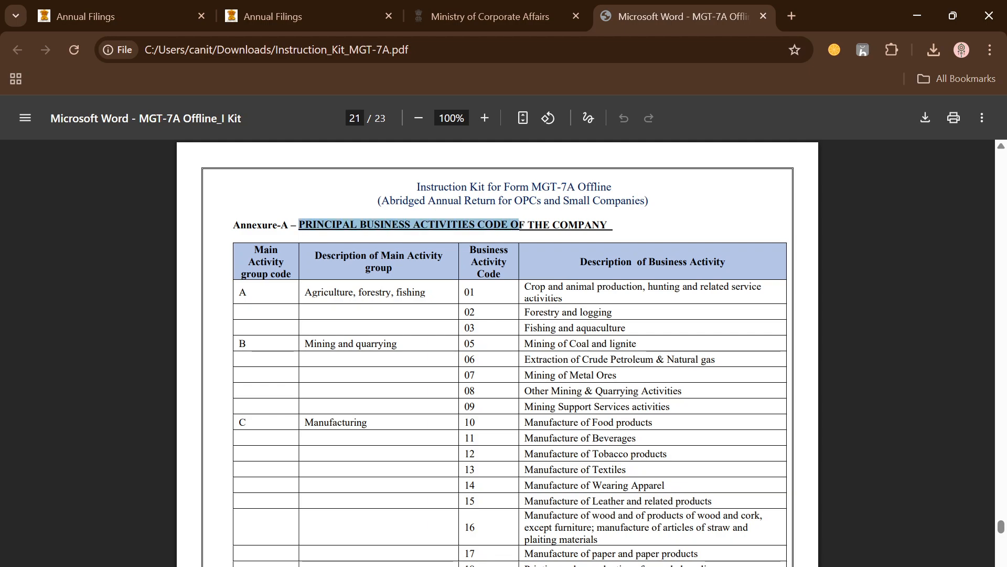
{"action": "left_click", "coordinate": [200, 303]}
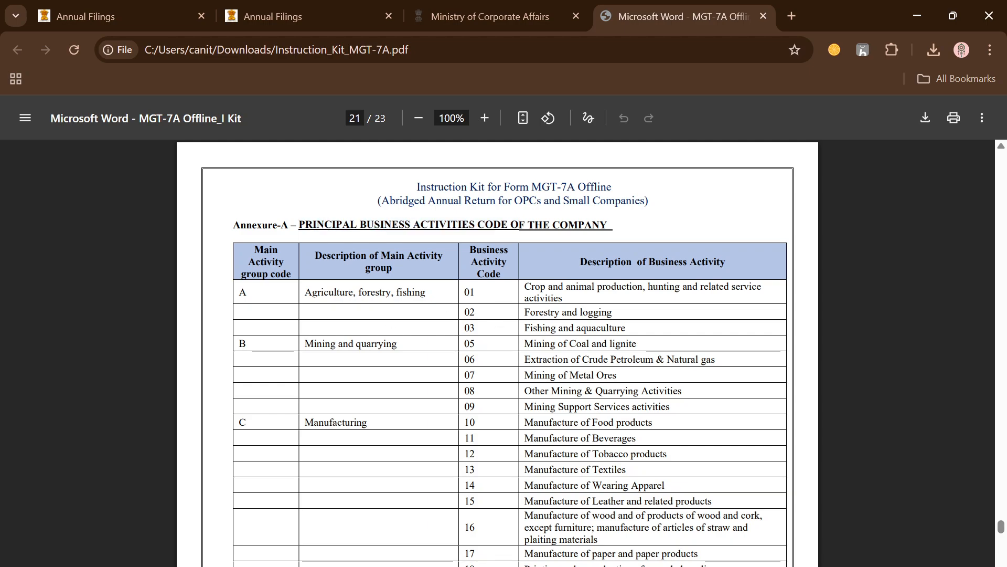
{"action": "left_click_drag", "start_coordinate": [239, 292], "coordinate": [715, 527]}
{"action": "scroll", "coordinate": [497, 353], "scroll_direction": "down", "scroll_amount": 16}
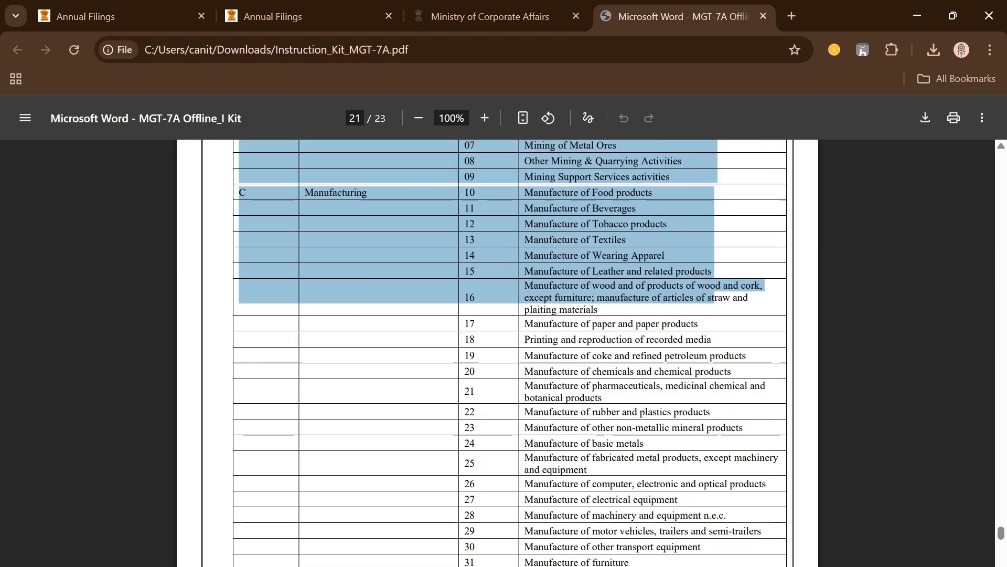
{"action": "scroll", "coordinate": [498, 352], "scroll_direction": "down", "scroll_amount": 8}
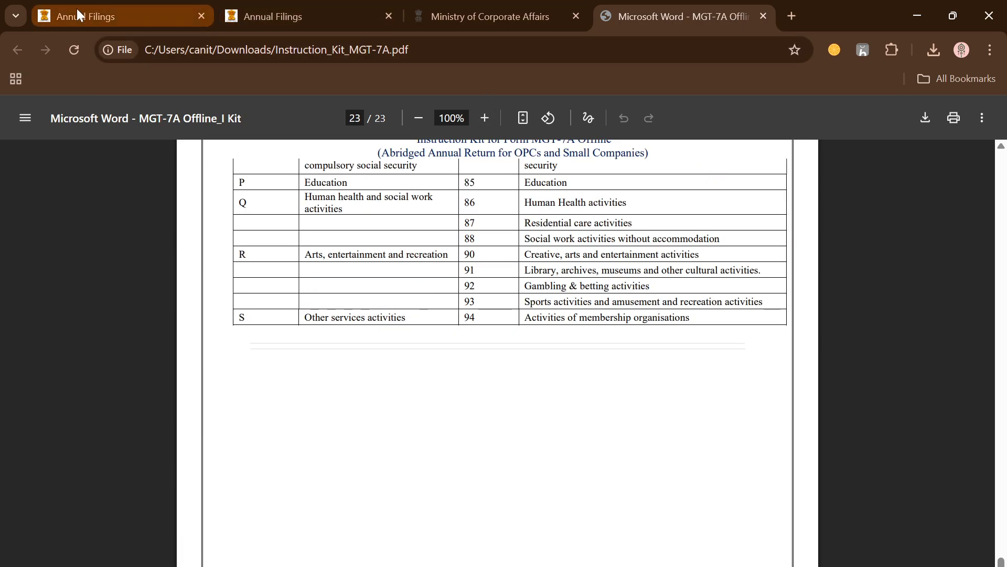
Return to the MGT-7A form and set the number of business activities to 1
{"action": "left_click", "coordinate": [473, 16]}
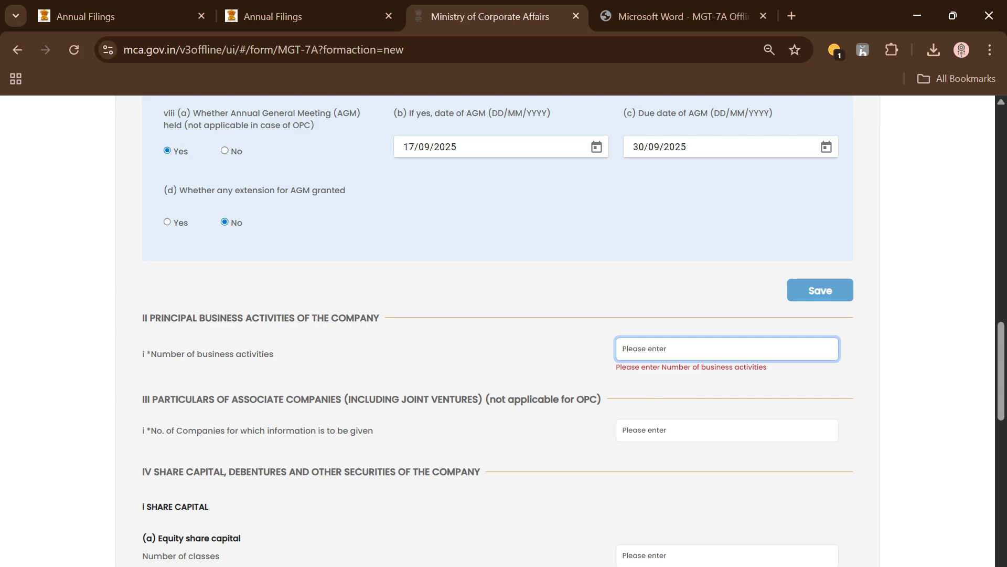
{"action": "type", "text": "1"}
{"action": "left_click", "coordinate": [892, 361]}
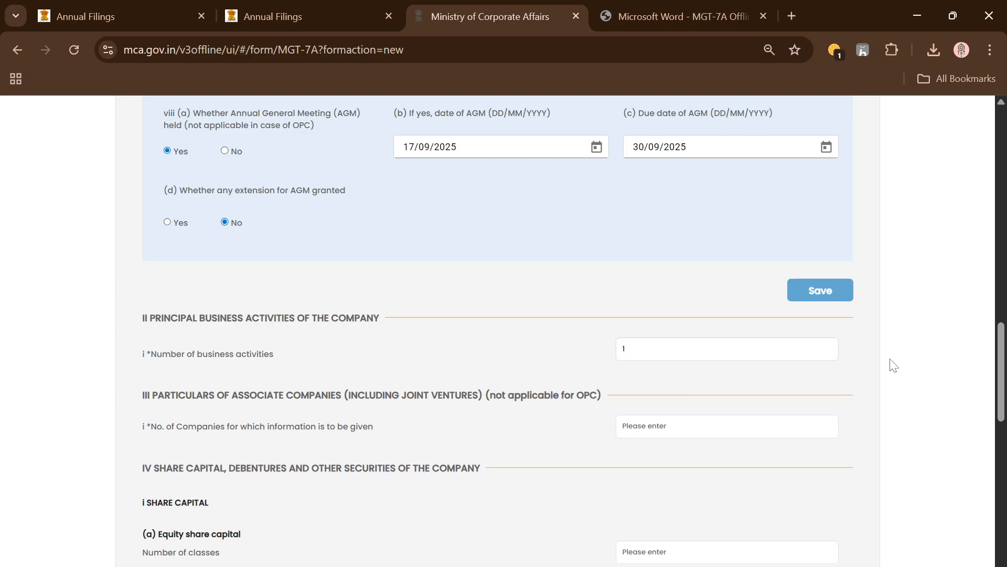
Under Particulars of Associate Companies, set the number of companies for which information is to be given to 0
{"action": "scroll", "coordinate": [776, 394], "scroll_direction": "down", "scroll_amount": 1}
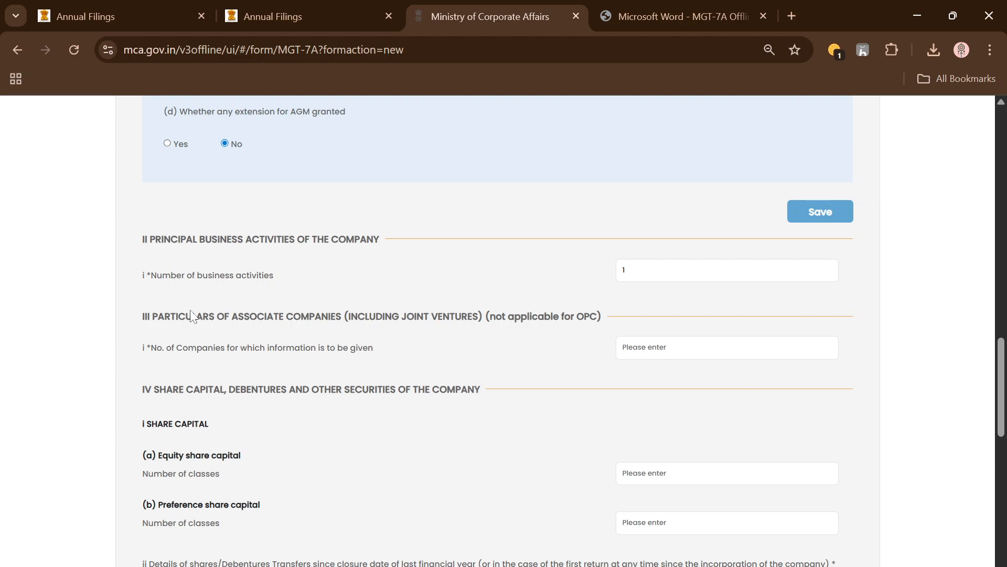
{"action": "left_click_drag", "start_coordinate": [153, 316], "coordinate": [336, 316]}
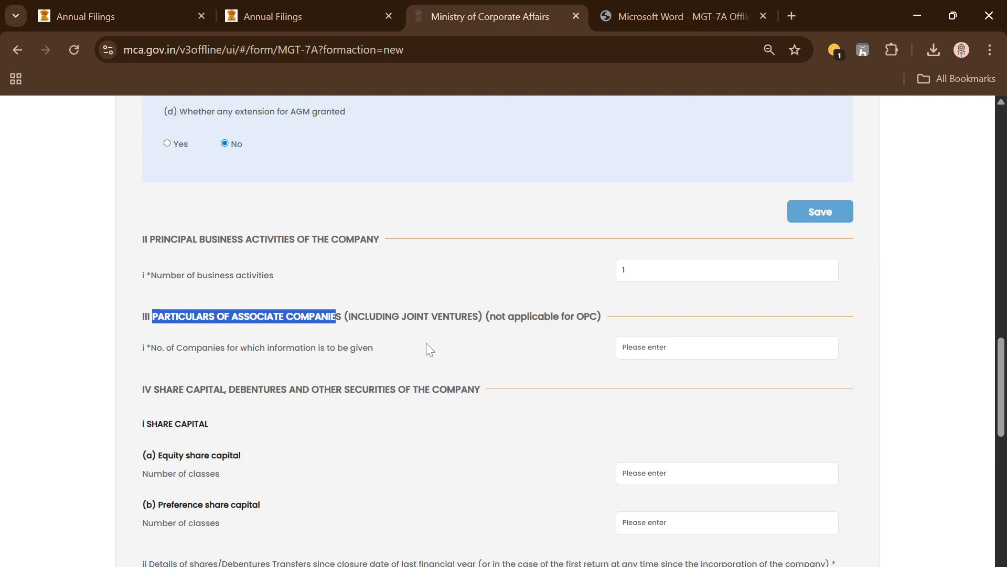
{"action": "left_click_drag", "start_coordinate": [485, 316], "coordinate": [602, 316]}
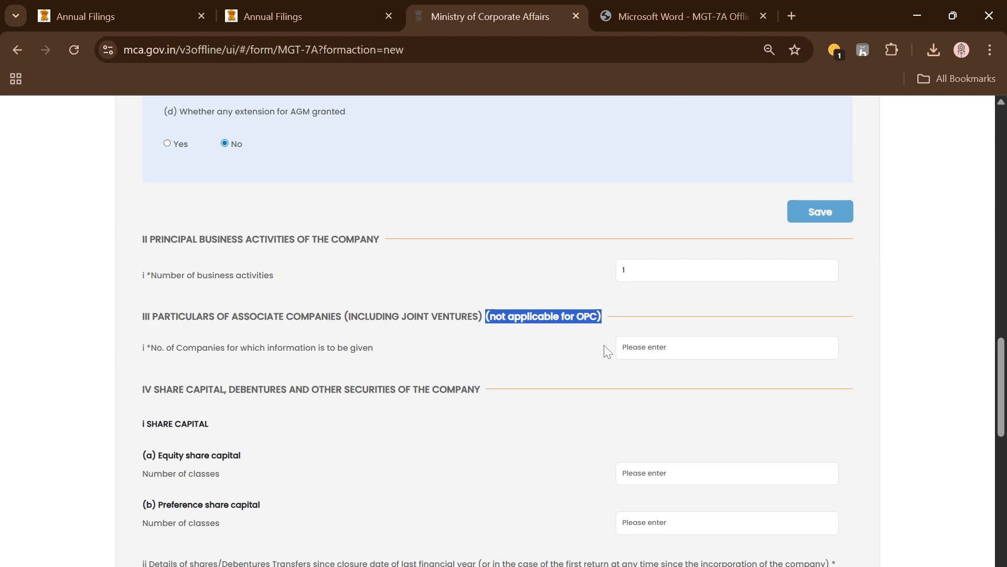
{"action": "left_click", "coordinate": [624, 347]}
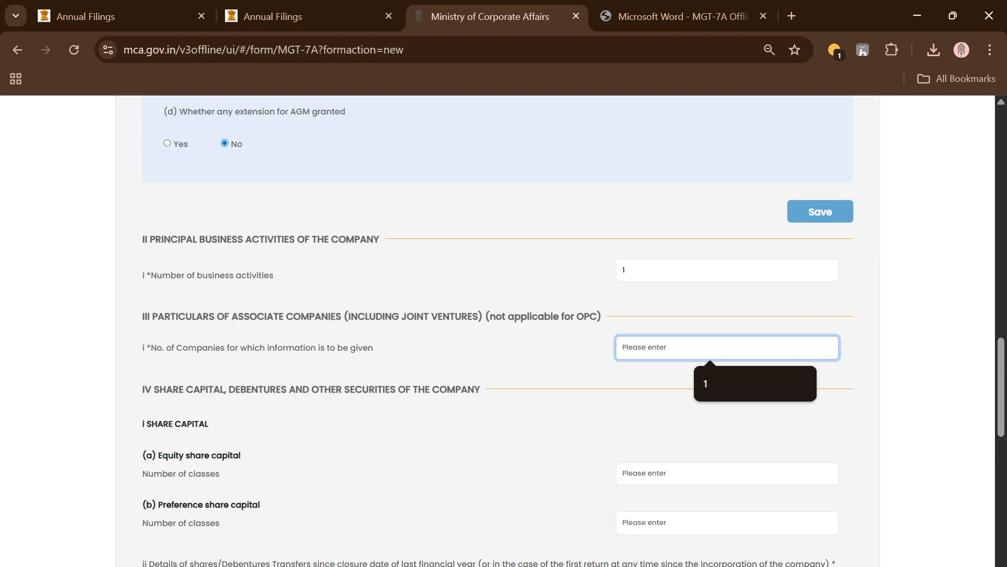
{"action": "type", "text": "1"}
{"action": "key", "text": "BackSpace"}
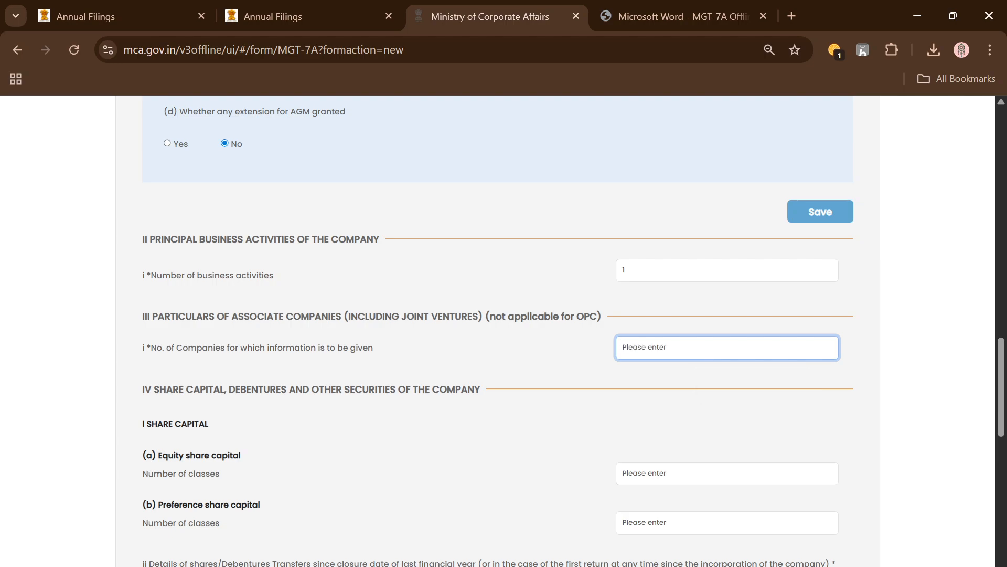
{"action": "type", "text": "0"}
{"action": "left_click", "coordinate": [864, 377]}
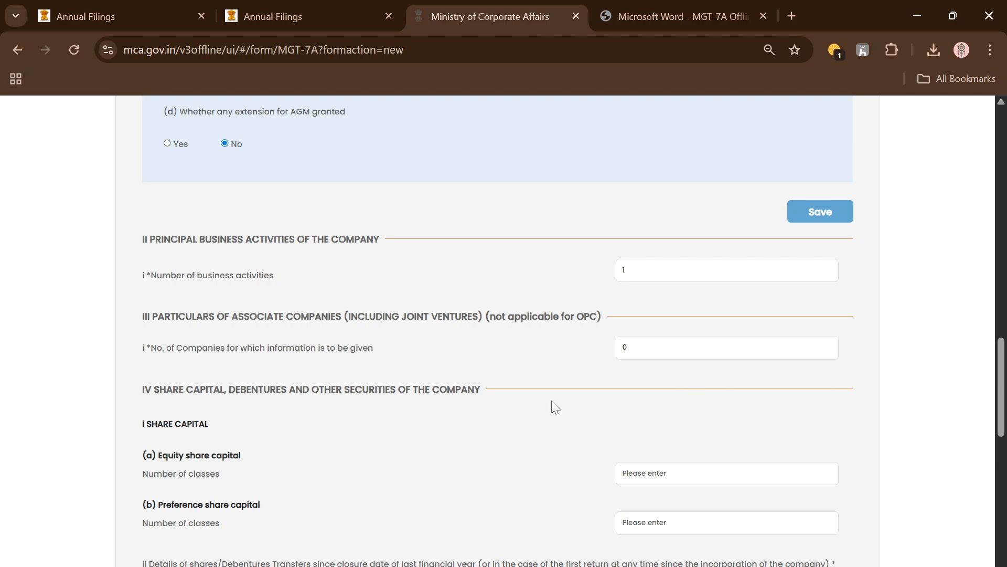
Examine the Section IV heading on share capital and debentures, and open the equity share capital's number of classes for entry
{"action": "scroll", "coordinate": [546, 393], "scroll_direction": "down", "scroll_amount": 1}
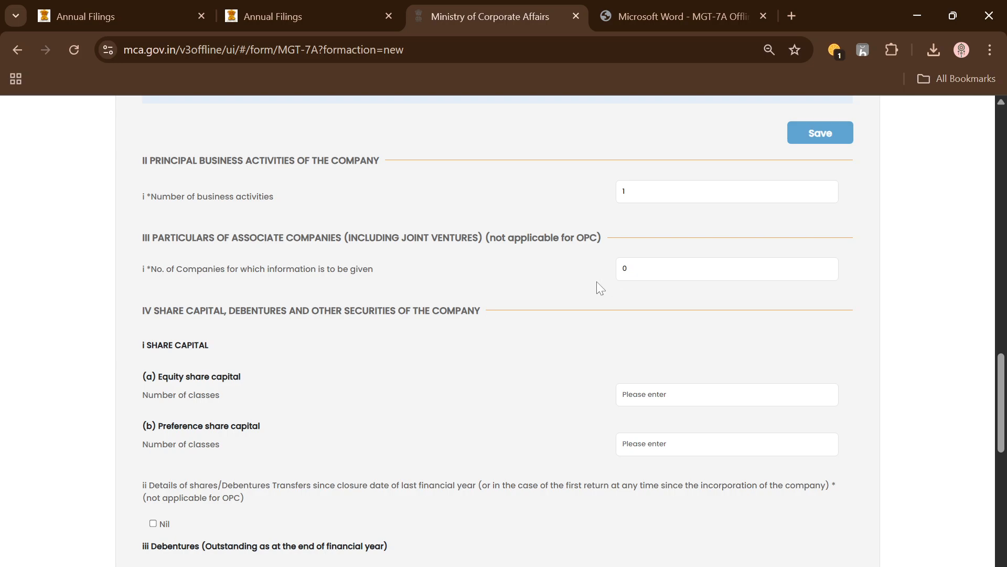
{"action": "left_click_drag", "start_coordinate": [154, 310], "coordinate": [475, 311]}
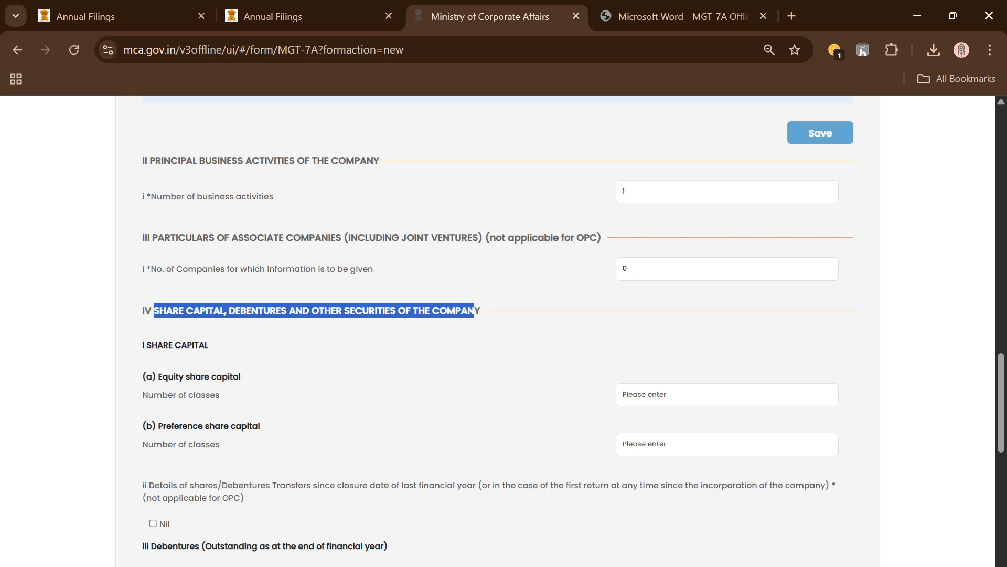
{"action": "left_click", "coordinate": [475, 311]}
{"action": "scroll", "coordinate": [303, 376], "scroll_direction": "down", "scroll_amount": 3}
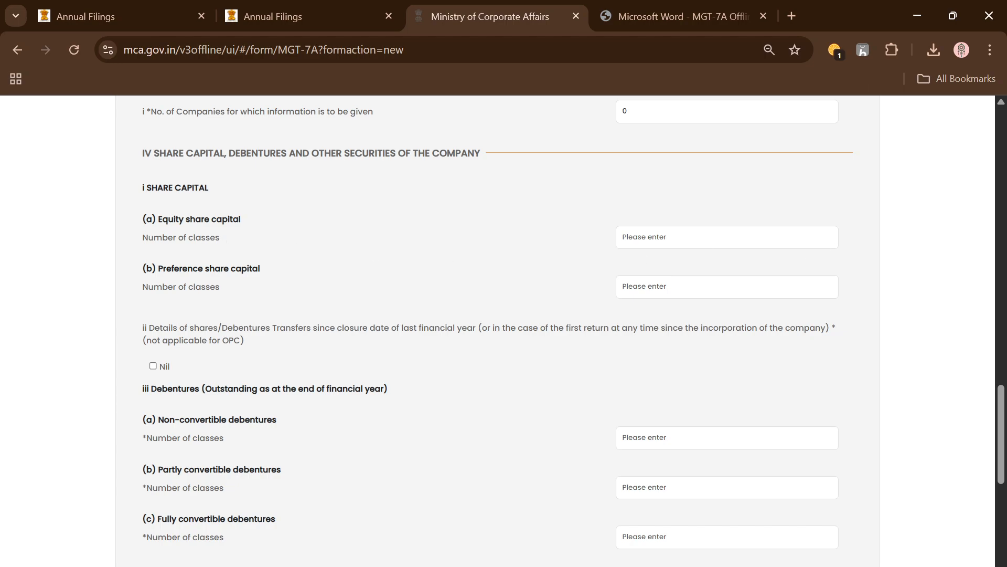
{"action": "left_click", "coordinate": [797, 239]}
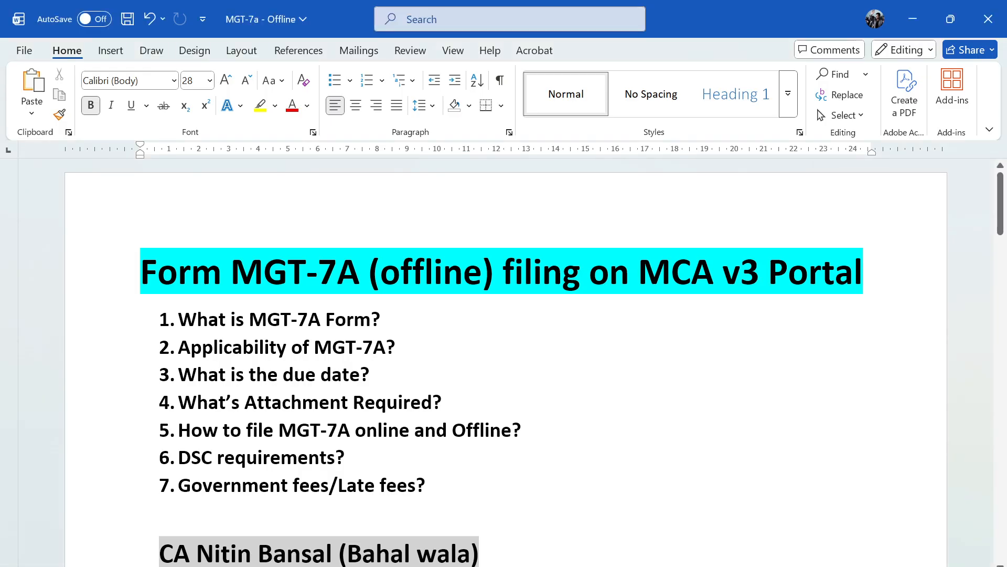
Consult the Classes of Shares list in the MGT-7a Word document, pointing out ordinary and non-voting shares, and return to the form
{"action": "scroll", "coordinate": [504, 315], "scroll_direction": "down", "scroll_amount": 3}
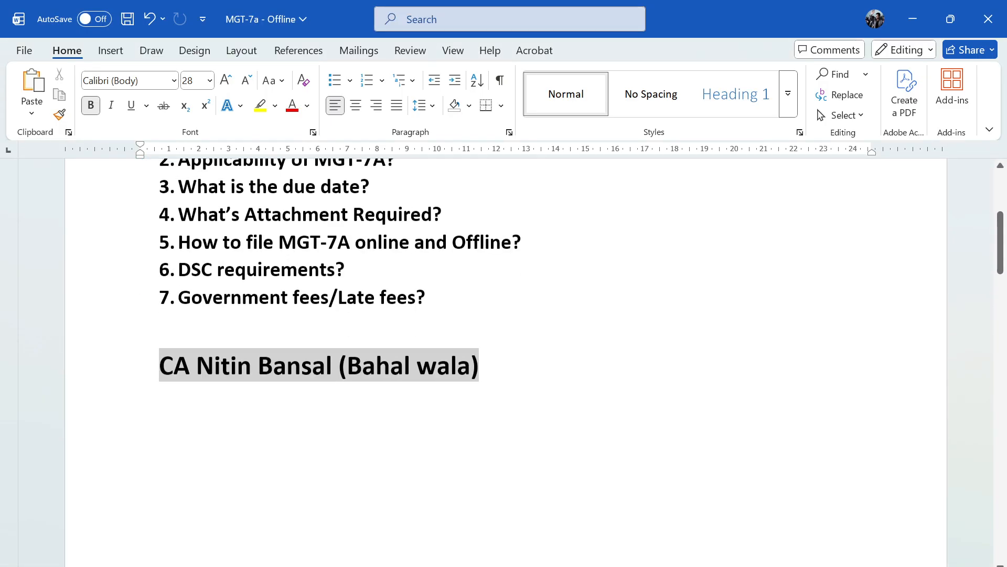
{"action": "scroll", "coordinate": [504, 362], "scroll_direction": "down", "scroll_amount": 20}
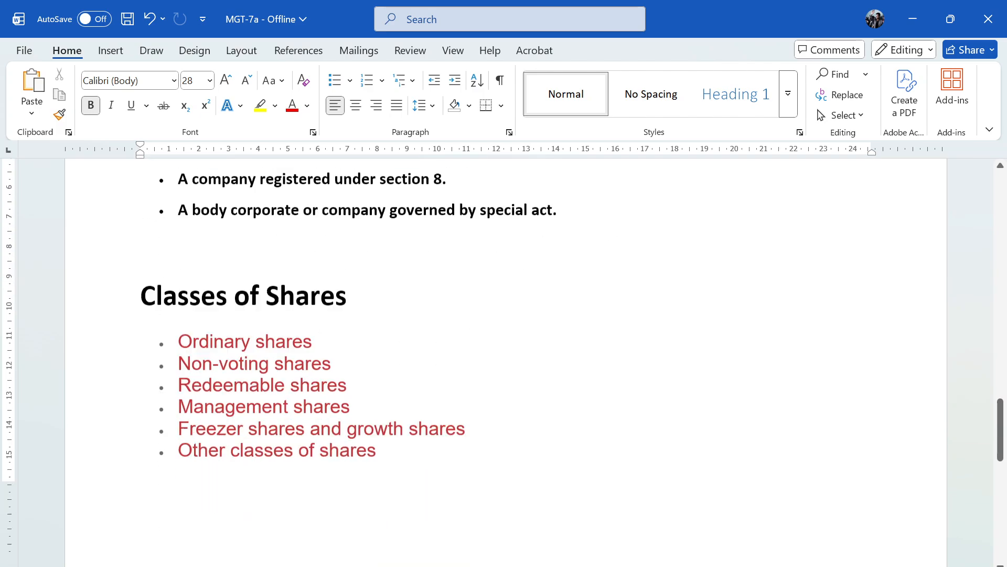
{"action": "scroll", "coordinate": [504, 362], "scroll_direction": "down", "scroll_amount": 2}
{"action": "left_click_drag", "start_coordinate": [179, 243], "coordinate": [319, 243]}
{"action": "left_click_drag", "start_coordinate": [191, 265], "coordinate": [294, 265]}
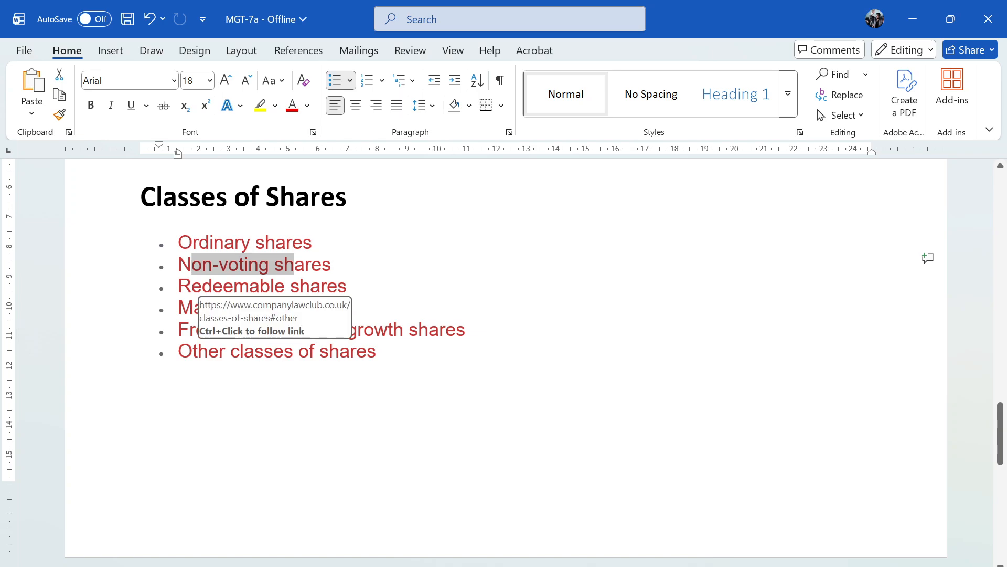
{"action": "left_click", "coordinate": [913, 19]}
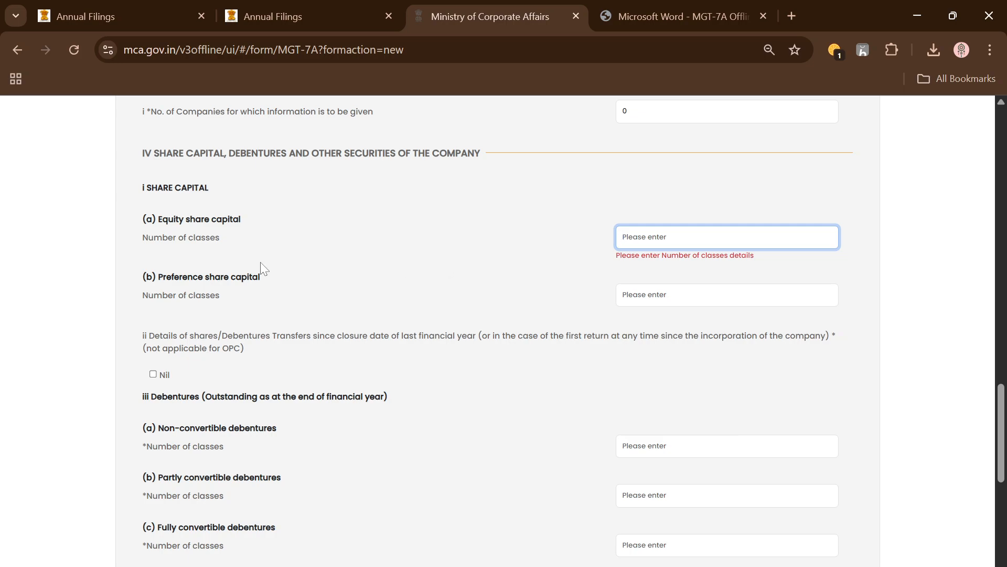
Set the number of classes of equity share capital to 1
{"action": "left_click_drag", "start_coordinate": [229, 293], "coordinate": [229, 256]}
{"action": "left_click", "coordinate": [298, 224]}
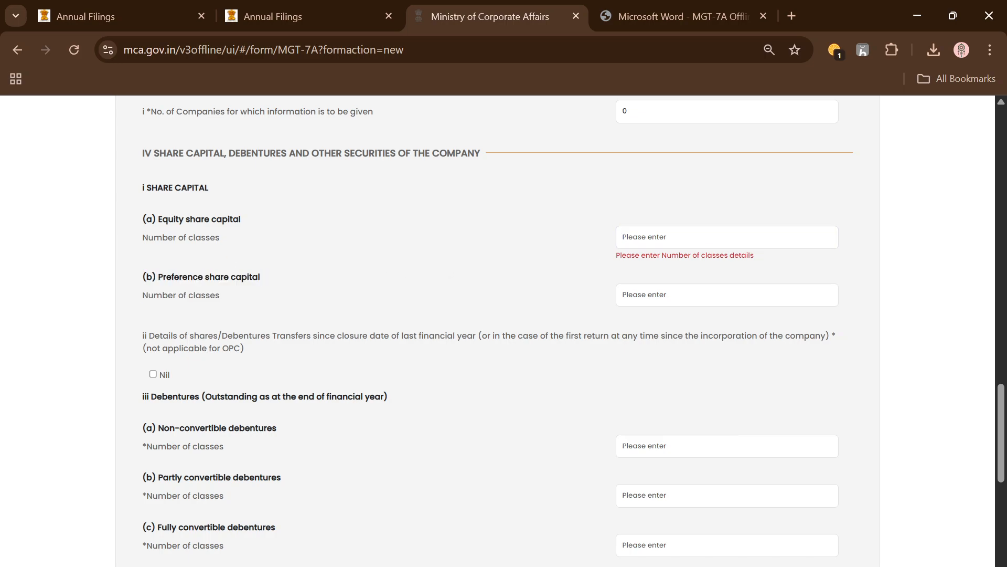
{"action": "left_click", "coordinate": [623, 237]}
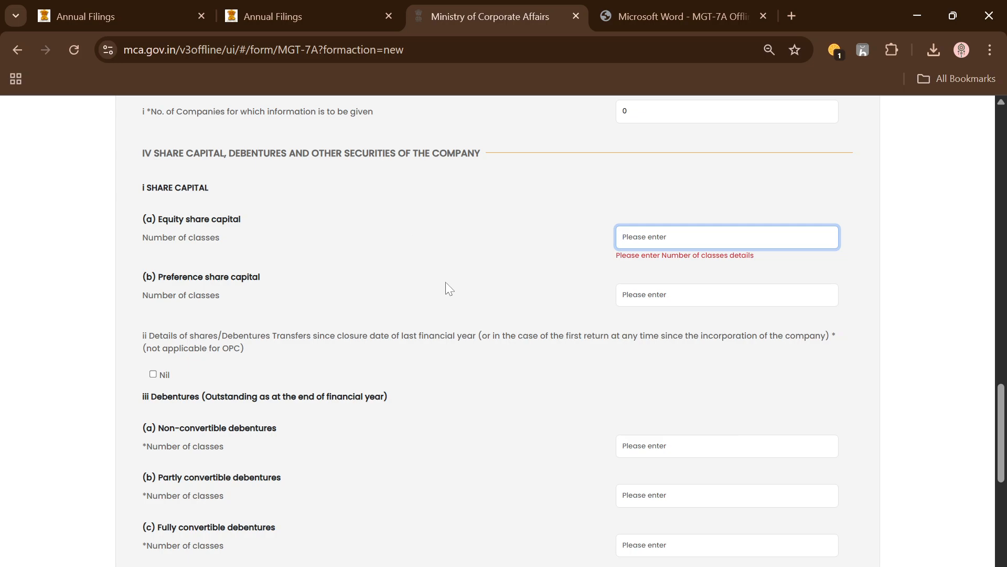
{"action": "type", "text": "1"}
{"action": "left_click", "coordinate": [858, 261]}
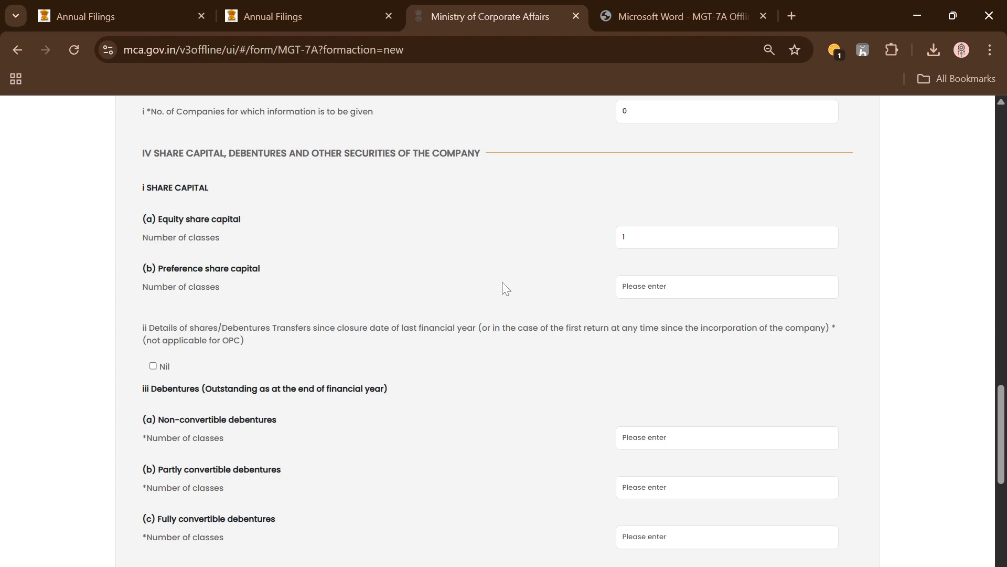
Set the number of classes of preference share capital to 0
{"action": "left_click", "coordinate": [648, 287]}
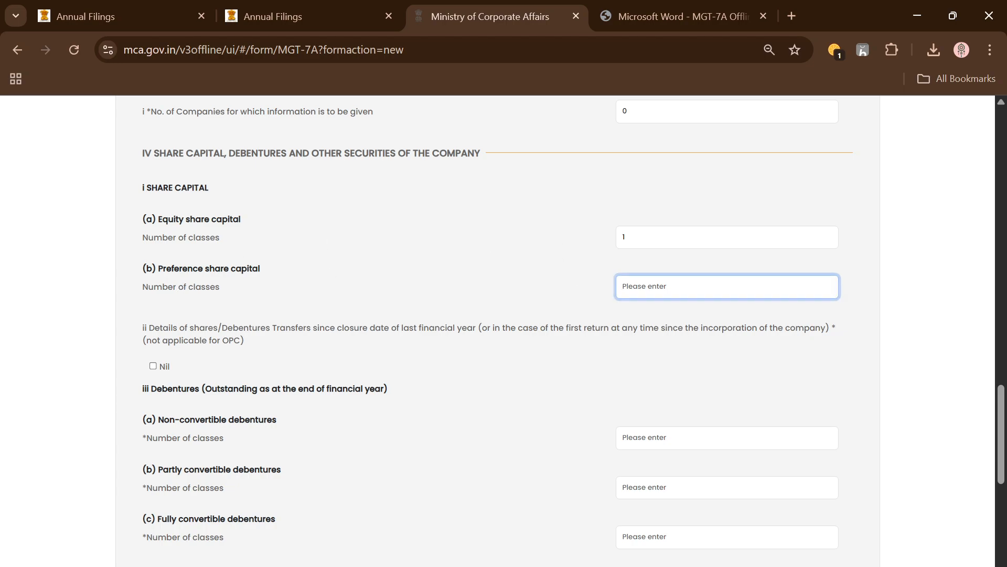
{"action": "type", "text": "0"}
{"action": "left_click", "coordinate": [536, 288]}
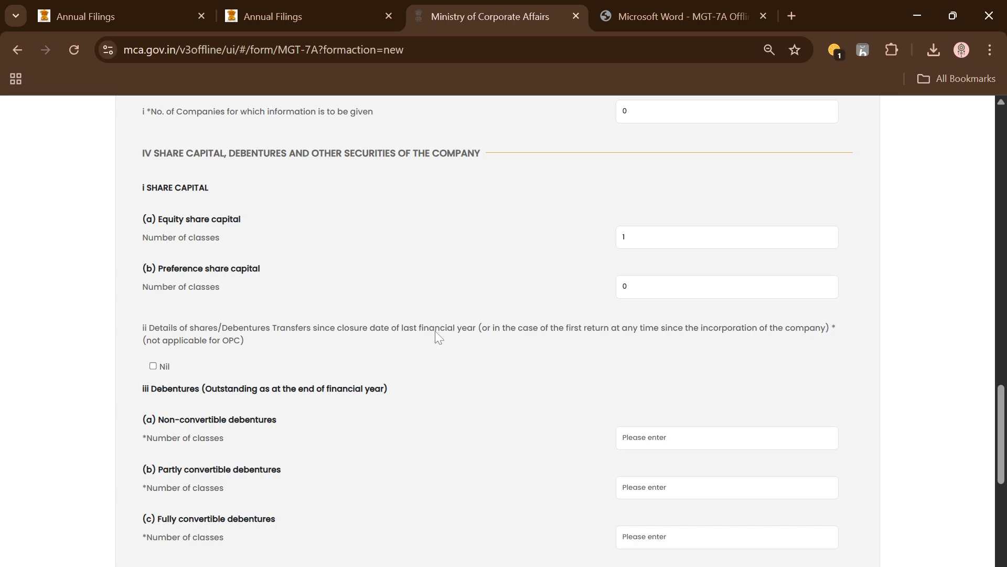
Mark the details of shares/debentures transfers since the last financial year's closure date as Nil
{"action": "scroll", "coordinate": [162, 281], "scroll_direction": "down", "scroll_amount": 2}
{"action": "scroll", "coordinate": [160, 283], "scroll_direction": "up", "scroll_amount": 2}
{"action": "left_click_drag", "start_coordinate": [163, 327], "coordinate": [349, 328]}
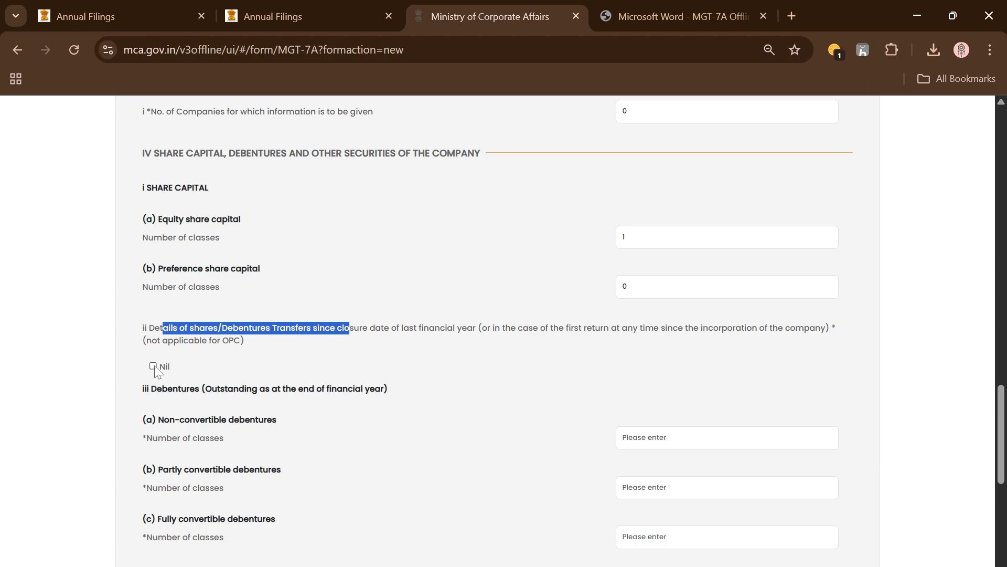
{"action": "left_click", "coordinate": [376, 337]}
{"action": "scroll", "coordinate": [378, 337], "scroll_direction": "down", "scroll_amount": 1}
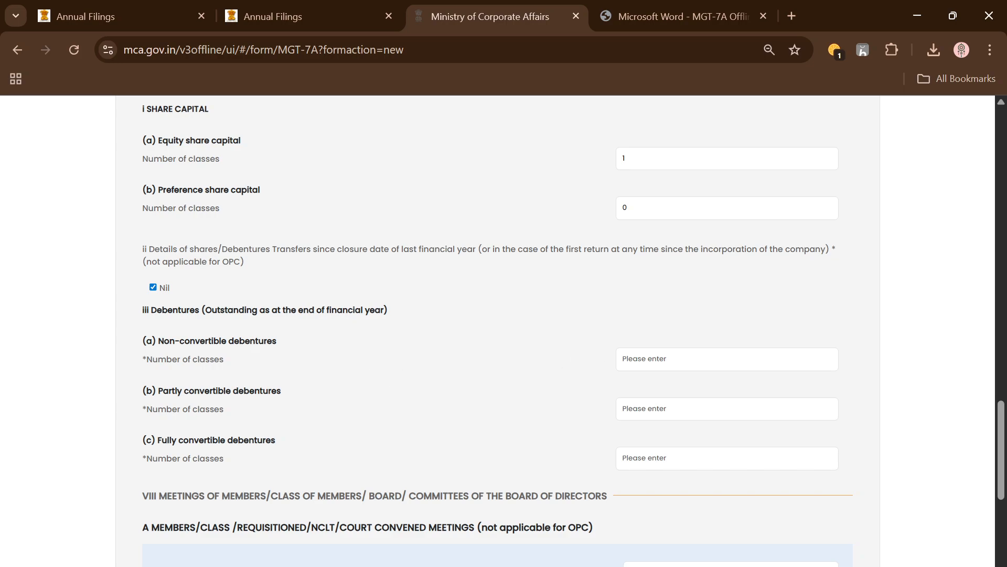
Set the number of classes to 0 for non-convertible, partly convertible and fully convertible debentures
{"action": "left_click", "coordinate": [706, 352]}
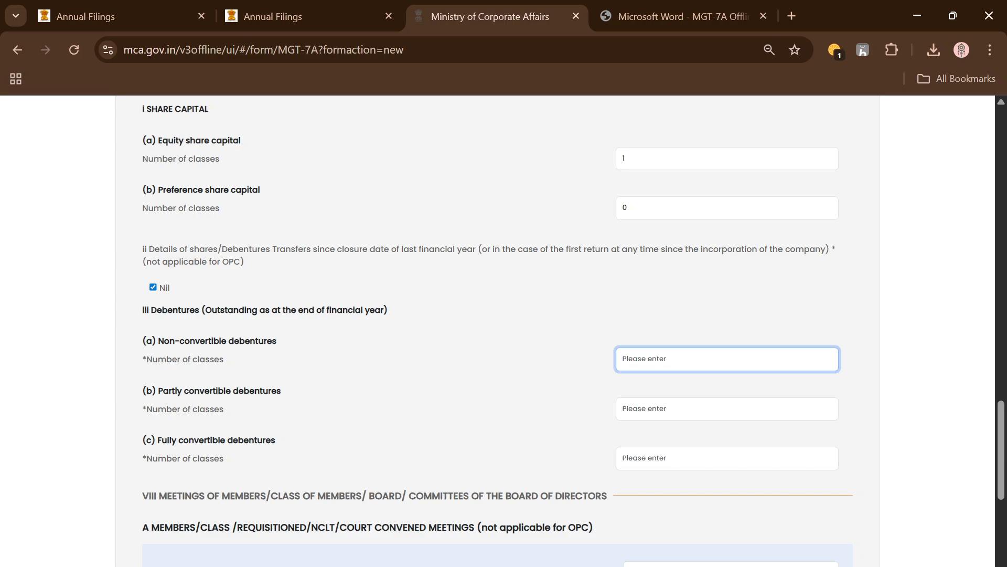
{"action": "type", "text": "0"}
{"action": "key", "text": "Tab"}
{"action": "type", "text": "0"}
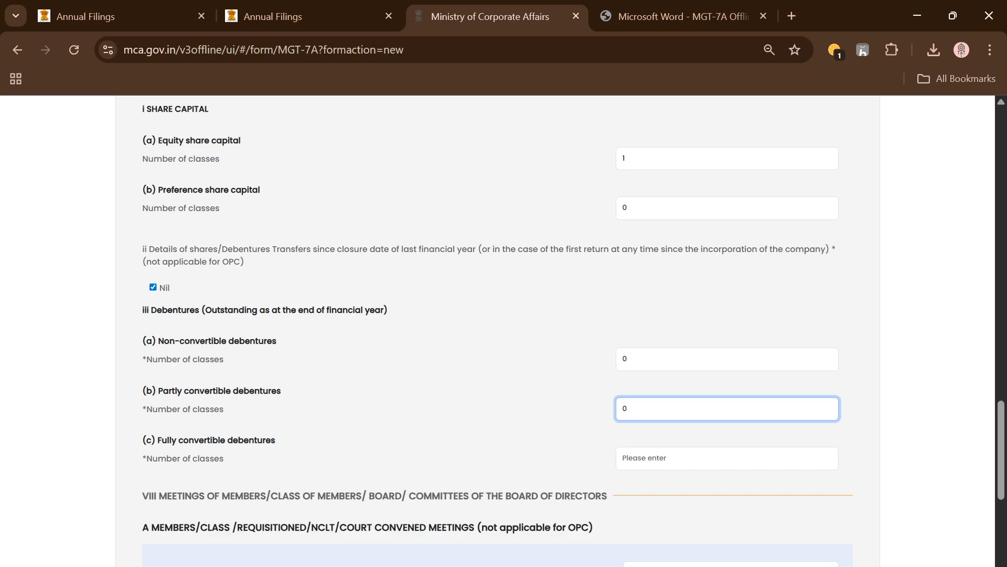
{"action": "key", "text": "Tab"}
{"action": "type", "text": "0"}
{"action": "left_click", "coordinate": [510, 399]}
In Section VIII, set the number of members/class/requisitioned/NCLT/court convened meetings held to 1
{"action": "scroll", "coordinate": [509, 400], "scroll_direction": "down", "scroll_amount": 3}
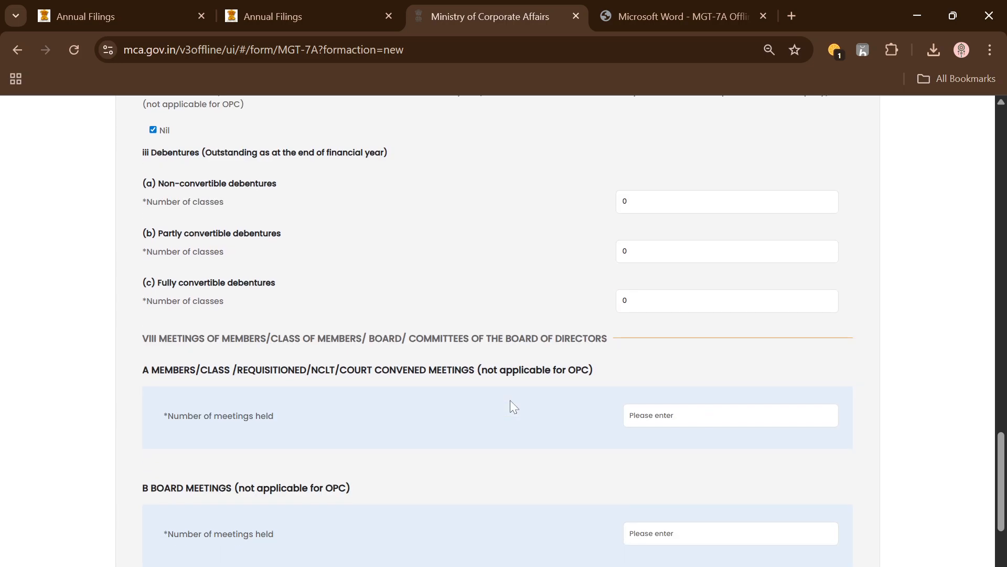
{"action": "scroll", "coordinate": [546, 400], "scroll_direction": "down", "scroll_amount": 3}
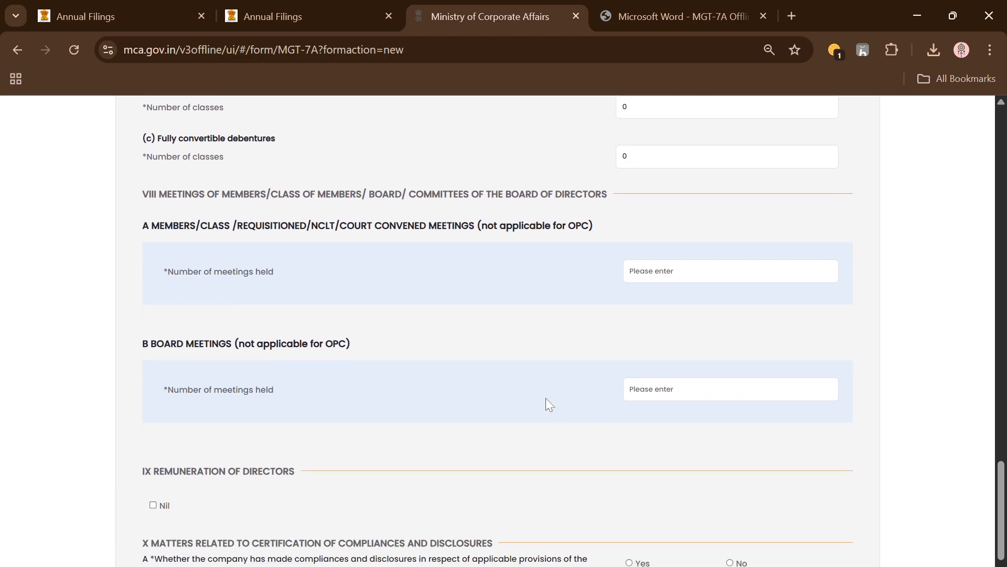
{"action": "scroll", "coordinate": [152, 230], "scroll_direction": "up", "scroll_amount": 1}
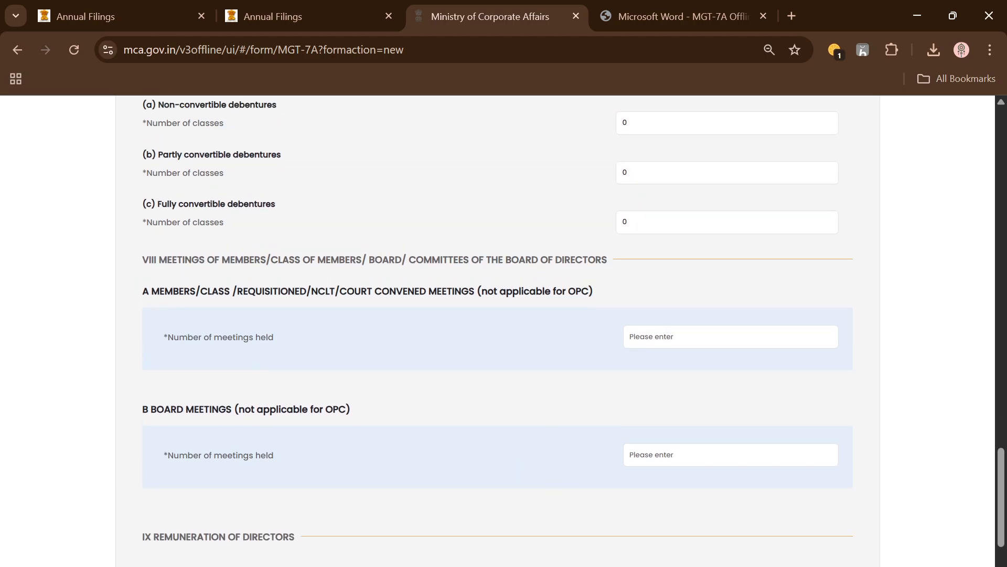
{"action": "left_click_drag", "start_coordinate": [167, 260], "coordinate": [290, 260]}
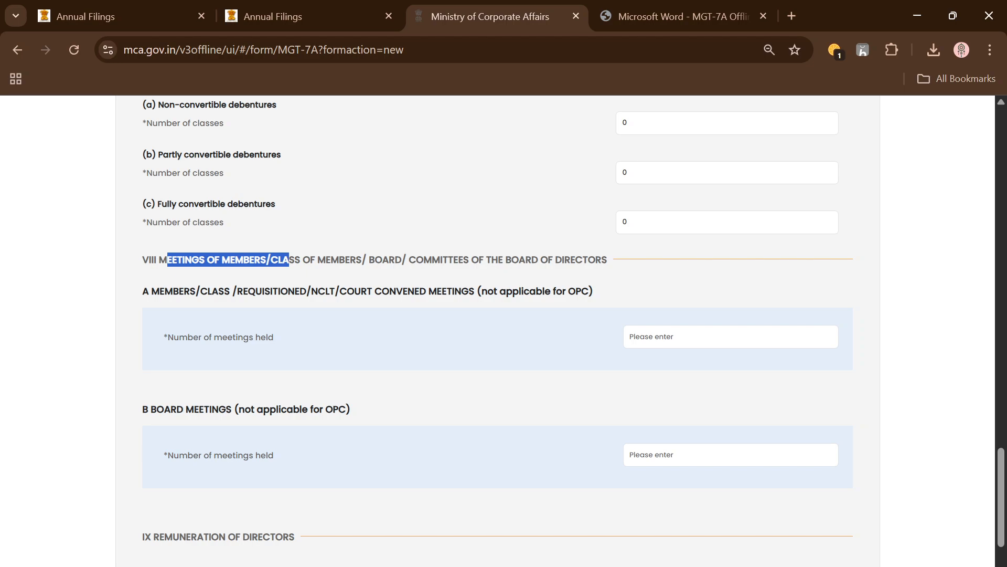
{"action": "left_click_drag", "start_coordinate": [151, 291], "coordinate": [323, 326]}
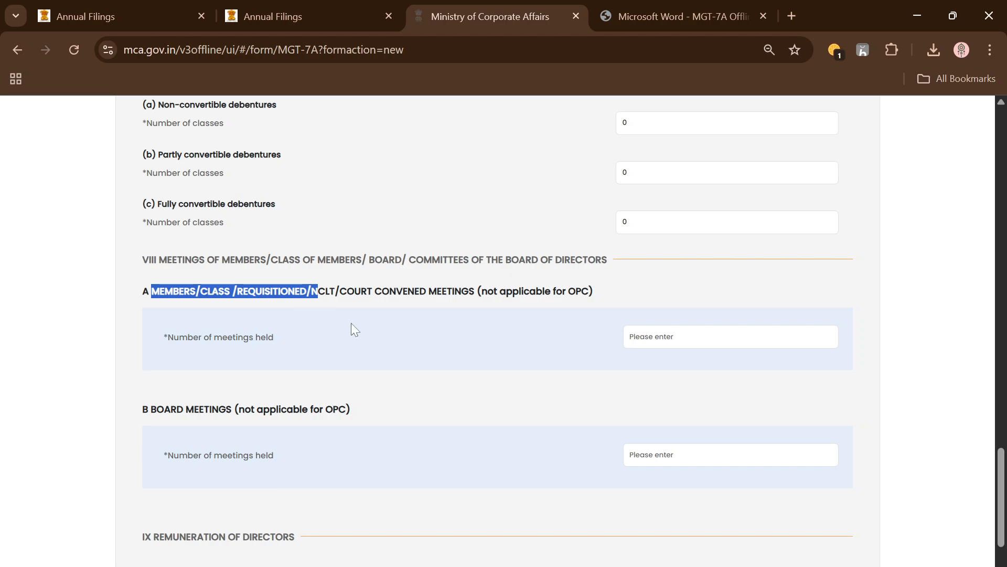
{"action": "left_click", "coordinate": [629, 336]}
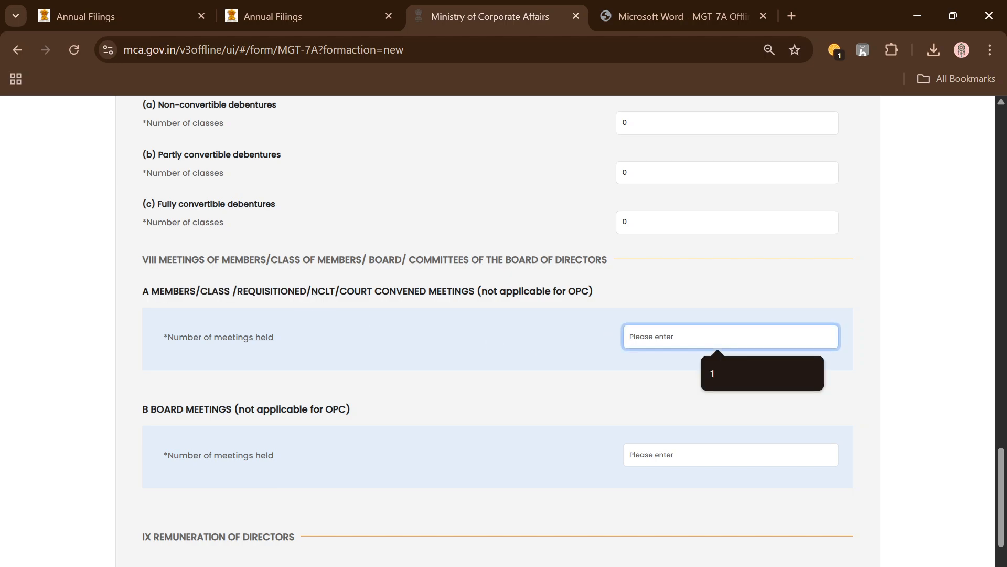
{"action": "type", "text": "1"}
{"action": "left_click", "coordinate": [735, 297]}
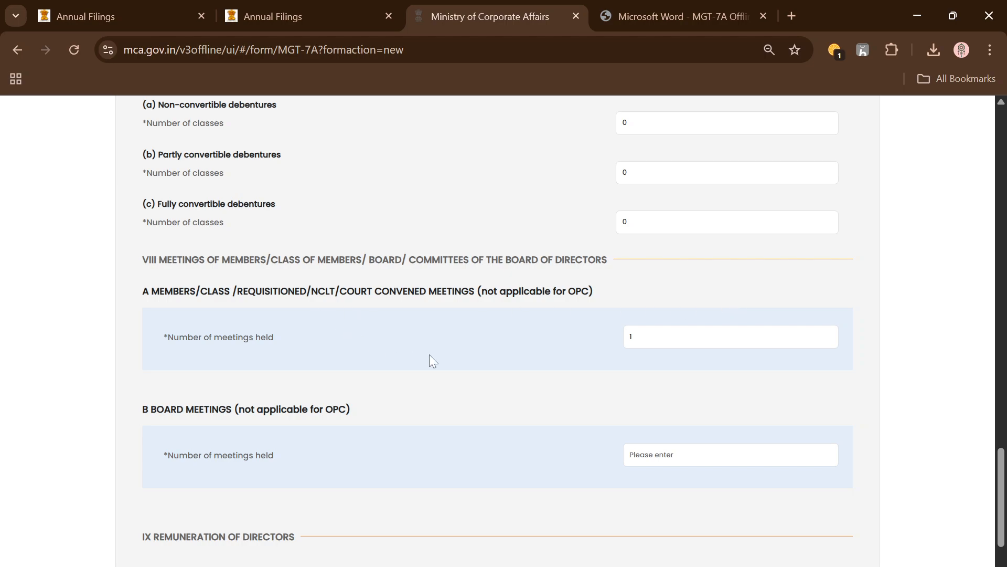
Set the number of board meetings held to 4
{"action": "scroll", "coordinate": [431, 357], "scroll_direction": "down", "scroll_amount": 2}
{"action": "left_click", "coordinate": [670, 377]}
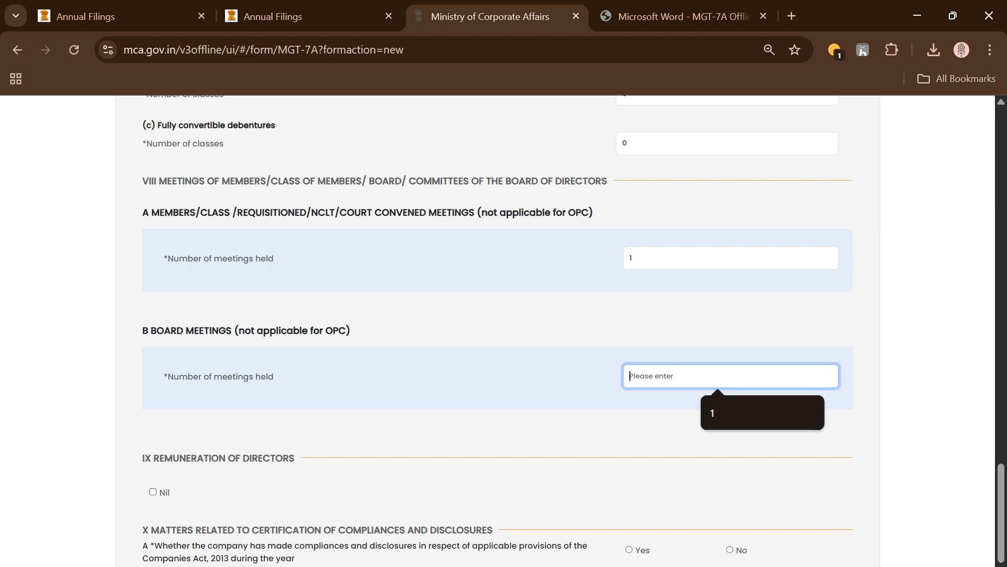
{"action": "type", "text": "4"}
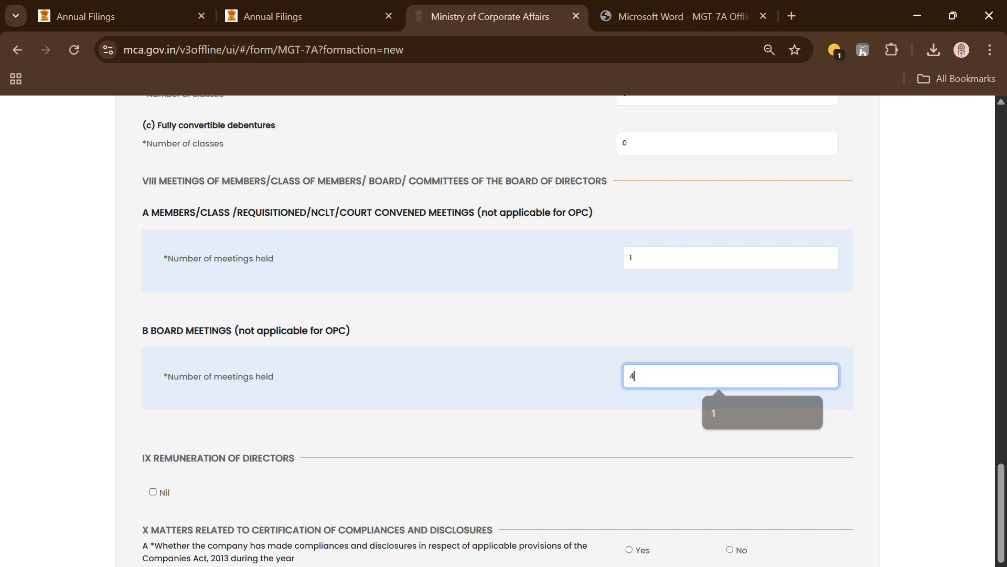
{"action": "left_click", "coordinate": [701, 334]}
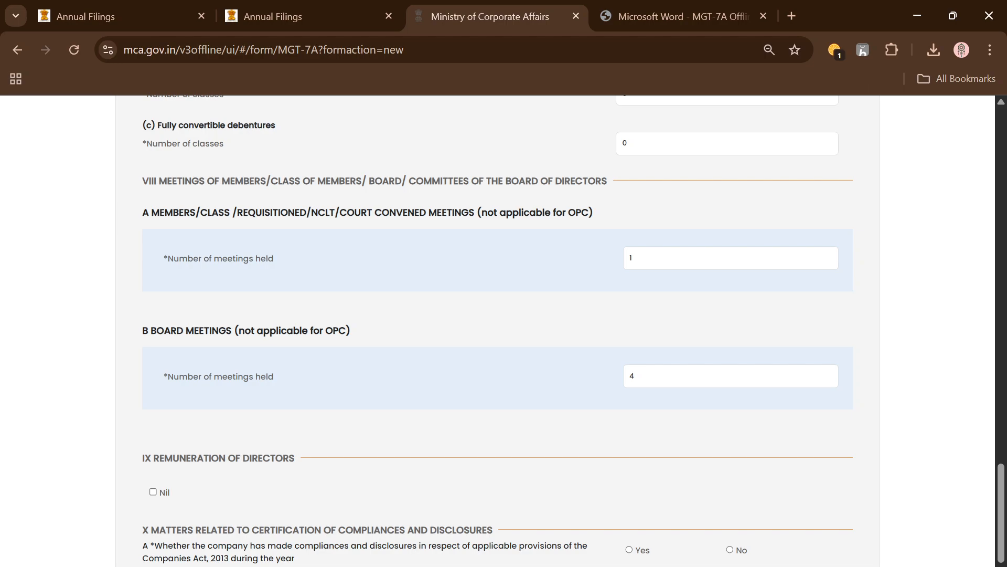
Change the number of board meetings held to 2
{"action": "left_click", "coordinate": [729, 377]}
{"action": "left_click_drag", "start_coordinate": [682, 378], "coordinate": [585, 386]}
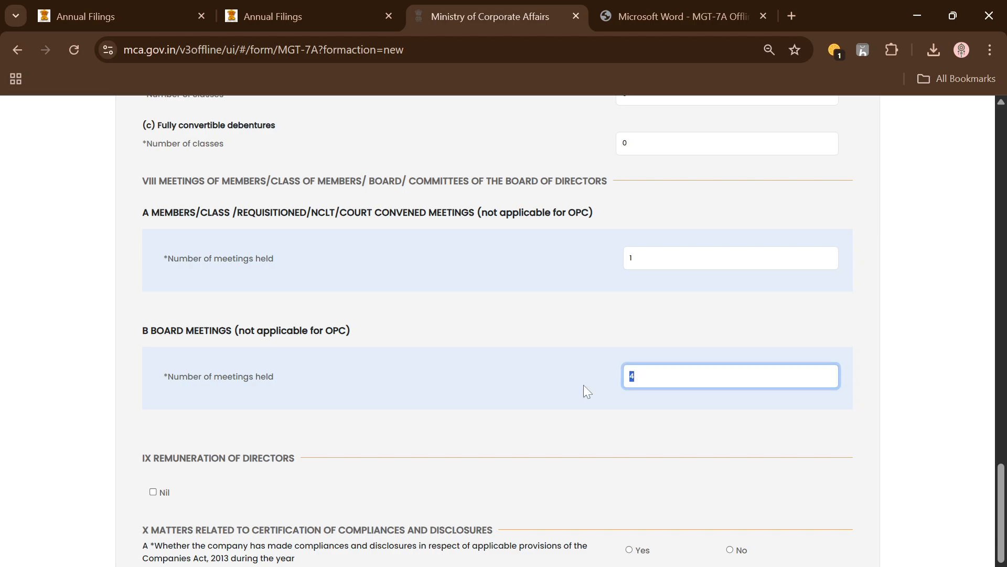
{"action": "type", "text": "2"}
{"action": "left_click", "coordinate": [887, 342]}
Review the directors' remuneration section, and answer Yes on whether the company made compliances and disclosures under the Companies Act, 2013
{"action": "scroll", "coordinate": [212, 479], "scroll_direction": "down", "scroll_amount": 2}
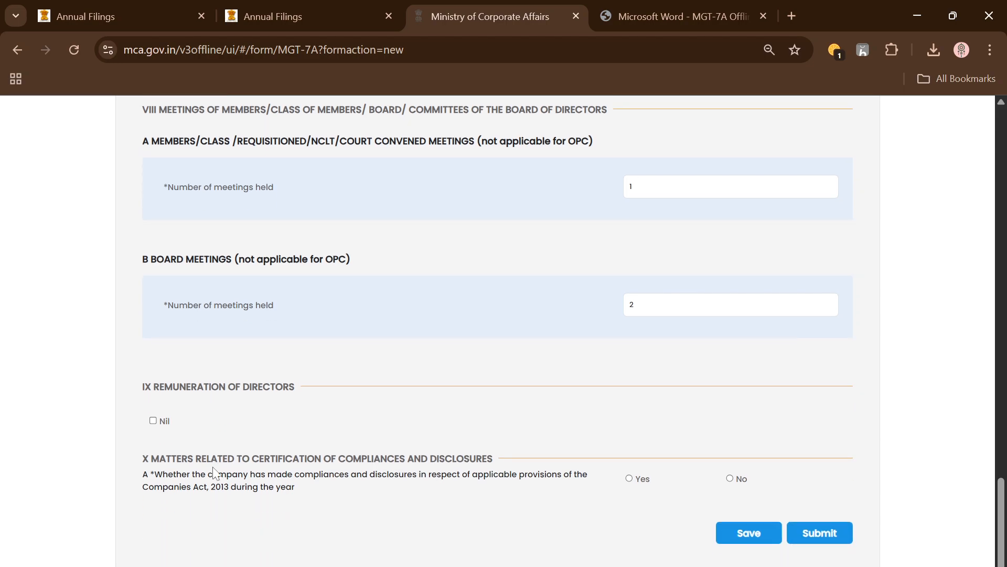
{"action": "left_click_drag", "start_coordinate": [154, 379], "coordinate": [275, 379]}
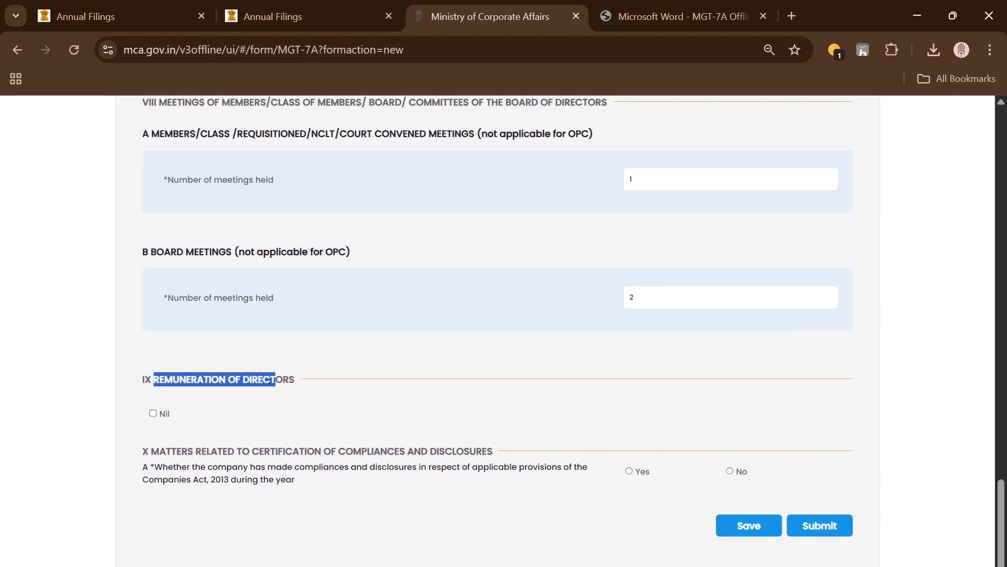
{"action": "left_click", "coordinate": [341, 409]}
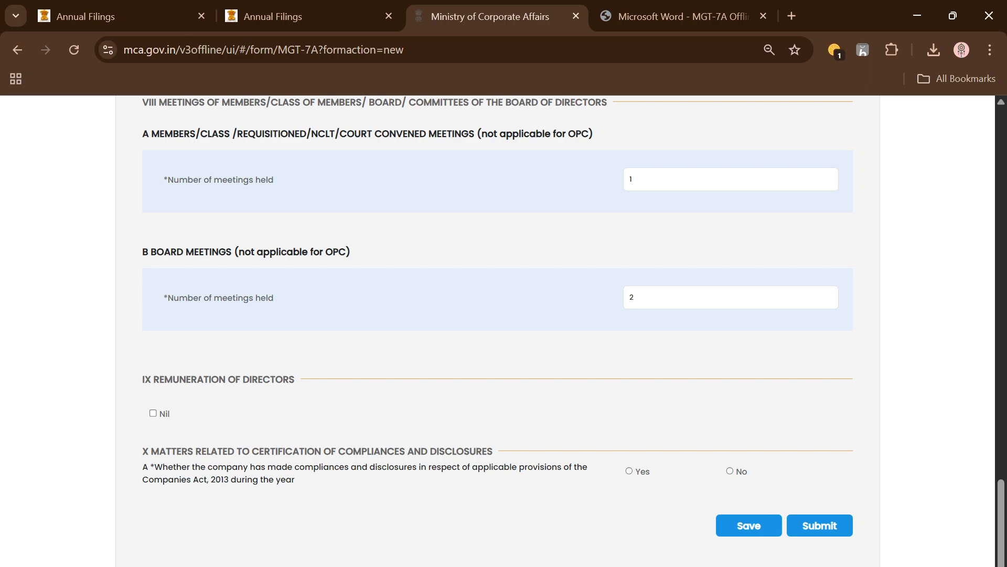
{"action": "left_click_drag", "start_coordinate": [259, 452], "coordinate": [438, 452]}
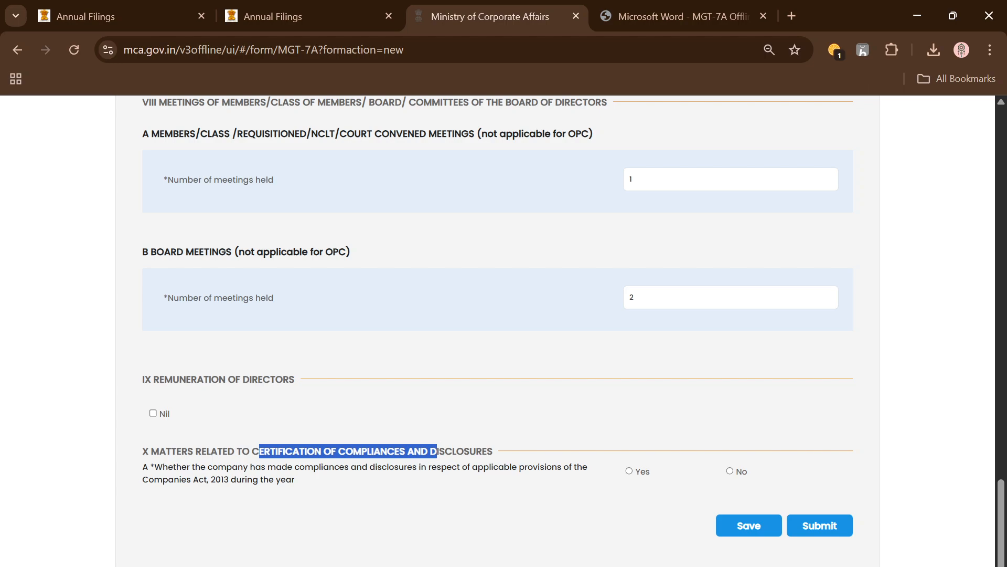
{"action": "left_click_drag", "start_coordinate": [300, 467], "coordinate": [344, 466]}
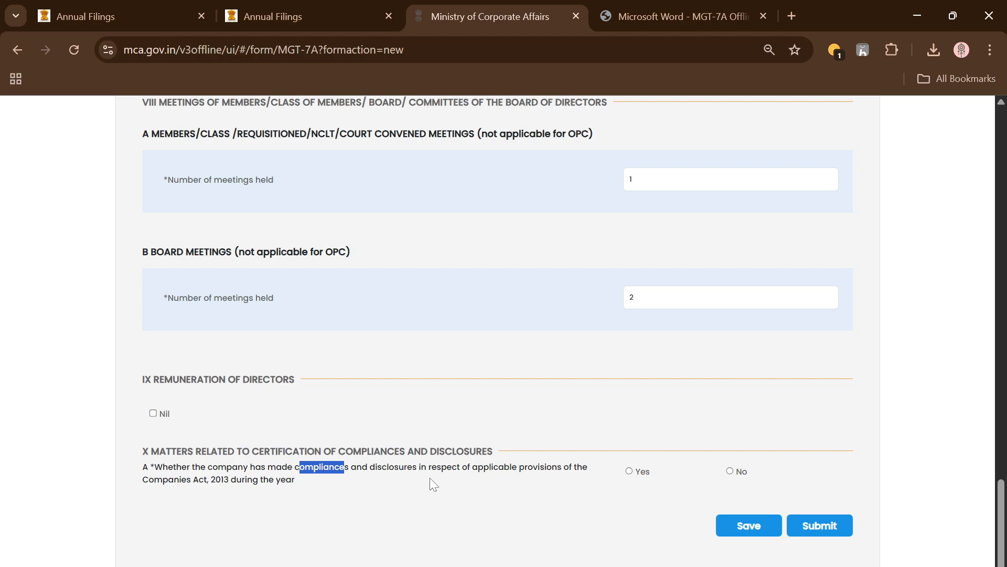
{"action": "left_click", "coordinate": [629, 470]}
{"action": "left_click", "coordinate": [521, 519]}
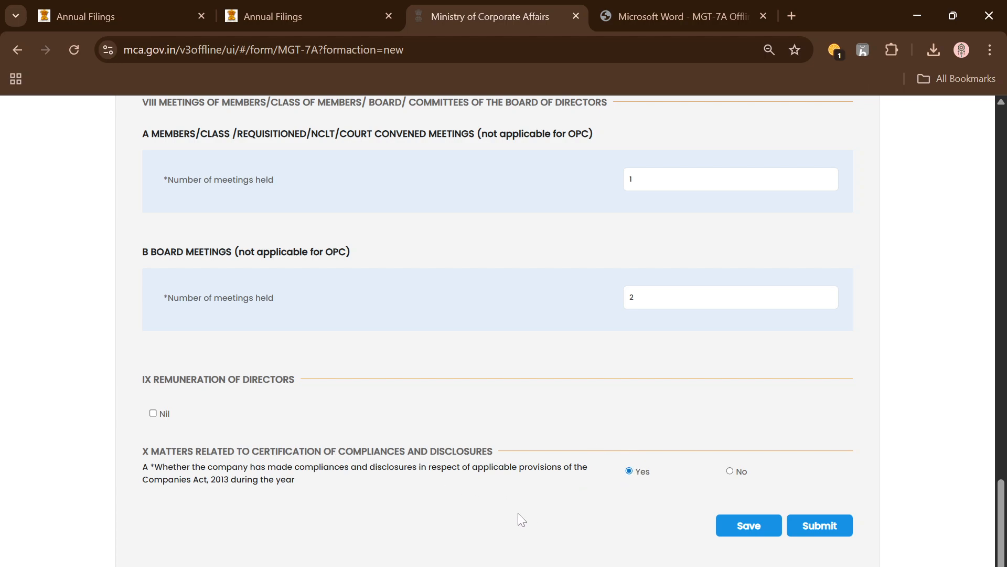
{"action": "left_click", "coordinate": [731, 471]}
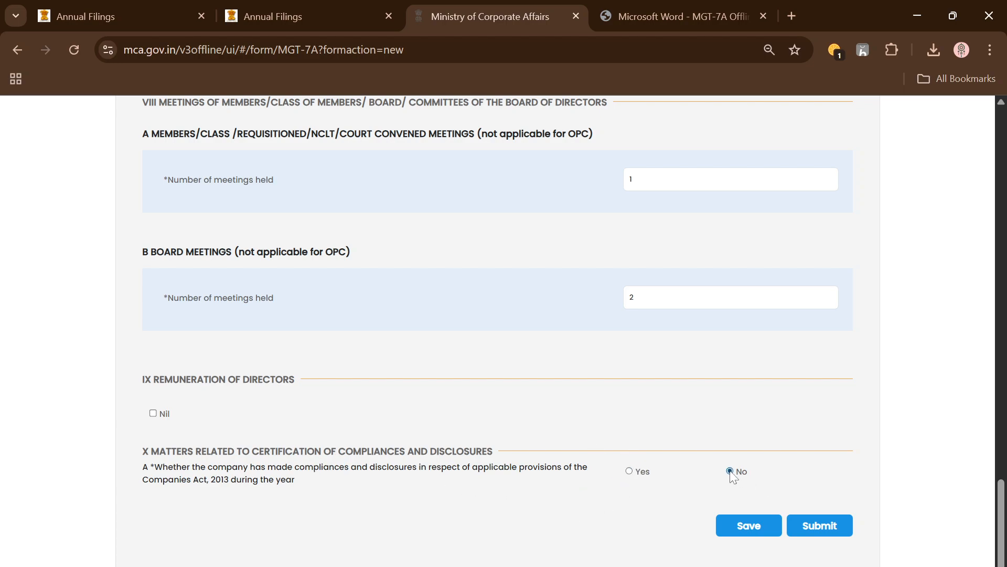
{"action": "left_click", "coordinate": [630, 472]}
Save the filled MGT-7A form and look it over from its beginning to its end
{"action": "left_click", "coordinate": [751, 526]}
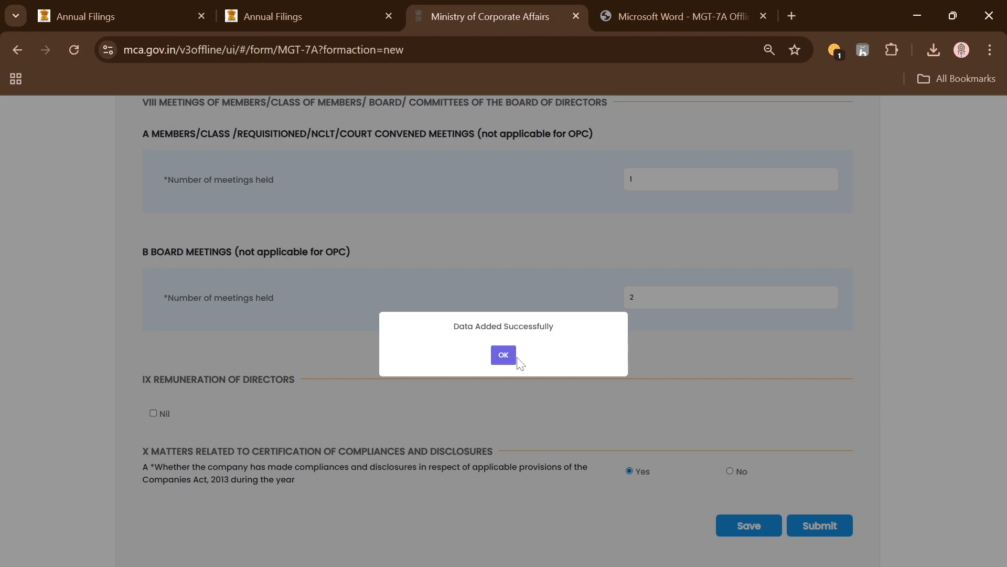
{"action": "left_click", "coordinate": [504, 355]}
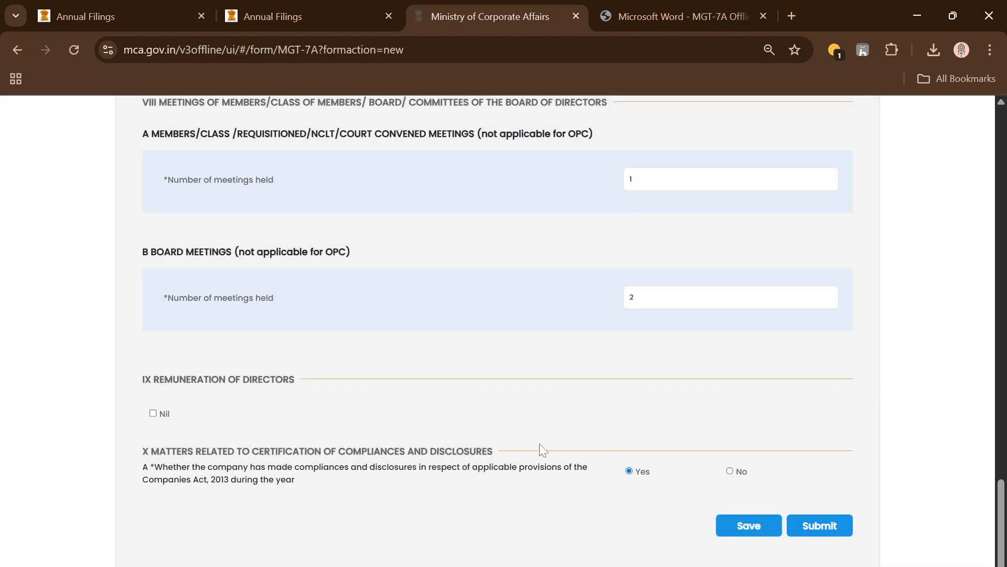
{"action": "scroll", "coordinate": [539, 443], "scroll_direction": "up", "scroll_amount": 15}
{"action": "scroll", "coordinate": [539, 442], "scroll_direction": "up", "scroll_amount": 10}
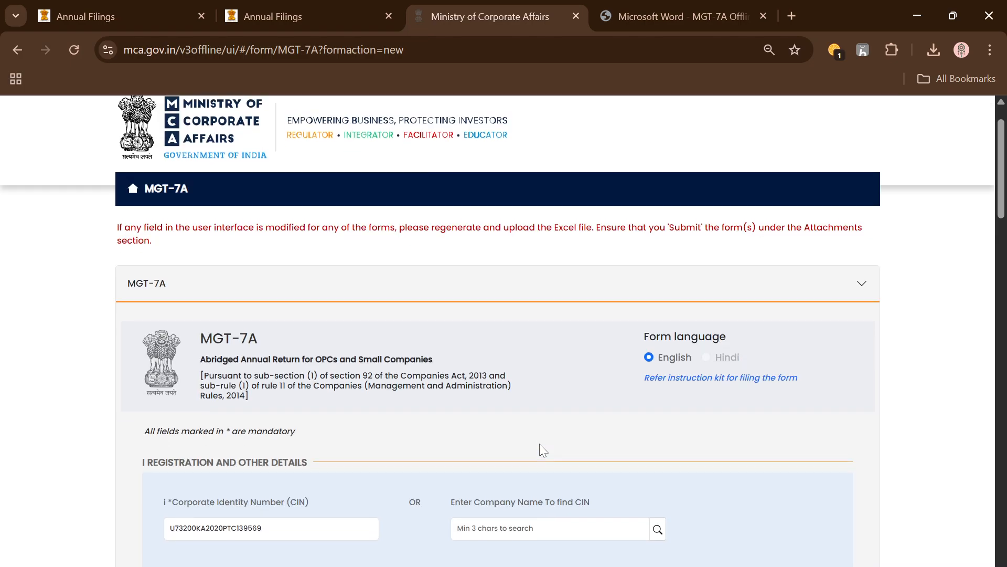
{"action": "scroll", "coordinate": [539, 443], "scroll_direction": "down", "scroll_amount": 20}
{"action": "scroll", "coordinate": [539, 443], "scroll_direction": "down", "scroll_amount": 5}
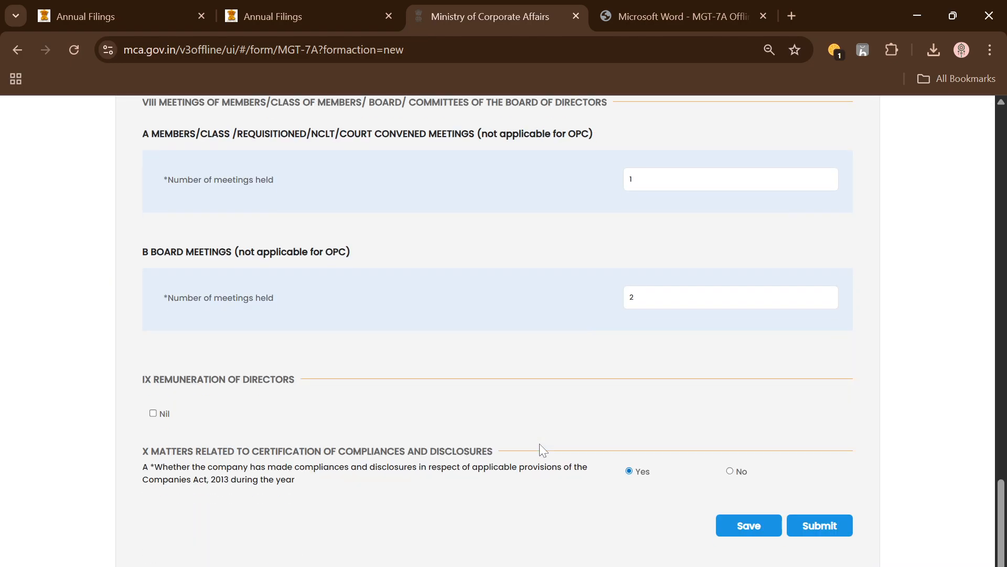
Submit the MGT-7A form to generate the Excel file, and download the generated package
{"action": "left_click", "coordinate": [829, 526]}
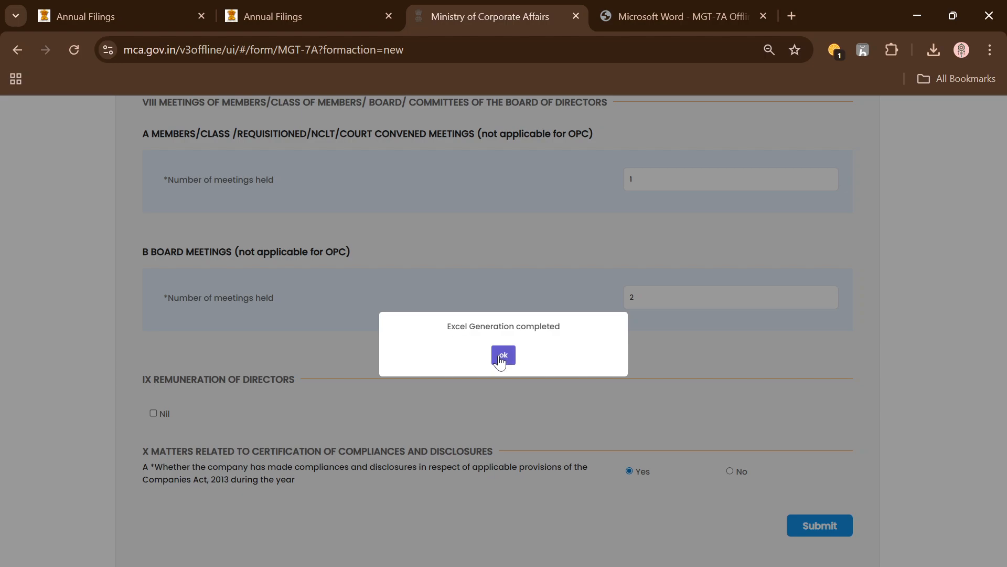
{"action": "left_click", "coordinate": [503, 359]}
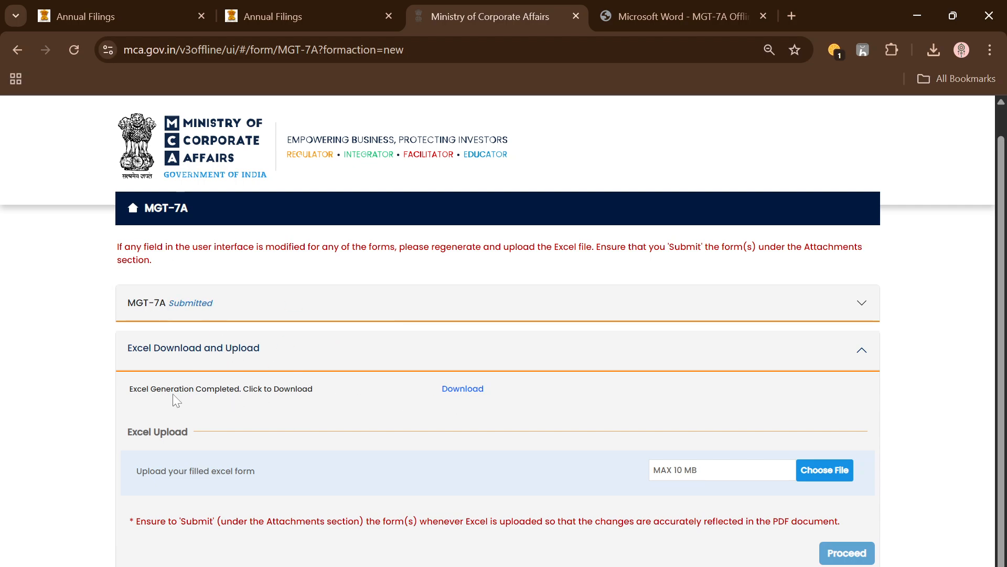
{"action": "left_click", "coordinate": [464, 389]}
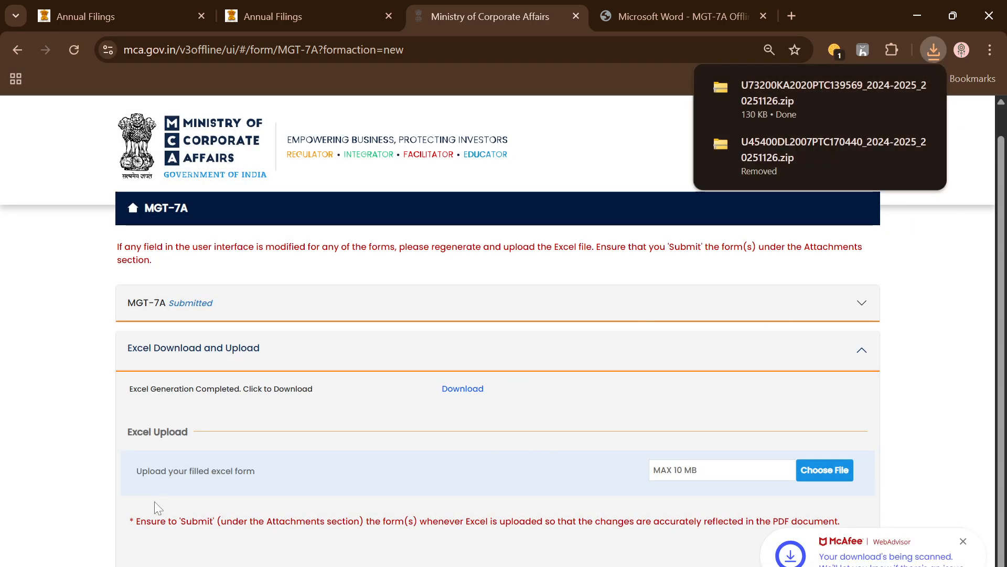
Examine the Excel upload instruction and the notice on regenerating the file, and expand the submitted MGT-7A form to review its fields
{"action": "left_click_drag", "start_coordinate": [136, 471], "coordinate": [344, 474]}
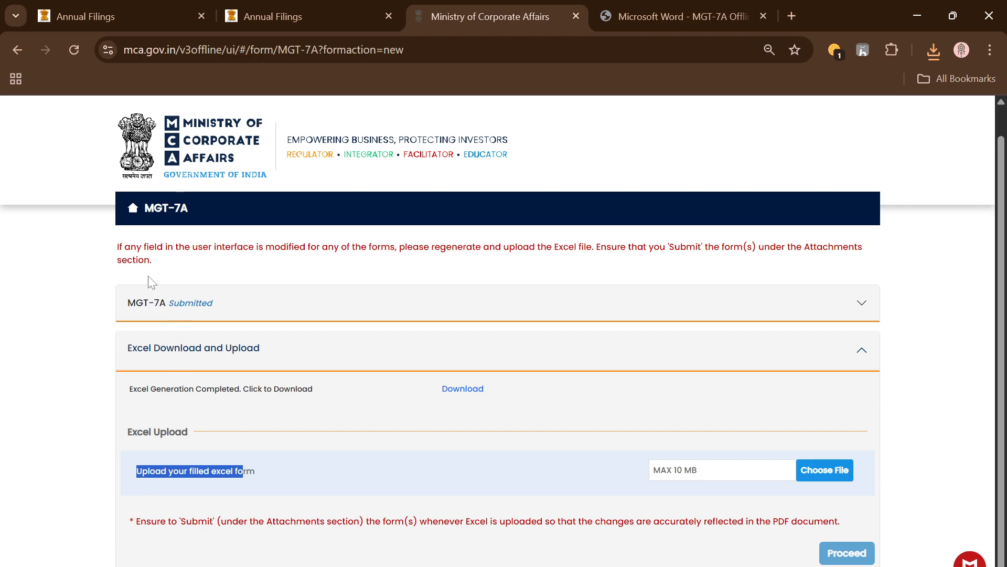
{"action": "left_click_drag", "start_coordinate": [211, 247], "coordinate": [593, 246]}
{"action": "left_click", "coordinate": [642, 312]}
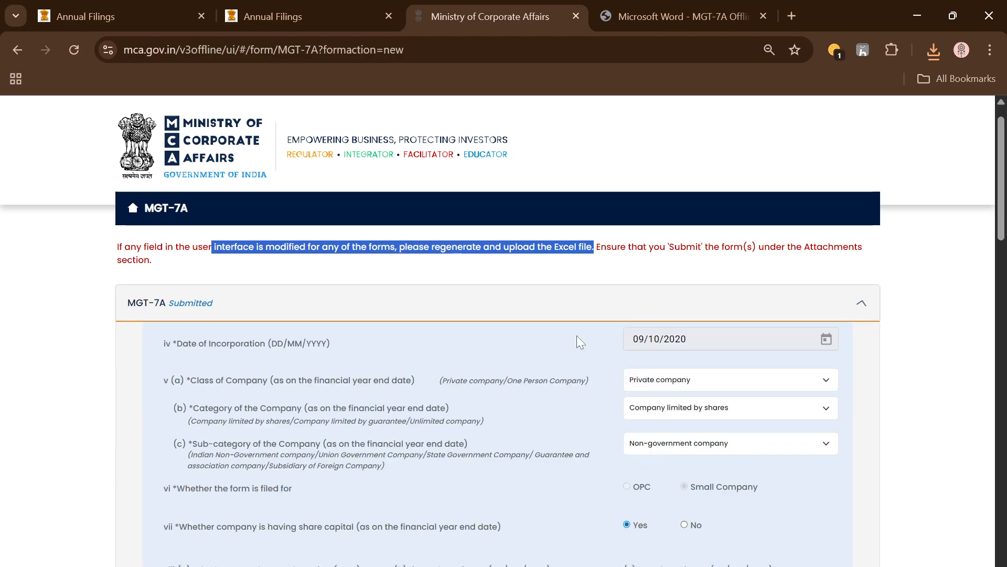
{"action": "scroll", "coordinate": [461, 498], "scroll_direction": "down", "scroll_amount": 4}
{"action": "scroll", "coordinate": [526, 489], "scroll_direction": "down", "scroll_amount": 15}
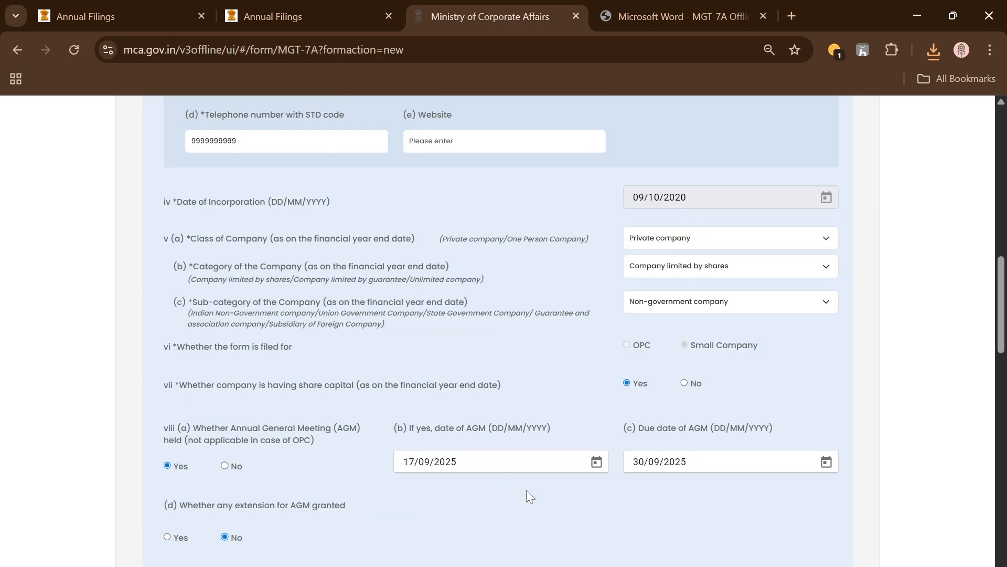
{"action": "scroll", "coordinate": [527, 490], "scroll_direction": "down", "scroll_amount": 10}
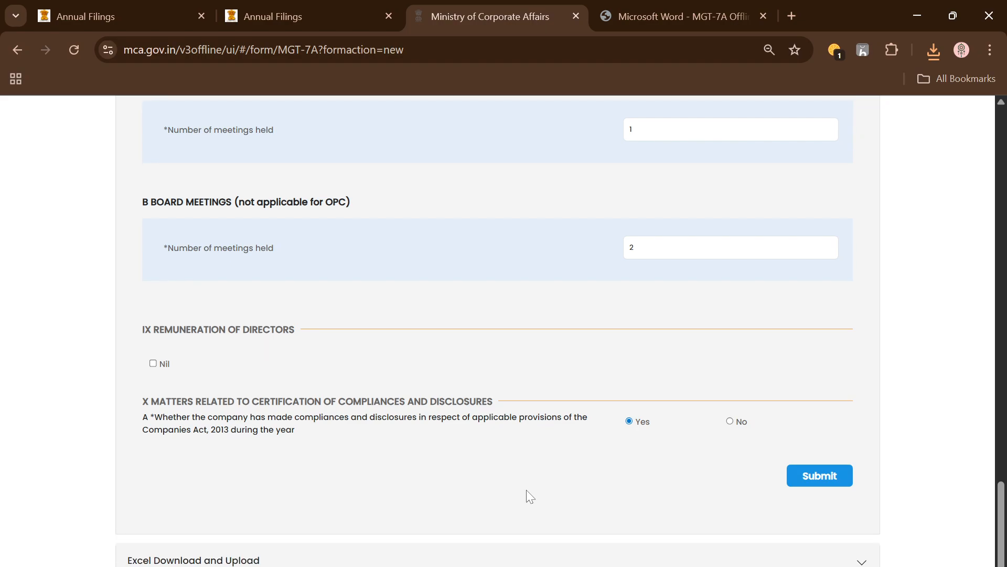
{"action": "scroll", "coordinate": [527, 490], "scroll_direction": "up", "scroll_amount": 20}
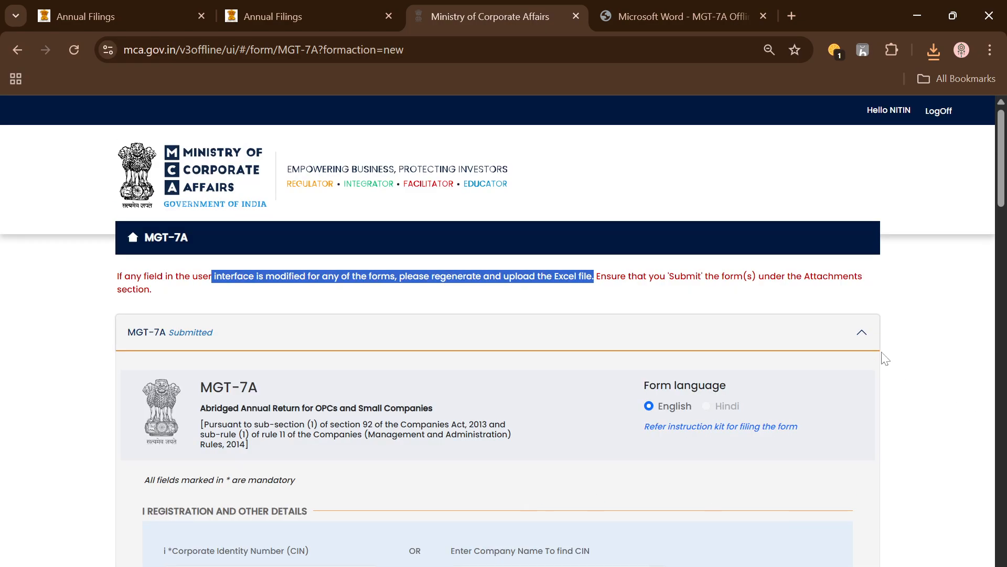
Collapse the submitted MGT-7A form, expand the Excel download and upload section, and read the notice on submitting forms under Attachments
{"action": "left_click", "coordinate": [861, 332]}
{"action": "left_click", "coordinate": [454, 376]}
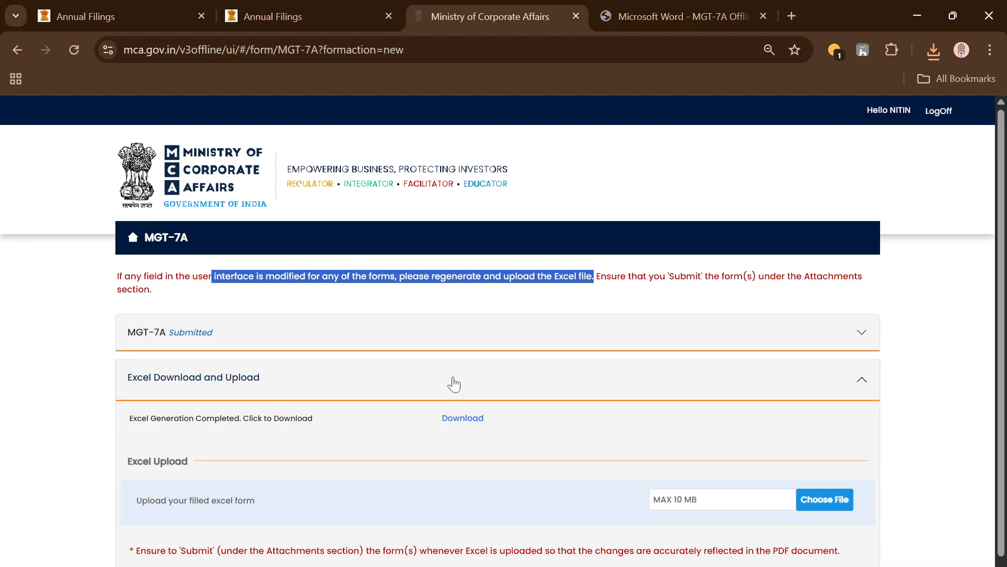
{"action": "scroll", "coordinate": [436, 409], "scroll_direction": "down", "scroll_amount": 1}
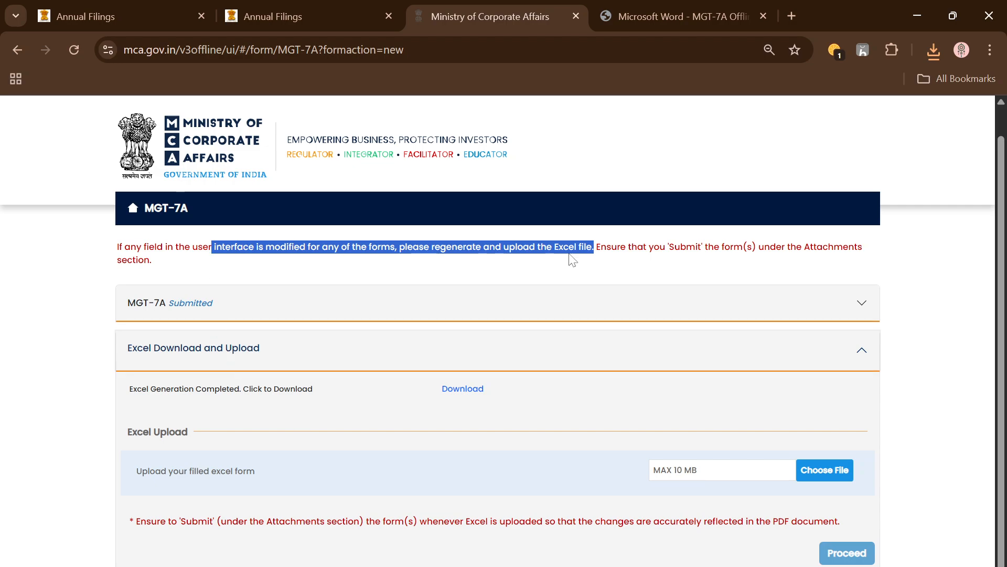
{"action": "left_click_drag", "start_coordinate": [675, 247], "coordinate": [817, 247]}
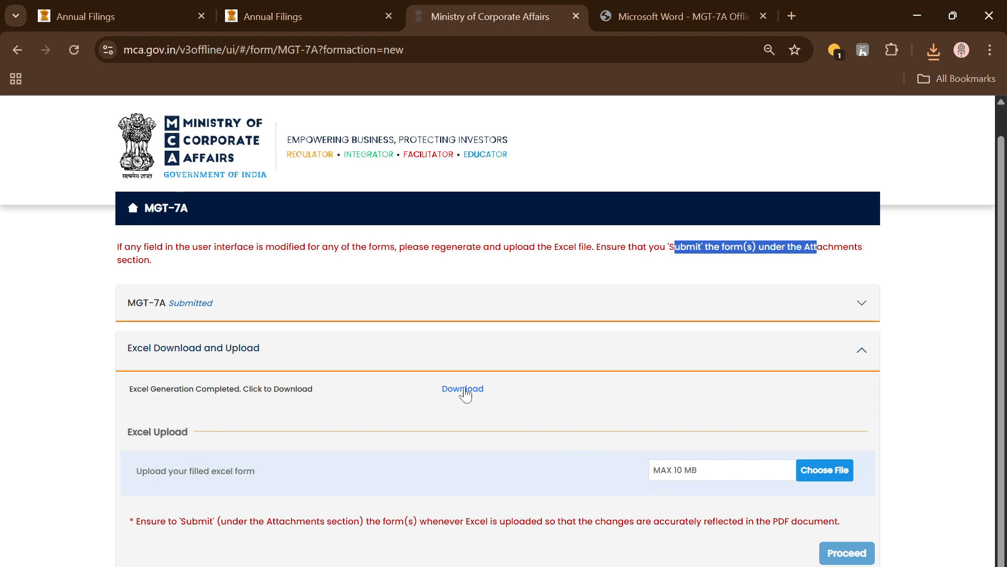
Switch to File Explorer, extract the generated MGT-7A zip package into its own folder in Downloads, and open the extracted workbook
{"action": "left_click", "coordinate": [934, 48]}
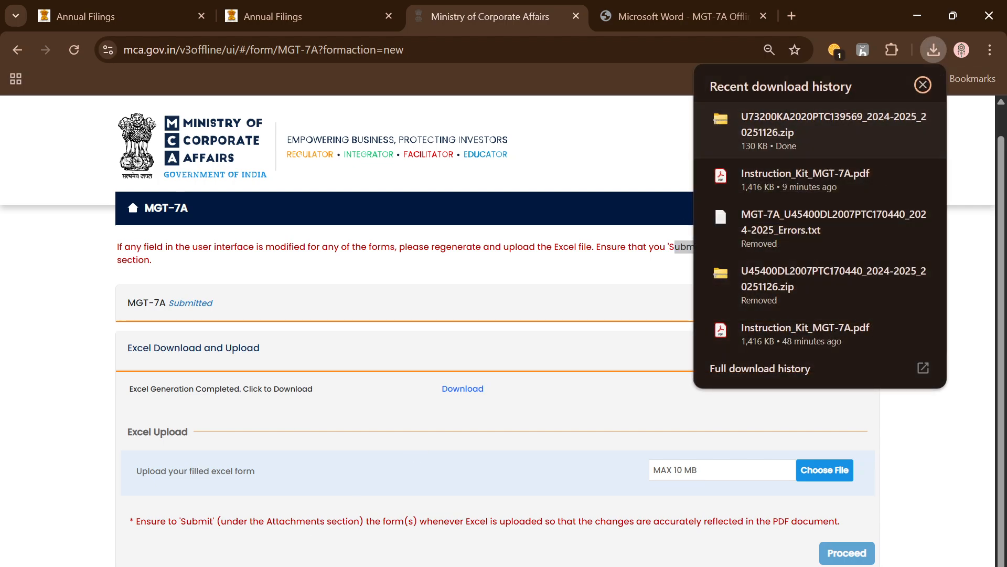
{"action": "key", "text": "alt+Tab"}
{"action": "left_click", "coordinate": [62, 216]}
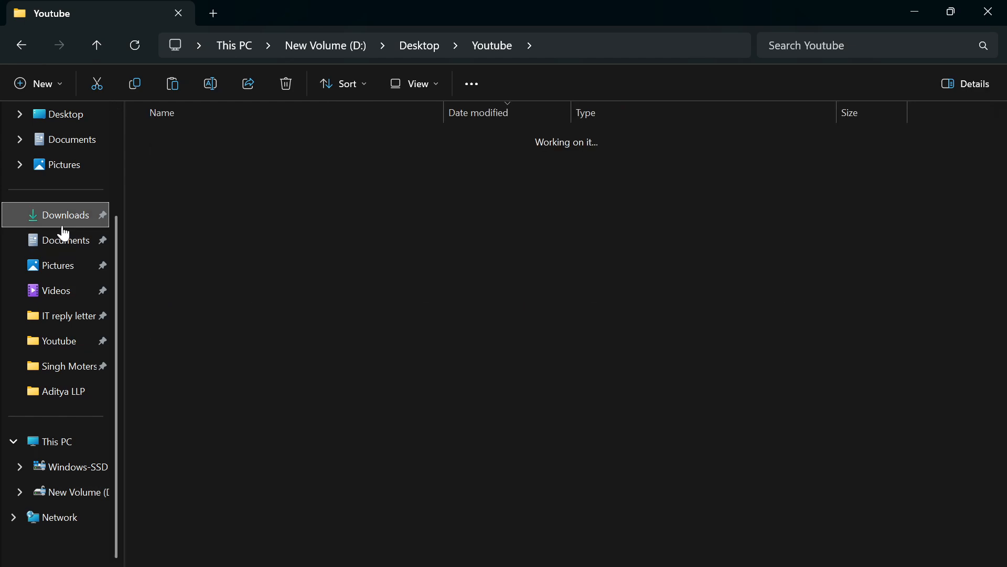
{"action": "left_click", "coordinate": [231, 158]}
{"action": "right_click", "coordinate": [231, 162]}
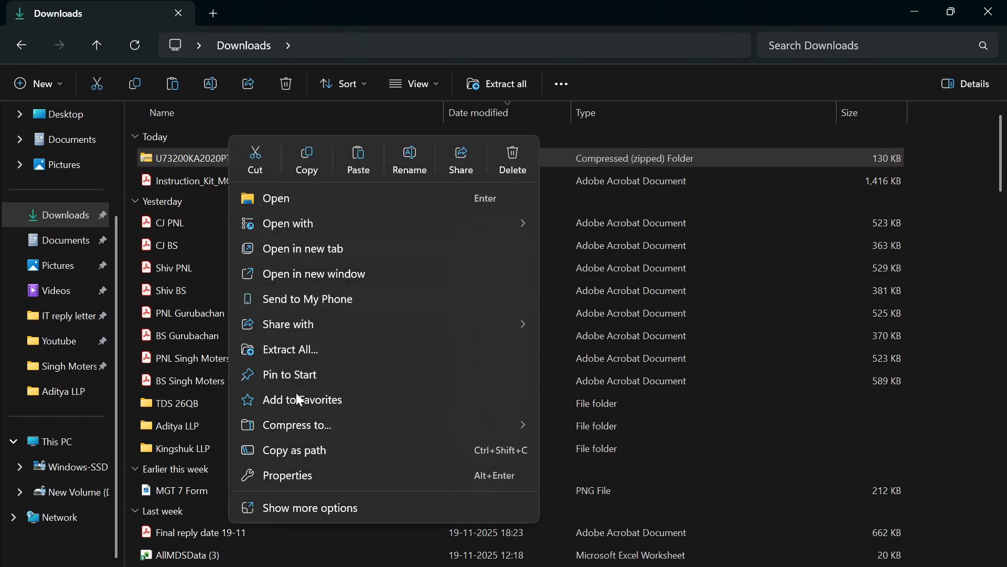
{"action": "left_click", "coordinate": [315, 349]}
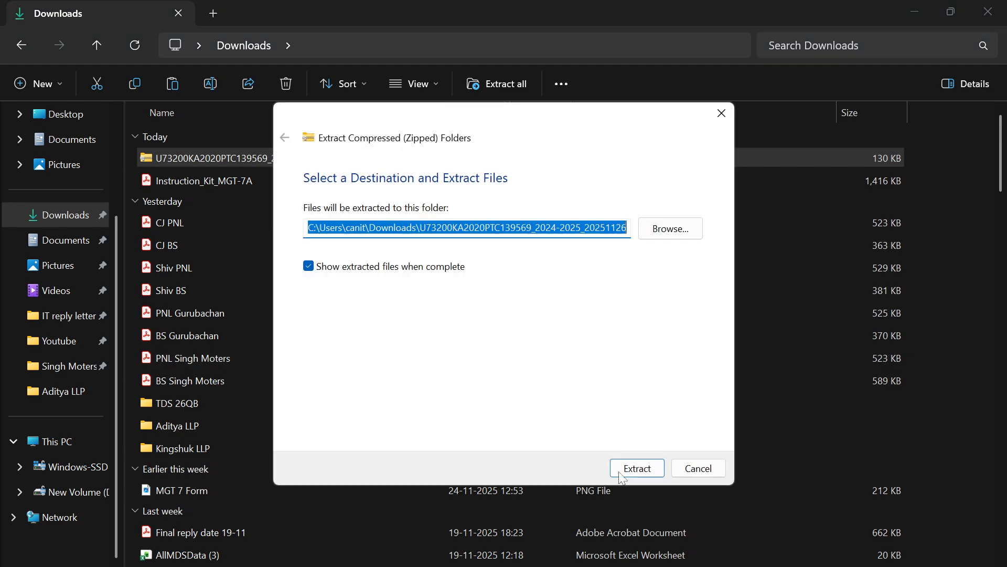
{"action": "left_click", "coordinate": [636, 467]}
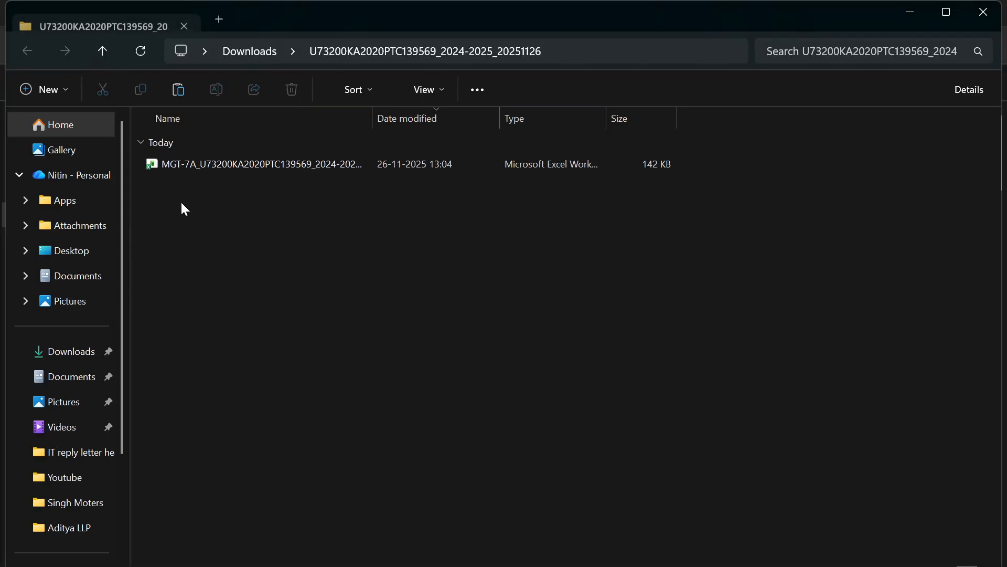
{"action": "left_click", "coordinate": [238, 168]}
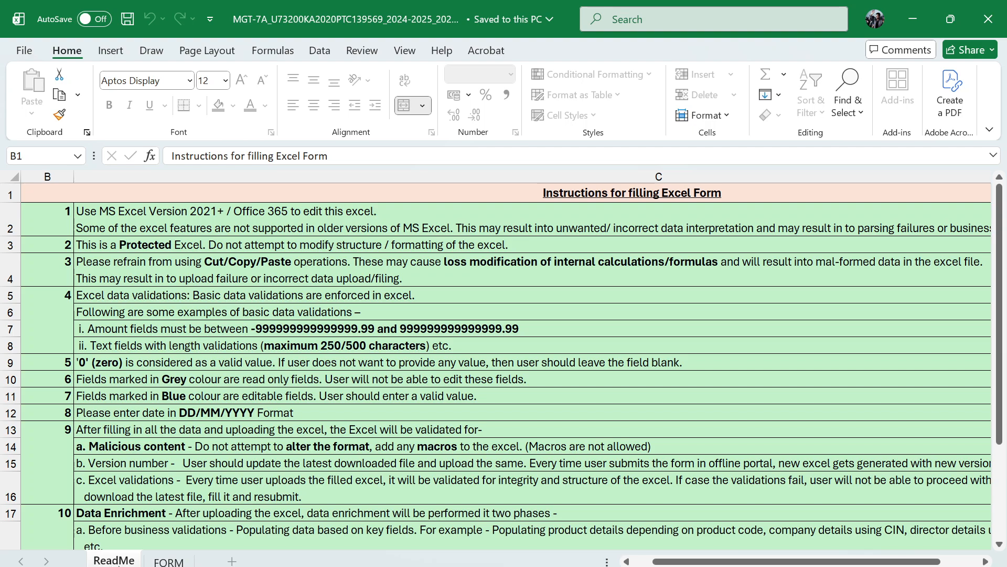
Examine the FORM sheet from the registration details to the principal business activities, including its read-only and editable fields
{"action": "left_click", "coordinate": [168, 561]}
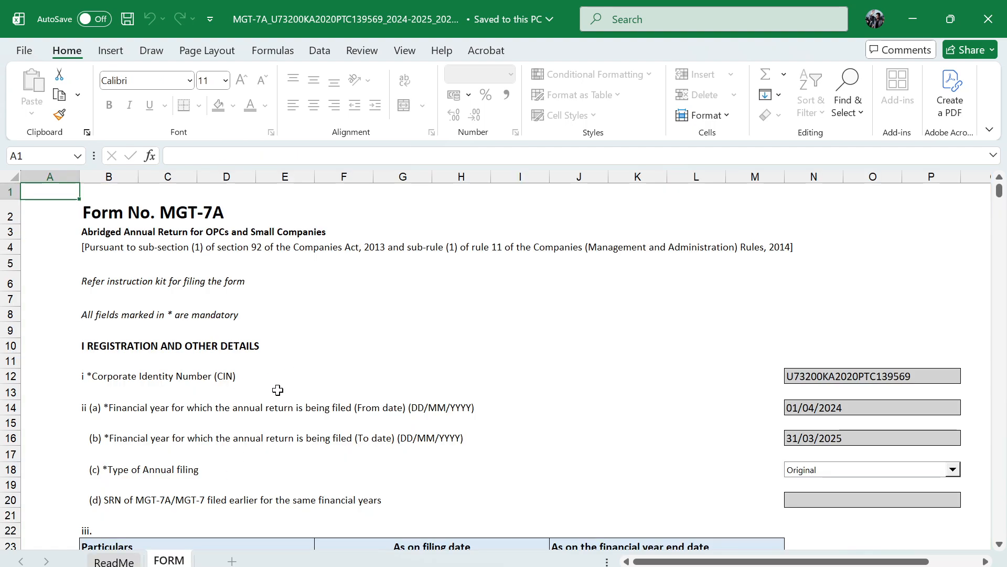
{"action": "scroll", "coordinate": [236, 414], "scroll_direction": "down", "scroll_amount": 11}
{"action": "scroll", "coordinate": [234, 415], "scroll_direction": "up", "scroll_amount": 11}
{"action": "scroll", "coordinate": [532, 395], "scroll_direction": "down", "scroll_amount": 2}
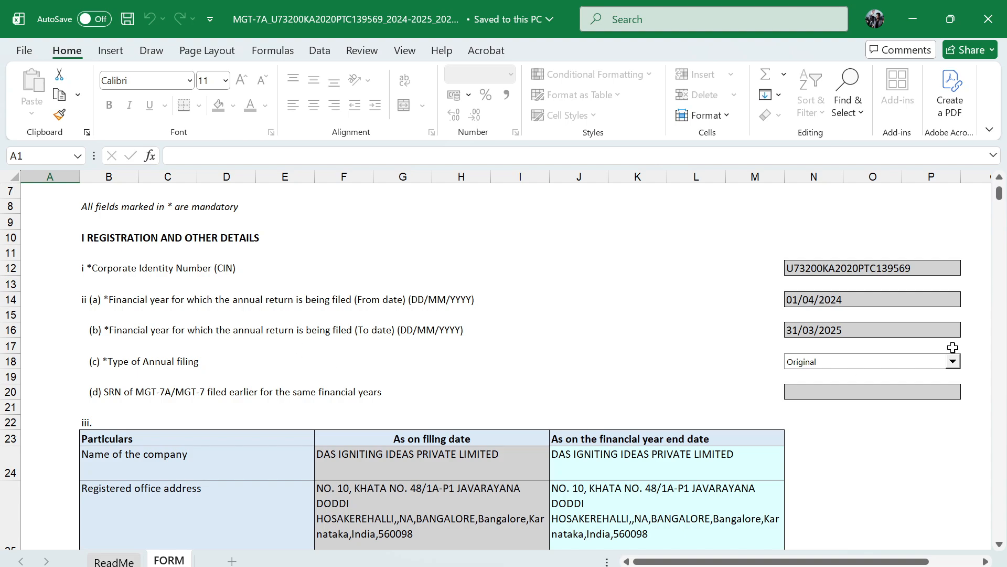
{"action": "scroll", "coordinate": [907, 399], "scroll_direction": "down", "scroll_amount": 1}
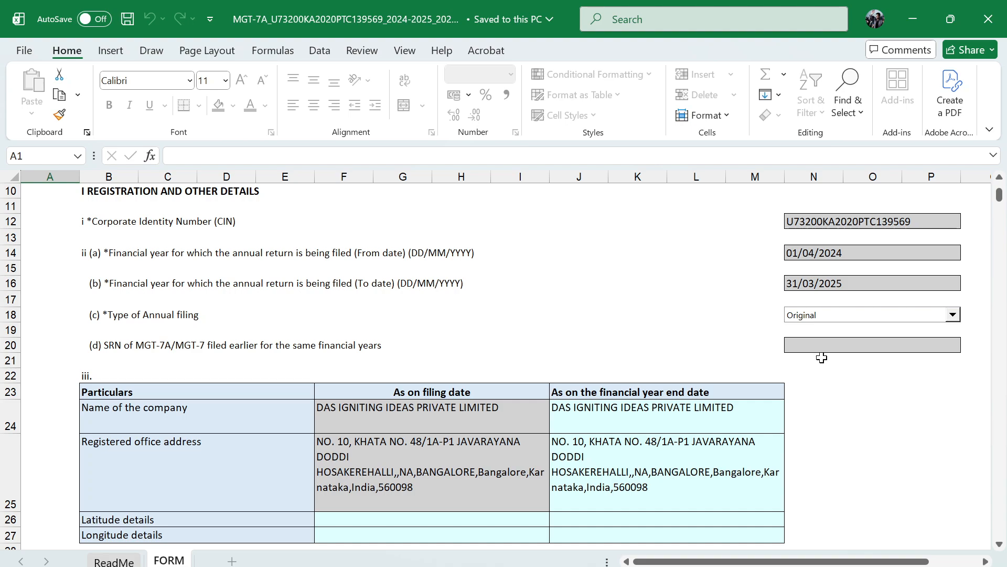
{"action": "scroll", "coordinate": [823, 358], "scroll_direction": "down", "scroll_amount": 1}
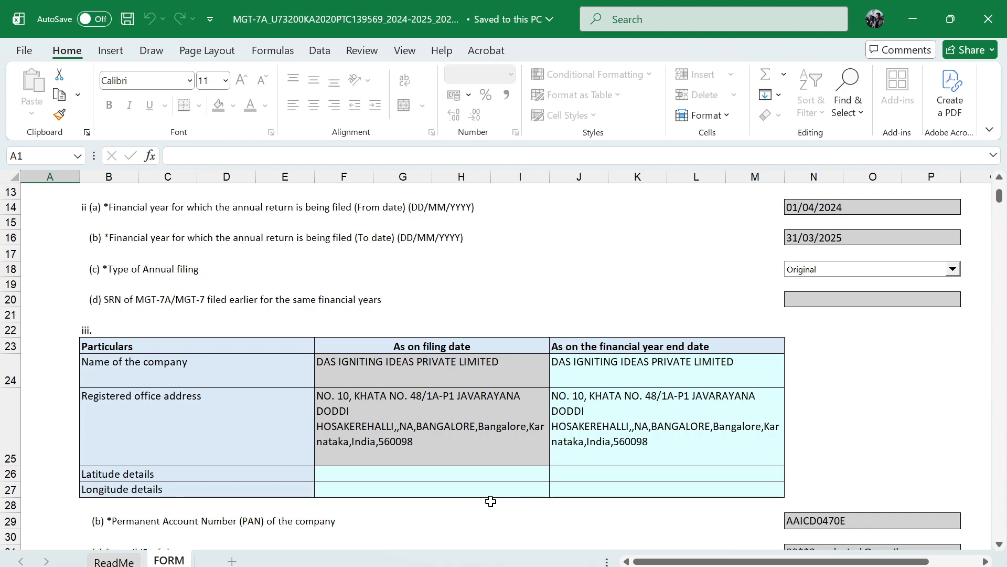
{"action": "scroll", "coordinate": [490, 498], "scroll_direction": "down", "scroll_amount": 5}
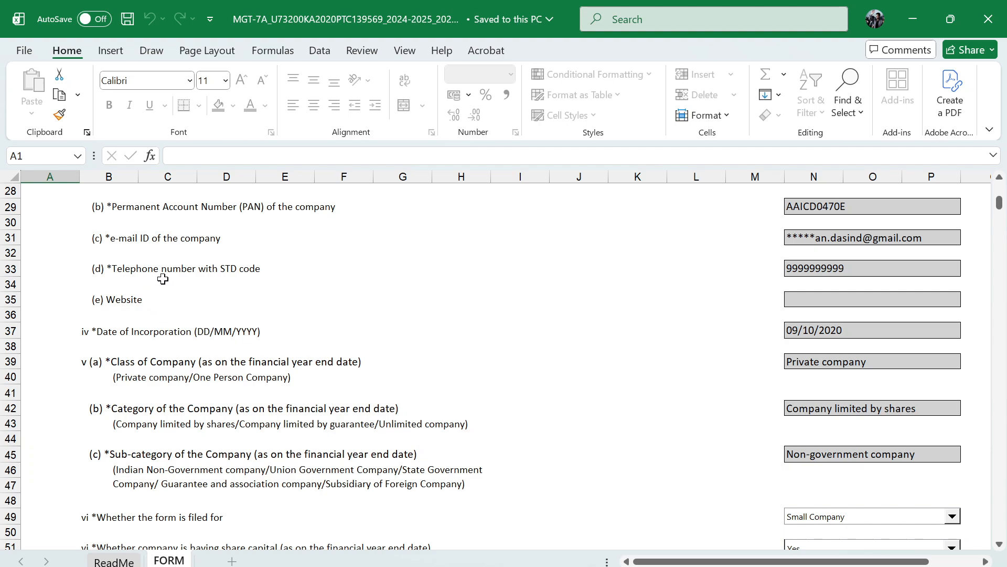
{"action": "scroll", "coordinate": [734, 409], "scroll_direction": "down", "scroll_amount": 1}
{"action": "scroll", "coordinate": [676, 367], "scroll_direction": "down", "scroll_amount": 2}
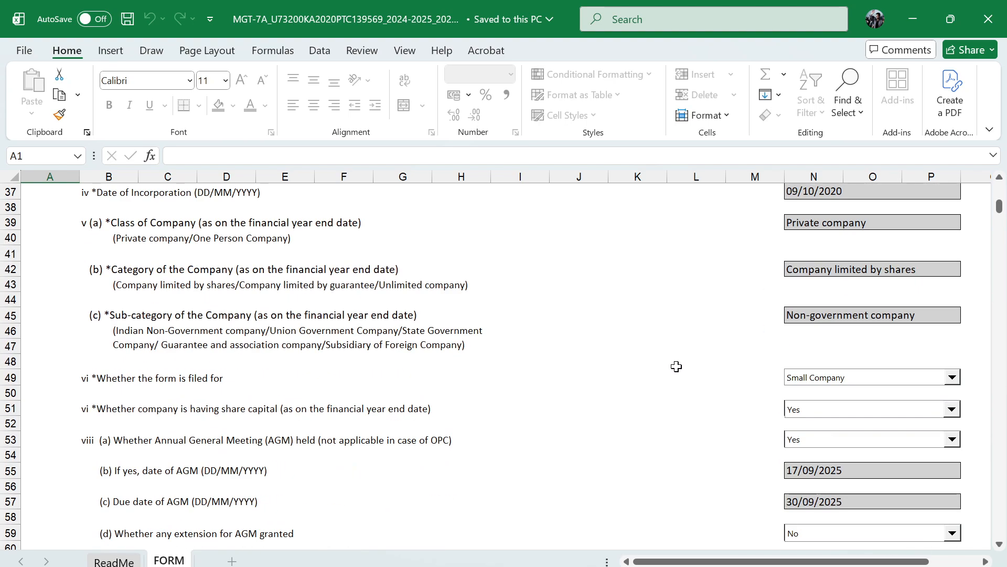
{"action": "scroll", "coordinate": [723, 390], "scroll_direction": "down", "scroll_amount": 1}
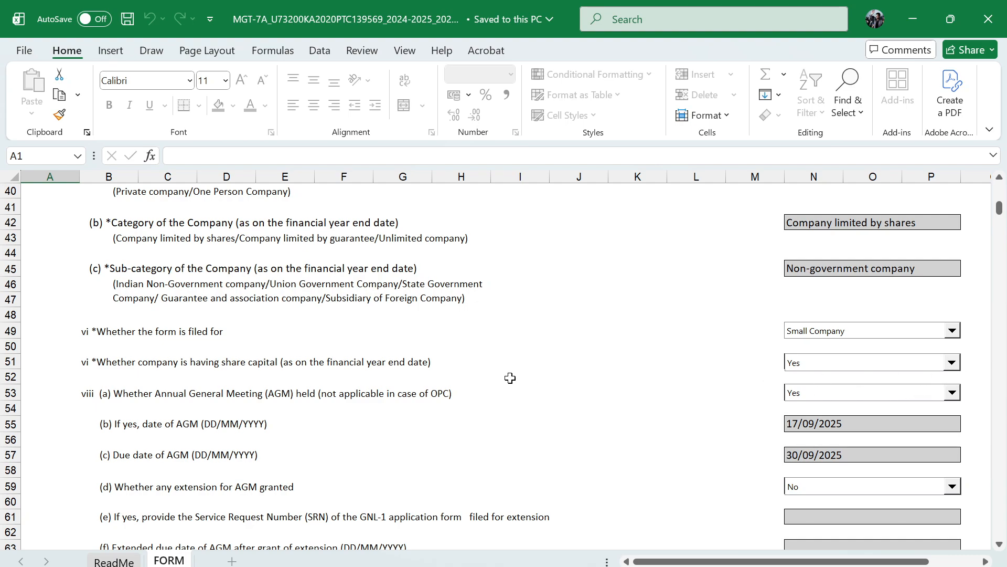
{"action": "scroll", "coordinate": [516, 380], "scroll_direction": "down", "scroll_amount": 2}
{"action": "scroll", "coordinate": [516, 381], "scroll_direction": "down", "scroll_amount": 5}
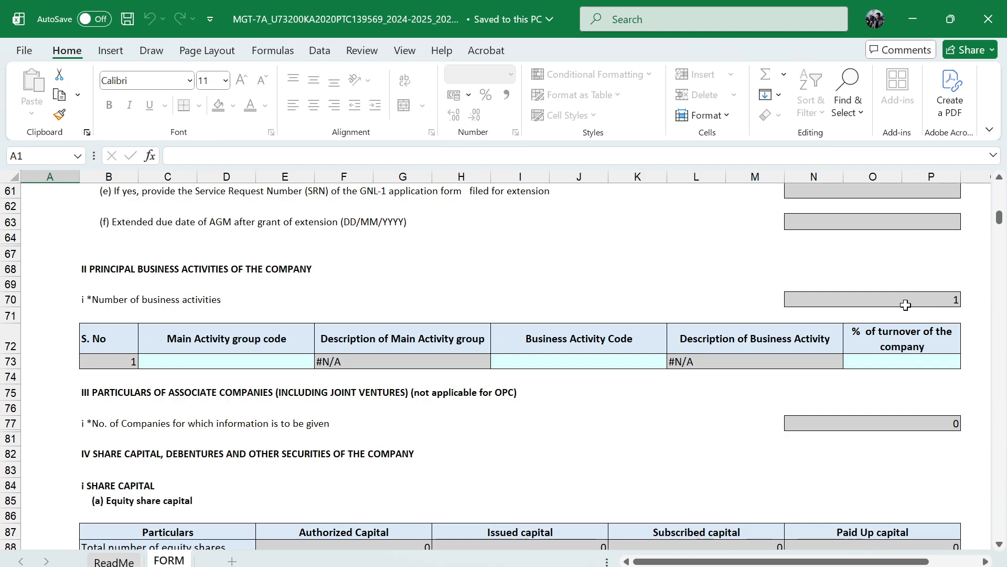
{"action": "left_click", "coordinate": [230, 360]}
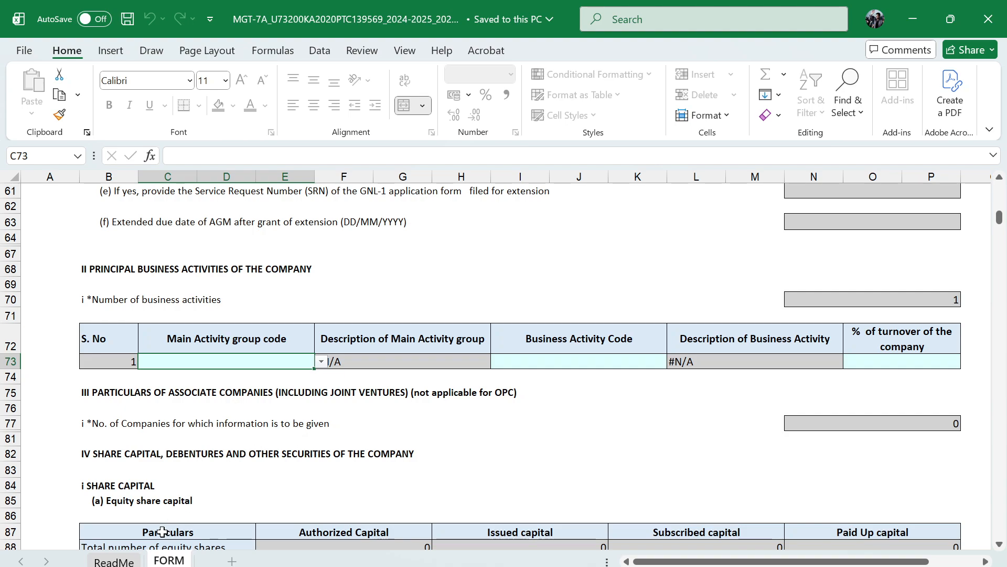
Read the filling instructions on the ReadMe sheet, including the validation rules and the fields requiring valid data before upload
{"action": "left_click", "coordinate": [119, 560]}
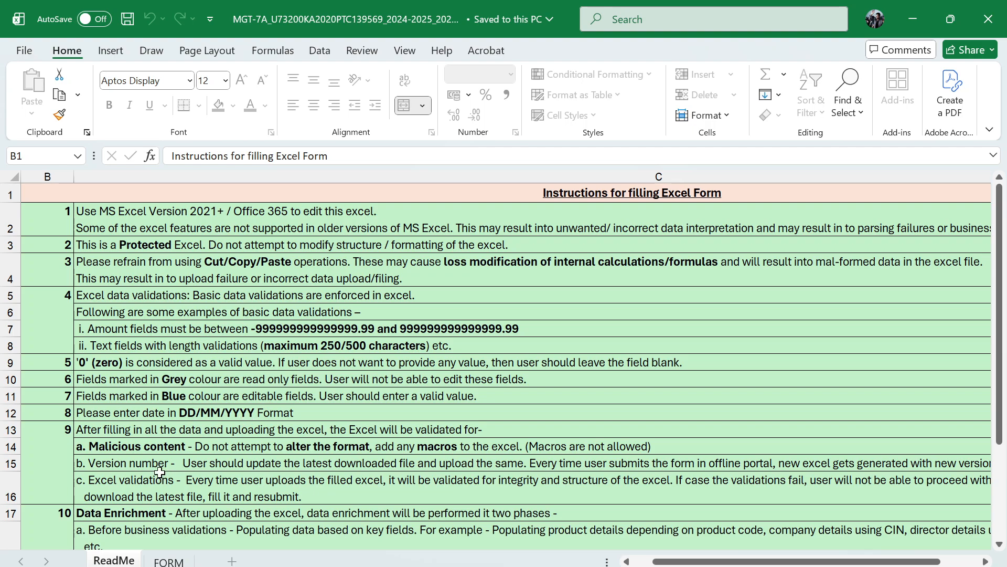
{"action": "scroll", "coordinate": [142, 417], "scroll_direction": "down", "scroll_amount": 2}
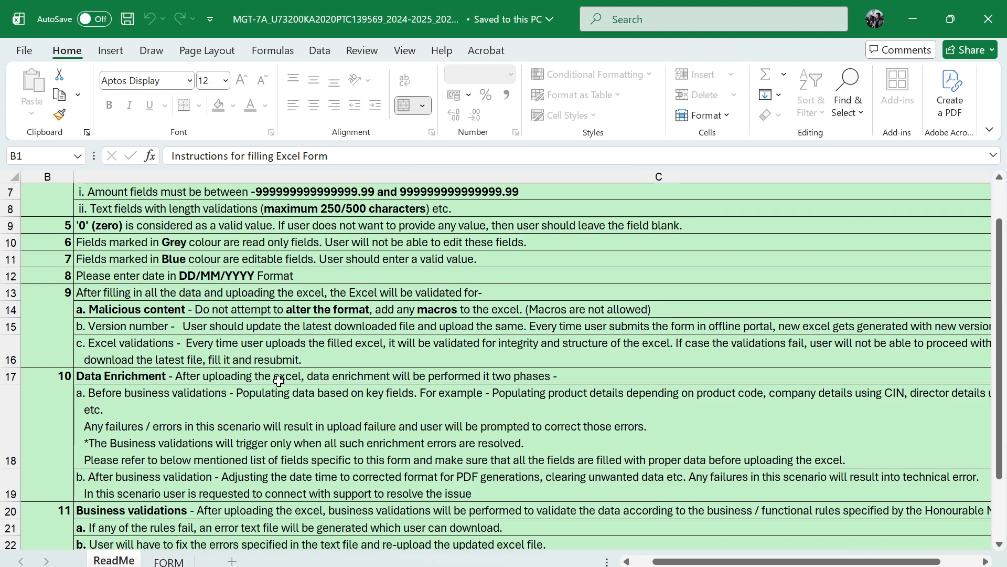
{"action": "scroll", "coordinate": [279, 381], "scroll_direction": "down", "scroll_amount": 1}
{"action": "scroll", "coordinate": [311, 379], "scroll_direction": "down", "scroll_amount": 2}
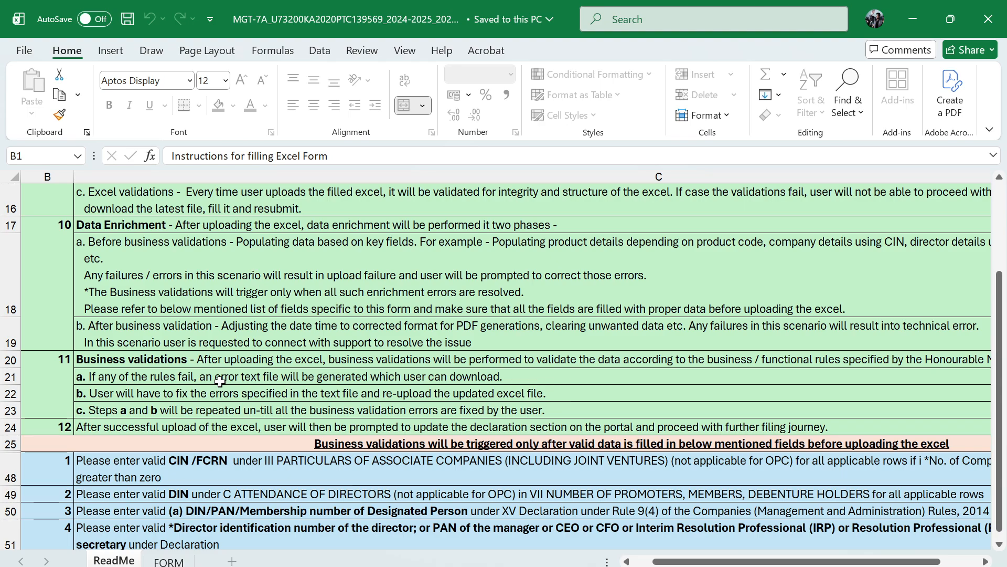
{"action": "scroll", "coordinate": [241, 347], "scroll_direction": "down", "scroll_amount": 1}
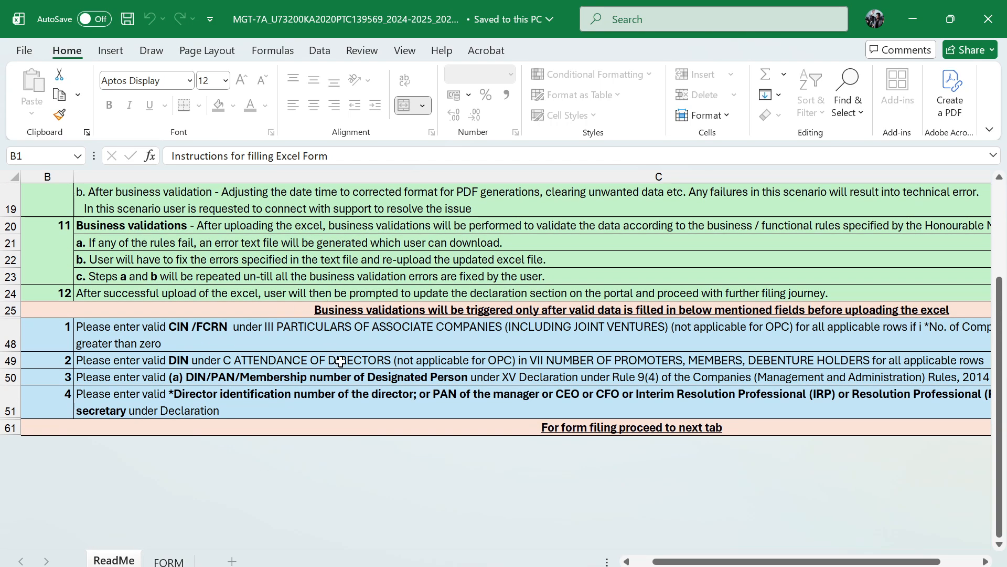
{"action": "scroll", "coordinate": [340, 361], "scroll_direction": "up", "scroll_amount": 1}
{"action": "scroll", "coordinate": [234, 461], "scroll_direction": "down", "scroll_amount": 1}
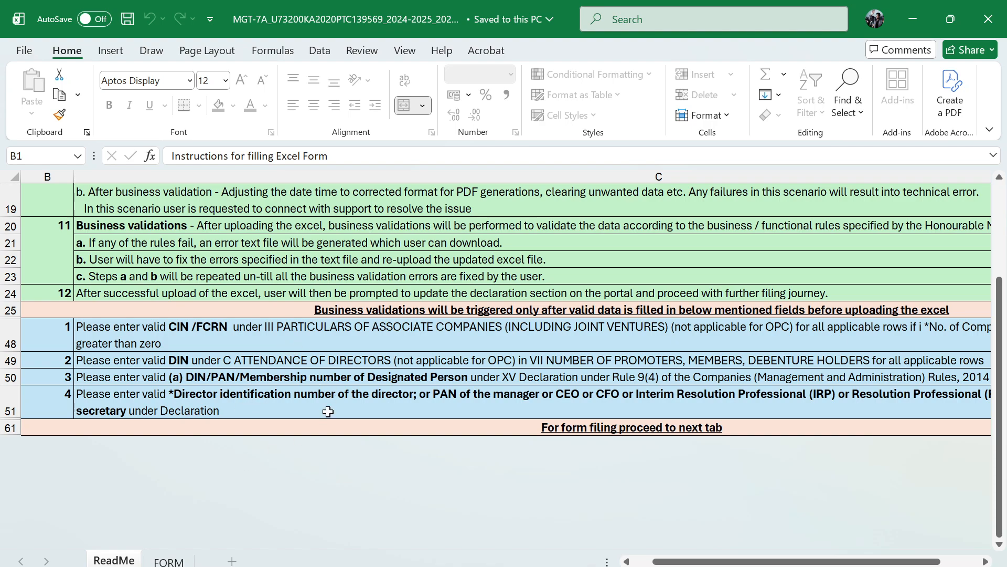
{"action": "scroll", "coordinate": [272, 467], "scroll_direction": "up", "scroll_amount": 6}
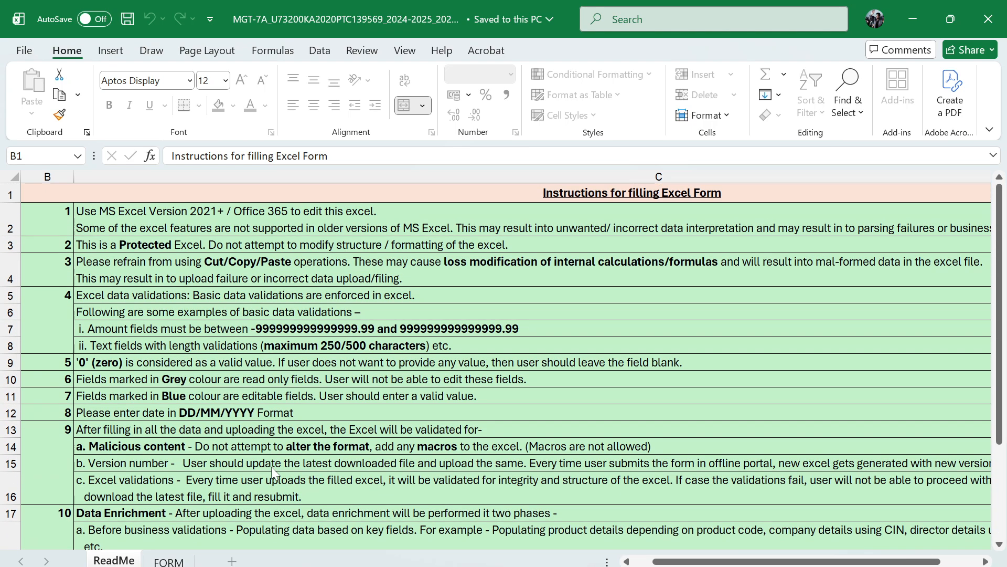
On the FORM sheet, enter the registered office latitude as 23.8976589 for the filing date and 23.132489 for the financial year end
{"action": "left_click", "coordinate": [169, 561]}
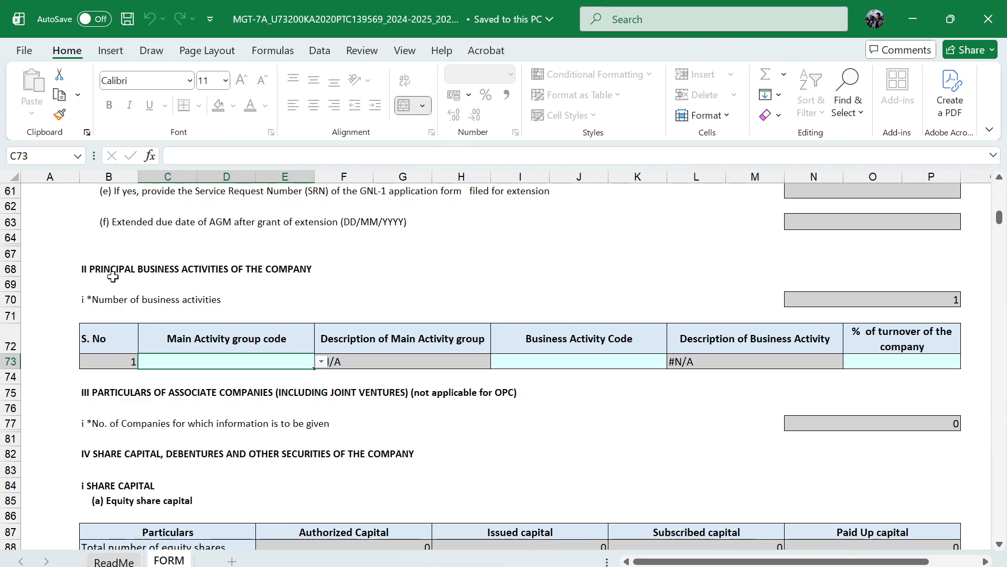
{"action": "scroll", "coordinate": [380, 334], "scroll_direction": "up", "scroll_amount": 12}
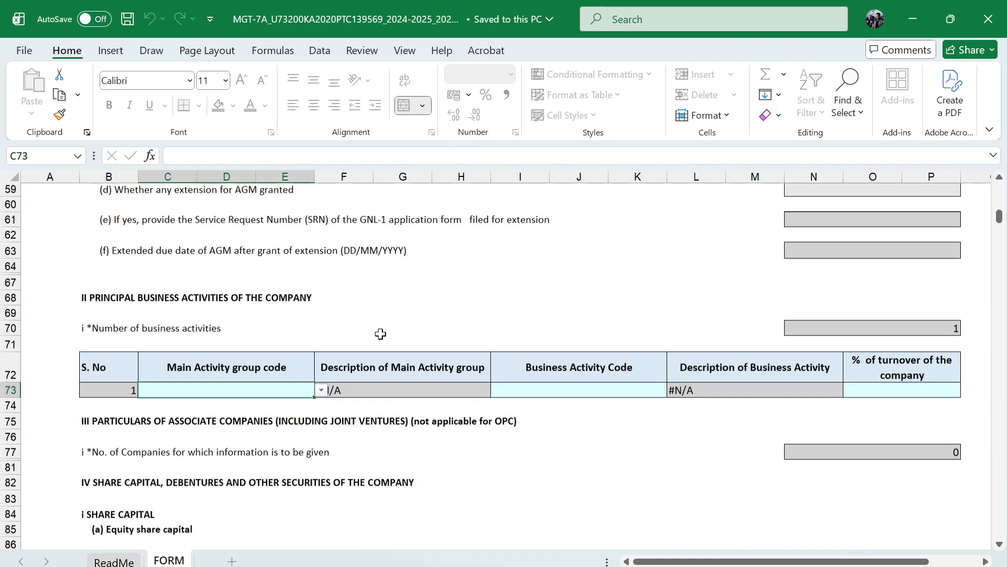
{"action": "scroll", "coordinate": [381, 334], "scroll_direction": "down", "scroll_amount": 7}
{"action": "scroll", "coordinate": [381, 334], "scroll_direction": "up", "scroll_amount": 15}
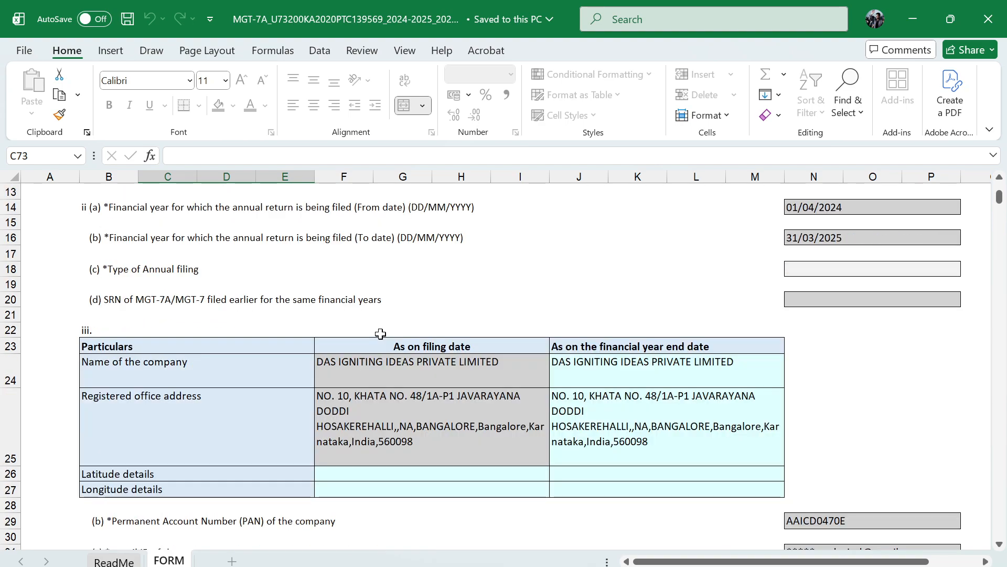
{"action": "scroll", "coordinate": [380, 334], "scroll_direction": "down", "scroll_amount": 5}
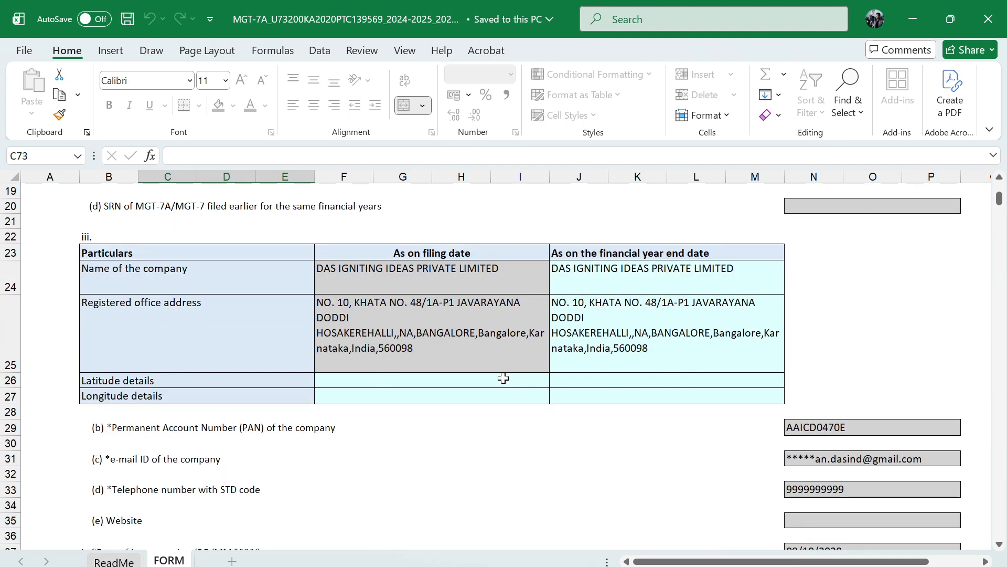
{"action": "left_click", "coordinate": [471, 379]}
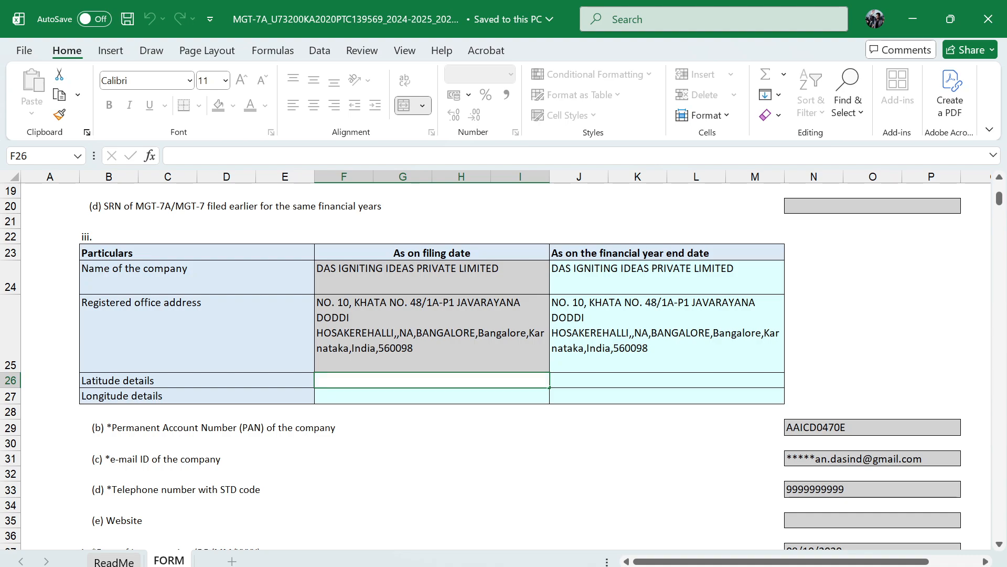
{"action": "type", "text": "23.8976589"}
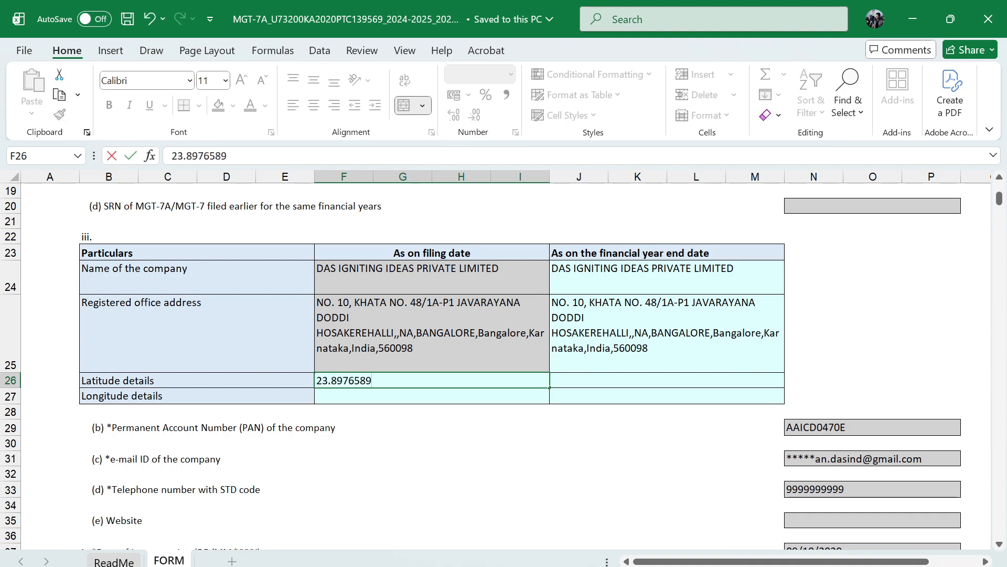
{"action": "key", "text": "Tab"}
{"action": "type", "text": "1273"}
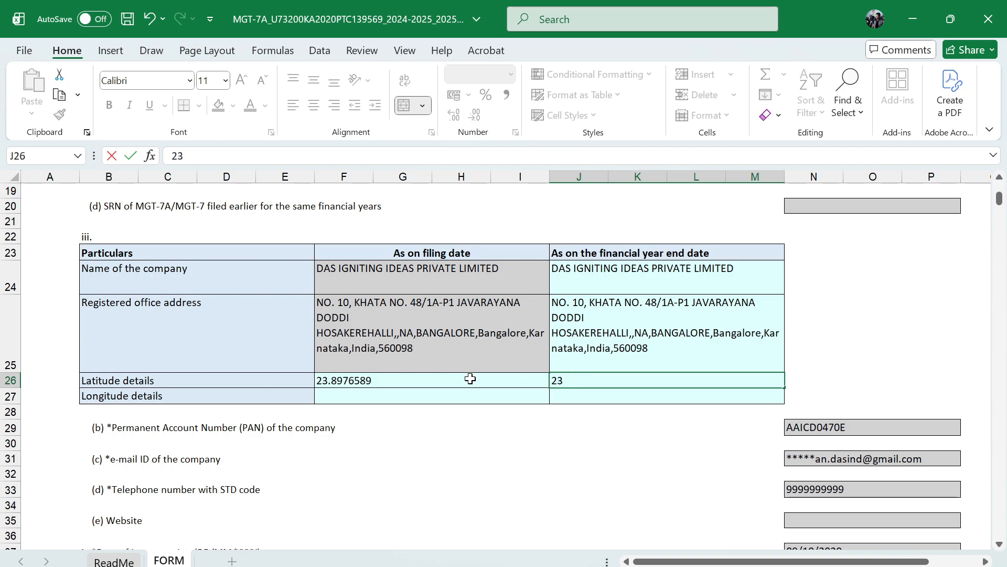
{"action": "type", "text": "132489"}
{"action": "key", "text": "Return"}
Enter the registered office longitude as 45.193785 for the filing date and 57.198376 for the financial year end
{"action": "type", "text": "45"}
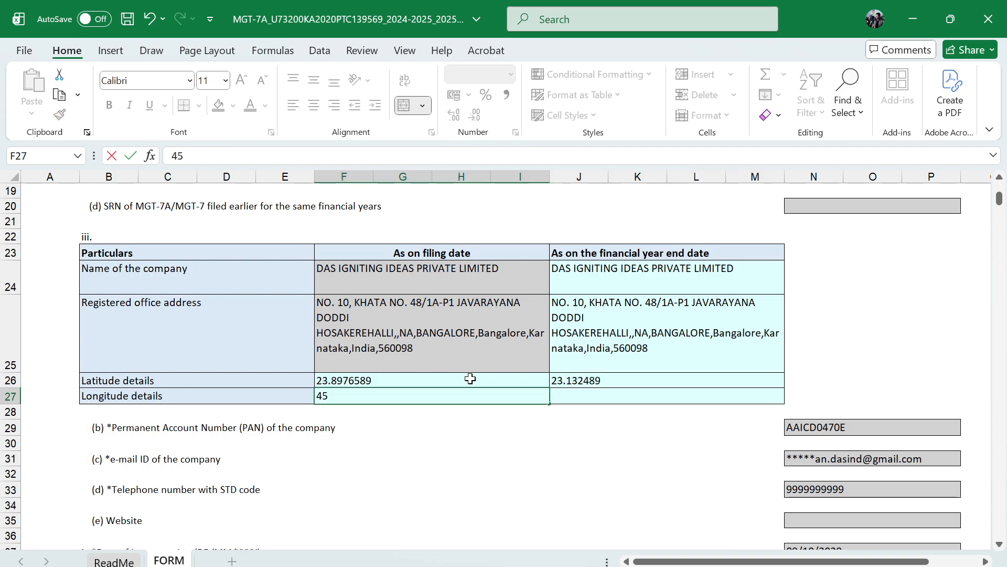
{"action": "type", "text": ".193785"}
{"action": "key", "text": "Tab"}
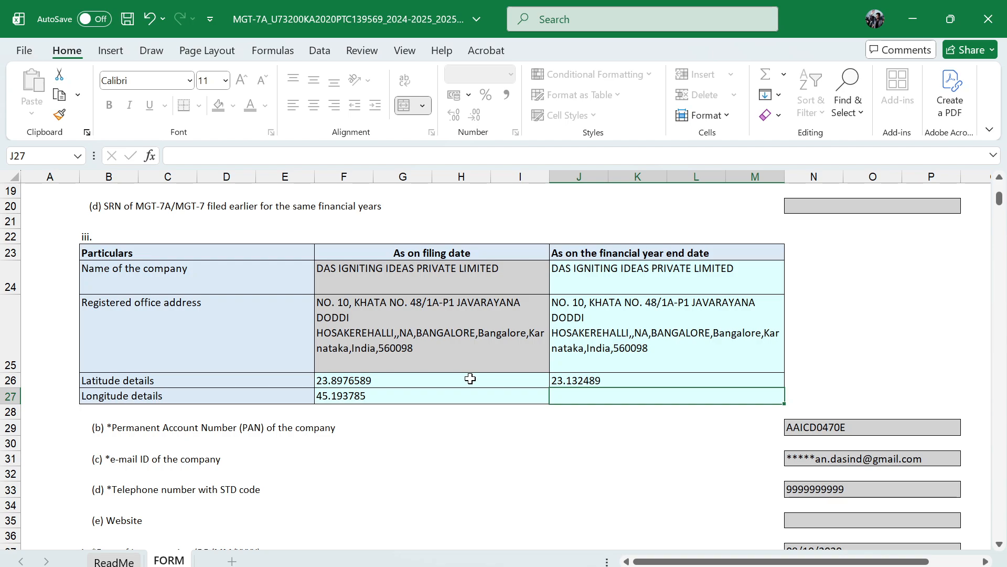
{"action": "type", "text": "57.198376"}
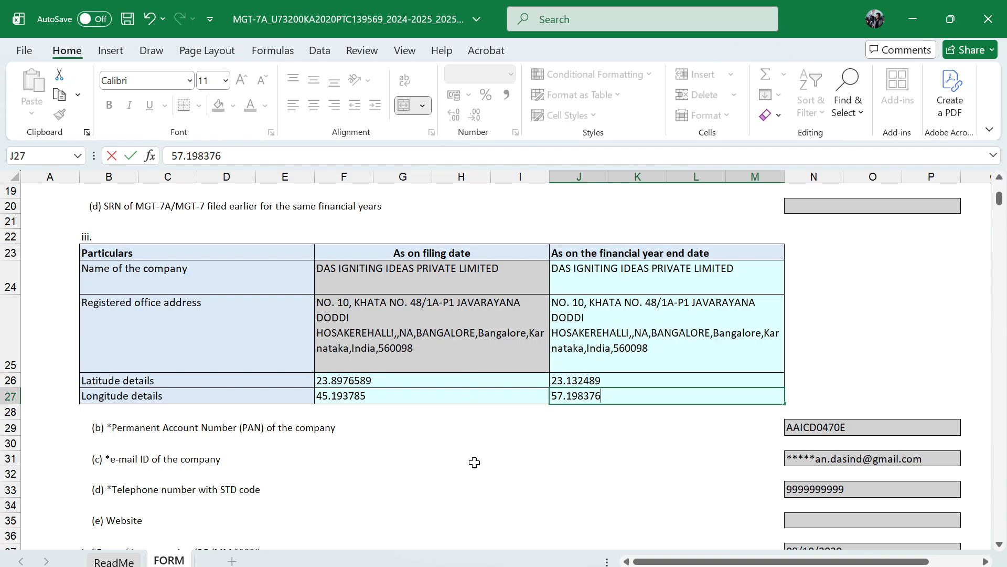
{"action": "key", "text": "ctrl+Return"}
{"action": "scroll", "coordinate": [461, 453], "scroll_direction": "down", "scroll_amount": 2}
{"action": "scroll", "coordinate": [462, 454], "scroll_direction": "down", "scroll_amount": 5}
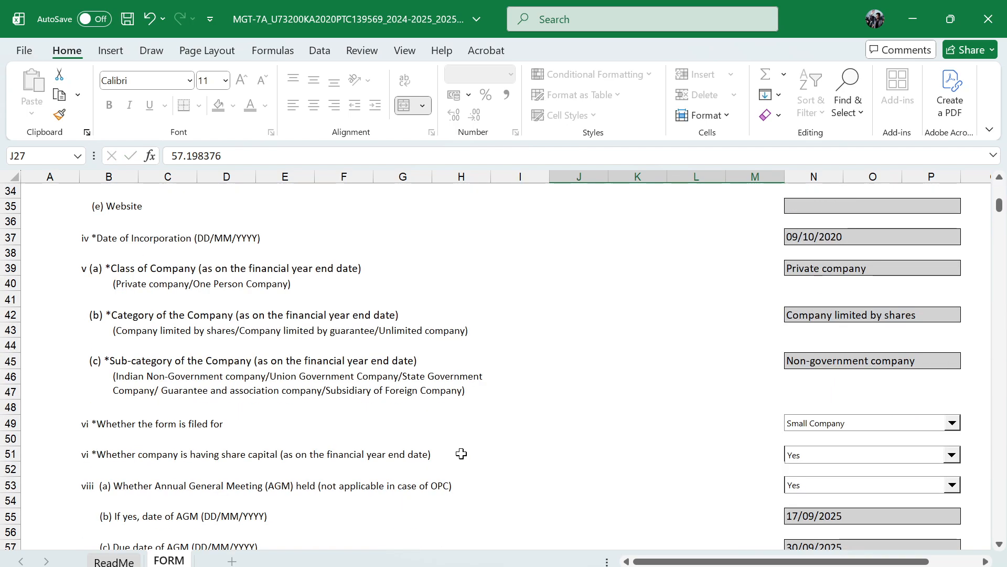
Set the main activity group code of the first principal business activity to D on the FORM sheet
{"action": "scroll", "coordinate": [568, 404], "scroll_direction": "down", "scroll_amount": 5}
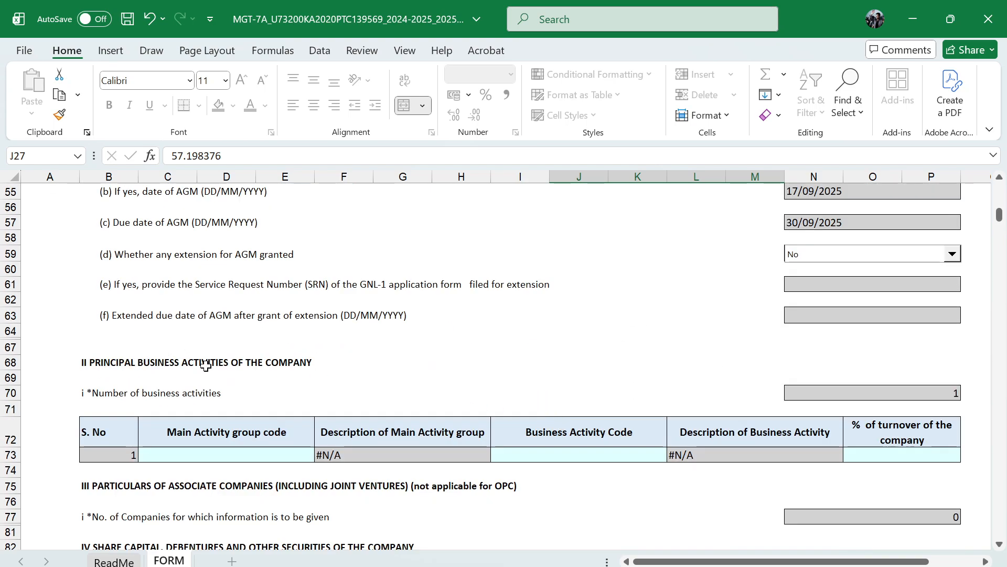
{"action": "left_click", "coordinate": [279, 452]}
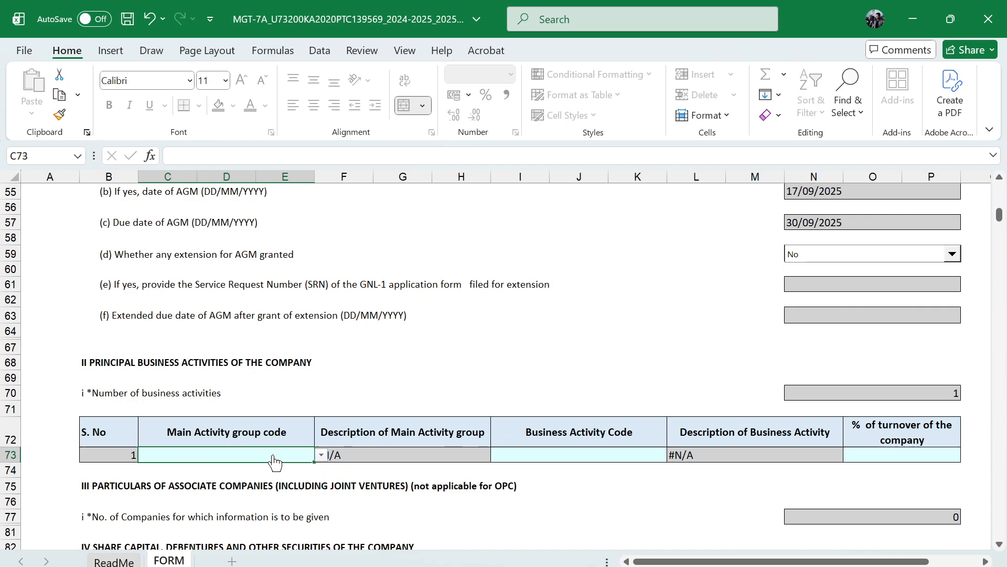
{"action": "left_click", "coordinate": [321, 455]}
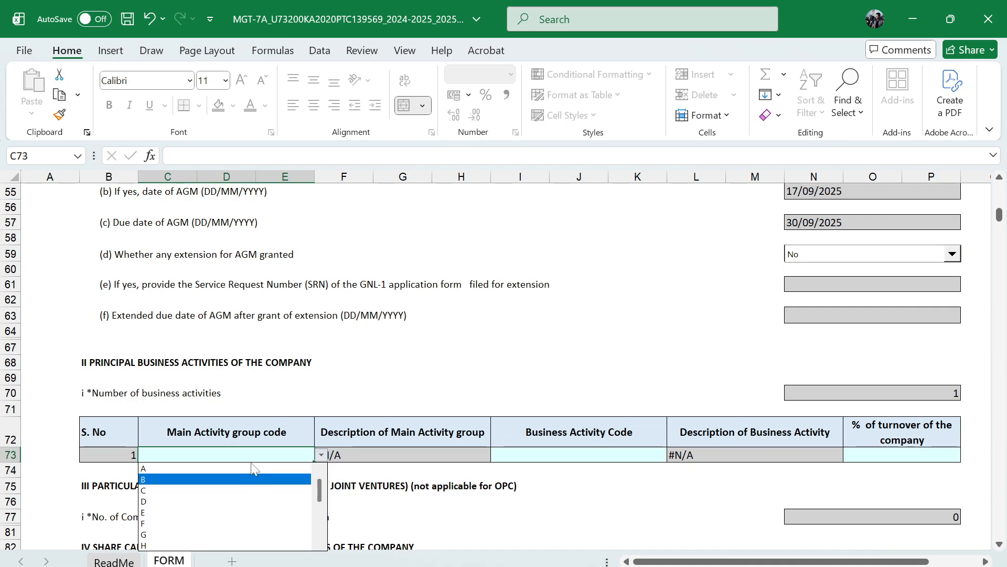
{"action": "left_click", "coordinate": [259, 502]}
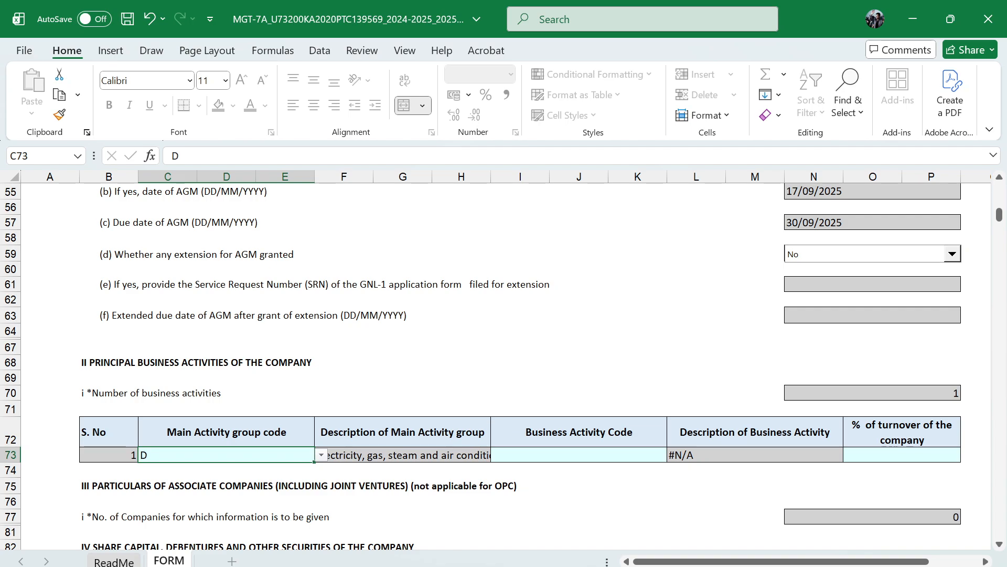
Consult the activity code table in the MGT-7A instruction kit PDF in Chrome, and set the first activity's business activity code to 35 in Excel
{"action": "key", "text": "alt+Tab"}
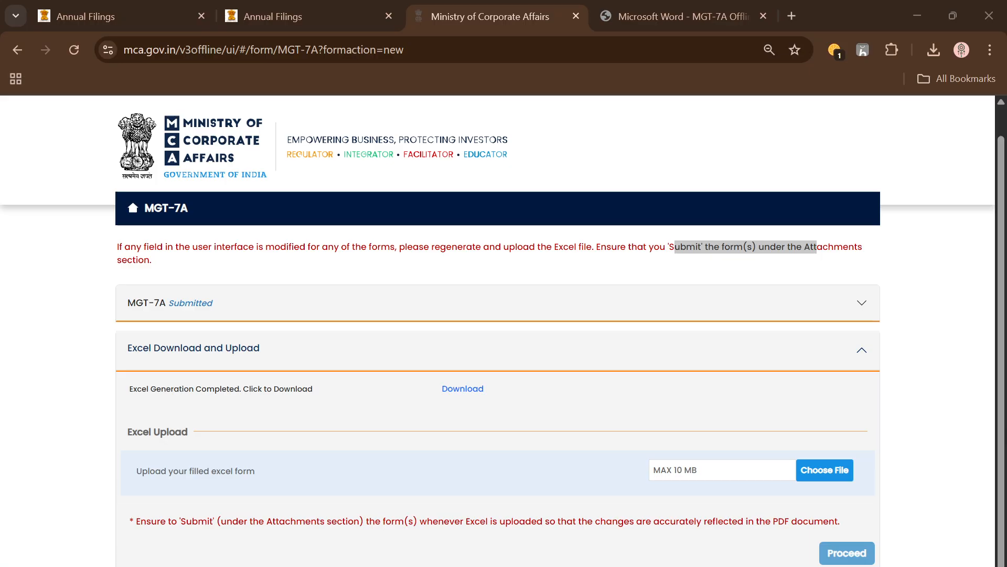
{"action": "left_click", "coordinate": [675, 16]}
{"action": "scroll", "coordinate": [562, 399], "scroll_direction": "up", "scroll_amount": 15}
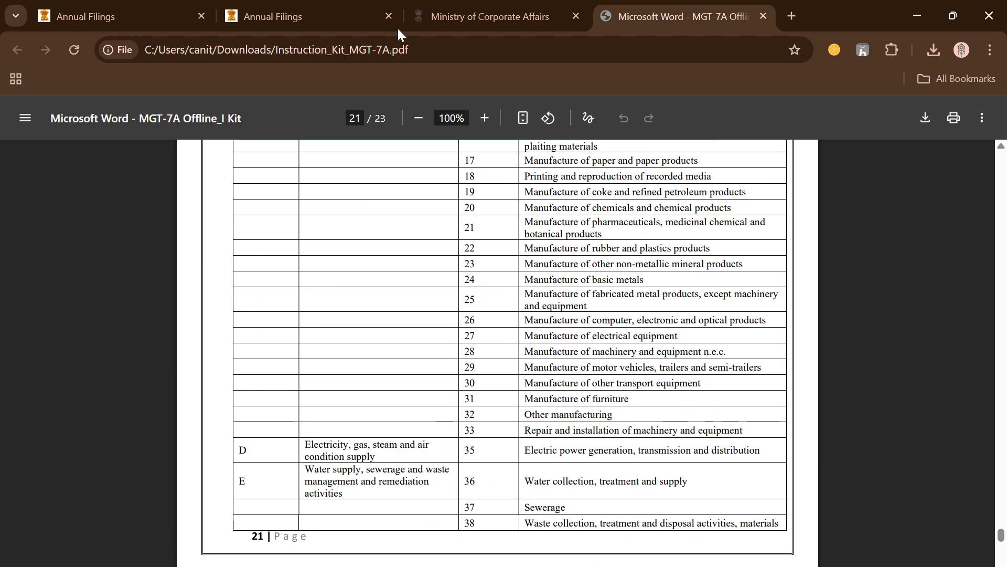
{"action": "left_click", "coordinate": [486, 7]}
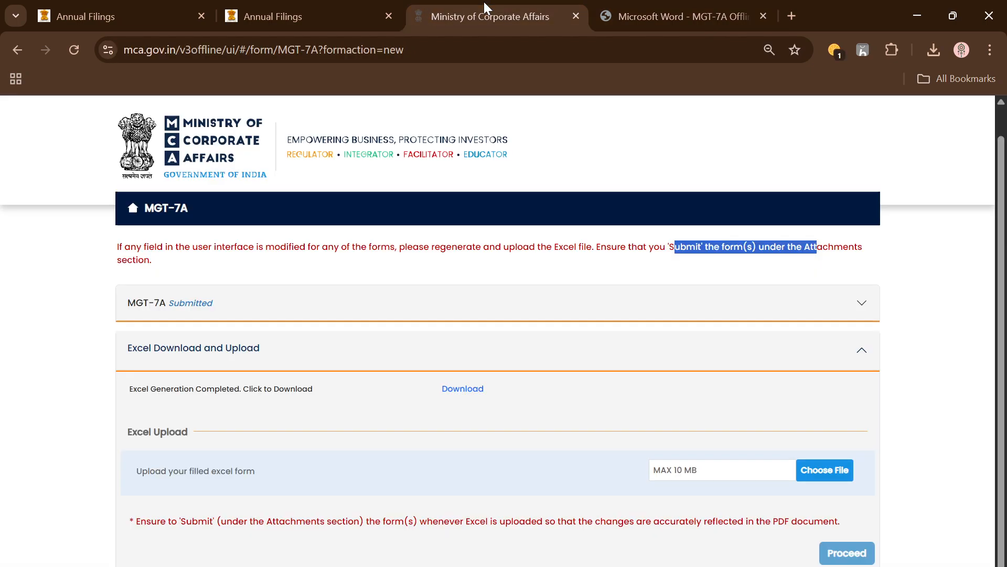
{"action": "key", "text": "alt+Tab"}
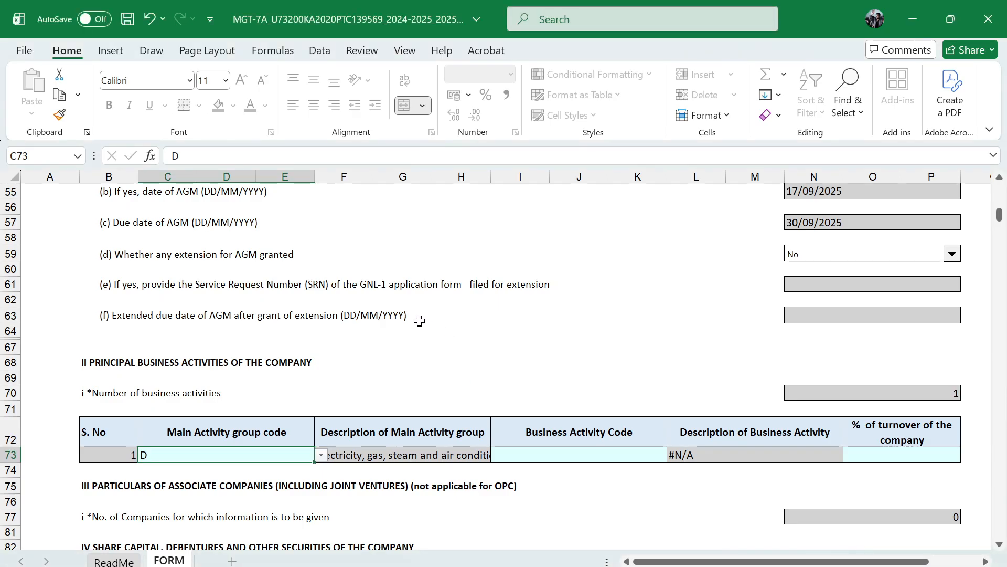
{"action": "left_click", "coordinate": [593, 456]}
{"action": "left_click", "coordinate": [674, 455]}
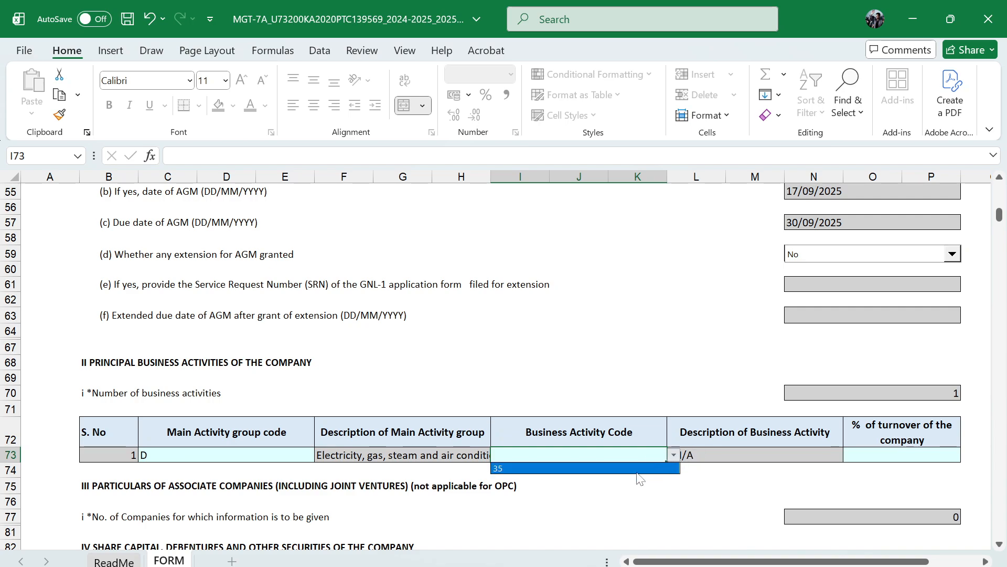
{"action": "left_click", "coordinate": [610, 469]}
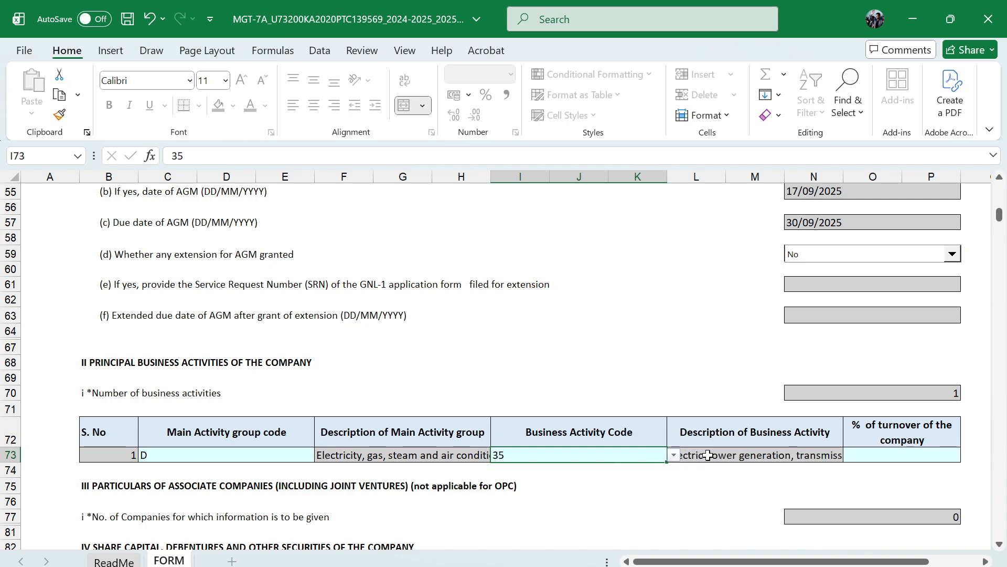
Enter 100 as the percentage of company turnover for the first business activity
{"action": "left_click", "coordinate": [891, 455]}
{"action": "type", "text": "100"}
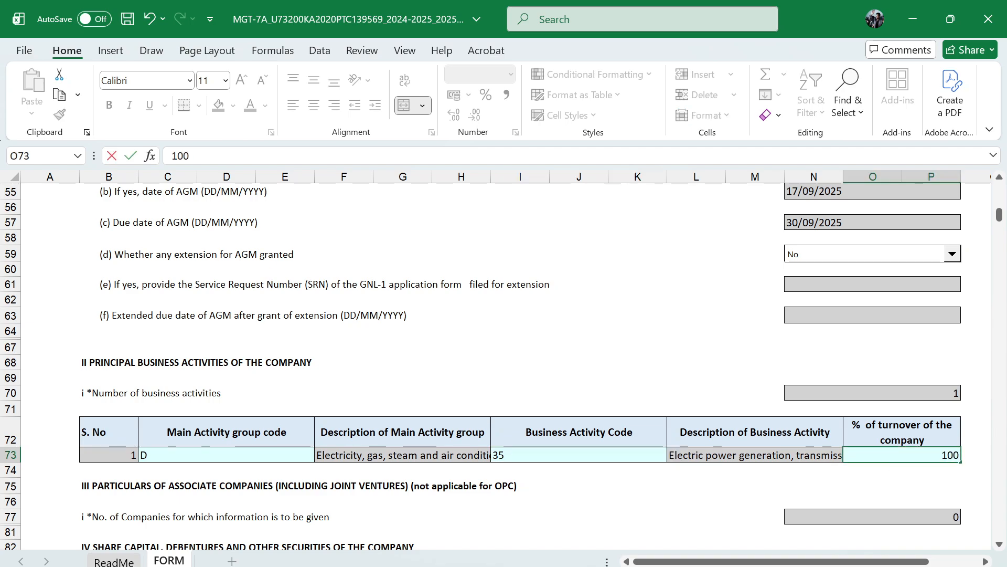
{"action": "key", "text": "Return"}
{"action": "scroll", "coordinate": [708, 488], "scroll_direction": "down", "scroll_amount": 2}
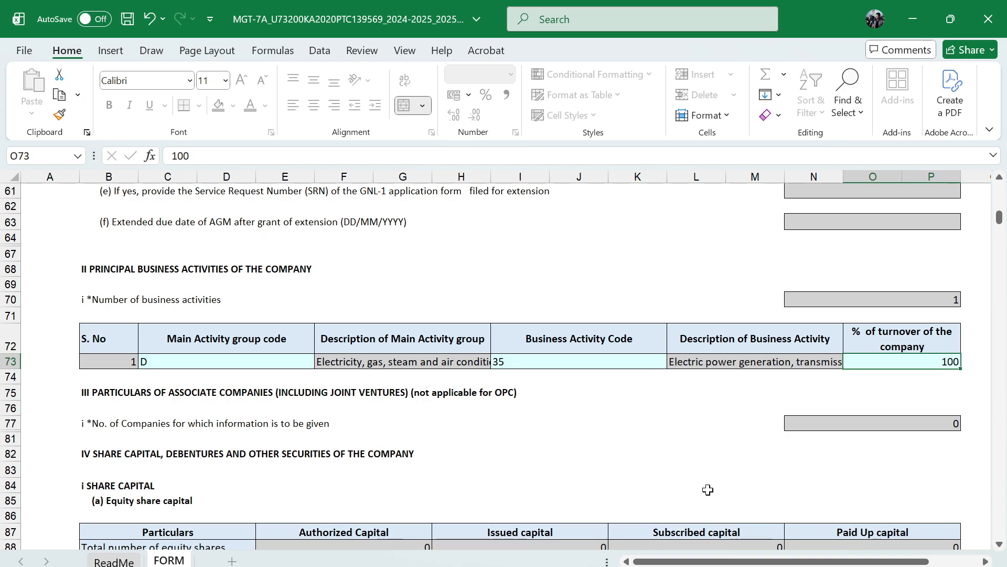
{"action": "scroll", "coordinate": [708, 489], "scroll_direction": "down", "scroll_amount": 3}
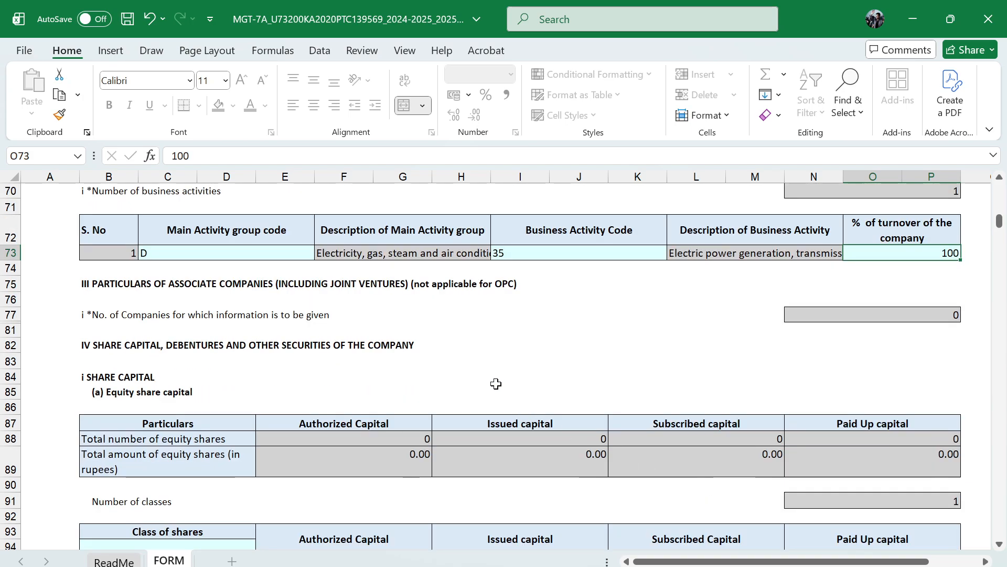
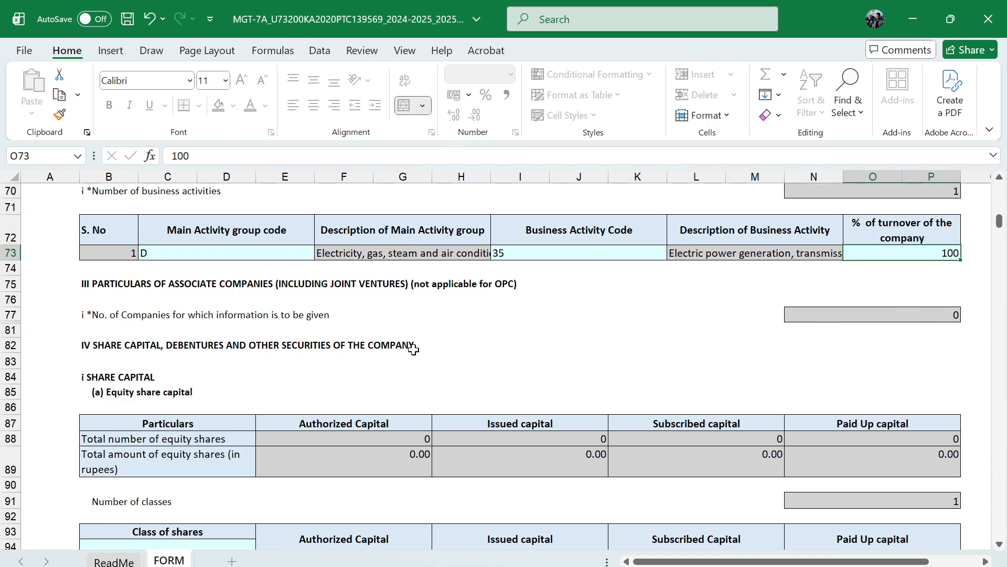
Enter "Ordinery" as the class of shares in the equity share capital table
{"action": "scroll", "coordinate": [106, 341], "scroll_direction": "down", "scroll_amount": 1}
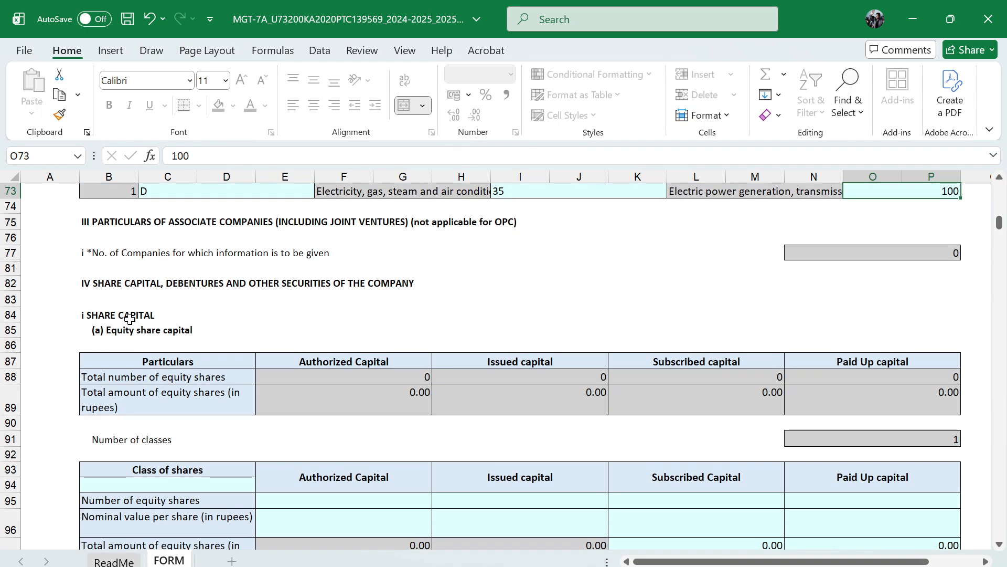
{"action": "scroll", "coordinate": [308, 344], "scroll_direction": "down", "scroll_amount": 1}
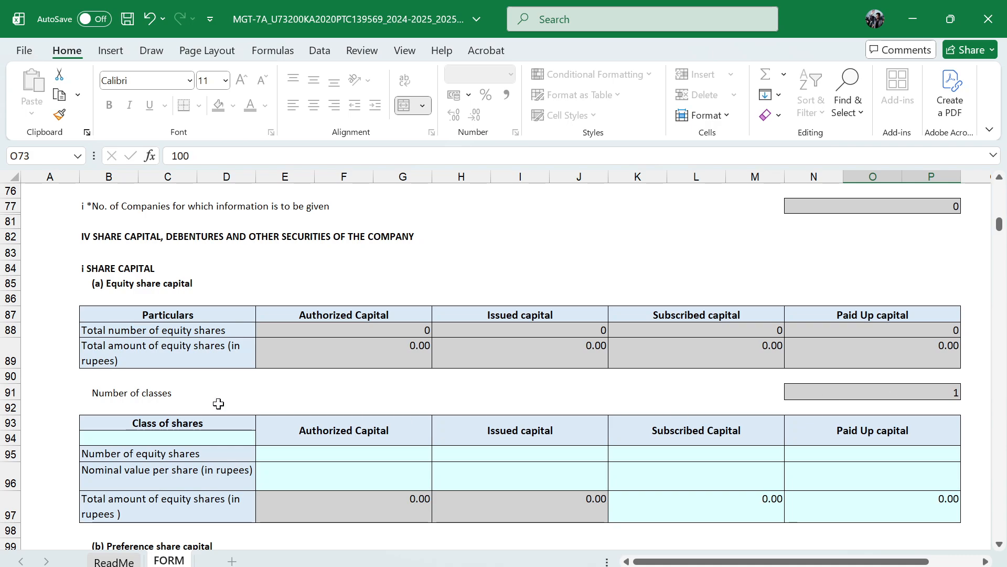
{"action": "scroll", "coordinate": [205, 403], "scroll_direction": "down", "scroll_amount": 1}
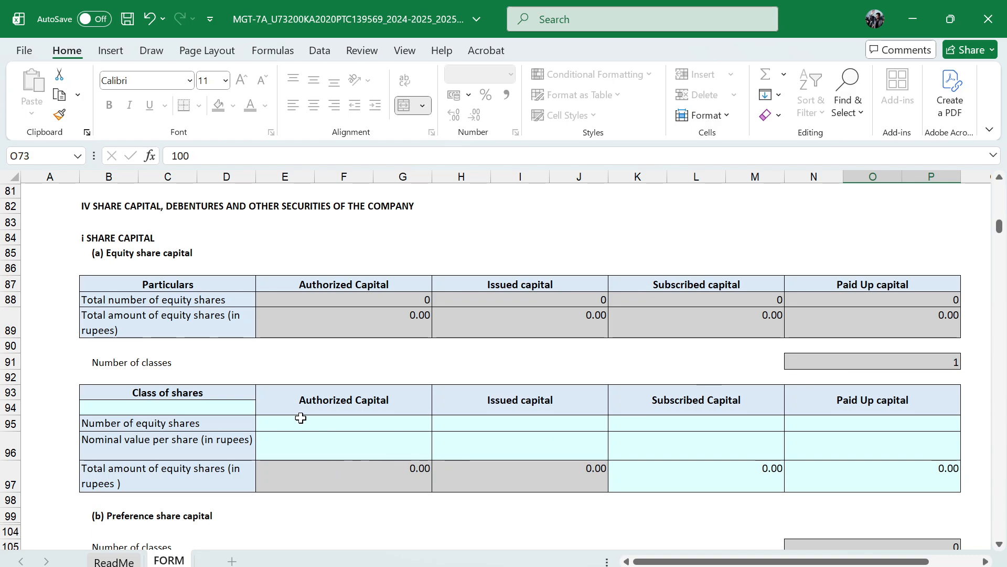
{"action": "left_click", "coordinate": [213, 405]}
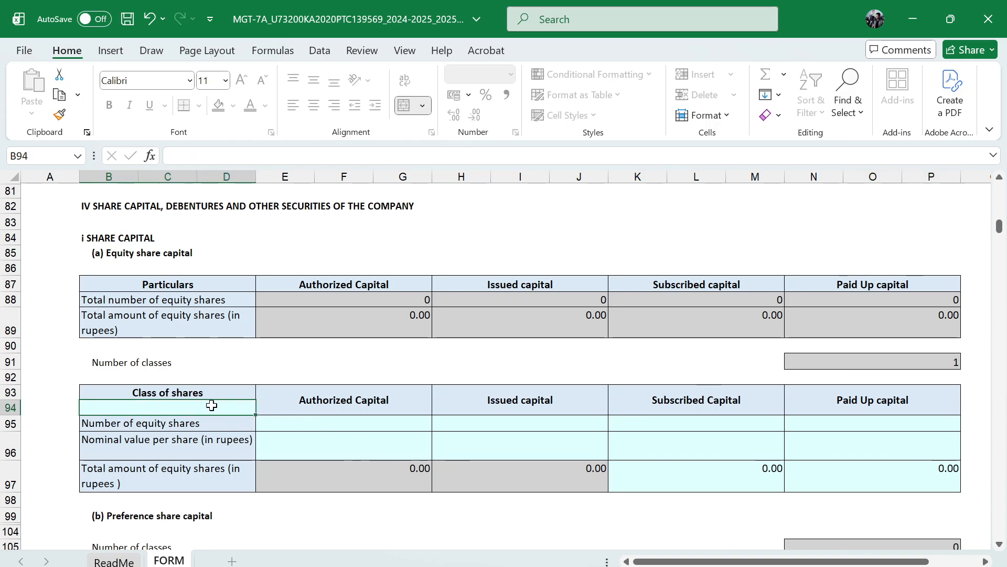
{"action": "type", "text": "Ordin"}
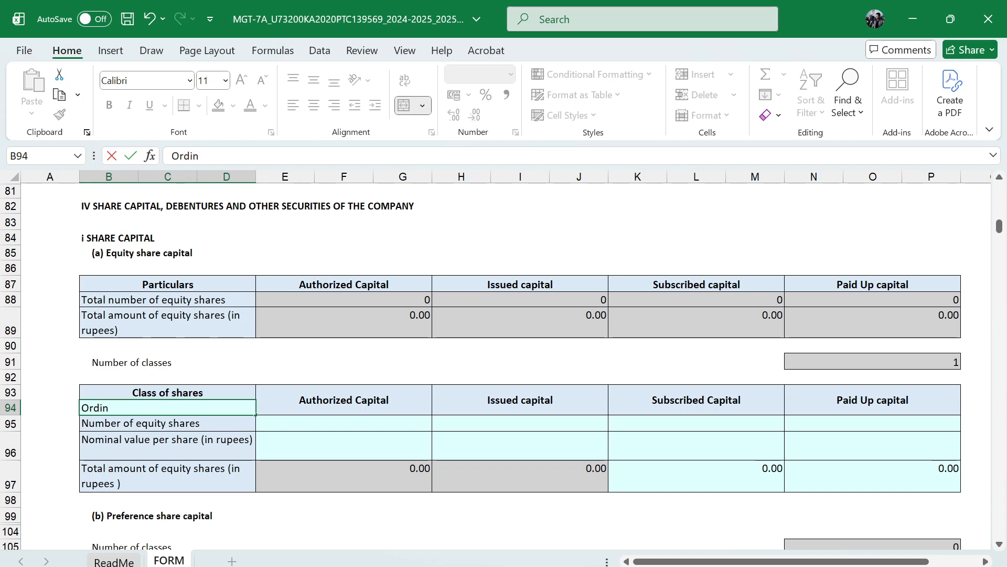
{"action": "type", "text": "ery"}
{"action": "key", "text": "Tab"}
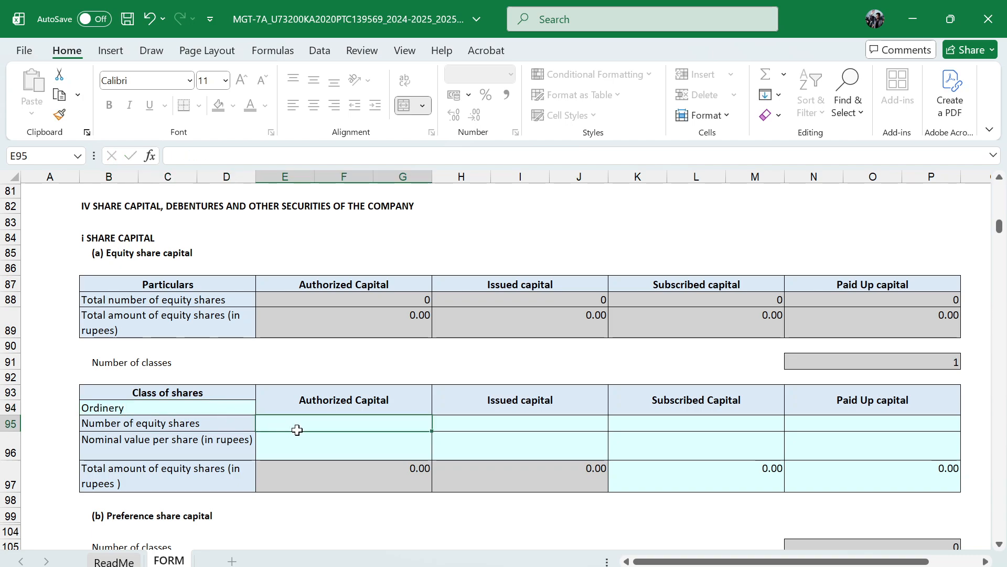
Set the number of equity shares under authorized capital to 10000 for the Ordinery class
{"action": "type", "text": "100000"}
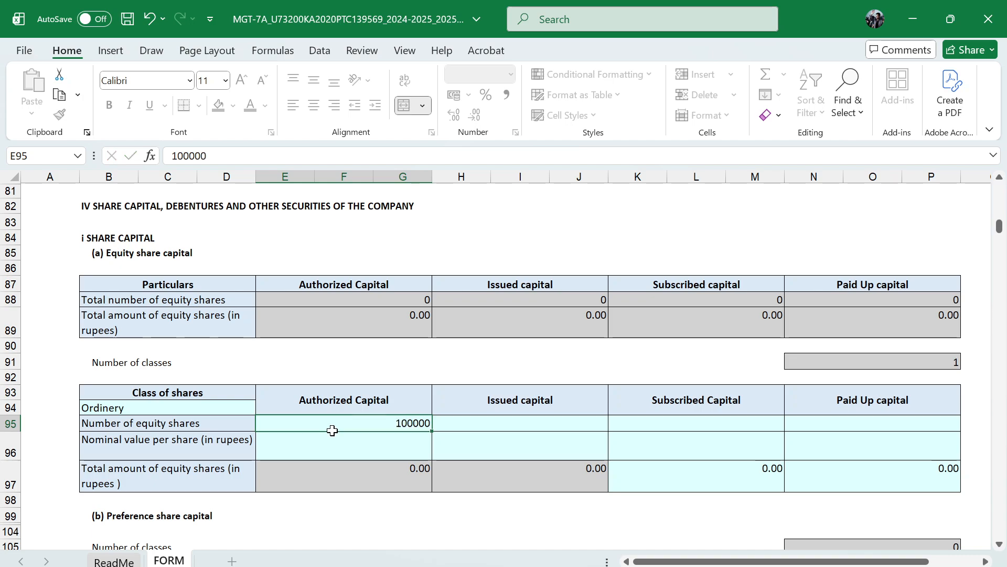
{"action": "key", "text": "Tab"}
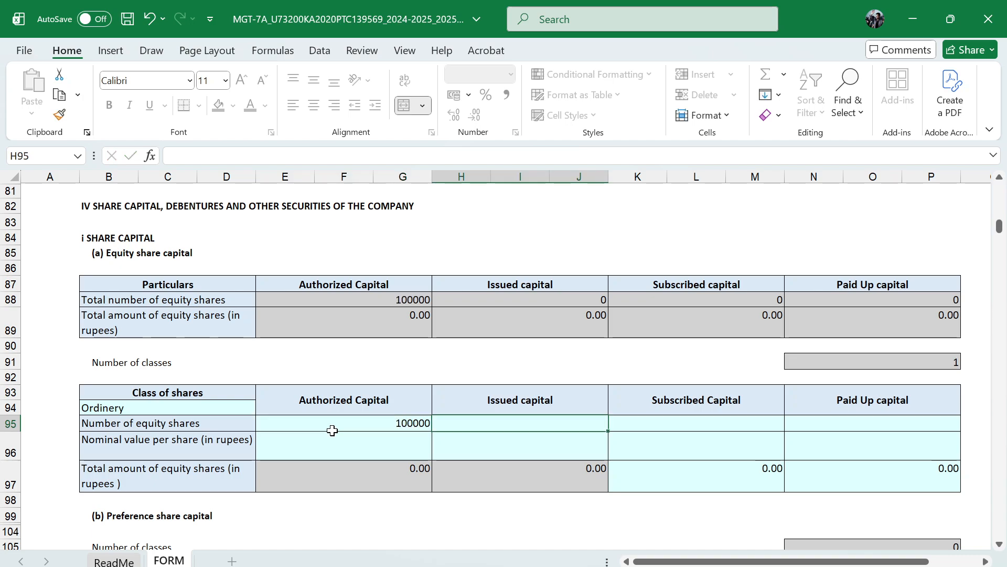
{"action": "left_click", "coordinate": [401, 426]}
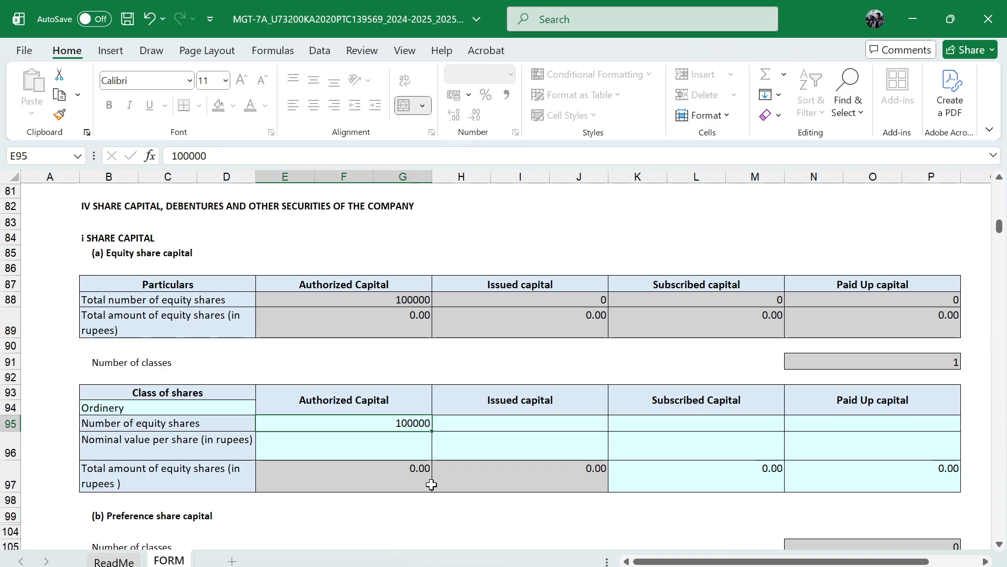
{"action": "key", "text": "BackSpace"}
{"action": "key", "text": "BackSpace"}
{"action": "key", "text": "BackSpace"}
{"action": "key", "text": "BackSpace"}
{"action": "type", "text": "000"}
{"action": "key", "text": "Tab"}
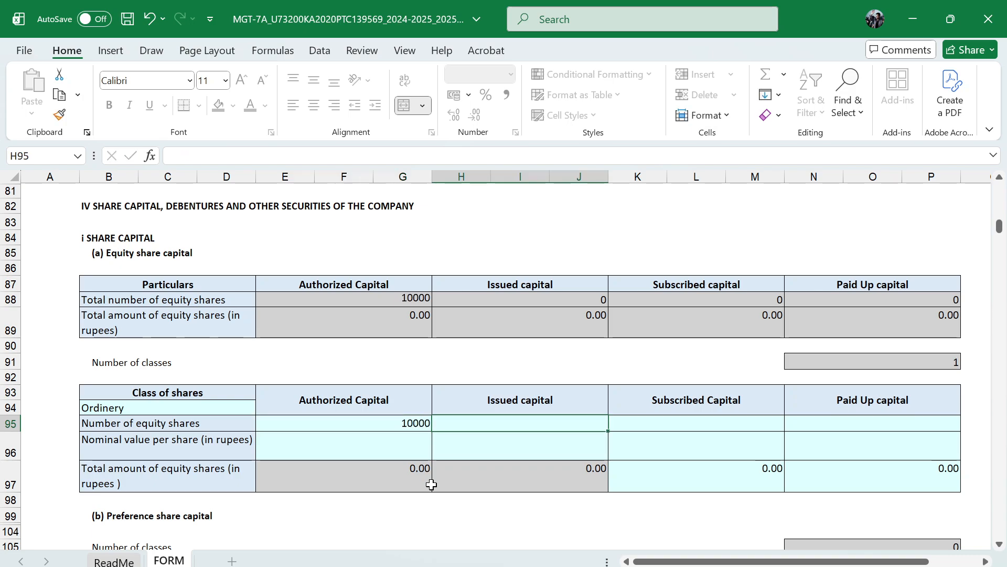
Enter 10000 as the number of equity shares for issued, subscribed and paid-up capital
{"action": "type", "text": "10000"}
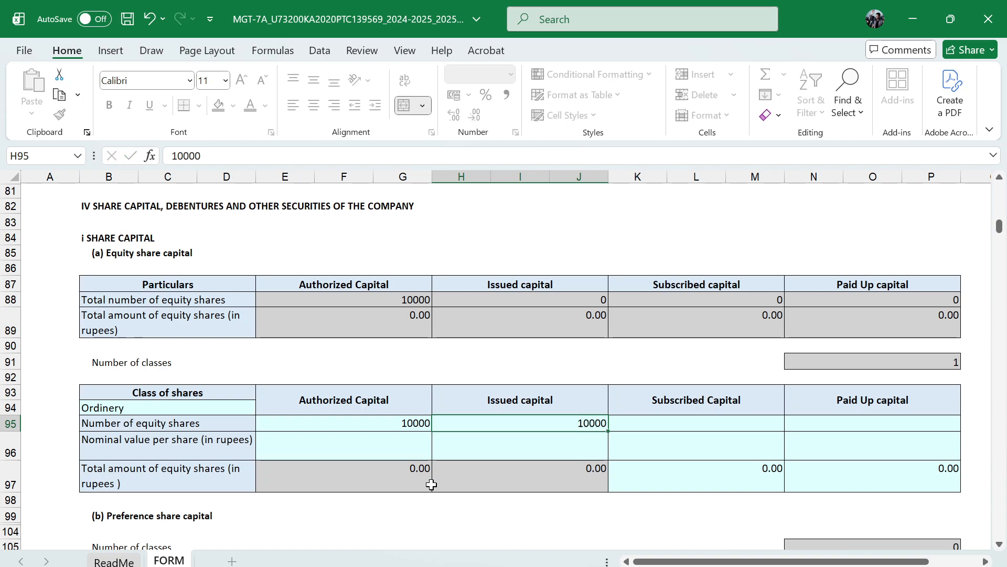
{"action": "key", "text": "Tab"}
{"action": "type", "text": "10000"}
{"action": "key", "text": "Tab"}
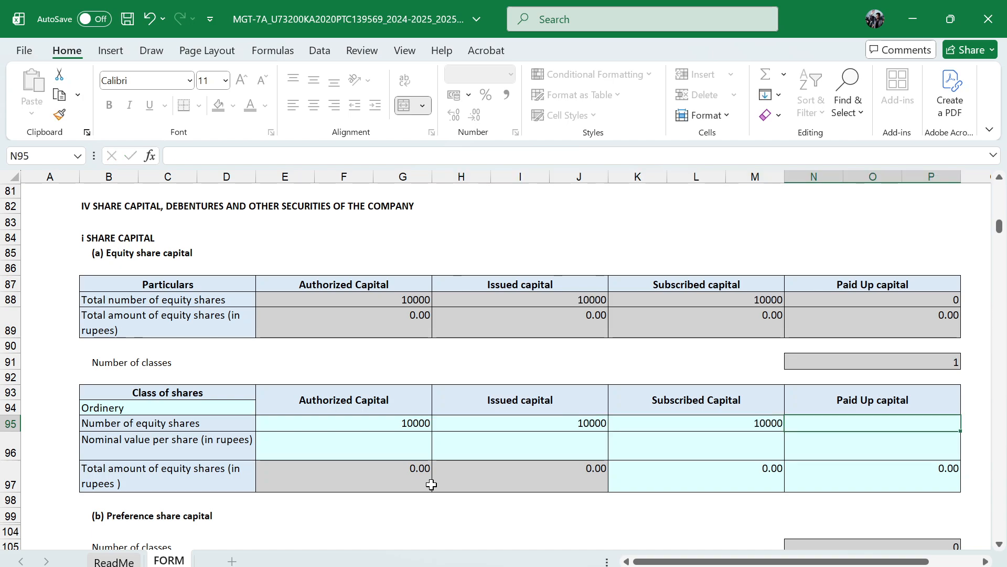
{"action": "type", "text": "10000"}
{"action": "key", "text": "Return"}
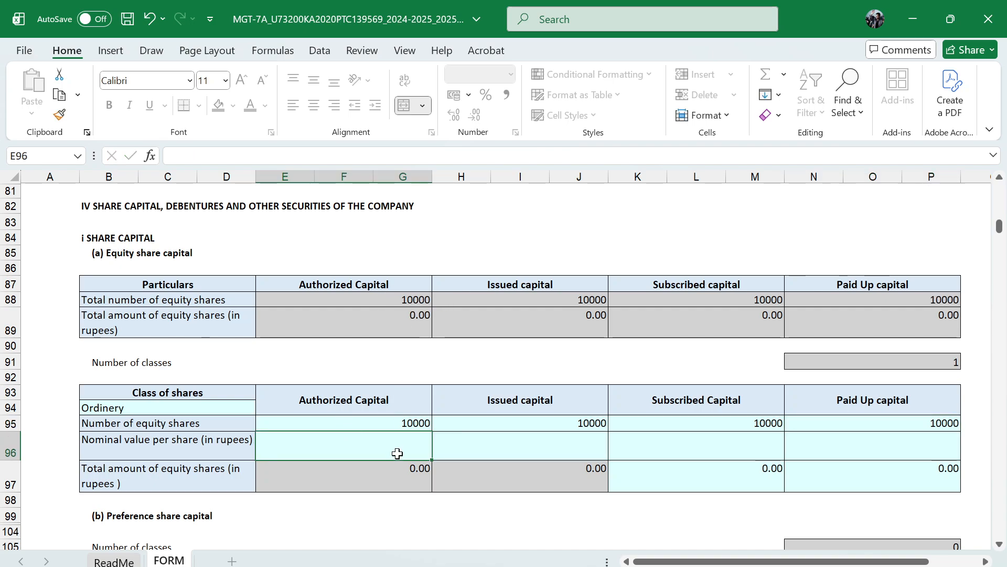
Enter a nominal value per share of 10 rupees for authorized, issued, subscribed and paid-up capital
{"action": "type", "text": "10"}
{"action": "key", "text": "Tab"}
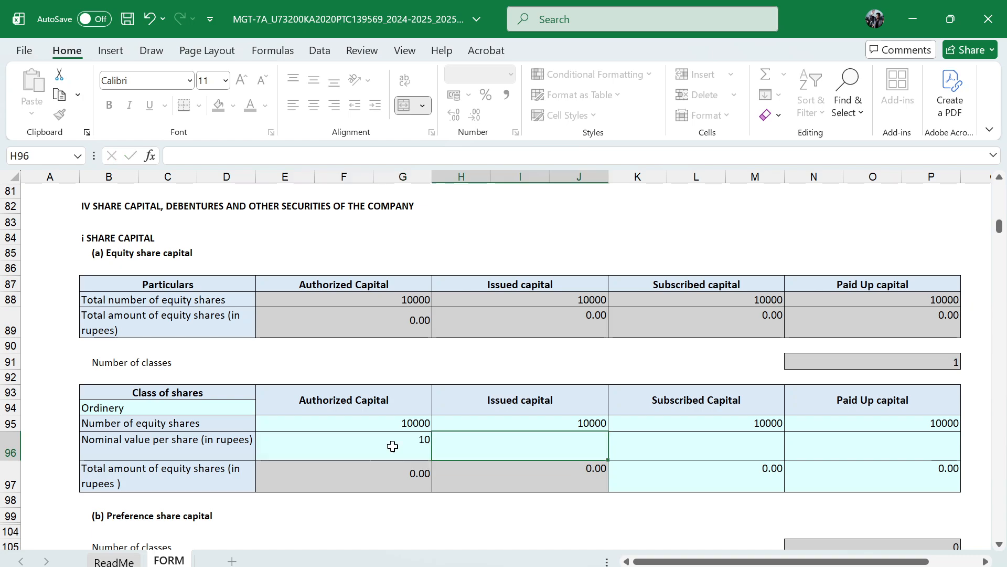
{"action": "type", "text": "10"}
{"action": "key", "text": "Tab"}
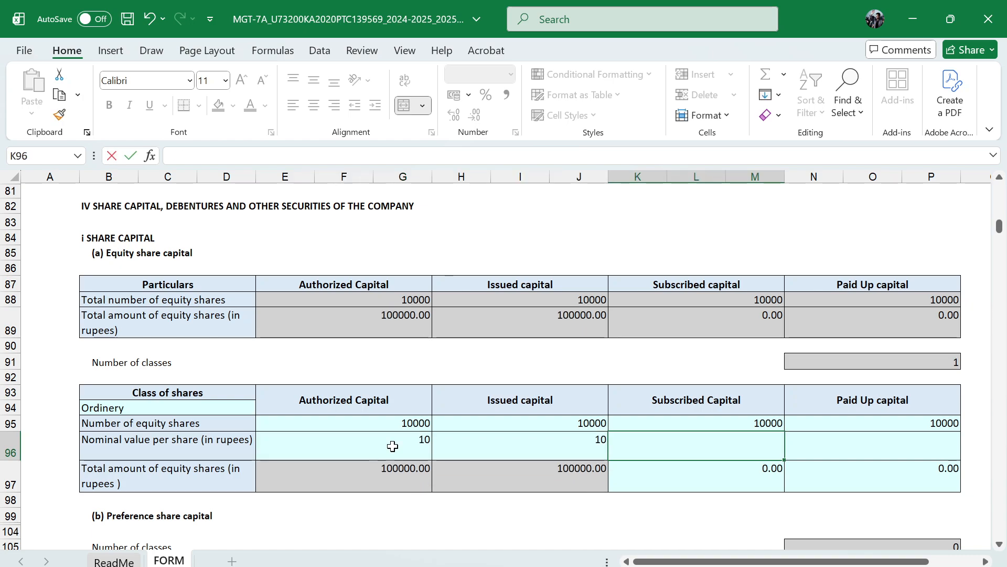
{"action": "type", "text": "10"}
{"action": "key", "text": "Tab"}
{"action": "type", "text": "10"}
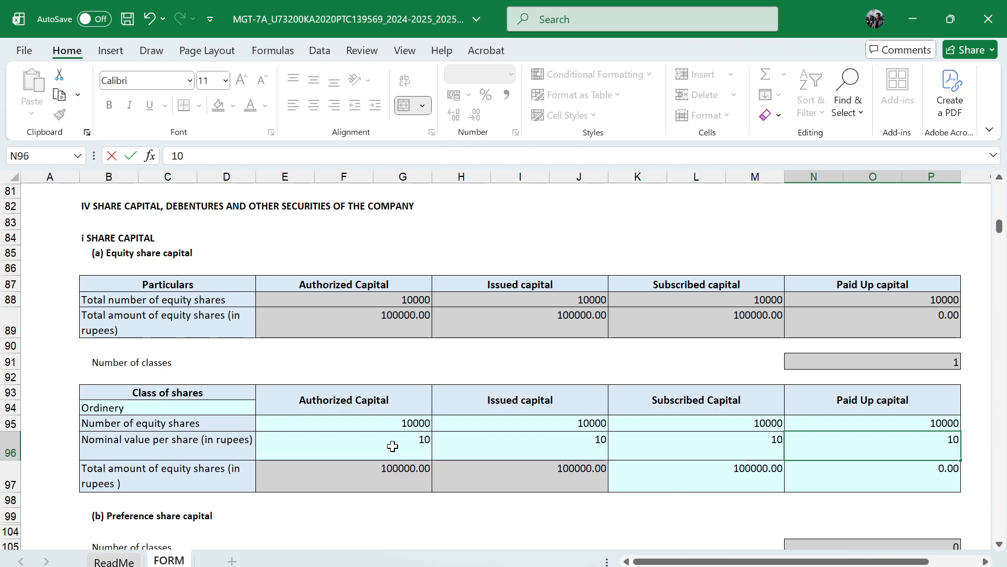
{"action": "type", "text": "1"}
{"action": "key", "text": "BackSpace"}
{"action": "key", "text": "Return"}
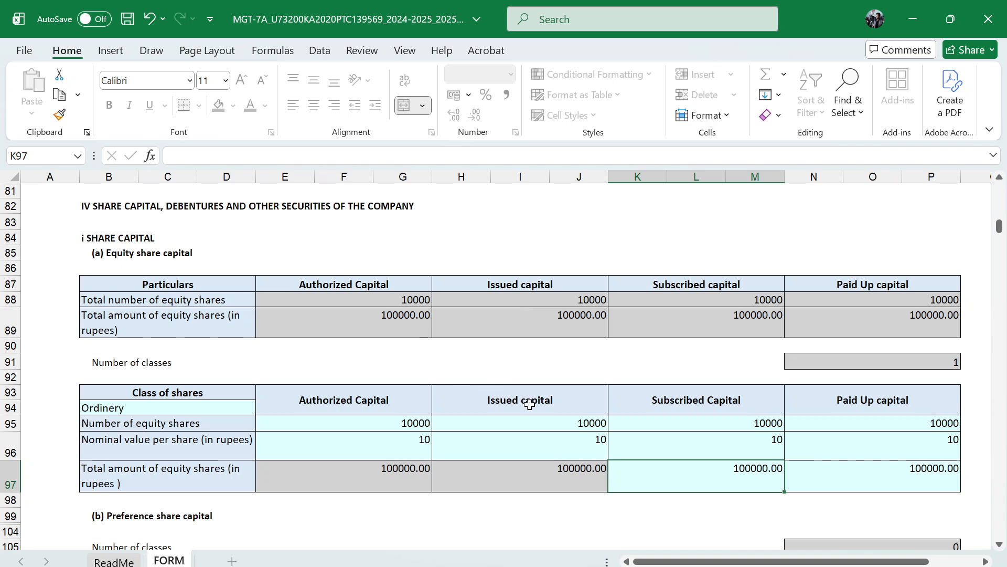
Enter 0 as the total amount of unclassified shares under authorized capital
{"action": "scroll", "coordinate": [531, 403], "scroll_direction": "down", "scroll_amount": 1}
{"action": "scroll", "coordinate": [533, 406], "scroll_direction": "down", "scroll_amount": 2}
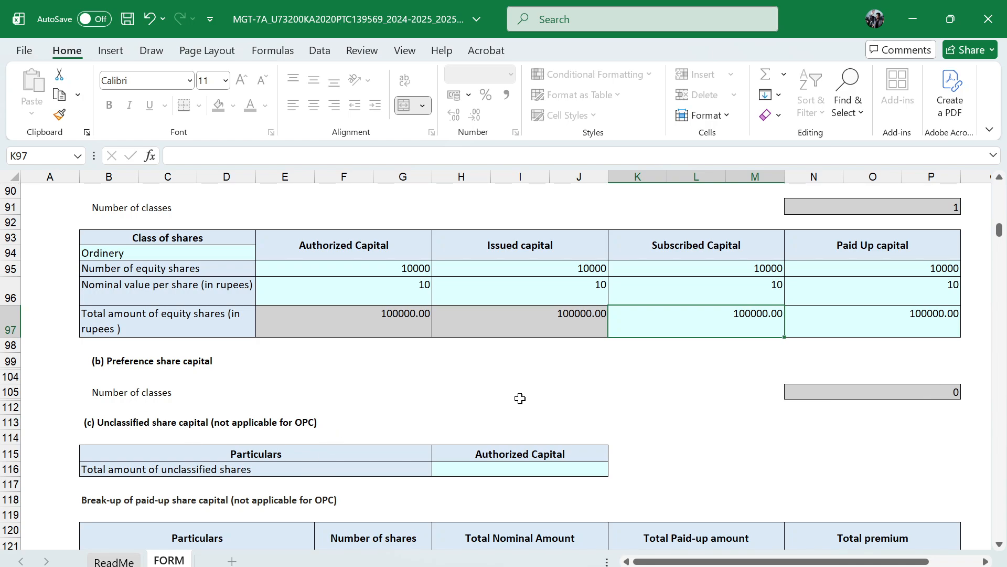
{"action": "scroll", "coordinate": [520, 398], "scroll_direction": "down", "scroll_amount": 2}
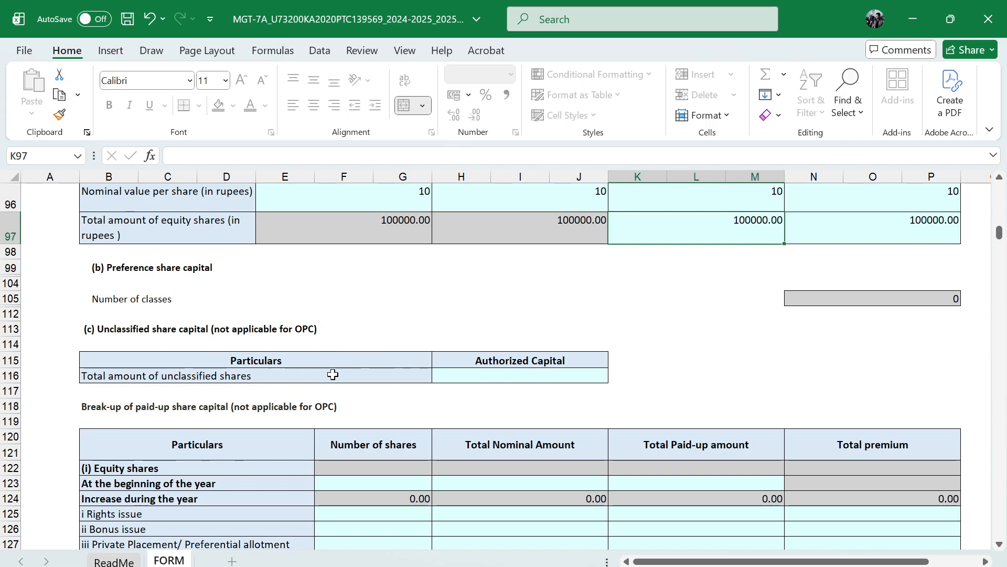
{"action": "left_click", "coordinate": [578, 371]}
{"action": "type", "text": "0"}
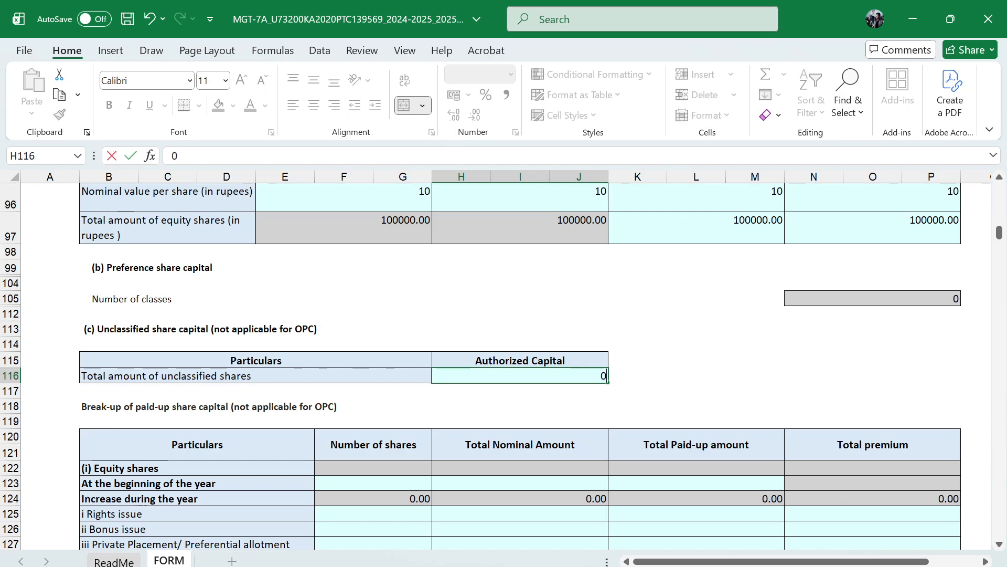
{"action": "key", "text": "ctrl+Return"}
Fill the equity shares' beginning-of-year row with 10000 shares, total nominal amount 100000 and total paid-up amount 100000
{"action": "scroll", "coordinate": [399, 350], "scroll_direction": "down", "scroll_amount": 2}
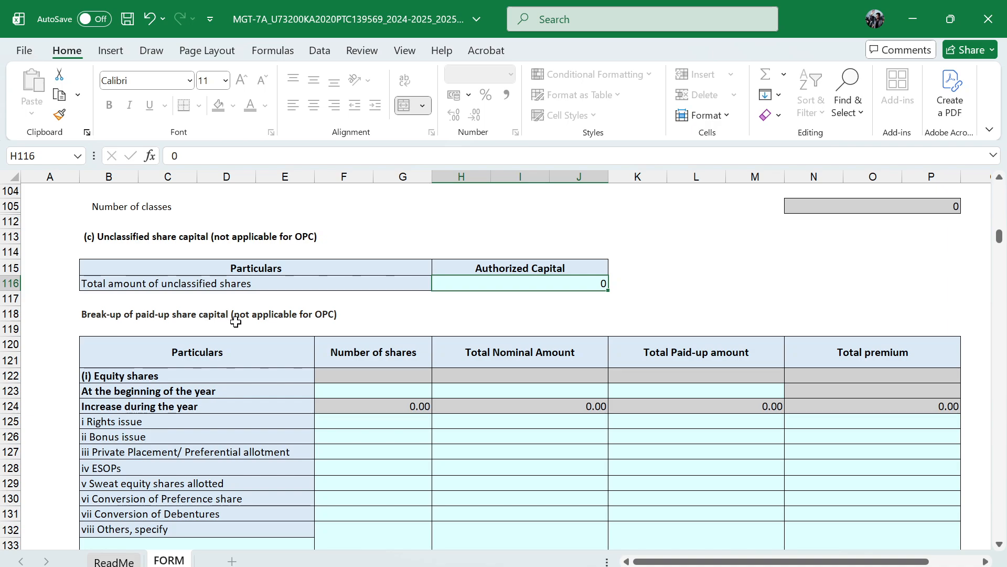
{"action": "scroll", "coordinate": [399, 362], "scroll_direction": "up", "scroll_amount": 7}
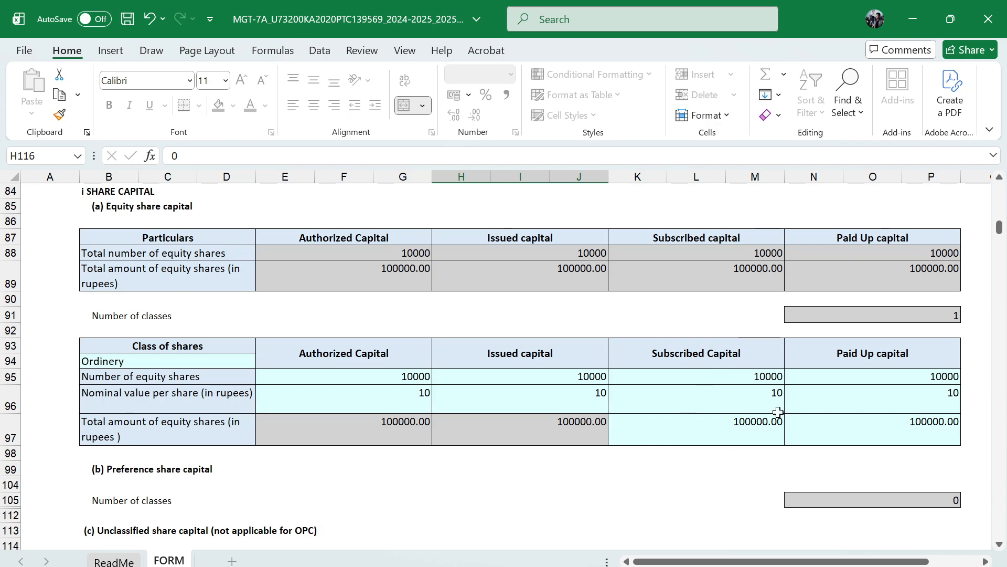
{"action": "scroll", "coordinate": [524, 456], "scroll_direction": "down", "scroll_amount": 7}
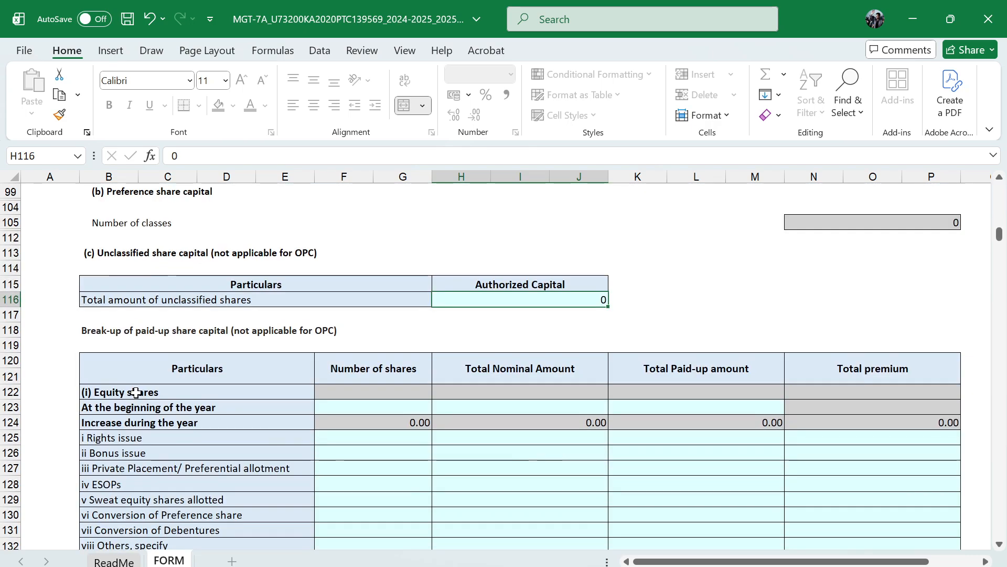
{"action": "left_click", "coordinate": [420, 407]}
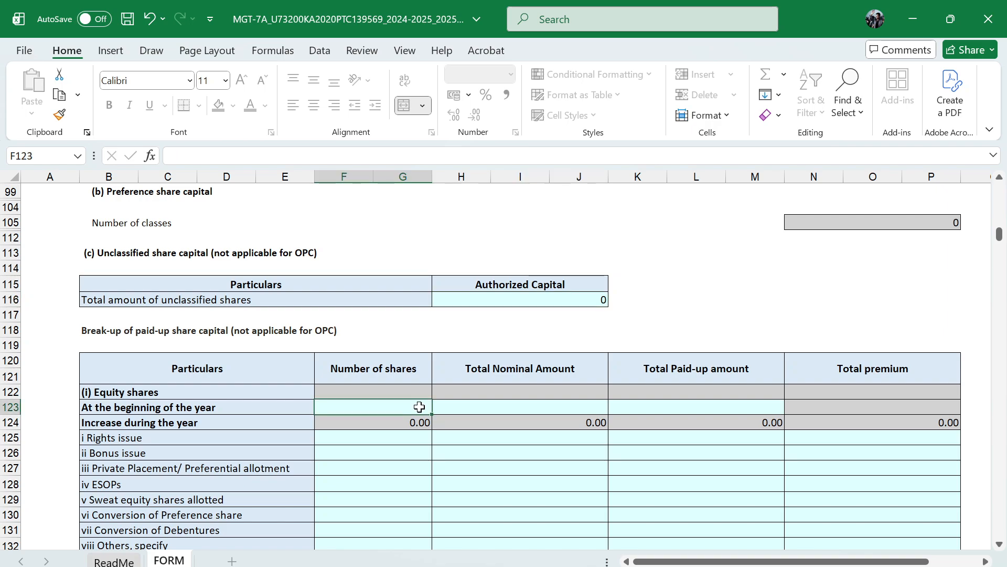
{"action": "type", "text": "10000"}
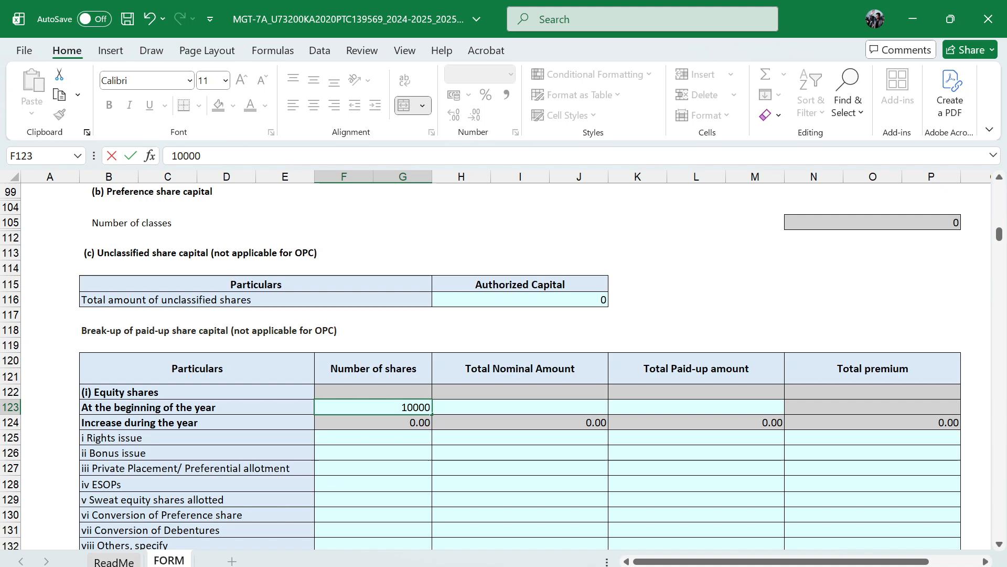
{"action": "key", "text": "Tab"}
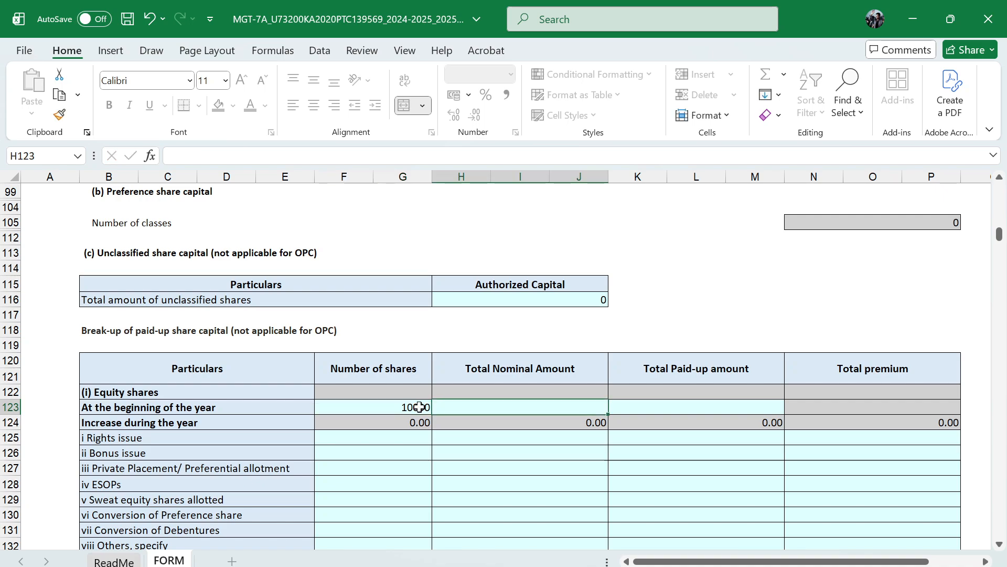
{"action": "type", "text": "100000"}
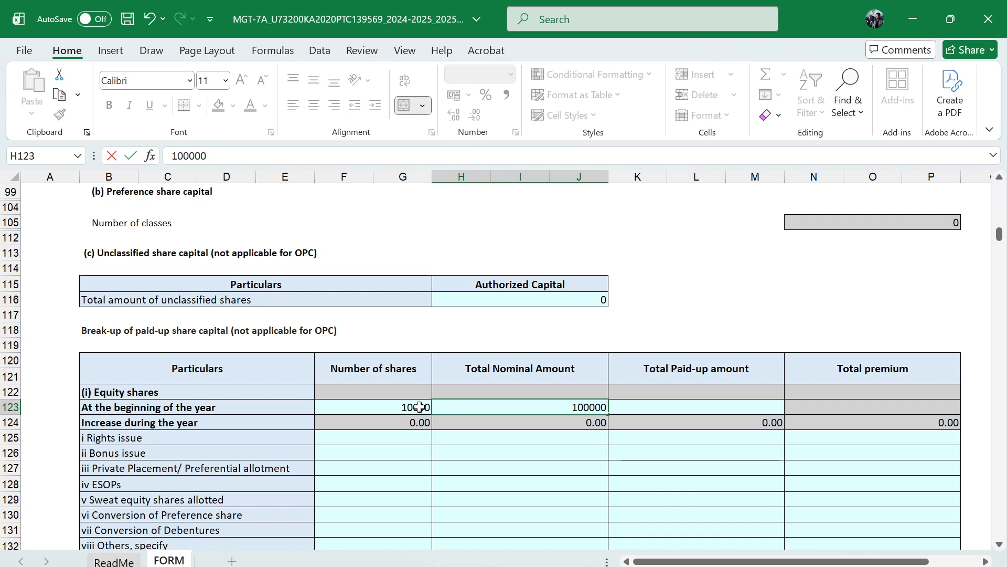
{"action": "key", "text": "Caps_Lock"}
{"action": "key", "text": "Caps_Lock"}
{"action": "key", "text": "Tab"}
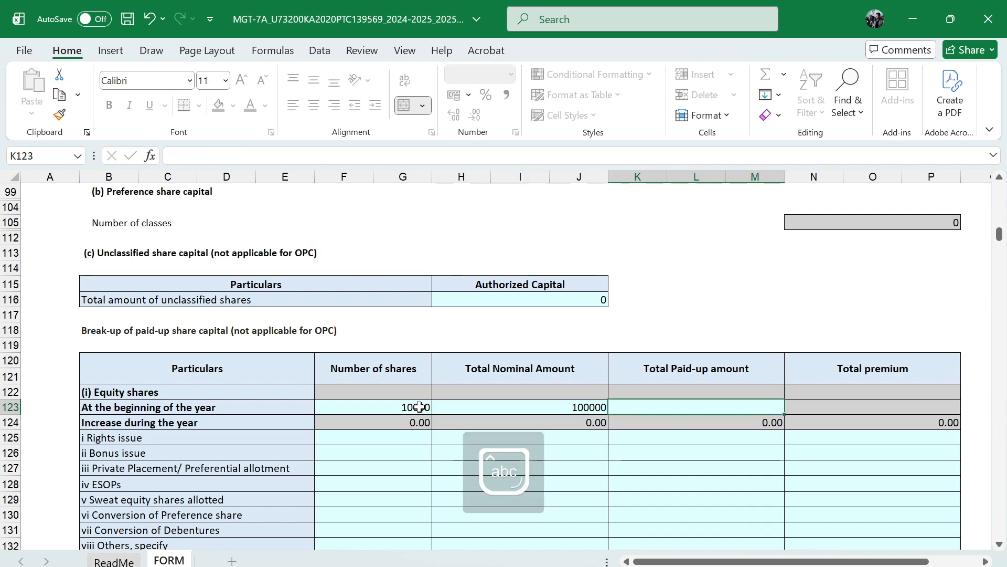
{"action": "type", "text": "100000"}
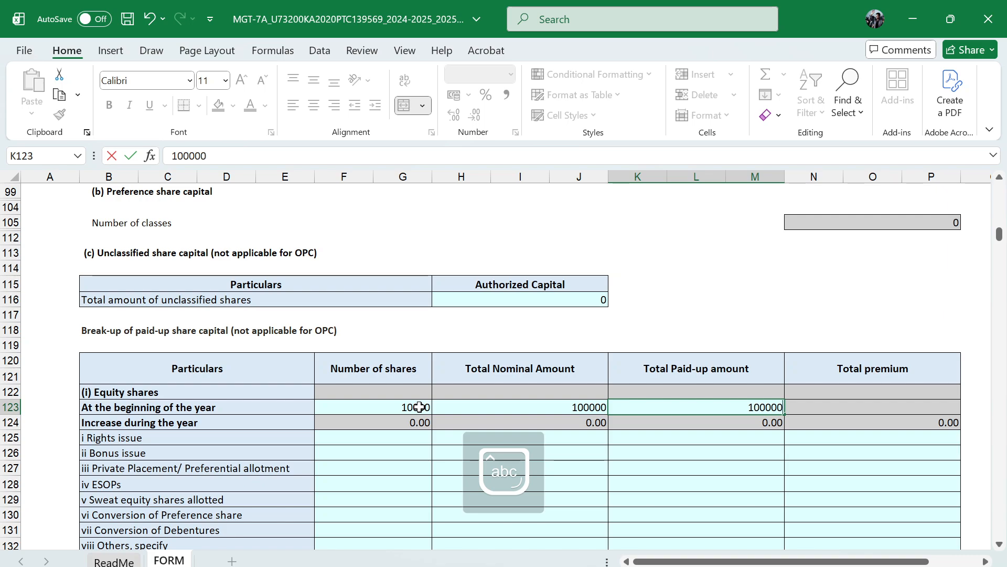
{"action": "key", "text": "Caps_Lock"}
{"action": "key", "text": "Caps_Lock"}
{"action": "key", "text": "Return"}
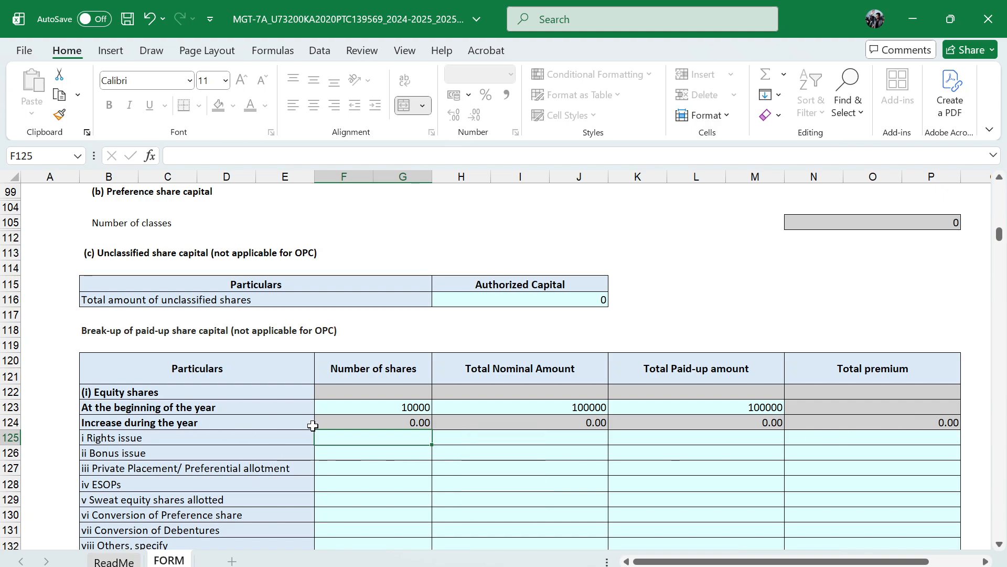
Set the number of shares for the rights issue to 0 in the equity share break-up
{"action": "scroll", "coordinate": [315, 441], "scroll_direction": "down", "scroll_amount": 1}
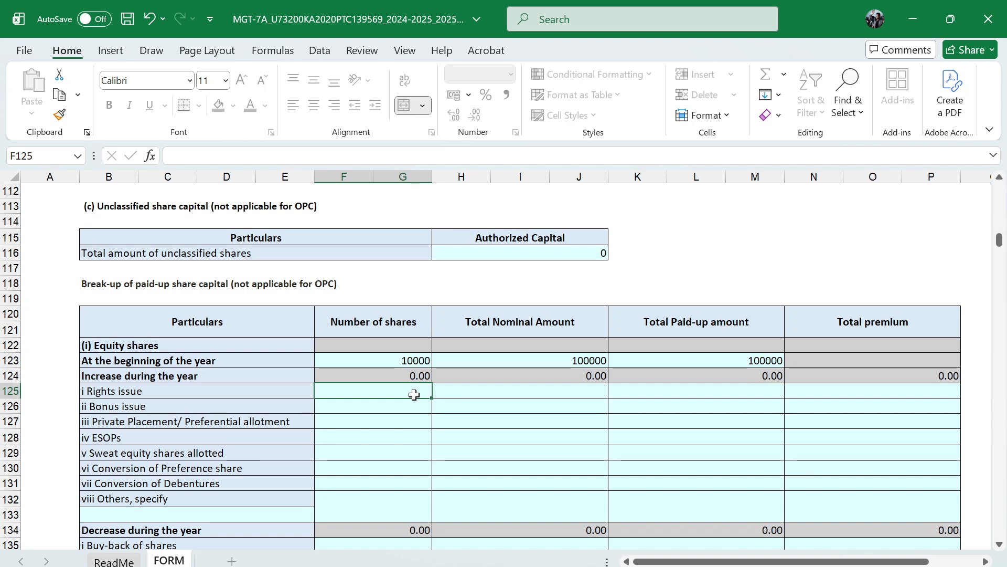
{"action": "type", "text": "1000"}
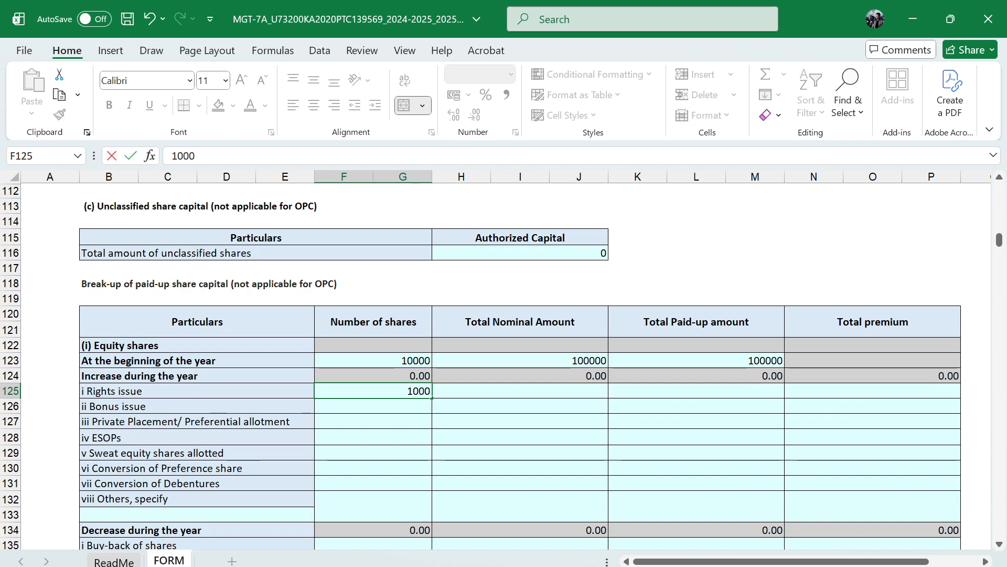
{"action": "key", "text": "Tab"}
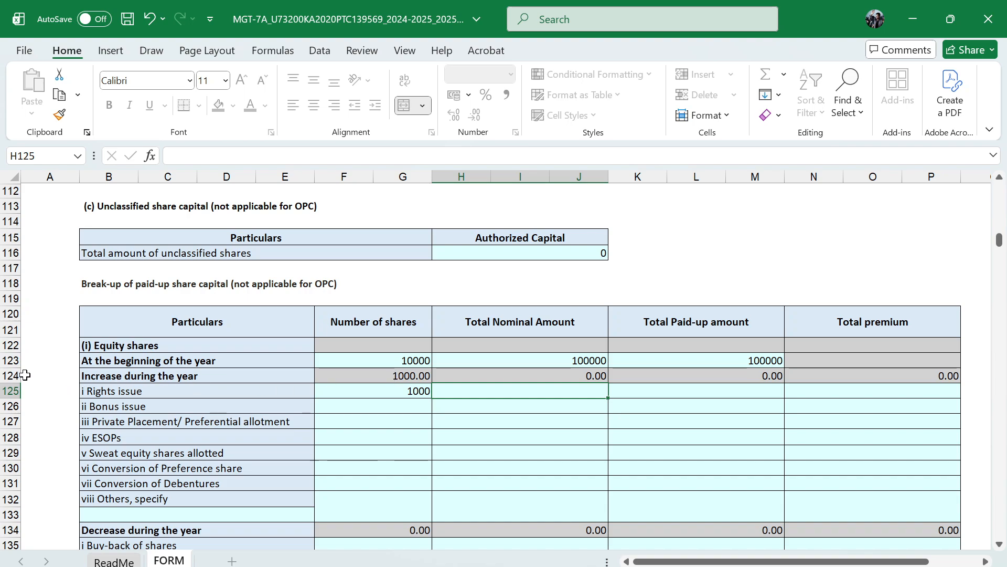
{"action": "left_click", "coordinate": [331, 391]}
{"action": "type", "text": "0"}
{"action": "key", "text": "Tab"}
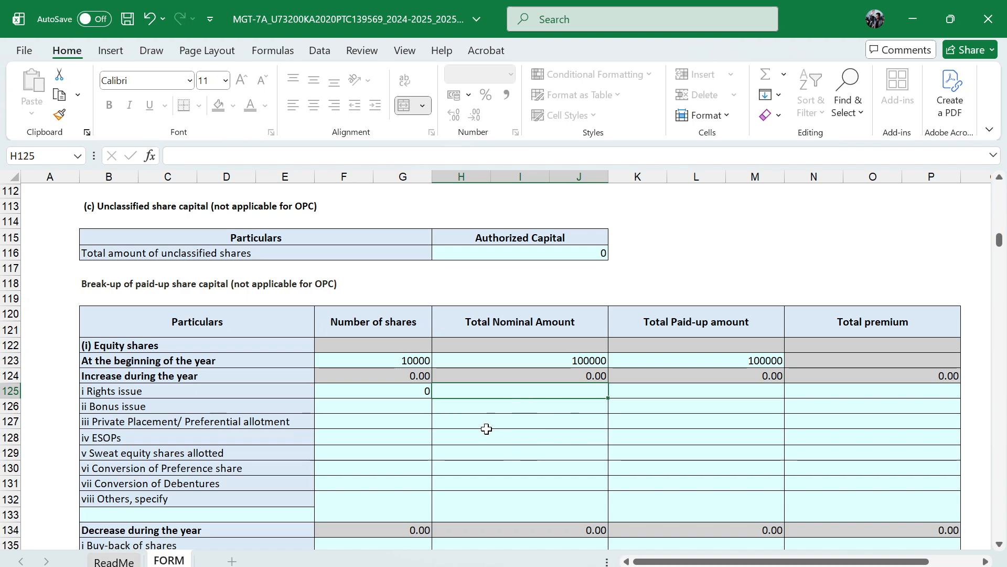
Enter 0 for the bonus issue's number of shares, total nominal amount, total paid-up amount and total premium
{"action": "left_click", "coordinate": [430, 412]}
{"action": "type", "text": "0"}
{"action": "key", "text": "Tab"}
{"action": "type", "text": "0"}
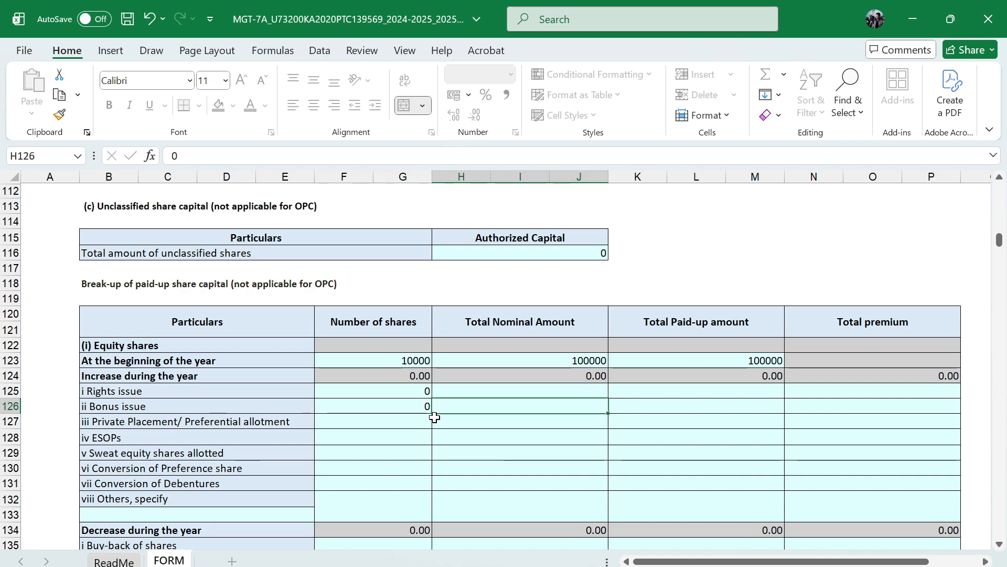
{"action": "key", "text": "Tab"}
{"action": "type", "text": "0"}
{"action": "key", "text": "Tab"}
{"action": "type", "text": "0"}
{"action": "key", "text": "Return"}
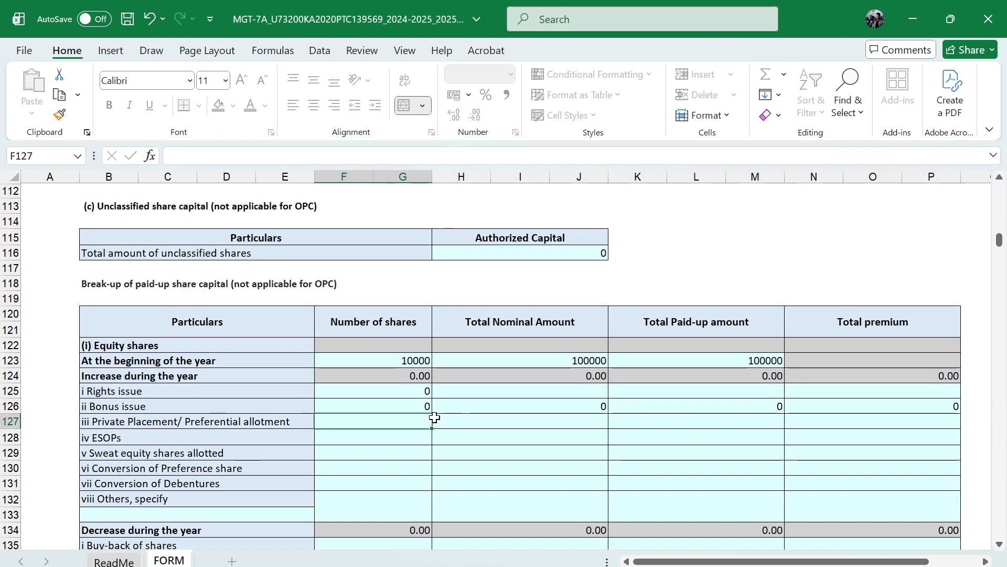
Enter 0 in all four columns of the equity shares' private placement/preferential allotment and ESOPs rows
{"action": "type", "text": "0\t0"}
{"action": "key", "text": "Tab"}
{"action": "type", "text": "0"}
{"action": "key", "text": "Tab"}
{"action": "type", "text": "0"}
{"action": "key", "text": "Return"}
{"action": "type", "text": "0\t0"}
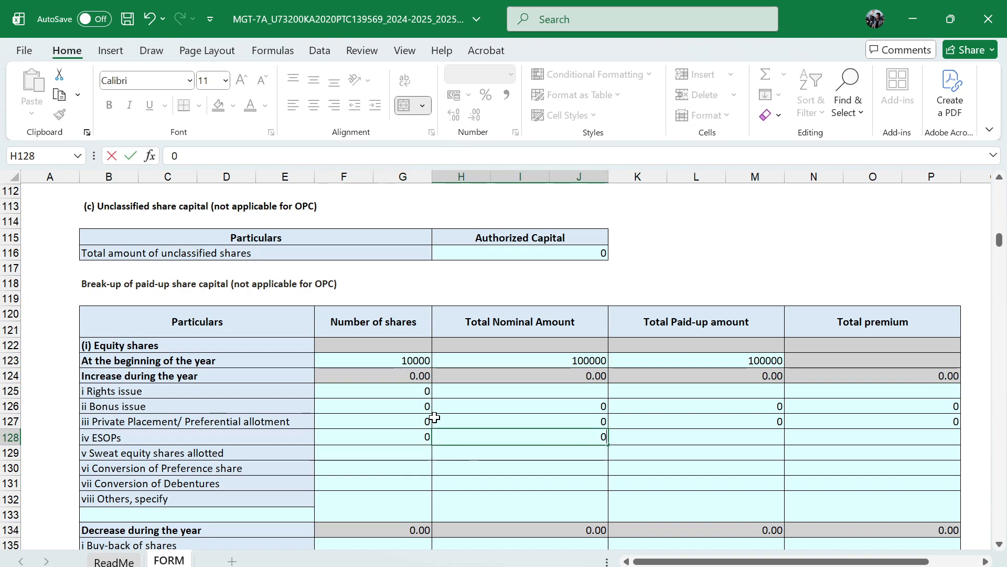
Enter 0 for the sweat equity shares' number, total nominal amount, total paid-up amount and total premium
{"action": "key", "text": "Tab"}
{"action": "type", "text": "0\t0"}
{"action": "key", "text": "Return"}
{"action": "type", "text": "0\t0"}
{"action": "key", "text": "Tab"}
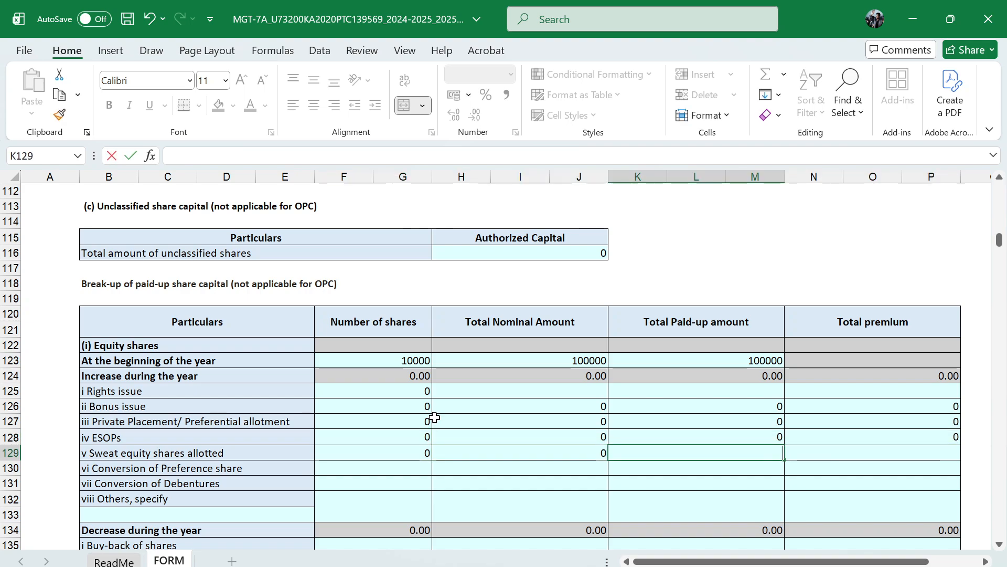
{"action": "type", "text": "0"}
Fill the equity section's conversion of preference share row with 0 in all four columns
{"action": "key", "text": "Tab"}
{"action": "type", "text": "0"}
{"action": "key", "text": "Return"}
{"action": "type", "text": "0\t0"}
{"action": "key", "text": "Tab"}
{"action": "type", "text": "0"}
Fill the equity section's conversion of debentures row with 0 in all four columns
{"action": "key", "text": "Tab"}
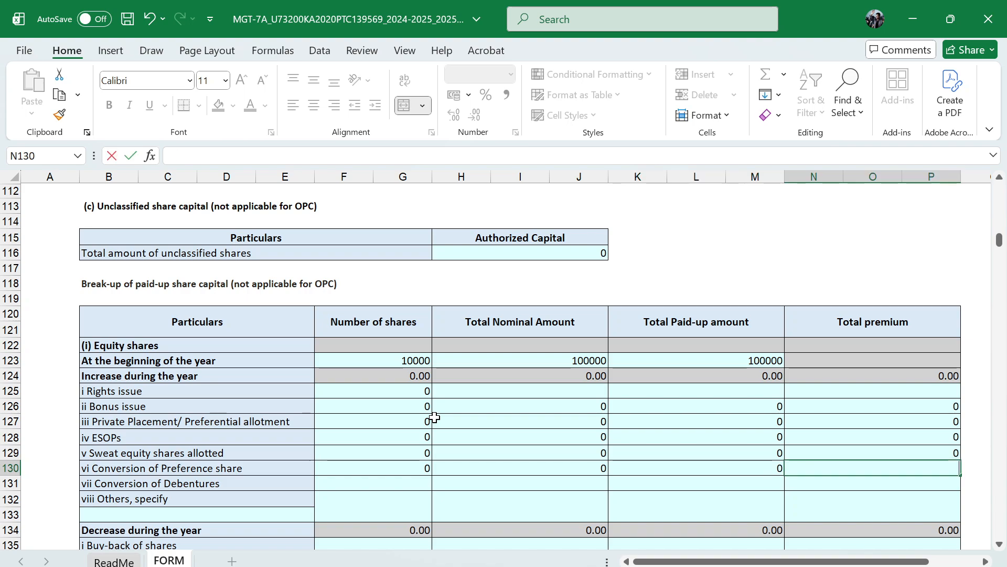
{"action": "type", "text": "0"}
{"action": "key", "text": "Return"}
{"action": "type", "text": "0"}
{"action": "key", "text": "Tab"}
{"action": "type", "text": "0"}
Enter 0 in all four columns for other increases in equity shares during the year
{"action": "key", "text": "Tab"}
{"action": "type", "text": "0\t0"}
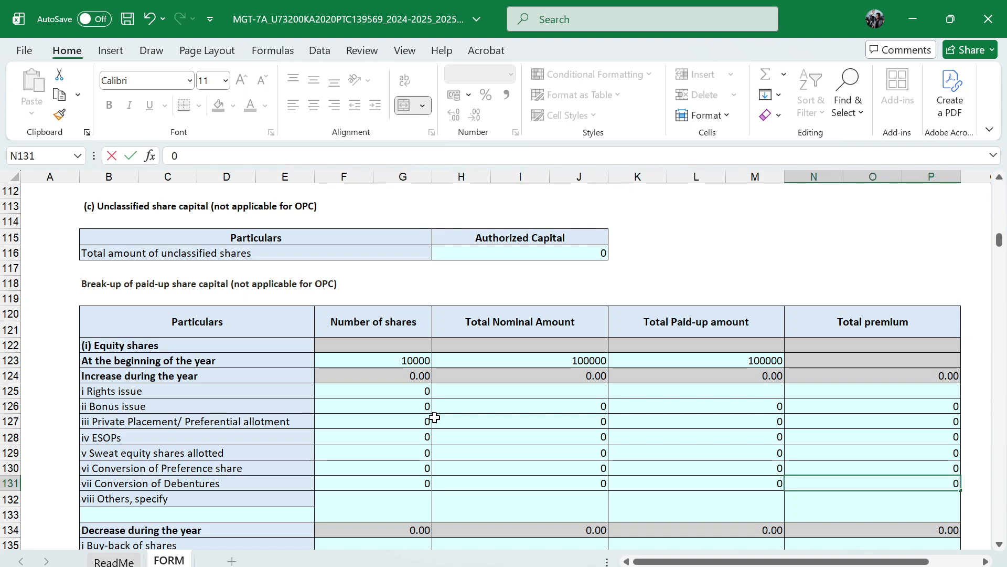
{"action": "key", "text": "Return"}
{"action": "type", "text": "0\t0\t0"}
{"action": "key", "text": "Tab"}
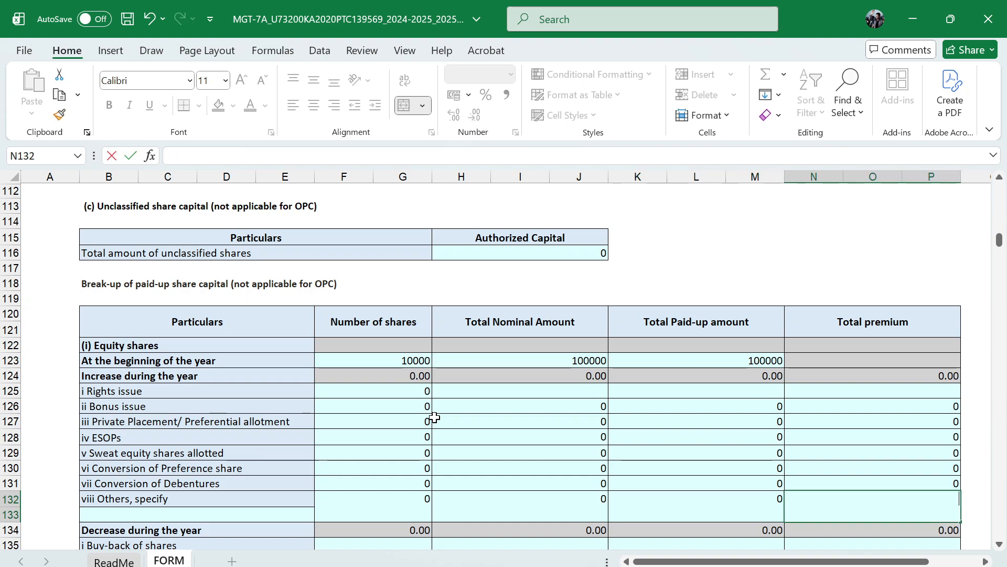
{"action": "type", "text": "0"}
Complete the rights issue row with 0 for total nominal amount, total paid-up amount and total premium
{"action": "left_click", "coordinate": [536, 397]}
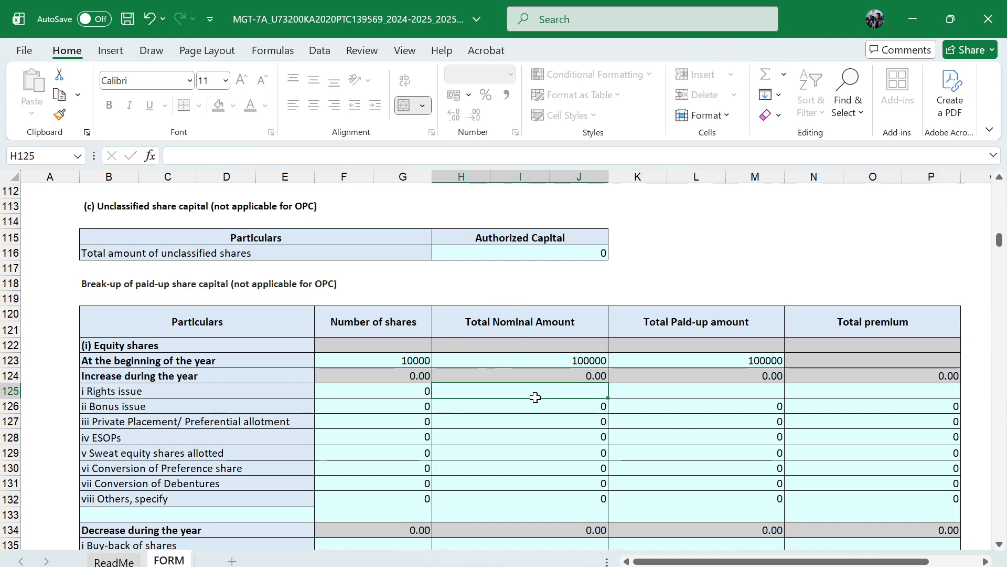
{"action": "type", "text": "0\t0\t0"}
{"action": "key", "text": "Return"}
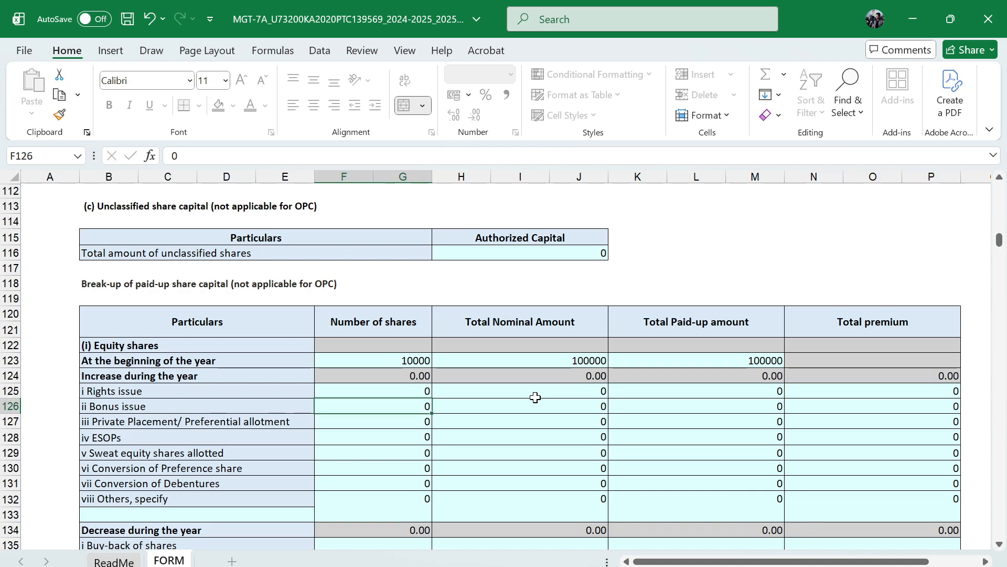
Enter 0 in all four columns for buy-back of shares and shares forfeited under the equity shares' decrease during the year
{"action": "scroll", "coordinate": [536, 397], "scroll_direction": "down", "scroll_amount": 3}
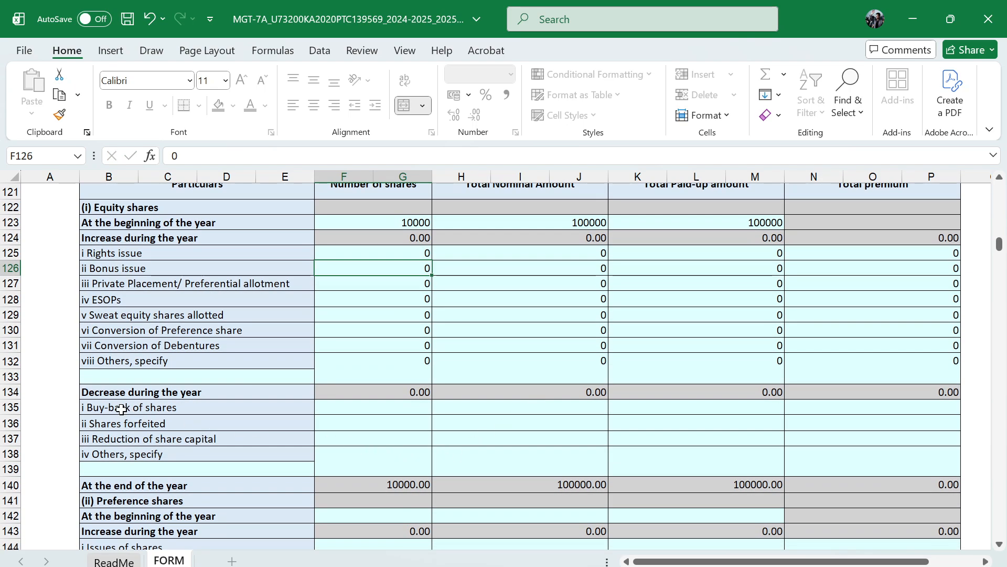
{"action": "left_click", "coordinate": [393, 412]}
{"action": "scroll", "coordinate": [393, 411], "scroll_direction": "down", "scroll_amount": 2}
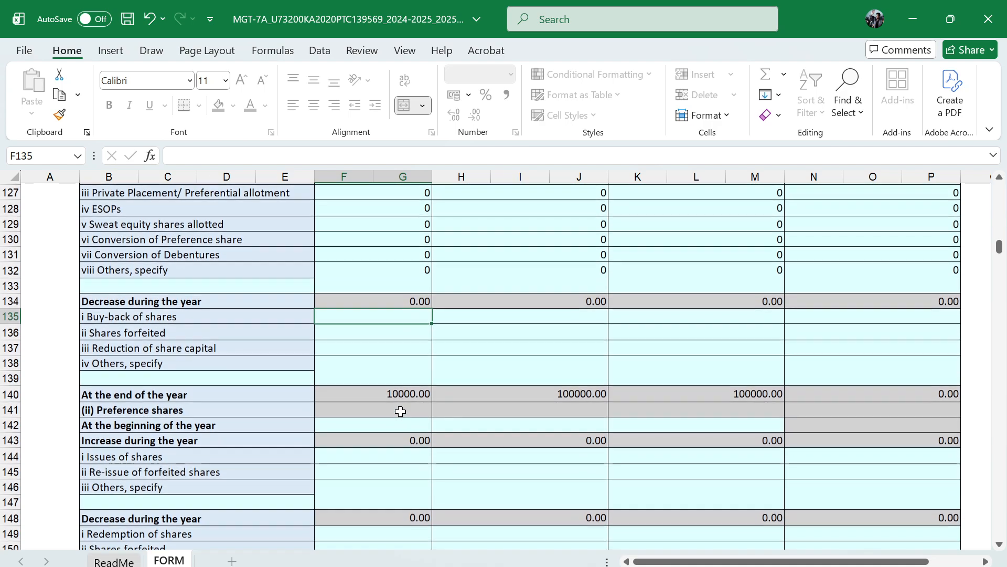
{"action": "type", "text": "0\t0\t0\t0"}
{"action": "key", "text": "Return"}
{"action": "type", "text": "0"}
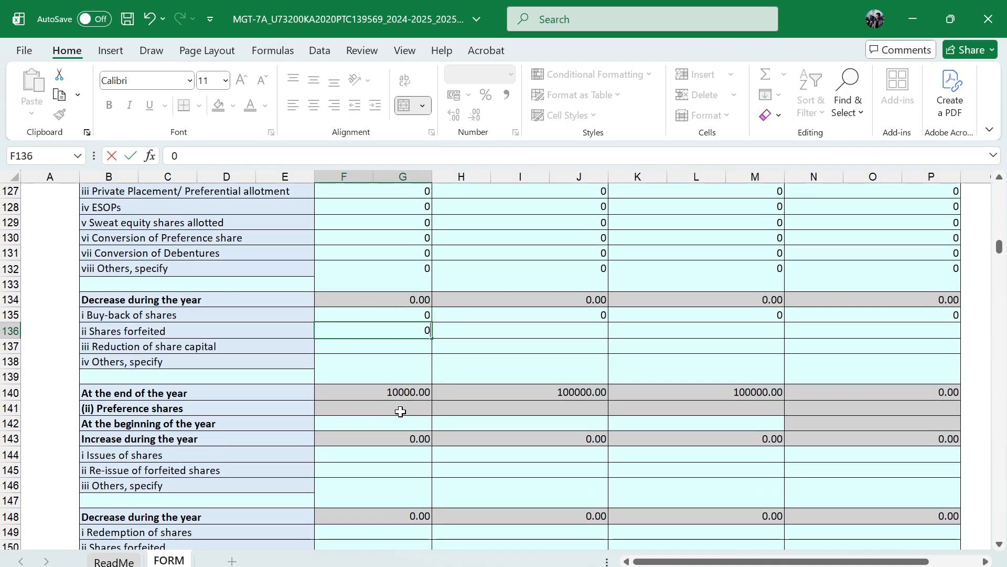
{"action": "type", "text": "\t0\t0\t0"}
{"action": "key", "text": "Return"}
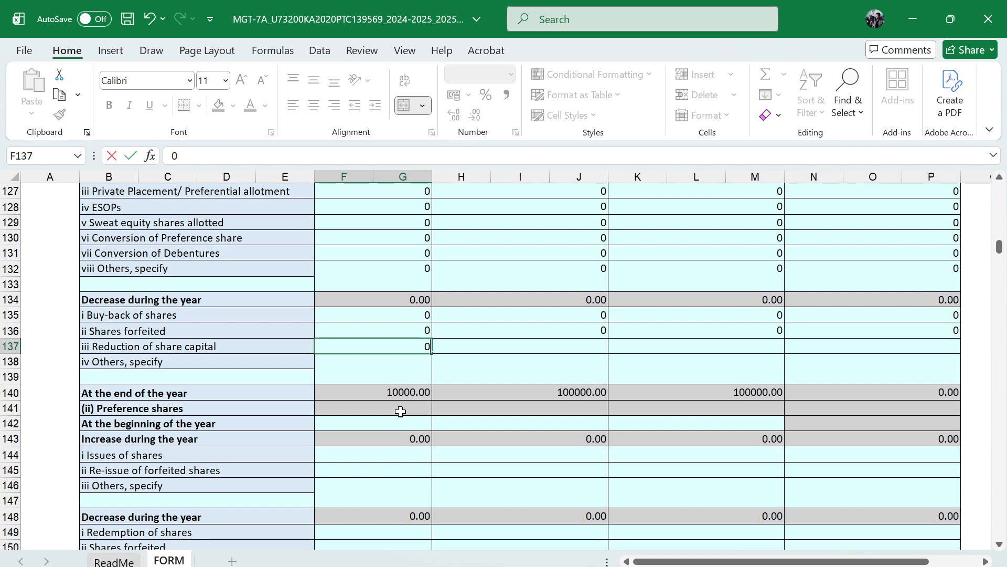
{"action": "type", "text": "0\t0\t0\t0"}
Enter 0 in all four columns for reduction of share capital and others under the equity shares' decrease during the year
{"action": "key", "text": "Return"}
{"action": "type", "text": "0\t0\t0"}
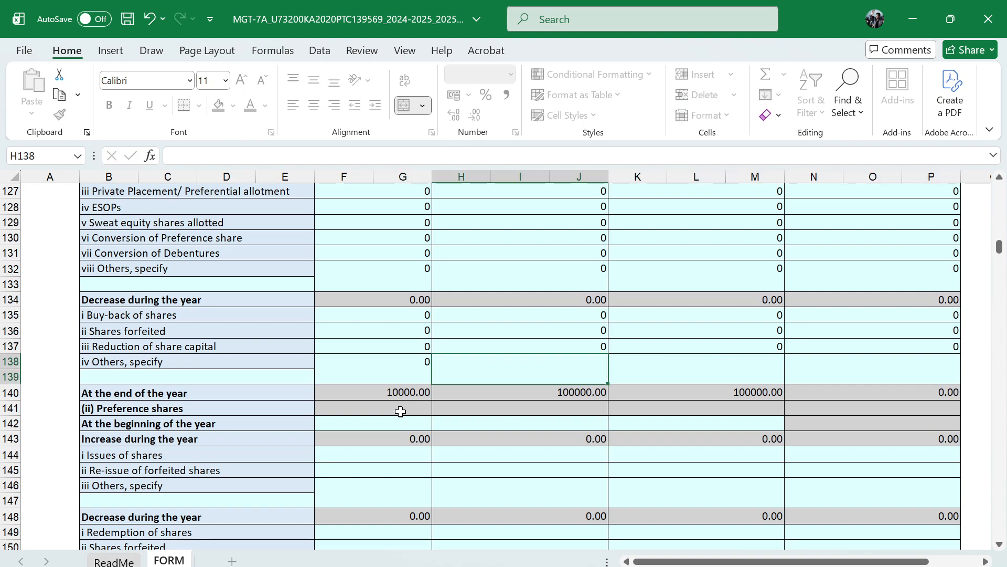
{"action": "key", "text": "Tab"}
{"action": "type", "text": "0"}
{"action": "key", "text": "Tab"}
{"action": "key", "text": "Tab"}
{"action": "key", "text": "Tab"}
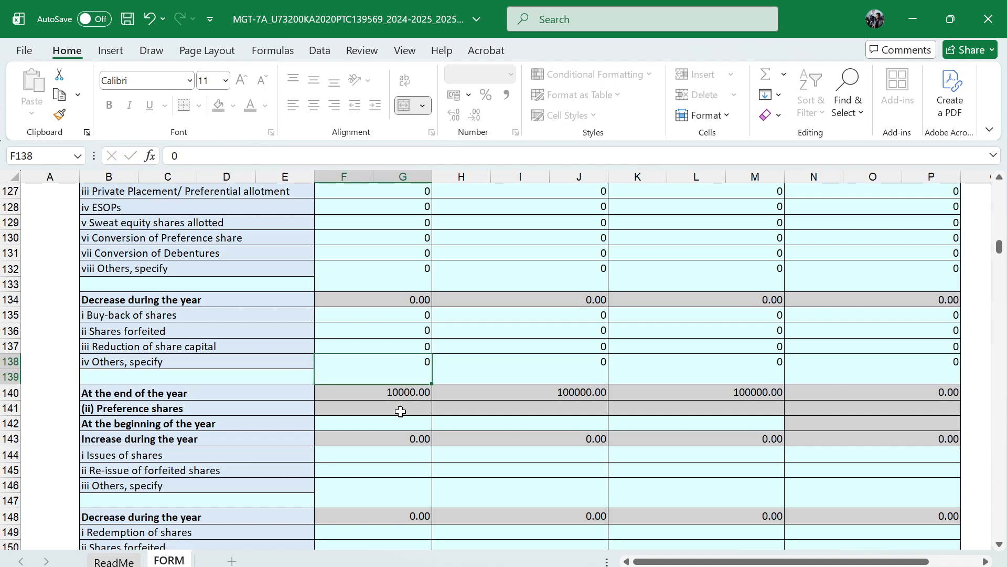
Set the preference shares' beginning-of-year number of shares, total nominal amount and total paid-up amount to 0
{"action": "scroll", "coordinate": [367, 413], "scroll_direction": "down", "scroll_amount": 2}
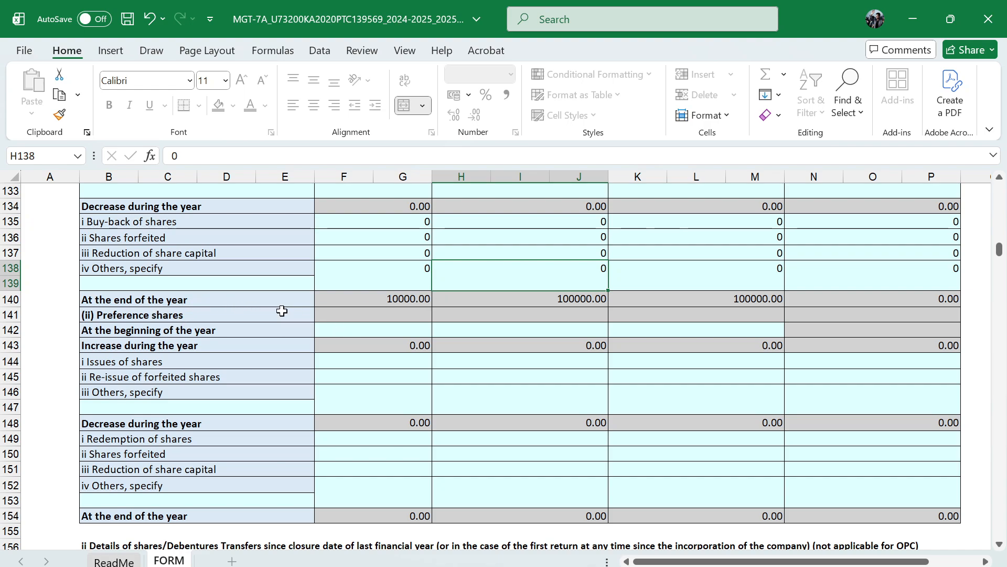
{"action": "left_click", "coordinate": [353, 334]}
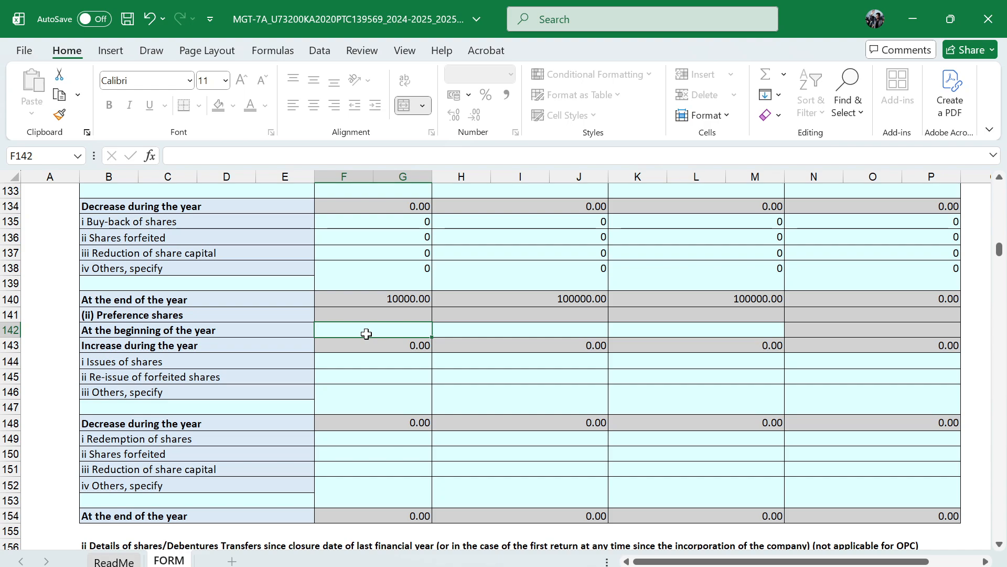
{"action": "type", "text": "0"}
{"action": "key", "text": "Tab"}
{"action": "type", "text": "0"}
{"action": "key", "text": "Tab"}
{"action": "type", "text": "0"}
{"action": "key", "text": "Return"}
Enter 0 in all four columns for issues of shares under the preference shares' increase during the year
{"action": "key", "text": "Tab"}
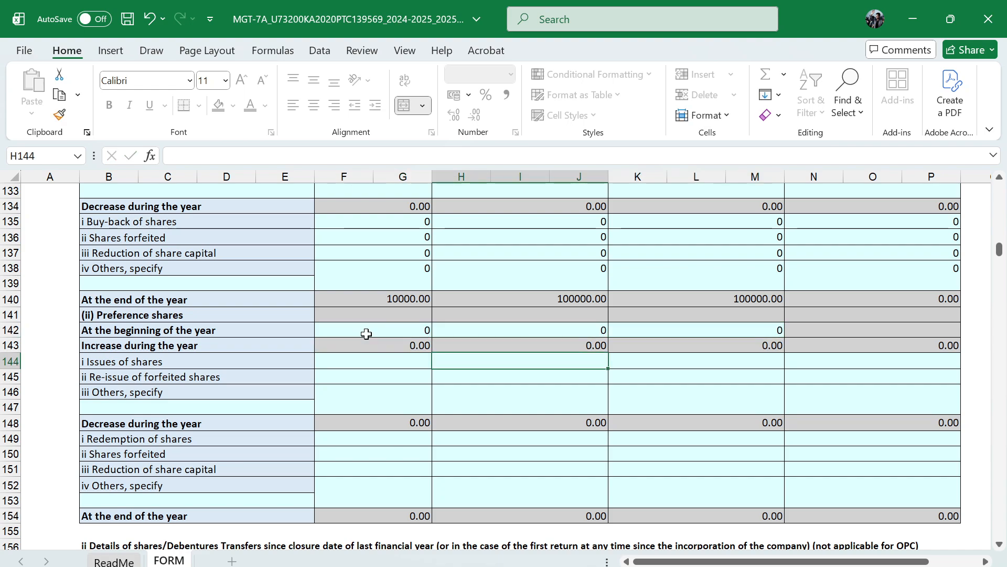
{"action": "key", "text": "shift+Tab"}
{"action": "type", "text": "0"}
{"action": "key", "text": "Tab"}
{"action": "type", "text": "0"}
{"action": "key", "text": "Tab"}
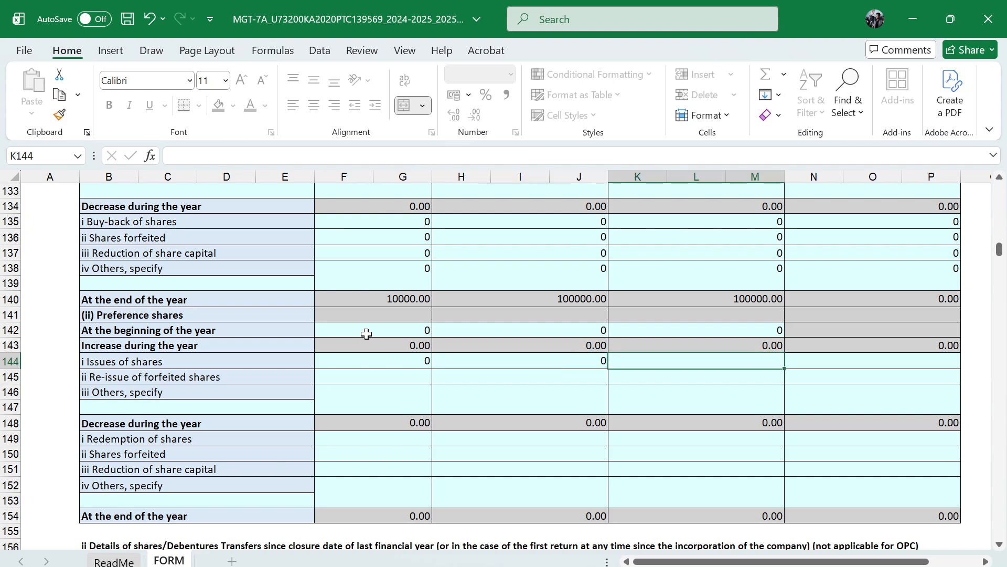
{"action": "type", "text": "0"}
{"action": "key", "text": "Tab"}
Enter 0 in all four columns for re-issue of forfeited preference shares
{"action": "type", "text": "0"}
{"action": "key", "text": "Return"}
{"action": "type", "text": "0"}
{"action": "key", "text": "Tab"}
{"action": "type", "text": "0"}
{"action": "key", "text": "Tab"}
Enter 0 in all four columns for other increases in preference shares during the year
{"action": "type", "text": "0"}
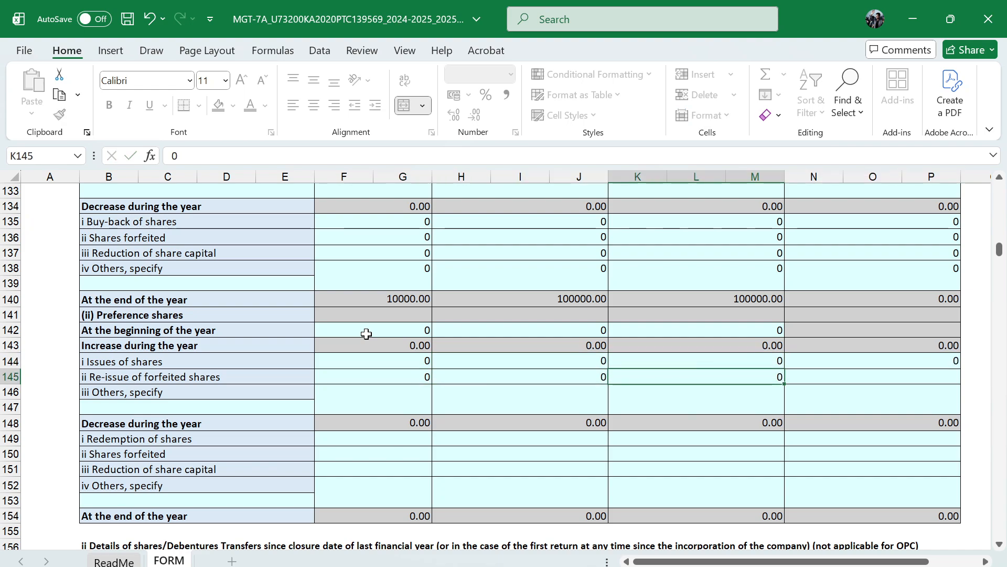
{"action": "key", "text": "Tab"}
{"action": "type", "text": "0"}
{"action": "key", "text": "Return"}
{"action": "type", "text": "0"}
{"action": "key", "text": "Tab"}
{"action": "type", "text": "0"}
{"action": "key", "text": "Tab"}
Enter 0 in all four columns for redemption of shares under the preference shares' decrease during the year
{"action": "type", "text": "0"}
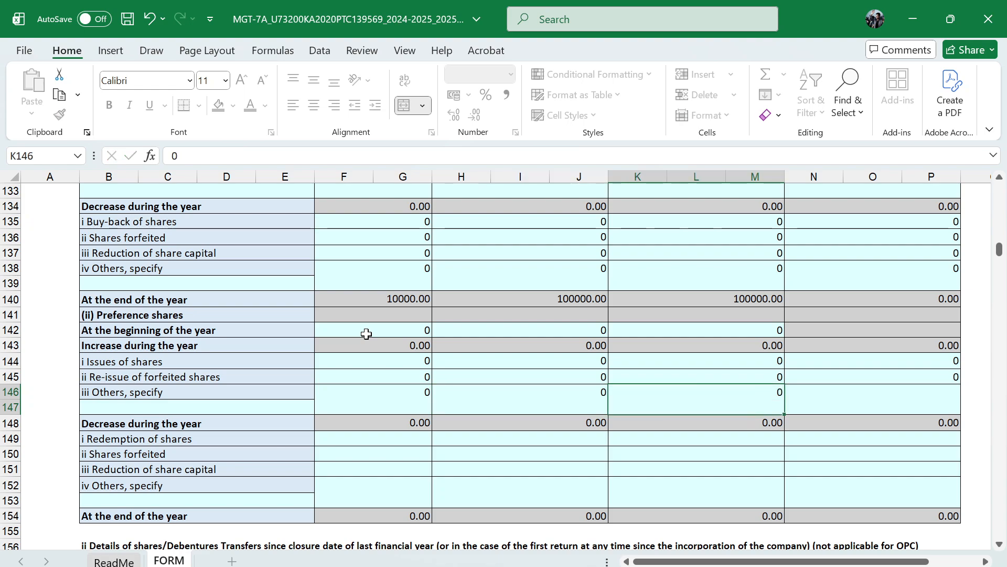
{"action": "key", "text": "Tab"}
{"action": "type", "text": "0"}
{"action": "key", "text": "Return"}
{"action": "key", "text": "Tab"}
{"action": "key", "text": "Tab"}
{"action": "key", "text": "Tab"}
{"action": "key", "text": "Tab"}
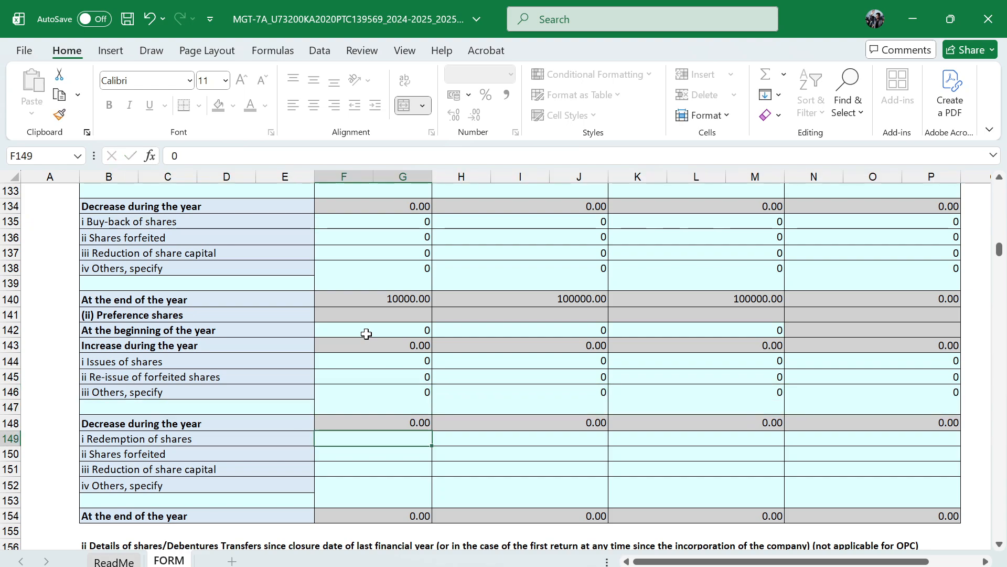
Enter 0 in all four columns for preference shares forfeited during the year
{"action": "type", "text": "0"}
{"action": "key", "text": "Tab"}
{"action": "type", "text": "0\t0\t0"}
{"action": "key", "text": "Return"}
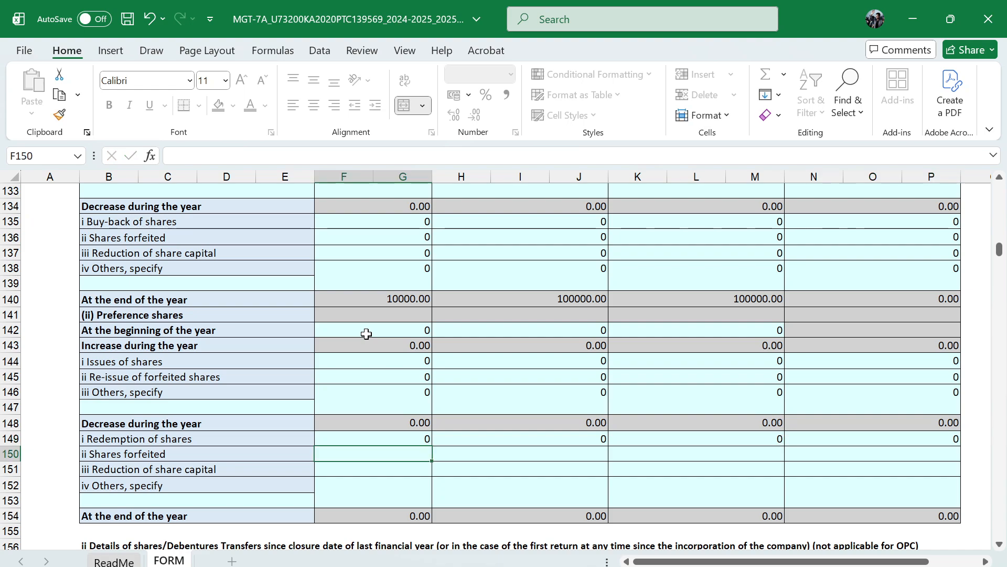
{"action": "type", "text": "0"}
{"action": "key", "text": "Tab"}
{"action": "type", "text": "0"}
Enter 0 in all four columns of the preference shares' reduction of share capital row
{"action": "key", "text": "Tab"}
{"action": "type", "text": "0"}
{"action": "key", "text": "Tab"}
{"action": "type", "text": "0"}
{"action": "key", "text": "Return"}
{"action": "type", "text": "0"}
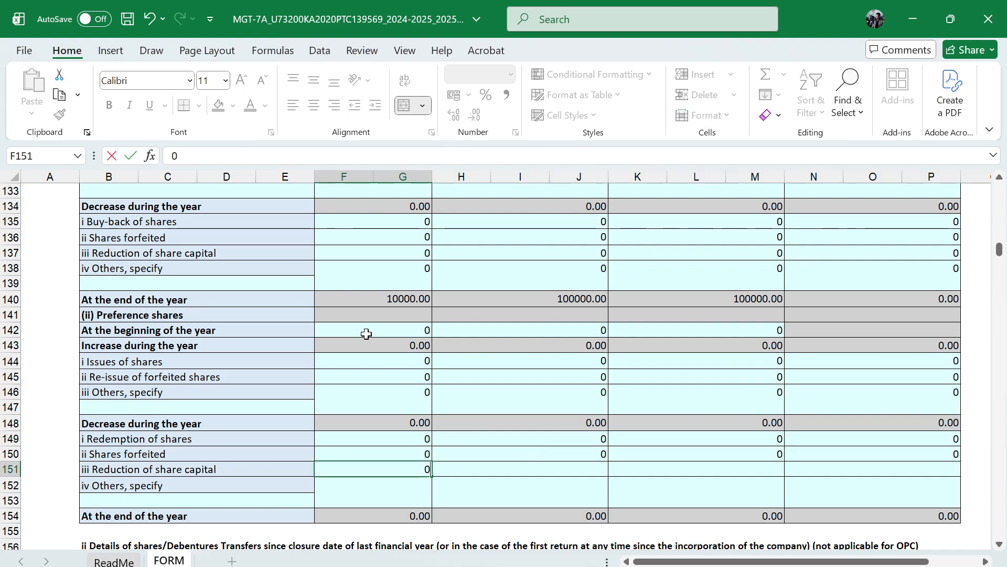
{"action": "key", "text": "Tab"}
{"action": "type", "text": "0"}
Enter 0 in all four columns for other decreases in preference shares during the year
{"action": "key", "text": "Tab"}
{"action": "type", "text": "0"}
{"action": "key", "text": "Tab"}
{"action": "type", "text": "0"}
{"action": "key", "text": "Return"}
{"action": "type", "text": "0"}
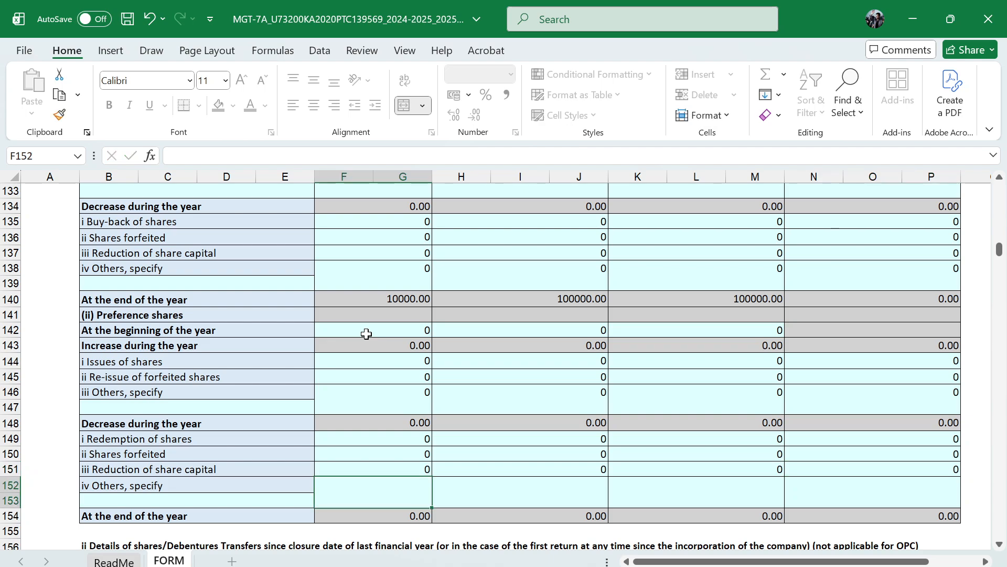
{"action": "key", "text": "Tab"}
{"action": "type", "text": "0"}
{"action": "key", "text": "Tab"}
{"action": "type", "text": "0"}
{"action": "key", "text": "Tab"}
{"action": "type", "text": "0"}
{"action": "key", "text": "Return"}
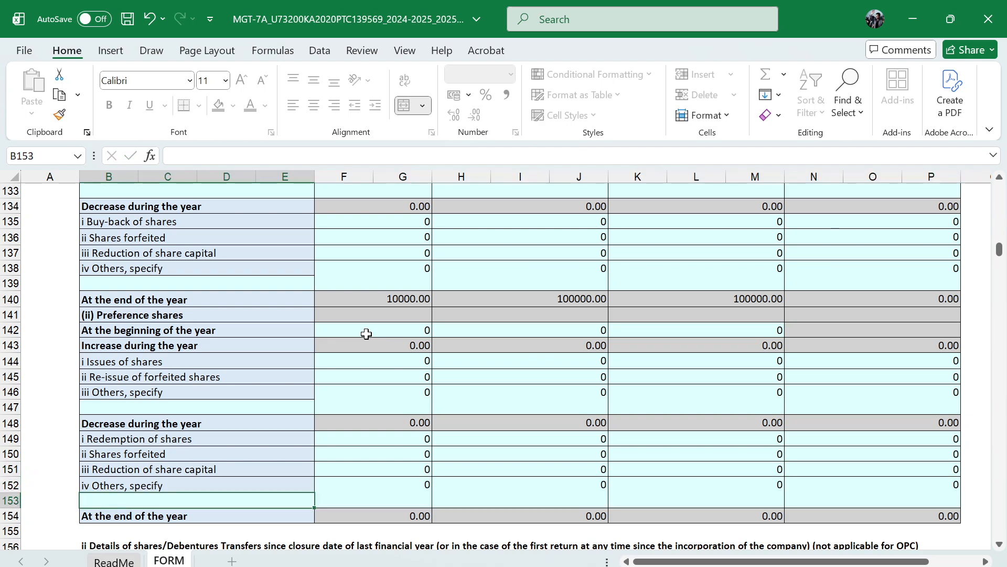
Specify NA as the description for others under both the increase and the decrease in equity shares
{"action": "scroll", "coordinate": [366, 333], "scroll_direction": "down", "scroll_amount": 5}
{"action": "scroll", "coordinate": [199, 423], "scroll_direction": "up", "scroll_amount": 3}
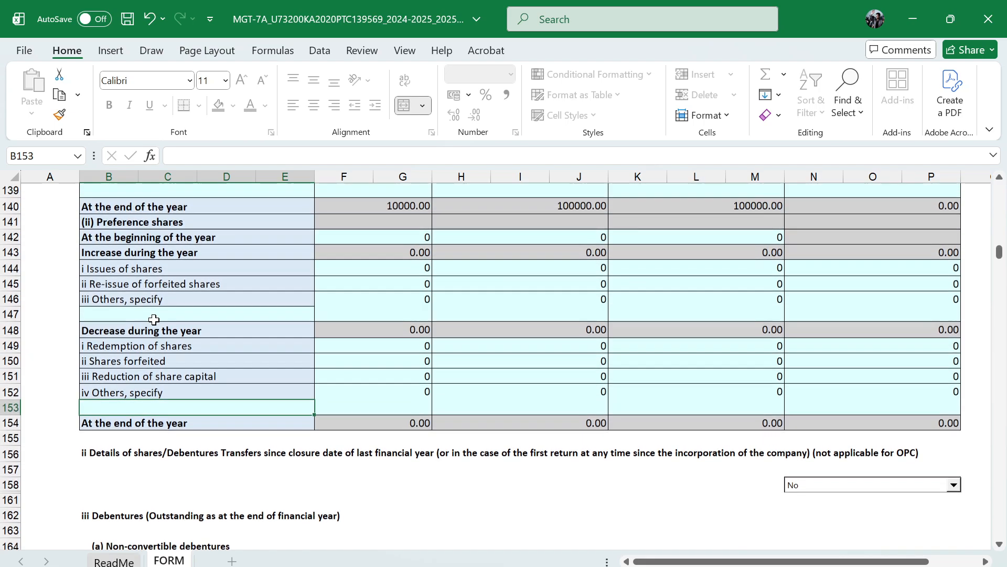
{"action": "scroll", "coordinate": [184, 410], "scroll_direction": "up", "scroll_amount": 5}
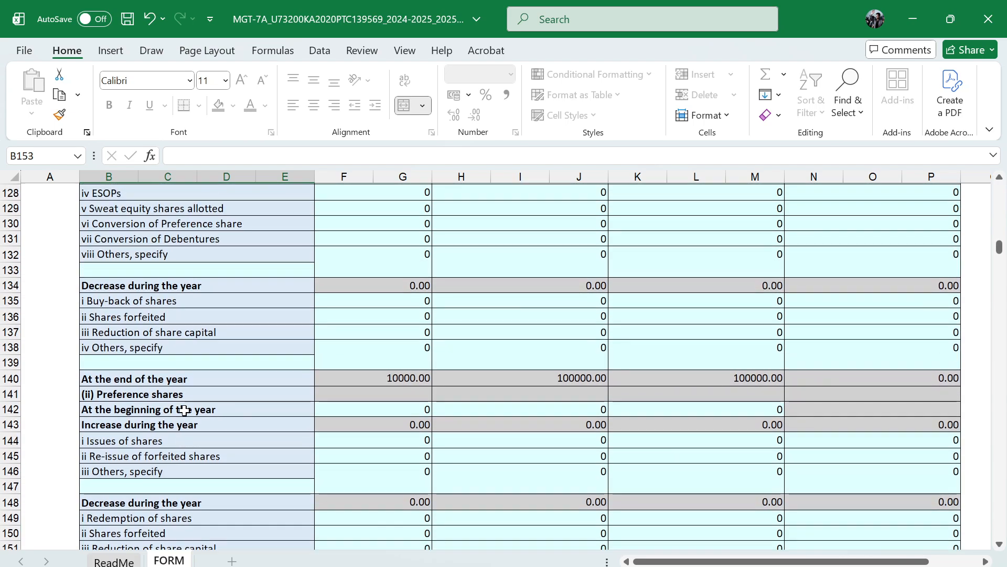
{"action": "left_click", "coordinate": [196, 327]}
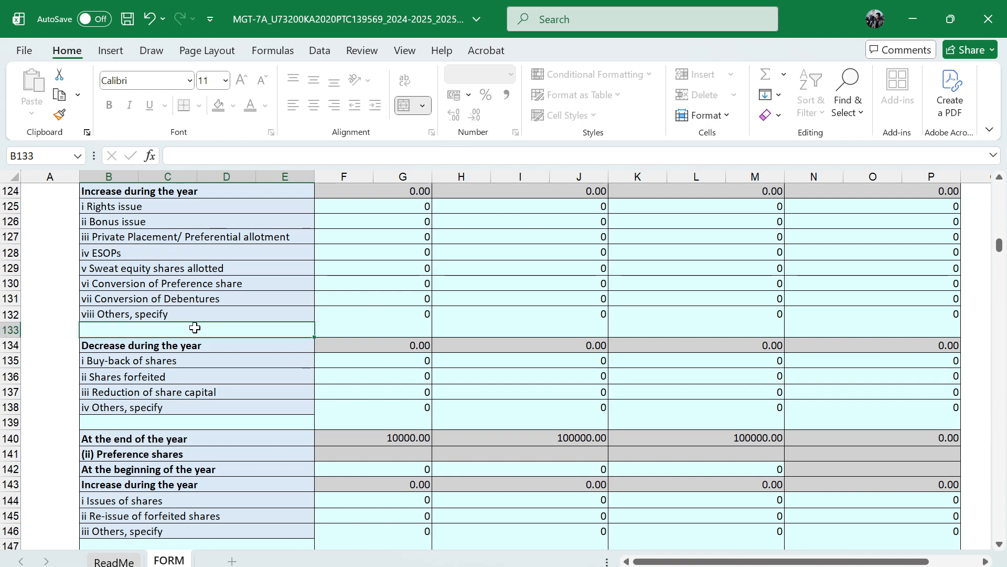
{"action": "type", "text": "NA"}
{"action": "key", "text": "Return"}
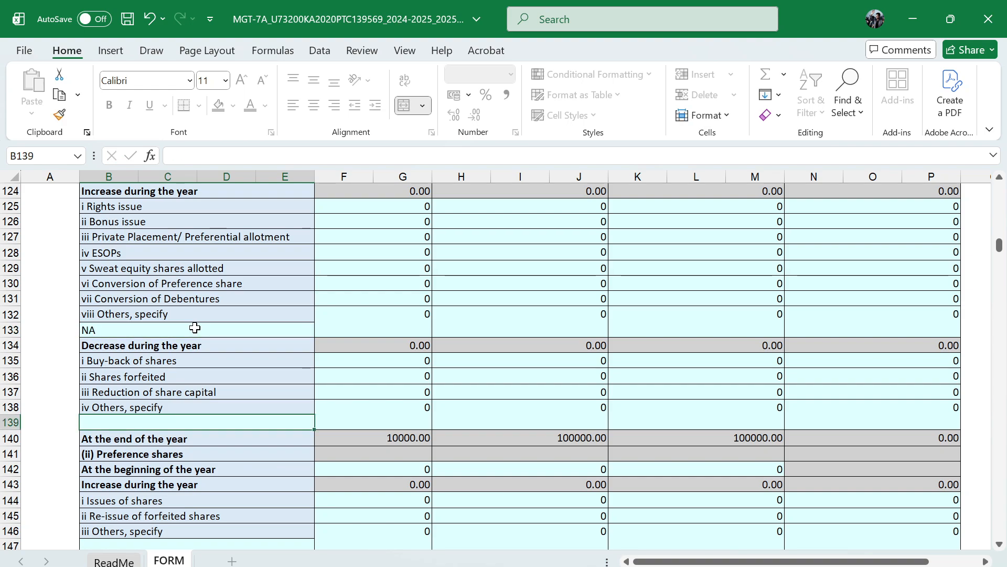
{"action": "type", "text": "NA"}
{"action": "key", "text": "Return"}
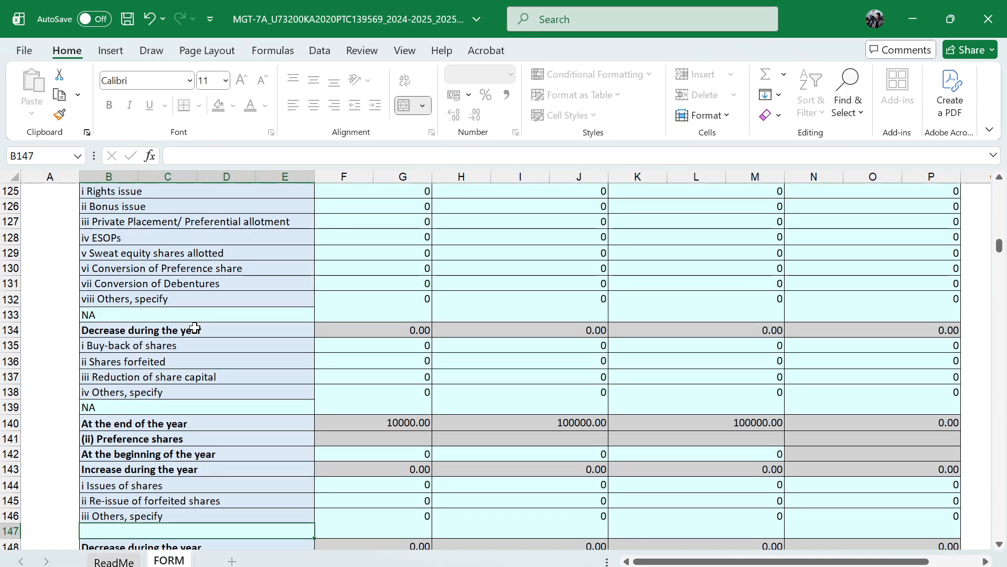
Specify NA as the description for others under both the increase and the decrease in preference shares
{"action": "scroll", "coordinate": [178, 403], "scroll_direction": "down", "scroll_amount": 2}
{"action": "type", "text": "NA"}
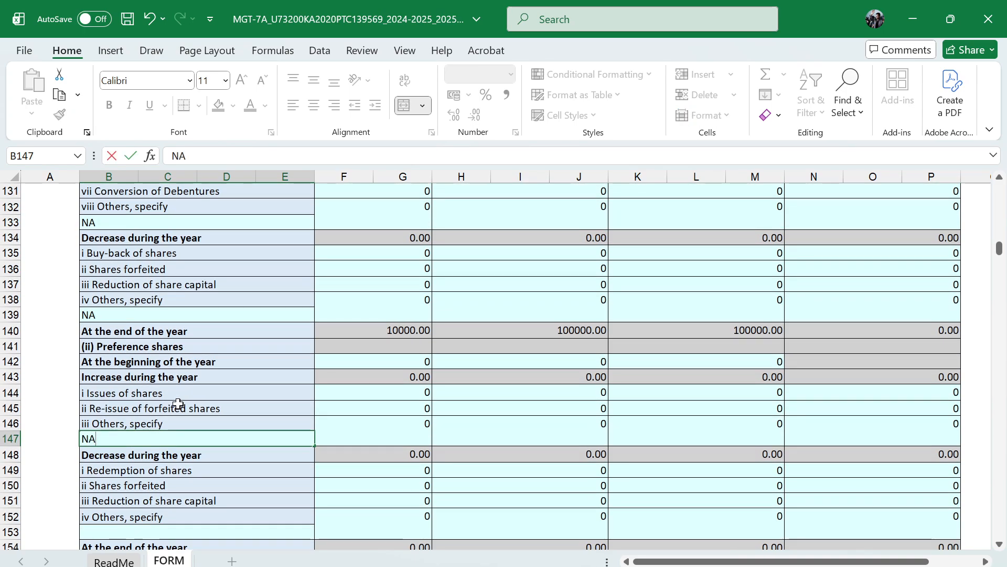
{"action": "key", "text": "Return"}
{"action": "scroll", "coordinate": [178, 403], "scroll_direction": "up", "scroll_amount": 1}
{"action": "scroll", "coordinate": [194, 488], "scroll_direction": "down", "scroll_amount": 2}
{"action": "scroll", "coordinate": [193, 489], "scroll_direction": "down", "scroll_amount": 1}
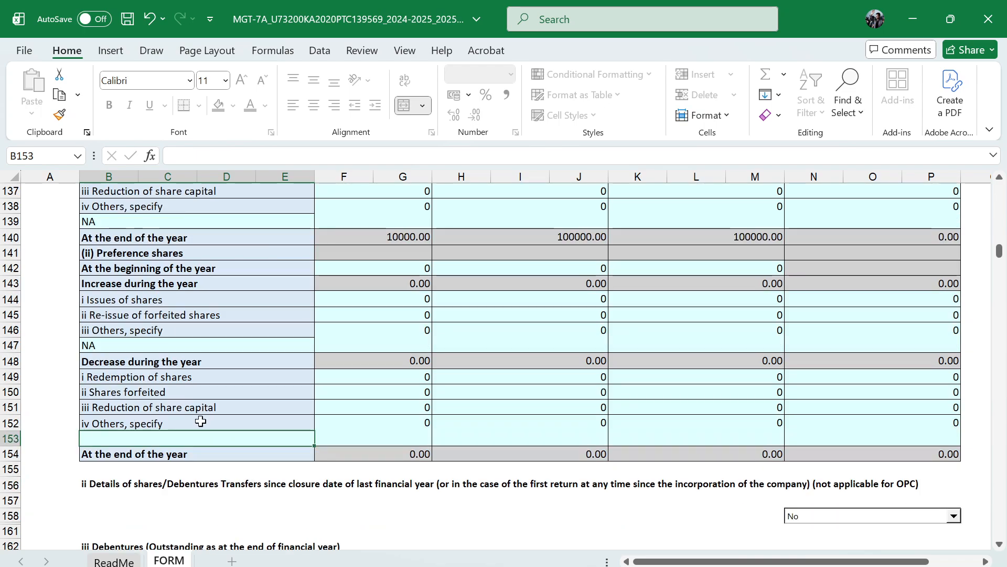
{"action": "type", "text": "NA"}
{"action": "key", "text": "Return"}
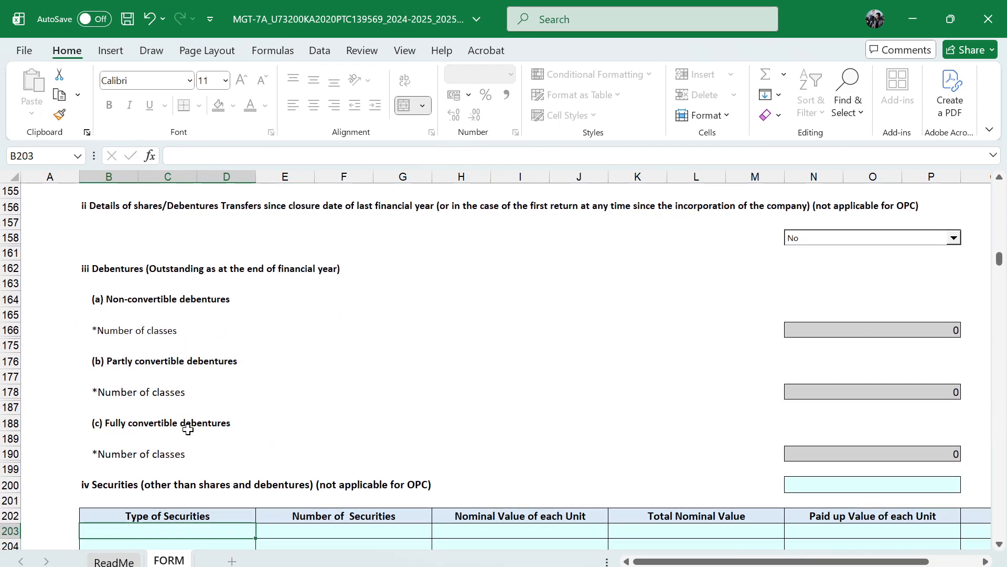
{"action": "scroll", "coordinate": [306, 411], "scroll_direction": "up", "scroll_amount": 5}
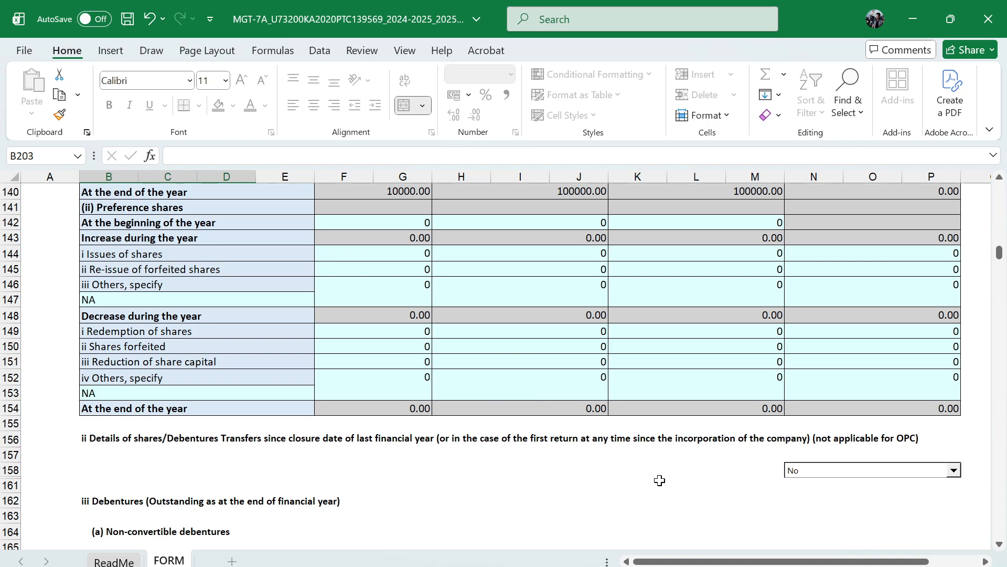
{"action": "scroll", "coordinate": [409, 437], "scroll_direction": "down", "scroll_amount": 1}
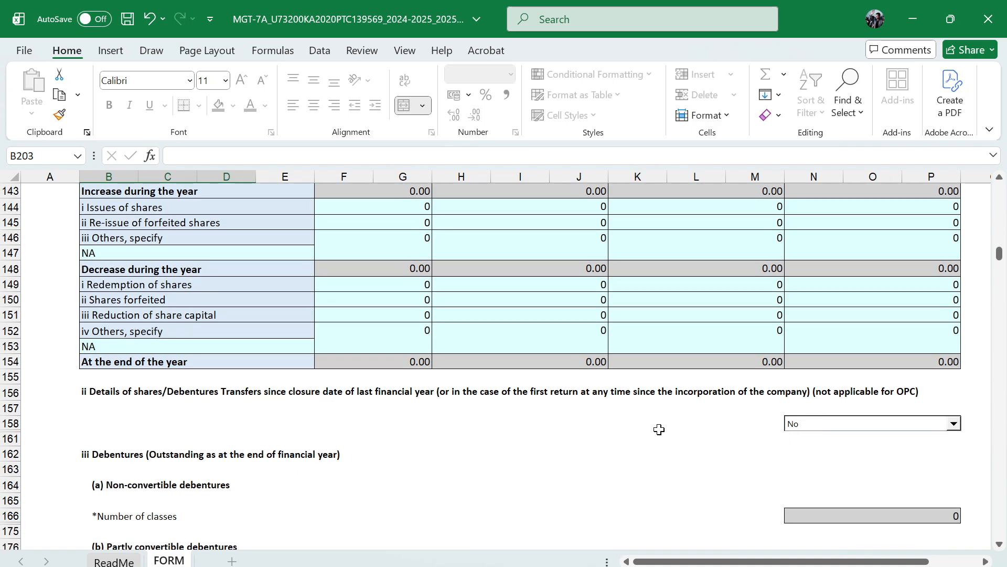
{"action": "scroll", "coordinate": [659, 430], "scroll_direction": "down", "scroll_amount": 1}
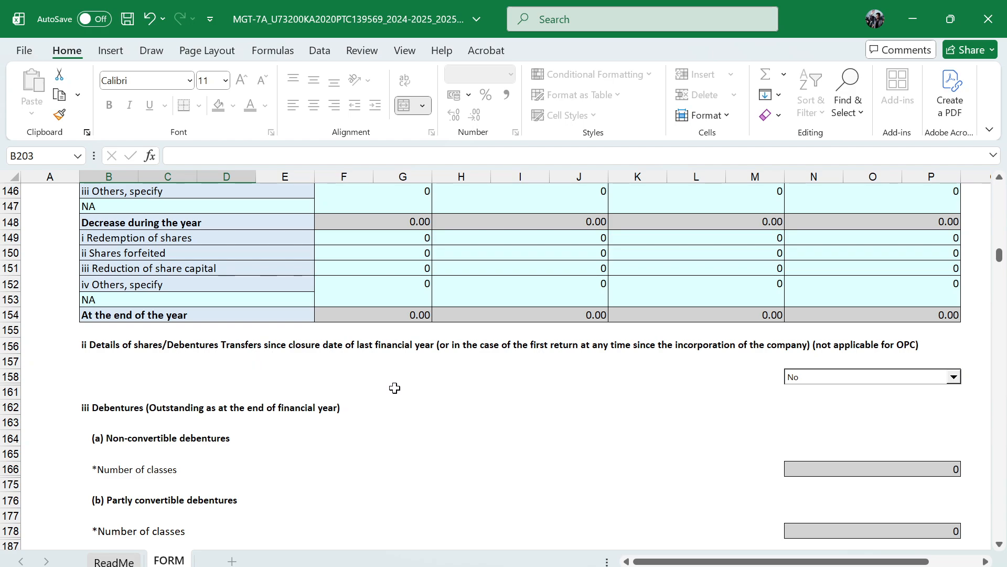
Enter 0 as the number of securities other than shares and debentures
{"action": "scroll", "coordinate": [378, 386], "scroll_direction": "down", "scroll_amount": 2}
{"action": "scroll", "coordinate": [428, 385], "scroll_direction": "down", "scroll_amount": 2}
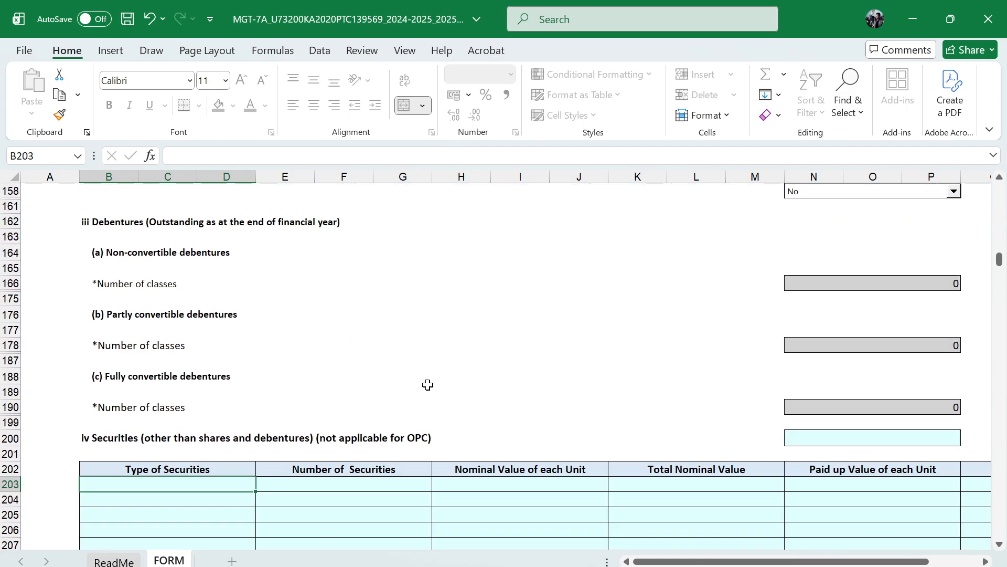
{"action": "scroll", "coordinate": [343, 415], "scroll_direction": "down", "scroll_amount": 1}
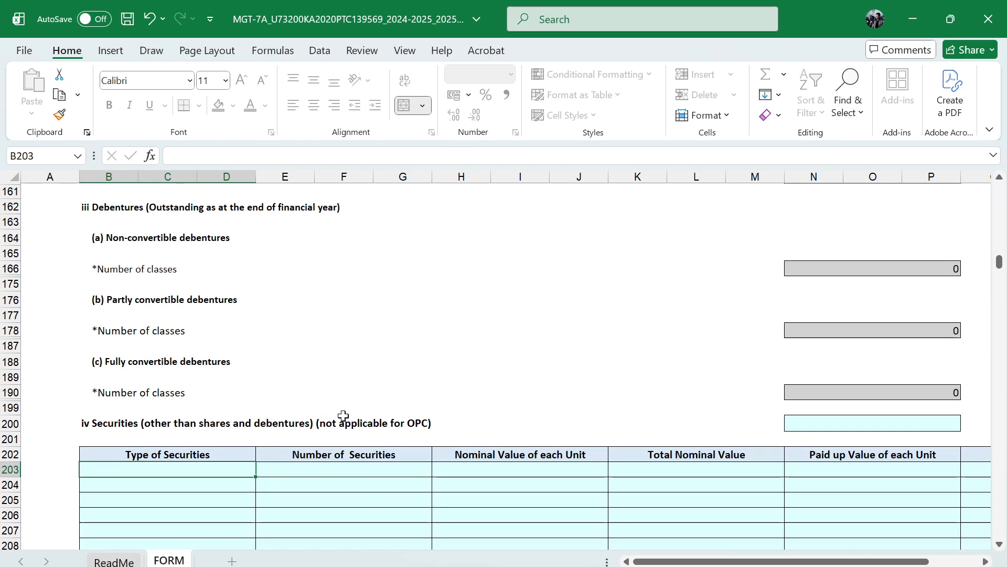
{"action": "scroll", "coordinate": [292, 431], "scroll_direction": "down", "scroll_amount": 1}
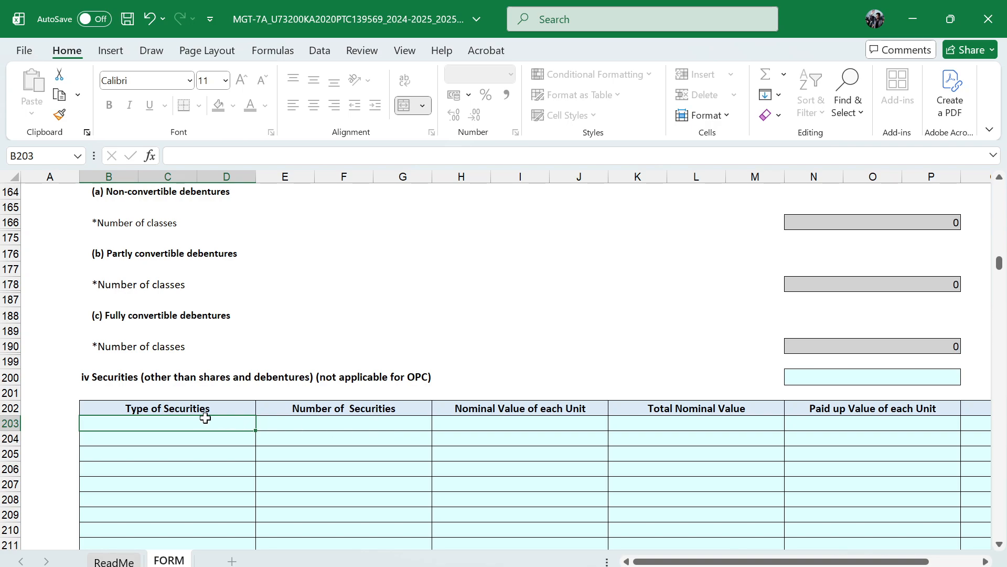
{"action": "scroll", "coordinate": [205, 418], "scroll_direction": "down", "scroll_amount": 1}
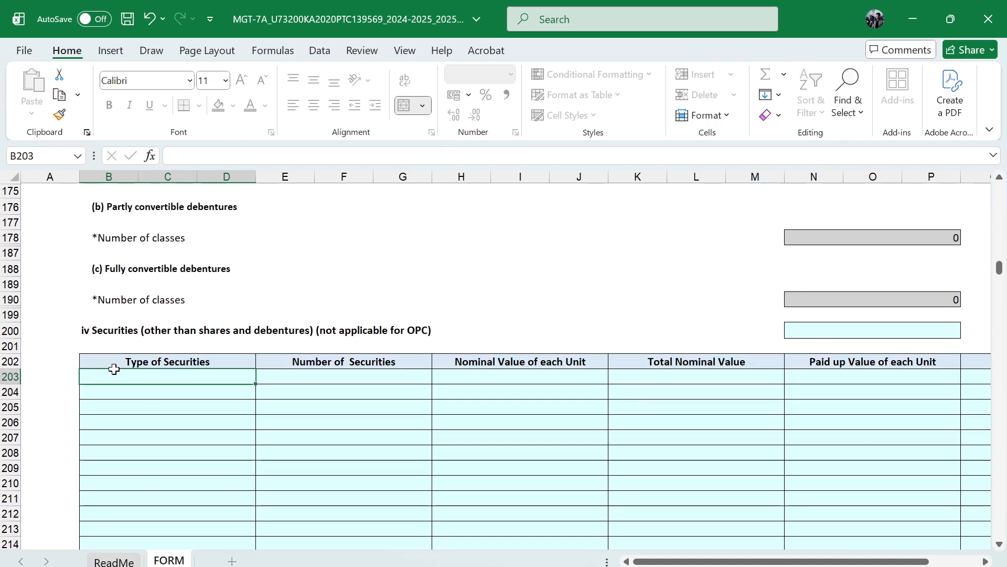
{"action": "left_click", "coordinate": [868, 330]}
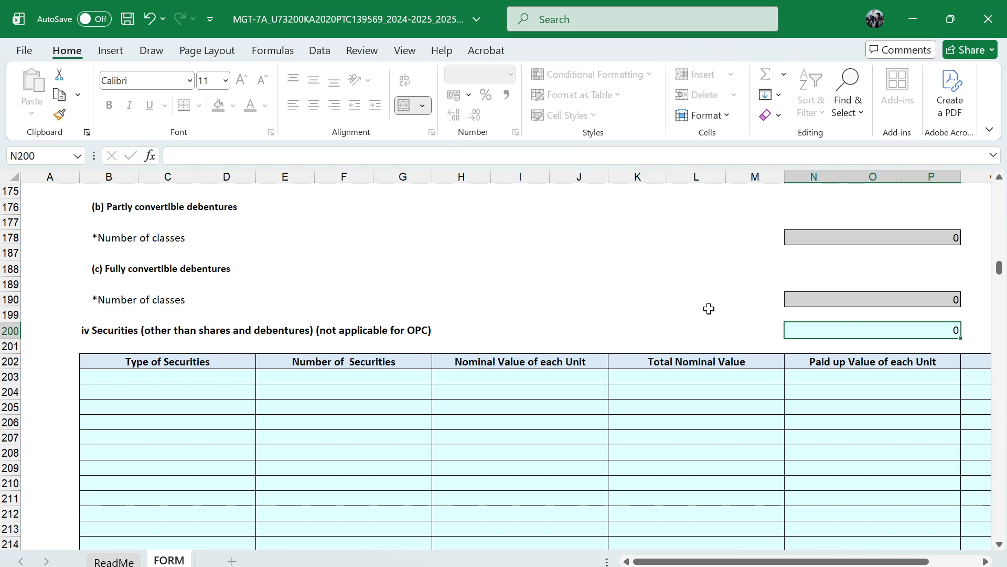
Enter 1234676 as the company's turnover in section V
{"action": "scroll", "coordinate": [621, 393], "scroll_direction": "down", "scroll_amount": 5}
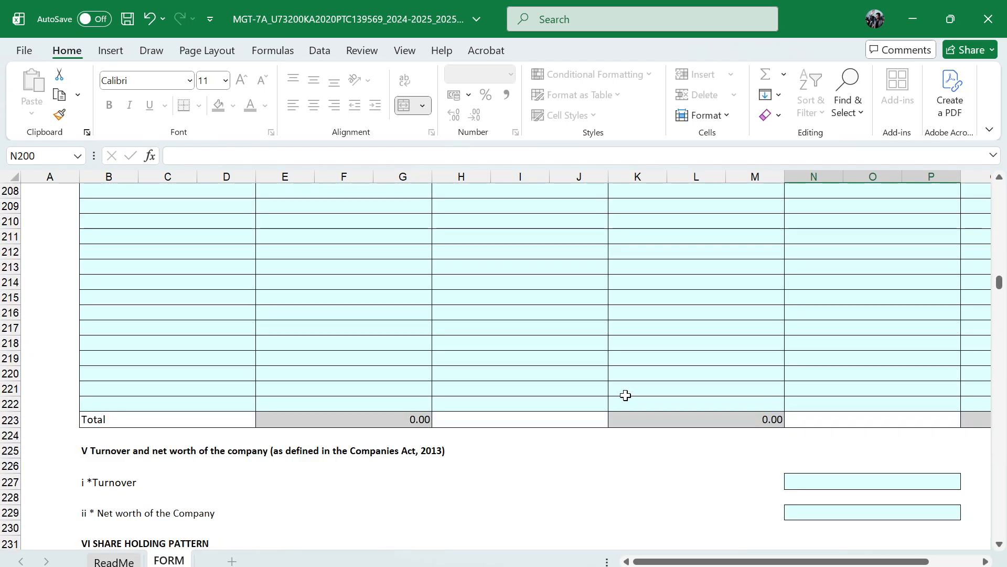
{"action": "scroll", "coordinate": [663, 402], "scroll_direction": "right", "scroll_amount": 4}
{"action": "scroll", "coordinate": [664, 402], "scroll_direction": "up", "scroll_amount": 3}
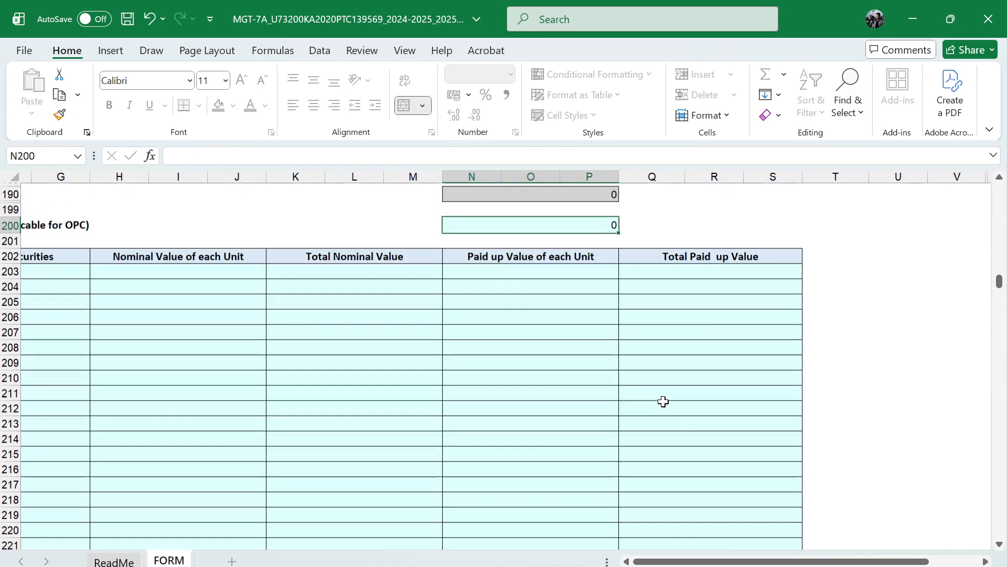
{"action": "scroll", "coordinate": [663, 401], "scroll_direction": "left", "scroll_amount": 4}
{"action": "scroll", "coordinate": [664, 402], "scroll_direction": "down", "scroll_amount": 4}
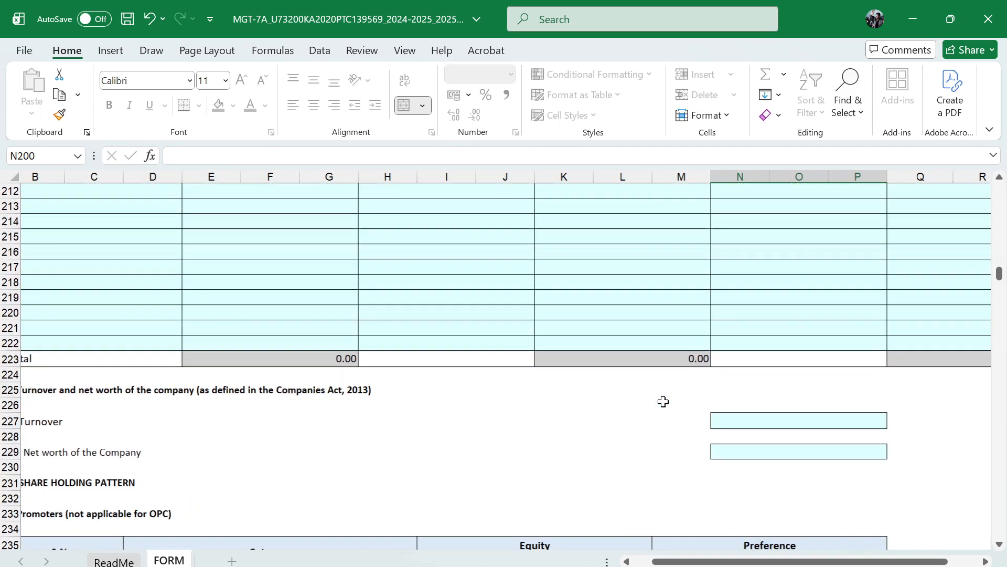
{"action": "scroll", "coordinate": [664, 401], "scroll_direction": "down", "scroll_amount": 2}
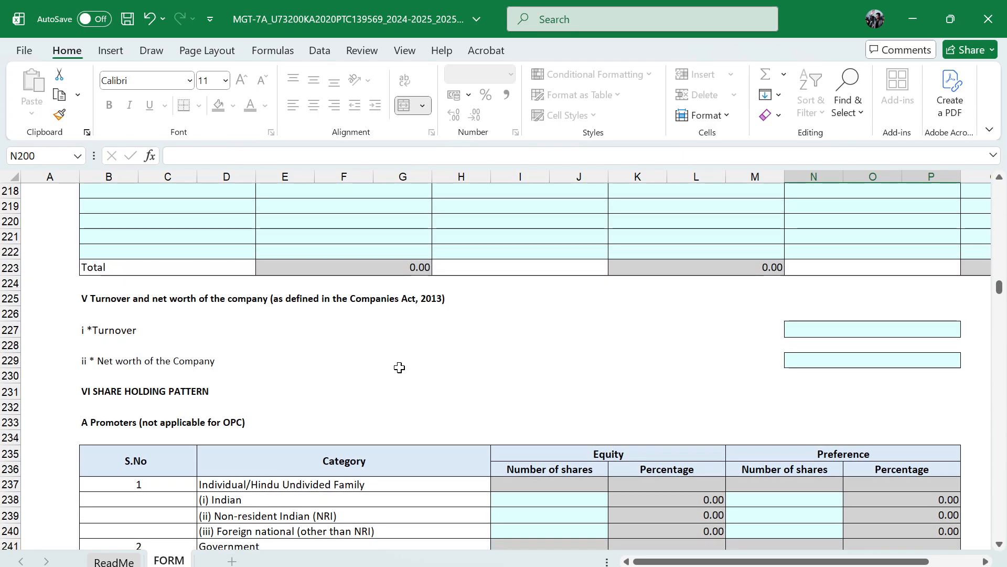
{"action": "scroll", "coordinate": [399, 367], "scroll_direction": "up", "scroll_amount": 14}
{"action": "scroll", "coordinate": [398, 367], "scroll_direction": "down", "scroll_amount": 13}
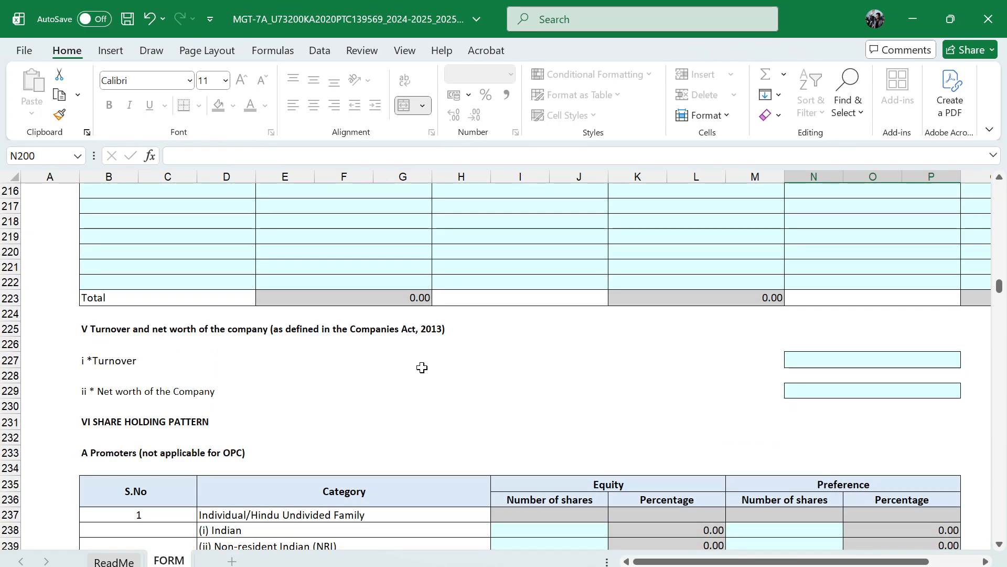
{"action": "scroll", "coordinate": [423, 367], "scroll_direction": "right", "scroll_amount": 1}
{"action": "left_click", "coordinate": [779, 360]}
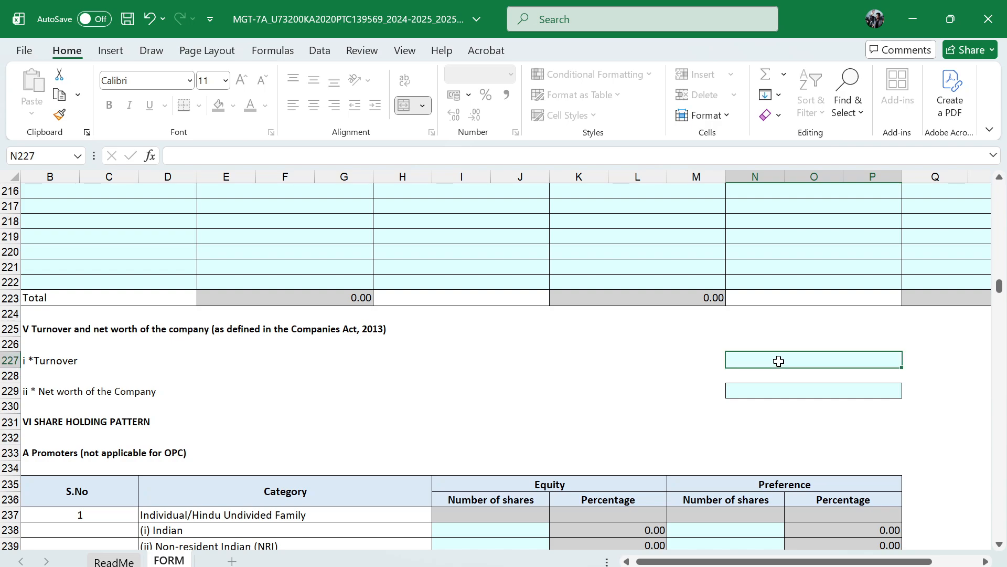
{"action": "type", "text": "12346764"}
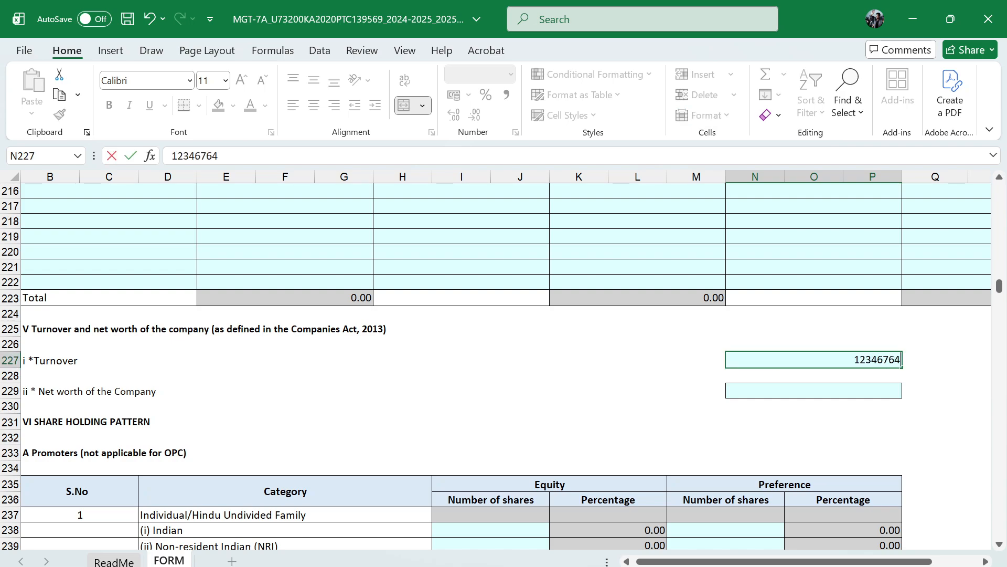
{"action": "key", "text": "BackSpace"}
{"action": "left_click", "coordinate": [669, 405]}
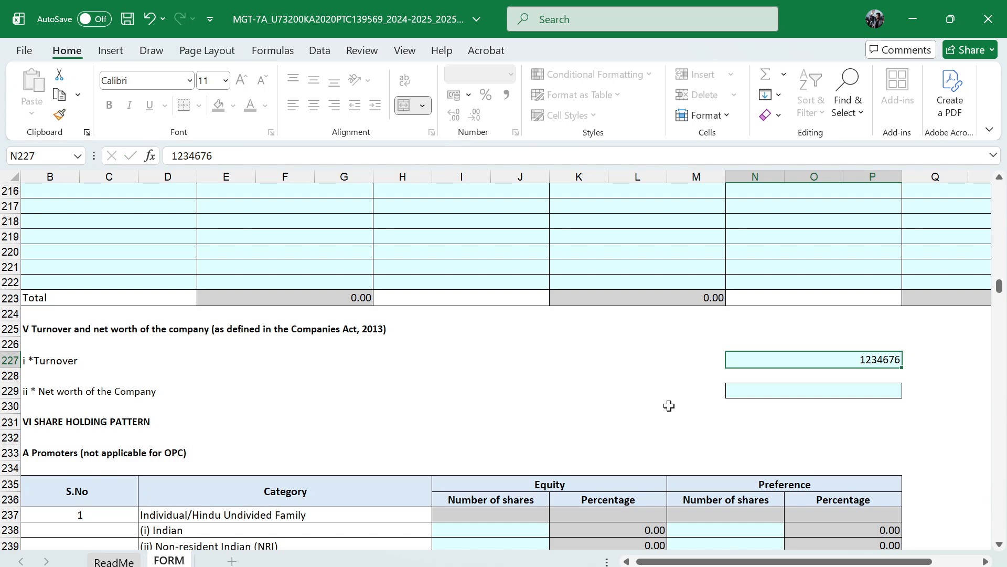
Enter 13464357 as the net worth of the company
{"action": "left_click", "coordinate": [827, 396]}
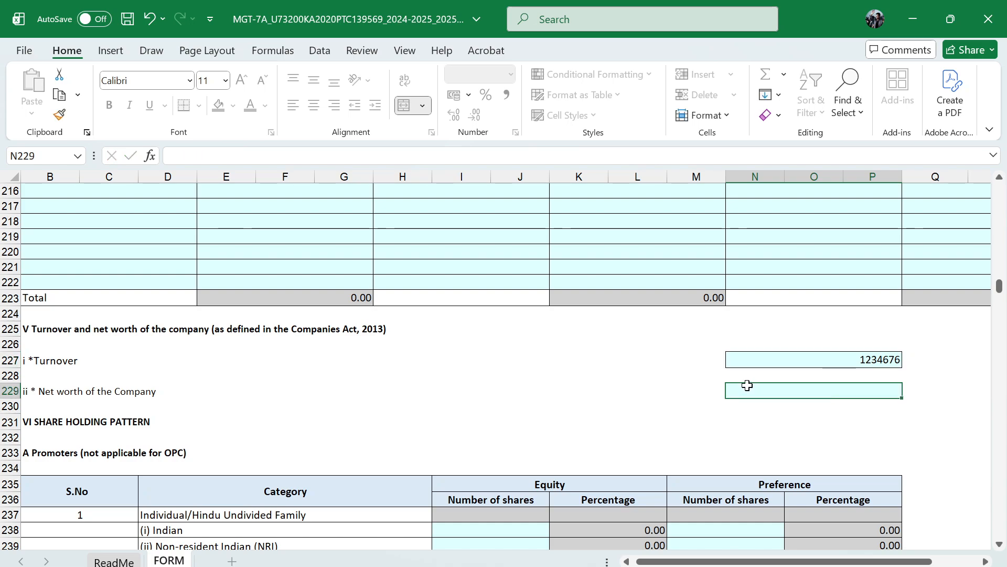
{"action": "scroll", "coordinate": [655, 394], "scroll_direction": "left", "scroll_amount": 2}
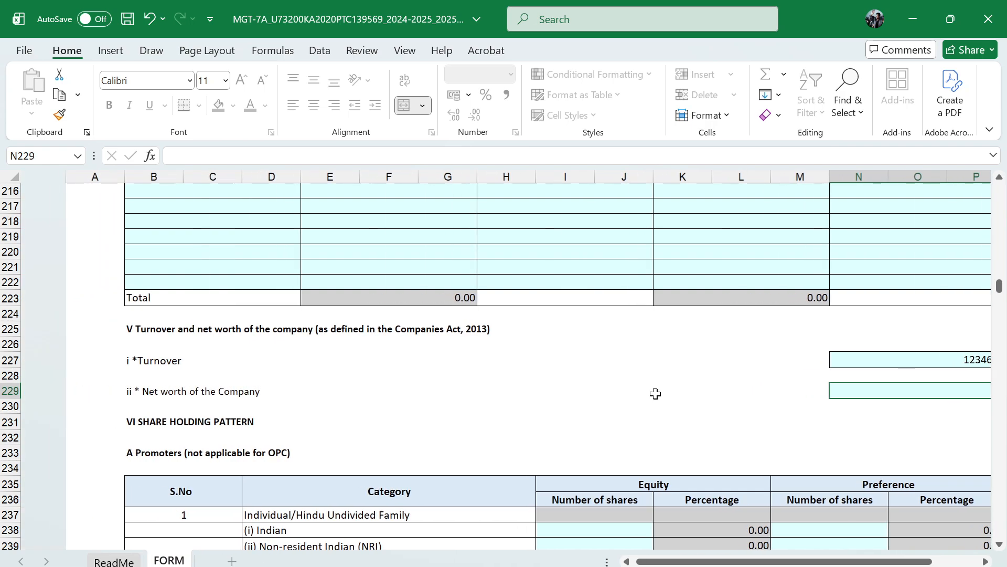
{"action": "scroll", "coordinate": [656, 393], "scroll_direction": "left", "scroll_amount": 1}
{"action": "type", "text": "13"}
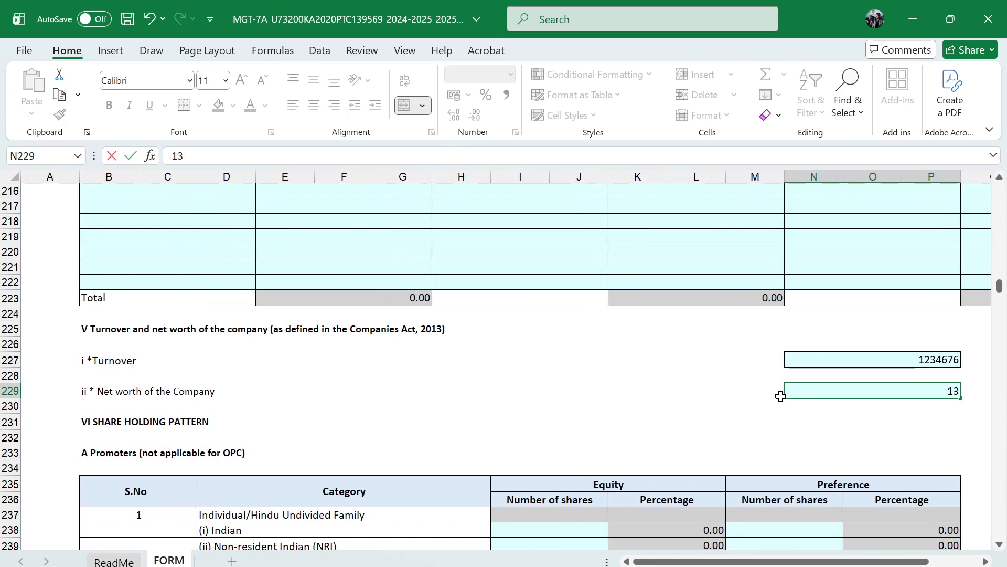
{"action": "type", "text": "464357"}
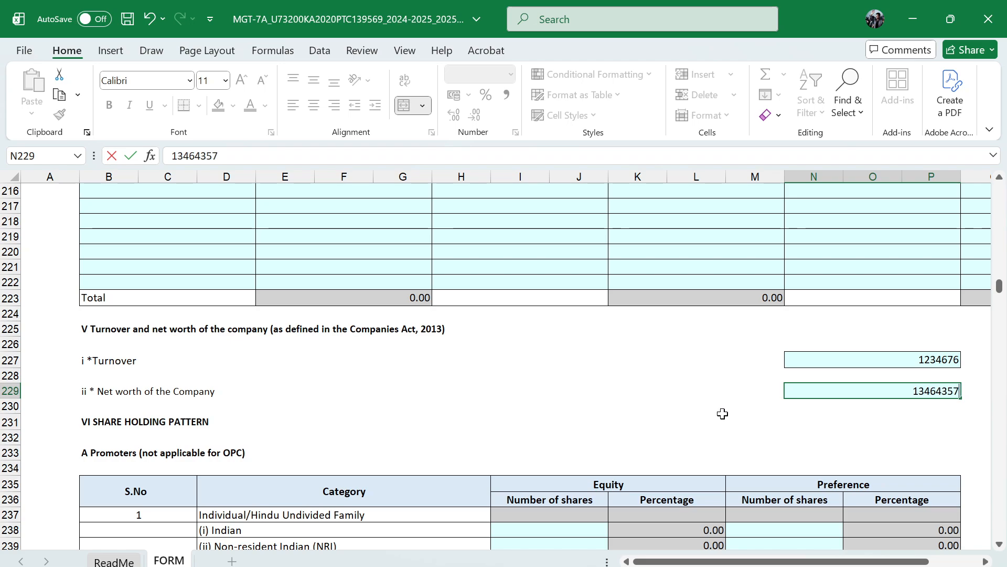
{"action": "key", "text": "ctrl+Return"}
In the promoters' shareholding table, enter 10000 equity shares and 0 preference shares for Indian individuals/HUF
{"action": "scroll", "coordinate": [710, 413], "scroll_direction": "down", "scroll_amount": 3}
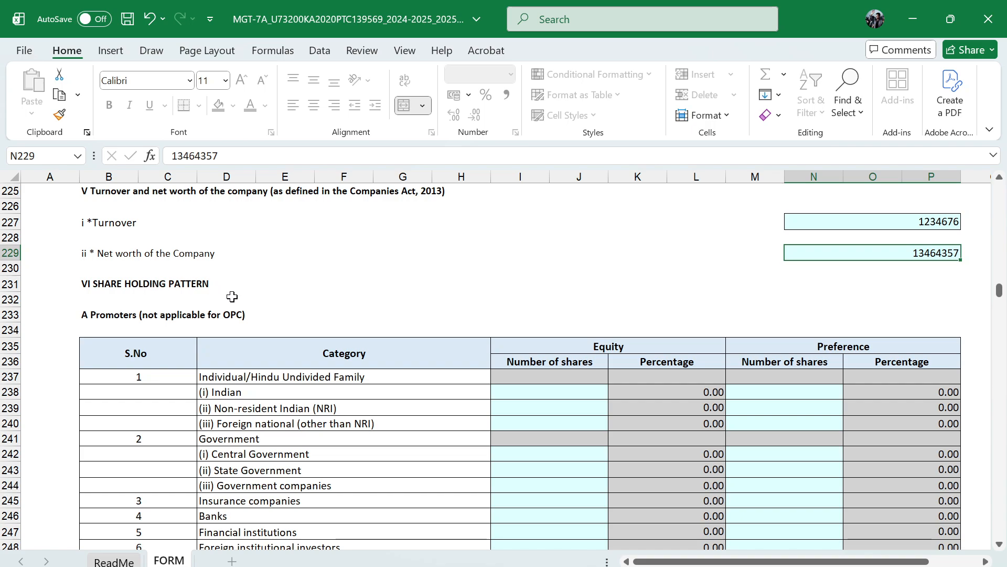
{"action": "scroll", "coordinate": [269, 413], "scroll_direction": "down", "scroll_amount": 1}
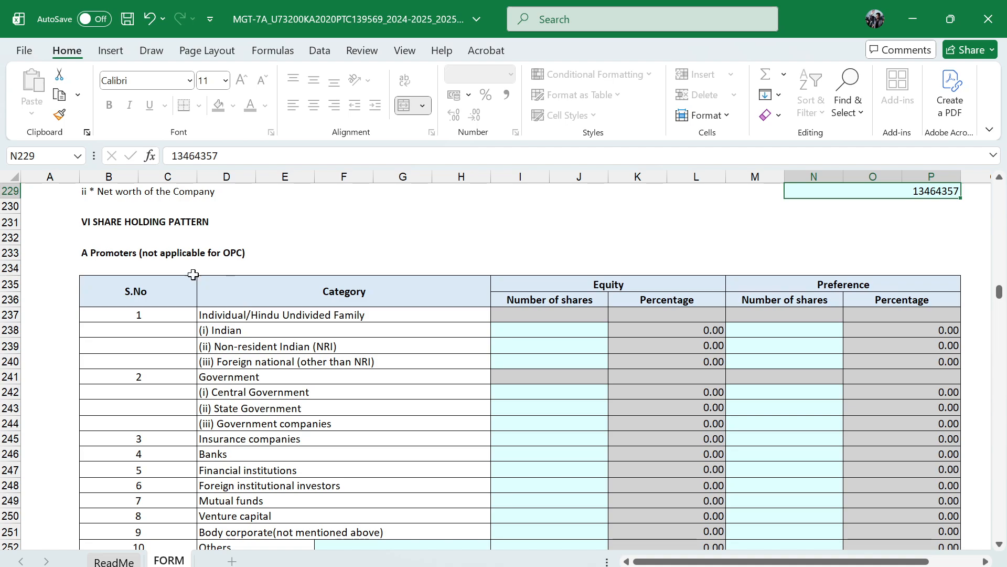
{"action": "scroll", "coordinate": [301, 372], "scroll_direction": "down", "scroll_amount": 6}
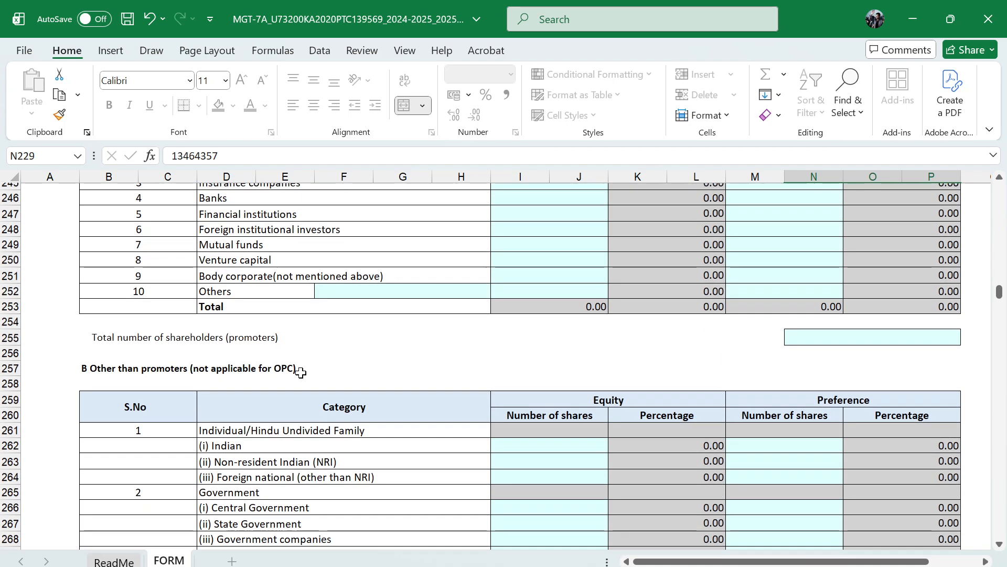
{"action": "scroll", "coordinate": [248, 400], "scroll_direction": "down", "scroll_amount": 7}
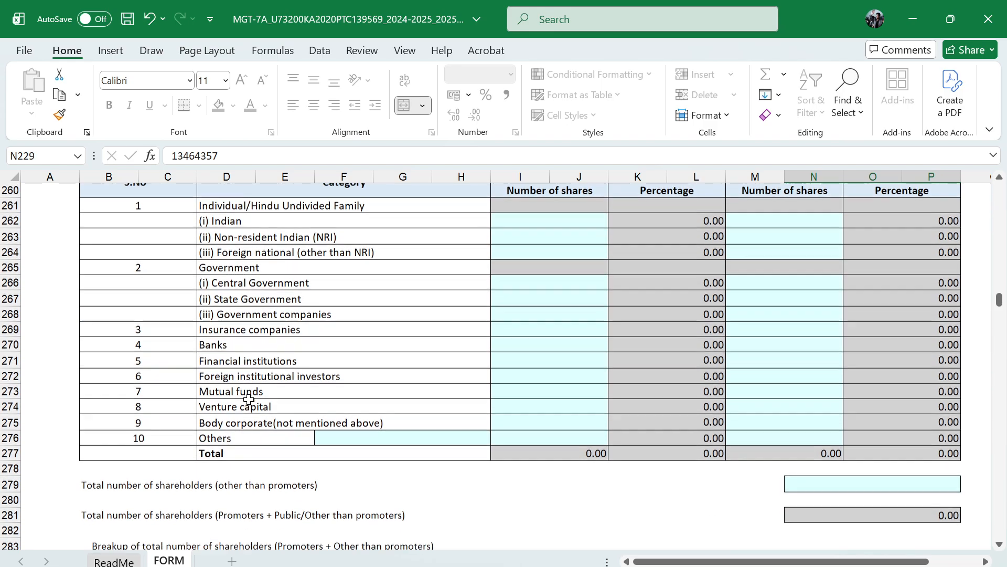
{"action": "scroll", "coordinate": [335, 467], "scroll_direction": "up", "scroll_amount": 12}
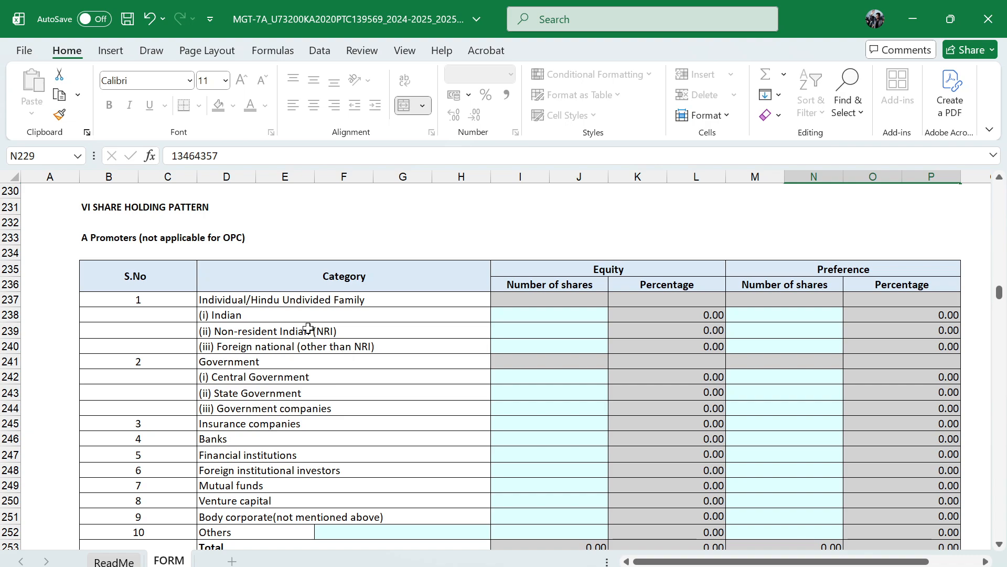
{"action": "left_click", "coordinate": [540, 318]}
{"action": "type", "text": "1"}
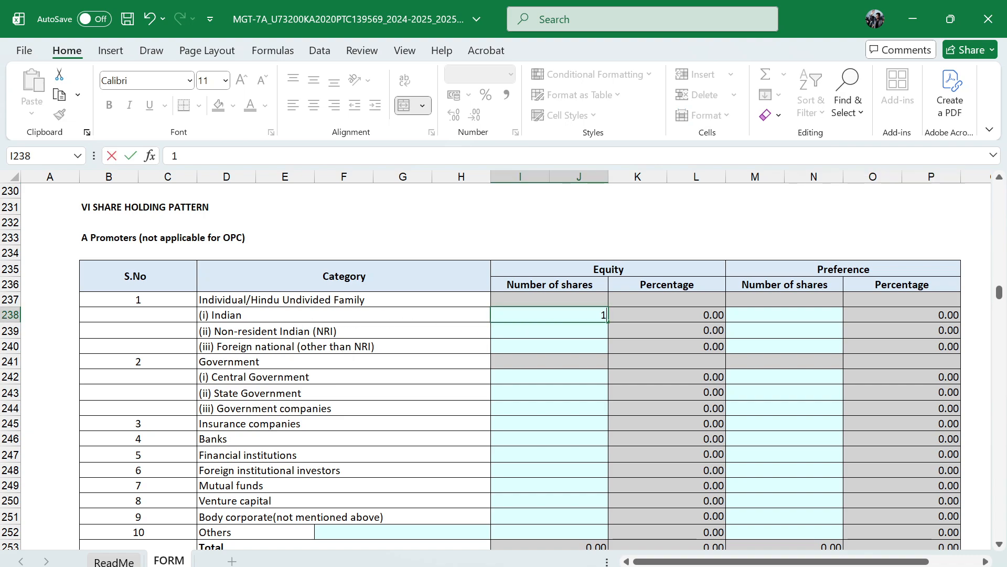
{"action": "type", "text": "0000"}
{"action": "key", "text": "Tab"}
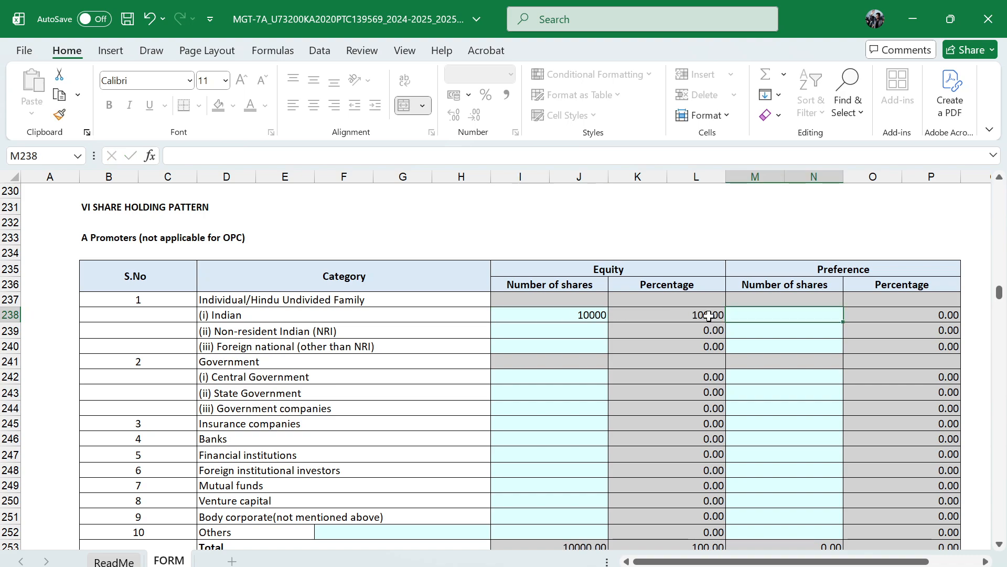
{"action": "type", "text": "0"}
{"action": "key", "text": "Return"}
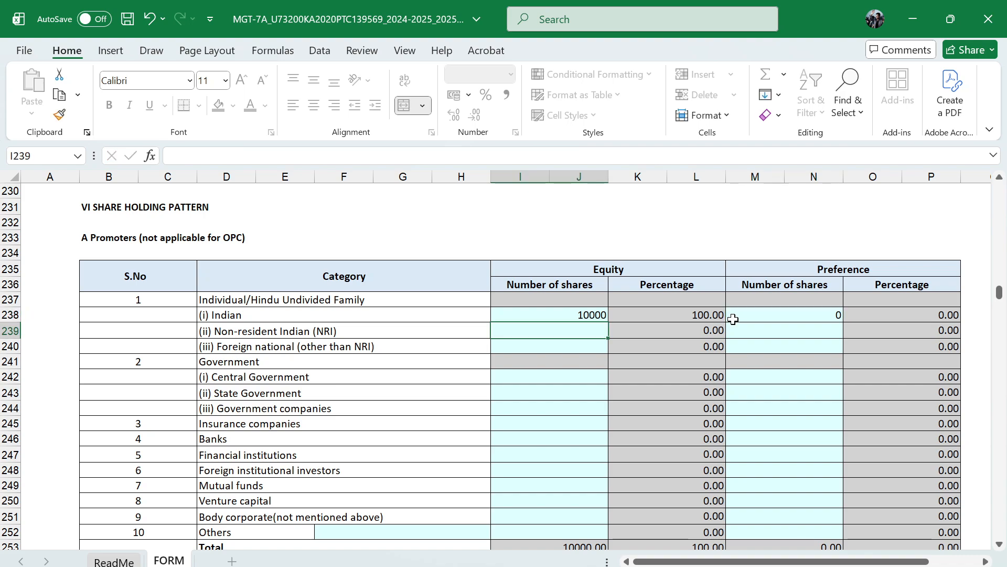
Enter 0 equity and 0 preference shares for the non-resident Indian and foreign national promoter rows
{"action": "key", "text": "shift+Tab"}
{"action": "type", "text": "0"}
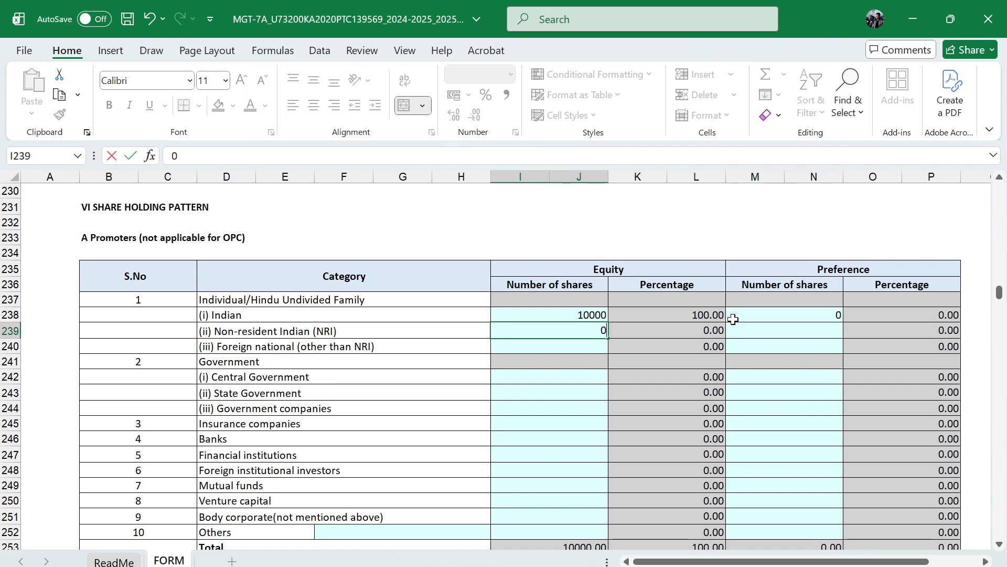
{"action": "key", "text": "Tab"}
{"action": "type", "text": "0"}
{"action": "key", "text": "Tab"}
{"action": "type", "text": "0"}
{"action": "key", "text": "Tab"}
{"action": "type", "text": "0"}
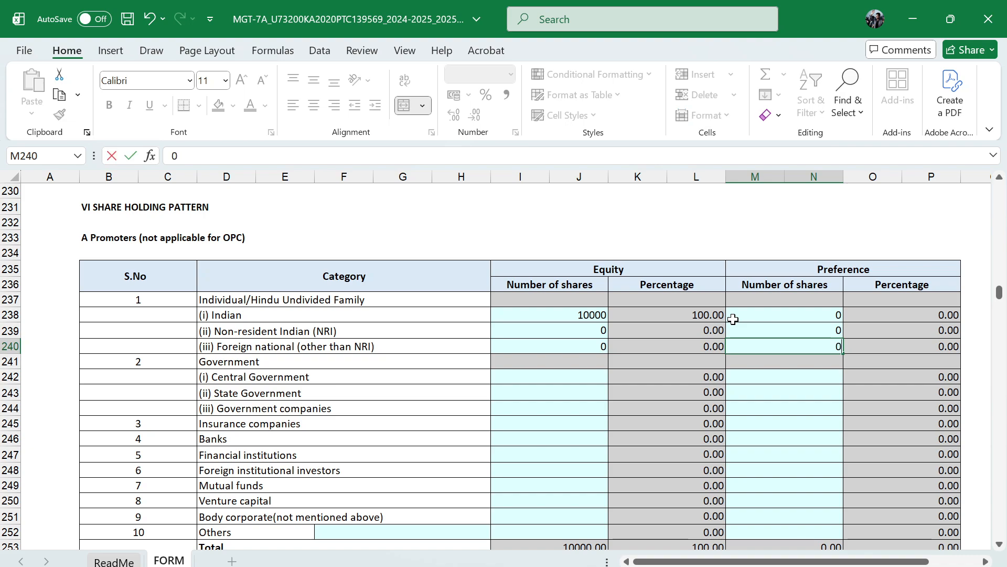
{"action": "key", "text": "Tab"}
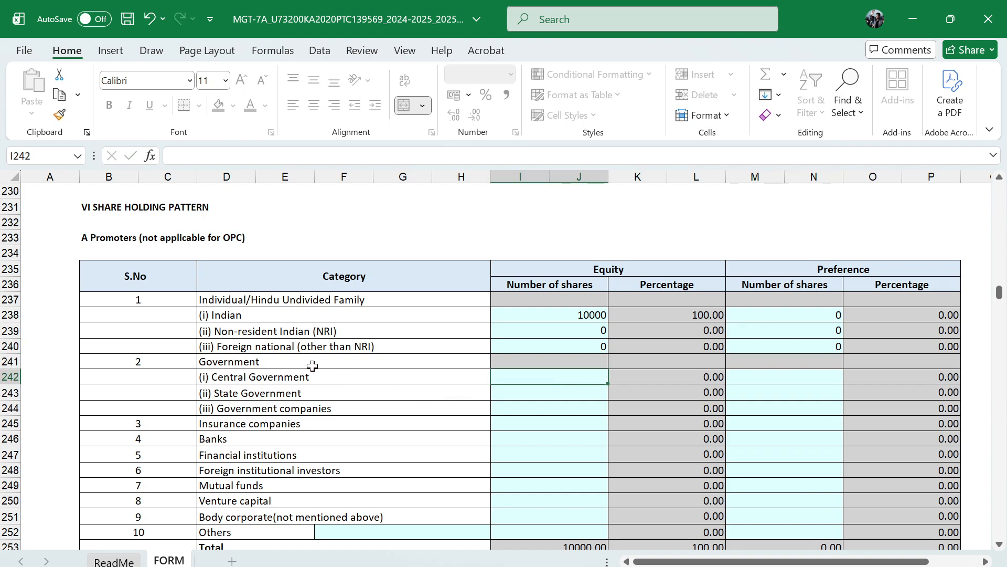
Fill the promoters' equity number of shares with 0 for every category from Central Government down to Others
{"action": "scroll", "coordinate": [321, 440], "scroll_direction": "down", "scroll_amount": 1}
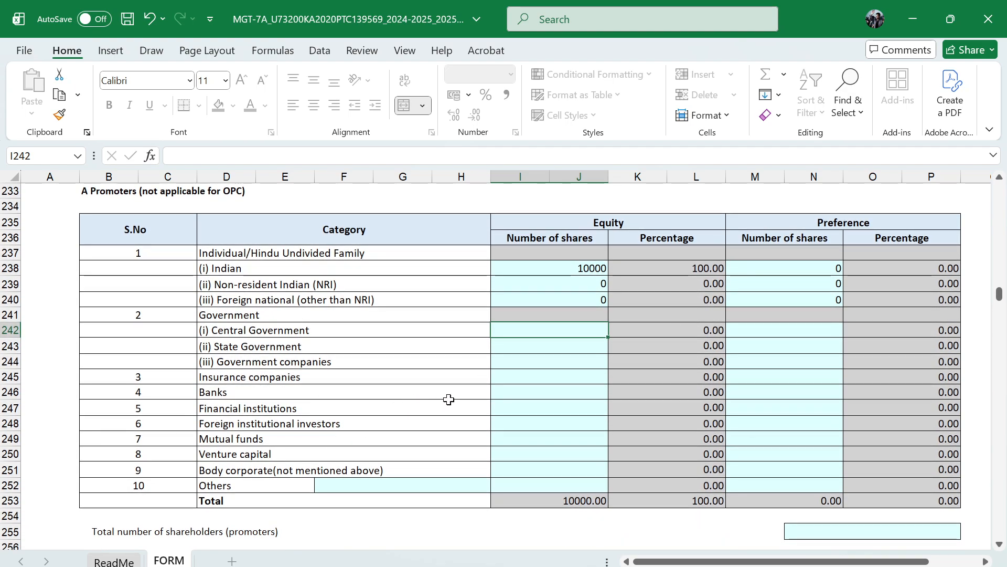
{"action": "scroll", "coordinate": [449, 399], "scroll_direction": "up", "scroll_amount": 1}
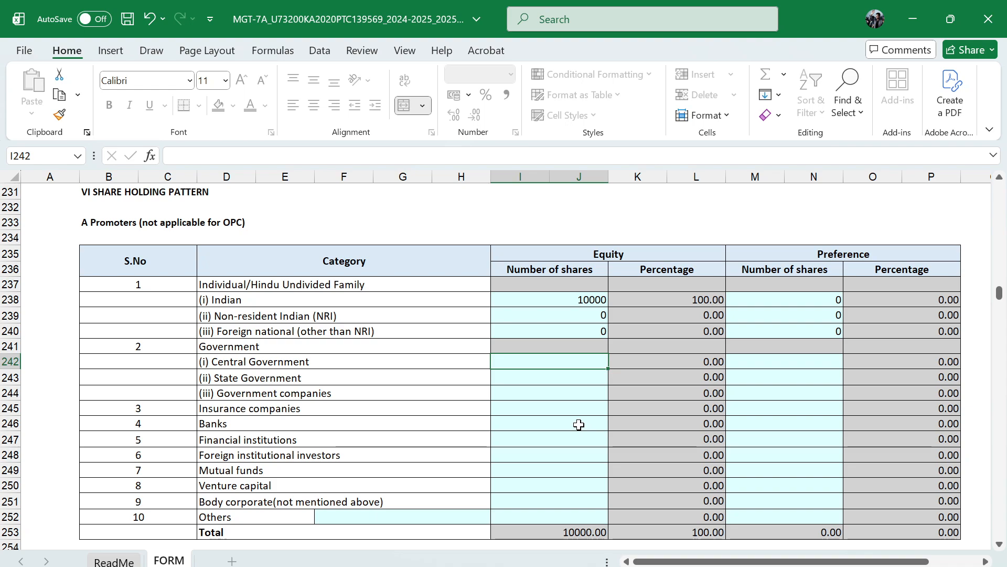
{"action": "type", "text": "0"}
{"action": "key", "text": "Return"}
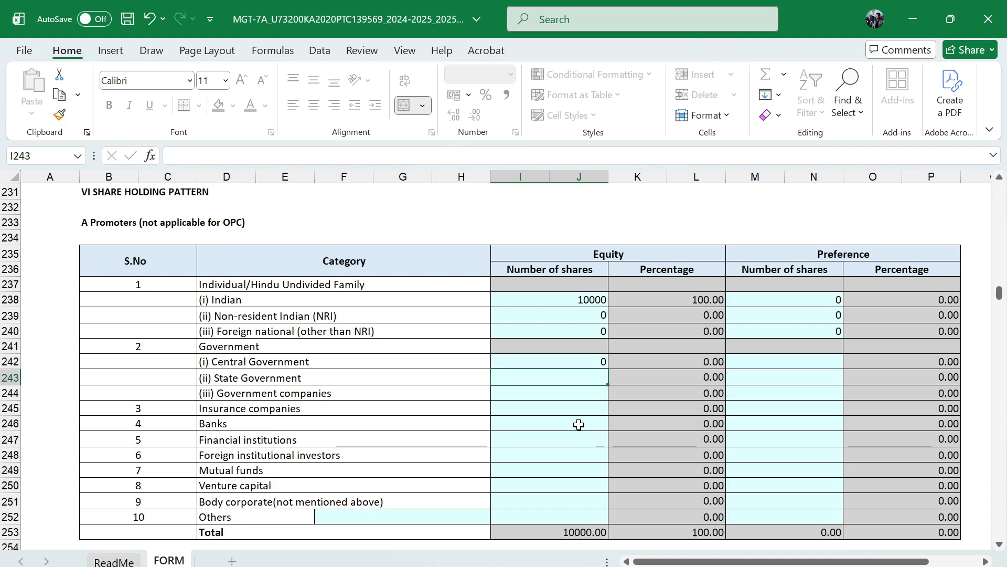
{"action": "key", "text": "Up"}
{"action": "key", "text": "shift+Down"}
{"action": "key", "text": "shift+Down"}
{"action": "key", "text": "shift+Down"}
{"action": "key", "text": "shift+Down"}
{"action": "key", "text": "shift+Down"}
{"action": "key", "text": "shift+Down"}
{"action": "key", "text": "shift+Down"}
{"action": "key", "text": "shift+Down"}
{"action": "key", "text": "shift+Down"}
{"action": "key", "text": "shift+Down"}
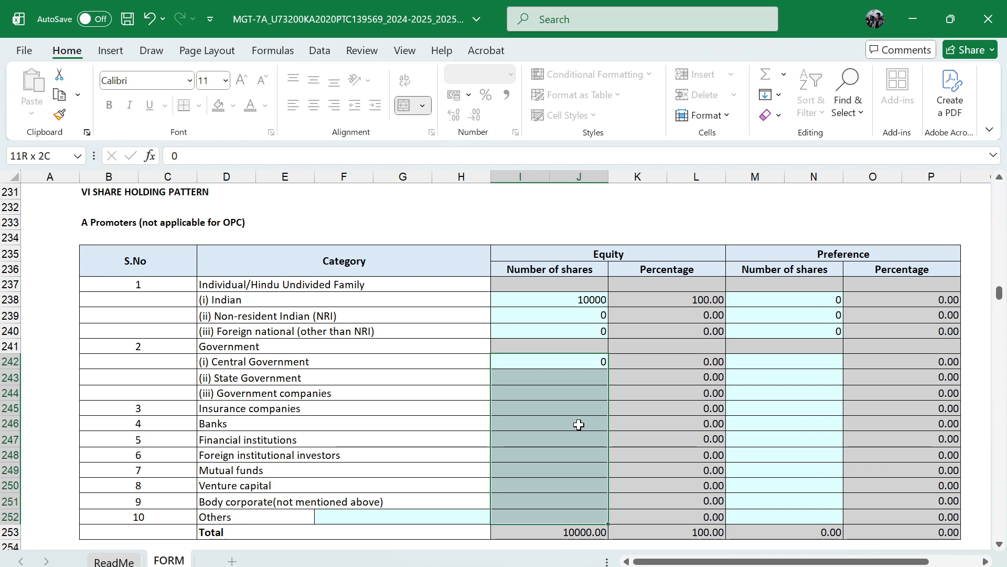
{"action": "key", "text": "ctrl+d"}
{"action": "key", "text": "Down"}
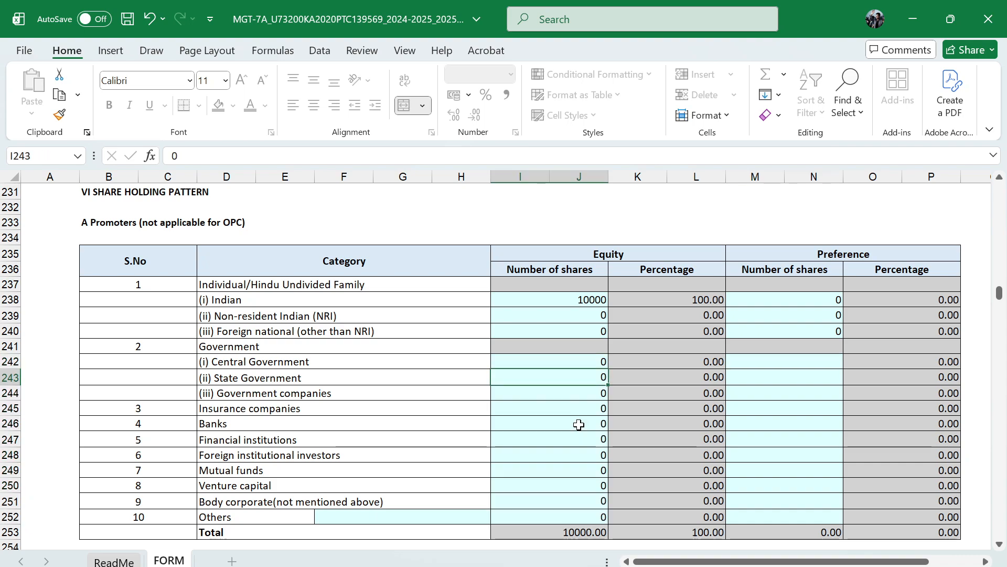
{"action": "key", "text": "Up"}
{"action": "key", "text": "Right"}
{"action": "key", "text": "Up"}
{"action": "key", "text": "Left"}
{"action": "key", "text": "Down"}
{"action": "key", "text": "Down"}
{"action": "key", "text": "Up"}
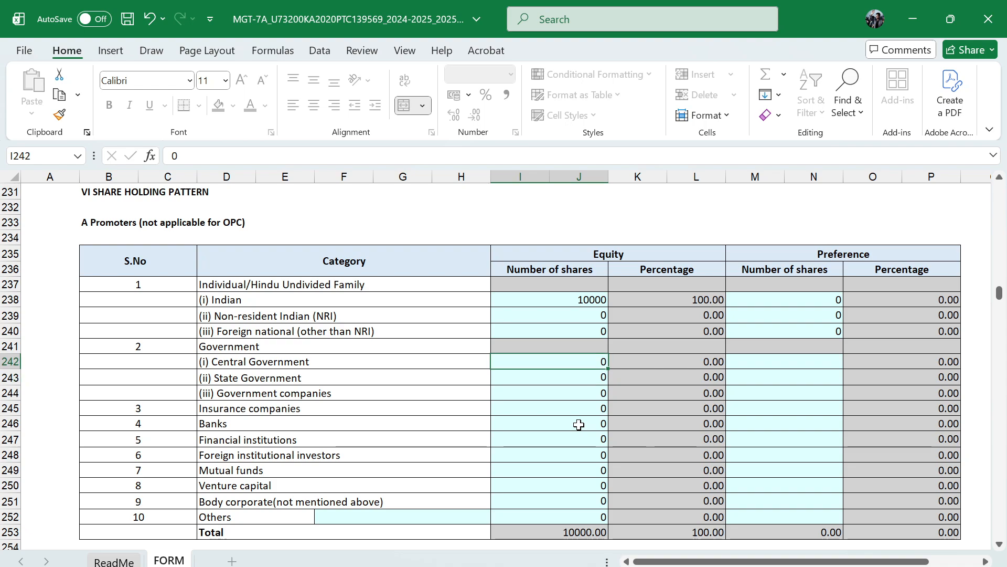
{"action": "key", "text": "Right"}
{"action": "key", "text": "Left"}
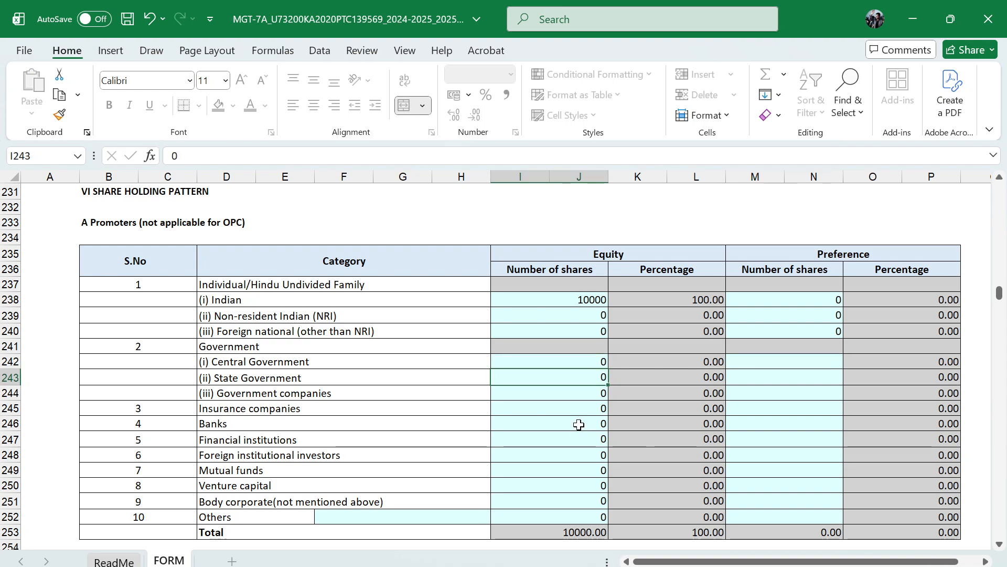
Fill the promoters' preference number of shares with 0 for every category from Central Government down to Others
{"action": "key", "text": "Right"}
{"action": "type", "text": "0"}
{"action": "key", "text": "shift+Down"}
{"action": "key", "text": "shift+Down"}
{"action": "key", "text": "shift+Down"}
{"action": "key", "text": "shift+Down"}
{"action": "key", "text": "shift+Down"}
{"action": "key", "text": "shift+Down"}
{"action": "key", "text": "shift+Down"}
{"action": "key", "text": "shift+Down"}
{"action": "key", "text": "shift+Down"}
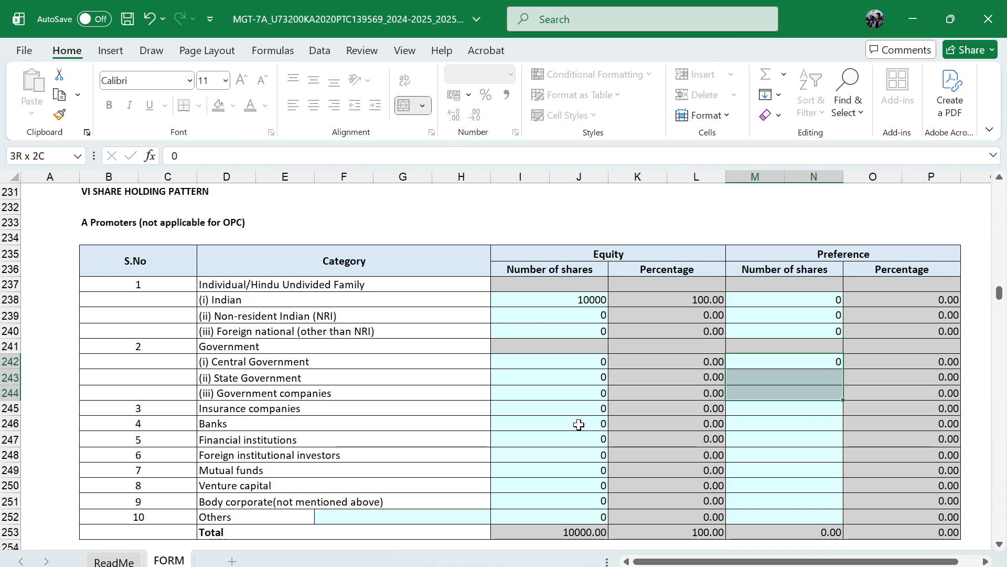
{"action": "key", "text": "shift+Down"}
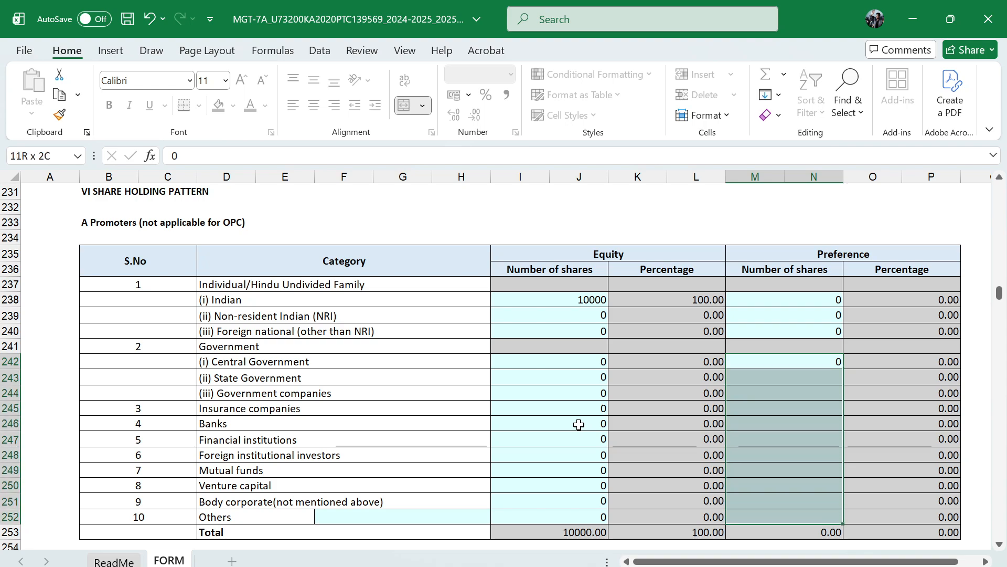
{"action": "key", "text": "ctrl+d"}
Enter NA as the description of the promoters' Others category and 2 as the total number of promoter shareholders
{"action": "scroll", "coordinate": [456, 477], "scroll_direction": "down", "scroll_amount": 1}
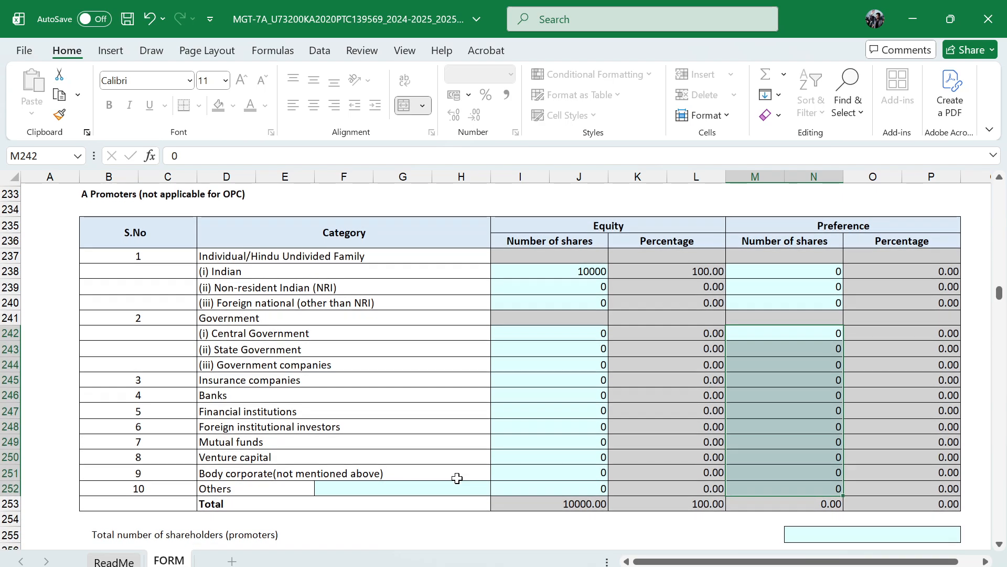
{"action": "left_click", "coordinate": [397, 489]}
{"action": "type", "text": "NA"}
{"action": "key", "text": "Return"}
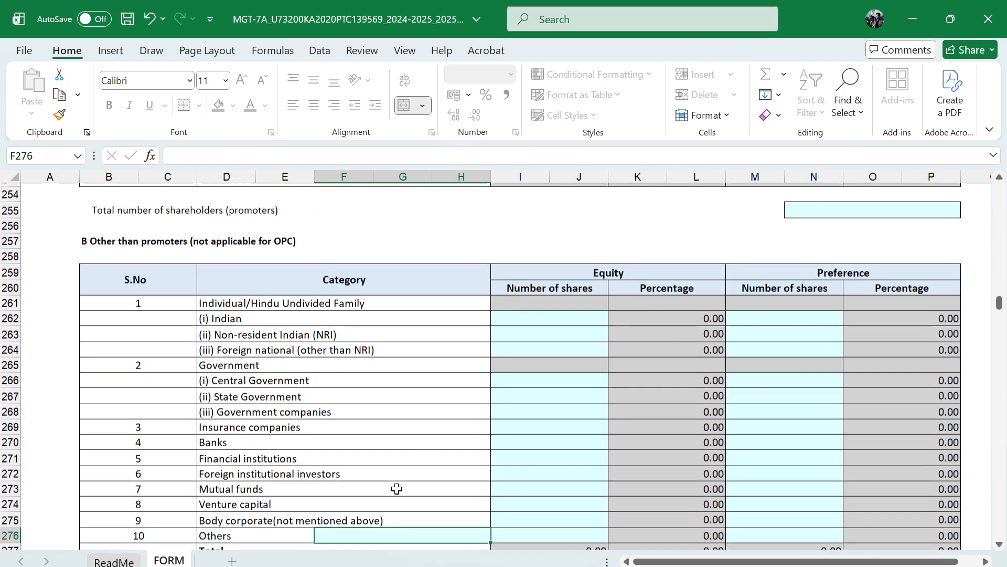
{"action": "scroll", "coordinate": [470, 401], "scroll_direction": "up", "scroll_amount": 2}
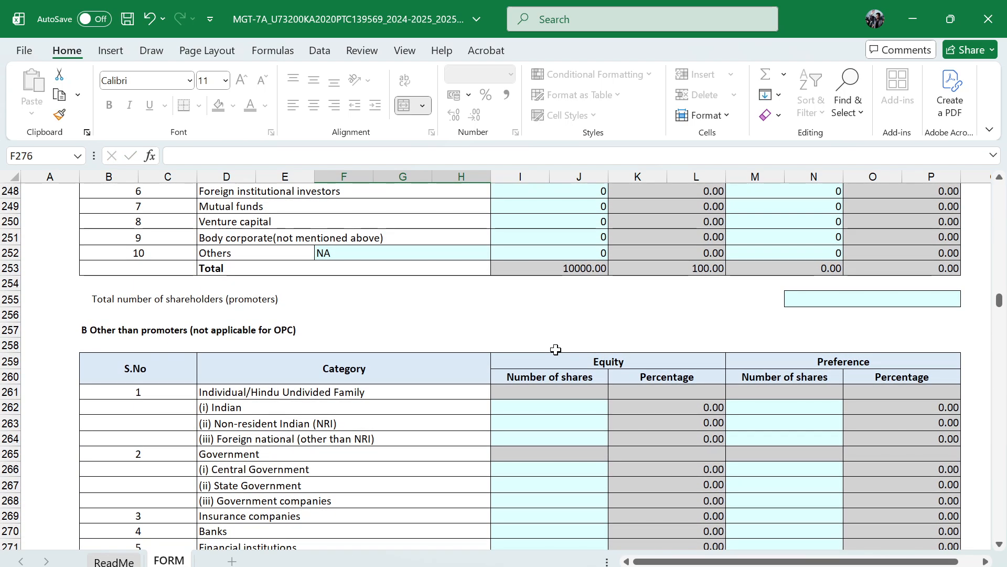
{"action": "left_click", "coordinate": [834, 303]}
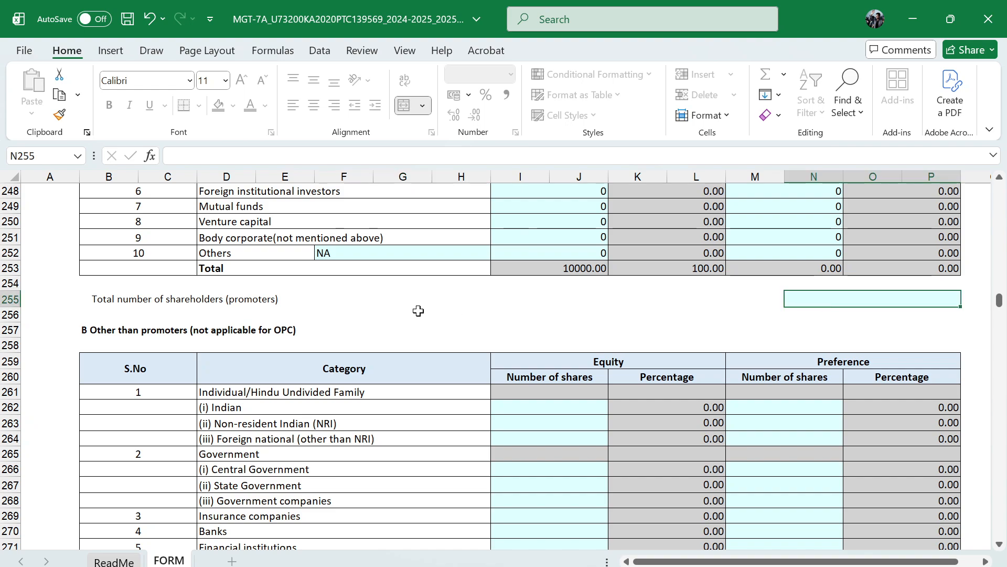
{"action": "type", "text": "2"}
{"action": "key", "text": "ctrl+Return"}
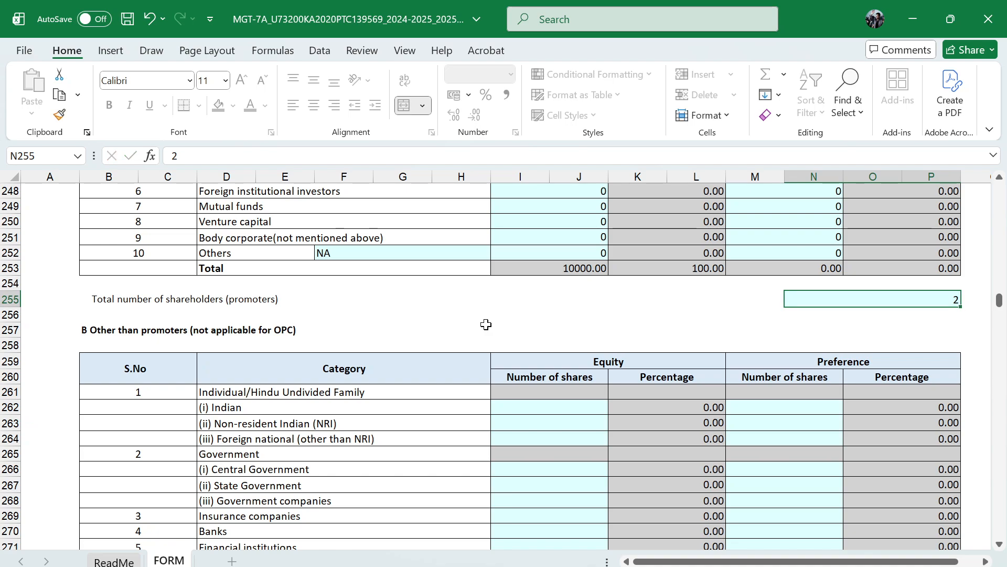
In the other-than-promoters table, enter 0 equity and 0 preference shares for Indian individuals/HUF
{"action": "scroll", "coordinate": [565, 331], "scroll_direction": "down", "scroll_amount": 4}
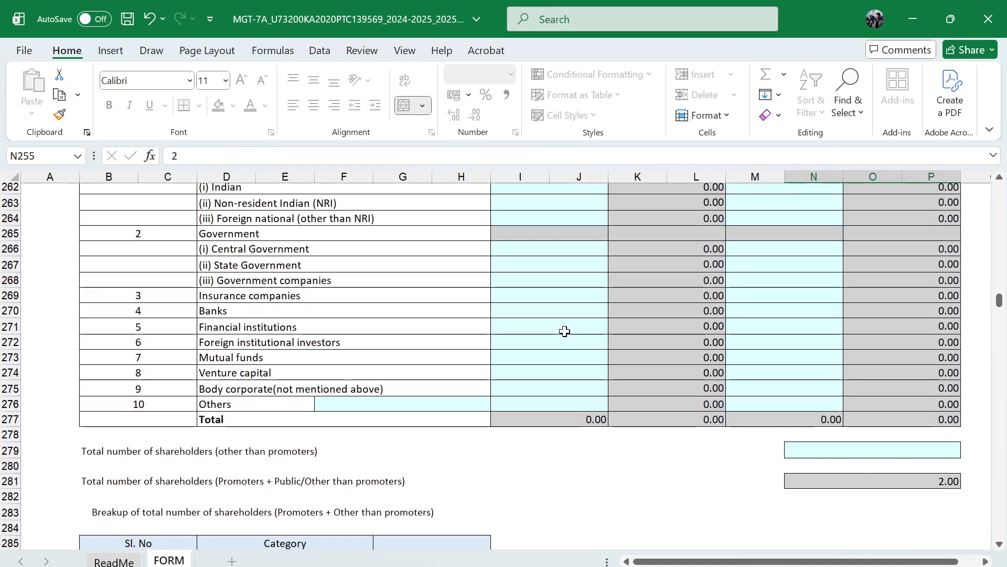
{"action": "scroll", "coordinate": [546, 382], "scroll_direction": "up", "scroll_amount": 4}
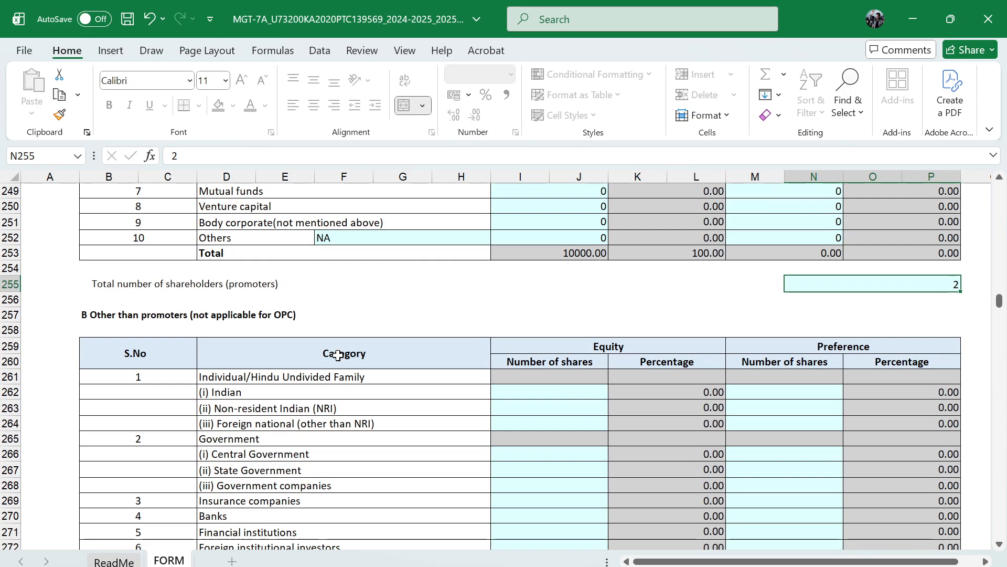
{"action": "scroll", "coordinate": [348, 406], "scroll_direction": "down", "scroll_amount": 2}
{"action": "scroll", "coordinate": [348, 406], "scroll_direction": "down", "scroll_amount": 1}
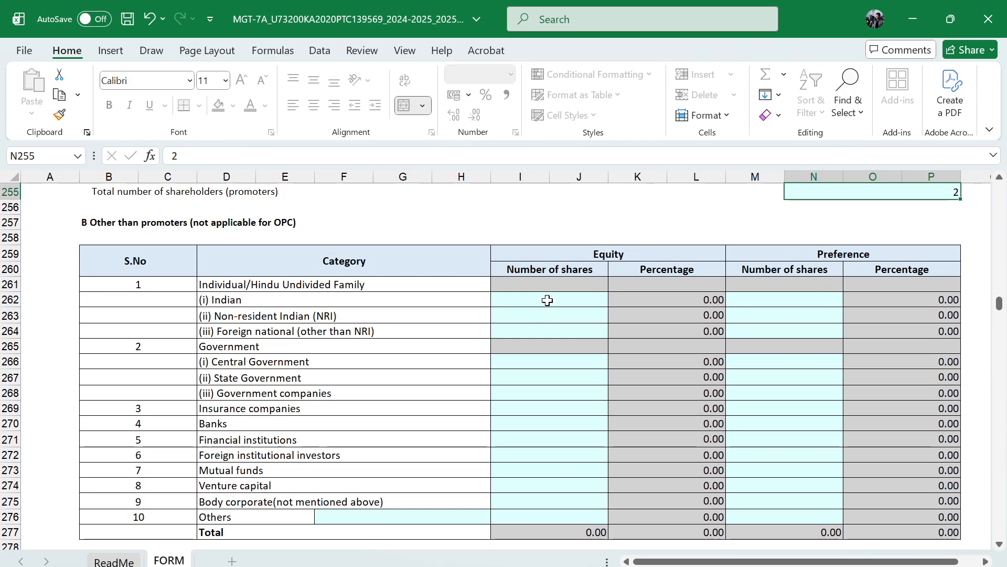
{"action": "left_click", "coordinate": [547, 300]}
{"action": "type", "text": "0"}
{"action": "key", "text": "Tab"}
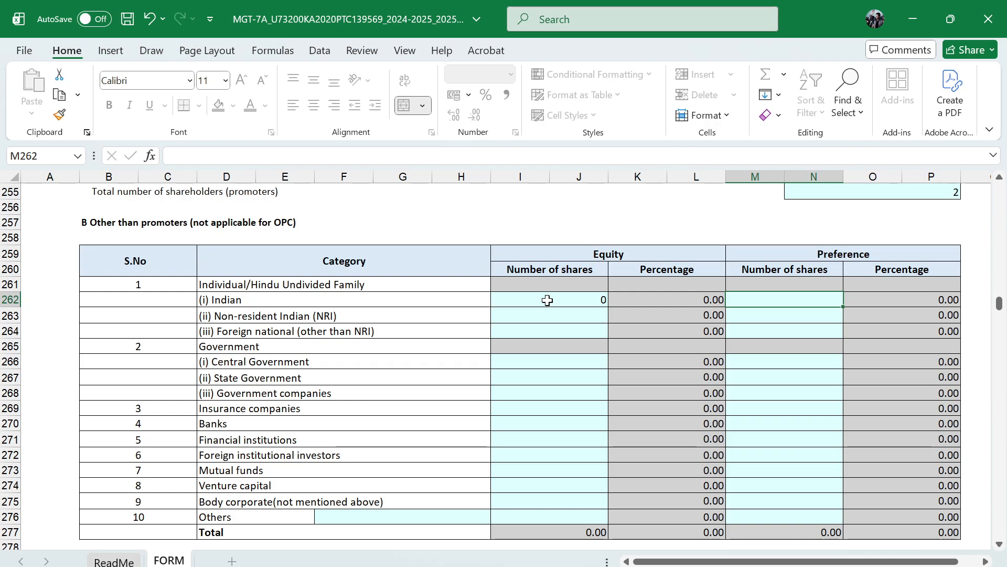
{"action": "type", "text": "0"}
{"action": "key", "text": "Tab"}
{"action": "key", "text": "shift+Tab"}
{"action": "key", "text": "Up"}
{"action": "key", "text": "Up"}
{"action": "key", "text": "Up"}
{"action": "key", "text": "Up"}
{"action": "key", "text": "Up"}
{"action": "key", "text": "Up"}
{"action": "key", "text": "Up"}
{"action": "key", "text": "Up"}
{"action": "key", "text": "Up"}
{"action": "key", "text": "Up"}
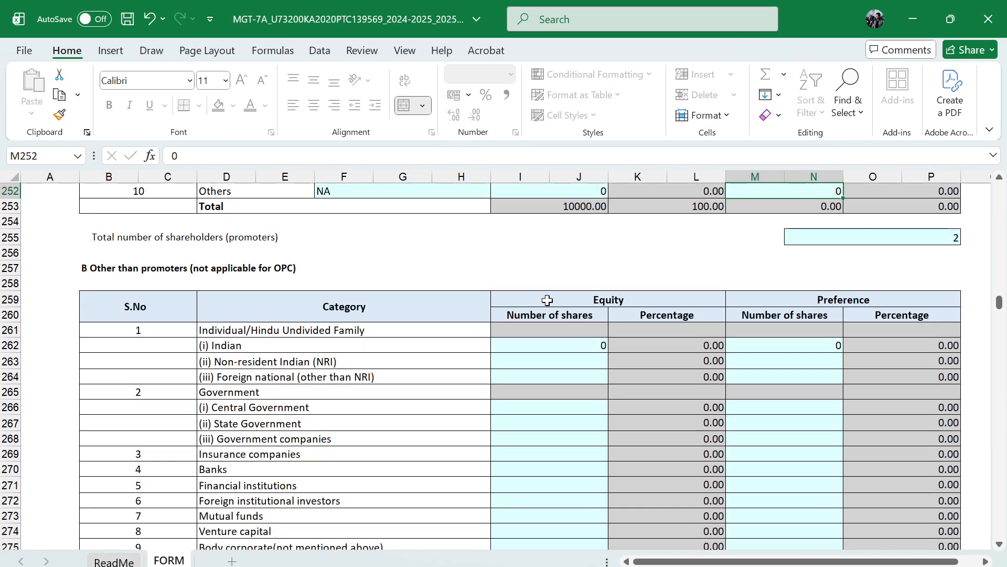
Fill 0 equity and 0 preference shares down to the non-resident Indian and foreign national rows of the other-than-promoters table
{"action": "left_click", "coordinate": [554, 342]}
{"action": "key", "text": "shift+Down"}
{"action": "key", "text": "shift+Down"}
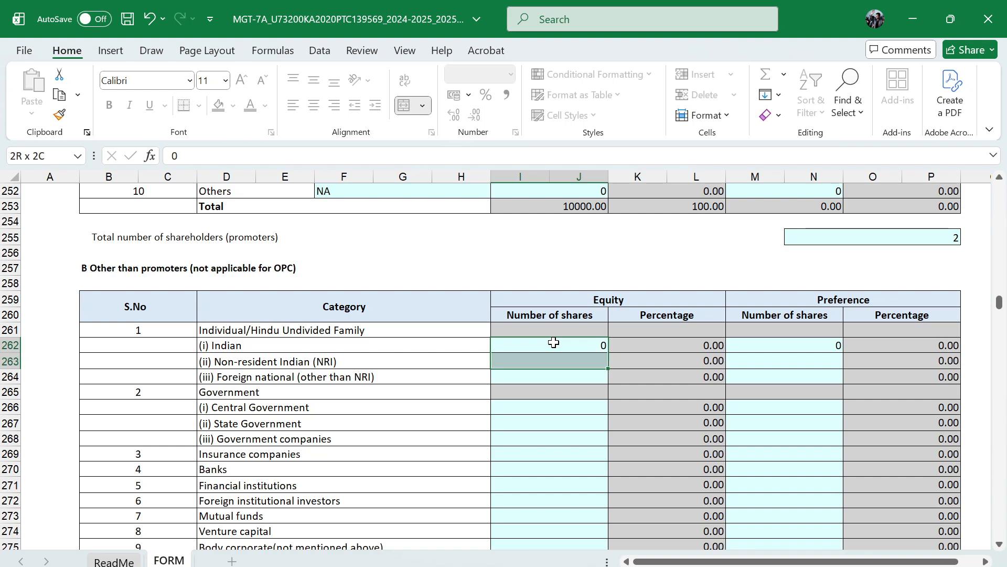
{"action": "key", "text": "ctrl+d"}
{"action": "key", "text": "Right"}
{"action": "key", "text": "Right"}
{"action": "key", "text": "Left"}
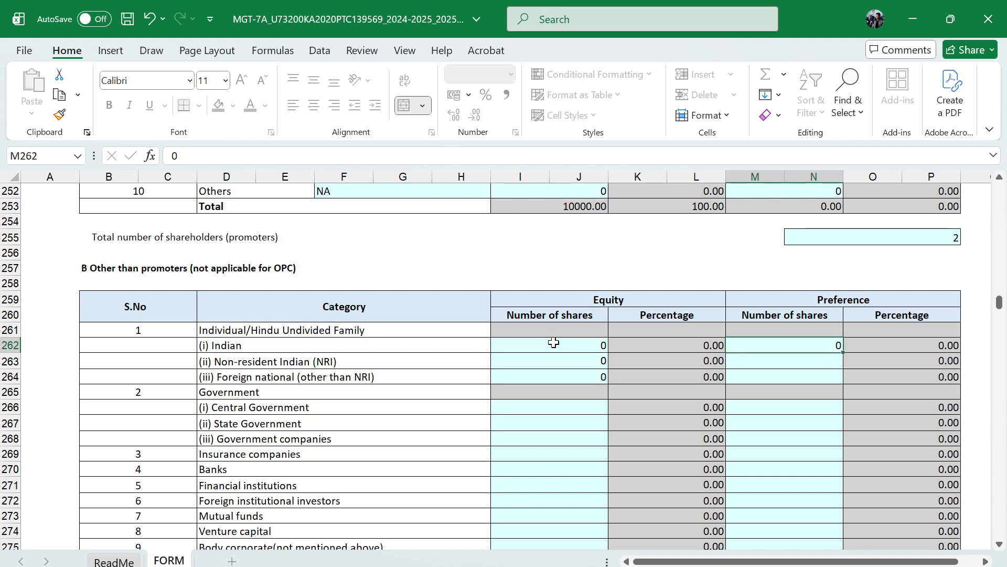
{"action": "key", "text": "shift+Down"}
{"action": "key", "text": "shift+Down"}
{"action": "key", "text": "ctrl+d"}
Fill the other-than-promoters equity number of shares with 0 for every category from Central Government down to Others
{"action": "key", "text": "ctrl+Down"}
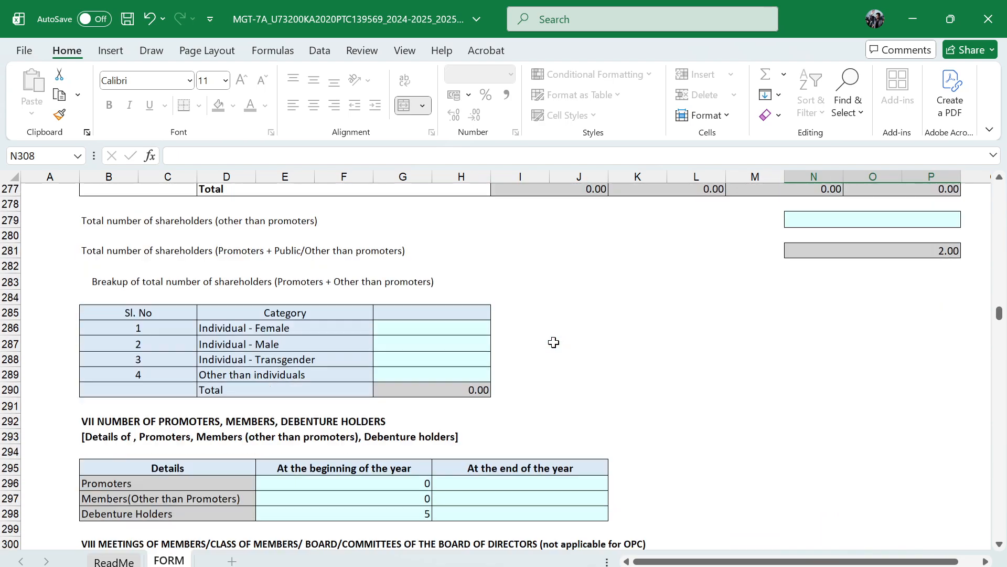
{"action": "scroll", "coordinate": [554, 343], "scroll_direction": "up", "scroll_amount": 4}
{"action": "scroll", "coordinate": [554, 342], "scroll_direction": "up", "scroll_amount": 3}
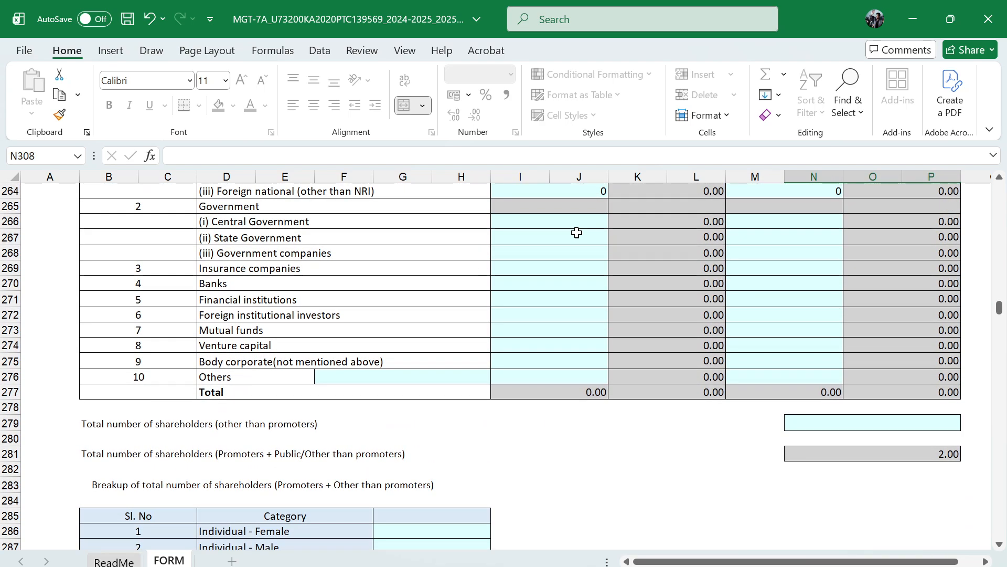
{"action": "left_click", "coordinate": [577, 226]}
{"action": "type", "text": "0"}
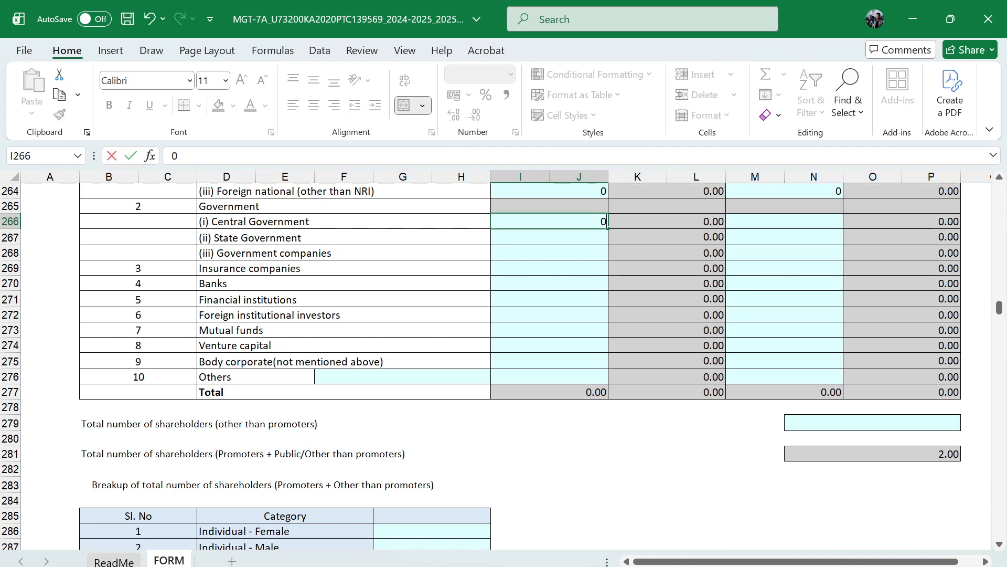
{"action": "key", "text": "Return"}
{"action": "key", "text": "Up"}
{"action": "scroll", "coordinate": [577, 226], "scroll_direction": "up", "scroll_amount": 3}
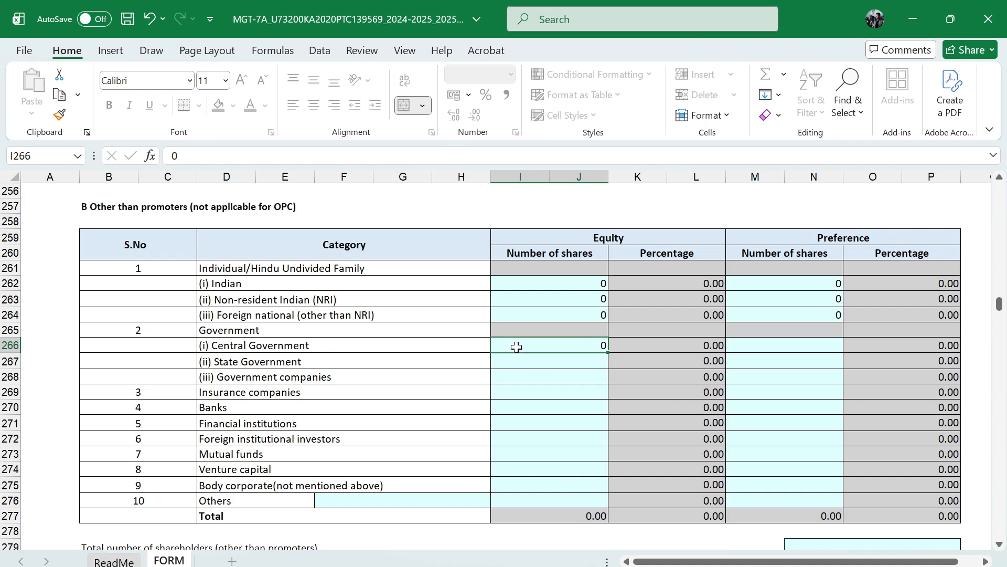
{"action": "key", "text": "shift+Down"}
{"action": "key", "text": "shift+Down"}
{"action": "key", "text": "shift+Down"}
{"action": "key", "text": "shift+Down"}
{"action": "key", "text": "shift+Down"}
{"action": "key", "text": "shift+Down"}
{"action": "key", "text": "shift+Down"}
{"action": "key", "text": "shift+Down"}
{"action": "key", "text": "shift+Down"}
{"action": "key", "text": "shift+Down"}
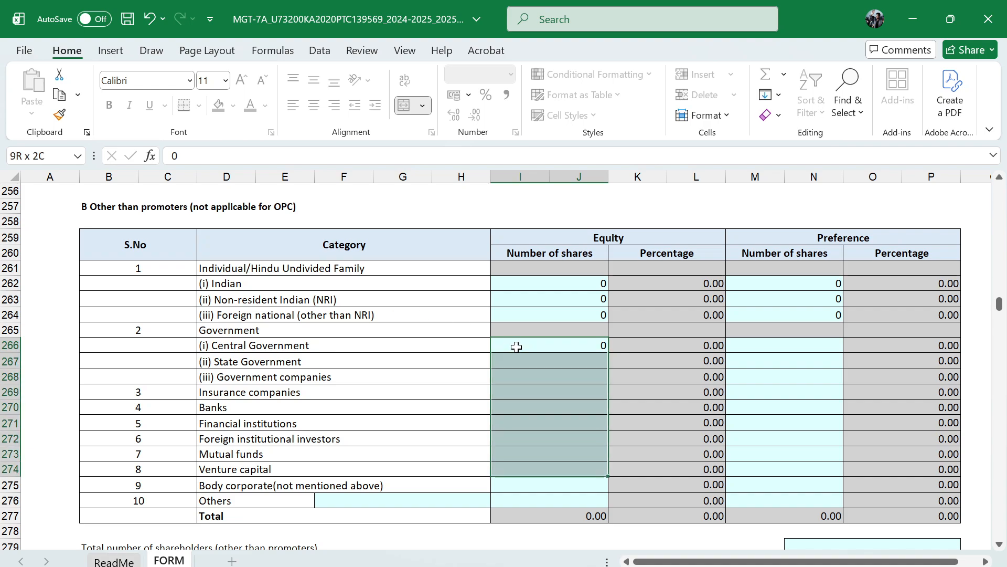
{"action": "type", "text": "0"}
{"action": "key", "text": "ctrl+Return"}
Fill the other-than-promoters preference number of shares with 0 for every category from Central Government down to Others
{"action": "key", "text": "Right"}
{"action": "key", "text": "Right"}
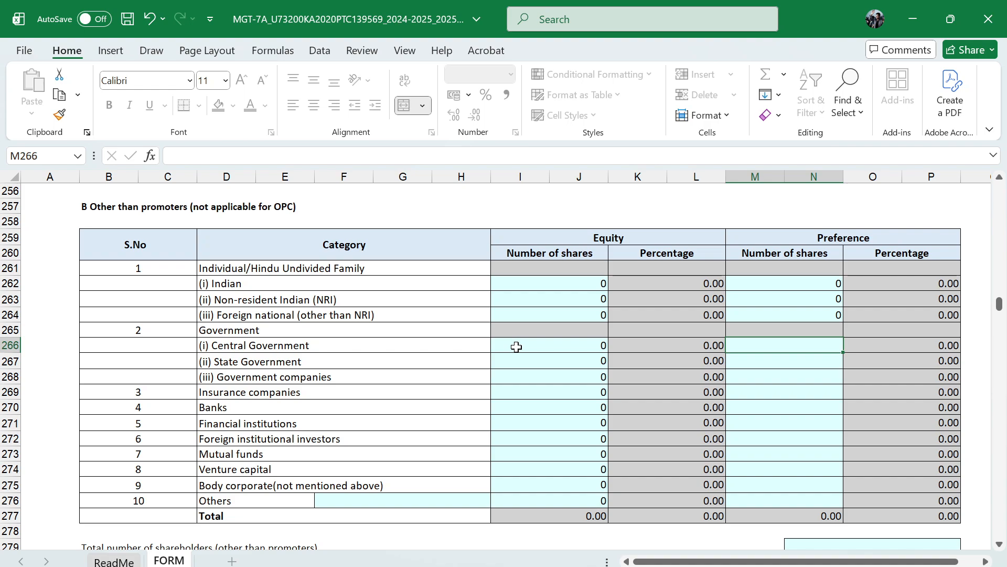
{"action": "type", "text": "0"}
{"action": "key", "text": "shift+Down"}
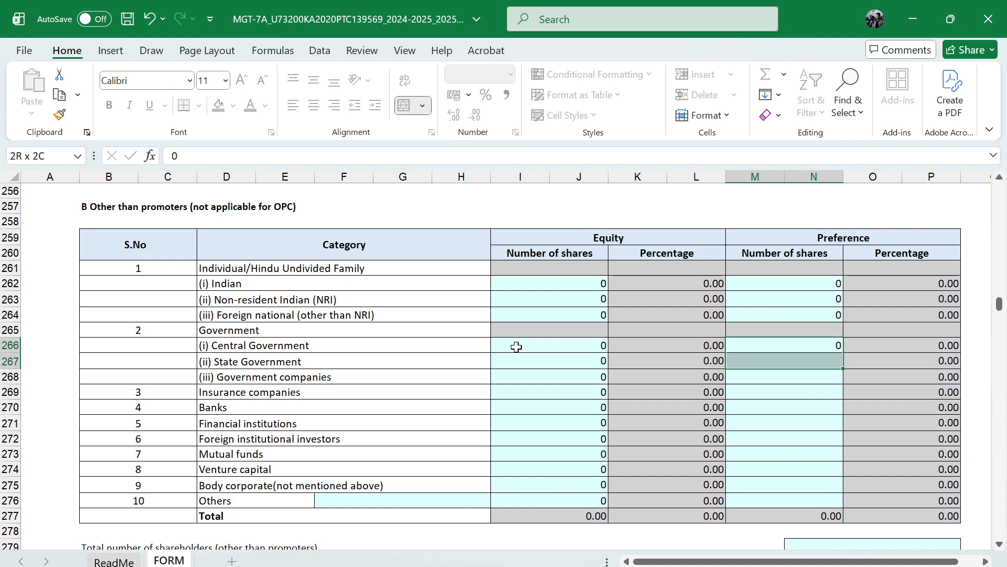
{"action": "key", "text": "shift+Down"}
{"action": "key", "text": "shift+Down"}
{"action": "key", "text": "shift+Down"}
{"action": "key", "text": "shift+Down"}
{"action": "key", "text": "shift+Down"}
{"action": "key", "text": "shift+Down"}
{"action": "key", "text": "shift+Down"}
{"action": "key", "text": "shift+Down"}
{"action": "key", "text": "shift+Down"}
{"action": "type", "text": "0"}
{"action": "key", "text": "ctrl+Return"}
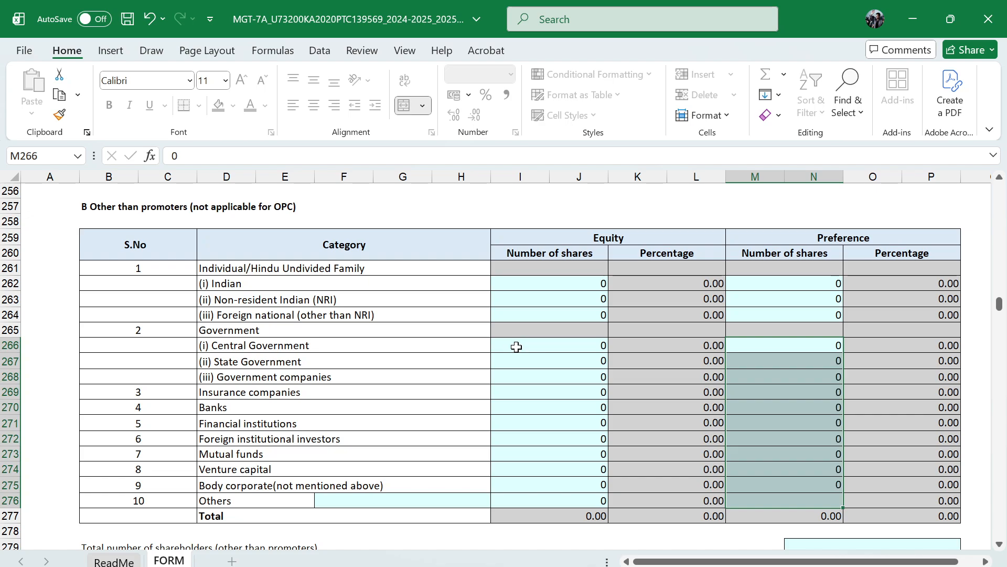
Enter NA as the description of the other-than-promoters Others category and 0 as the total number of shareholders other than promoters
{"action": "scroll", "coordinate": [516, 346], "scroll_direction": "down", "scroll_amount": 2}
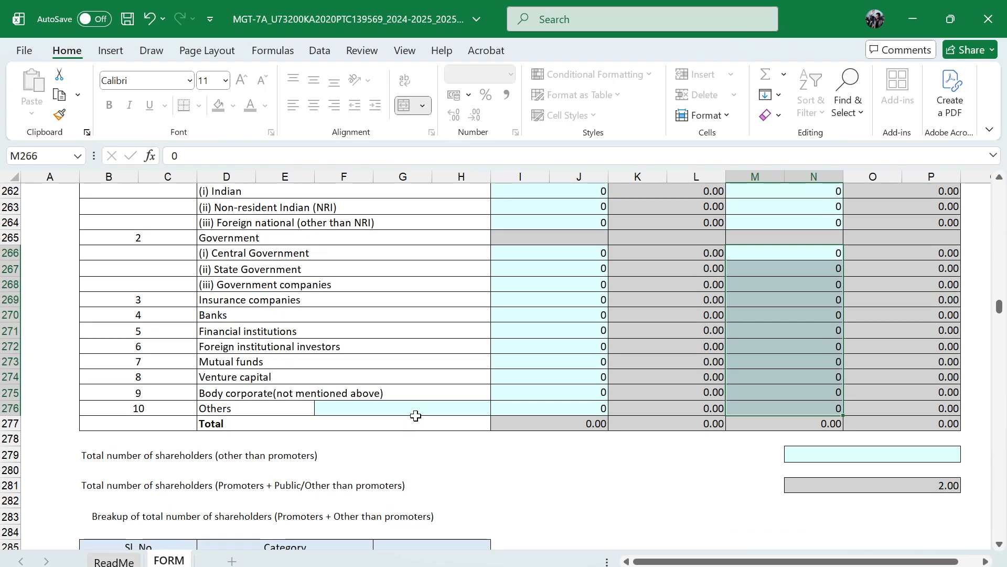
{"action": "left_click", "coordinate": [420, 409]}
{"action": "type", "text": "NA"}
{"action": "key", "text": "Return"}
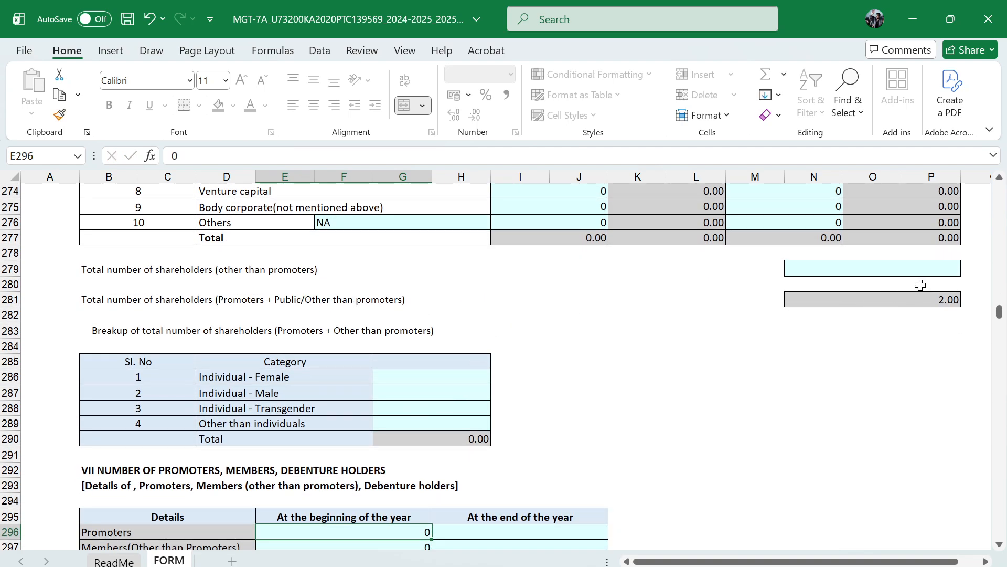
{"action": "left_click", "coordinate": [929, 271]}
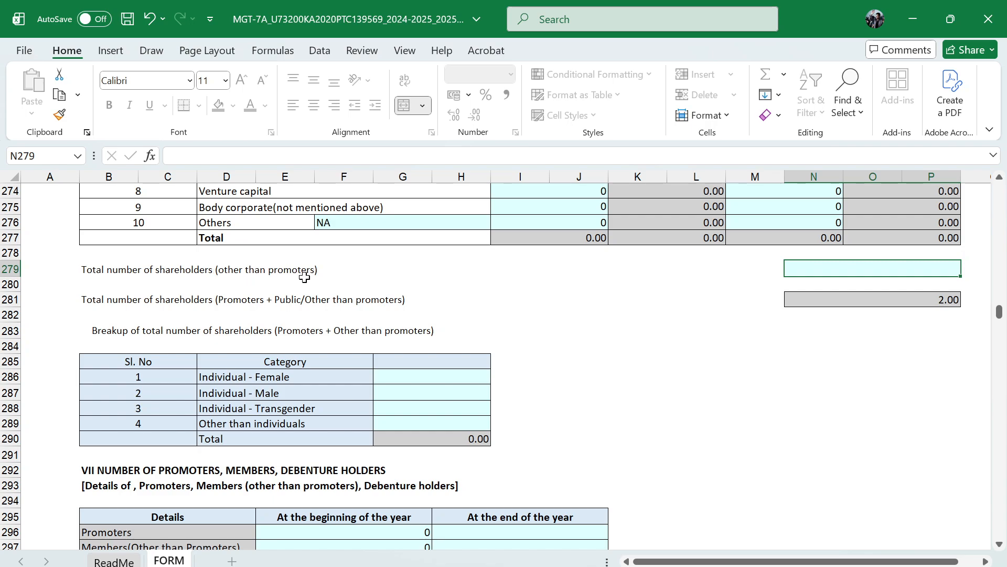
{"action": "type", "text": "0"}
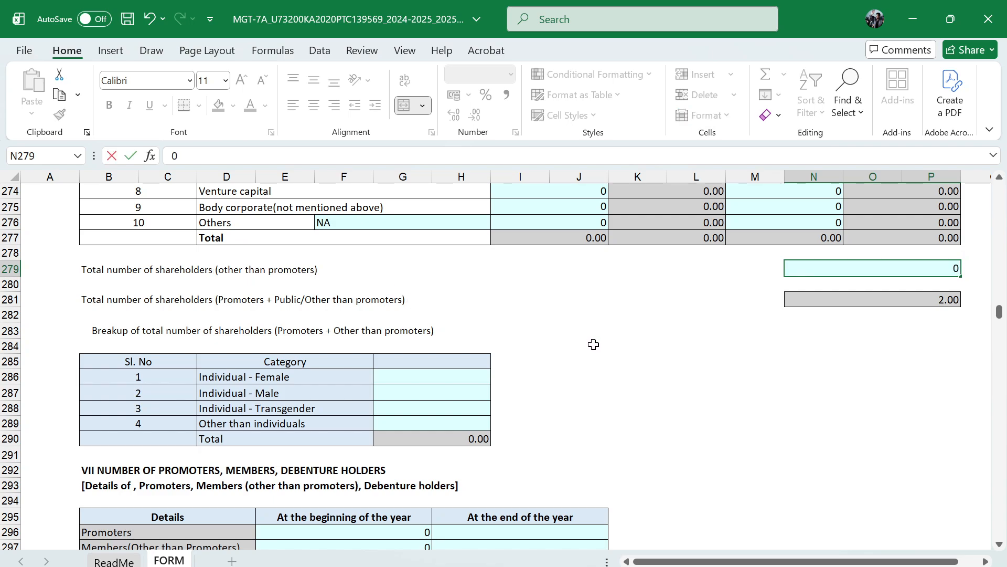
{"action": "left_click", "coordinate": [725, 349]}
{"action": "scroll", "coordinate": [725, 348], "scroll_direction": "up", "scroll_amount": 5}
{"action": "scroll", "coordinate": [724, 344], "scroll_direction": "down", "scroll_amount": 2}
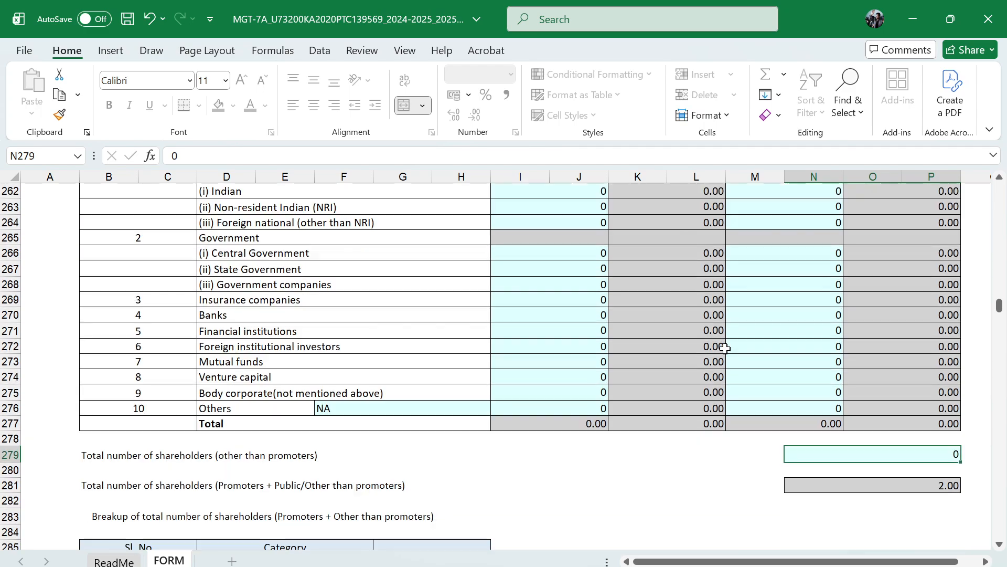
In the breakup of total shareholders, enter 0 female, 2 male, 0 transgender and 0 other than individuals
{"action": "scroll", "coordinate": [218, 479], "scroll_direction": "down", "scroll_amount": 1}
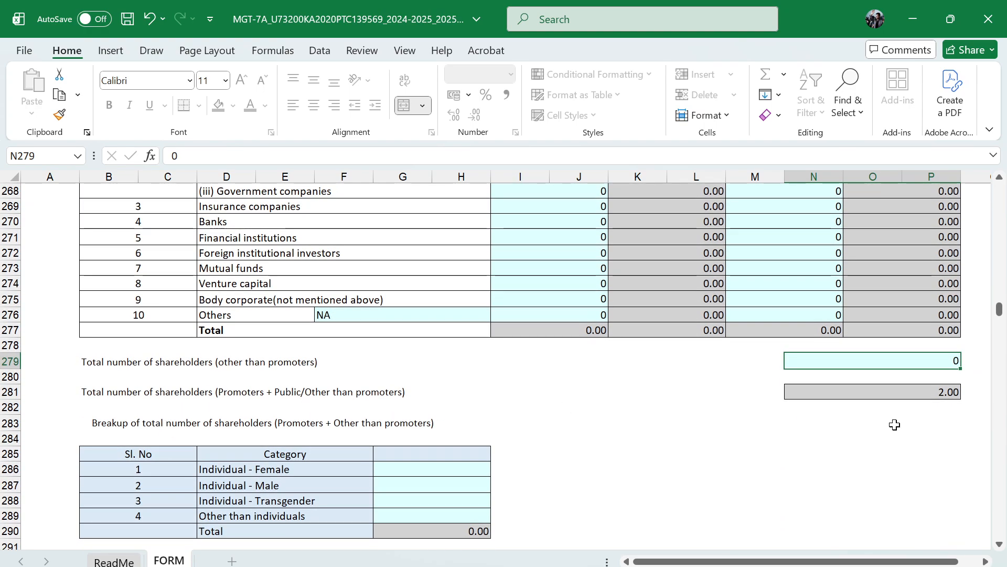
{"action": "scroll", "coordinate": [611, 450], "scroll_direction": "down", "scroll_amount": 2}
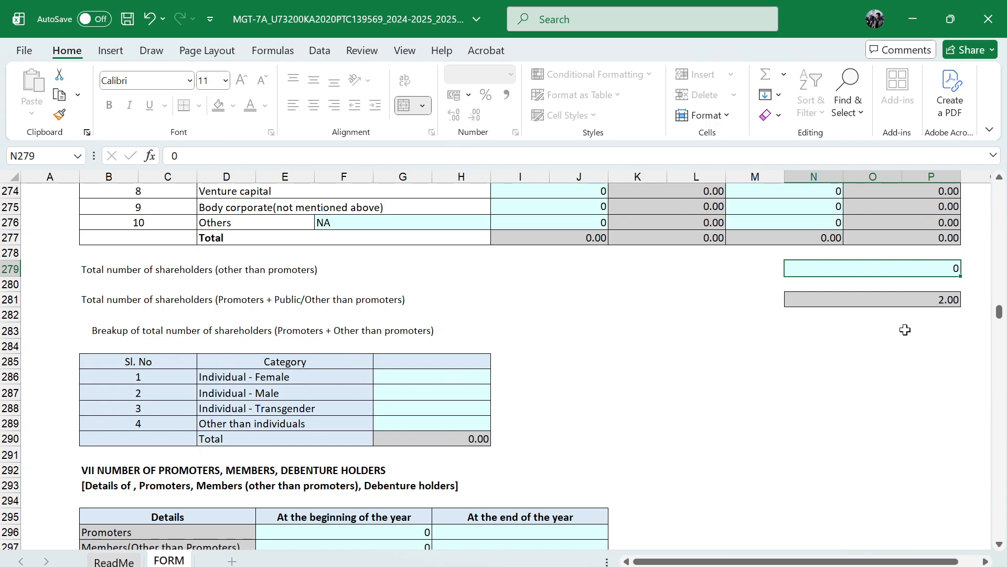
{"action": "left_click", "coordinate": [433, 379]}
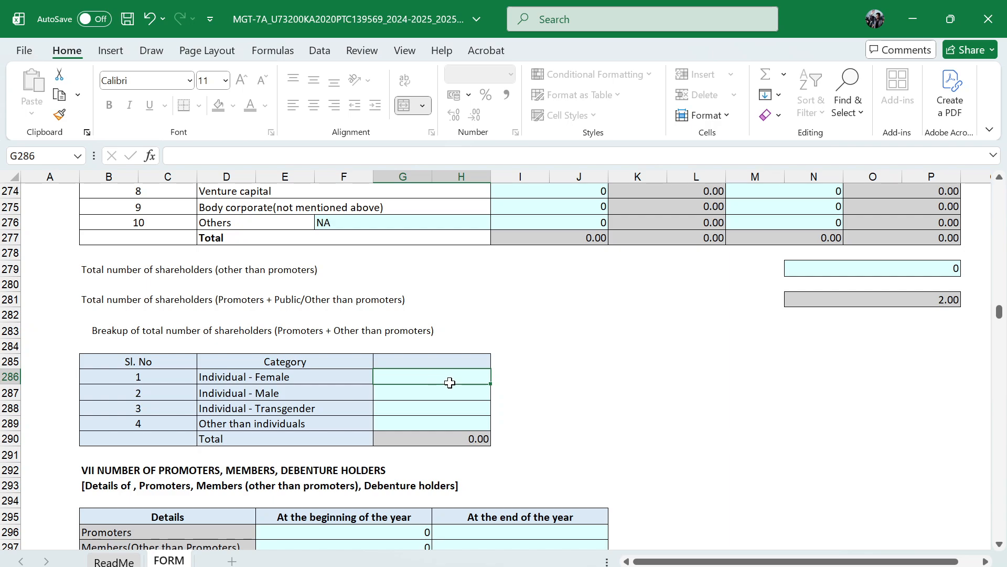
{"action": "left_click", "coordinate": [449, 388]}
{"action": "left_click", "coordinate": [453, 375]}
{"action": "type", "text": "0"}
{"action": "key", "text": "Return"}
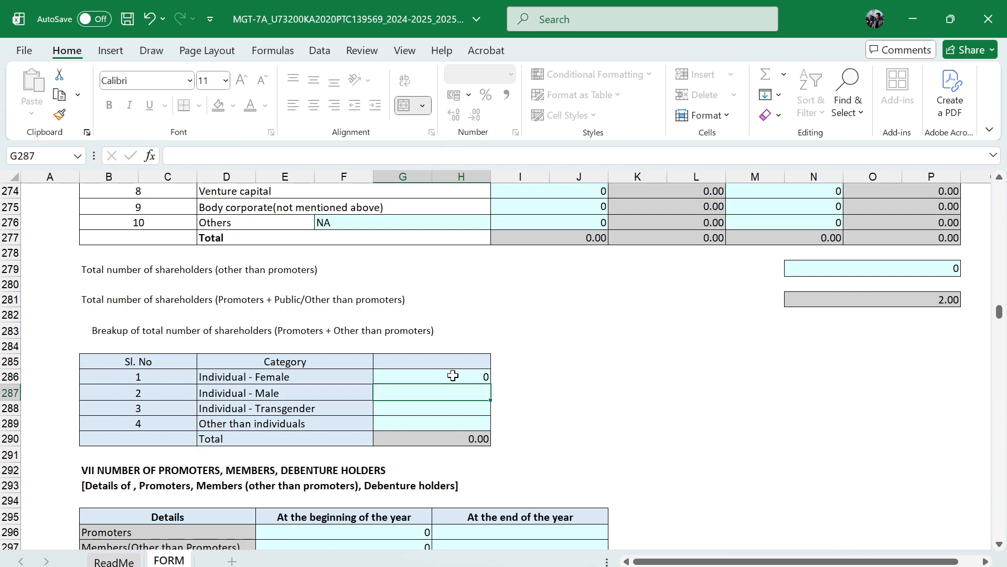
{"action": "type", "text": "2"}
{"action": "key", "text": "Return"}
{"action": "type", "text": "0"}
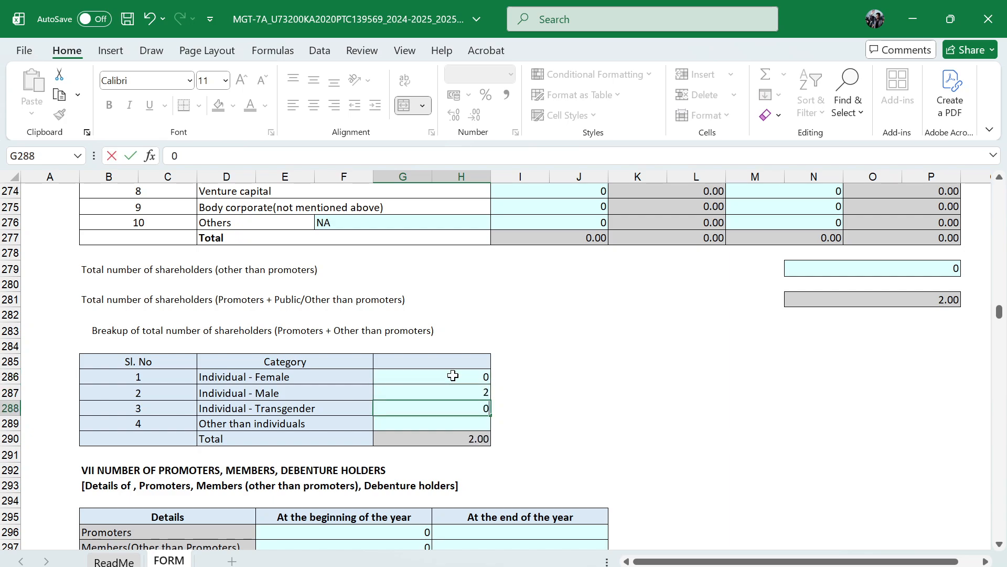
{"action": "key", "text": "Return"}
{"action": "type", "text": "0"}
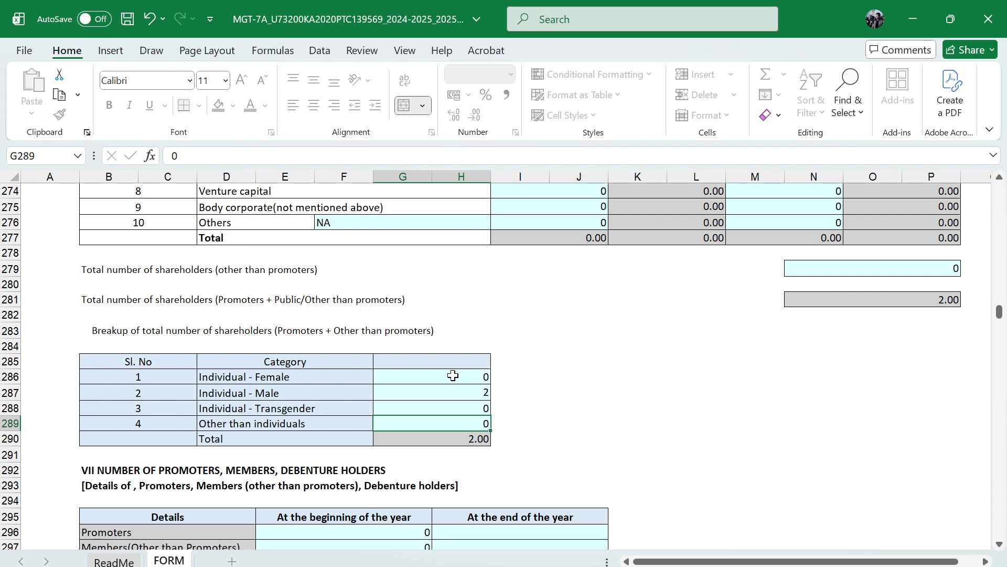
{"action": "key", "text": "Return"}
In section VII, enter 2 promoters at the beginning of the year and 2 at the end of the year
{"action": "scroll", "coordinate": [433, 376], "scroll_direction": "down", "scroll_amount": 2}
{"action": "scroll", "coordinate": [432, 377], "scroll_direction": "down", "scroll_amount": 2}
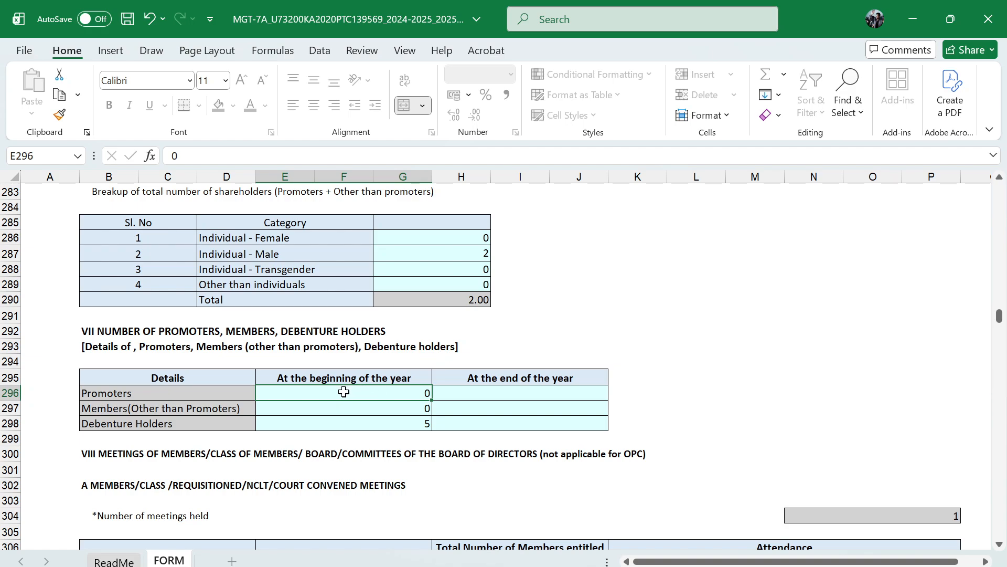
{"action": "type", "text": "2"}
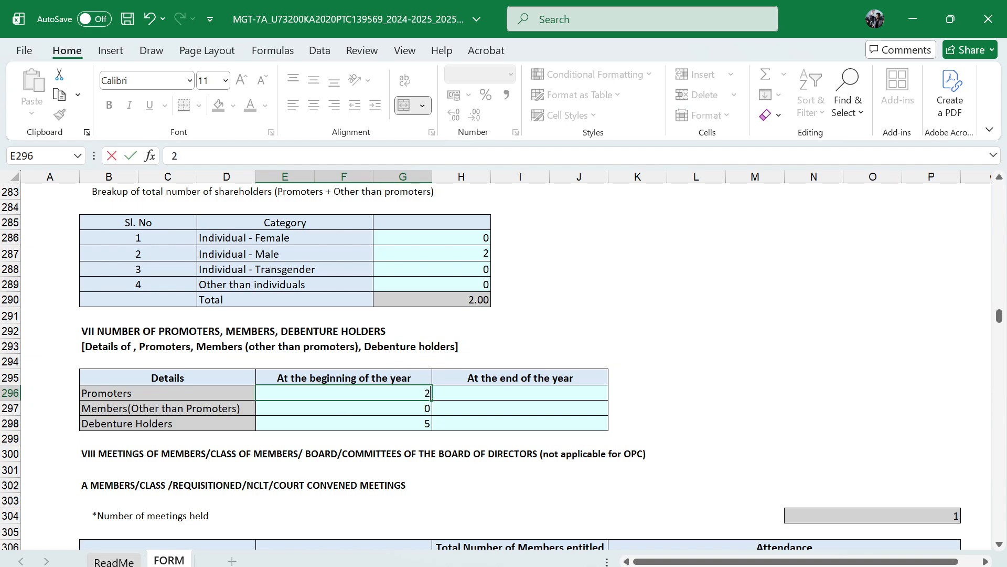
{"action": "key", "text": "Tab"}
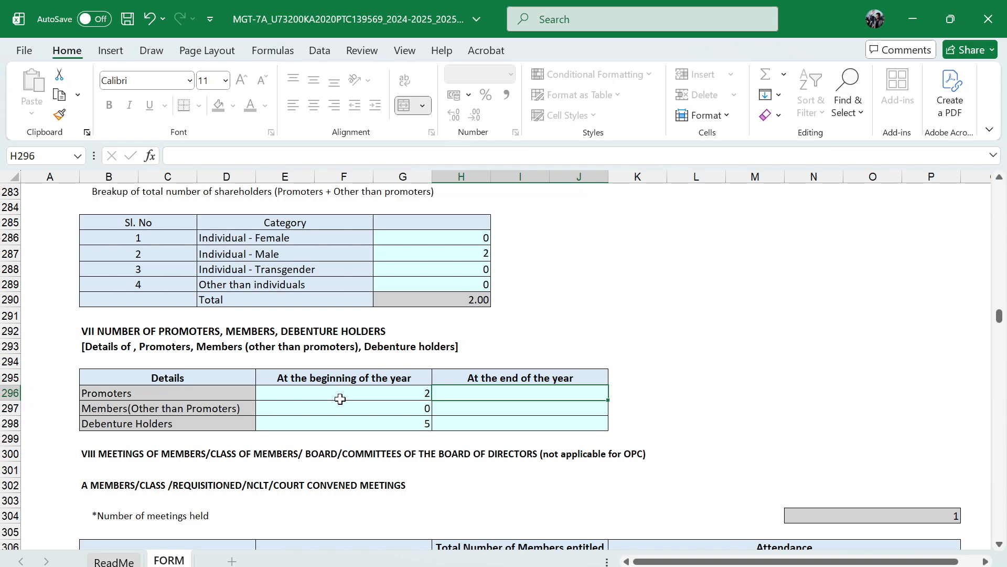
{"action": "type", "text": "2"}
{"action": "key", "text": "Caps_Lock"}
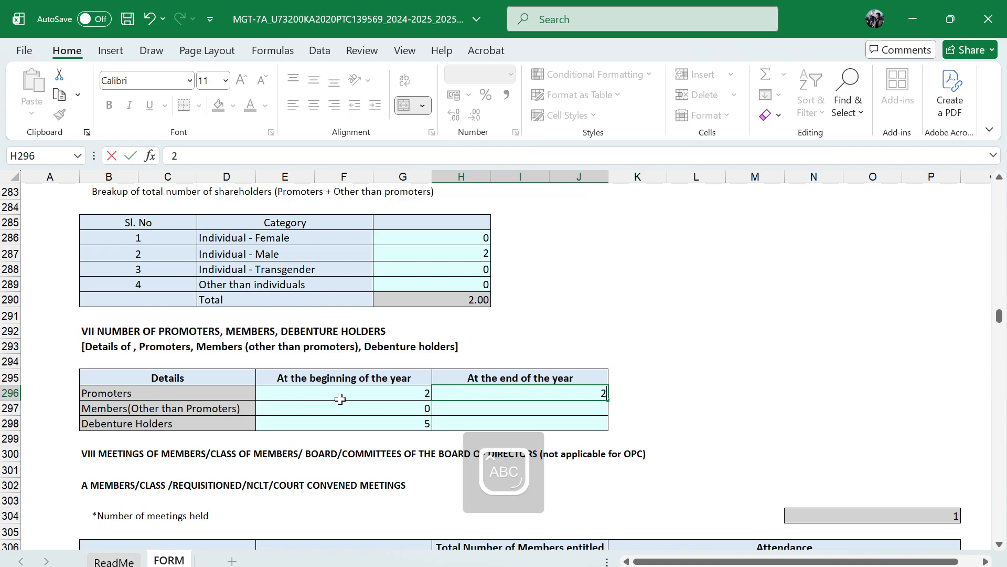
{"action": "key", "text": "Caps_Lock"}
{"action": "key", "text": "Return"}
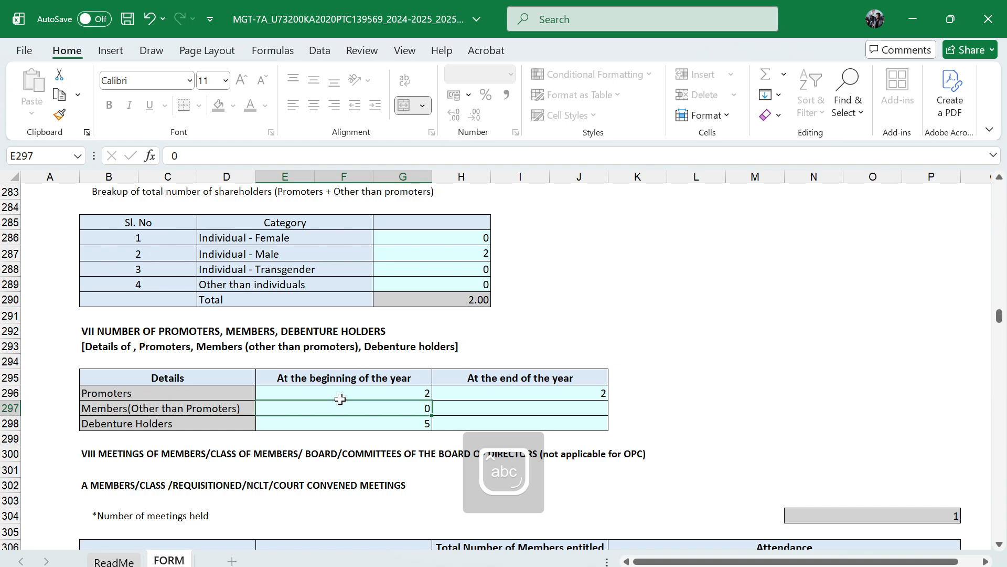
Enter 0 members other than promoters and 5 debenture holders at the end of the year
{"action": "key", "text": "Tab"}
{"action": "type", "text": "0"}
{"action": "key", "text": "Return"}
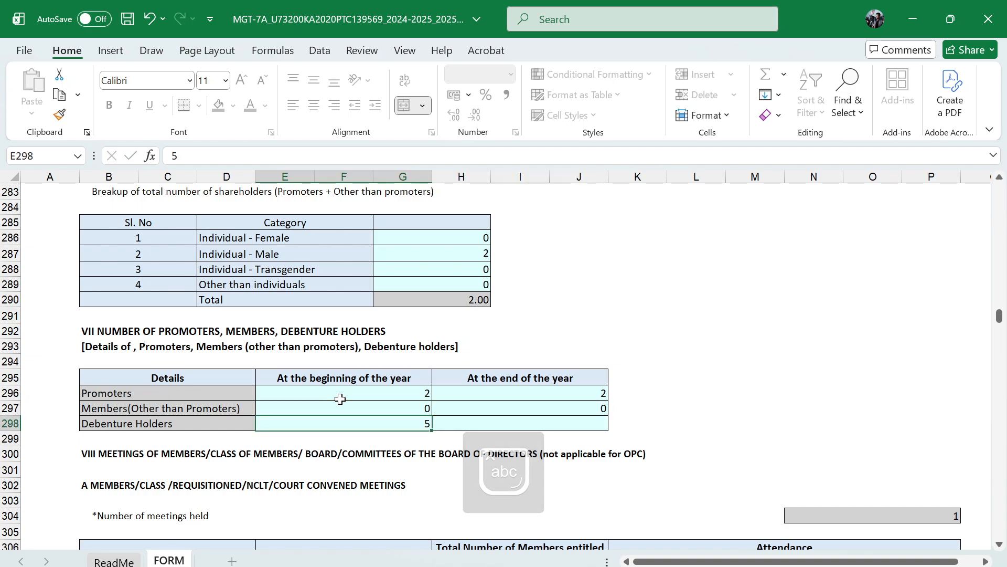
{"action": "key", "text": "Tab"}
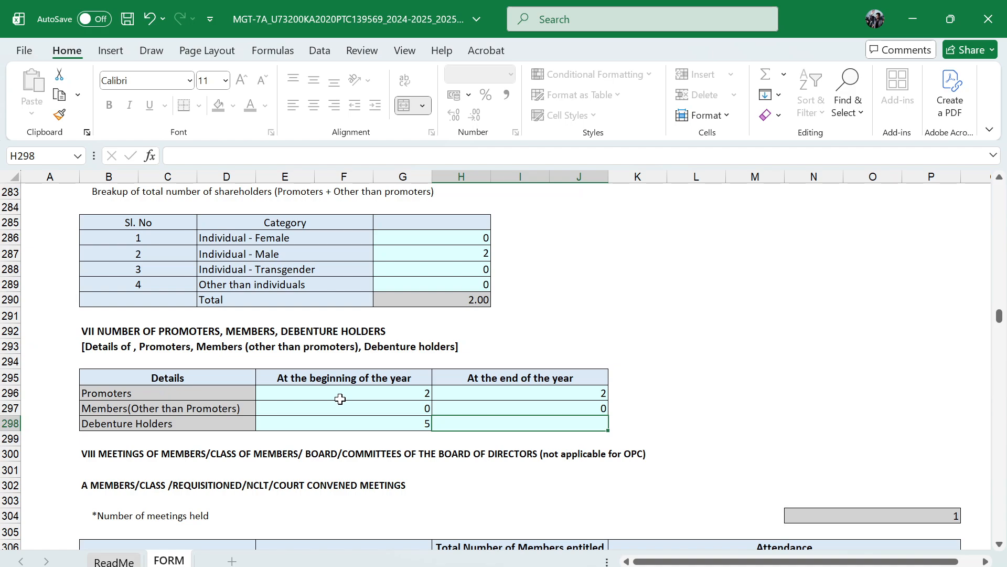
{"action": "type", "text": "5"}
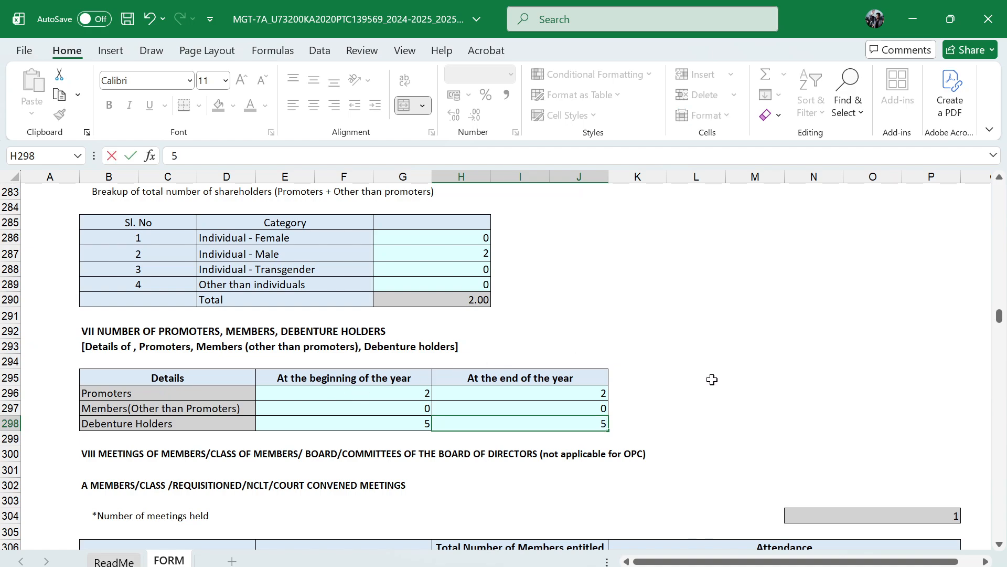
{"action": "left_click", "coordinate": [390, 423]}
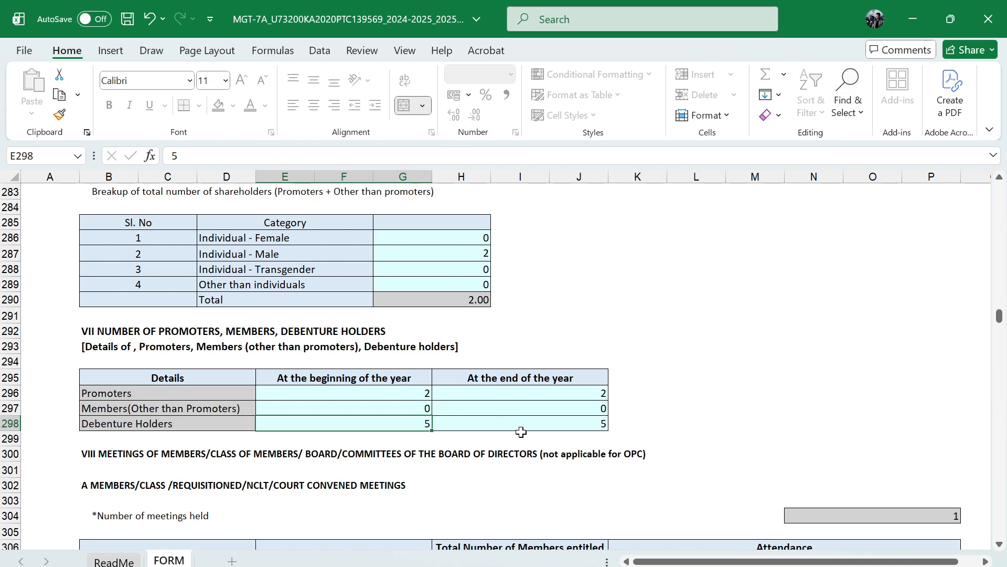
Enter AGM as the type of meeting in the members' meetings table of section VIII
{"action": "scroll", "coordinate": [521, 432], "scroll_direction": "down", "scroll_amount": 2}
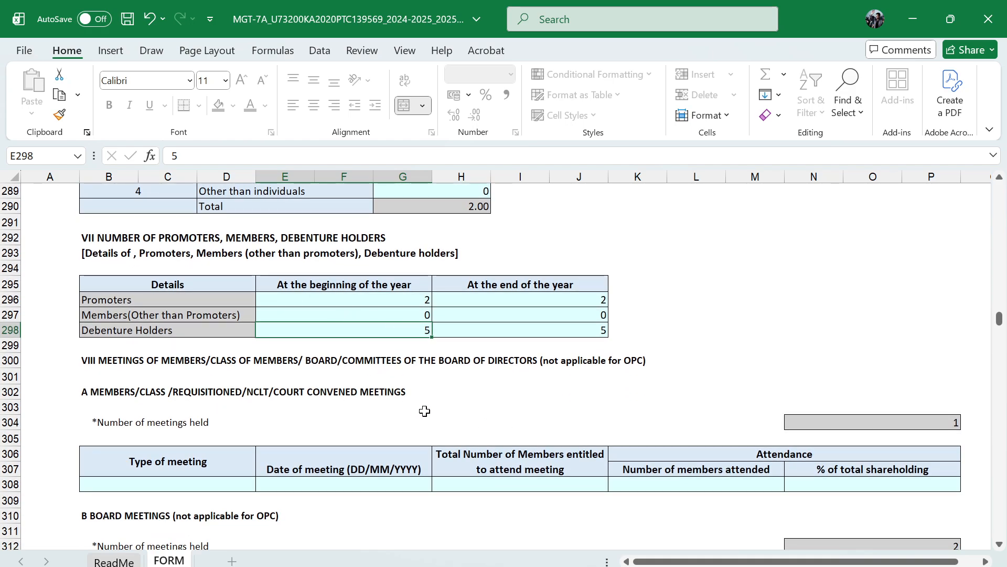
{"action": "scroll", "coordinate": [426, 414], "scroll_direction": "down", "scroll_amount": 1}
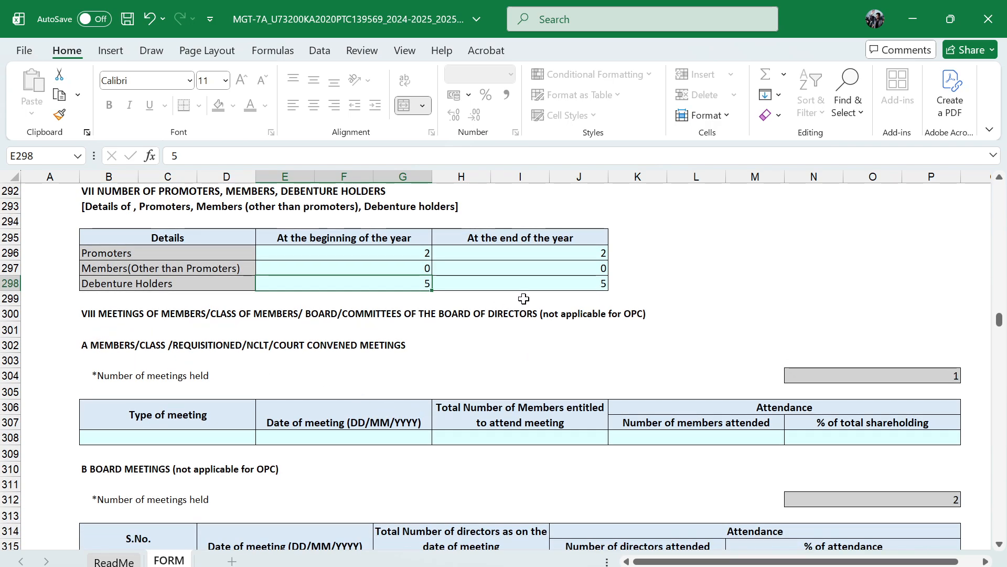
{"action": "scroll", "coordinate": [452, 351], "scroll_direction": "down", "scroll_amount": 1}
{"action": "scroll", "coordinate": [453, 350], "scroll_direction": "down", "scroll_amount": 1}
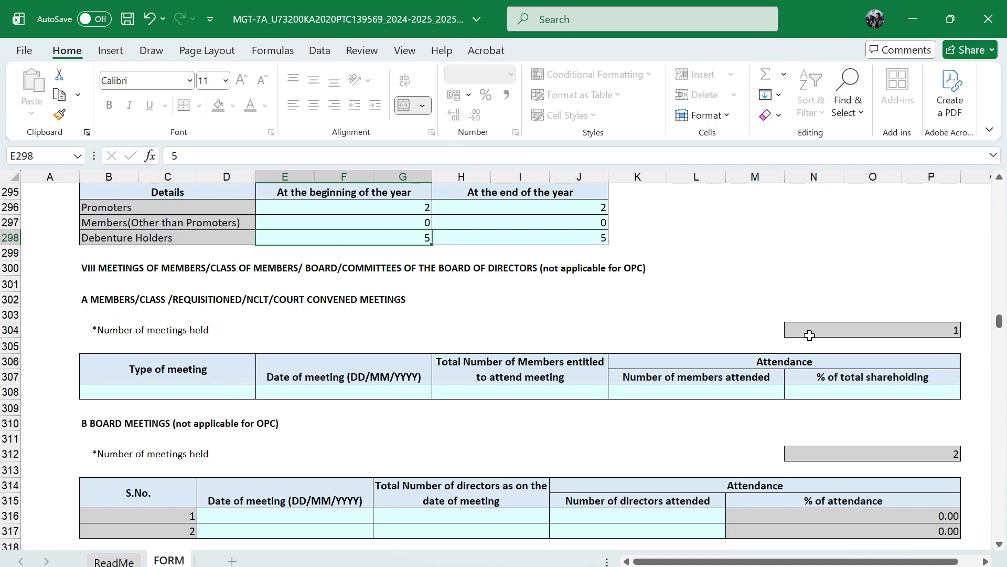
{"action": "left_click", "coordinate": [234, 394]}
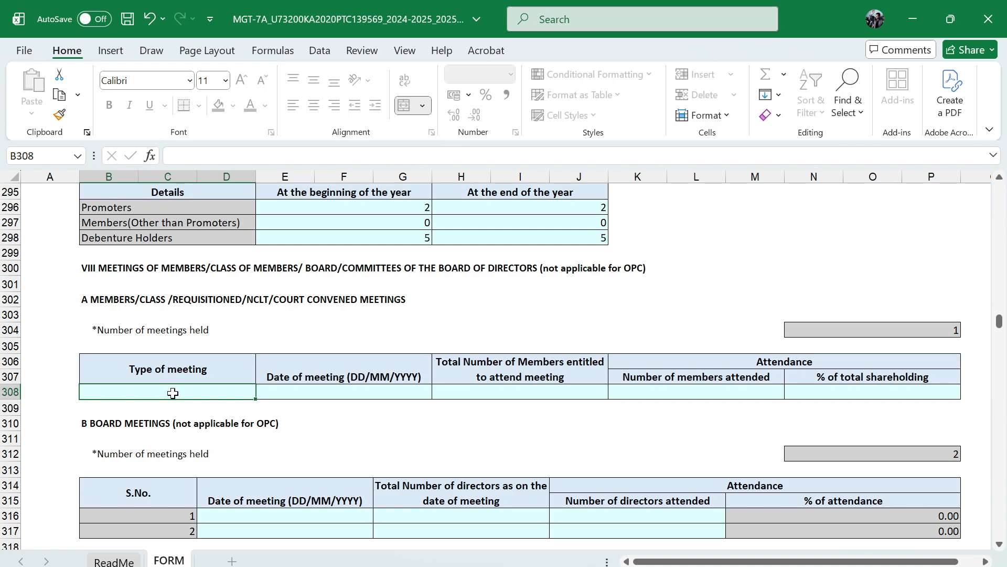
{"action": "type", "text": "AG"}
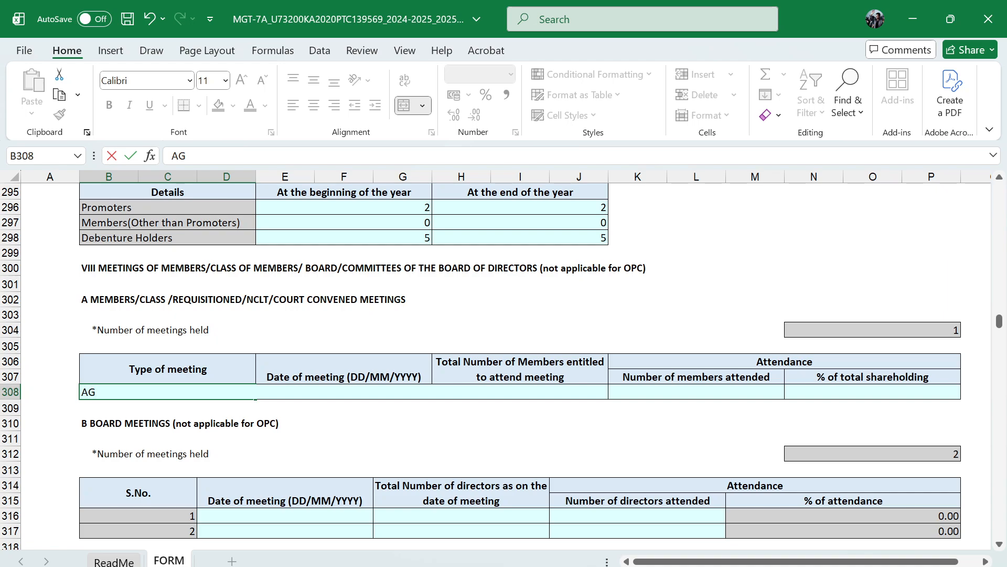
{"action": "type", "text": "A"}
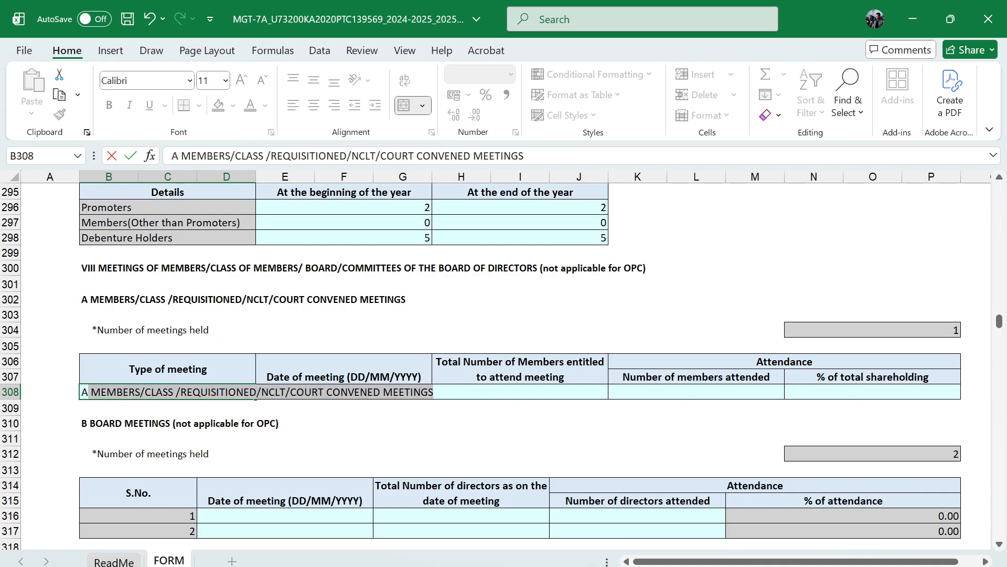
{"action": "type", "text": "GM"}
{"action": "key", "text": "Tab"}
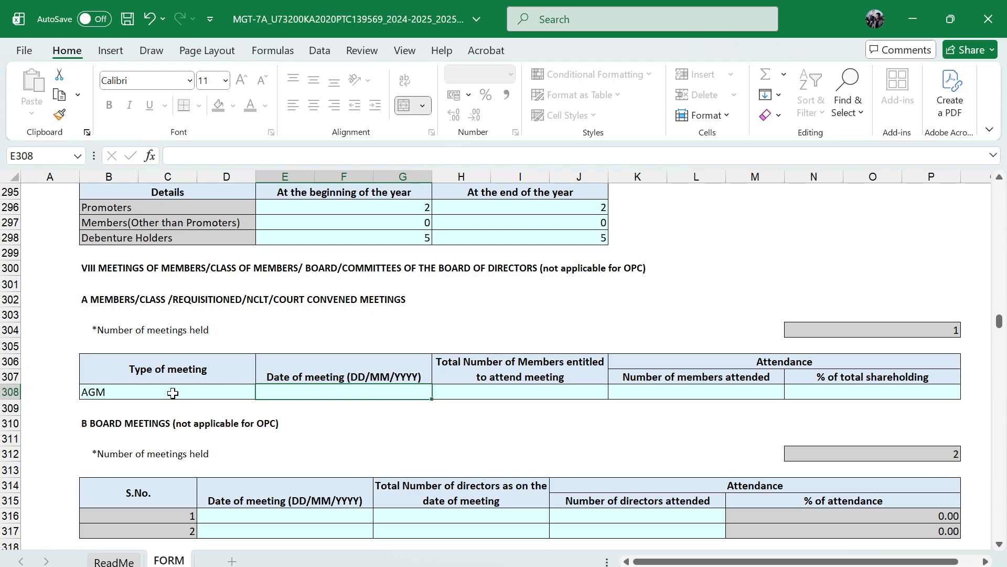
Set the AGM's date of meeting to 13/09/2025
{"action": "type", "text": "13"}
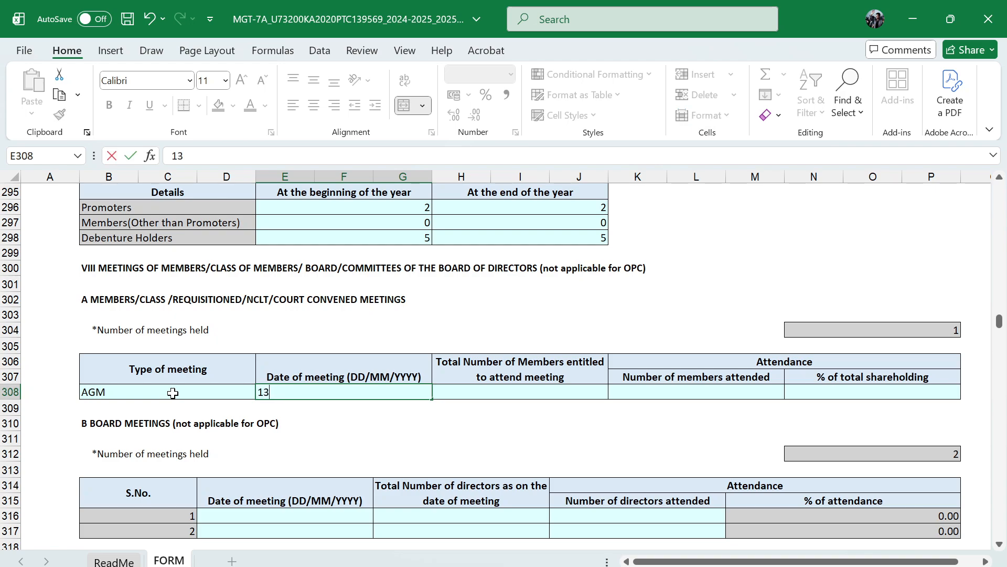
{"action": "type", "text": "/04"}
{"action": "type", "text": "9/"}
{"action": "key", "text": "BackSpace"}
{"action": "key", "text": "BackSpace"}
{"action": "type", "text": "25"}
{"action": "key", "text": "Tab"}
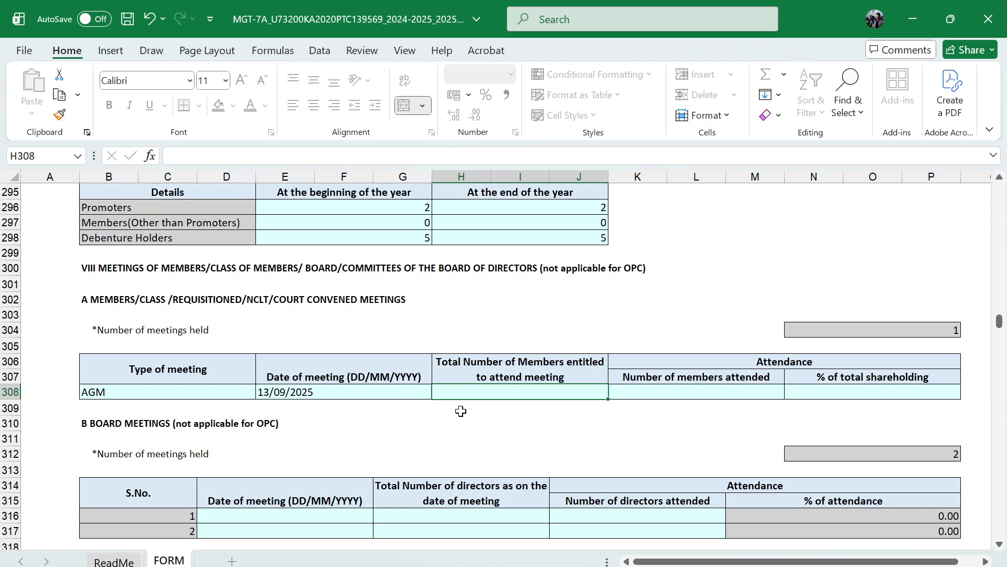
For the AGM, enter 2 members entitled to attend, 2 members attended and 100 as the percentage of total shareholding
{"action": "type", "text": "2"}
{"action": "left_click", "coordinate": [658, 391]}
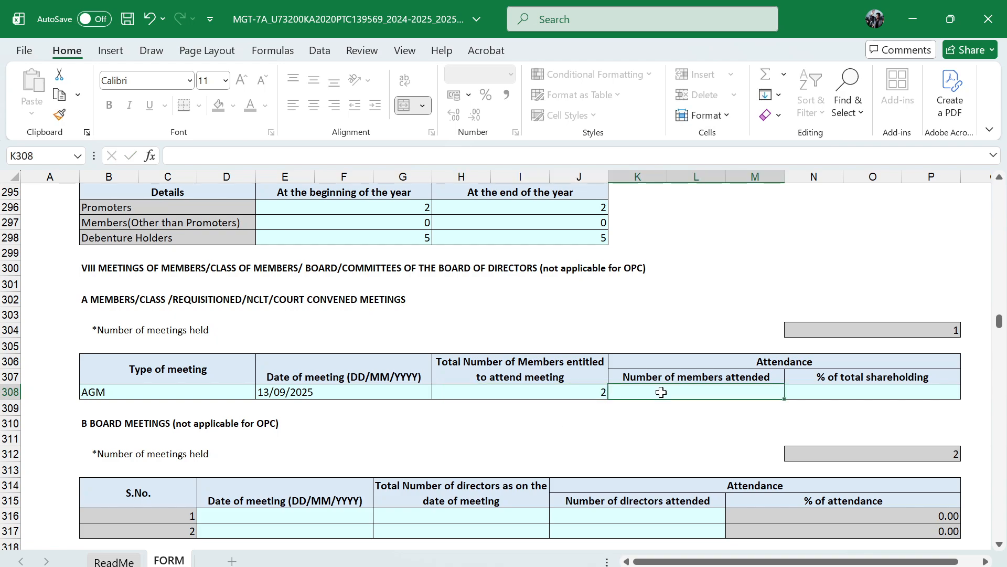
{"action": "type", "text": "2"}
{"action": "left_click", "coordinate": [812, 396]}
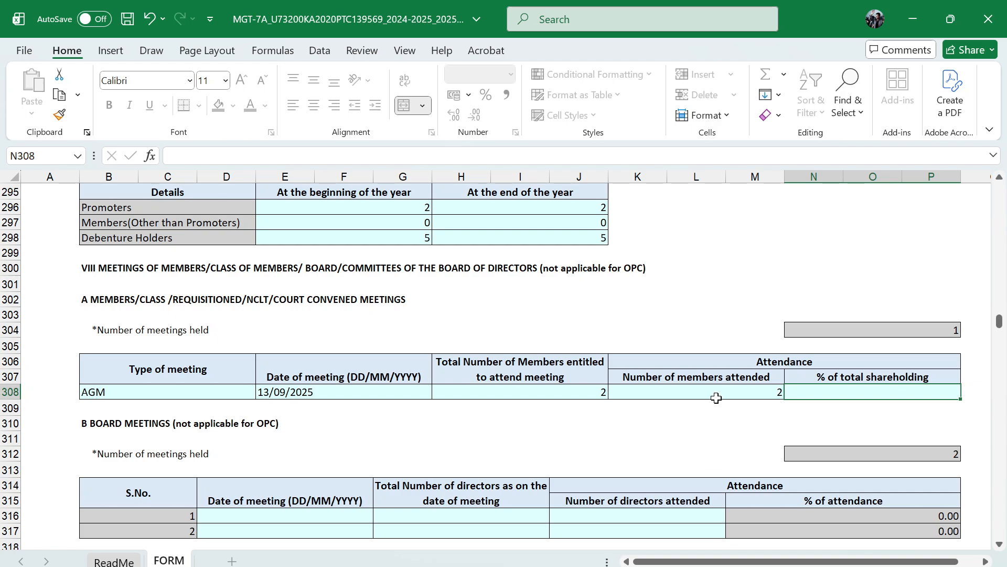
{"action": "type", "text": "100"}
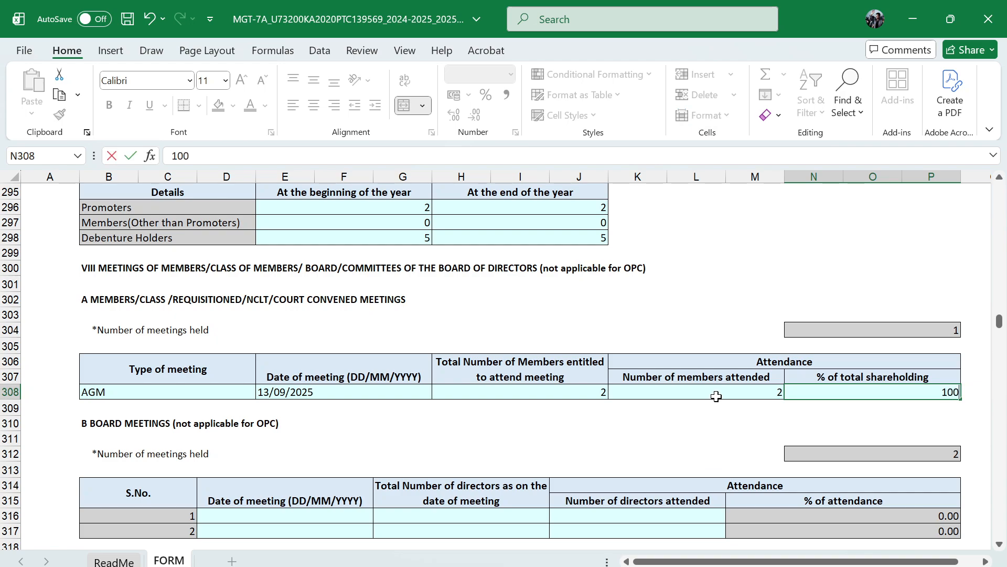
{"action": "key", "text": "ctrl+Return"}
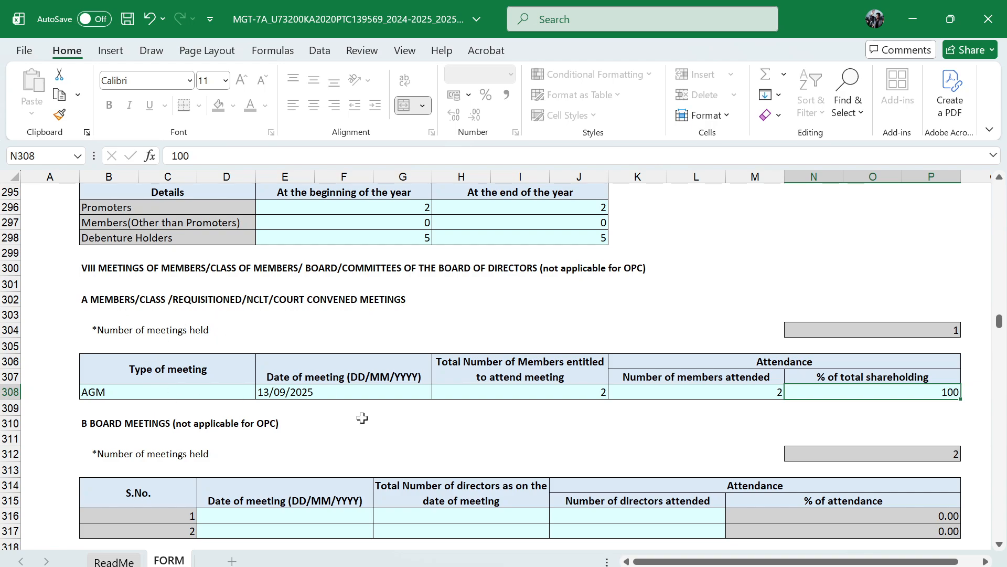
For the first board meeting, enter the date 30/05/2025, 2 total directors and 2 directors attended
{"action": "scroll", "coordinate": [373, 418], "scroll_direction": "down", "scroll_amount": 1}
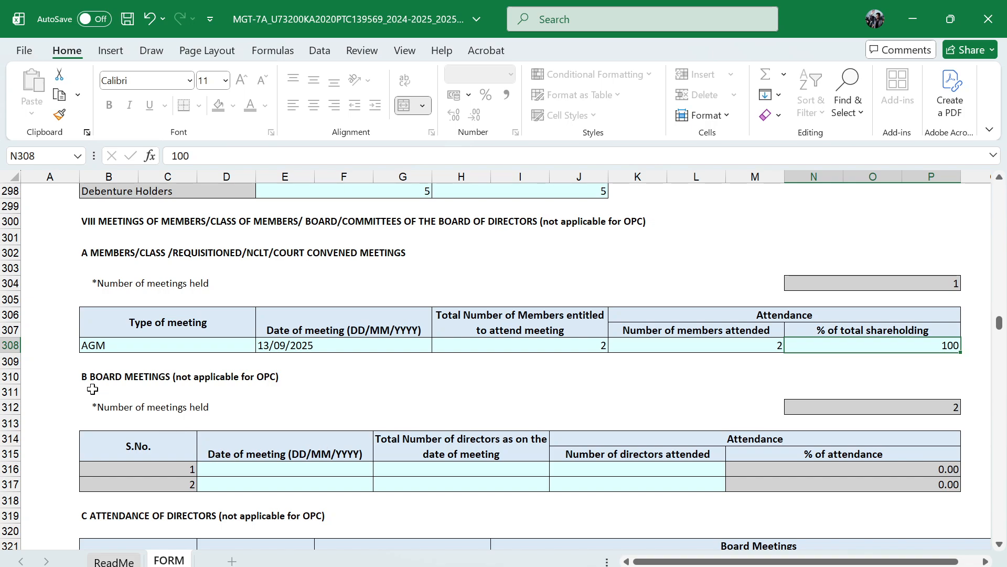
{"action": "scroll", "coordinate": [231, 393], "scroll_direction": "down", "scroll_amount": 1}
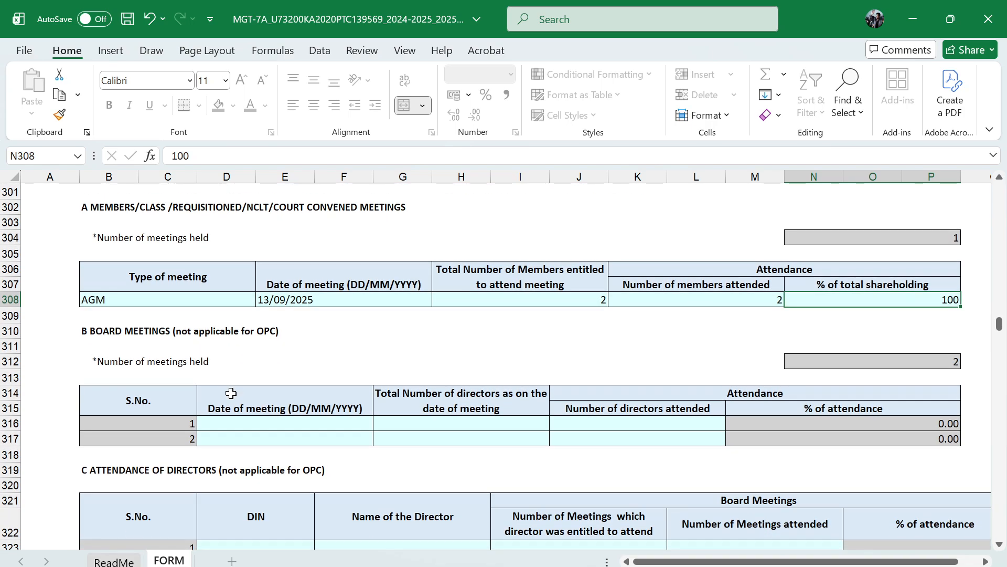
{"action": "left_click", "coordinate": [272, 422]}
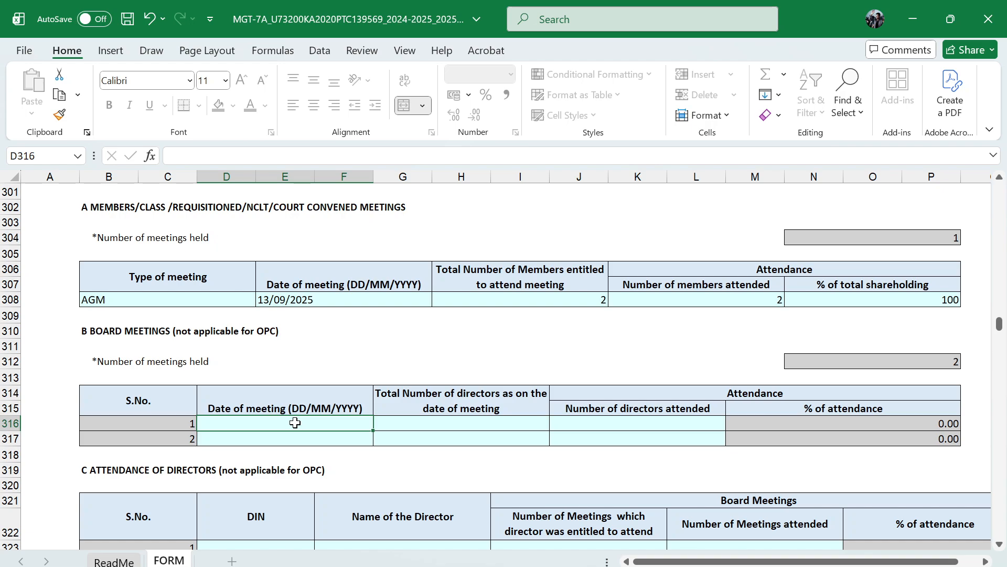
{"action": "type", "text": "30/0"}
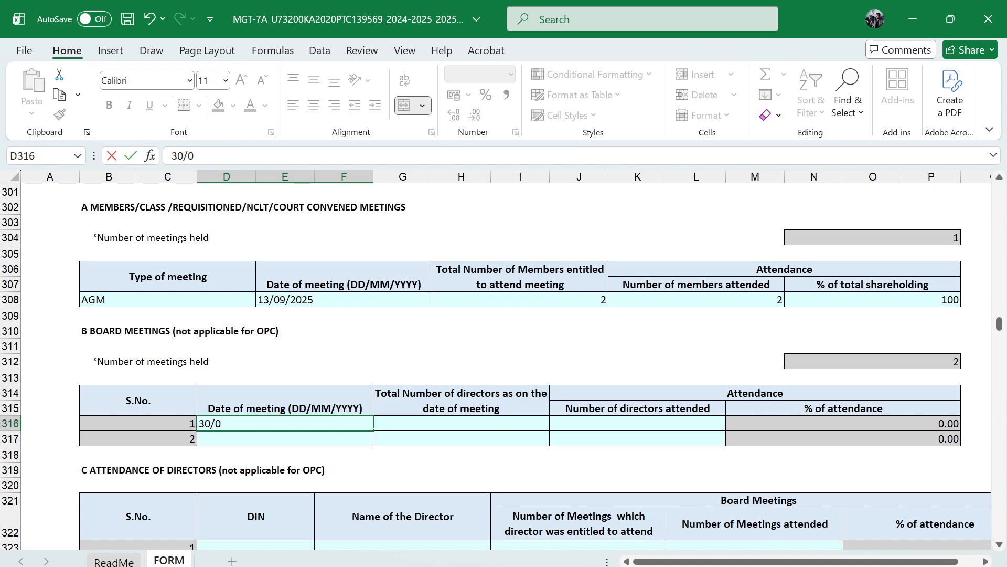
{"action": "type", "text": "5/2025"}
{"action": "key", "text": "Tab"}
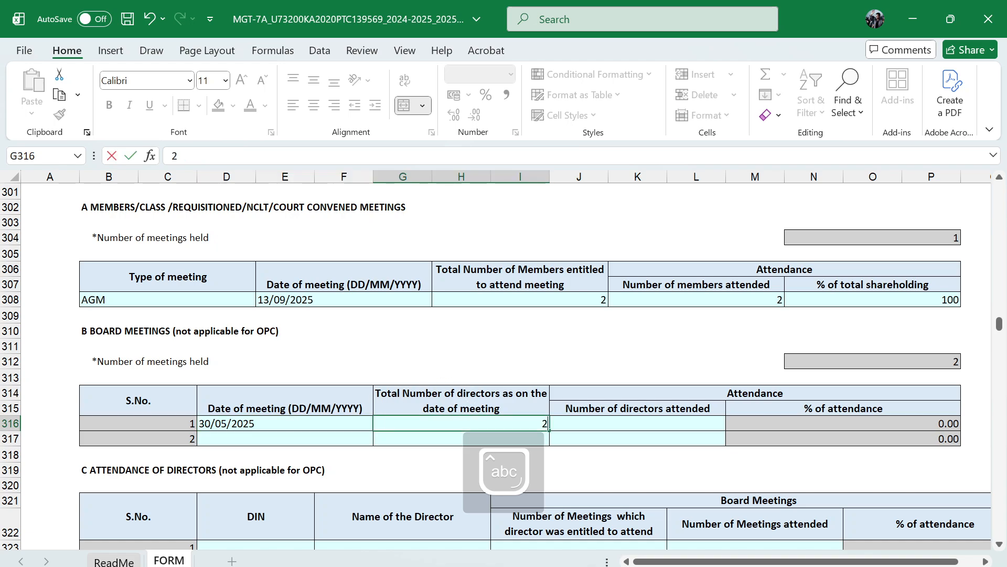
{"action": "type", "text": "2"}
{"action": "key", "text": "Tab"}
{"action": "type", "text": "2"}
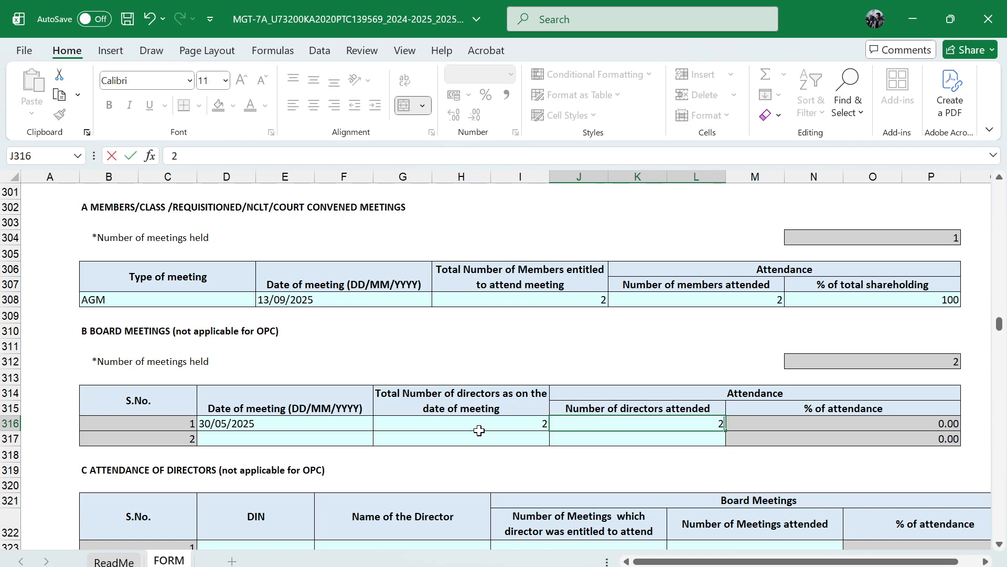
{"action": "key", "text": "Return"}
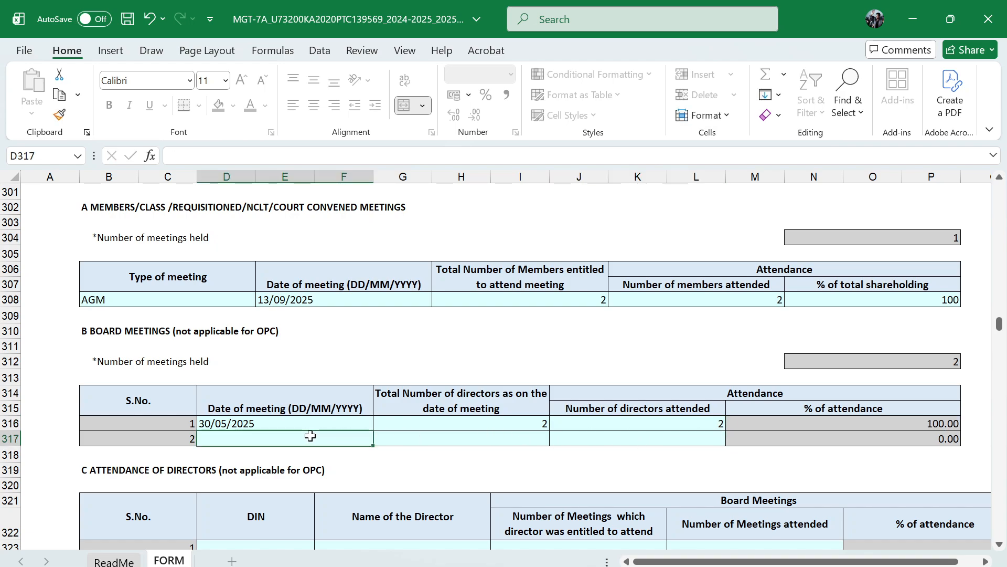
Enter 31/07/2025 as the date of the second board meeting
{"action": "type", "text": "31"}
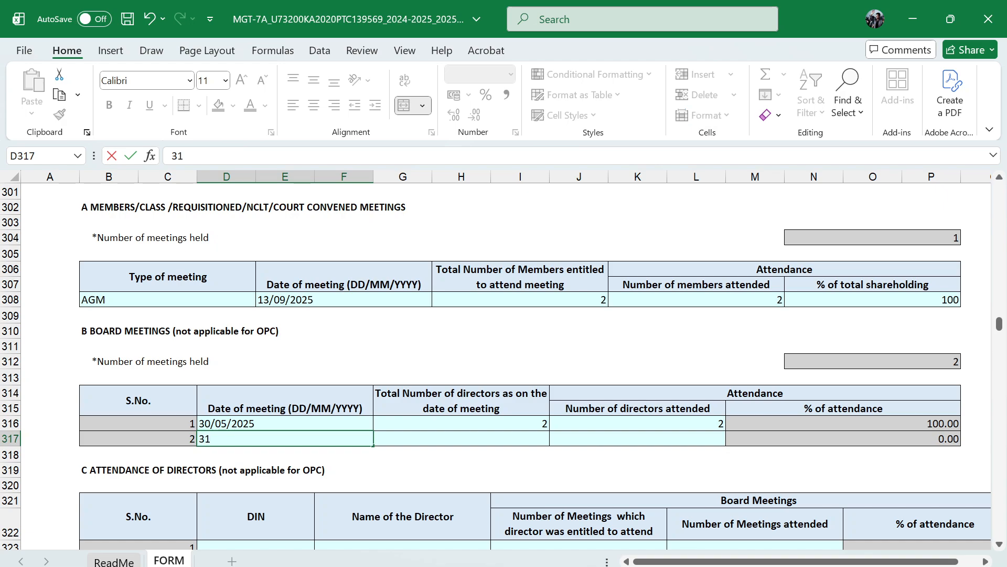
{"action": "type", "text": "/07/2025"}
{"action": "key", "text": "Tab"}
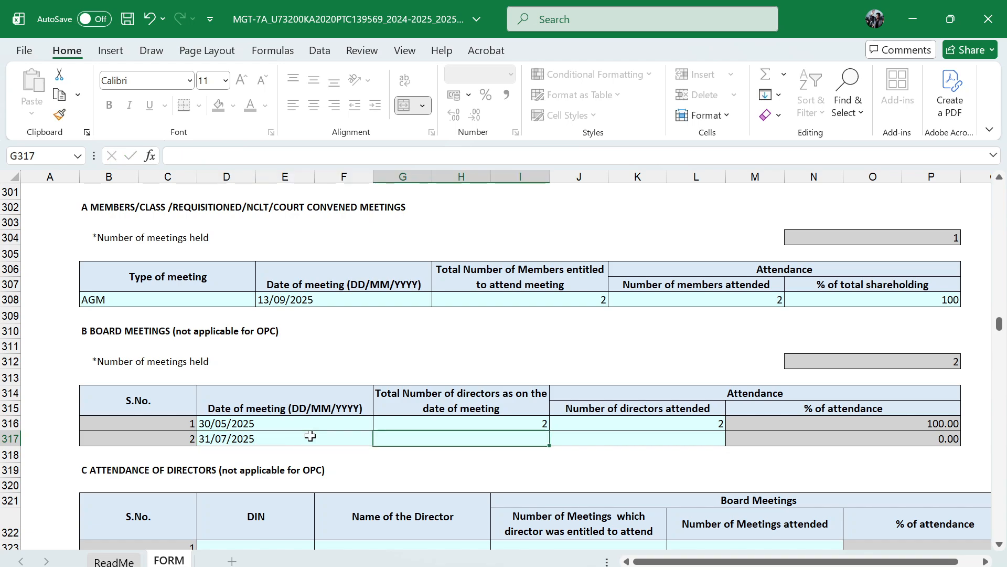
Correct the board meeting dates to 30/05/2024 for the first meeting and 31/07/2024 for the second
{"action": "left_click", "coordinate": [305, 424]}
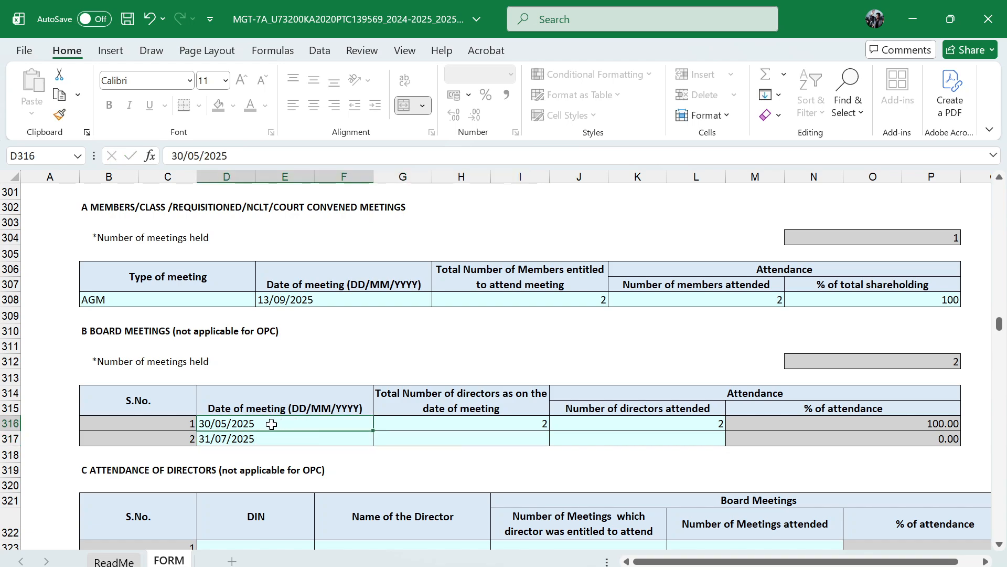
{"action": "key", "text": "F2"}
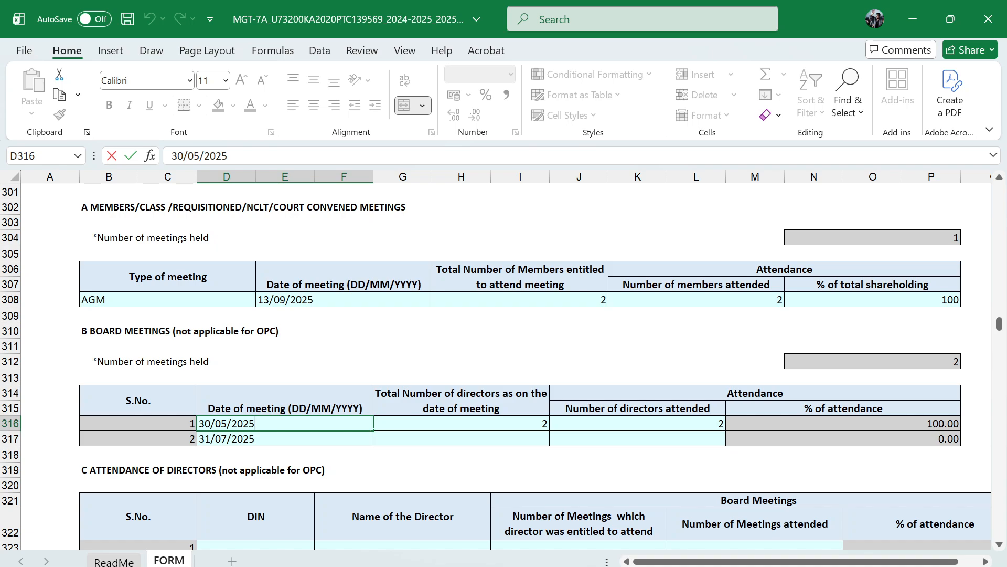
{"action": "key", "text": "BackSpace"}
{"action": "type", "text": "4"}
{"action": "left_click", "coordinate": [278, 437]}
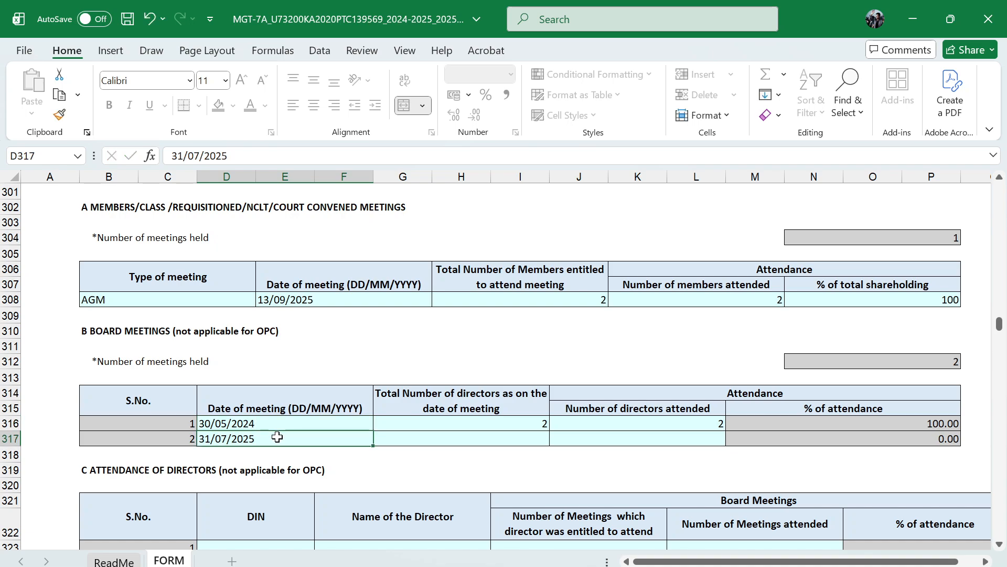
{"action": "key", "text": "F2"}
{"action": "key", "text": "BackSpace"}
{"action": "type", "text": "4"}
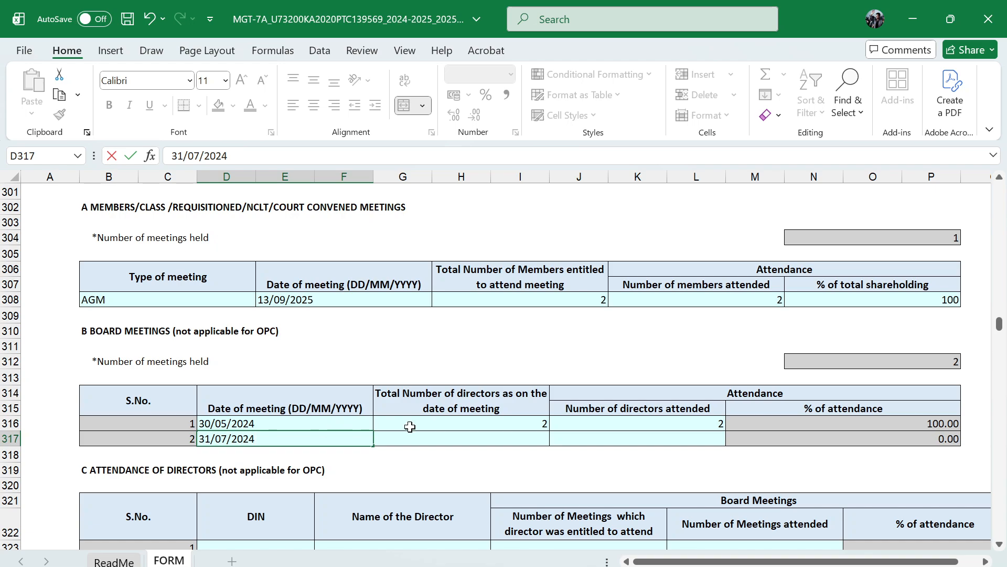
For the second board meeting, enter 2 total directors and 2 directors attended
{"action": "left_click", "coordinate": [477, 434]}
{"action": "type", "text": "2"}
{"action": "key", "text": "Tab"}
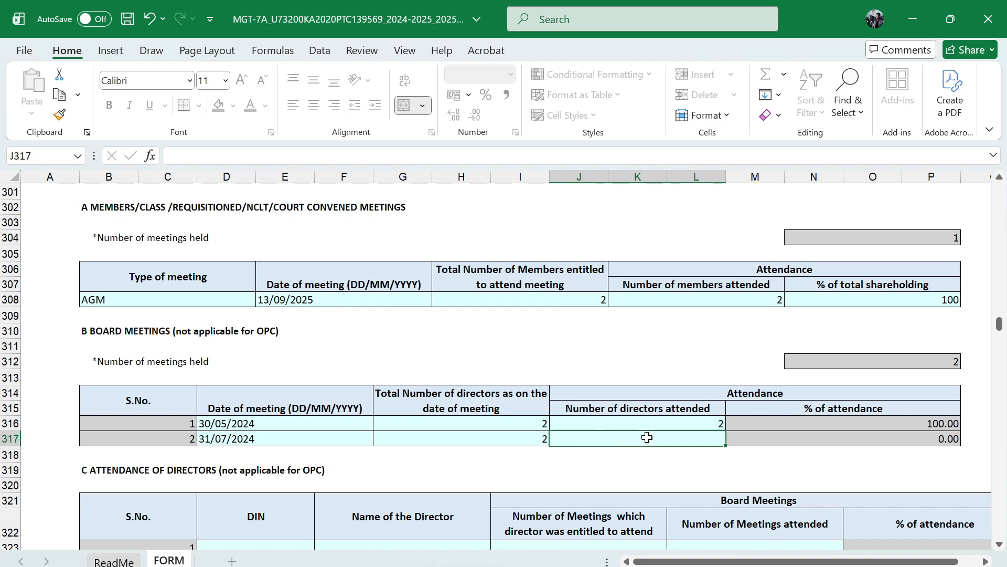
{"action": "type", "text": "2"}
{"action": "key", "text": "Tab"}
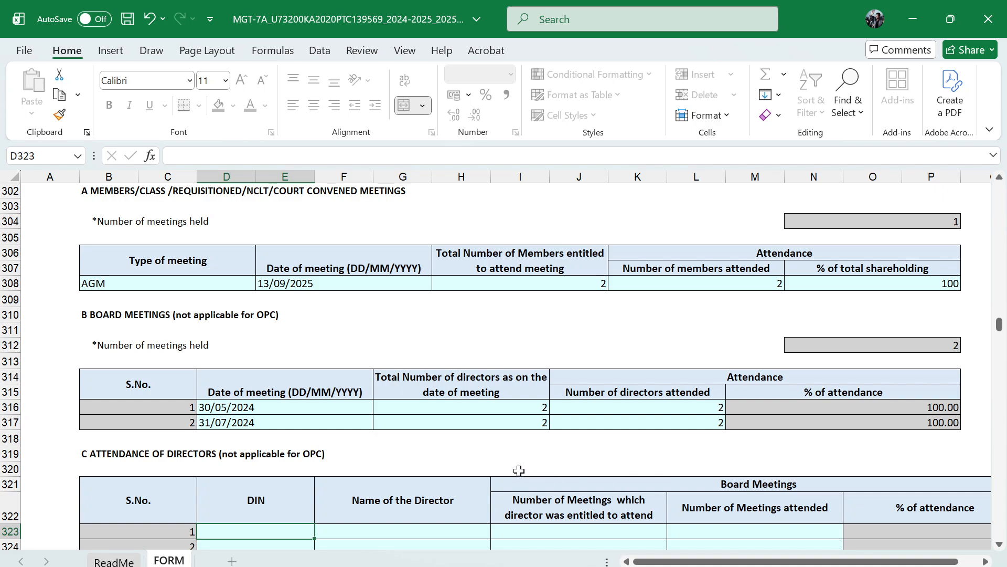
{"action": "scroll", "coordinate": [496, 467], "scroll_direction": "down", "scroll_amount": 3}
{"action": "scroll", "coordinate": [210, 361], "scroll_direction": "up", "scroll_amount": 2}
{"action": "scroll", "coordinate": [211, 361], "scroll_direction": "down", "scroll_amount": 1}
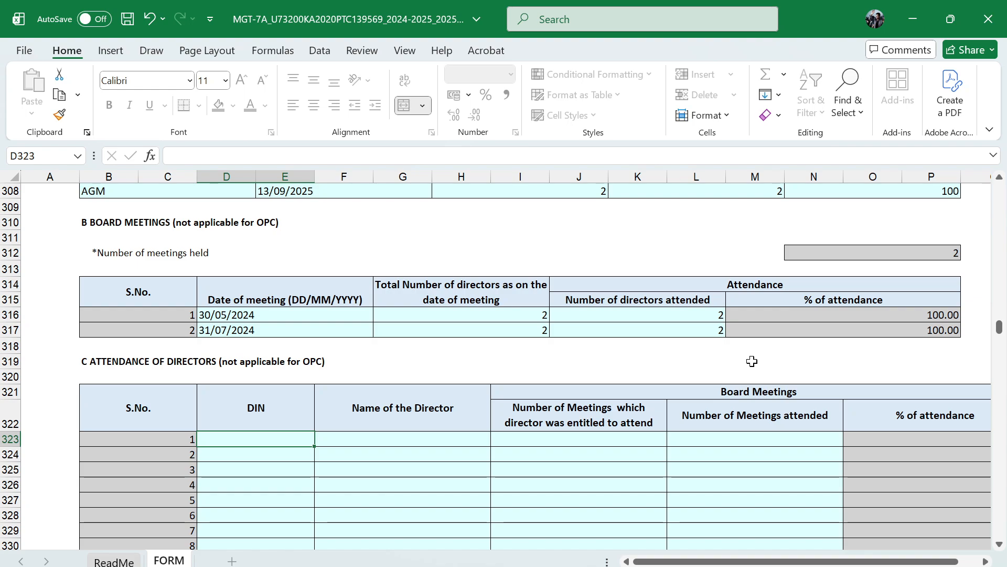
Switch to the MCA web form in the browser and review the submitted MGT-7A sections, from share capital through meetings and director remuneration
{"action": "key", "text": "alt+Tab"}
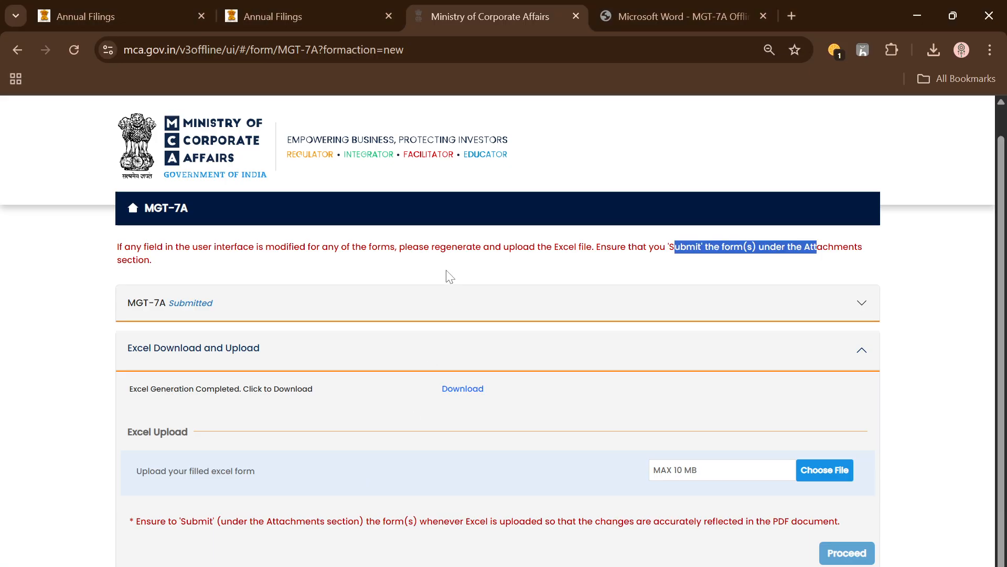
{"action": "left_click", "coordinate": [282, 300]}
{"action": "scroll", "coordinate": [606, 410], "scroll_direction": "down", "scroll_amount": 20}
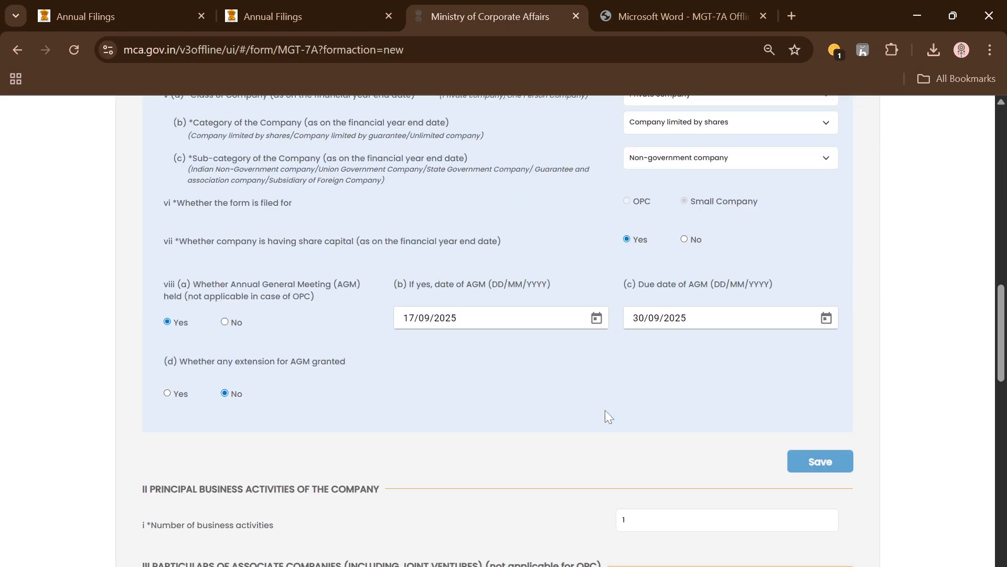
{"action": "scroll", "coordinate": [567, 297], "scroll_direction": "down", "scroll_amount": 14}
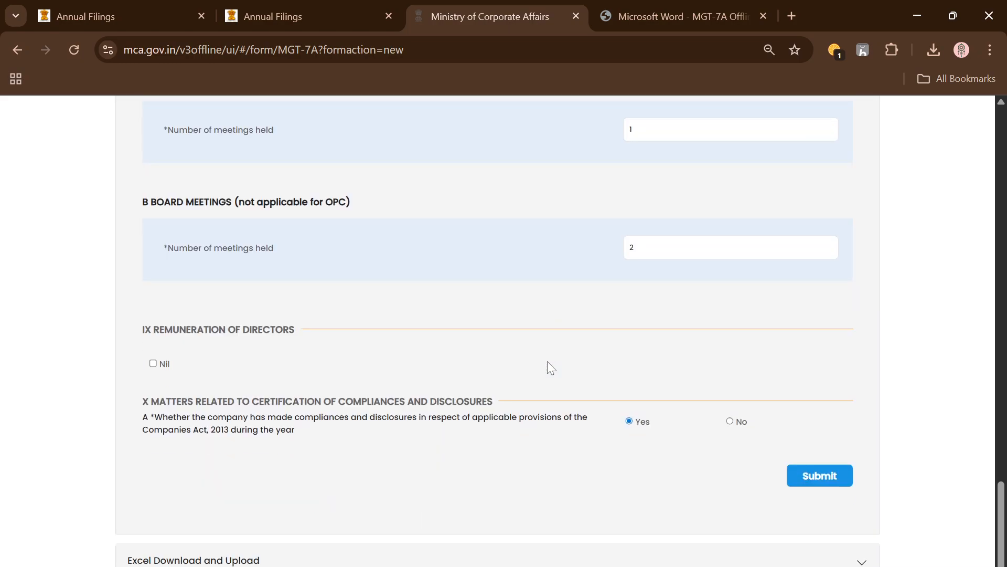
{"action": "scroll", "coordinate": [286, 309], "scroll_direction": "up", "scroll_amount": 6}
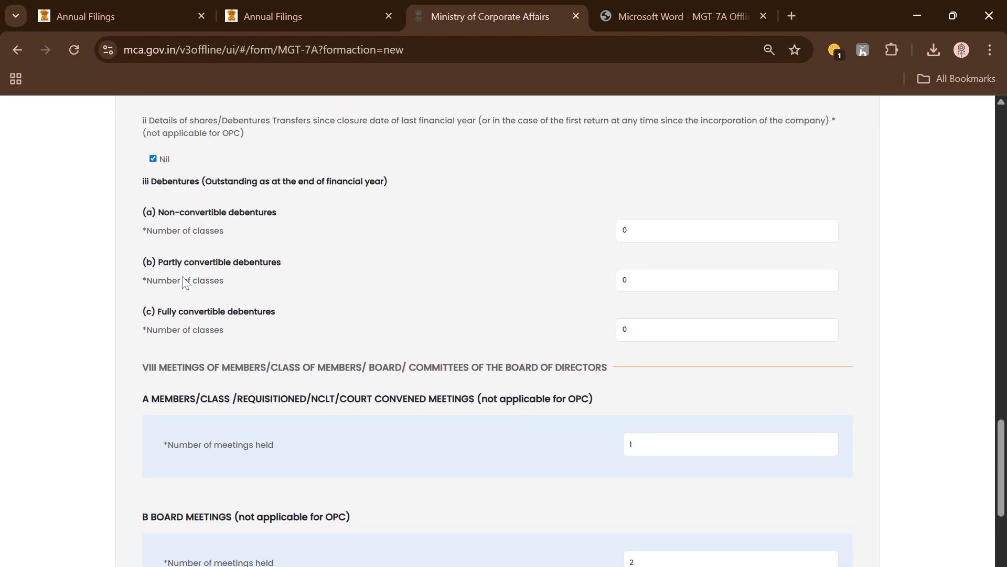
{"action": "scroll", "coordinate": [203, 340], "scroll_direction": "up", "scroll_amount": 2}
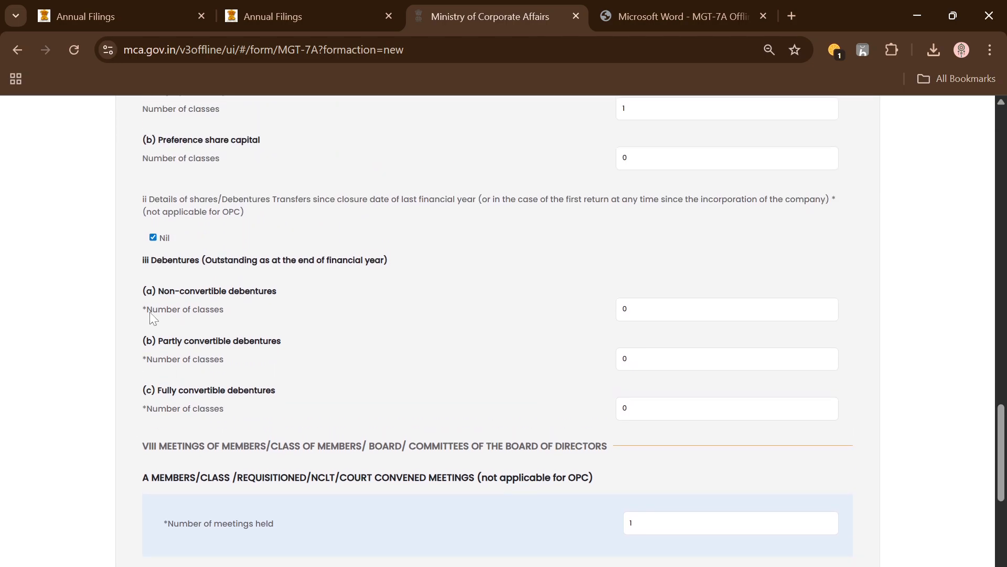
{"action": "scroll", "coordinate": [150, 317], "scroll_direction": "up", "scroll_amount": 4}
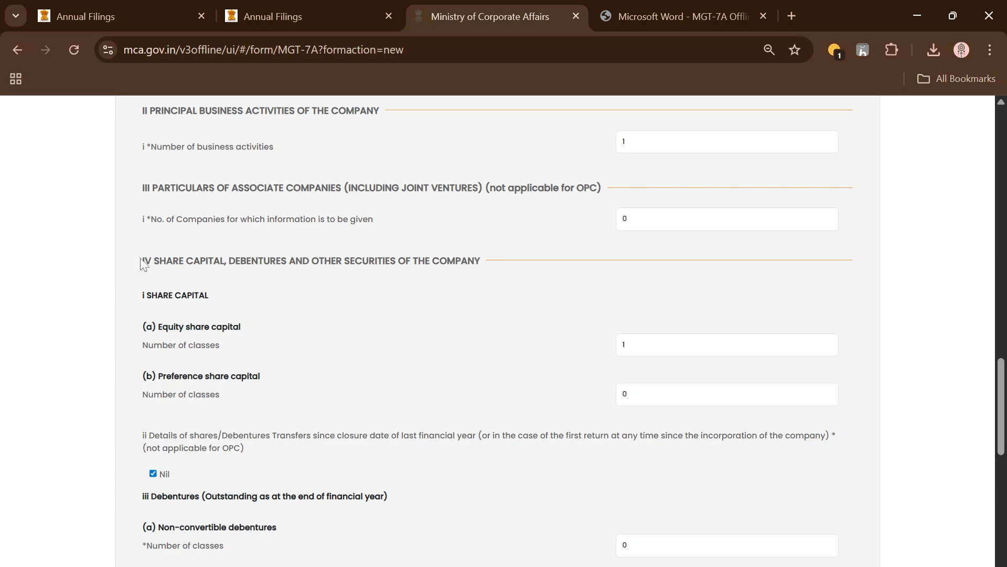
{"action": "scroll", "coordinate": [285, 357], "scroll_direction": "down", "scroll_amount": 6}
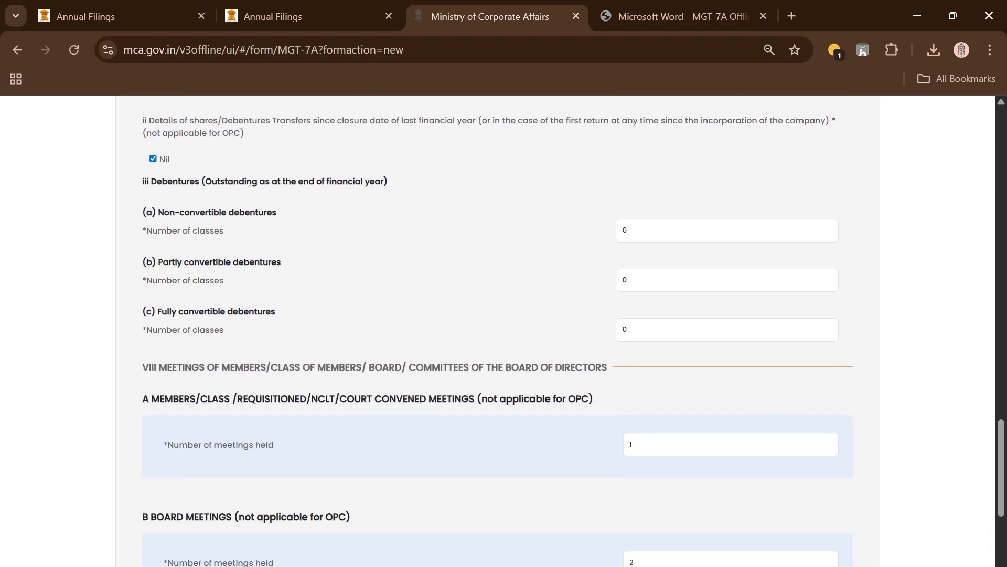
{"action": "scroll", "coordinate": [391, 282], "scroll_direction": "up", "scroll_amount": 3}
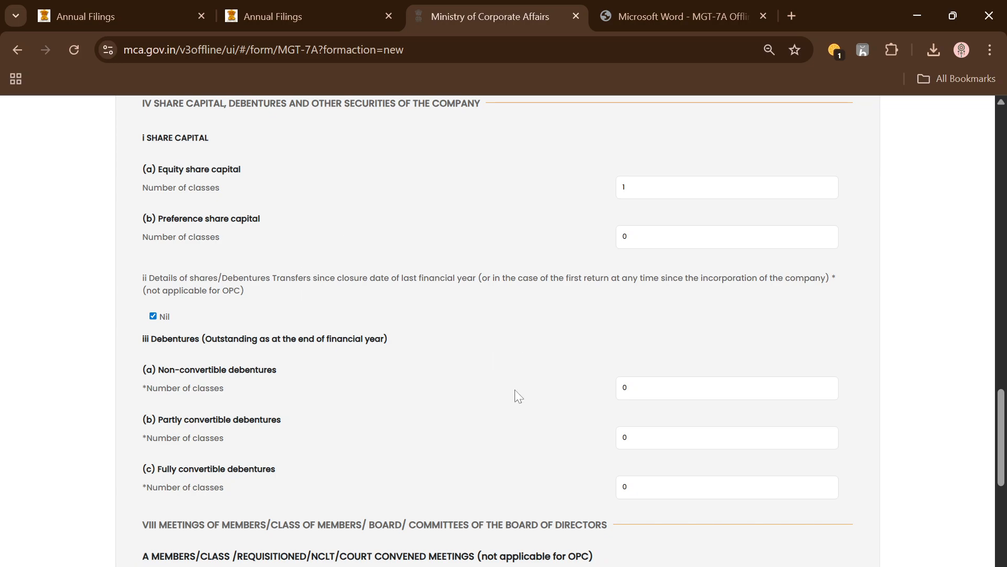
{"action": "scroll", "coordinate": [409, 416], "scroll_direction": "down", "scroll_amount": 8}
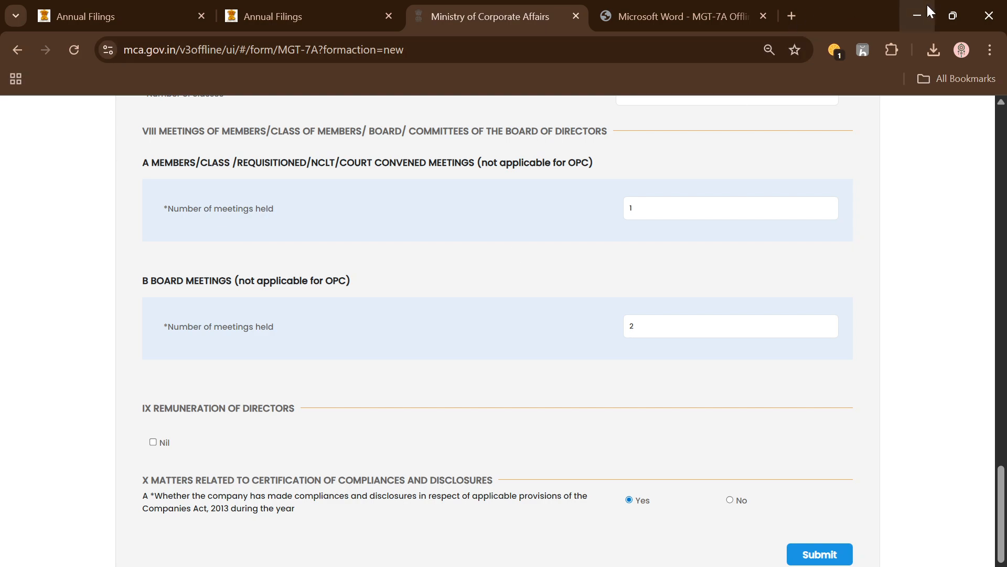
Return to the Excel form and review the sections from turnover and net worth through shareholding pattern, member numbers, meetings and attendance of directors
{"action": "key", "text": "alt+Tab"}
{"action": "scroll", "coordinate": [204, 286], "scroll_direction": "up", "scroll_amount": 5}
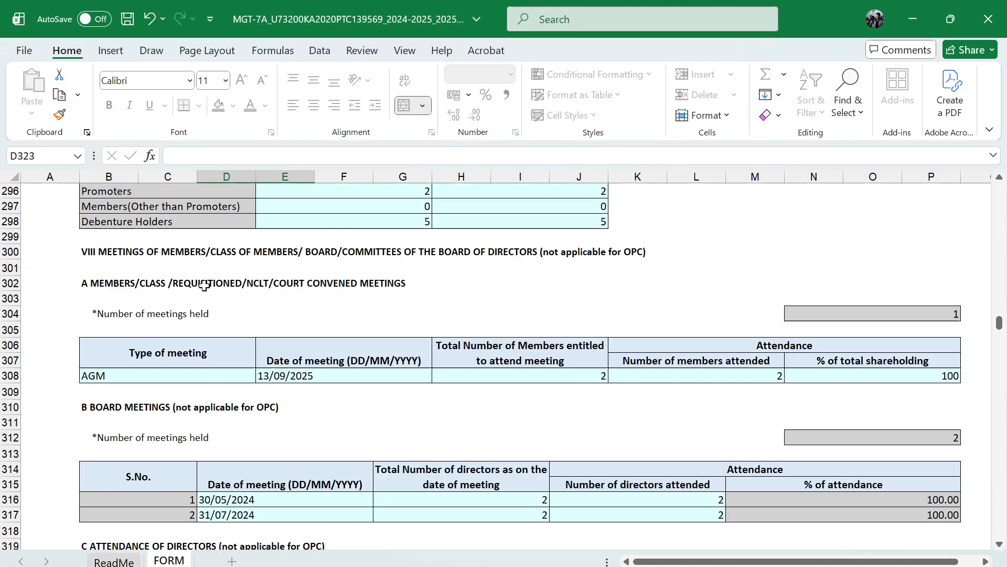
{"action": "scroll", "coordinate": [102, 319], "scroll_direction": "up", "scroll_amount": 18}
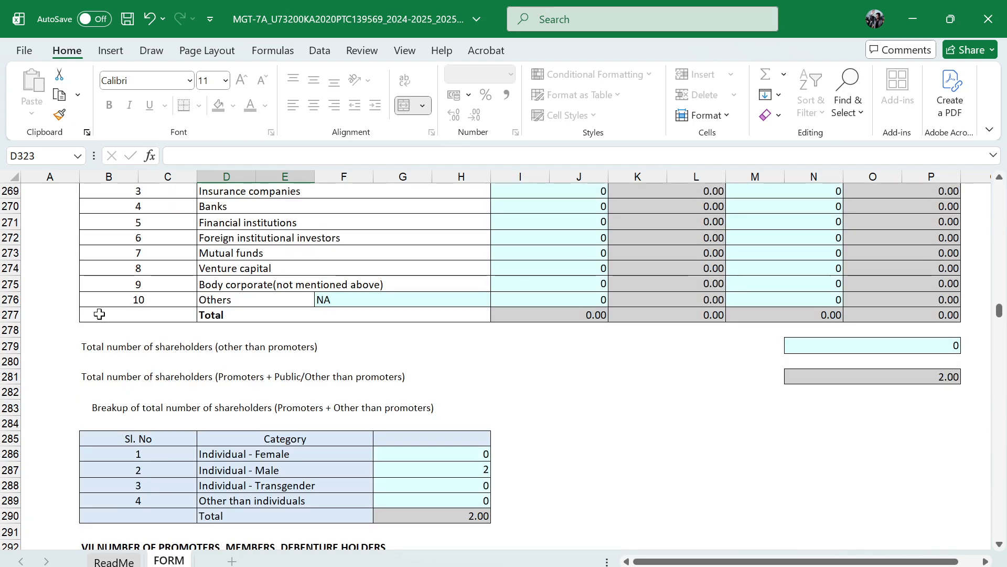
{"action": "scroll", "coordinate": [99, 314], "scroll_direction": "up", "scroll_amount": 10}
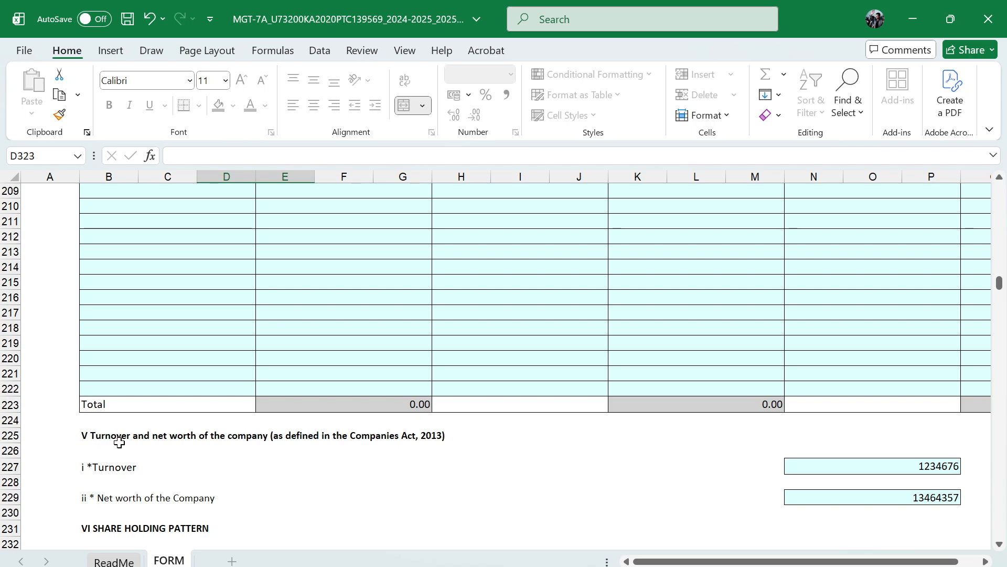
{"action": "scroll", "coordinate": [118, 441], "scroll_direction": "down", "scroll_amount": 5}
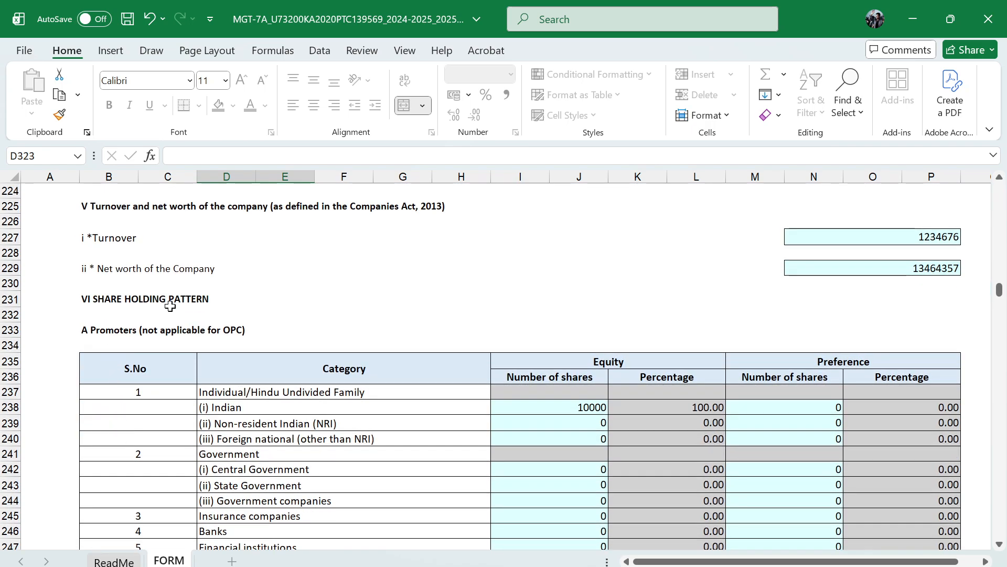
{"action": "scroll", "coordinate": [170, 306], "scroll_direction": "down", "scroll_amount": 12}
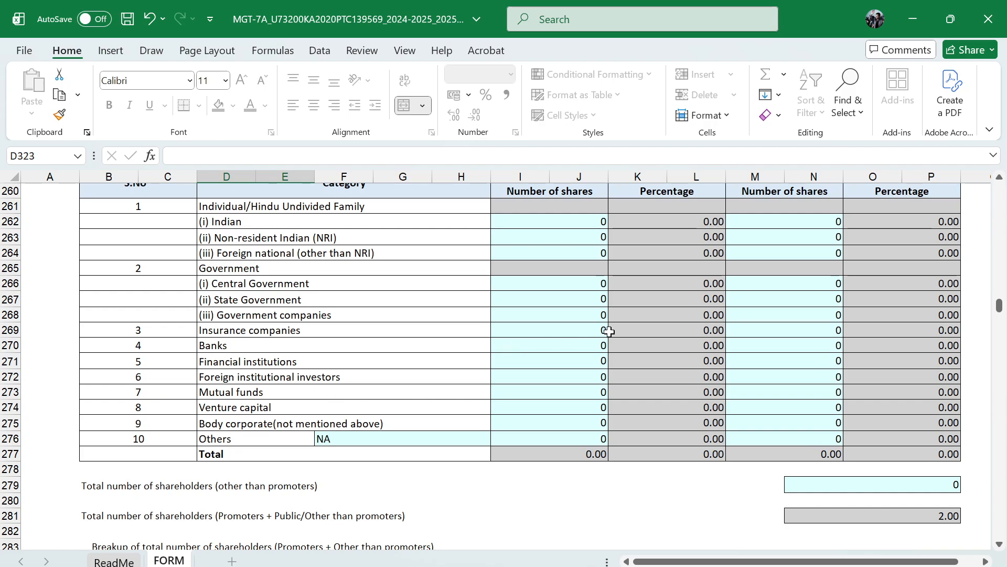
{"action": "scroll", "coordinate": [490, 382], "scroll_direction": "down", "scroll_amount": 4}
{"action": "scroll", "coordinate": [317, 386], "scroll_direction": "down", "scroll_amount": 4}
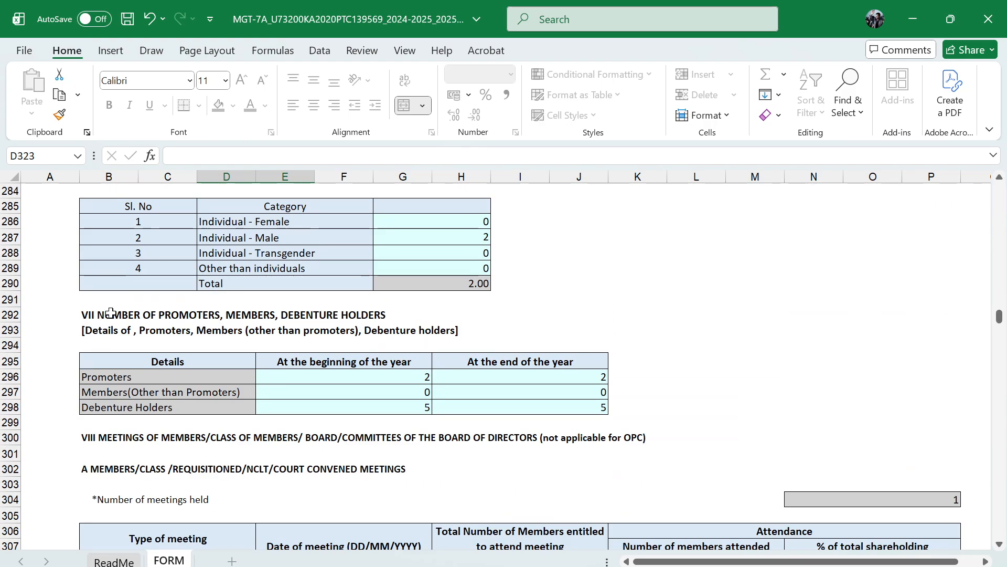
{"action": "scroll", "coordinate": [252, 383], "scroll_direction": "down", "scroll_amount": 4}
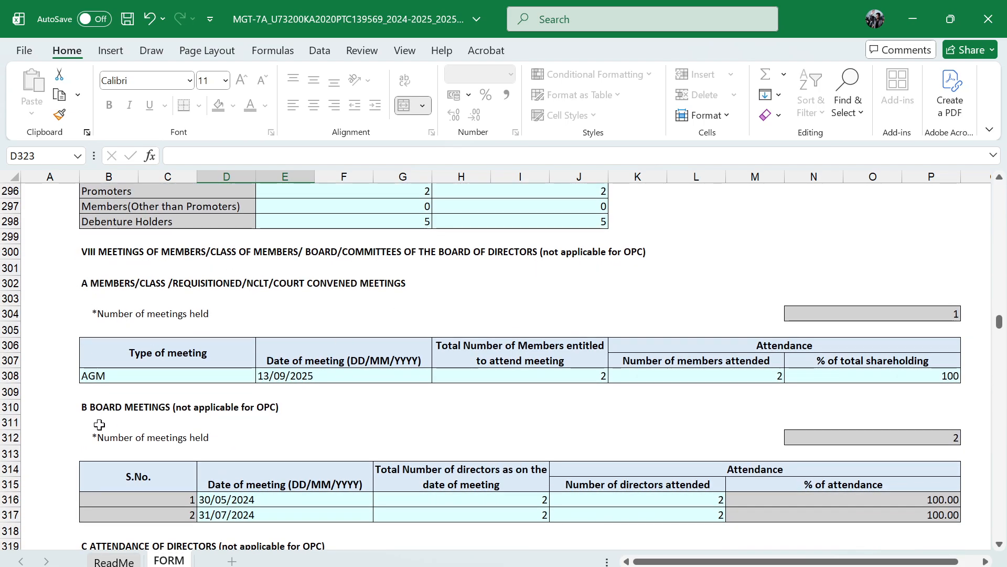
{"action": "scroll", "coordinate": [183, 371], "scroll_direction": "down", "scroll_amount": 4}
{"action": "scroll", "coordinate": [147, 288], "scroll_direction": "up", "scroll_amount": 4}
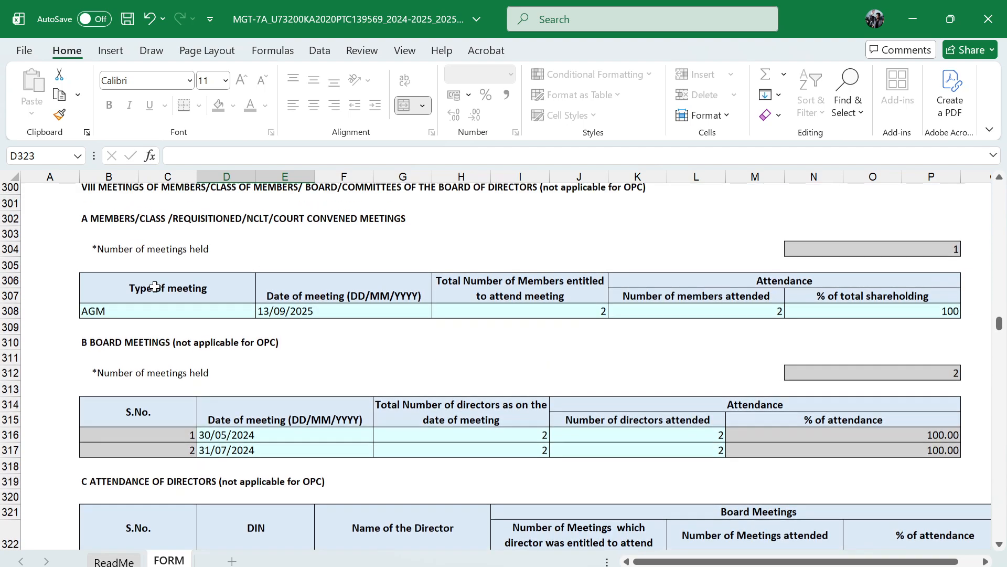
{"action": "scroll", "coordinate": [155, 286], "scroll_direction": "down", "scroll_amount": 7}
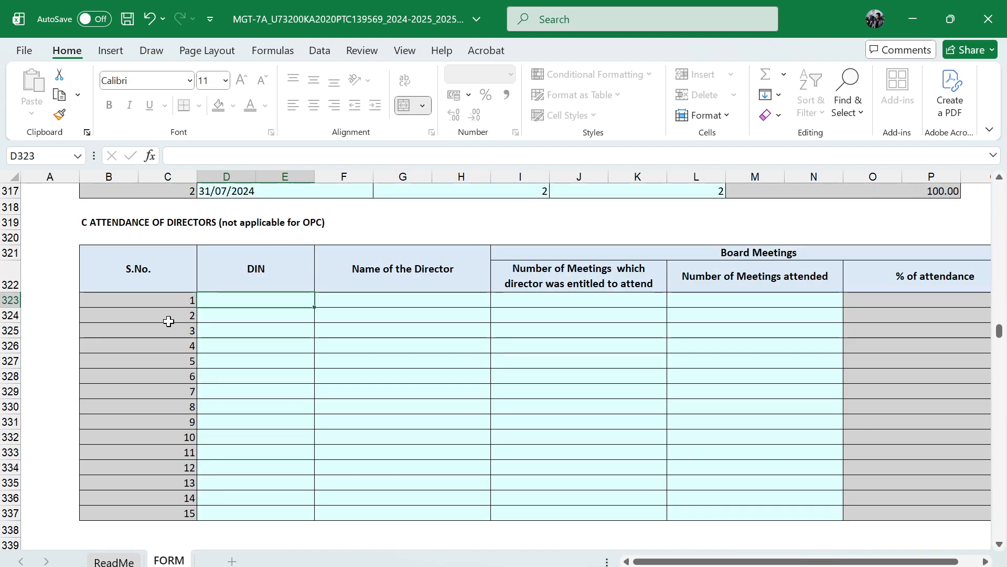
{"action": "scroll", "coordinate": [205, 312], "scroll_direction": "up", "scroll_amount": 2}
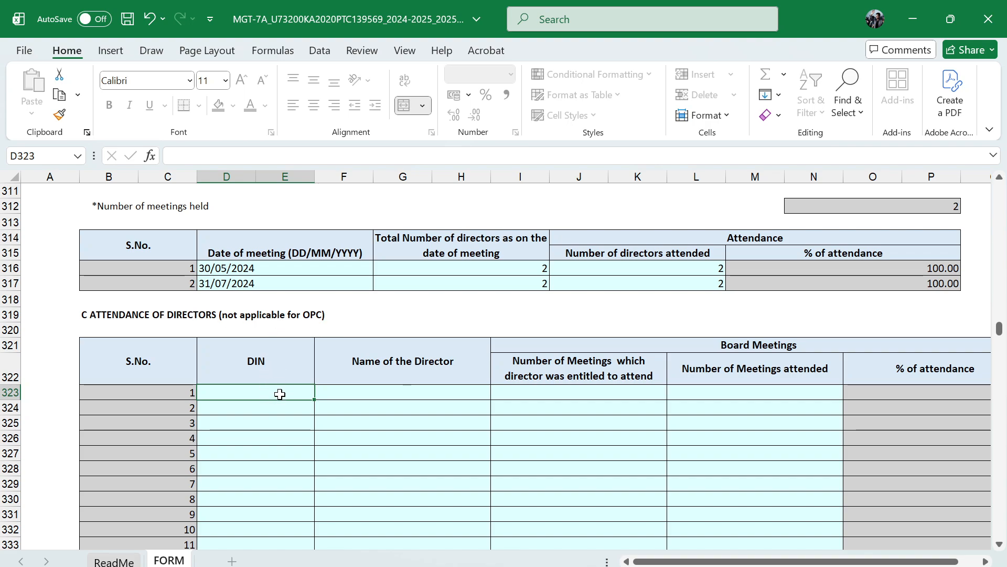
In the first row of the attendance of directors table, enter the first director's DIN and full name
{"action": "left_click", "coordinate": [456, 388]}
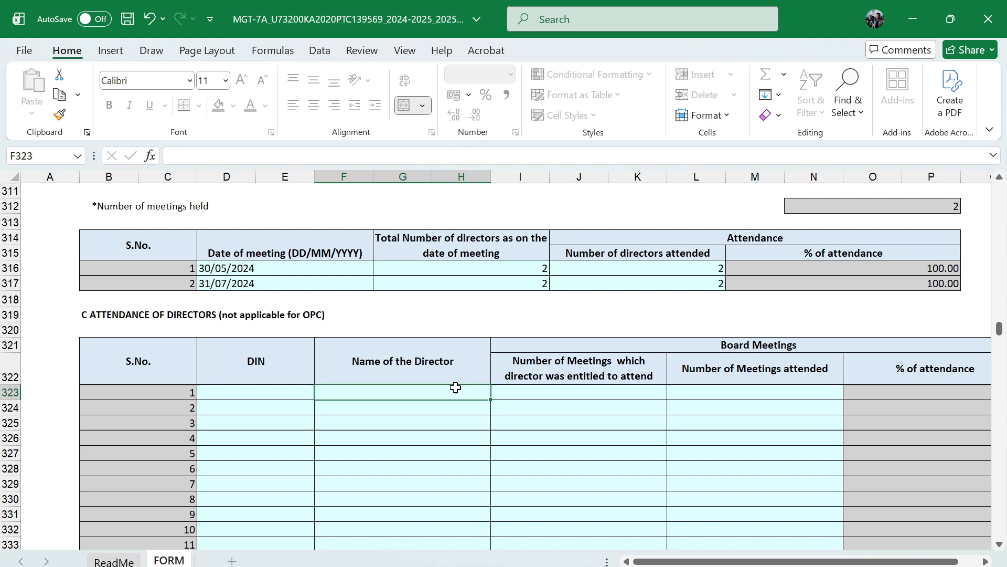
{"action": "left_click", "coordinate": [593, 392]}
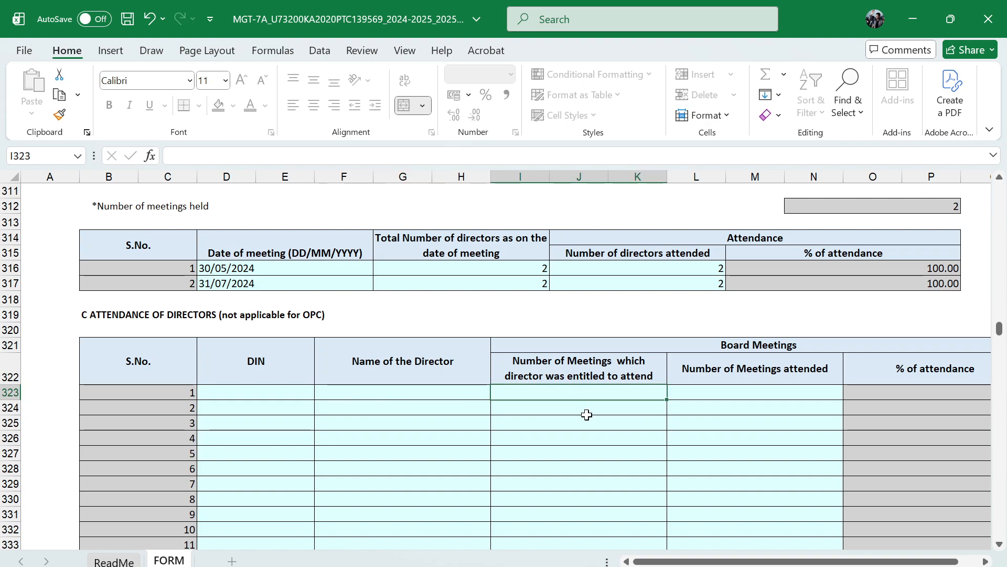
{"action": "left_click", "coordinate": [261, 393]}
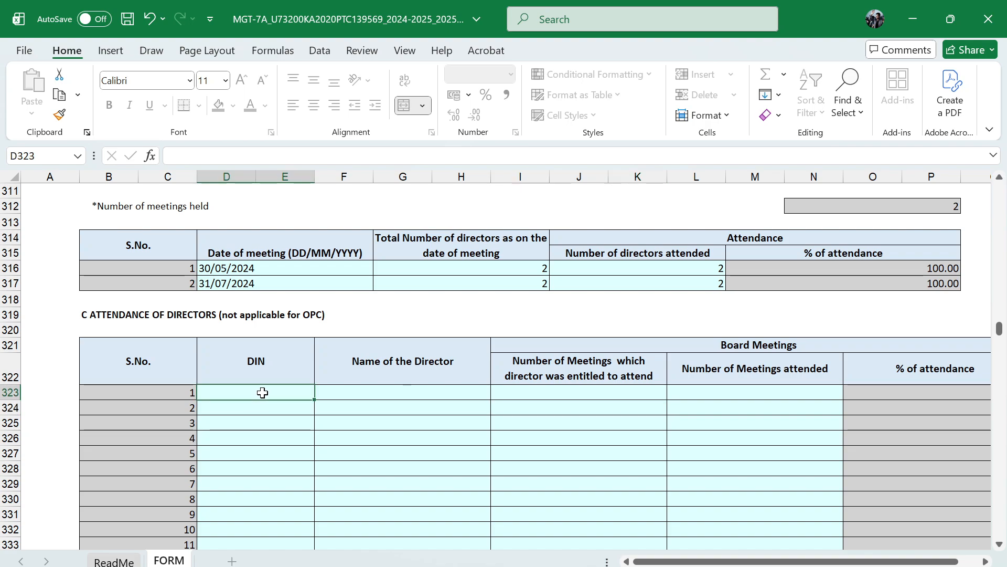
{"action": "type", "text": "132414"}
{"action": "key", "text": "Tab"}
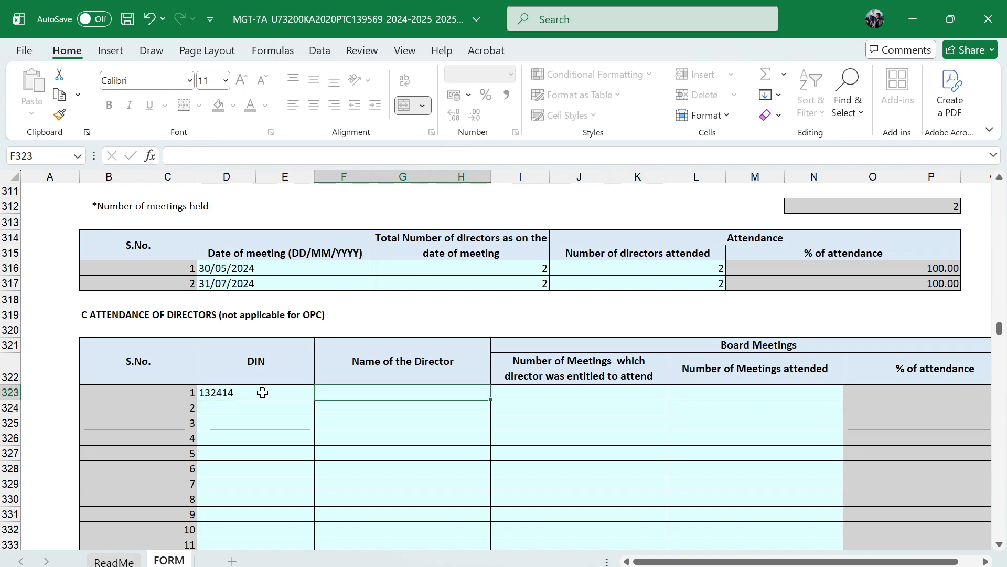
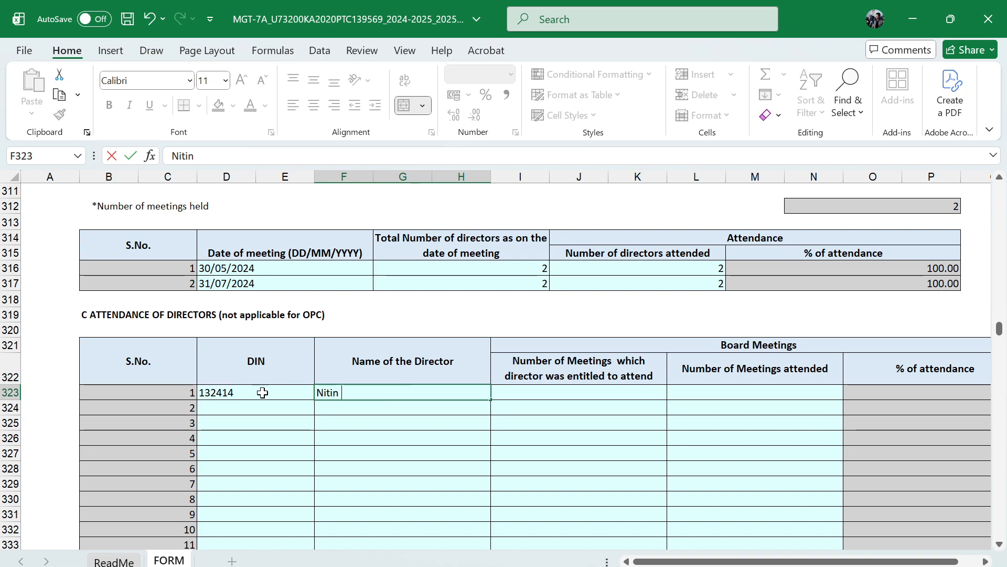
{"action": "key", "text": "Tab"}
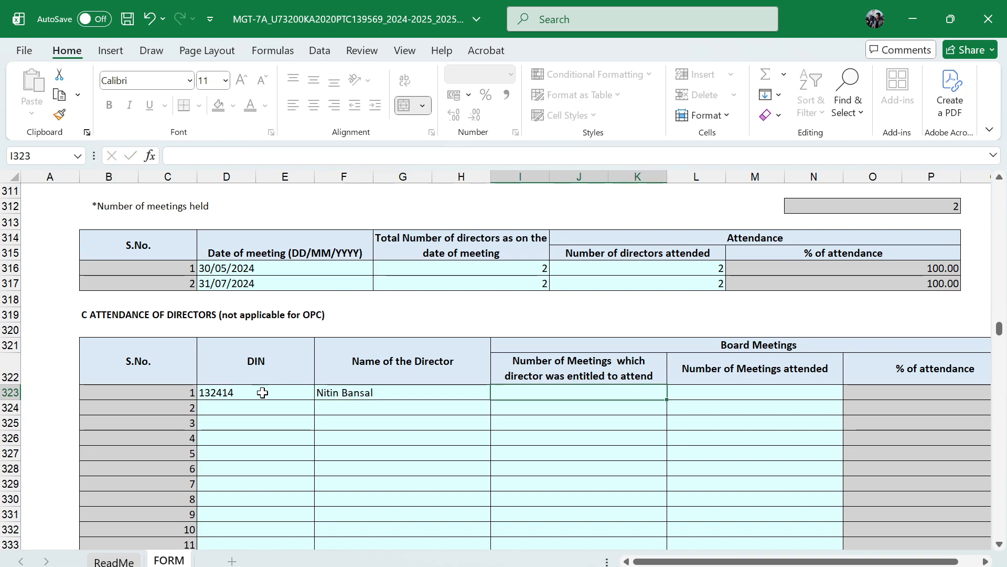
For the first director, enter 2 meetings entitled to attend and 2 attended, and select the AGM attendance answer
{"action": "type", "text": "2"}
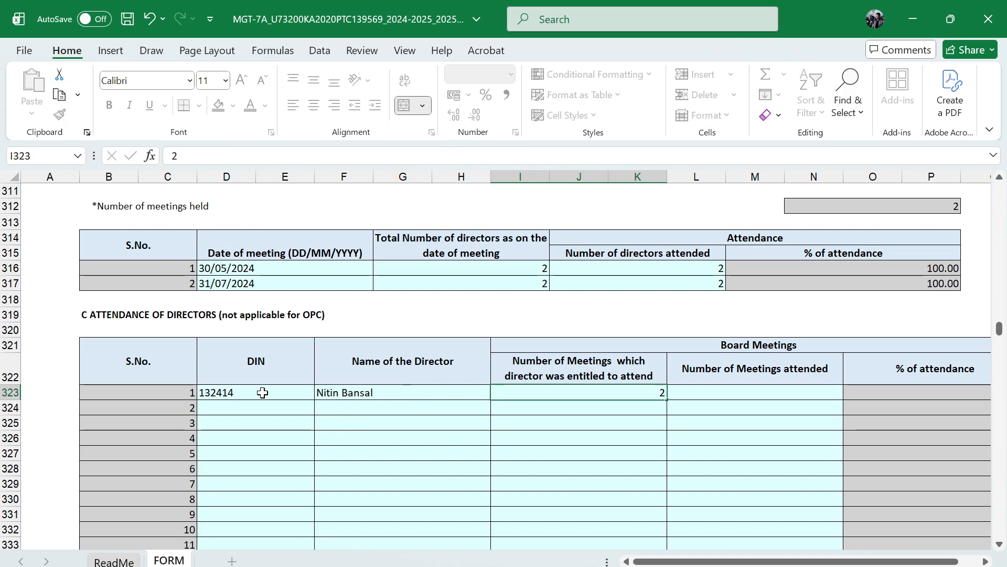
{"action": "key", "text": "Tab"}
{"action": "type", "text": "2"}
{"action": "key", "text": "Tab"}
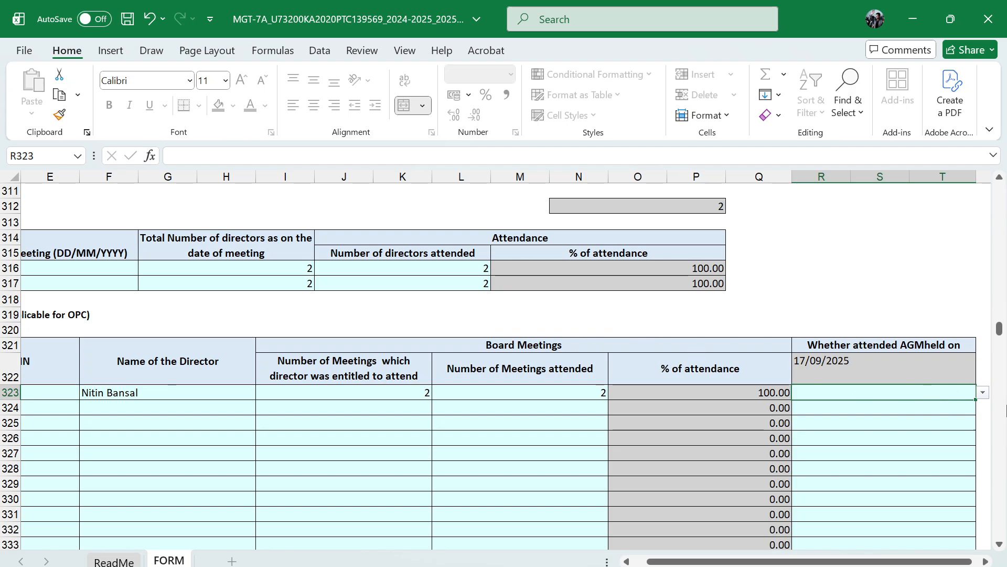
{"action": "left_click", "coordinate": [985, 393]}
{"action": "left_click", "coordinate": [882, 406]}
In the second row of the attendance of directors table, enter the second director's DIN and full name
{"action": "scroll", "coordinate": [558, 446], "scroll_direction": "left", "scroll_amount": 1}
{"action": "scroll", "coordinate": [557, 447], "scroll_direction": "left", "scroll_amount": 1}
{"action": "left_click", "coordinate": [243, 407]}
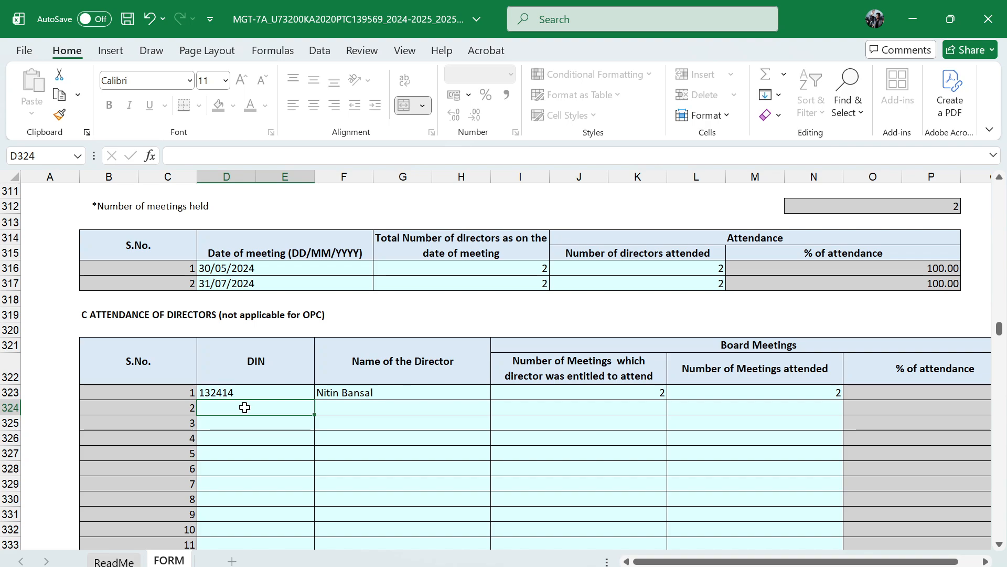
{"action": "type", "text": "123345"}
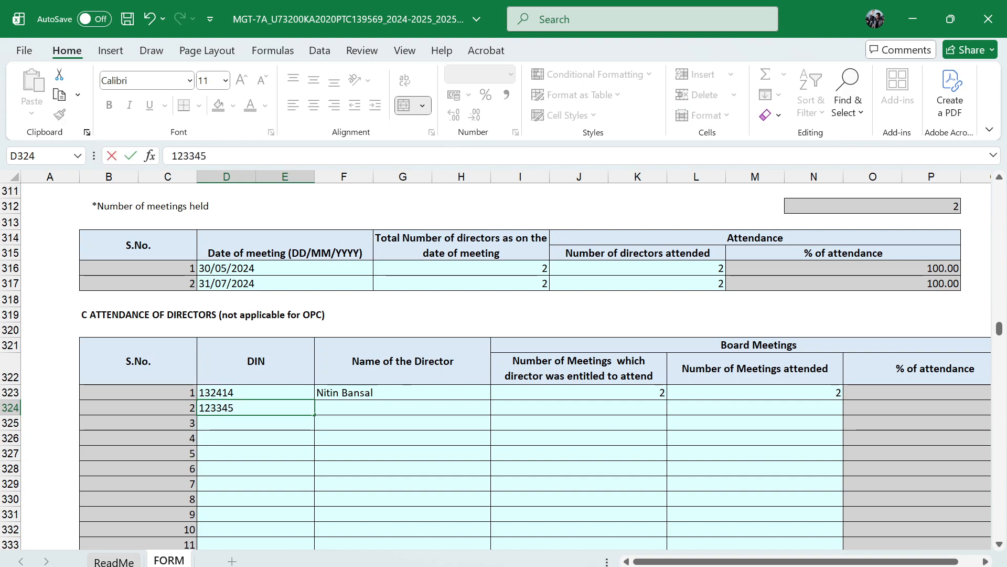
{"action": "key", "text": "Tab"}
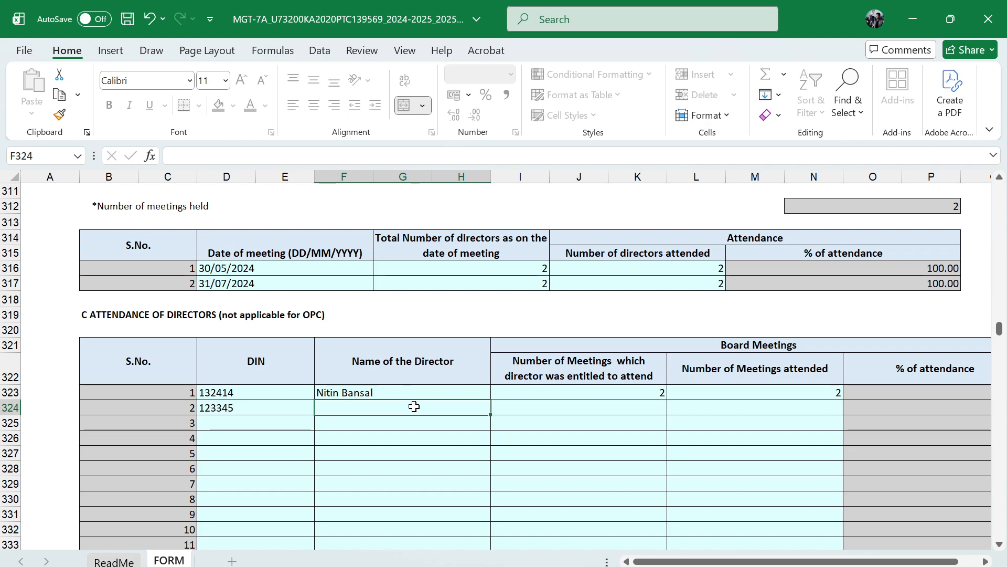
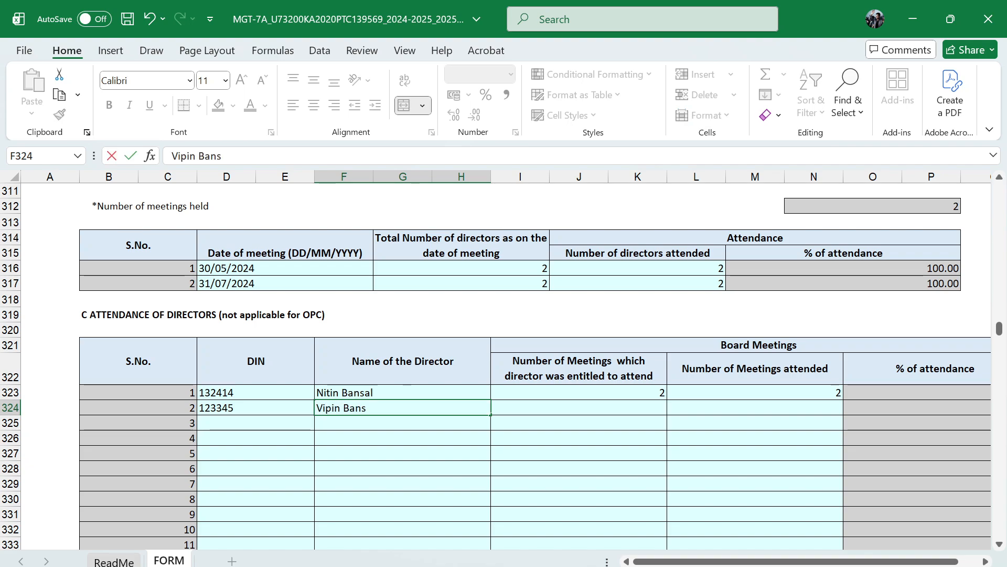
{"action": "key", "text": "Tab"}
For the second director, enter 2 meetings entitled to attend and 2 attended, and set AGM attendance to Yes
{"action": "type", "text": "2"}
{"action": "key", "text": "Tab"}
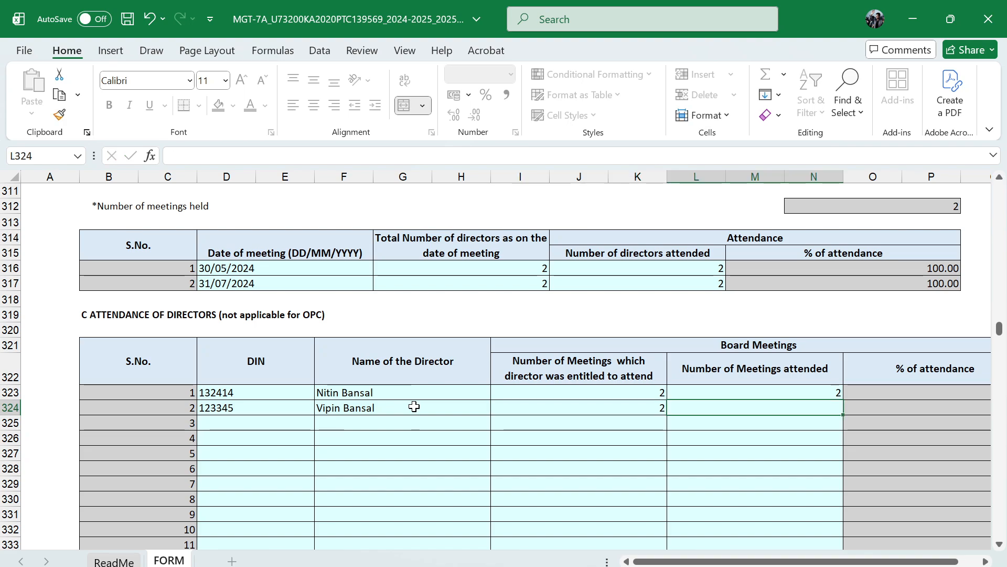
{"action": "type", "text": "2"}
{"action": "key", "text": "Tab"}
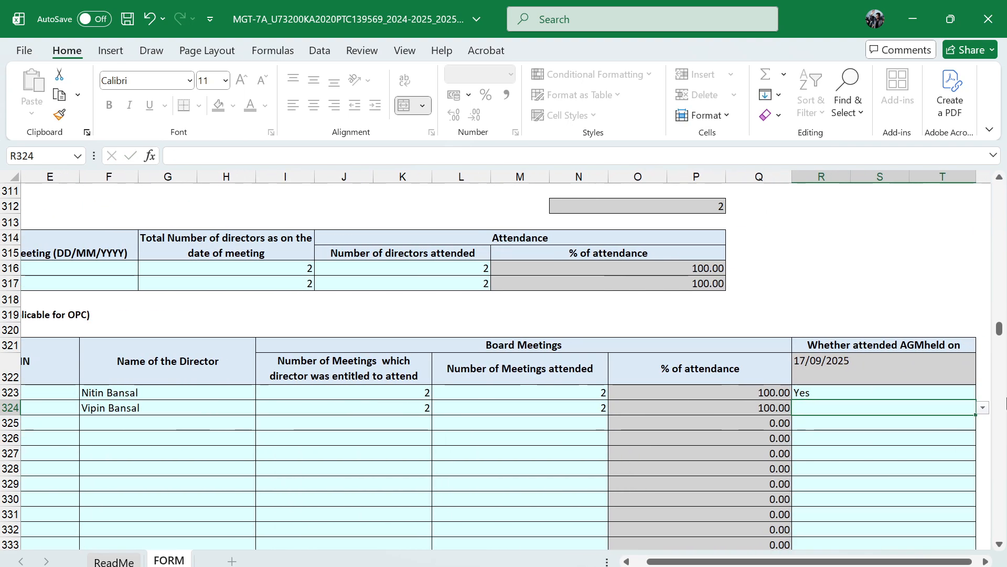
{"action": "left_click", "coordinate": [983, 408]}
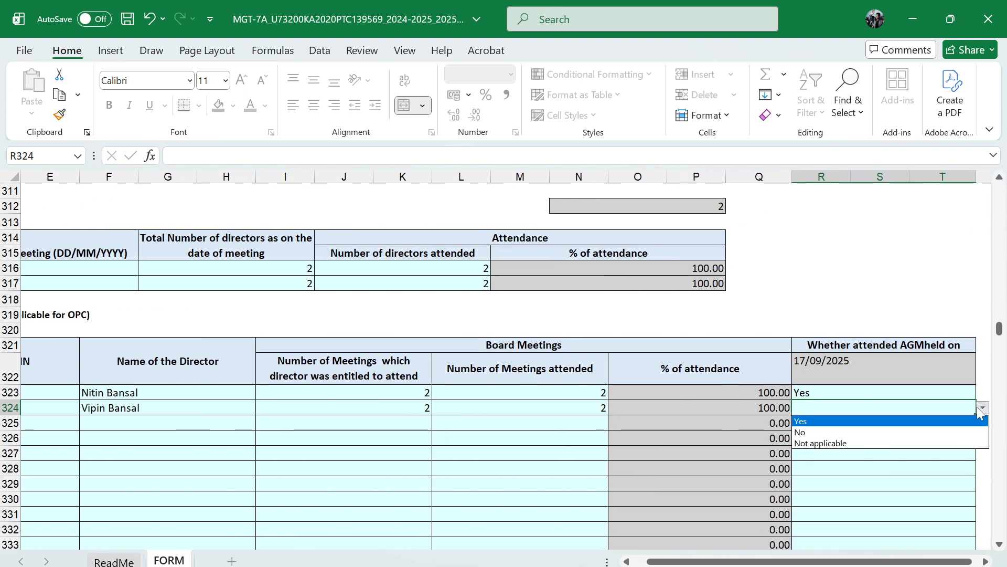
{"action": "left_click", "coordinate": [863, 423]}
Try to set the Remuneration of Directors answer in section IX to No
{"action": "scroll", "coordinate": [549, 458], "scroll_direction": "left", "scroll_amount": 4}
{"action": "scroll", "coordinate": [452, 458], "scroll_direction": "down", "scroll_amount": 4}
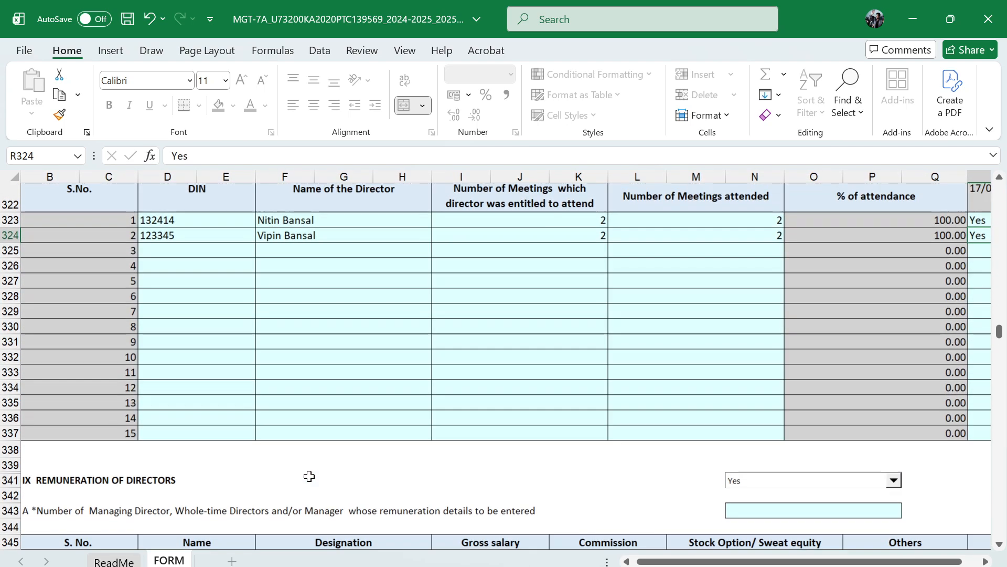
{"action": "scroll", "coordinate": [548, 463], "scroll_direction": "down", "scroll_amount": 2}
{"action": "scroll", "coordinate": [479, 486], "scroll_direction": "left", "scroll_amount": 1}
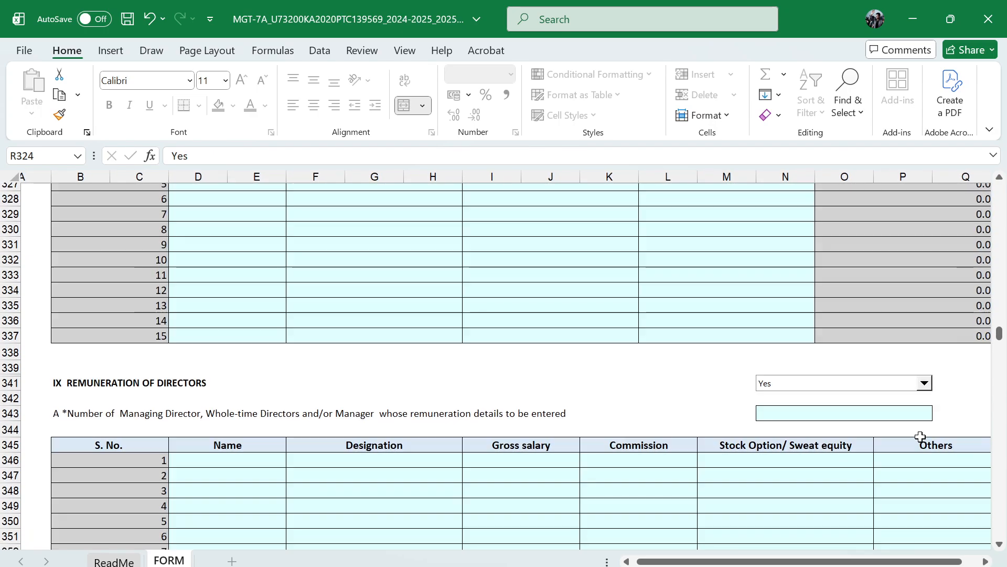
{"action": "scroll", "coordinate": [670, 364], "scroll_direction": "down", "scroll_amount": 2}
{"action": "scroll", "coordinate": [802, 337], "scroll_direction": "right", "scroll_amount": 1}
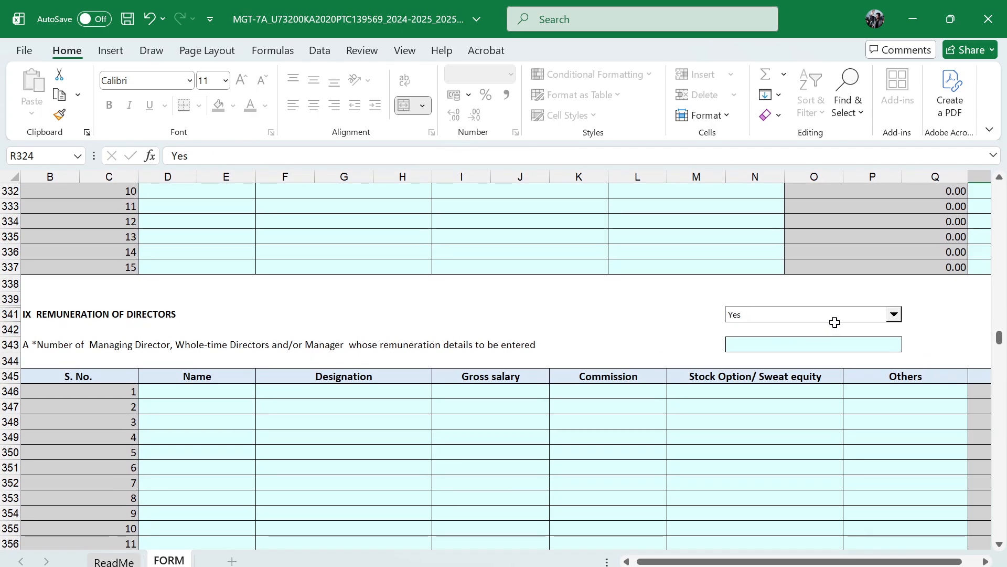
{"action": "left_click", "coordinate": [894, 314]}
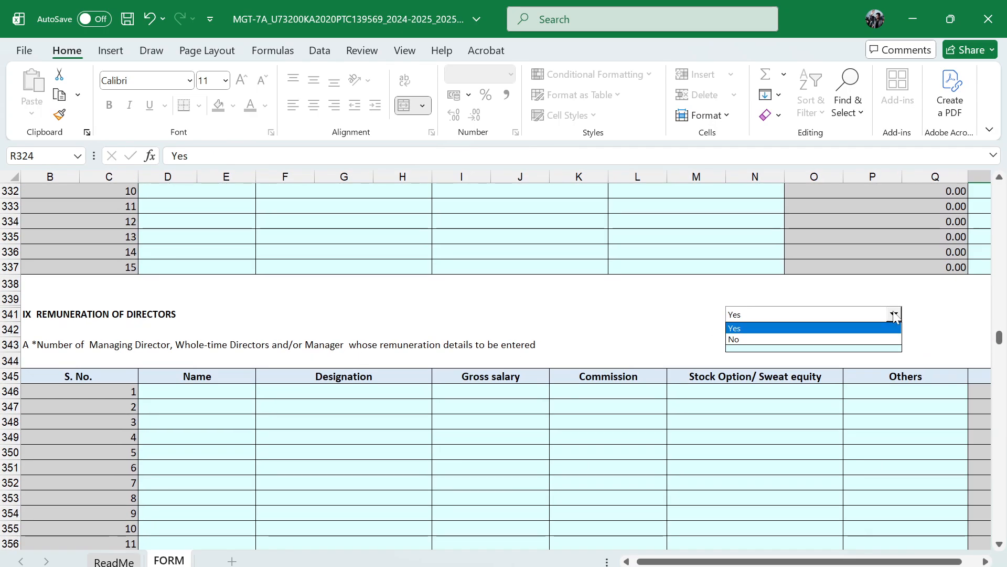
{"action": "left_click", "coordinate": [859, 340]}
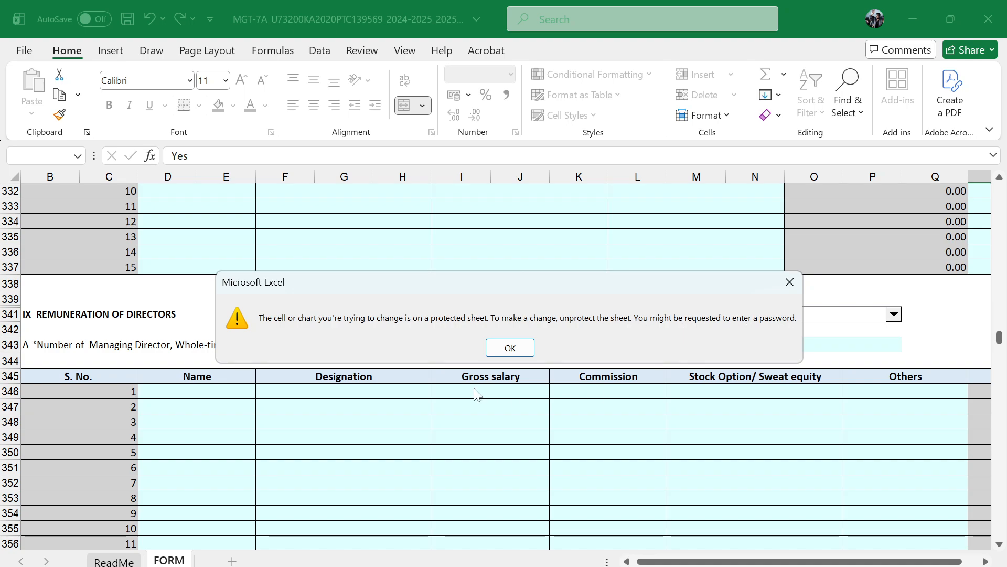
{"action": "left_click", "coordinate": [509, 348]}
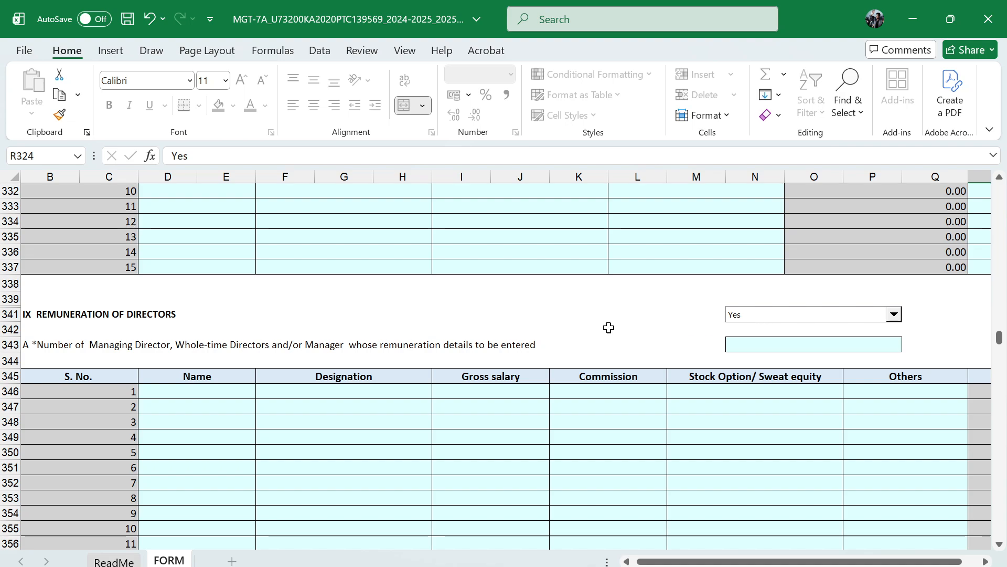
Enter 1 as the number of managing directors, whole-time directors or managers, and enter the director's full name in the first remuneration row
{"action": "left_click", "coordinate": [785, 346]}
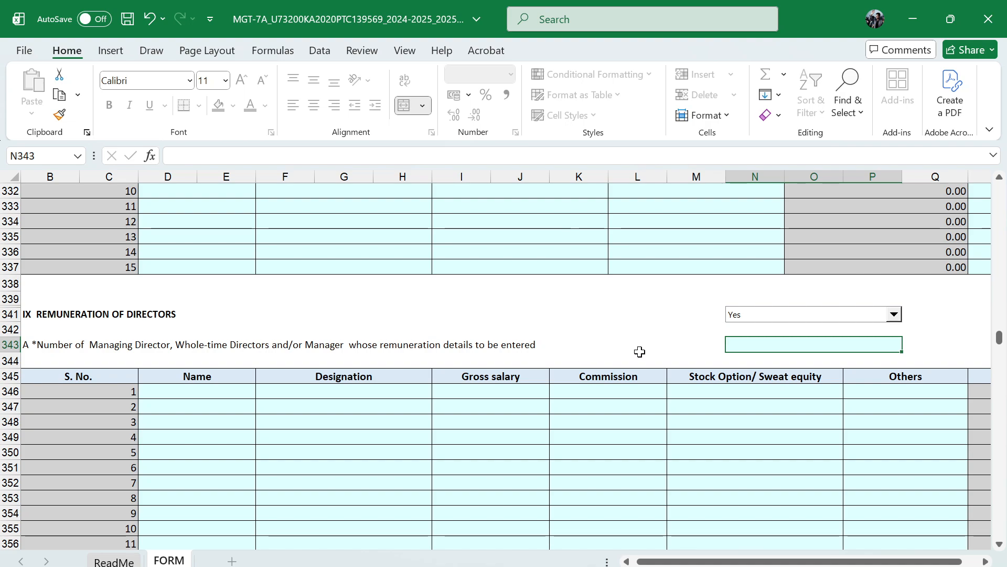
{"action": "type", "text": "1"}
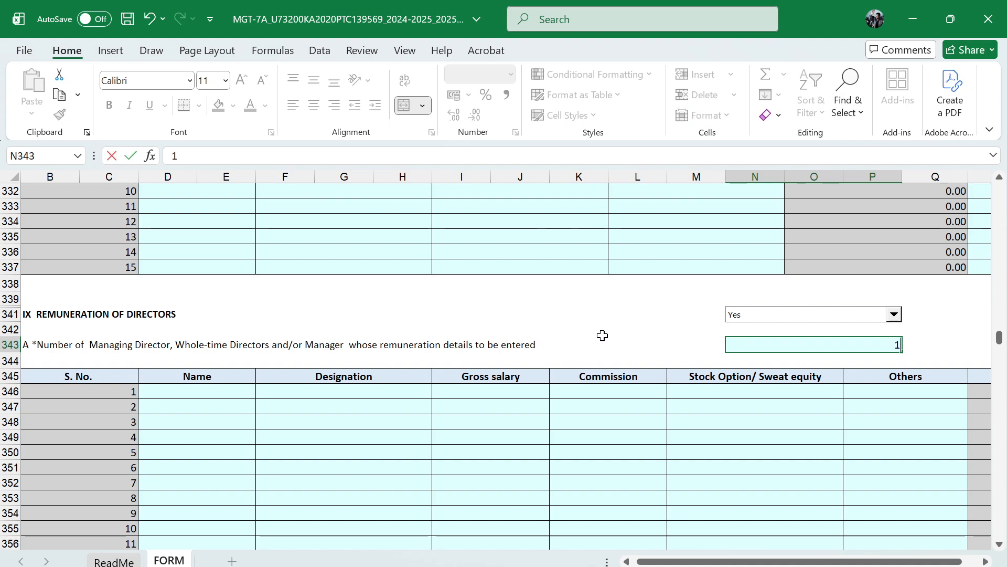
{"action": "key", "text": "Return"}
{"action": "scroll", "coordinate": [614, 393], "scroll_direction": "down", "scroll_amount": 1}
{"action": "scroll", "coordinate": [614, 393], "scroll_direction": "left", "scroll_amount": 2}
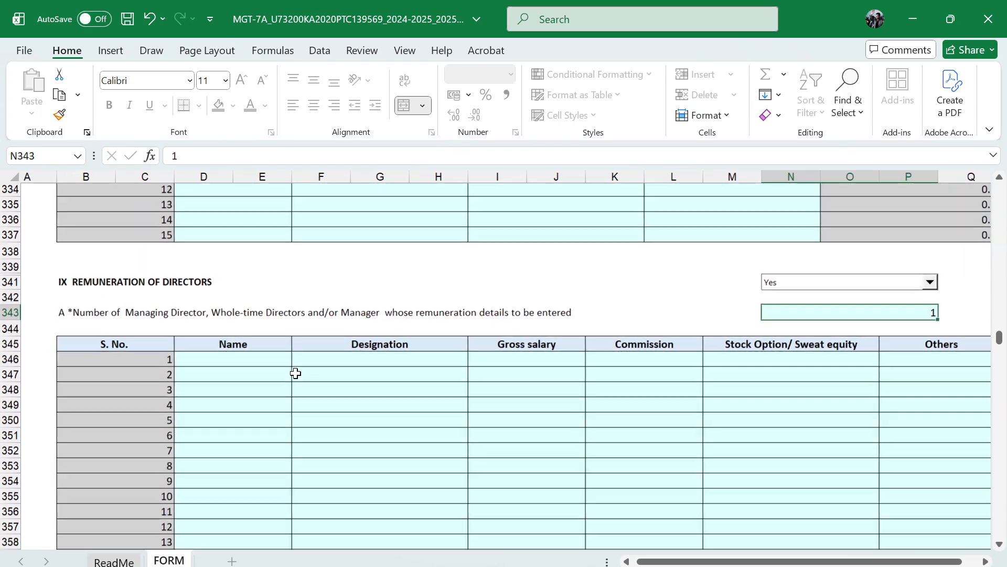
{"action": "left_click", "coordinate": [245, 360]}
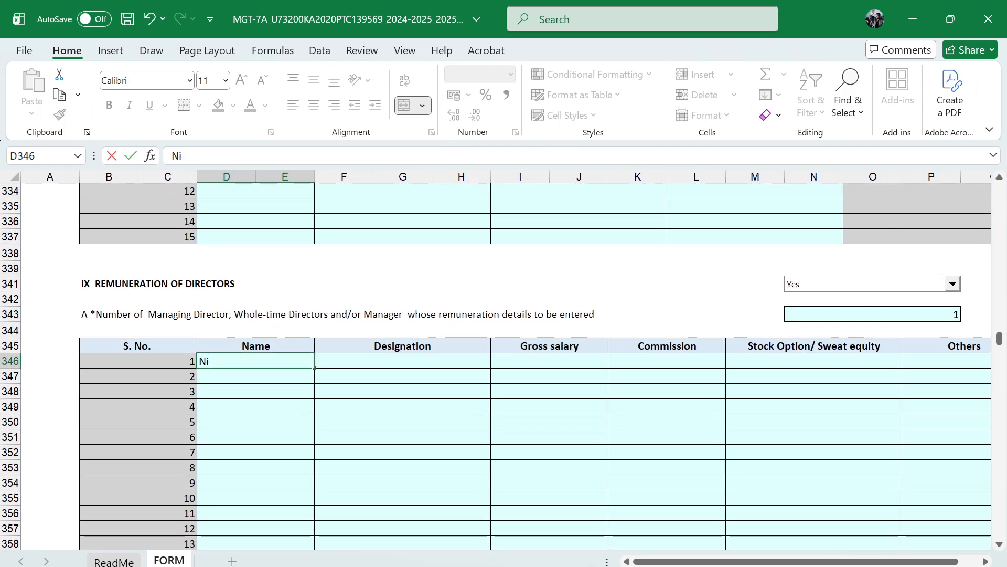
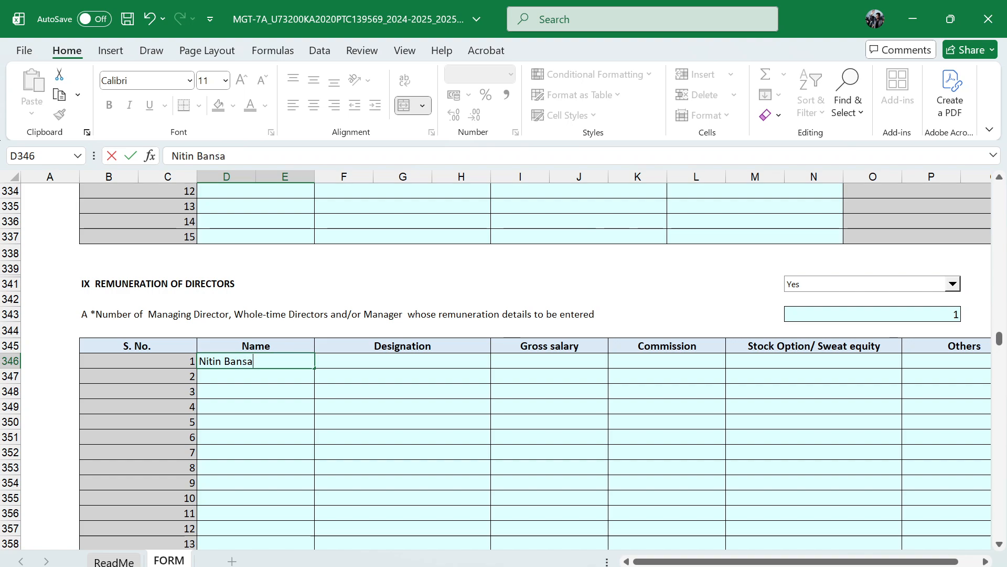
{"action": "key", "text": "Tab"}
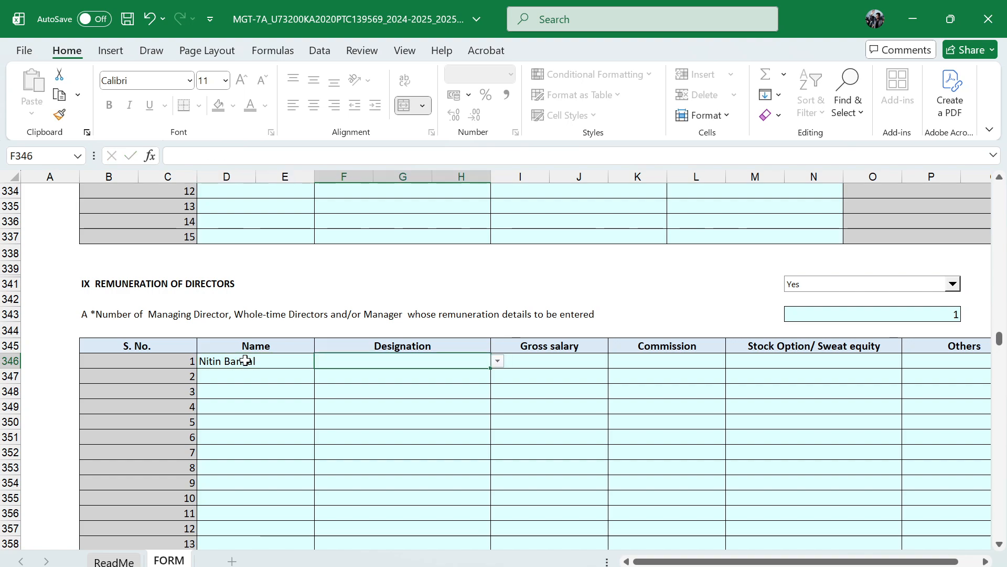
Set the designation to Managing director, gross salary to 1345678, and commission, stock option and others to 0 in the first remuneration row
{"action": "left_click", "coordinate": [497, 360]}
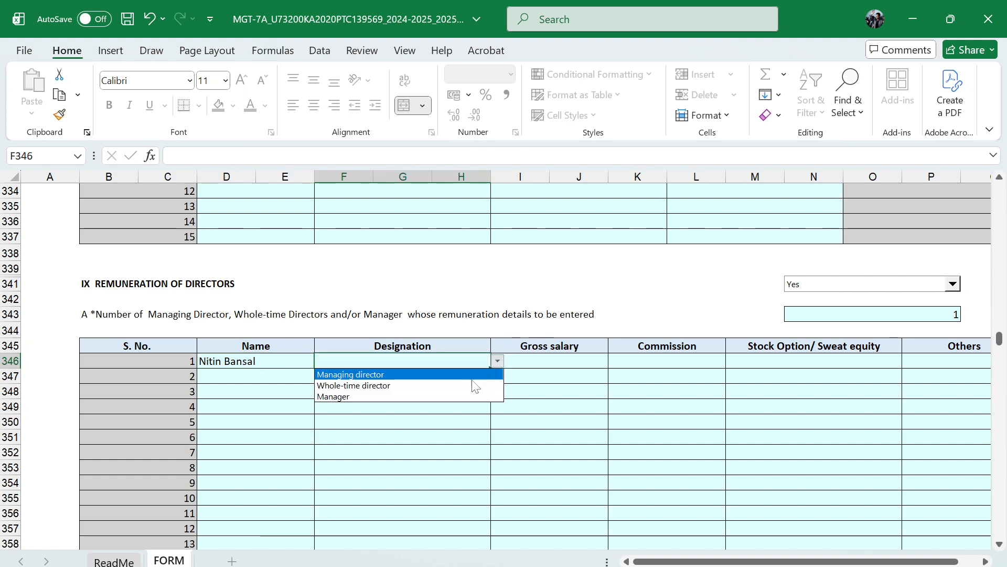
{"action": "left_click", "coordinate": [420, 376]}
{"action": "left_click", "coordinate": [542, 364]}
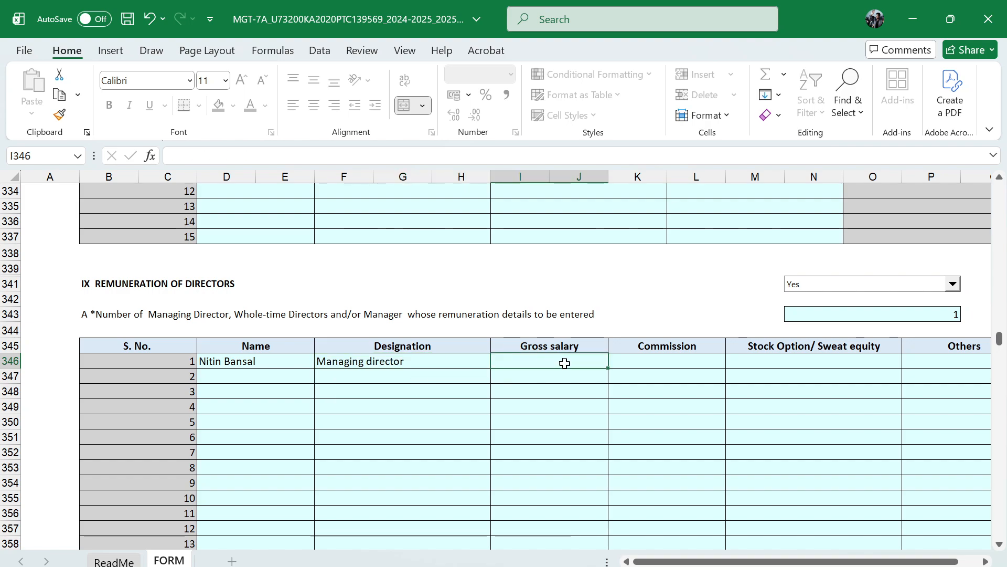
{"action": "type", "text": "1345678"}
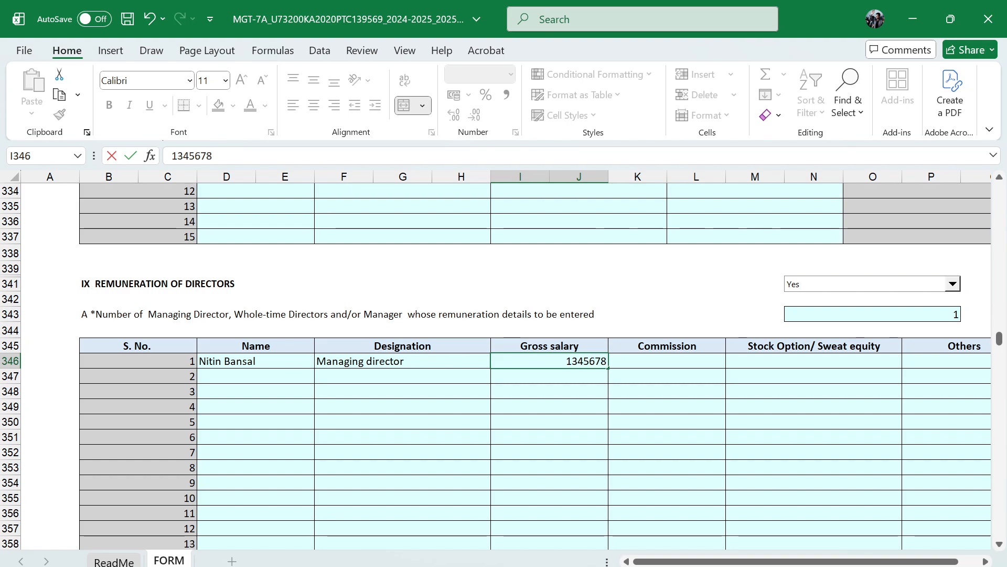
{"action": "left_click", "coordinate": [660, 361]}
{"action": "type", "text": "1"}
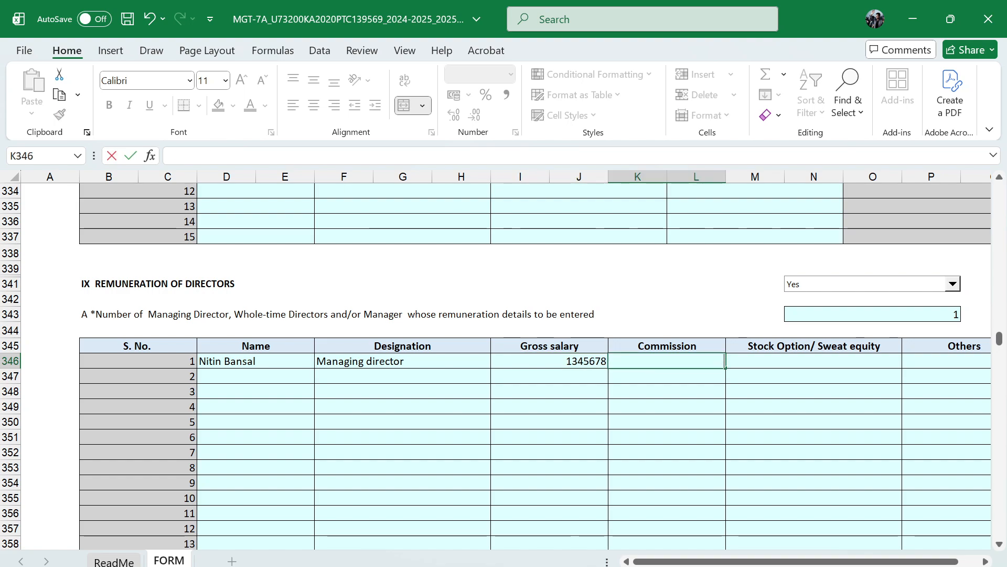
{"action": "key", "text": "Tab"}
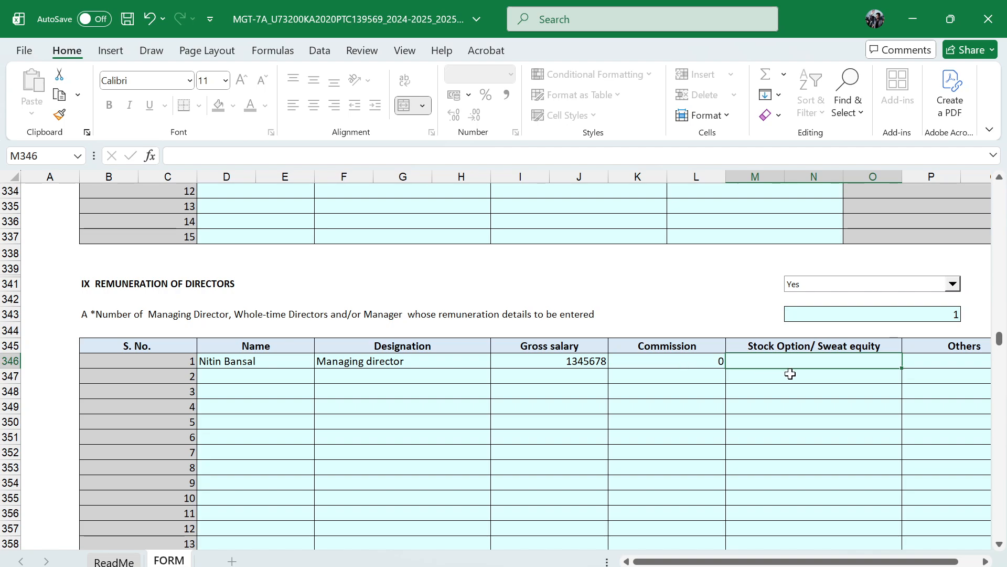
{"action": "key", "text": "Return"}
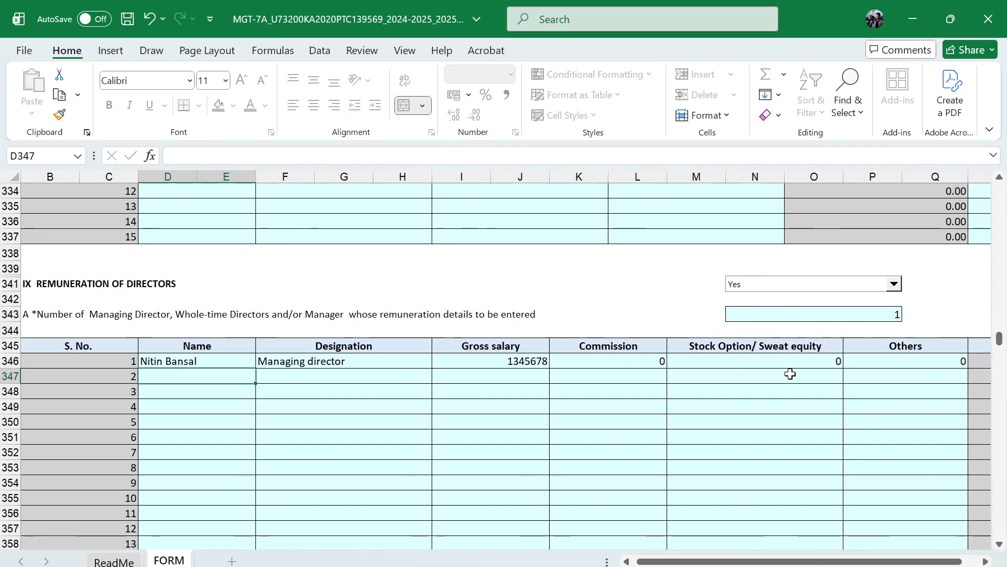
Enter 0 as the number of other directors whose remuneration details are needed in part B
{"action": "scroll", "coordinate": [931, 416], "scroll_direction": "right", "scroll_amount": 3}
{"action": "scroll", "coordinate": [901, 371], "scroll_direction": "left", "scroll_amount": 3}
{"action": "scroll", "coordinate": [902, 371], "scroll_direction": "down", "scroll_amount": 3}
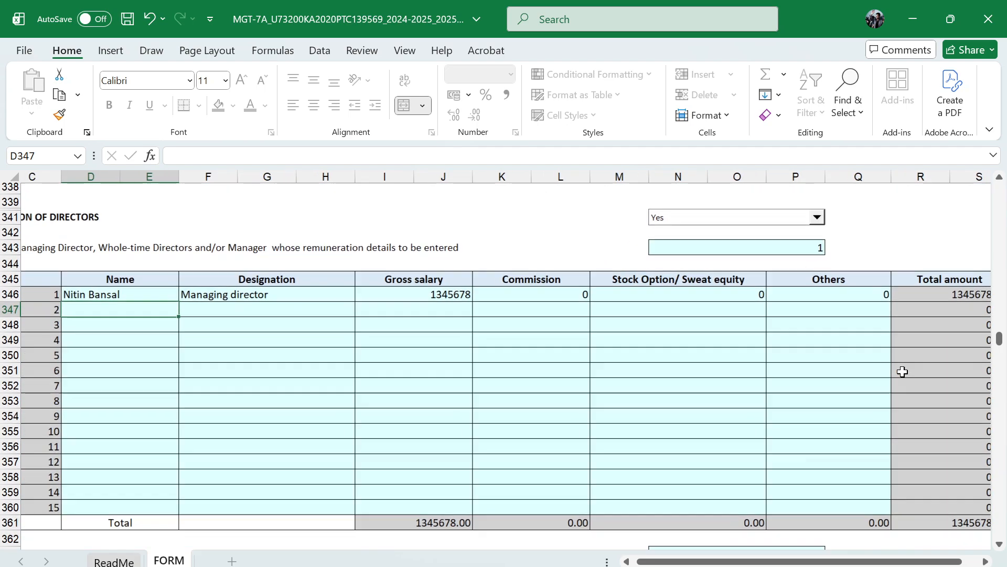
{"action": "scroll", "coordinate": [356, 420], "scroll_direction": "down", "scroll_amount": 1}
{"action": "scroll", "coordinate": [852, 386], "scroll_direction": "down", "scroll_amount": 3}
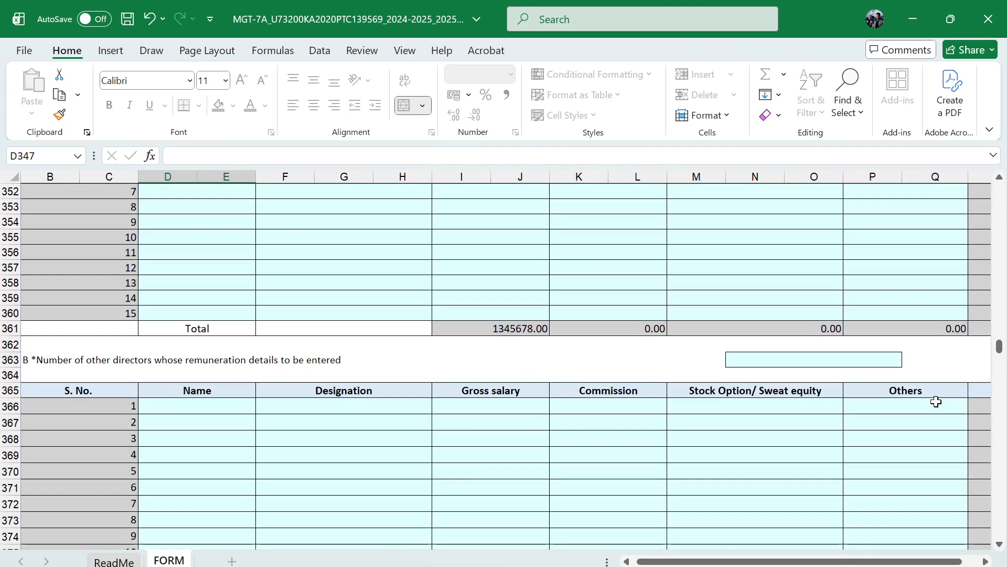
{"action": "scroll", "coordinate": [139, 341], "scroll_direction": "down", "scroll_amount": 1}
{"action": "scroll", "coordinate": [139, 341], "scroll_direction": "left", "scroll_amount": 1}
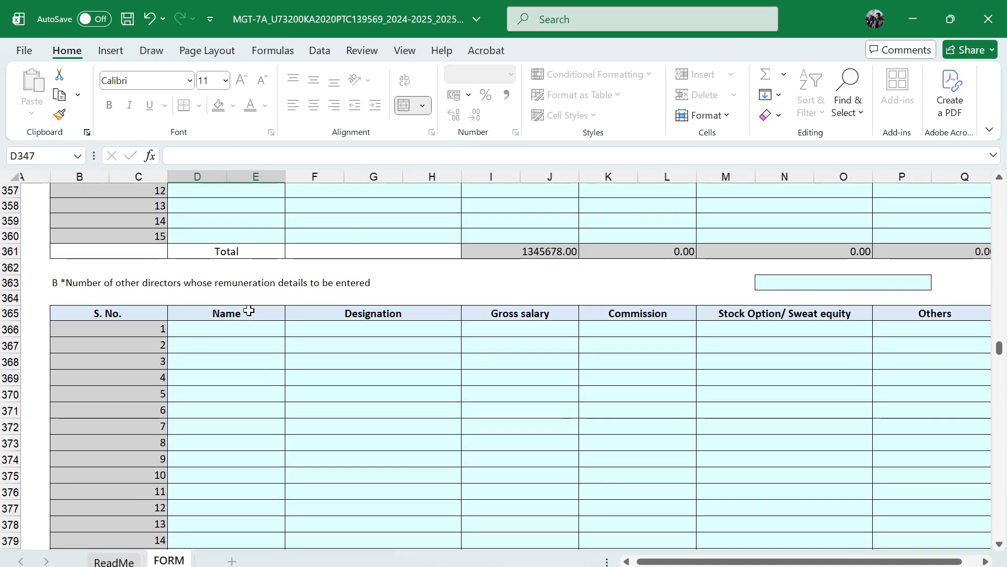
{"action": "scroll", "coordinate": [686, 292], "scroll_direction": "right", "scroll_amount": 1}
{"action": "left_click", "coordinate": [825, 286]}
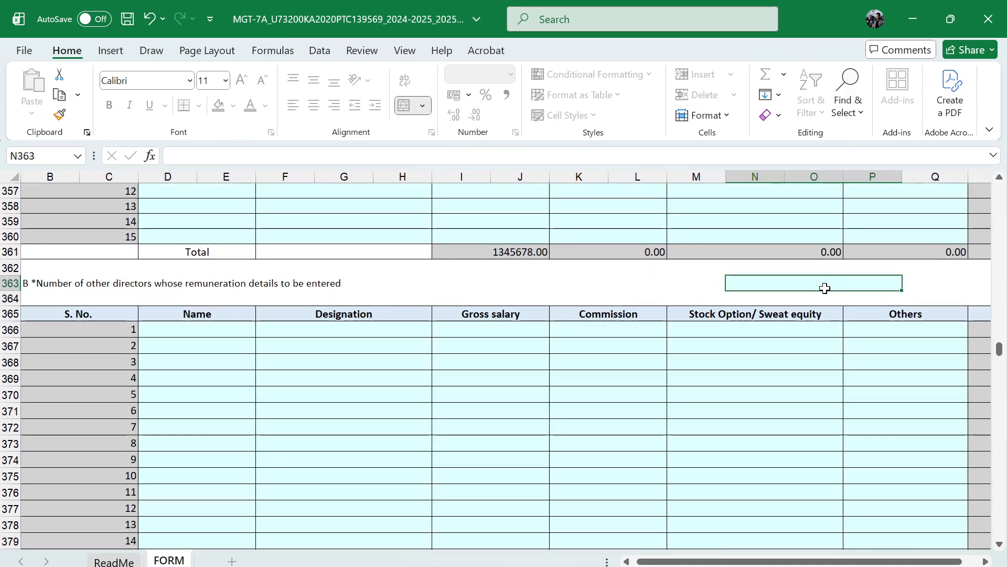
{"action": "type", "text": "0"}
{"action": "key", "text": "ctrl+Return"}
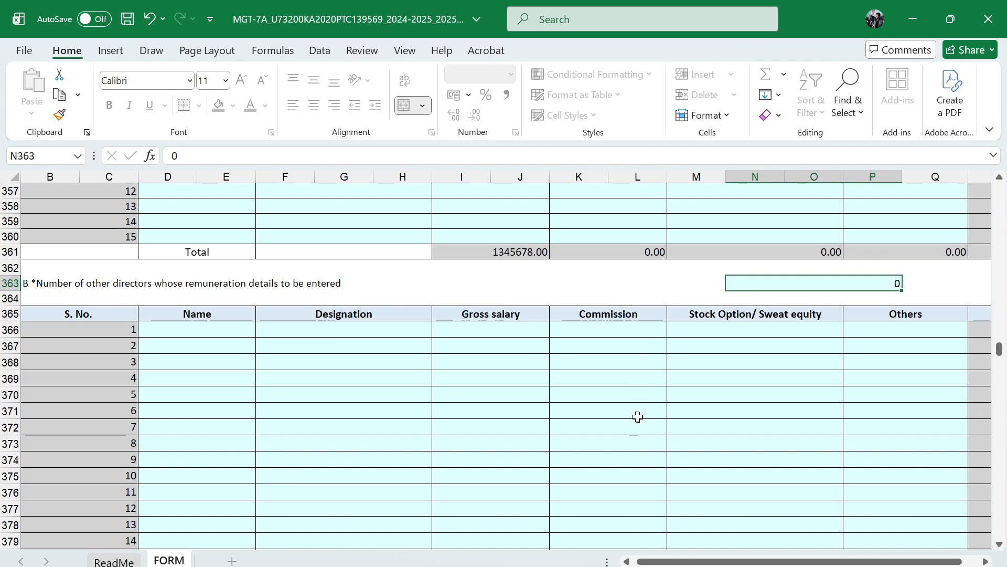
Change the number of managing directors, whole-time directors and managers in part A of the remuneration section to 0
{"action": "scroll", "coordinate": [636, 416], "scroll_direction": "up", "scroll_amount": 5}
{"action": "scroll", "coordinate": [637, 416], "scroll_direction": "up", "scroll_amount": 5}
{"action": "scroll", "coordinate": [638, 416], "scroll_direction": "down", "scroll_amount": 3}
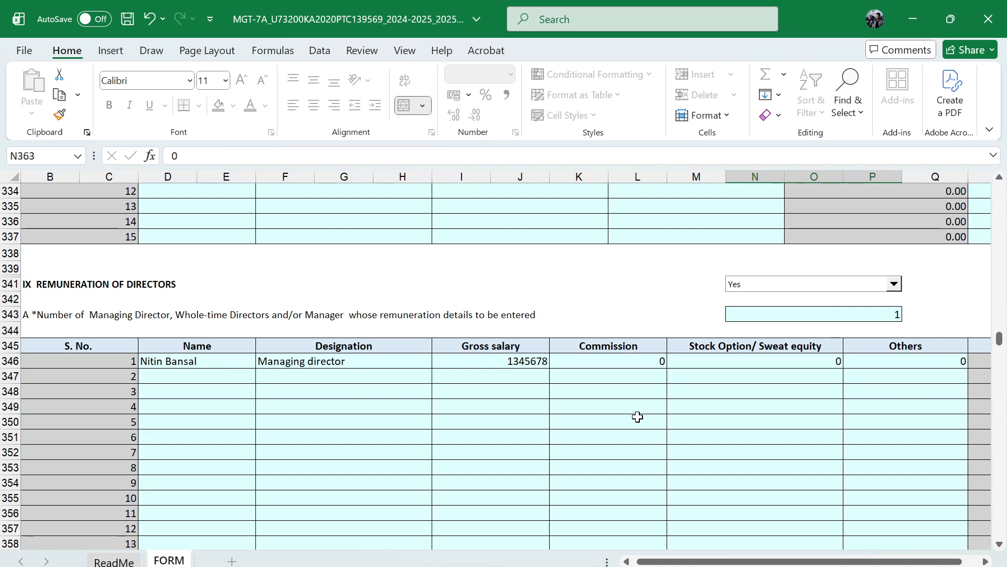
{"action": "scroll", "coordinate": [637, 416], "scroll_direction": "down", "scroll_amount": 1}
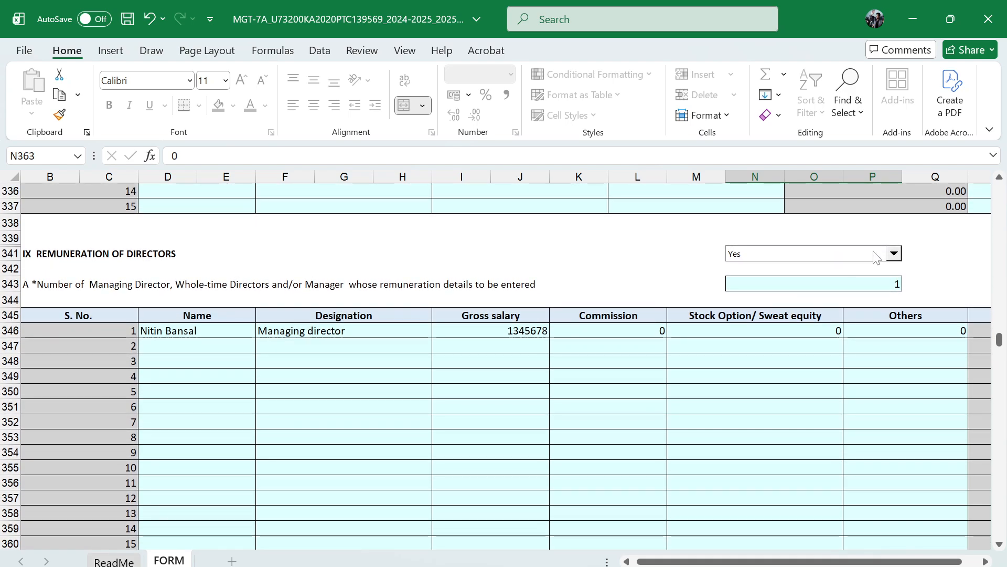
{"action": "left_click", "coordinate": [880, 283]}
{"action": "type", "text": "1"}
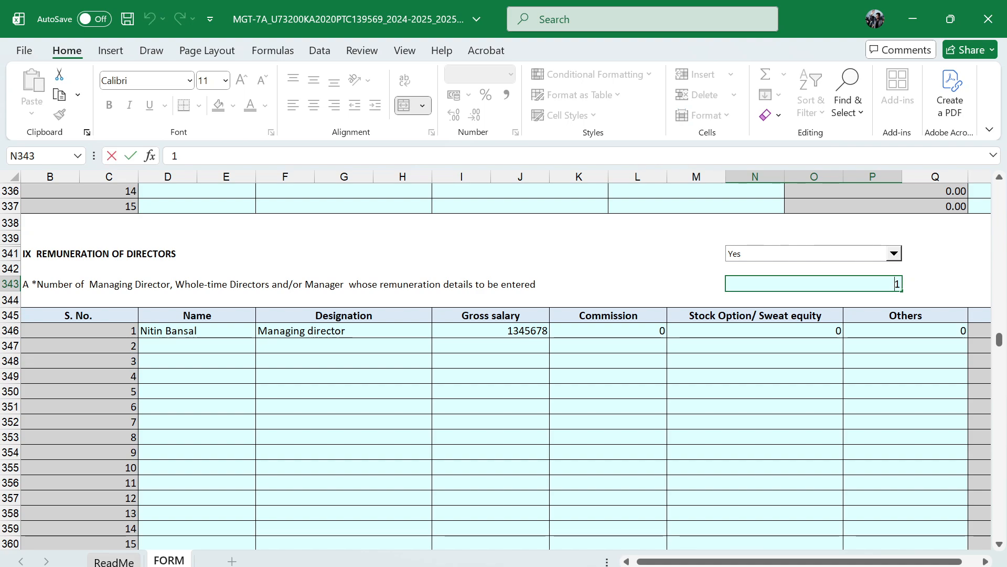
{"action": "type", "text": "0"}
{"action": "key", "text": "Return"}
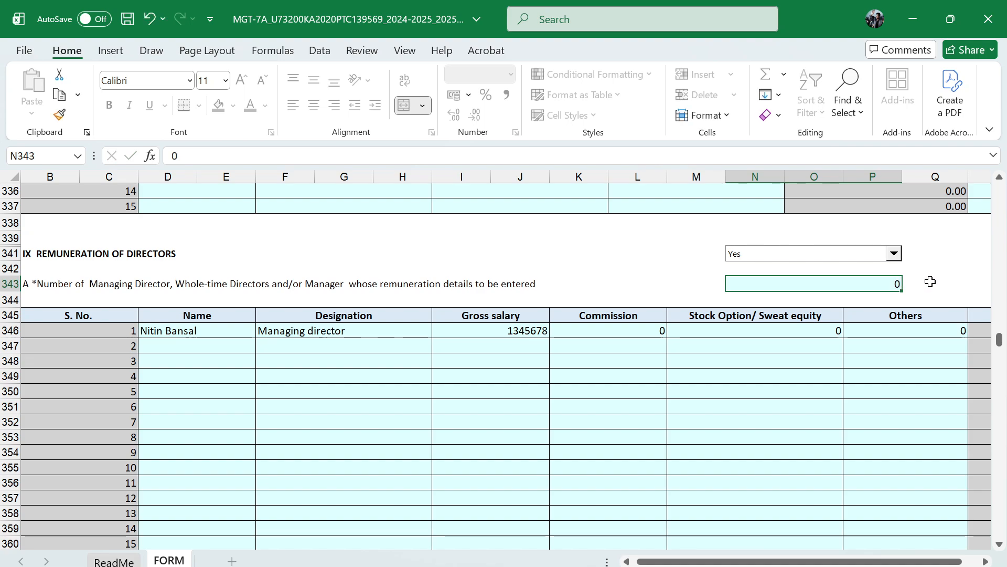
Set the number of managing directors, whole-time directors and managers in part A of the remuneration section to 1
{"action": "double_click", "coordinate": [890, 287]}
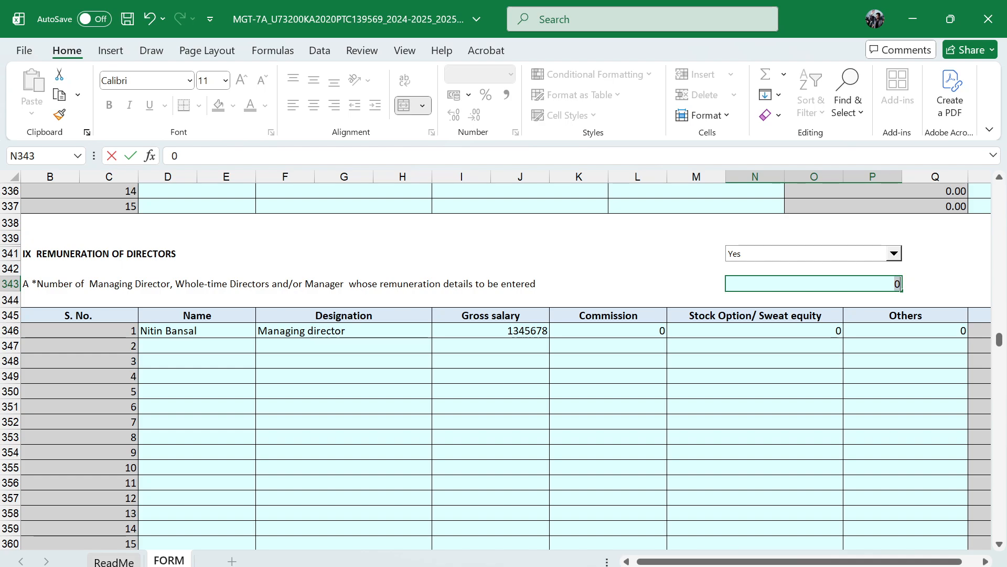
{"action": "type", "text": "1"}
{"action": "key", "text": "Return"}
{"action": "scroll", "coordinate": [614, 431], "scroll_direction": "down", "scroll_amount": 3}
{"action": "scroll", "coordinate": [521, 392], "scroll_direction": "up", "scroll_amount": 3}
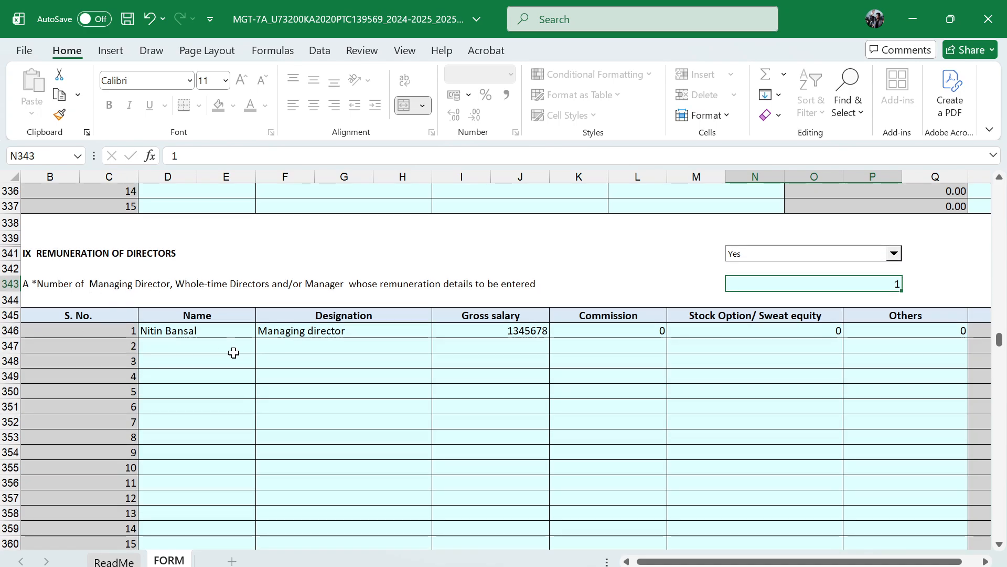
Answer Yes for details of penalties or punishment imposed on the company, directors or officers in section XI
{"action": "scroll", "coordinate": [356, 389], "scroll_direction": "down", "scroll_amount": 12}
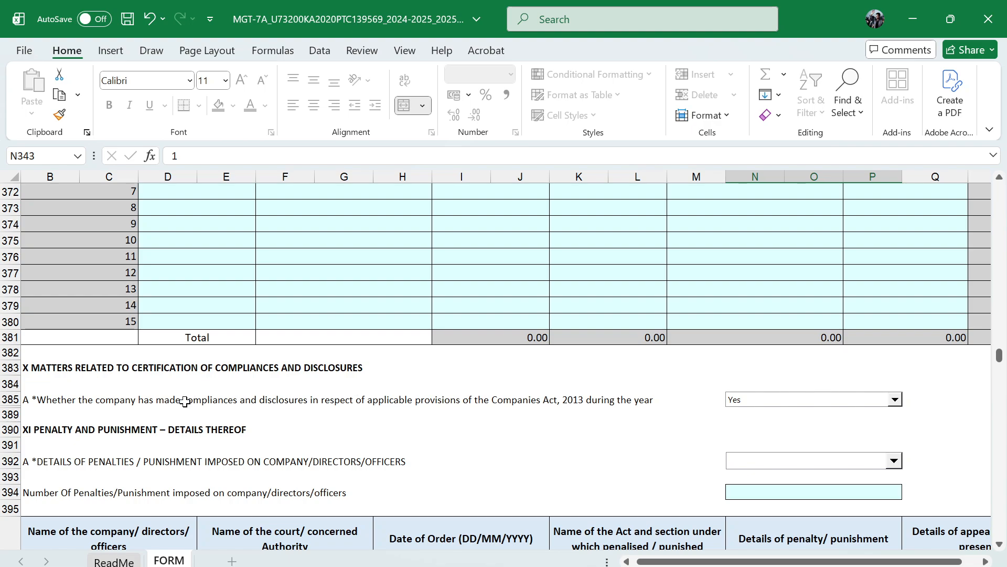
{"action": "scroll", "coordinate": [556, 428], "scroll_direction": "up", "scroll_amount": 1}
{"action": "scroll", "coordinate": [468, 444], "scroll_direction": "down", "scroll_amount": 2}
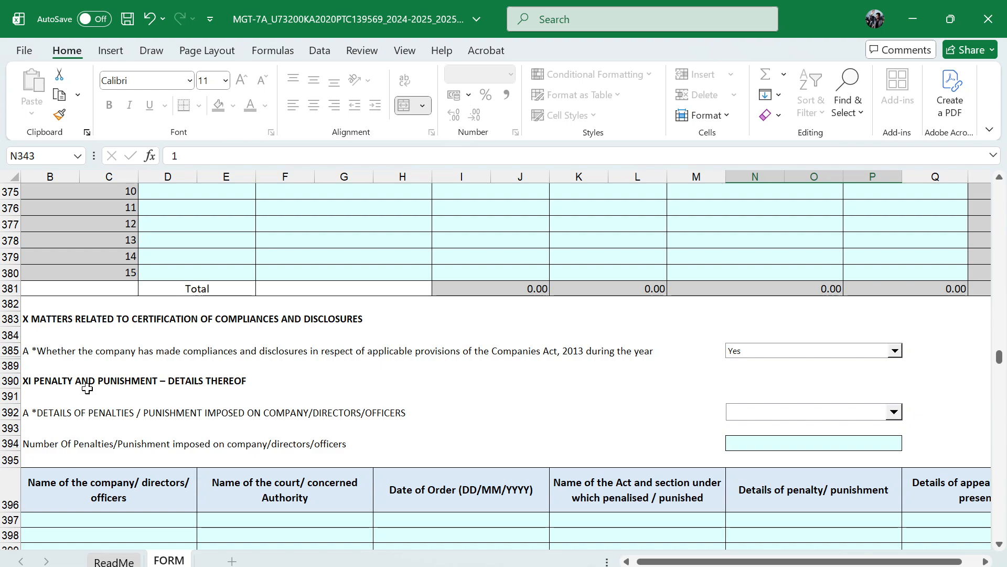
{"action": "scroll", "coordinate": [156, 388], "scroll_direction": "down", "scroll_amount": 1}
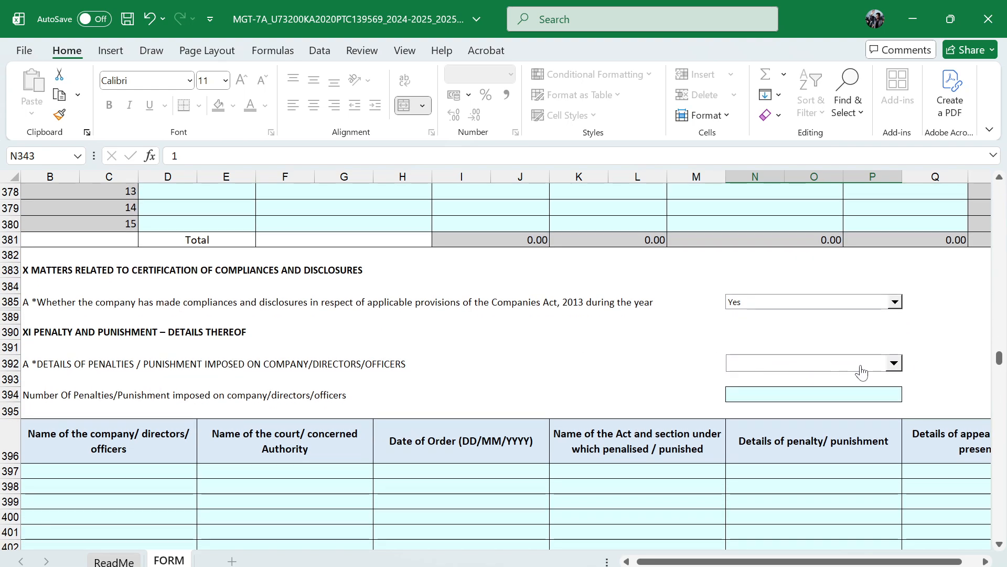
{"action": "left_click", "coordinate": [895, 363]}
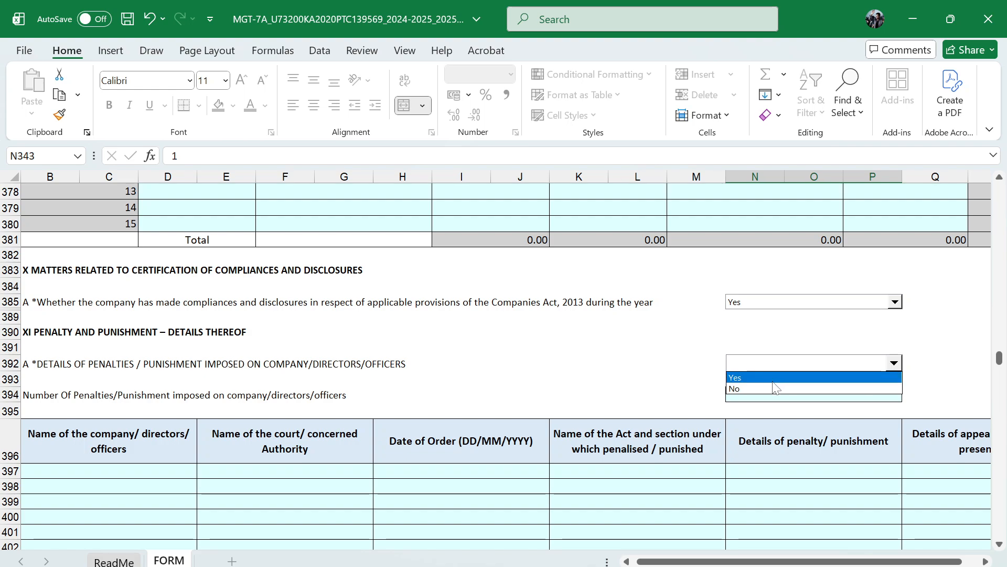
{"action": "left_click", "coordinate": [737, 377]}
{"action": "scroll", "coordinate": [506, 393], "scroll_direction": "down", "scroll_amount": 1}
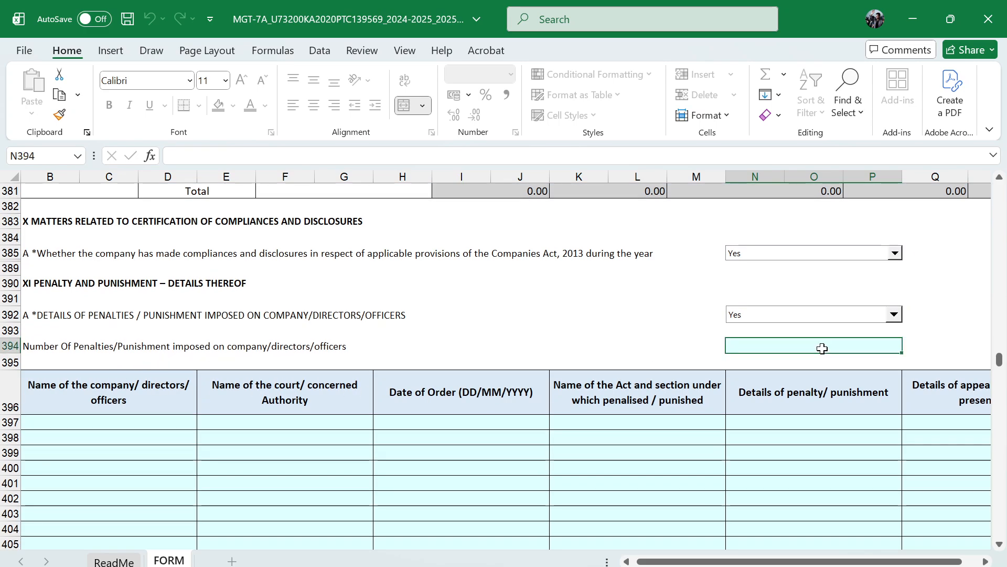
Review the columns of the penalty and punishment table, from the company or director name through to the appeal details
{"action": "scroll", "coordinate": [189, 441], "scroll_direction": "down", "scroll_amount": 2}
{"action": "left_click", "coordinate": [102, 357]}
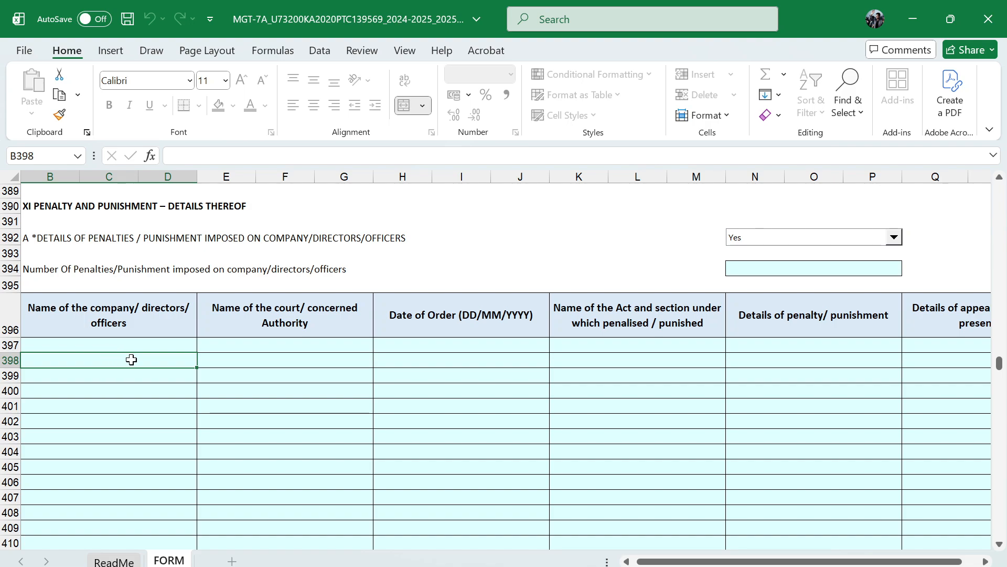
{"action": "left_click", "coordinate": [289, 357]}
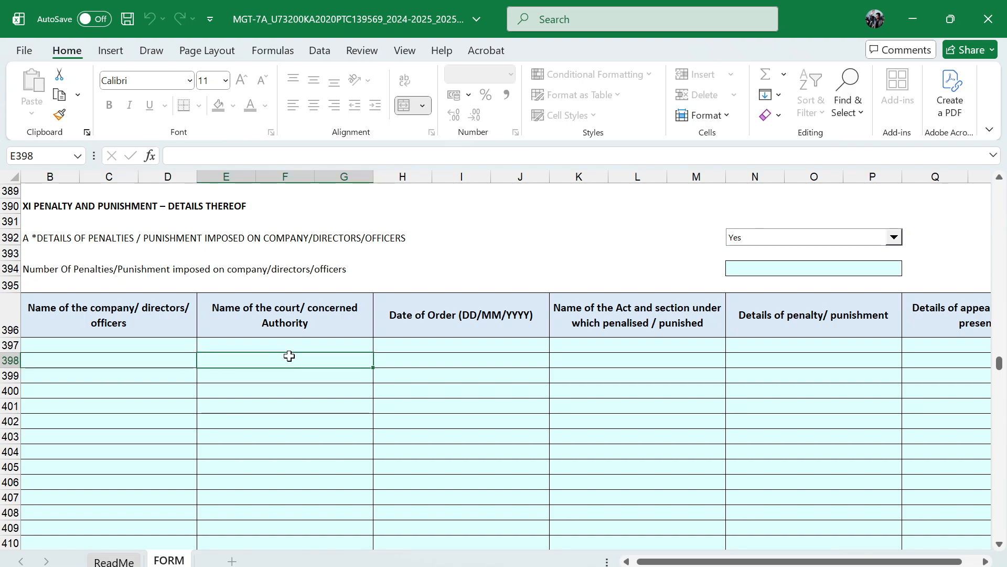
{"action": "left_click", "coordinate": [483, 354]}
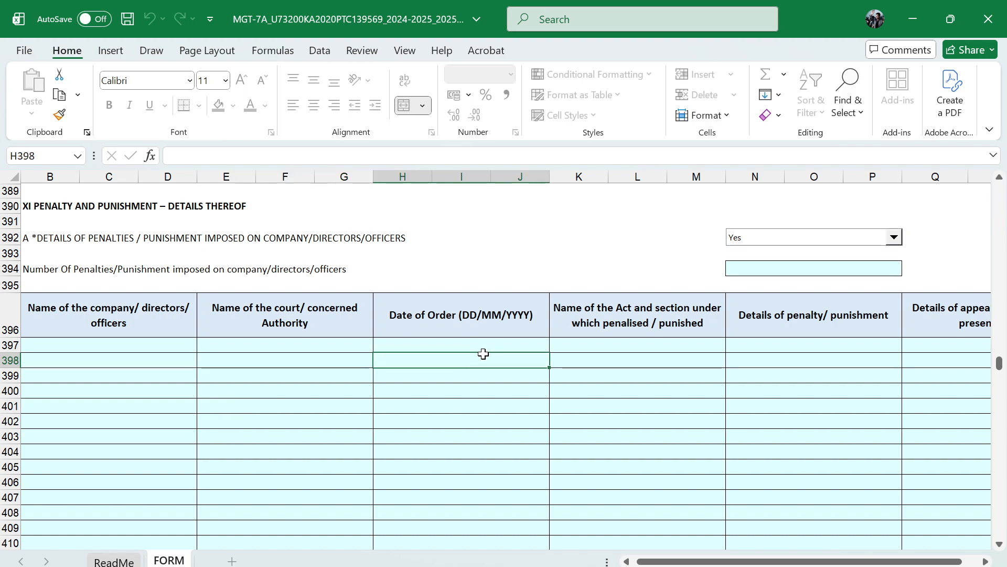
{"action": "left_click", "coordinate": [673, 358]}
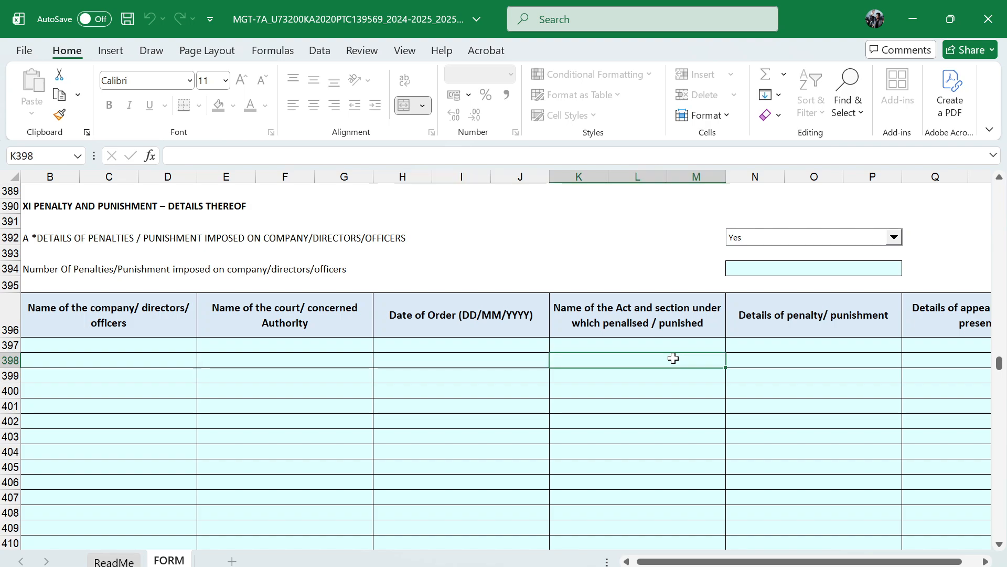
{"action": "left_click", "coordinate": [796, 364]}
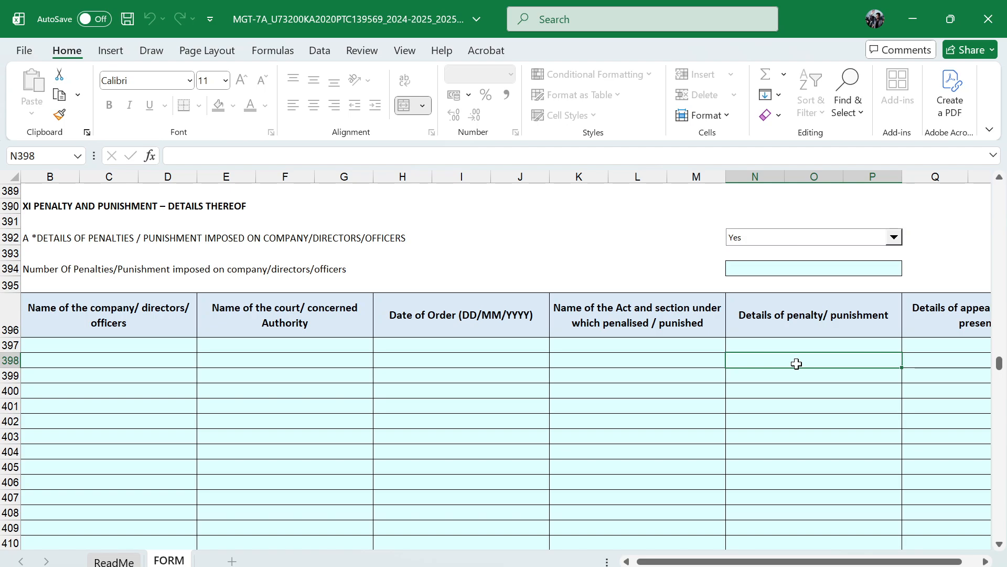
{"action": "scroll", "coordinate": [797, 363], "scroll_direction": "right", "scroll_amount": 3}
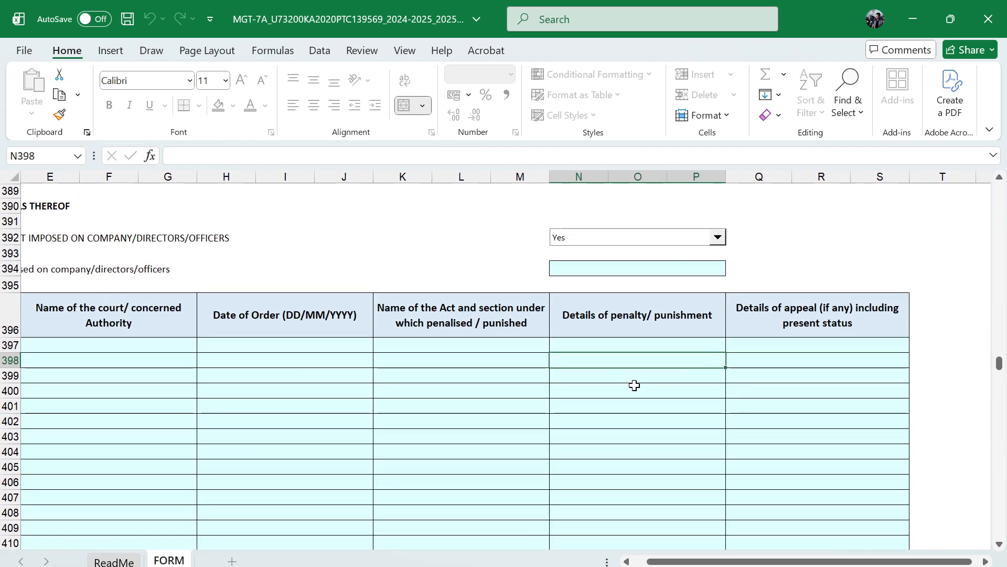
{"action": "scroll", "coordinate": [635, 385], "scroll_direction": "right", "scroll_amount": 1}
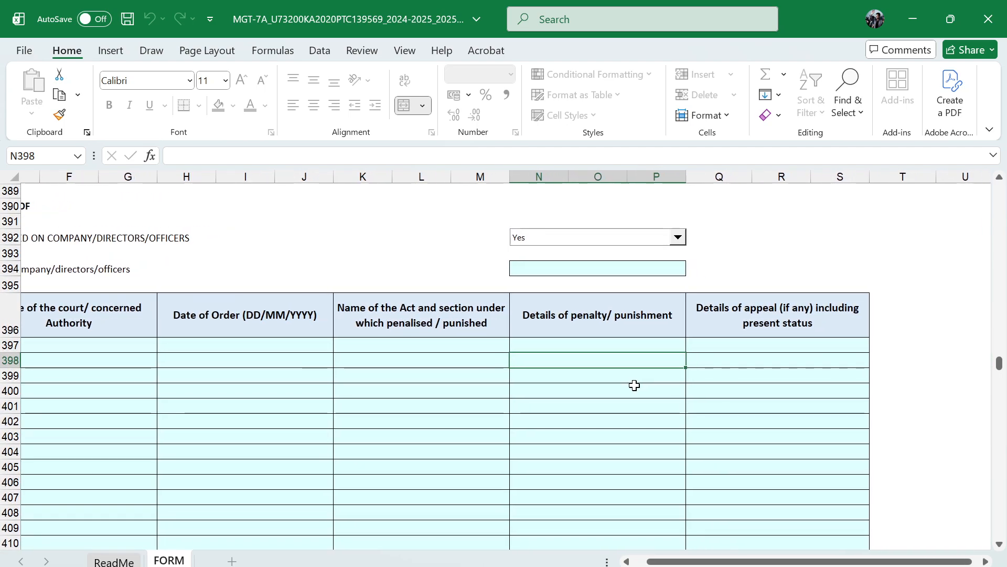
{"action": "left_click", "coordinate": [752, 362]}
{"action": "scroll", "coordinate": [751, 363], "scroll_direction": "left", "scroll_amount": 5}
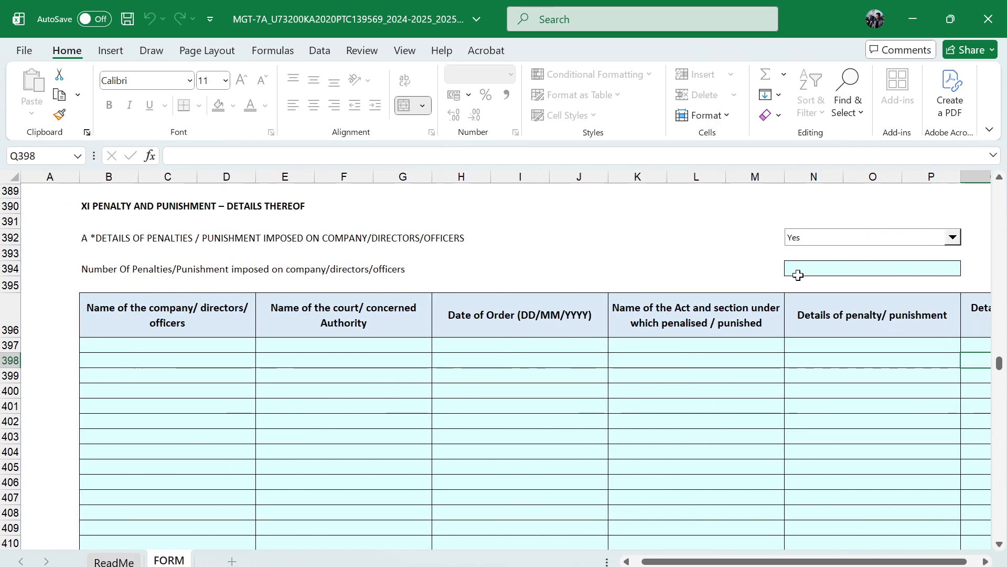
Try to enter 0 as the number of penalties or punishments imposed on the company, directors or officers
{"action": "left_click", "coordinate": [829, 271]}
{"action": "type", "text": "0"}
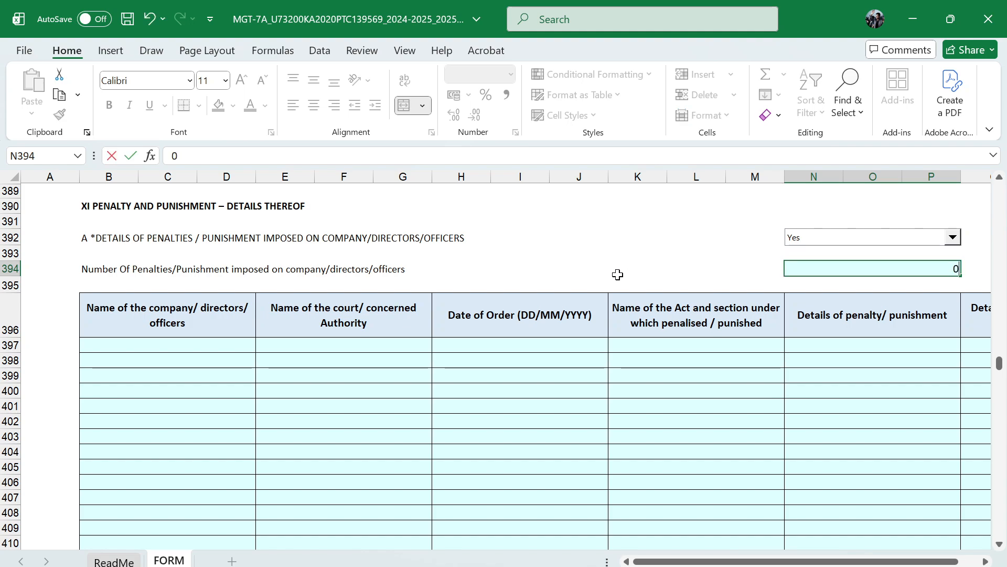
{"action": "key", "text": "Return"}
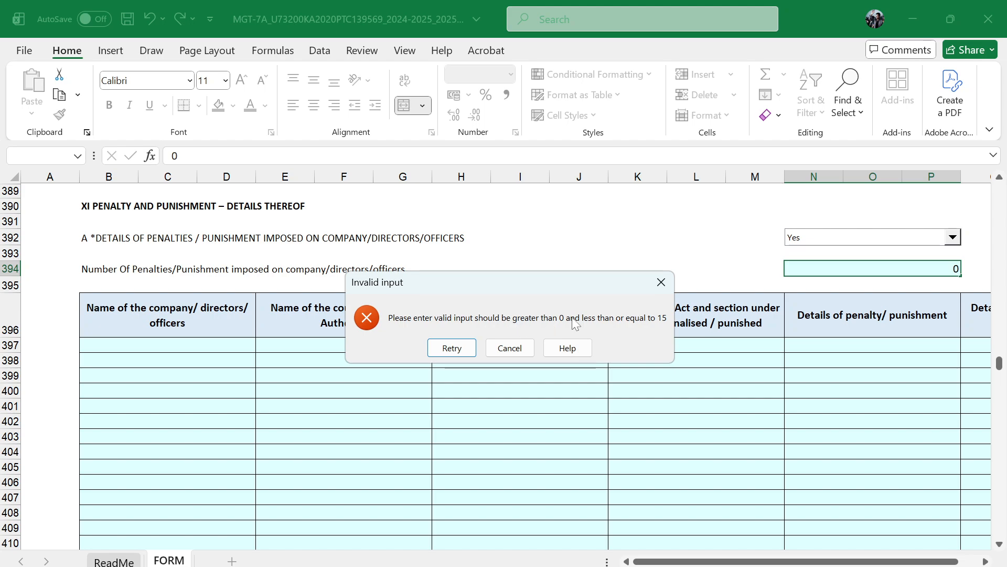
{"action": "left_click", "coordinate": [509, 348]}
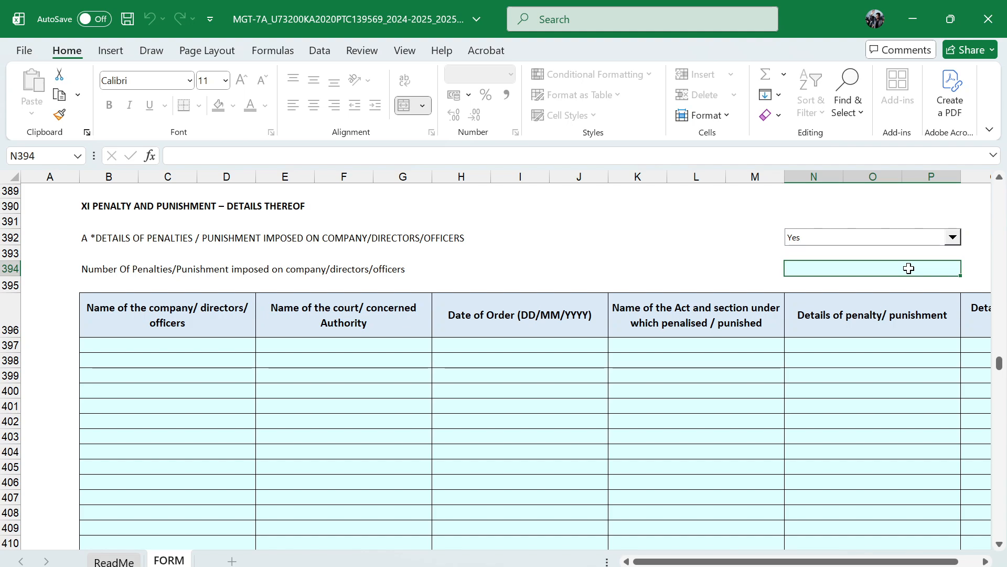
Enter 1 as the number of penalties or punishments, and fill in the director's first name in the first penalty row
{"action": "type", "text": "1"}
{"action": "left_click", "coordinate": [205, 347]}
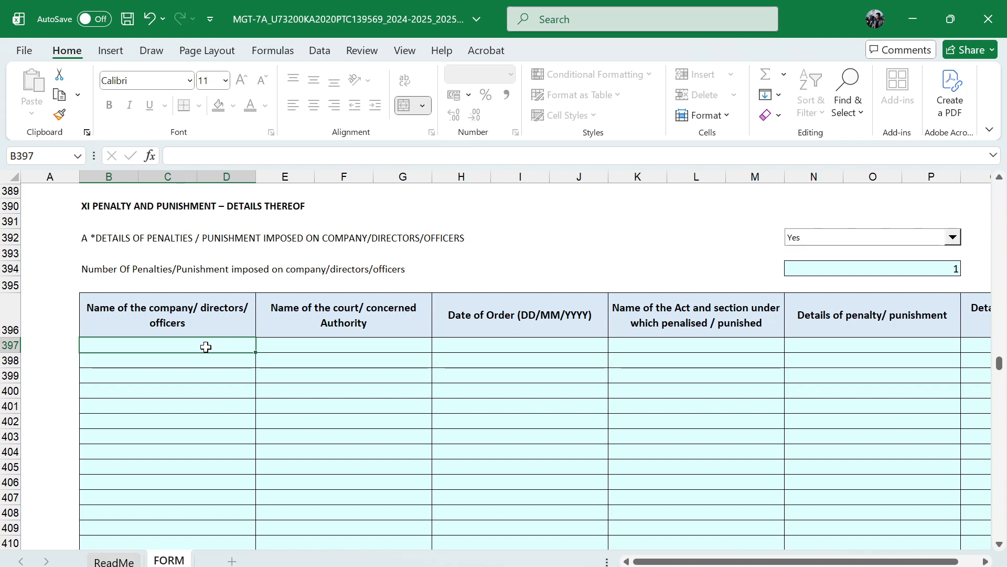
{"action": "type", "text": "Nitin"}
{"action": "key", "text": "Tab"}
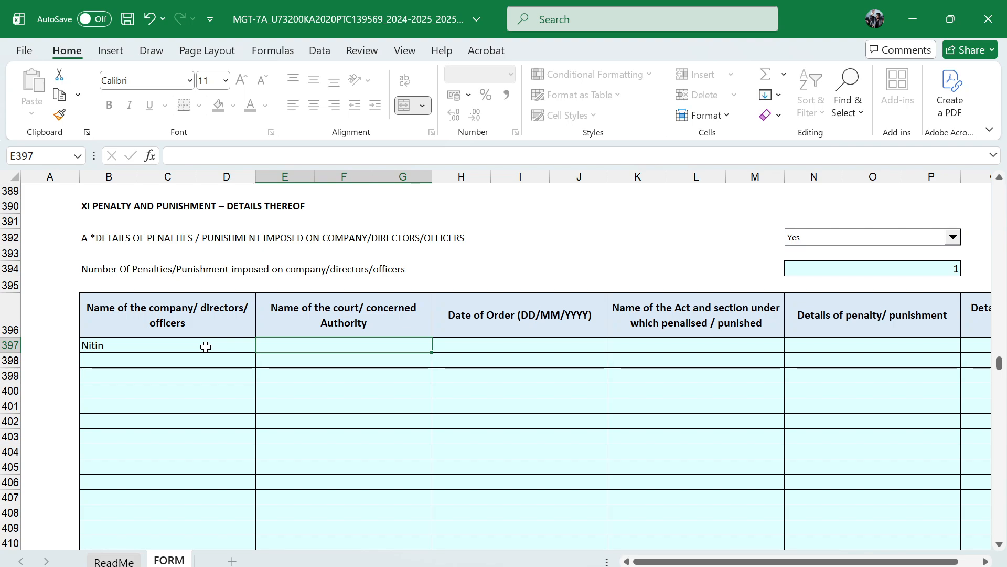
Enter Delhi Court as the court or authority and 15/10/2024 as the date of order in the first penalty row
{"action": "type", "text": "Delh"}
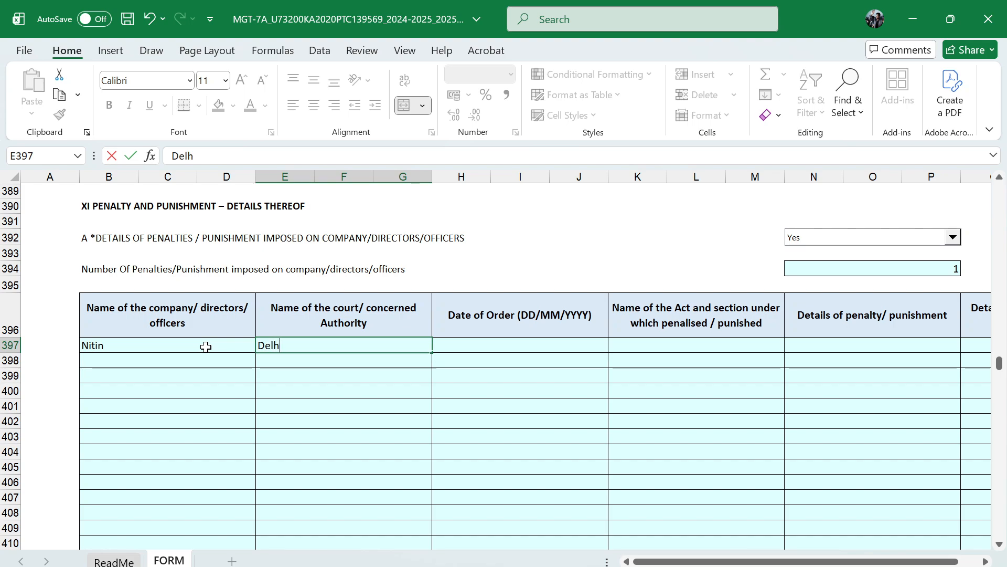
{"action": "type", "text": "i Court"}
{"action": "key", "text": "Tab"}
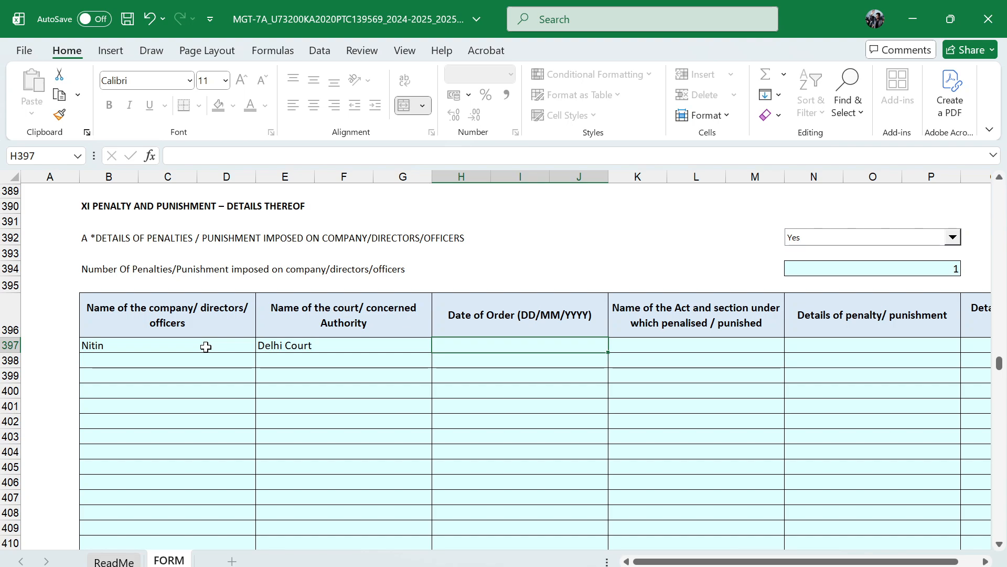
{"action": "type", "text": "15/10"}
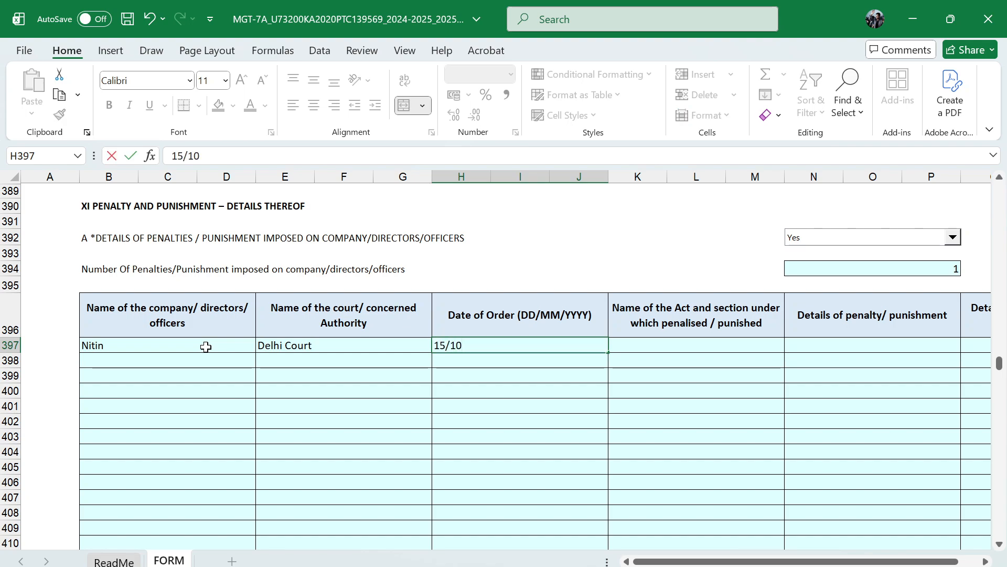
{"action": "type", "text": "/2024"}
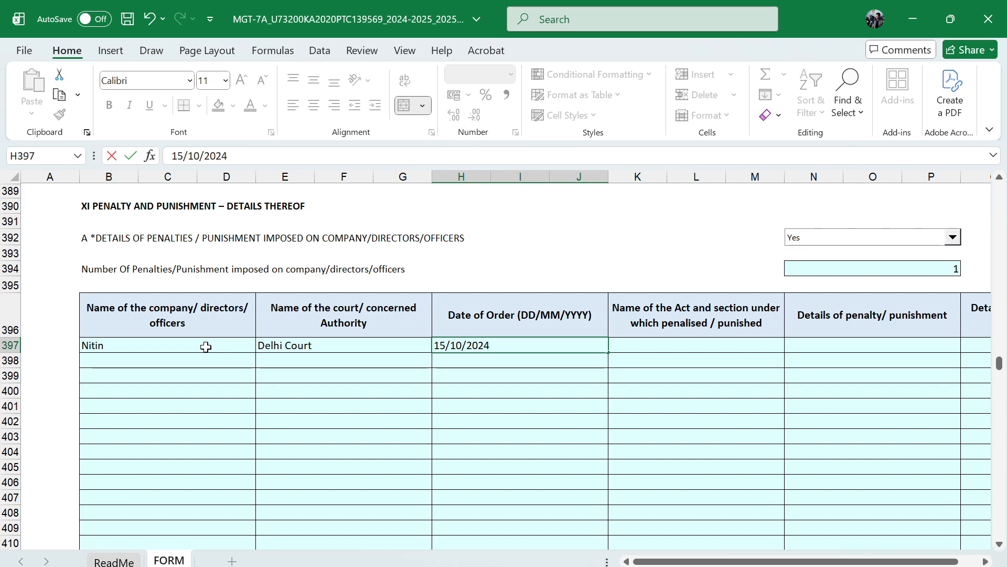
{"action": "key", "text": "Tab"}
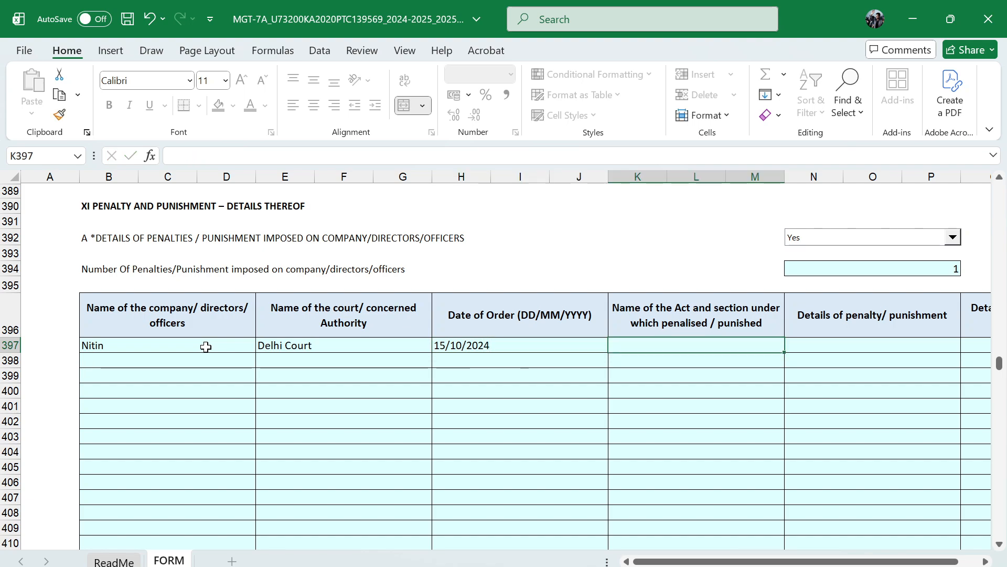
Enter "consumer act" as the Act and section under which penalised in the first penalty row
{"action": "type", "text": "c"}
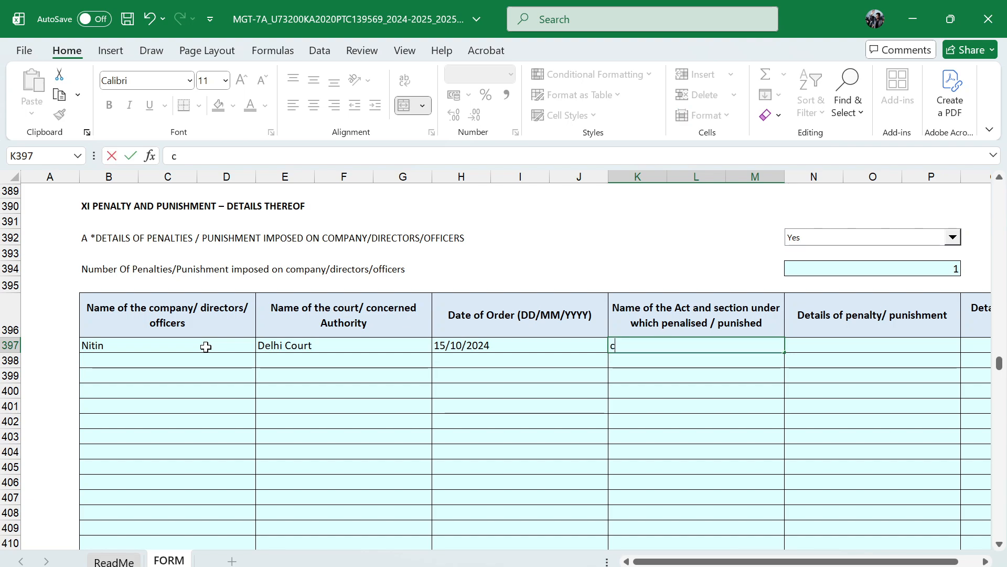
{"action": "key", "text": "BackSpace"}
{"action": "type", "text": "consumer act"}
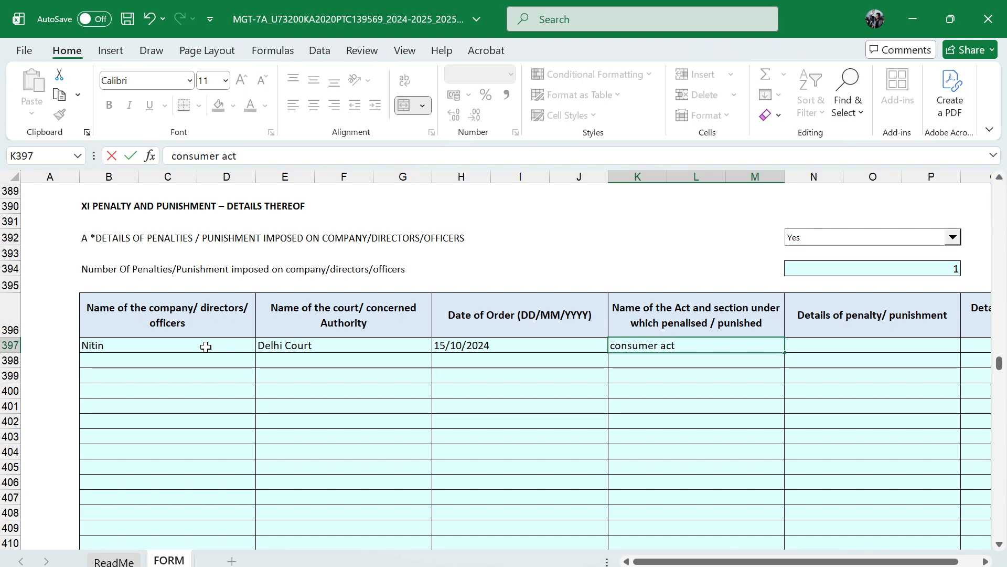
{"action": "key", "text": "Tab"}
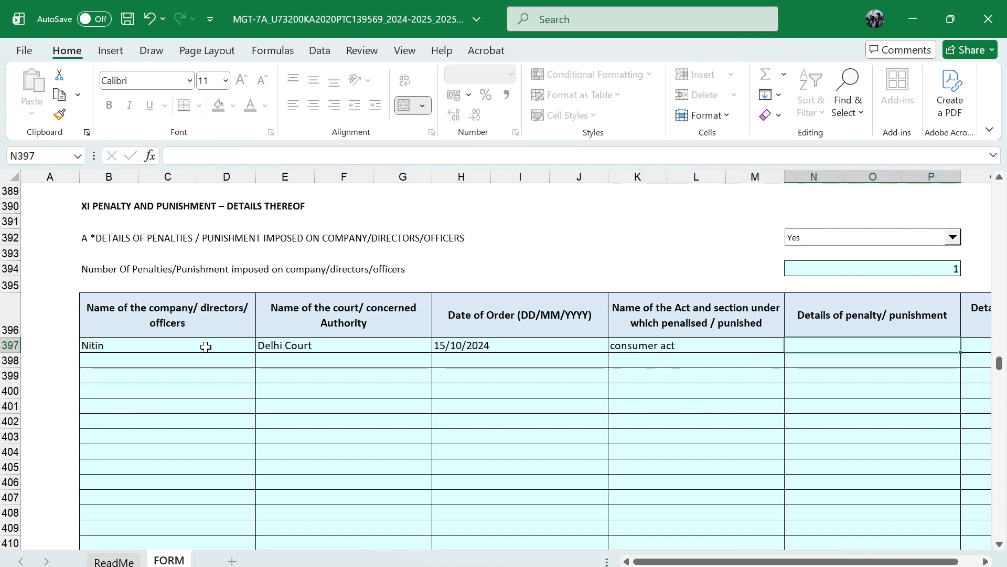
Enter NA for both the penalty or punishment details and the appeal details in the first penalty row
{"action": "scroll", "coordinate": [206, 347], "scroll_direction": "right", "scroll_amount": 1}
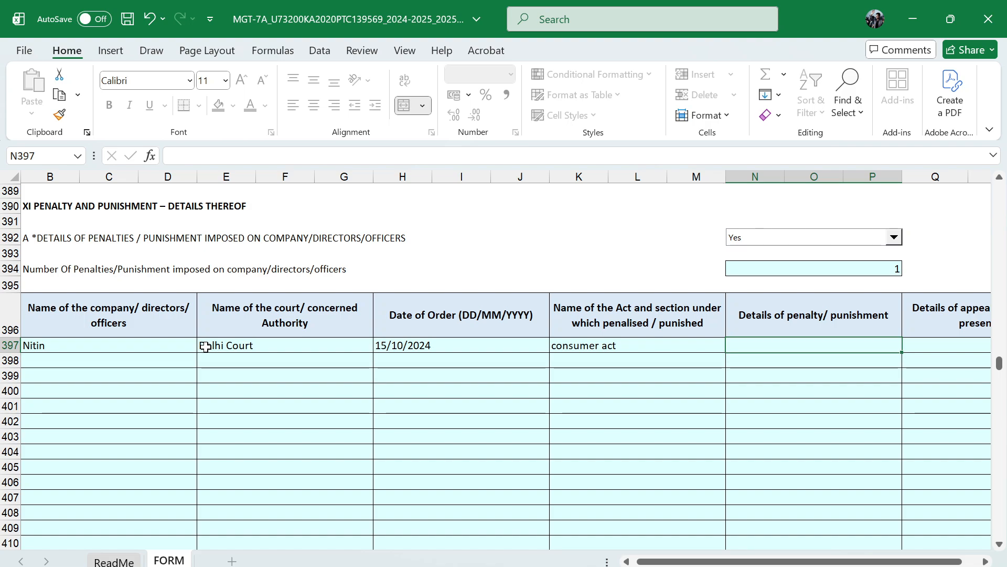
{"action": "type", "text": "NA"}
{"action": "key", "text": "Tab"}
{"action": "type", "text": "N"}
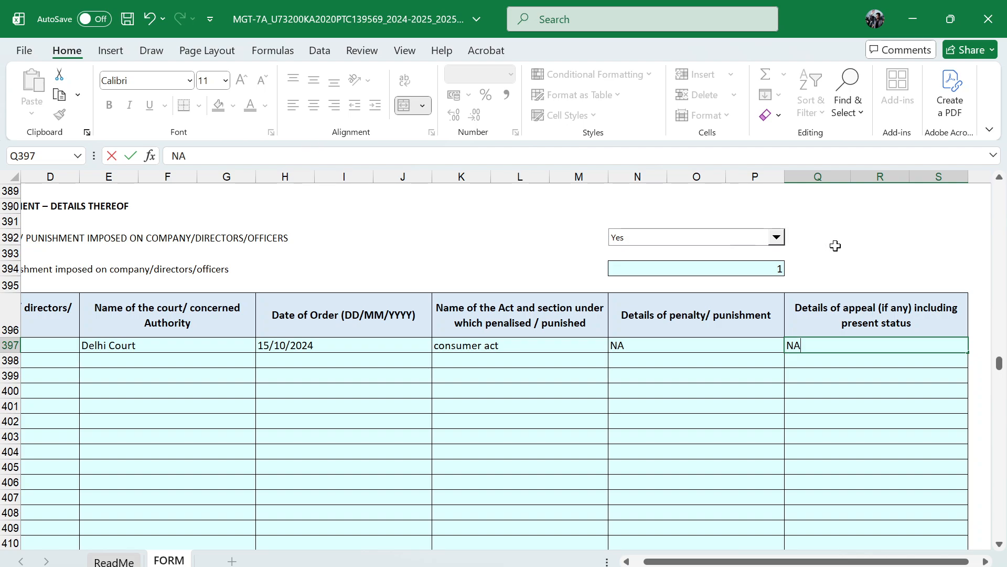
{"action": "key", "text": "ctrl+Return"}
Answer No for details of compounding of offences in part B of section XI
{"action": "scroll", "coordinate": [579, 360], "scroll_direction": "down", "scroll_amount": 4}
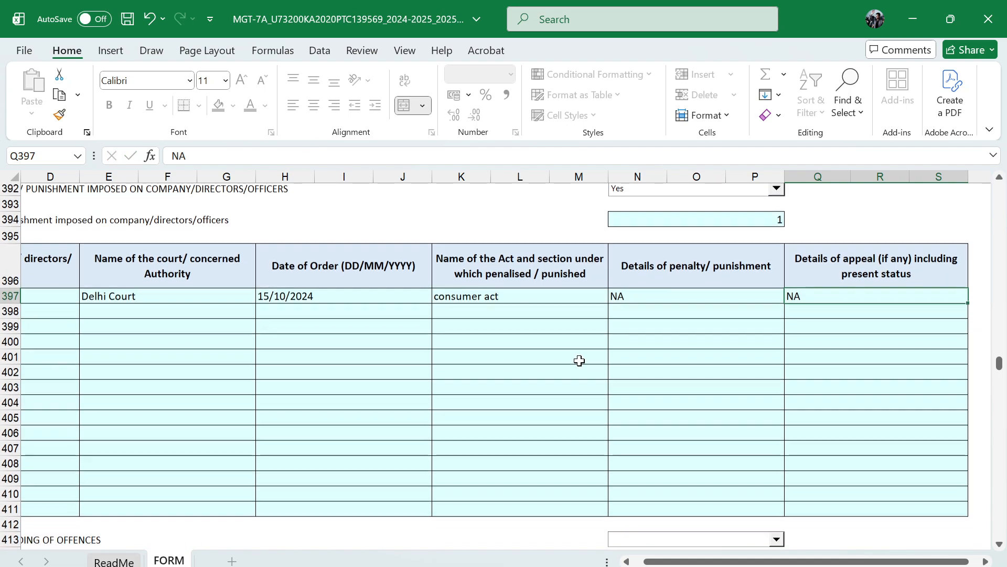
{"action": "scroll", "coordinate": [403, 393], "scroll_direction": "left", "scroll_amount": 2}
{"action": "scroll", "coordinate": [403, 393], "scroll_direction": "down", "scroll_amount": 1}
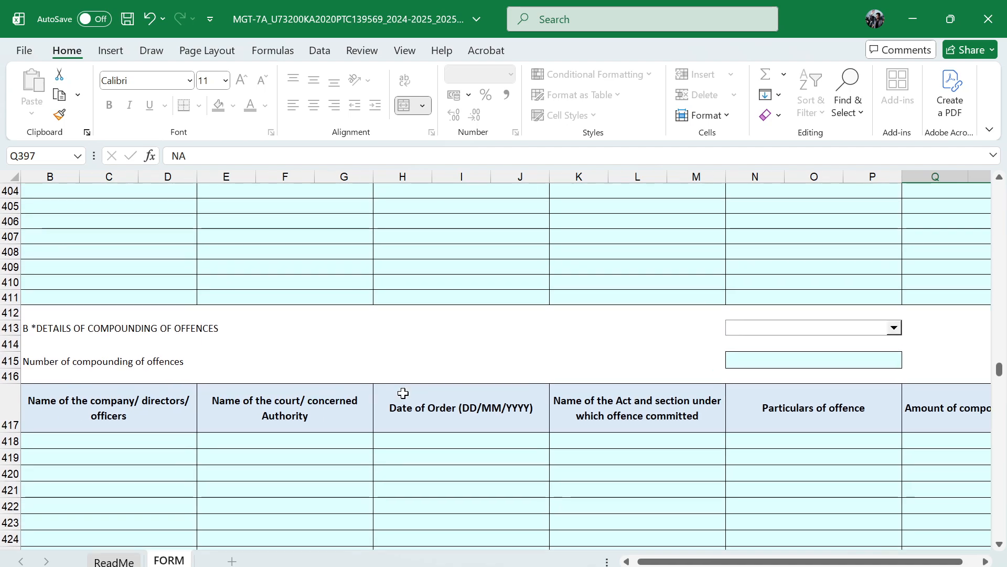
{"action": "scroll", "coordinate": [405, 393], "scroll_direction": "left", "scroll_amount": 1}
{"action": "scroll", "coordinate": [402, 393], "scroll_direction": "right", "scroll_amount": 2}
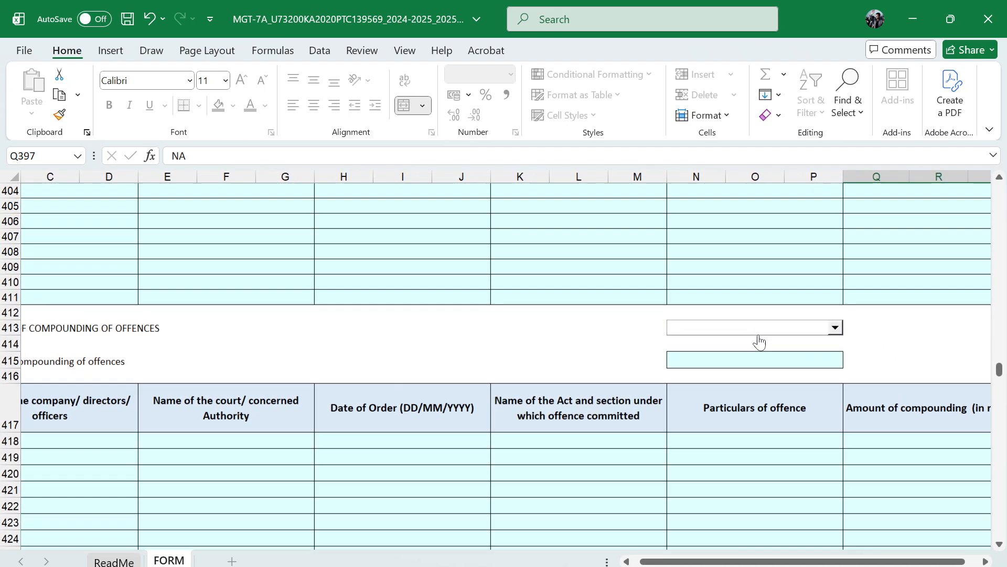
{"action": "left_click", "coordinate": [835, 327]}
{"action": "left_click", "coordinate": [742, 353]}
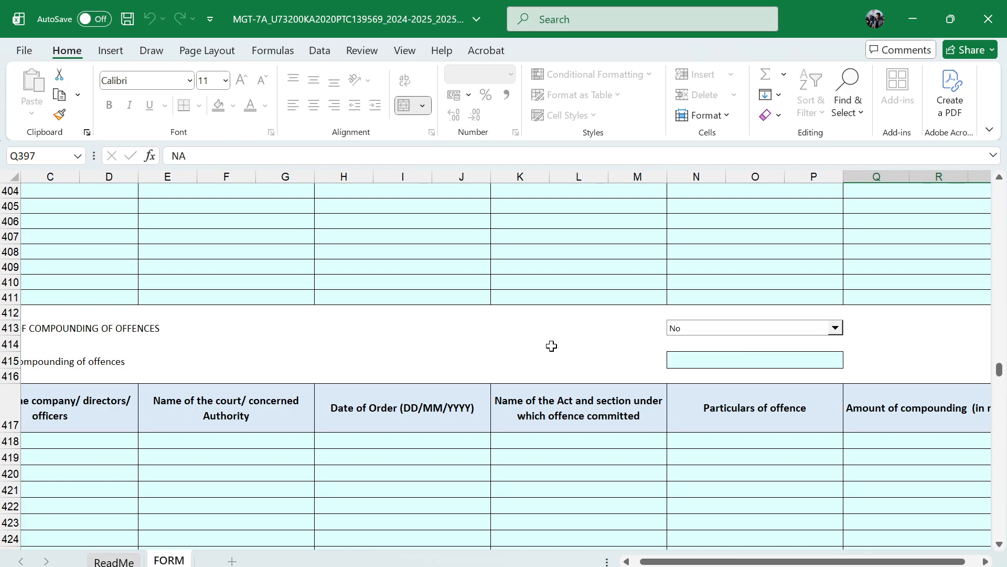
{"action": "scroll", "coordinate": [629, 378], "scroll_direction": "down", "scroll_amount": 3}
{"action": "scroll", "coordinate": [604, 386], "scroll_direction": "left", "scroll_amount": 1}
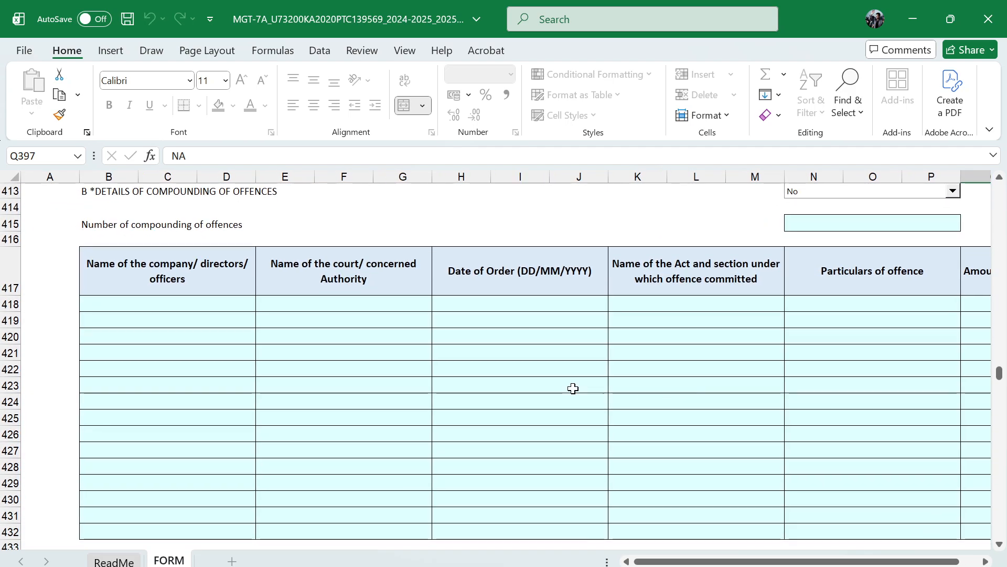
Enter 2 as the number of shareholders/debenture holders in section XII
{"action": "scroll", "coordinate": [571, 388], "scroll_direction": "down", "scroll_amount": 1}
{"action": "scroll", "coordinate": [570, 388], "scroll_direction": "down", "scroll_amount": 3}
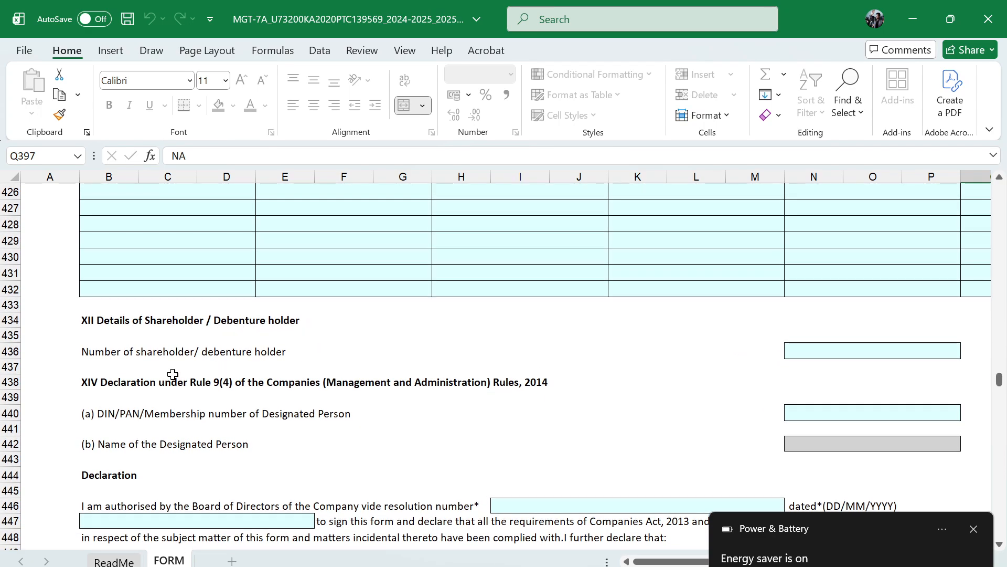
{"action": "left_click", "coordinate": [810, 353]}
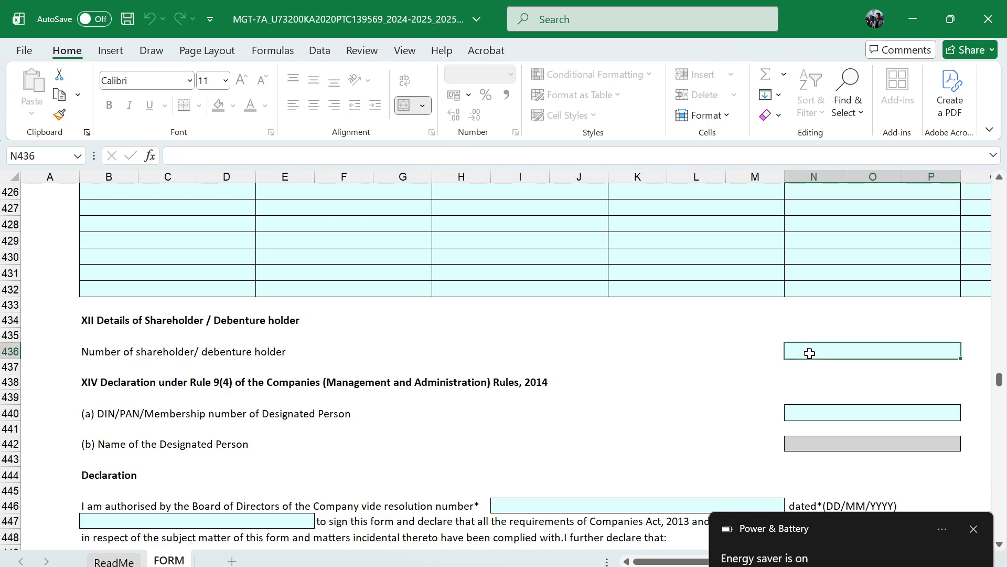
{"action": "type", "text": "2"}
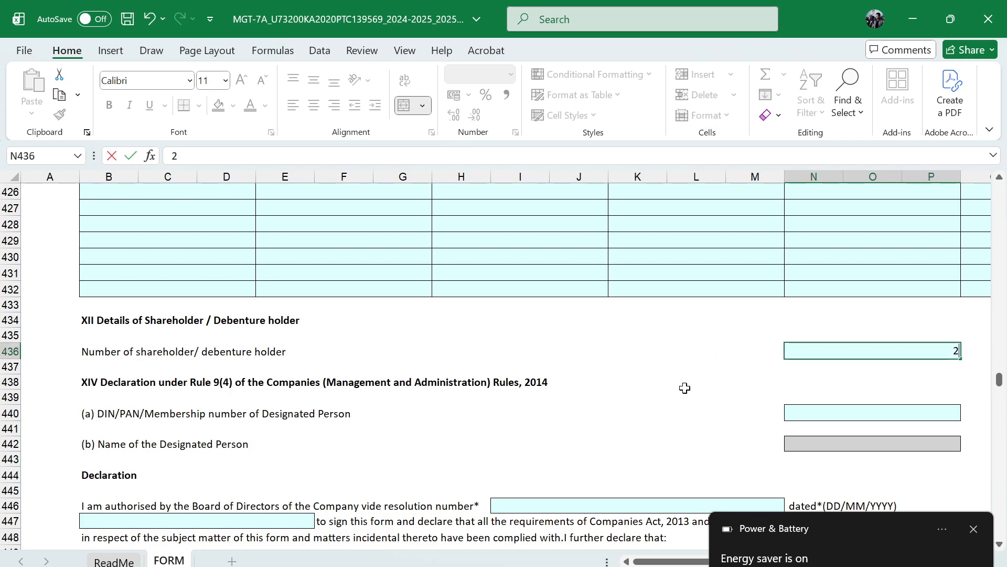
{"action": "key", "text": "Return"}
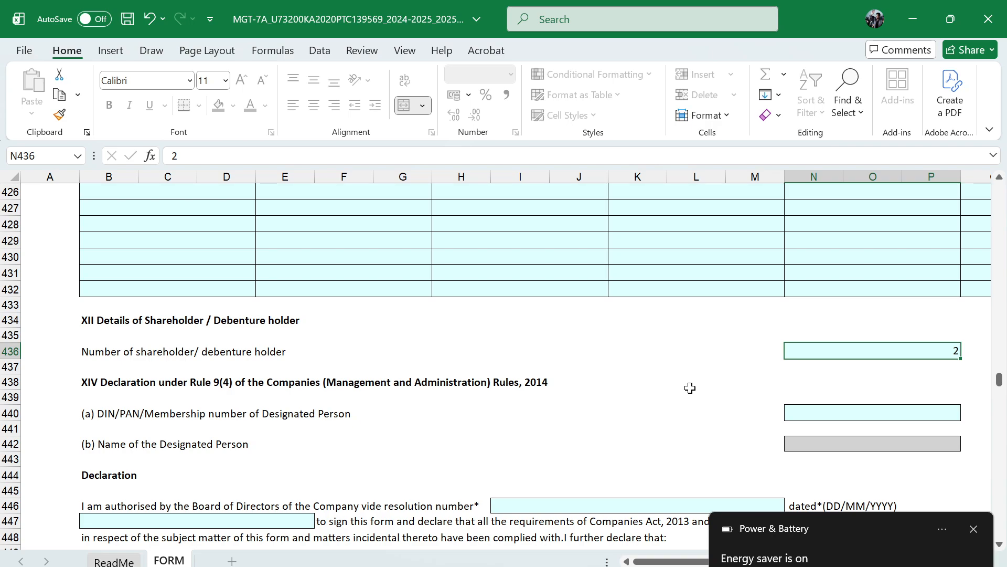
{"action": "scroll", "coordinate": [740, 390], "scroll_direction": "down", "scroll_amount": 1}
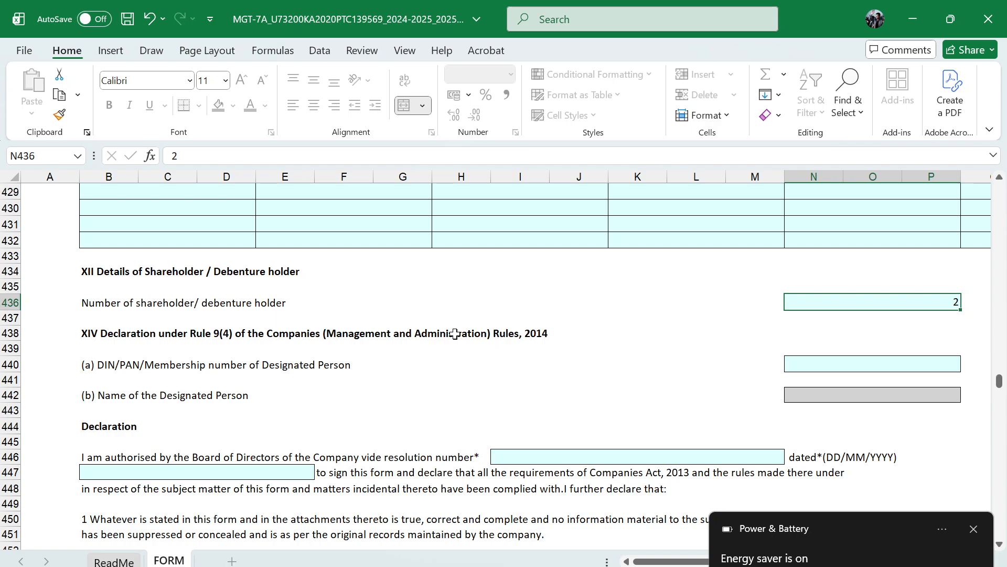
{"action": "scroll", "coordinate": [455, 334], "scroll_direction": "down", "scroll_amount": 1}
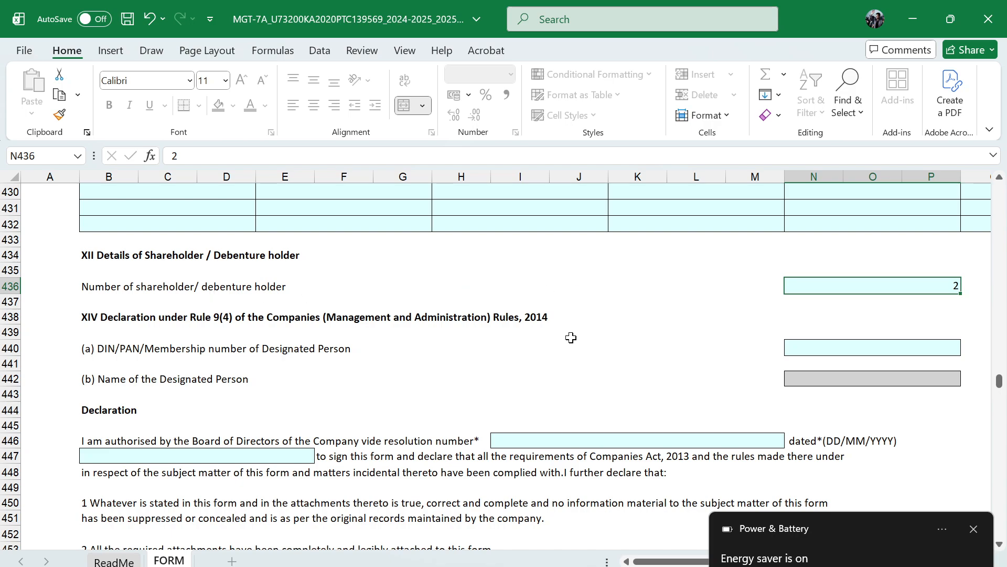
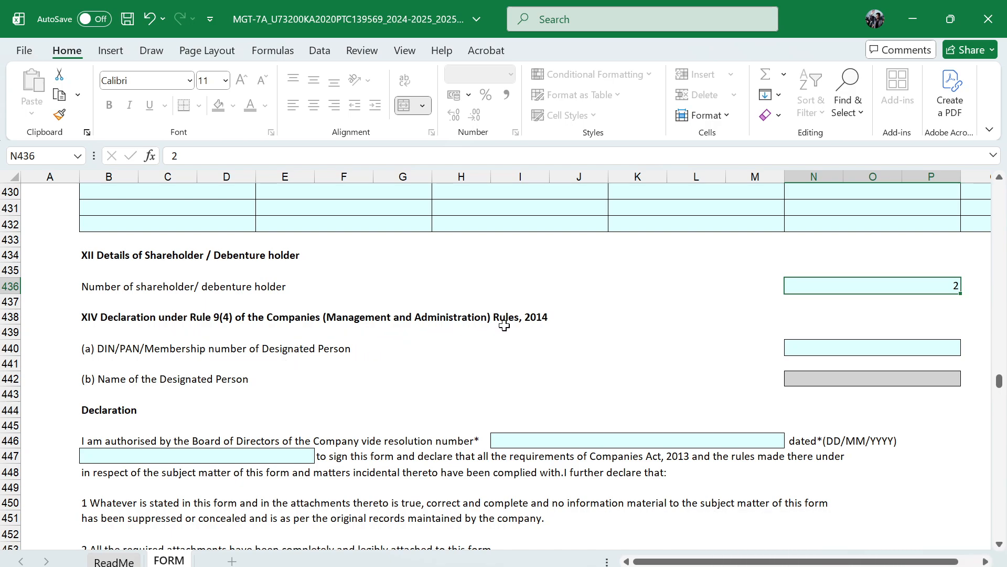
Enter 4 as the Board resolution number in the declaration
{"action": "scroll", "coordinate": [381, 351], "scroll_direction": "down", "scroll_amount": 1}
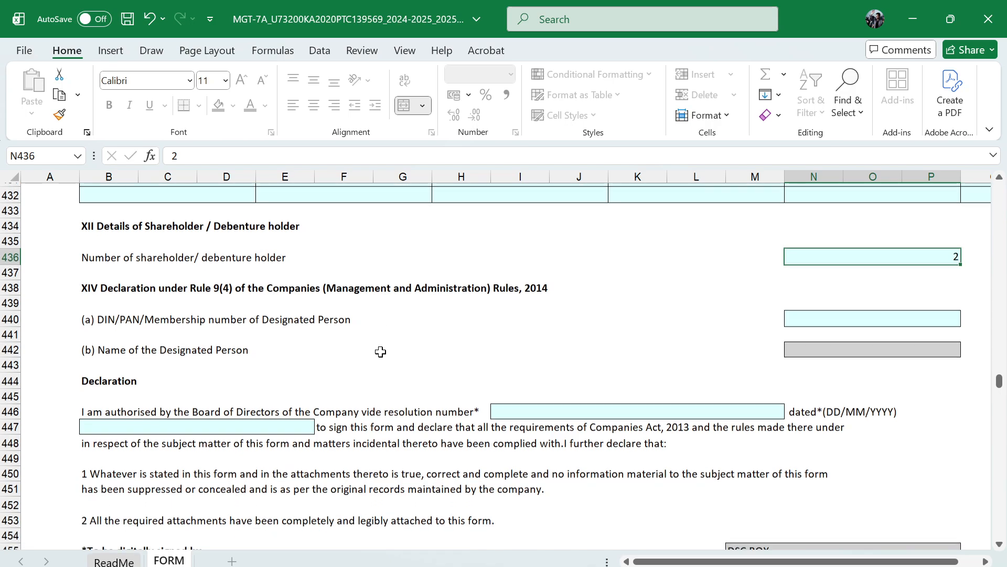
{"action": "left_click", "coordinate": [861, 314]}
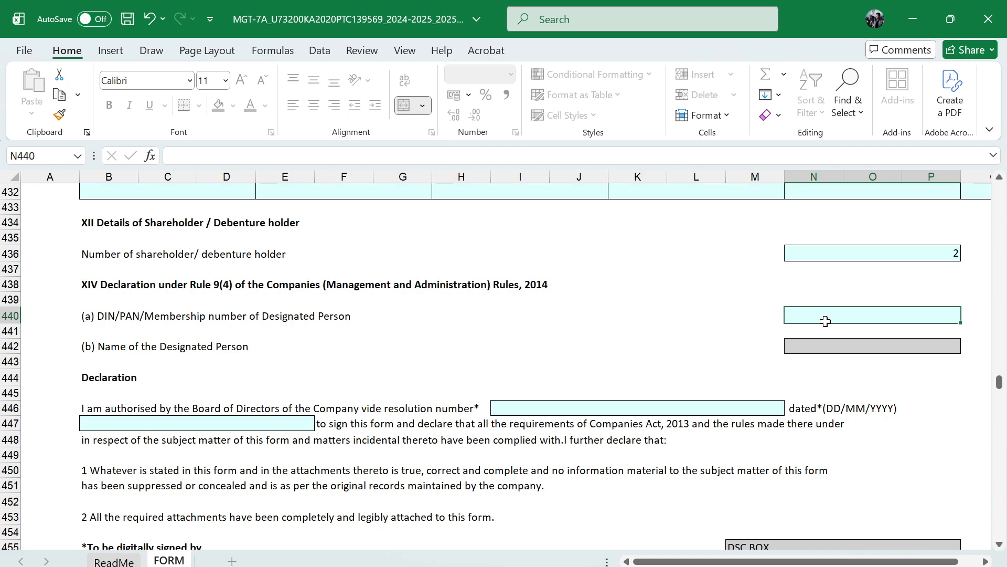
{"action": "scroll", "coordinate": [603, 351], "scroll_direction": "down", "scroll_amount": 1}
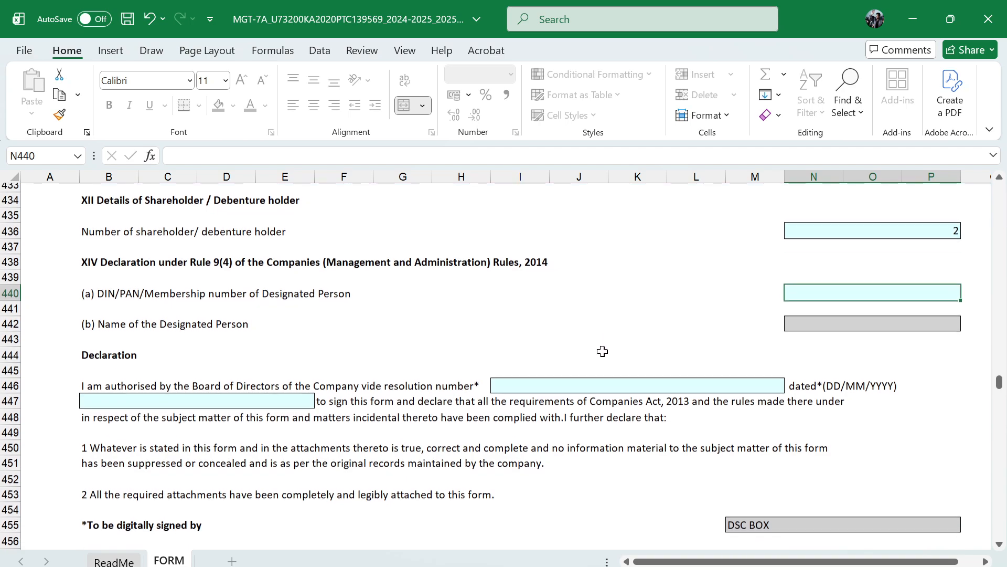
{"action": "left_click", "coordinate": [557, 364]}
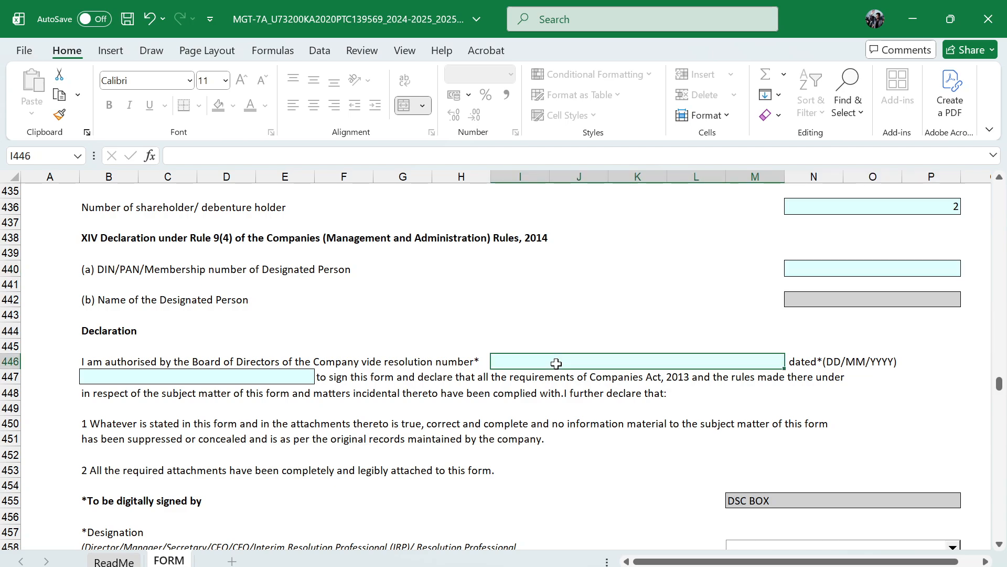
{"action": "type", "text": "4"}
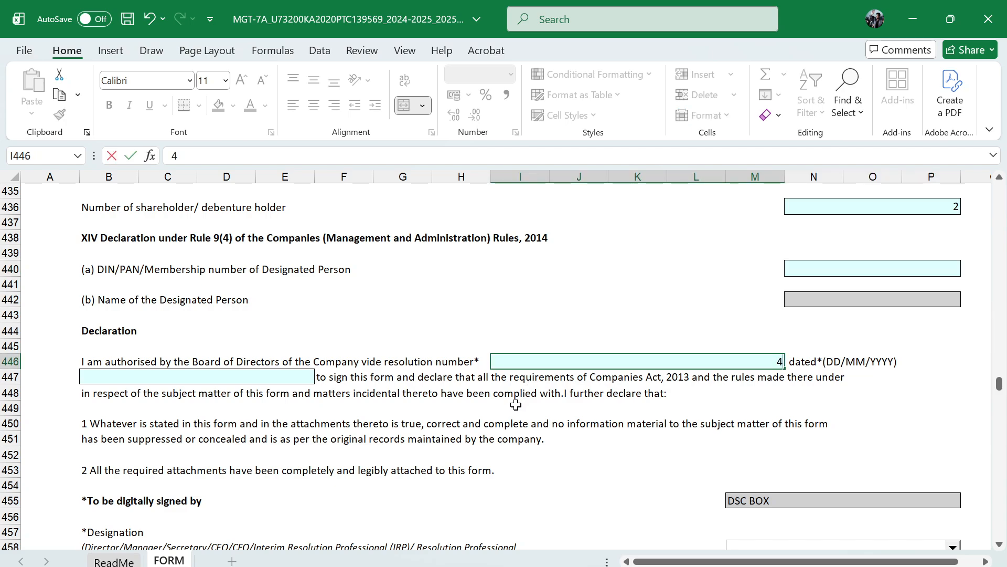
Enter 16/11/2025 as the date of the Board resolution in the declaration
{"action": "left_click", "coordinate": [271, 378]}
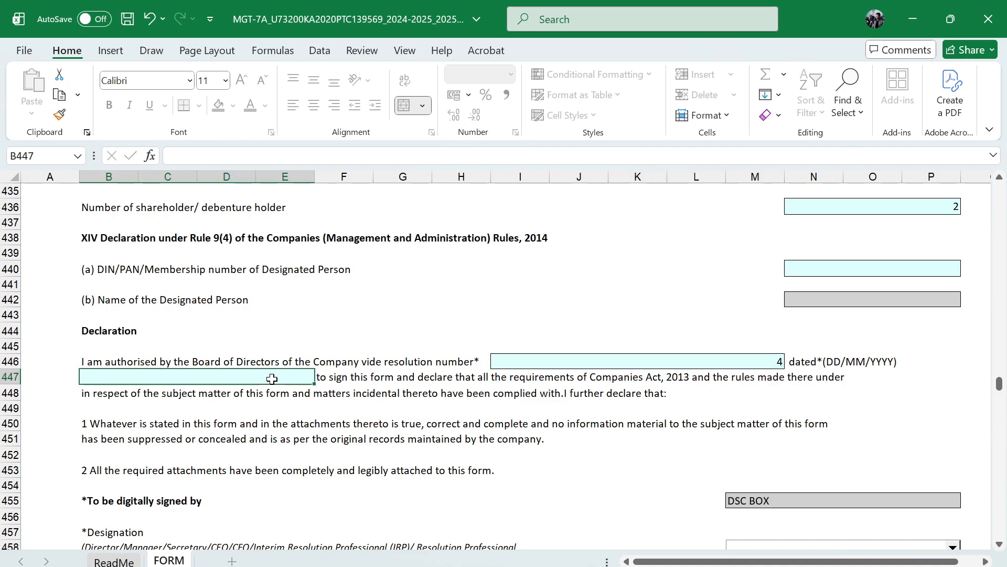
{"action": "type", "text": "16"}
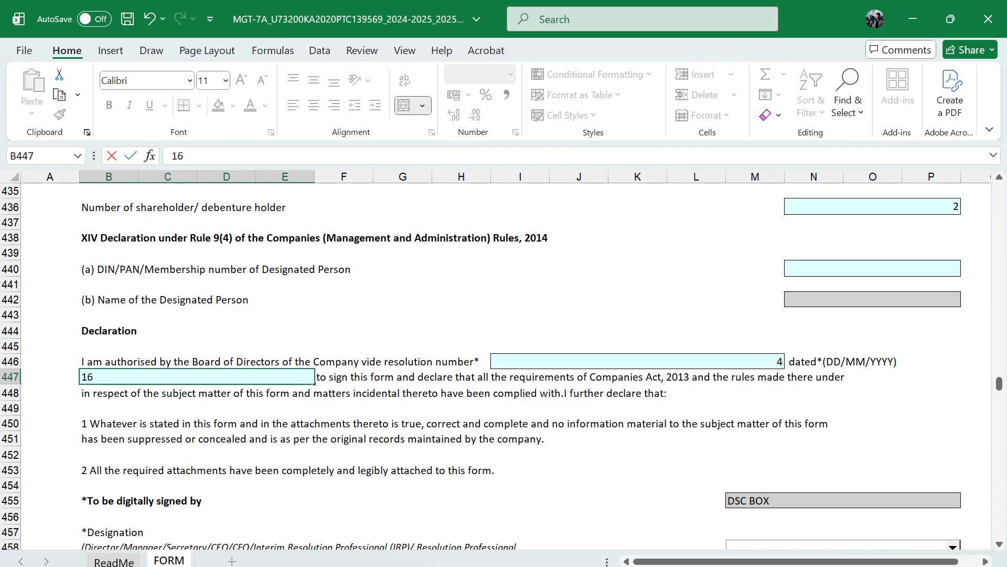
{"action": "type", "text": "/11/2"}
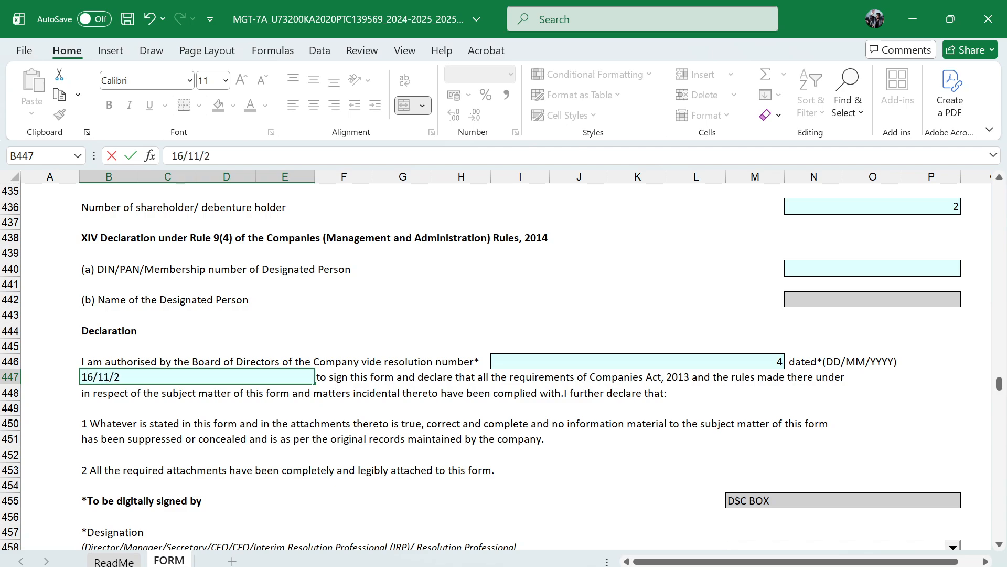
{"action": "type", "text": "025"}
{"action": "key", "text": "ctrl+Return"}
Select Director as the designation of the person digitally signing the form
{"action": "scroll", "coordinate": [648, 417], "scroll_direction": "down", "scroll_amount": 3}
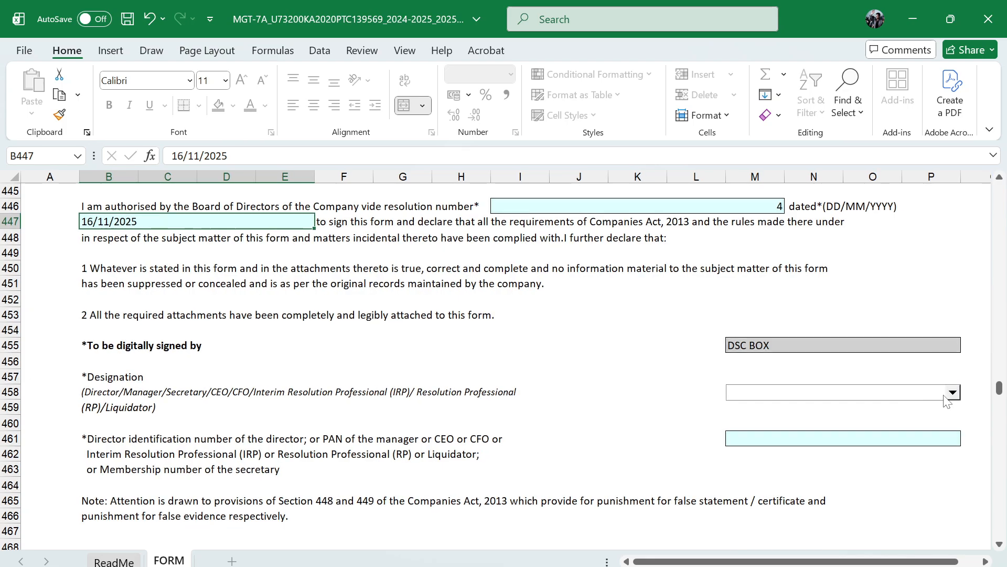
{"action": "left_click", "coordinate": [953, 393]}
{"action": "left_click", "coordinate": [810, 413]}
Review the filled form from the signing section back up to the company details in section I
{"action": "scroll", "coordinate": [625, 427], "scroll_direction": "up", "scroll_amount": 3}
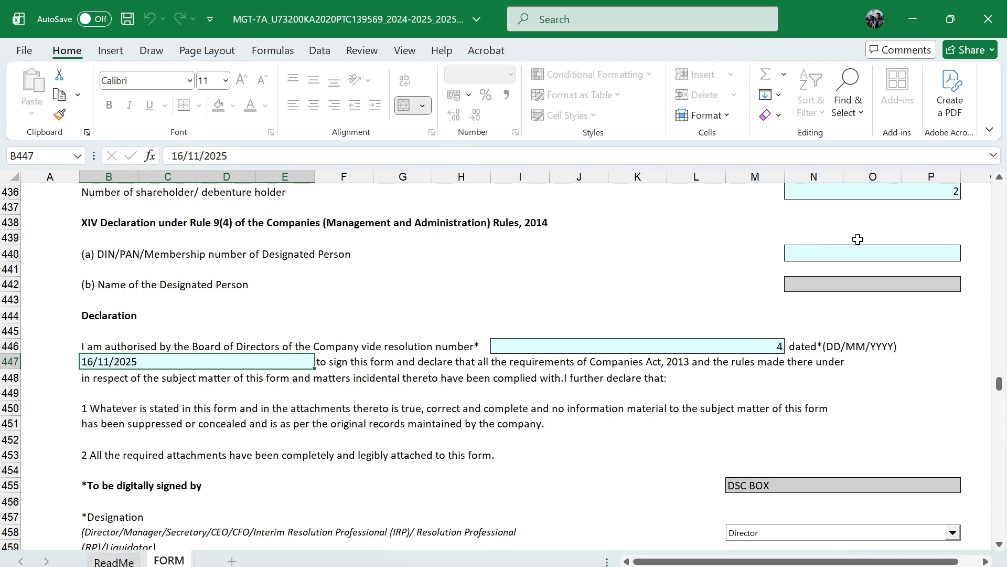
{"action": "scroll", "coordinate": [677, 464], "scroll_direction": "down", "scroll_amount": 3}
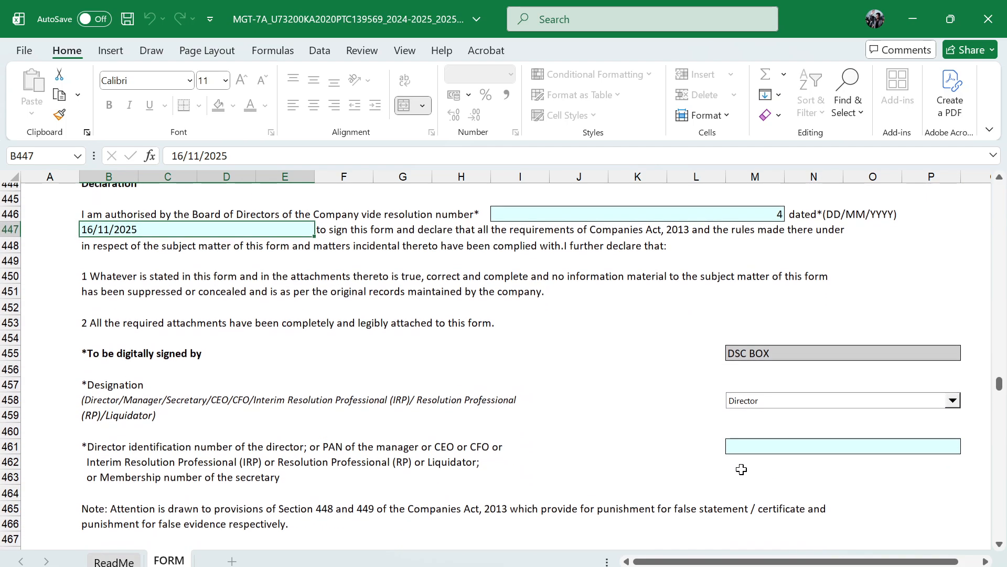
{"action": "scroll", "coordinate": [682, 464], "scroll_direction": "down", "scroll_amount": 4}
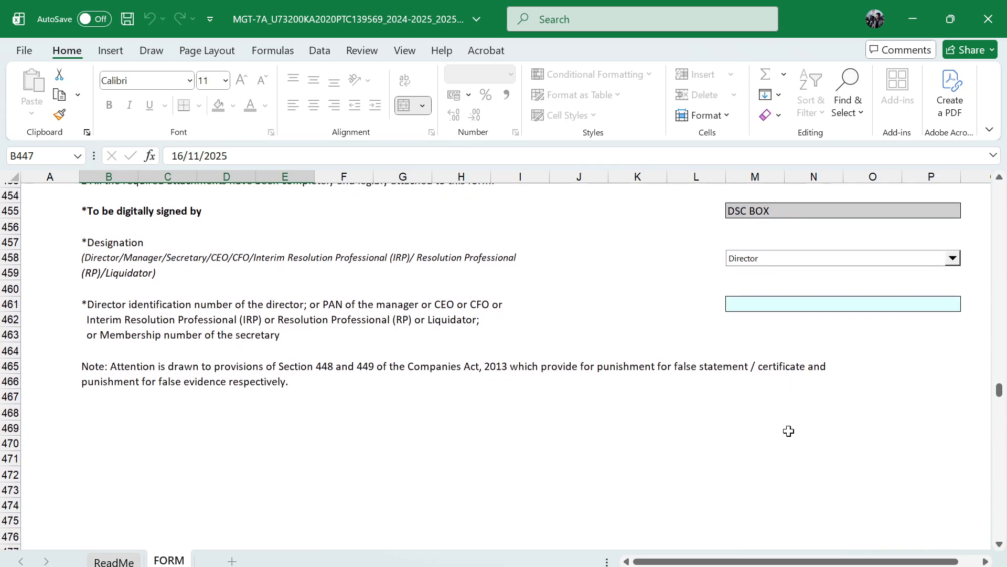
{"action": "scroll", "coordinate": [789, 431], "scroll_direction": "up", "scroll_amount": 12}
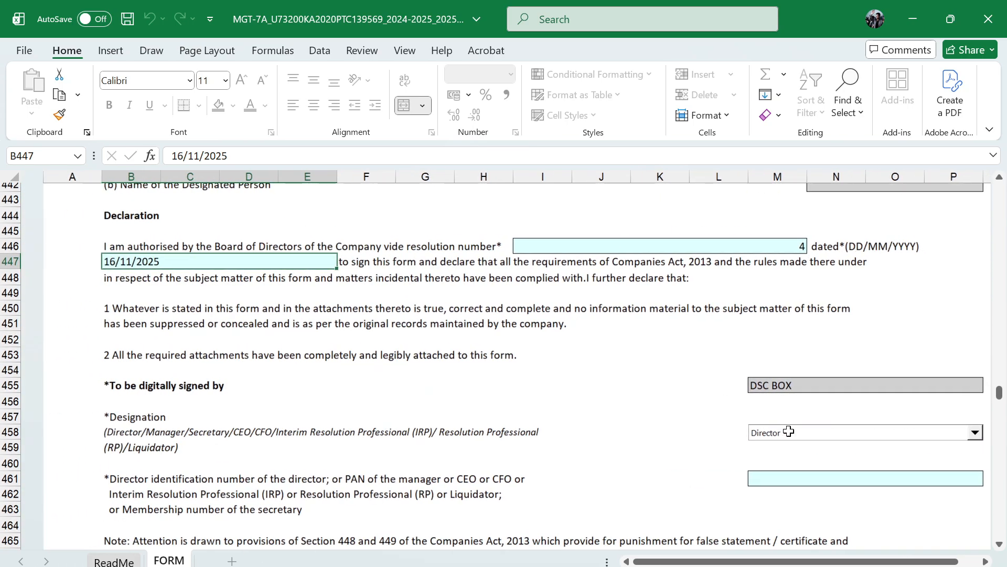
{"action": "scroll", "coordinate": [789, 431], "scroll_direction": "up", "scroll_amount": 20}
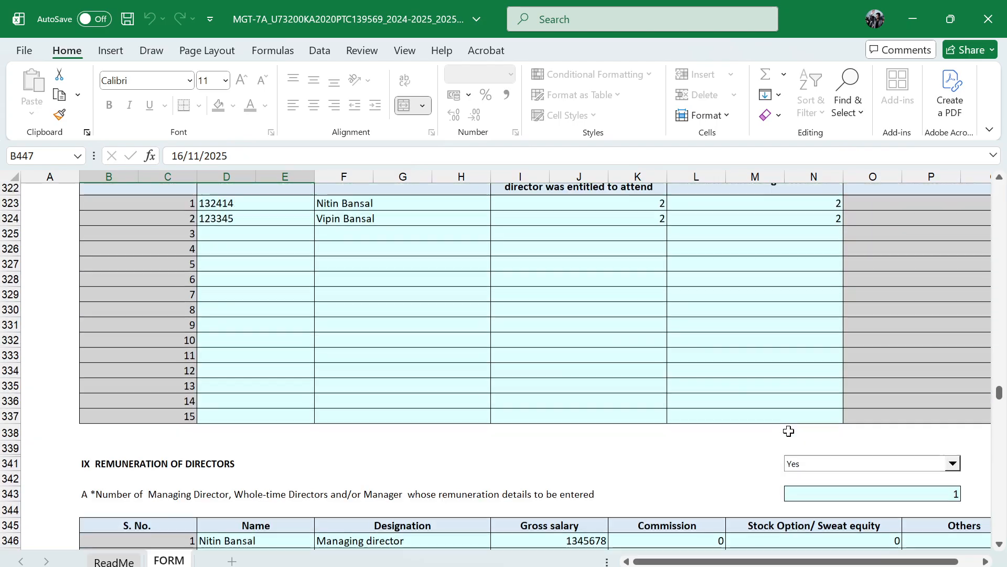
{"action": "scroll", "coordinate": [789, 430], "scroll_direction": "up", "scroll_amount": 20}
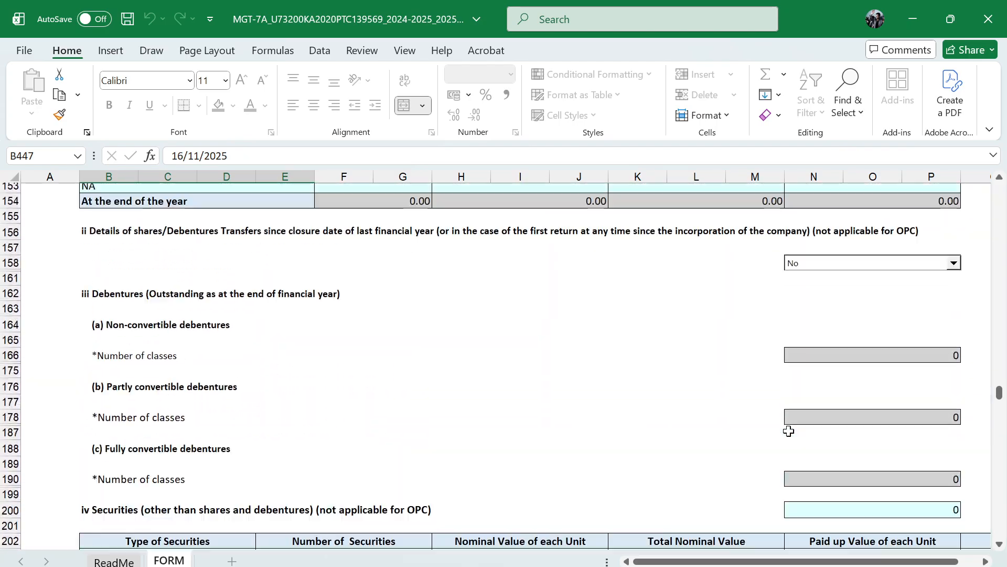
{"action": "scroll", "coordinate": [789, 431], "scroll_direction": "up", "scroll_amount": 20}
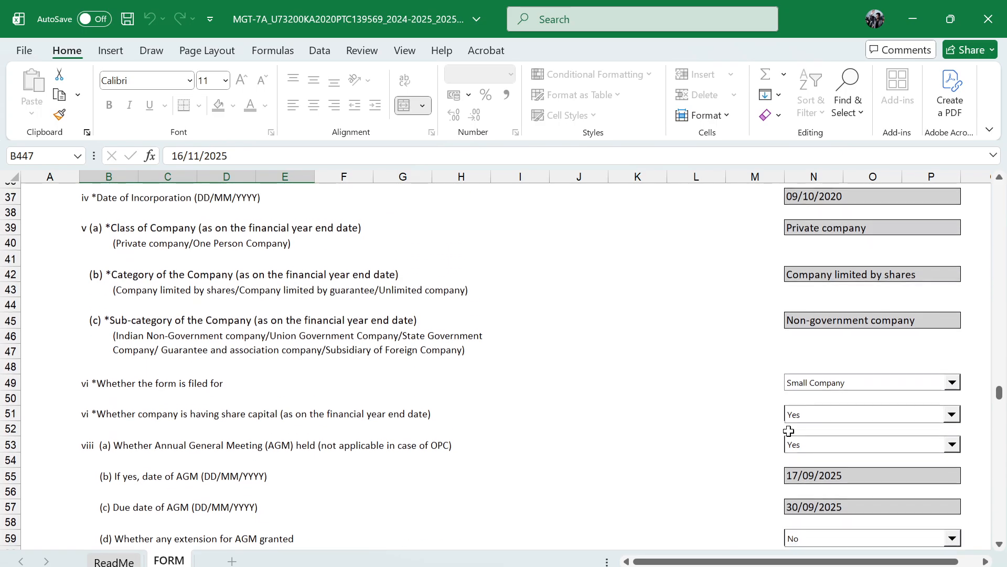
{"action": "scroll", "coordinate": [789, 430], "scroll_direction": "up", "scroll_amount": 1}
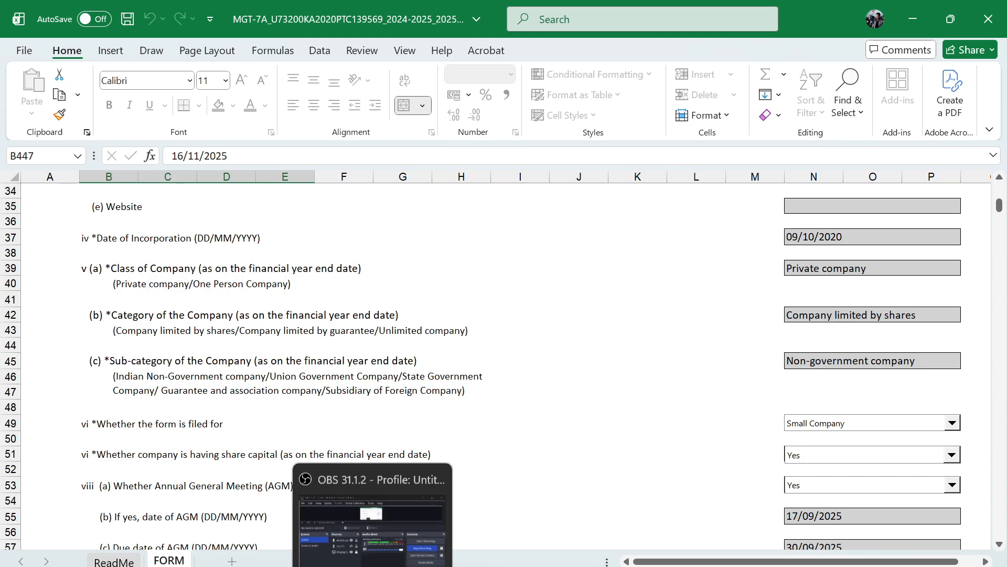
Switch to the MCA portal in the browser, collapse the MGT-7A section and expand Excel Download and Upload
{"action": "left_click", "coordinate": [268, 565]}
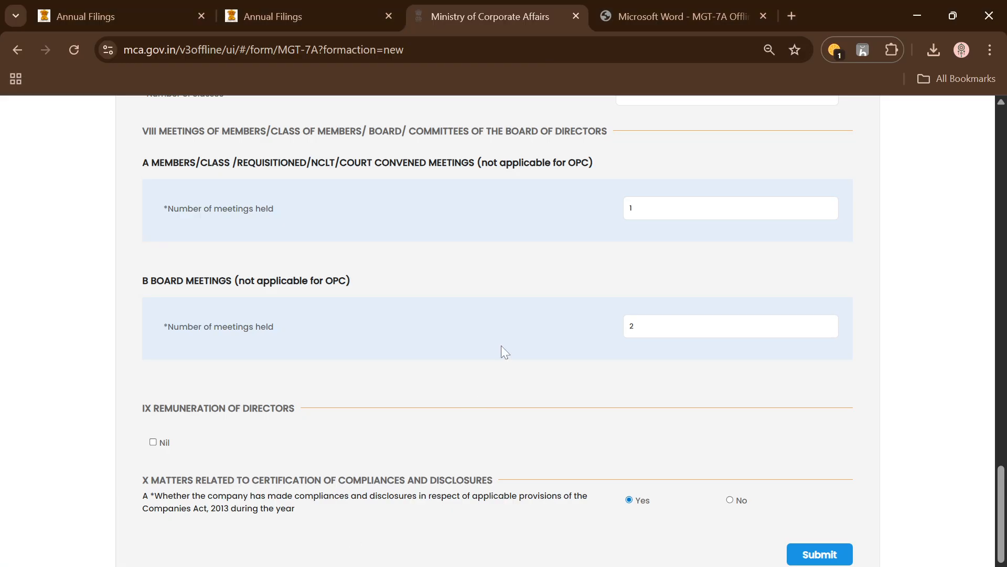
{"action": "scroll", "coordinate": [502, 345], "scroll_direction": "down", "scroll_amount": 1}
{"action": "scroll", "coordinate": [501, 346], "scroll_direction": "up", "scroll_amount": 20}
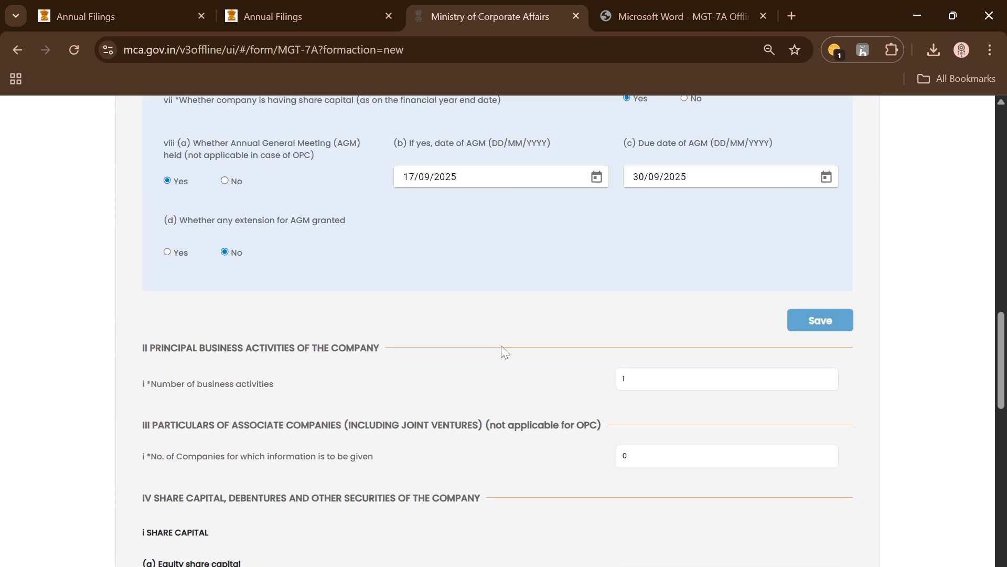
{"action": "left_click", "coordinate": [862, 161]}
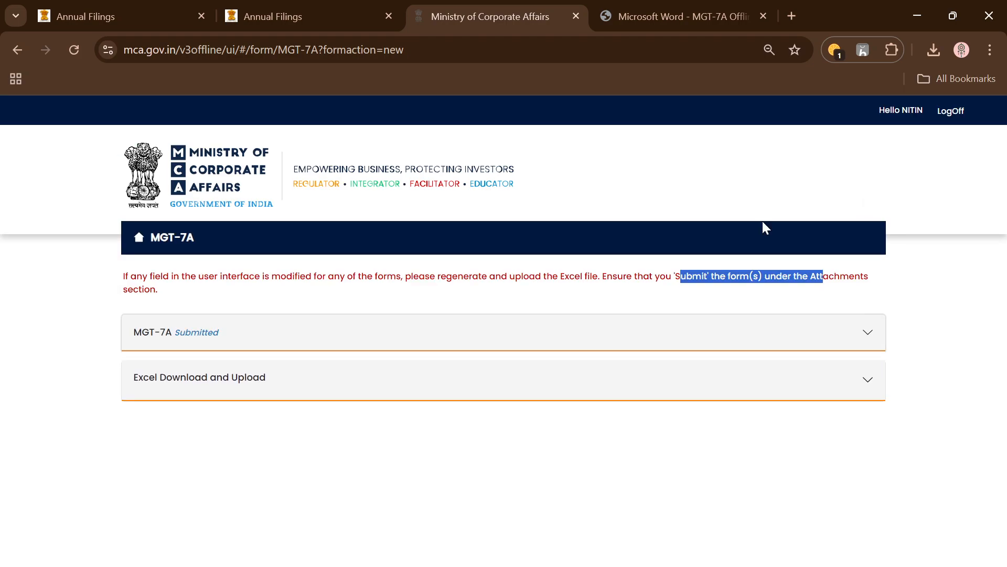
{"action": "left_click", "coordinate": [718, 376]}
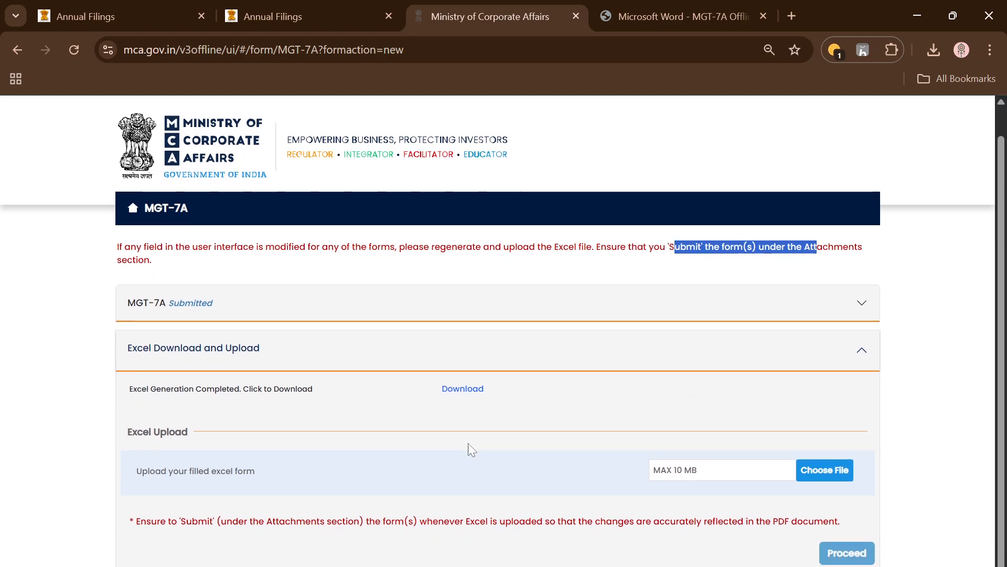
{"action": "key", "text": "alt+Tab"}
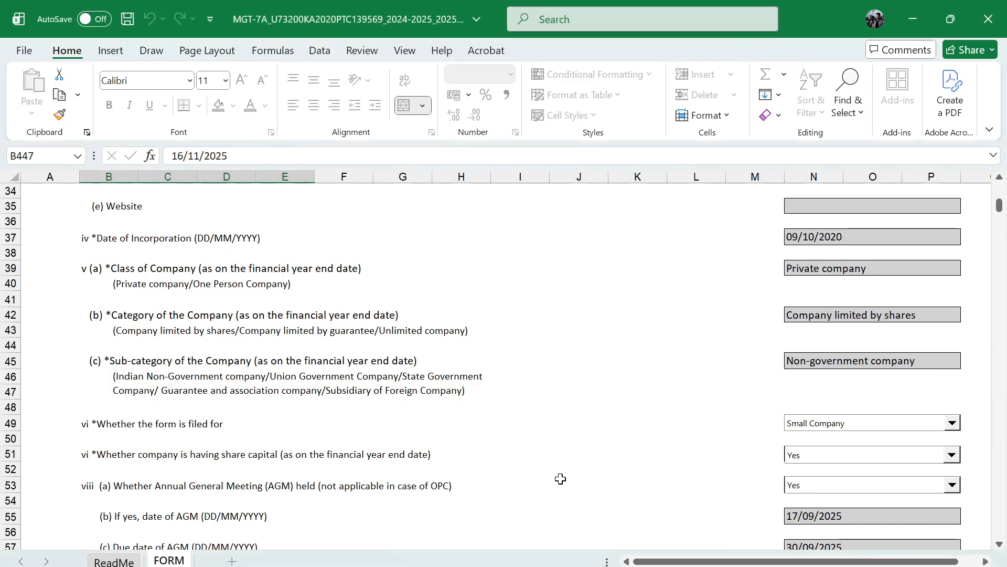
{"action": "left_click", "coordinate": [372, 566]}
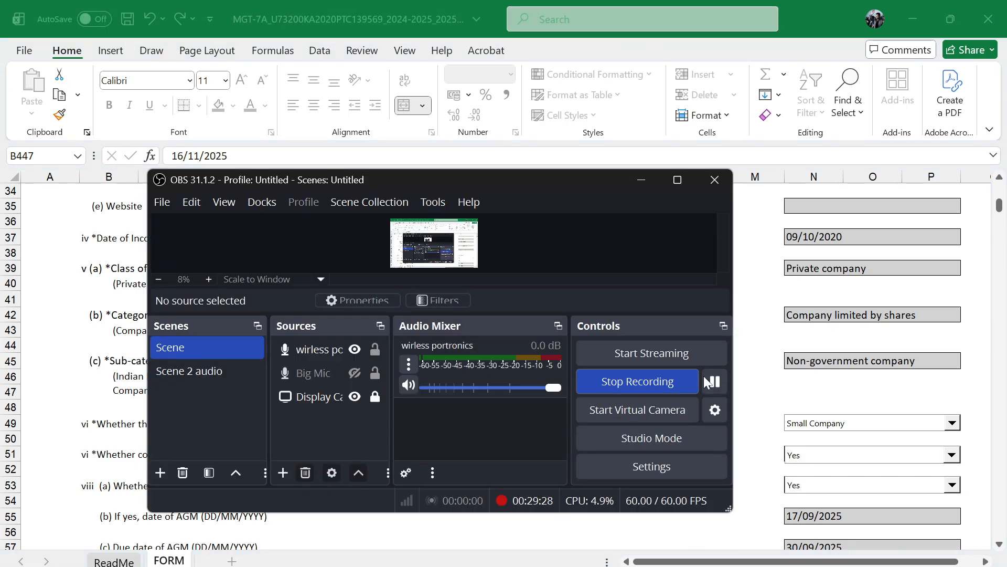
{"action": "key", "text": "alt+Tab"}
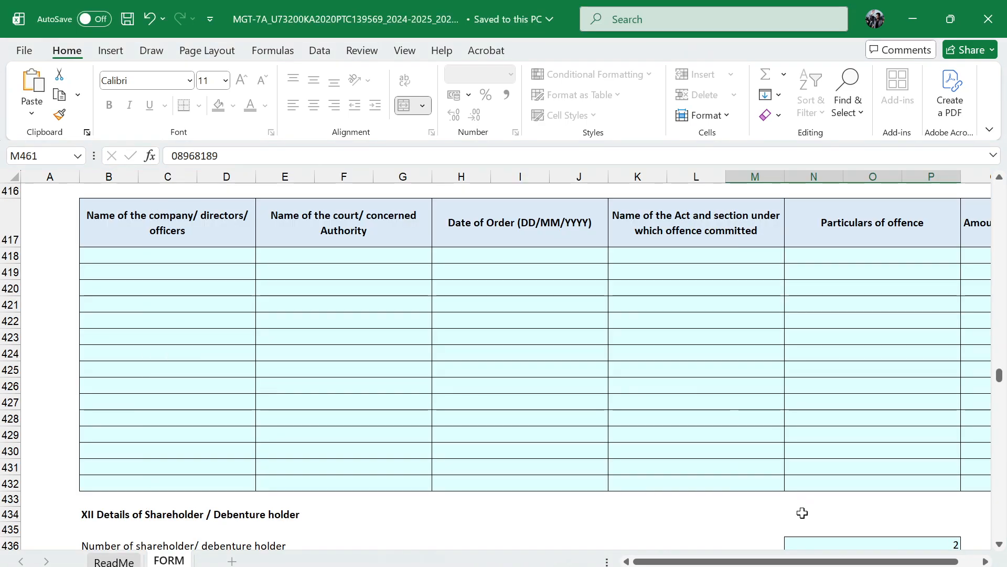
{"action": "scroll", "coordinate": [548, 372], "scroll_direction": "up", "scroll_amount": 12}
{"action": "scroll", "coordinate": [548, 372], "scroll_direction": "up", "scroll_amount": 9}
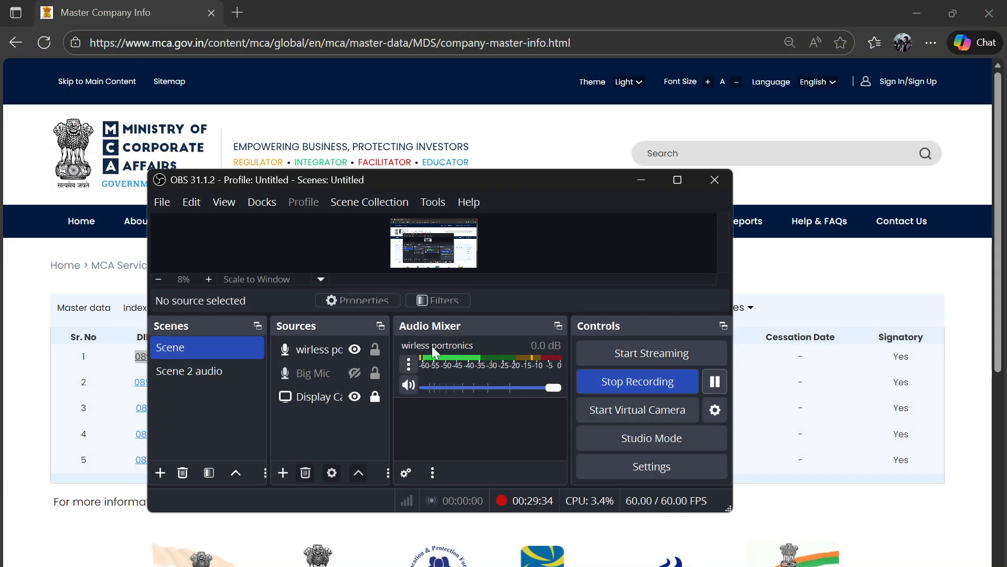
{"action": "left_click", "coordinate": [641, 179]}
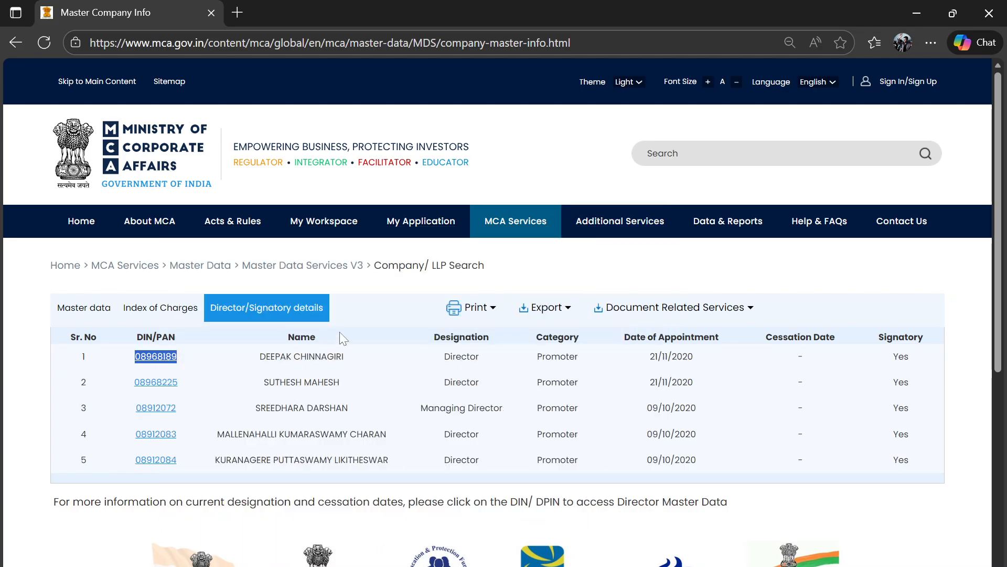
{"action": "left_click", "coordinate": [237, 12]}
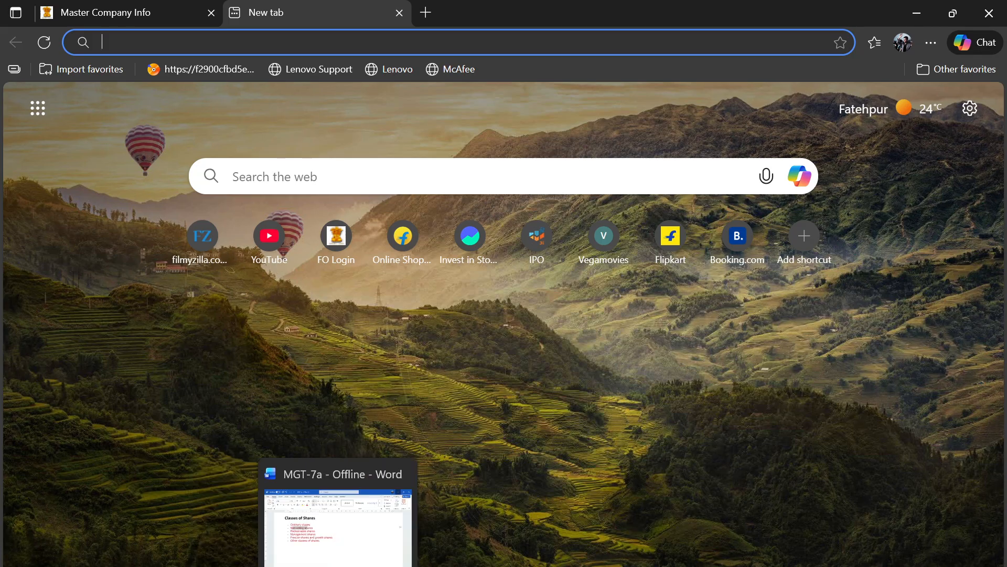
Return to the MCA portal and upload the filled MGT-7A Excel file from the extracted 2024-2025 folder in Downloads
{"action": "left_click", "coordinate": [268, 566]}
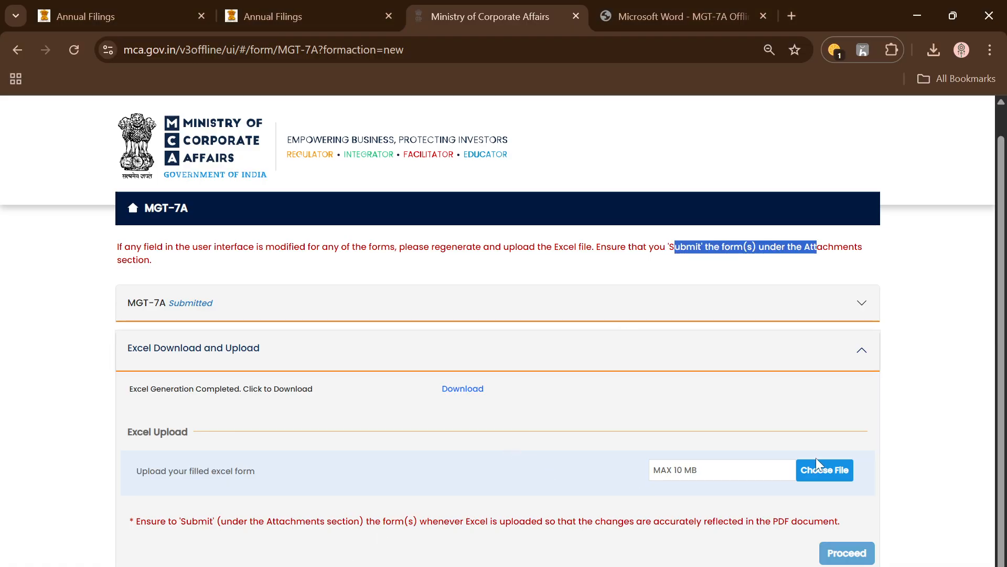
{"action": "left_click", "coordinate": [815, 471]}
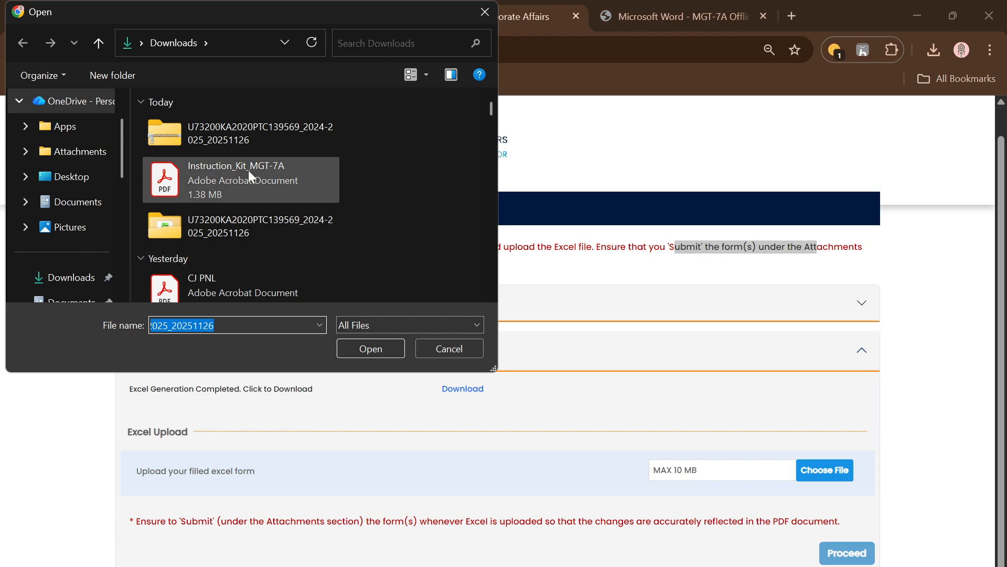
{"action": "double_click", "coordinate": [251, 221]}
{"action": "left_click", "coordinate": [235, 146]}
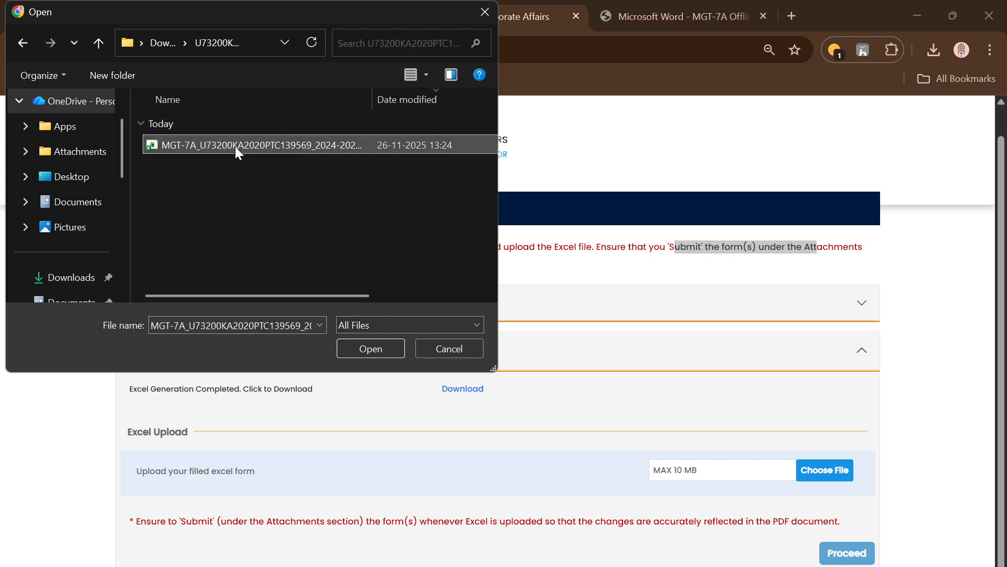
{"action": "left_click", "coordinate": [375, 349]}
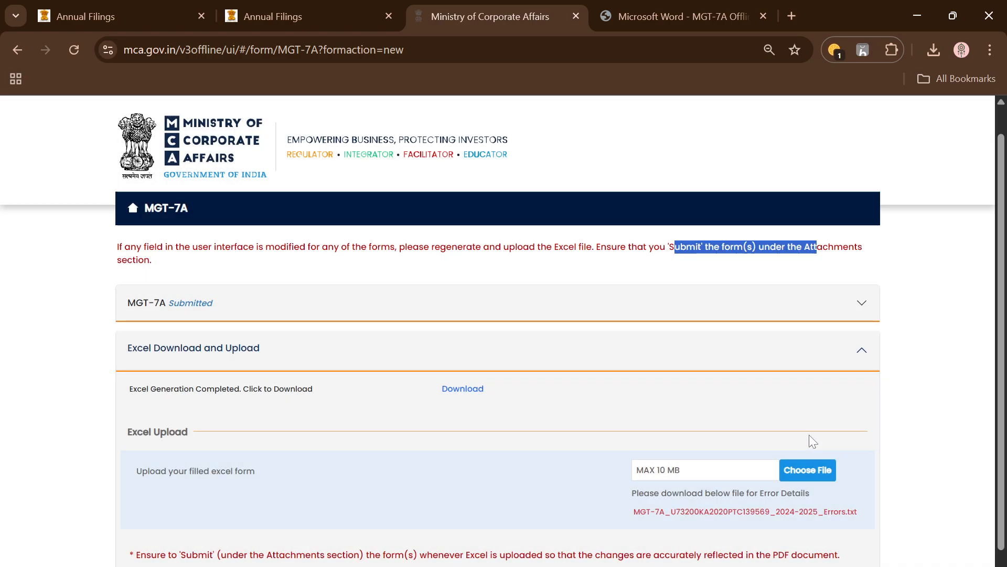
Download the Excel upload's error details text file and open it to examine which form section needs correcting
{"action": "scroll", "coordinate": [769, 494], "scroll_direction": "down", "scroll_amount": 1}
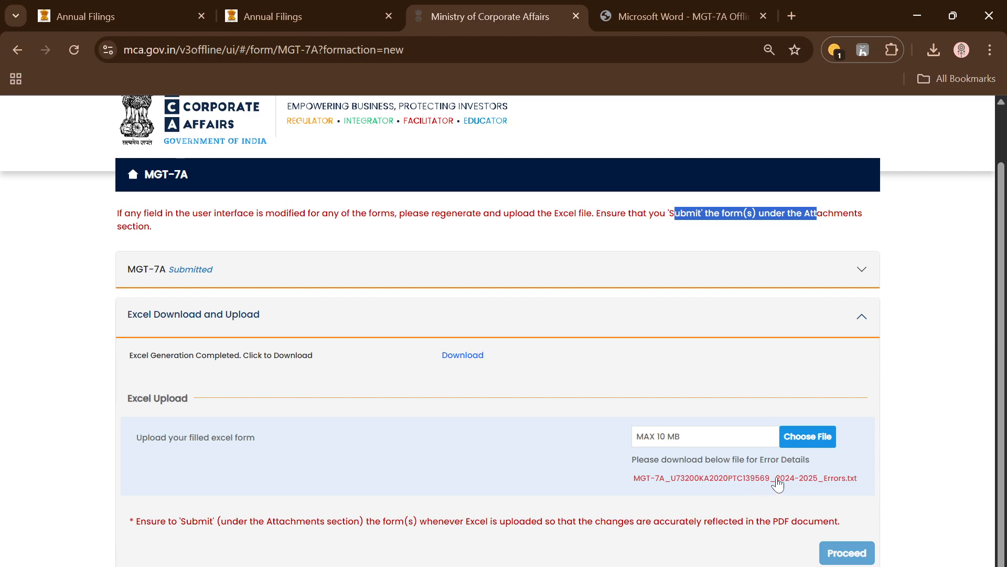
{"action": "left_click", "coordinate": [727, 478]}
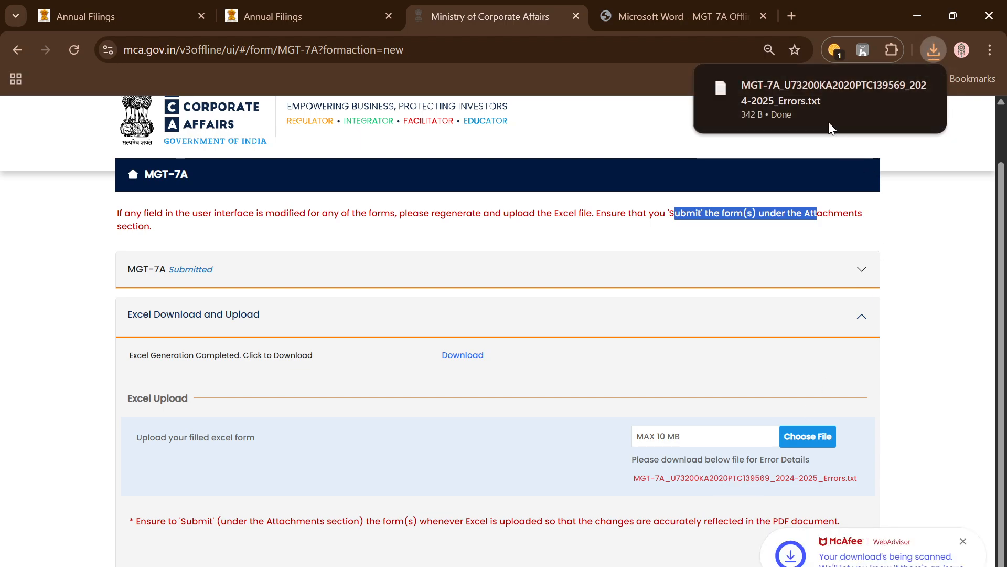
{"action": "left_click", "coordinate": [773, 117]}
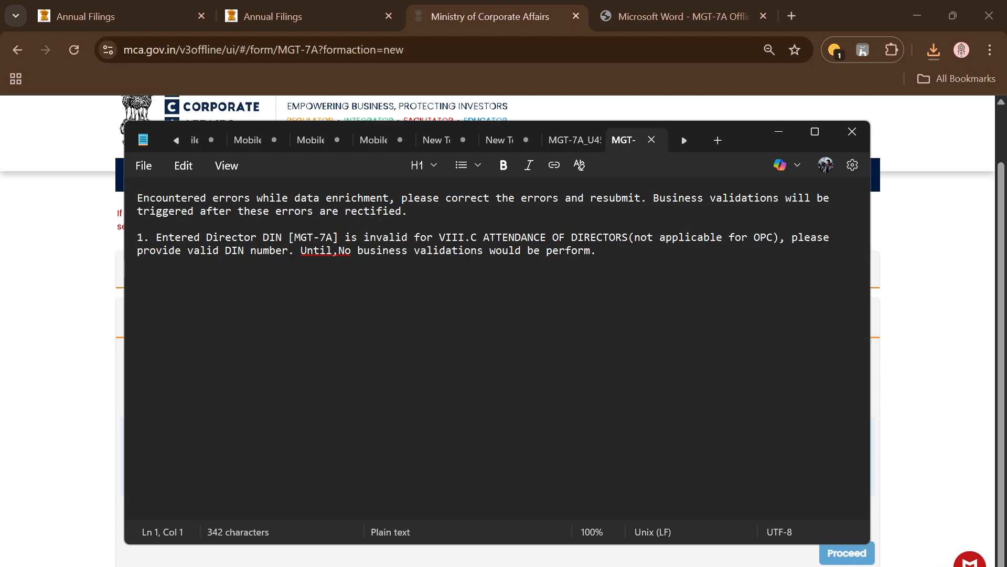
{"action": "left_click_drag", "start_coordinate": [440, 238], "coordinate": [458, 238]}
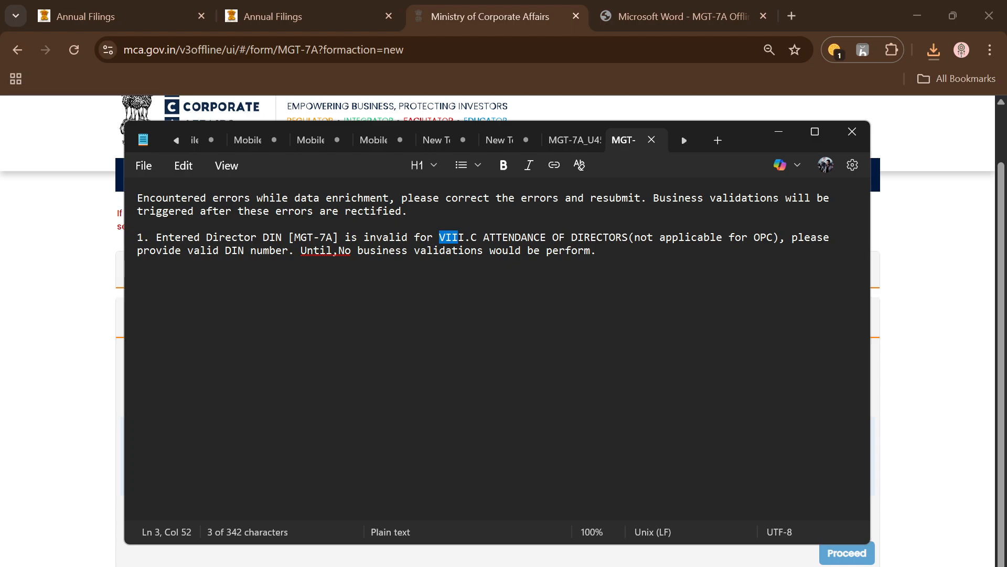
Switch to the extracted 2024-2025 folder in File Explorer and open the filled MGT-7A workbook in Excel
{"action": "left_click", "coordinate": [781, 132]}
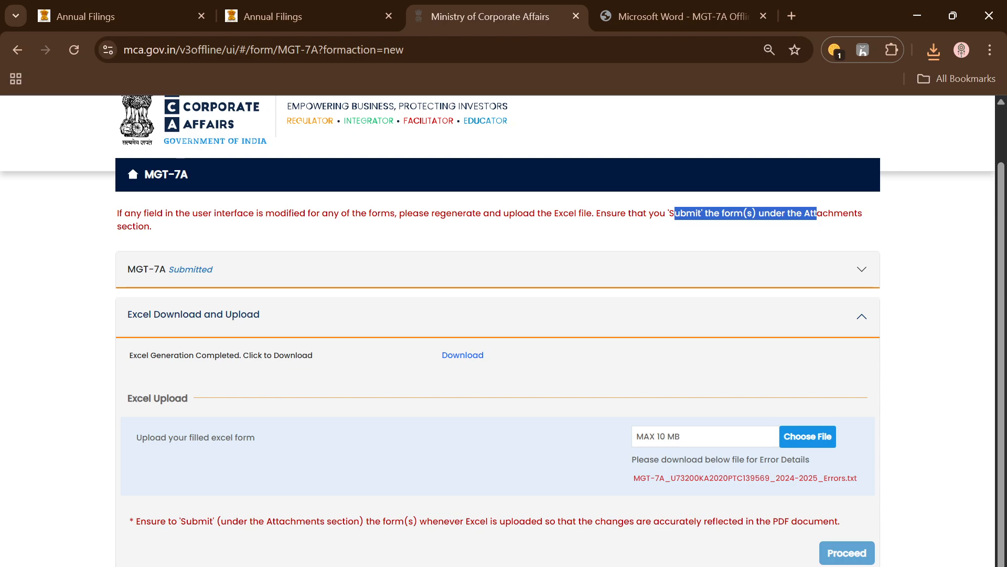
{"action": "left_click", "coordinate": [199, 566]}
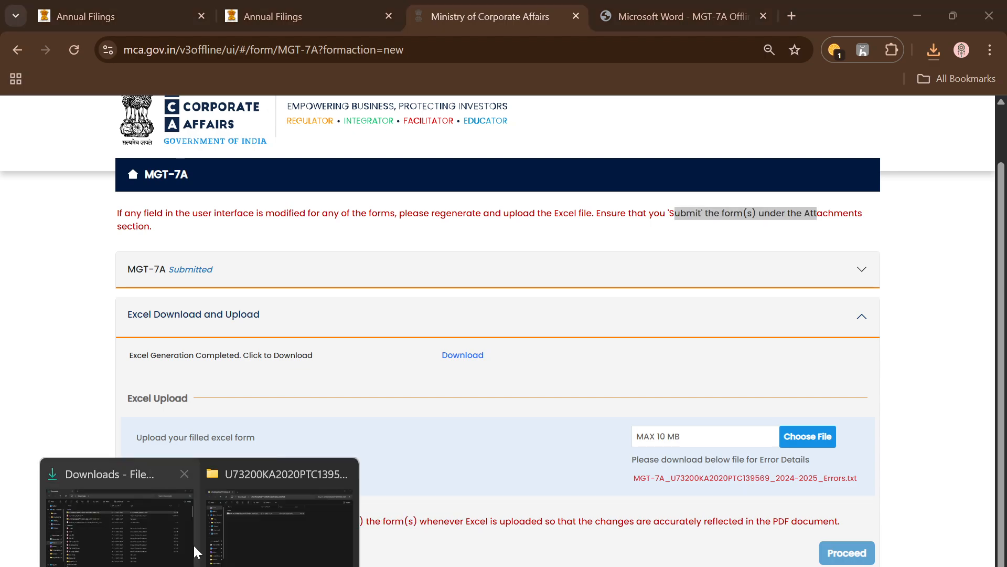
{"action": "left_click", "coordinate": [269, 510]}
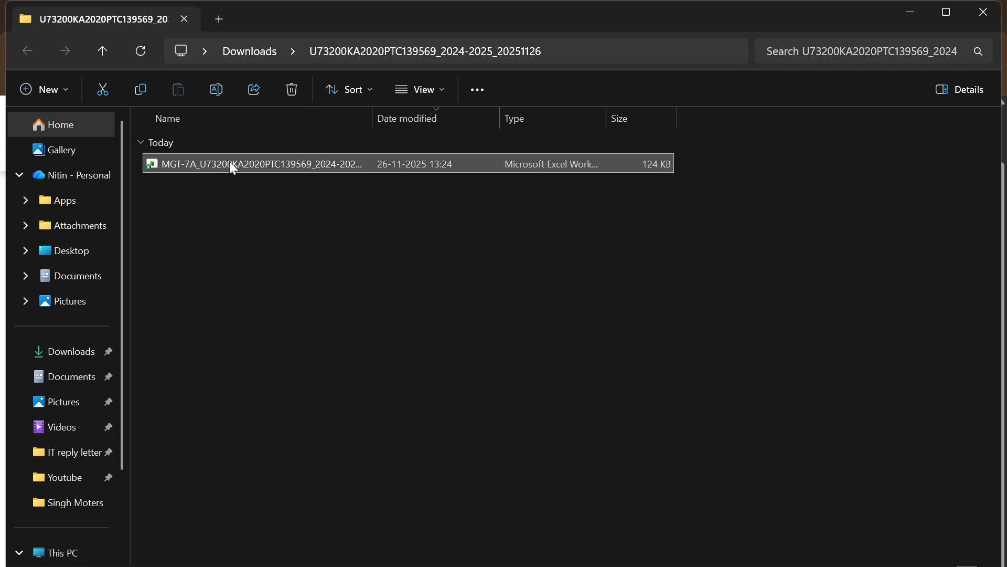
{"action": "double_click", "coordinate": [231, 165]}
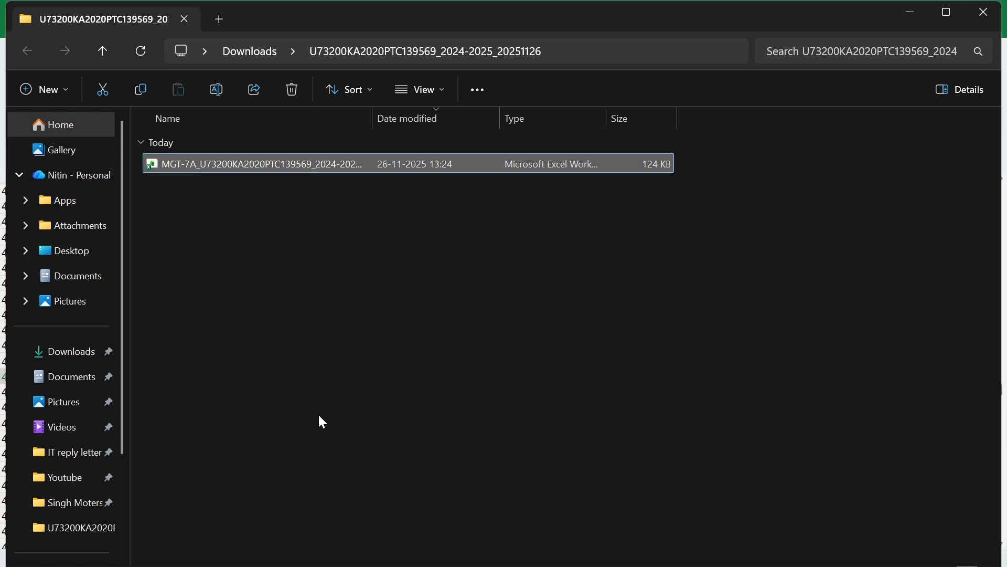
Compare the DIN entries in section VIII.C Attendance of Directors with the upload error file, and close the error file
{"action": "scroll", "coordinate": [226, 366], "scroll_direction": "up", "scroll_amount": 20}
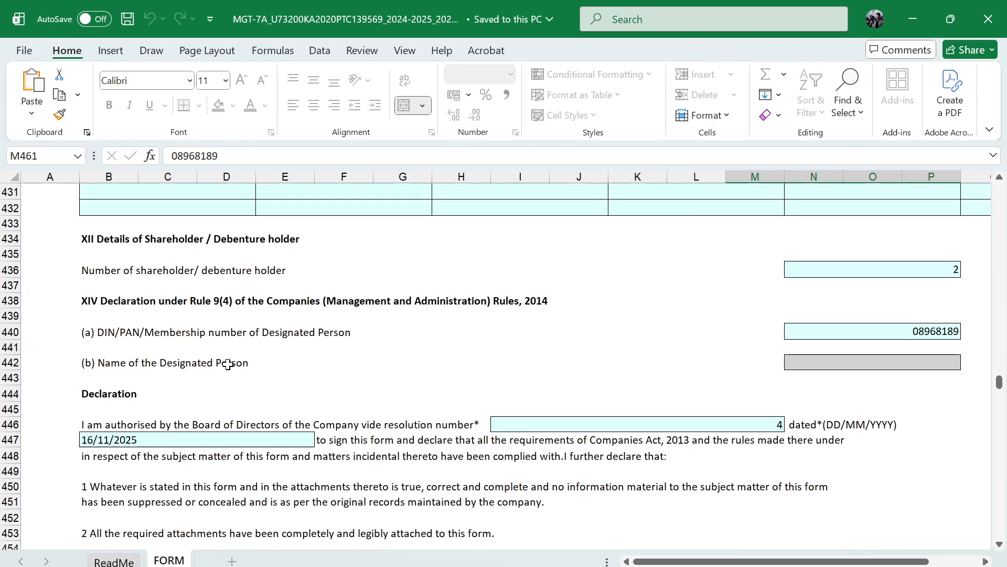
{"action": "scroll", "coordinate": [228, 364], "scroll_direction": "up", "scroll_amount": 6}
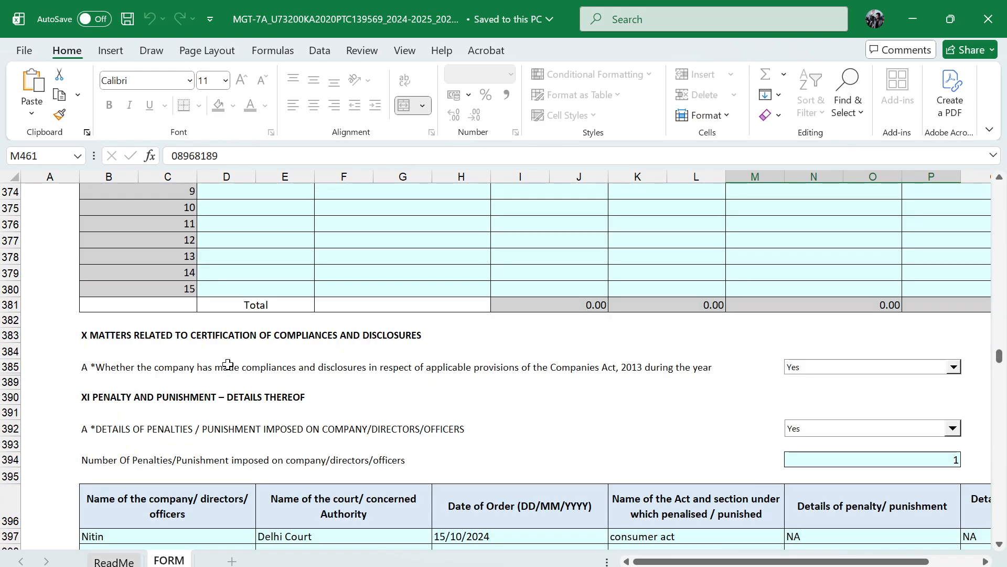
{"action": "scroll", "coordinate": [227, 364], "scroll_direction": "up", "scroll_amount": 18}
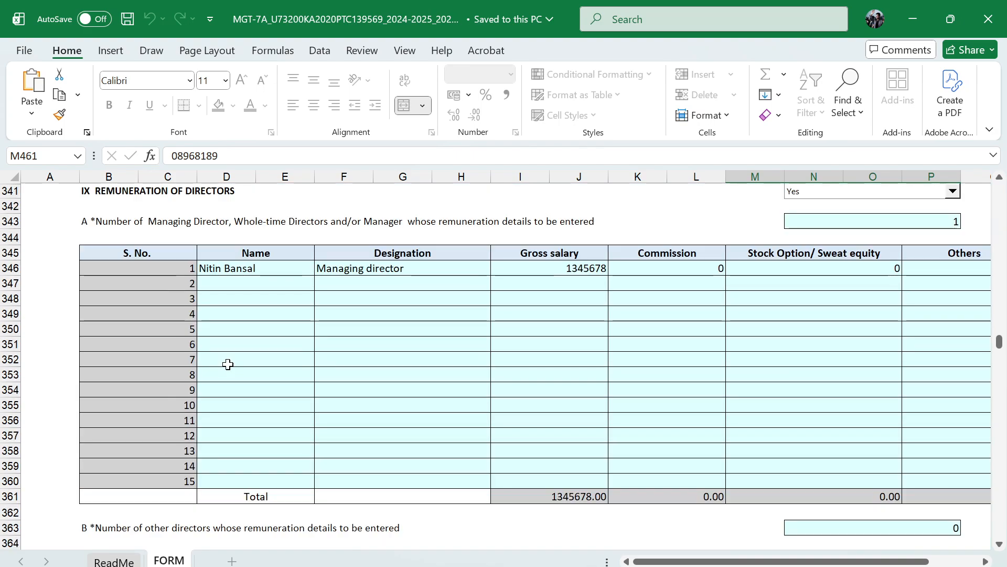
{"action": "scroll", "coordinate": [228, 364], "scroll_direction": "up", "scroll_amount": 4}
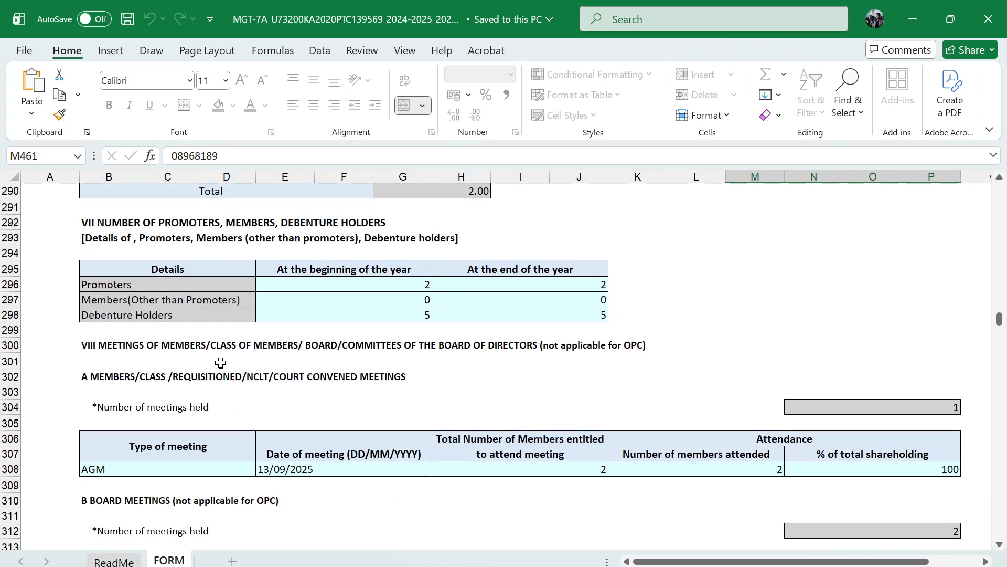
{"action": "scroll", "coordinate": [136, 395], "scroll_direction": "down", "scroll_amount": 2}
{"action": "scroll", "coordinate": [136, 395], "scroll_direction": "down", "scroll_amount": 3}
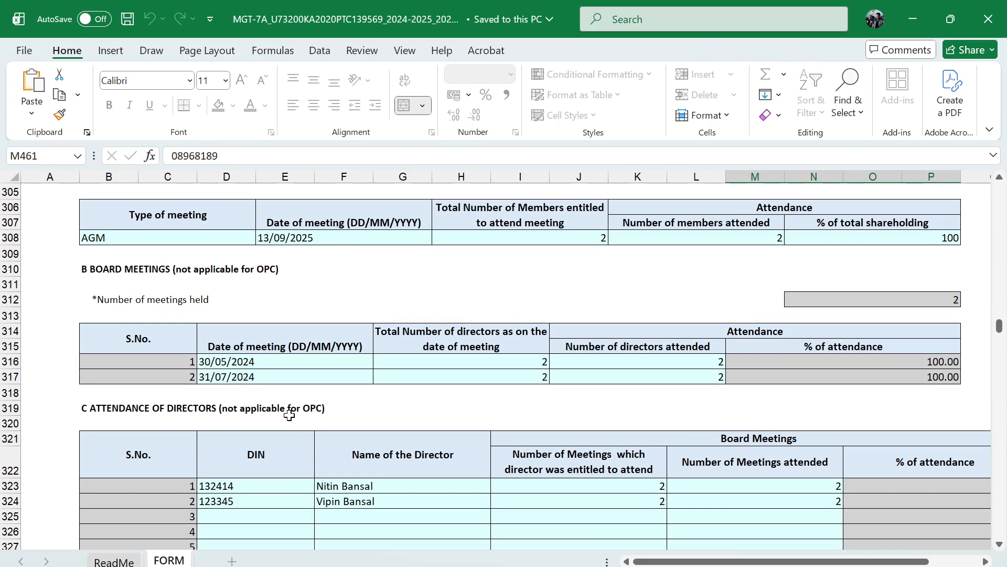
{"action": "scroll", "coordinate": [289, 415], "scroll_direction": "down", "scroll_amount": 1}
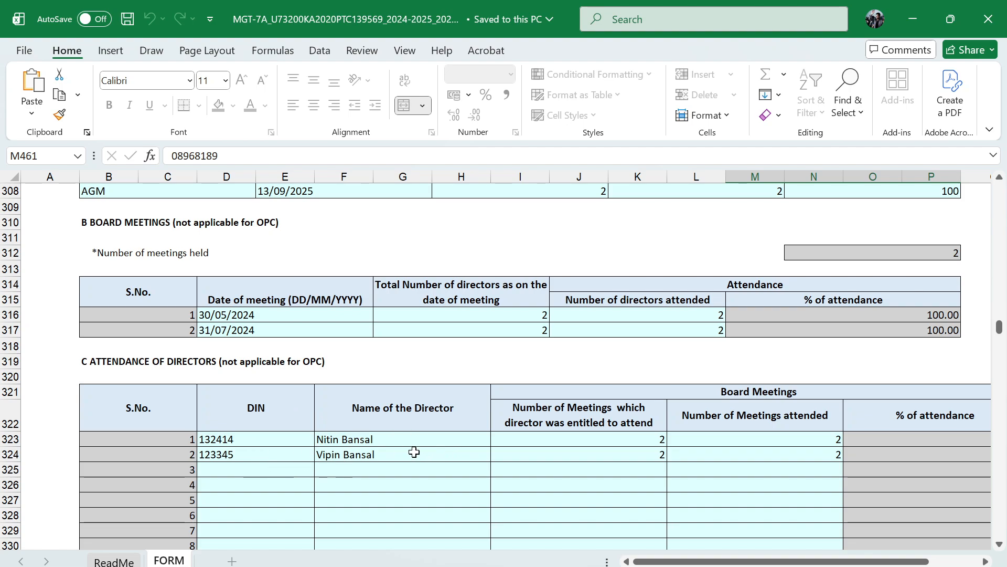
{"action": "scroll", "coordinate": [414, 452], "scroll_direction": "down", "scroll_amount": 2}
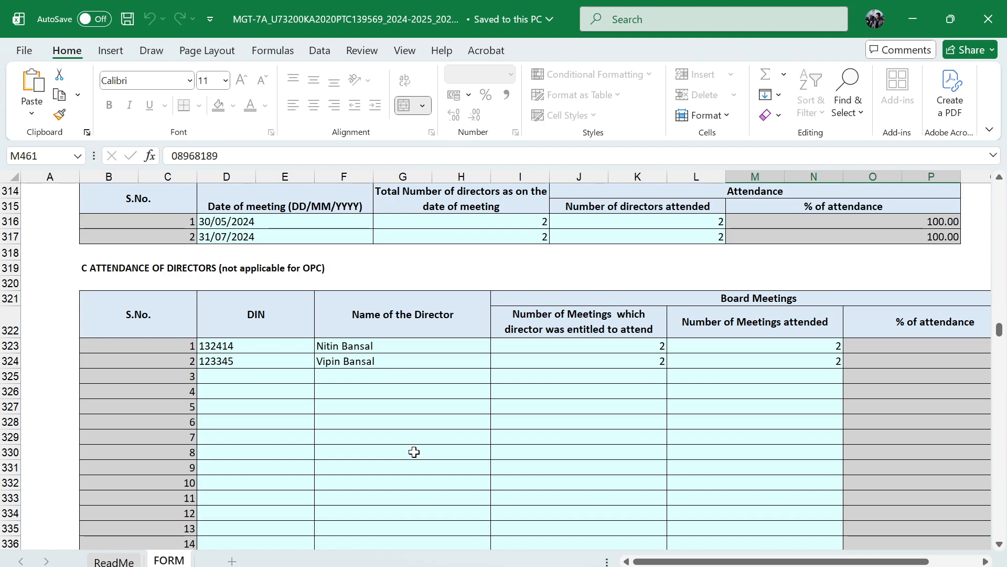
{"action": "key", "text": "alt+Tab"}
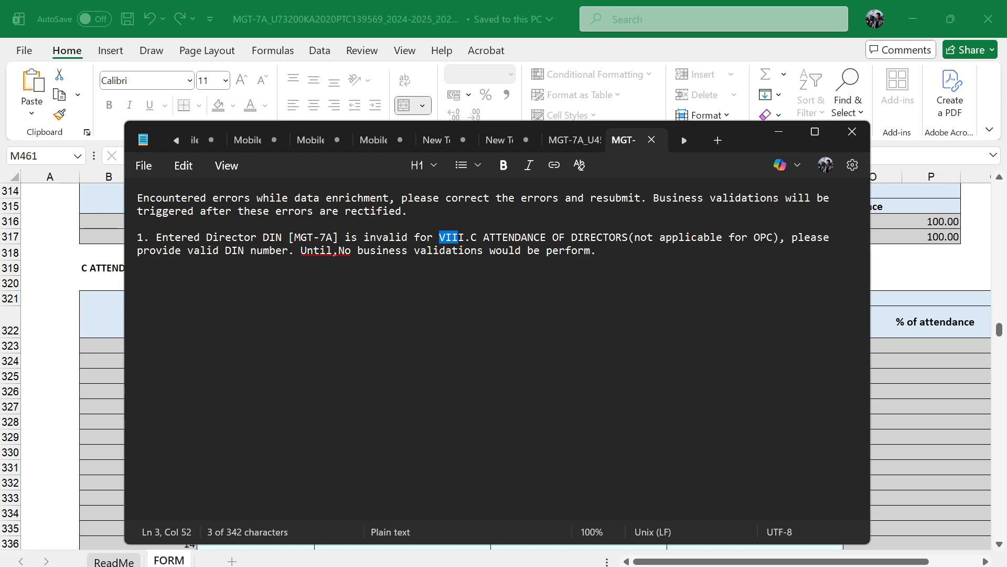
{"action": "left_click", "coordinate": [842, 134]}
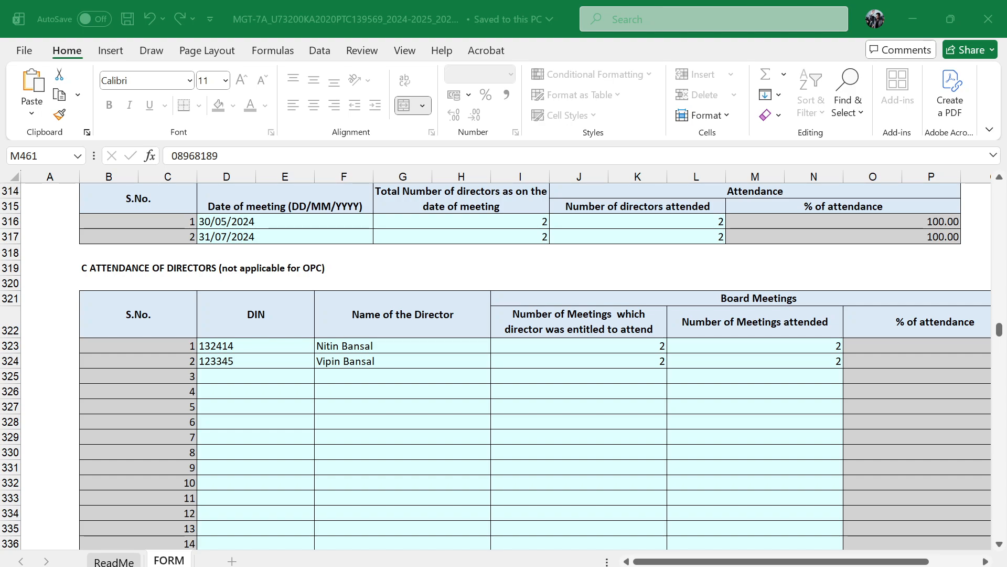
{"action": "left_click", "coordinate": [604, 564]}
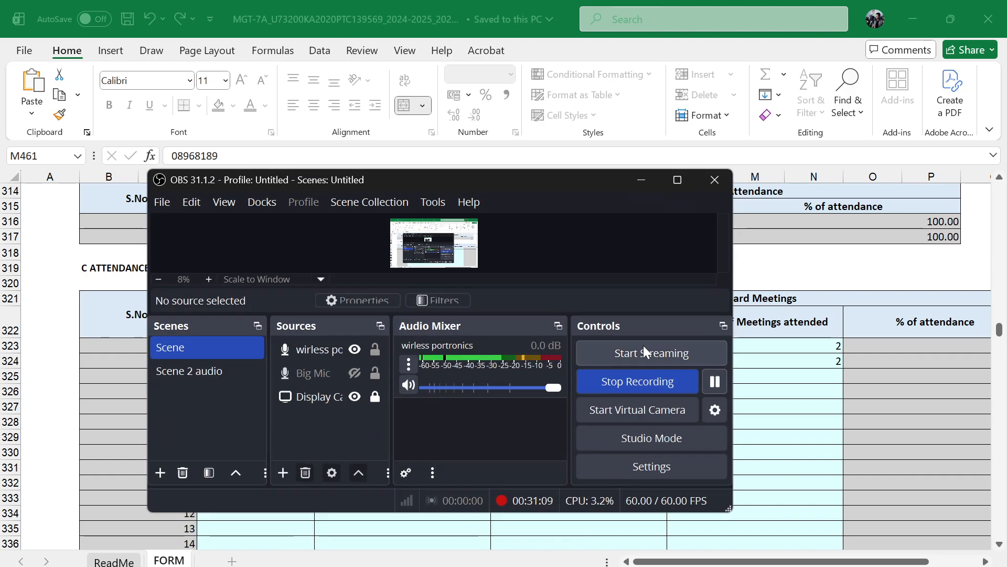
{"action": "left_click", "coordinate": [713, 383]}
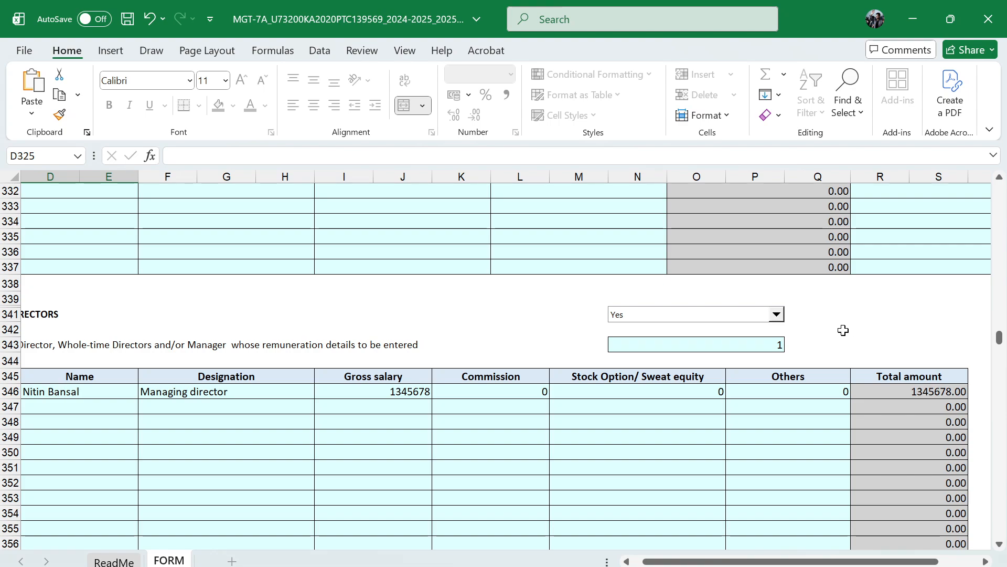
Save and close the MGT-7A workbook and upload it again as the filled Excel form on the MCA portal
{"action": "key", "text": "ctrl+s"}
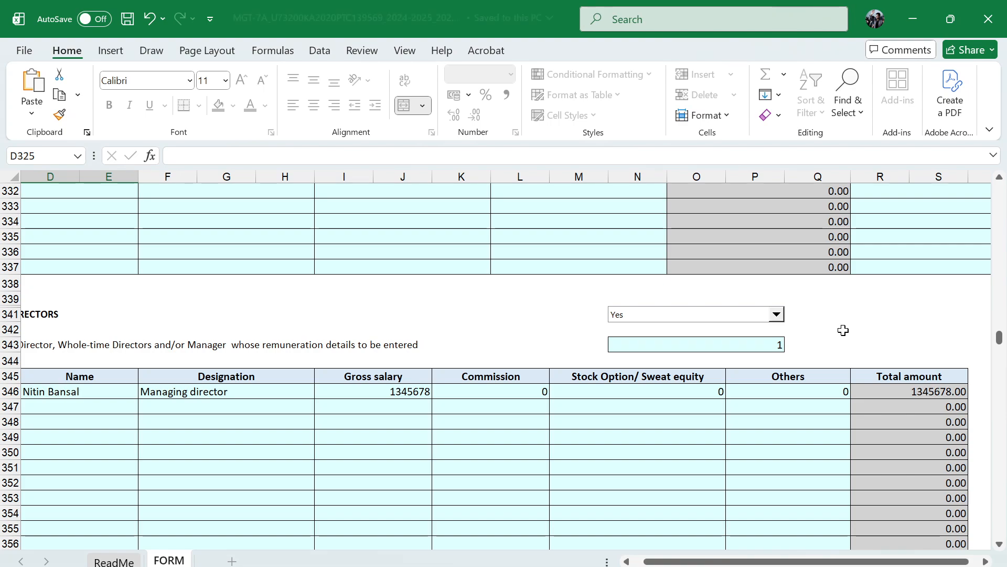
{"action": "left_click", "coordinate": [987, 20]}
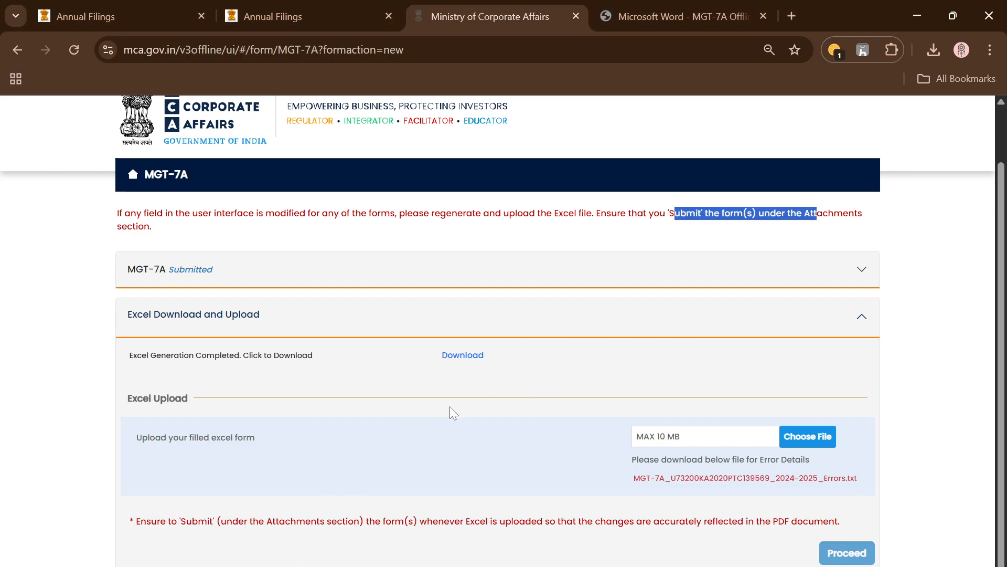
{"action": "left_click", "coordinate": [819, 436]}
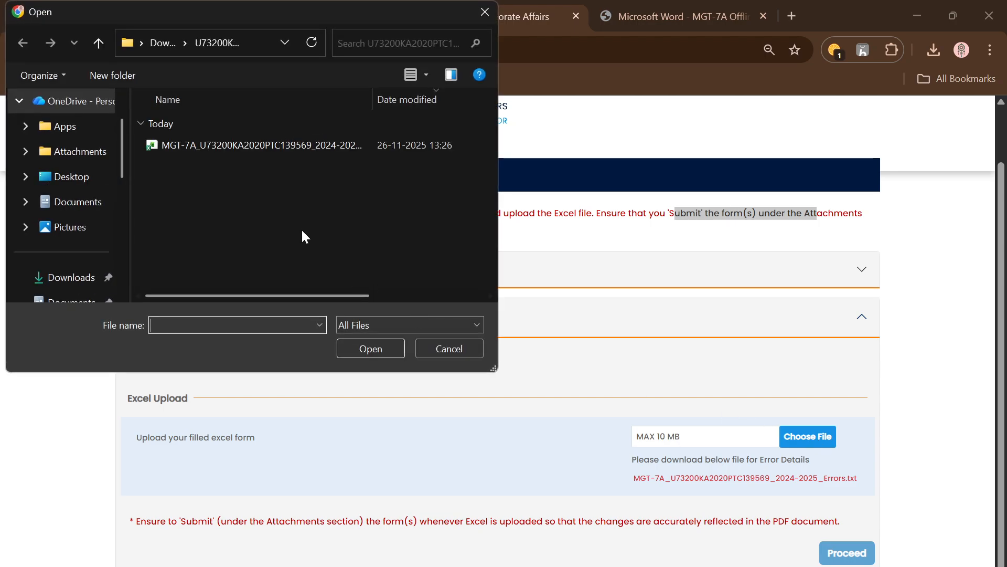
{"action": "left_click", "coordinate": [242, 146]}
{"action": "left_click", "coordinate": [363, 347]}
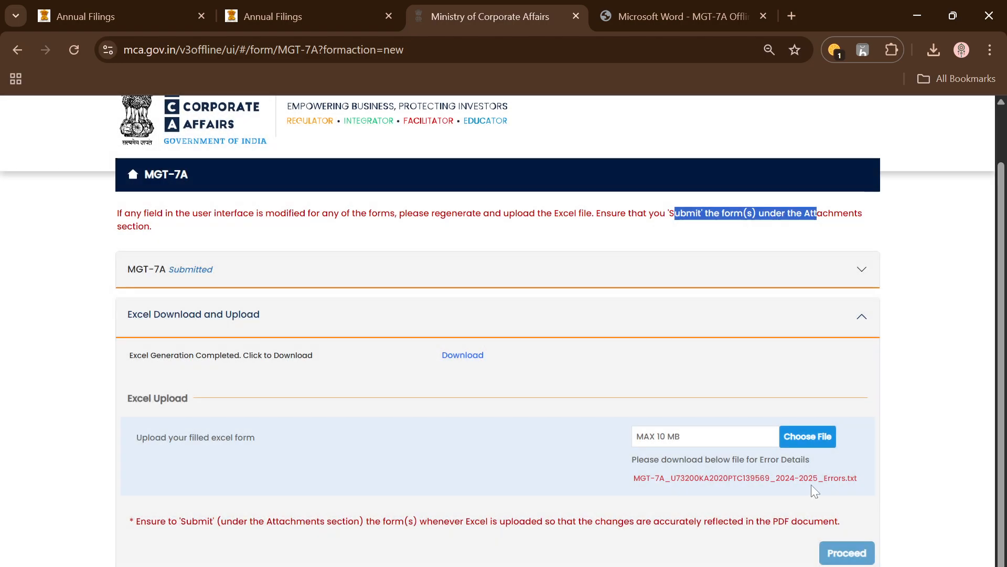
Download and open the new error details text file and examine the business validation errors and the form sections they concern
{"action": "left_click", "coordinate": [784, 479]}
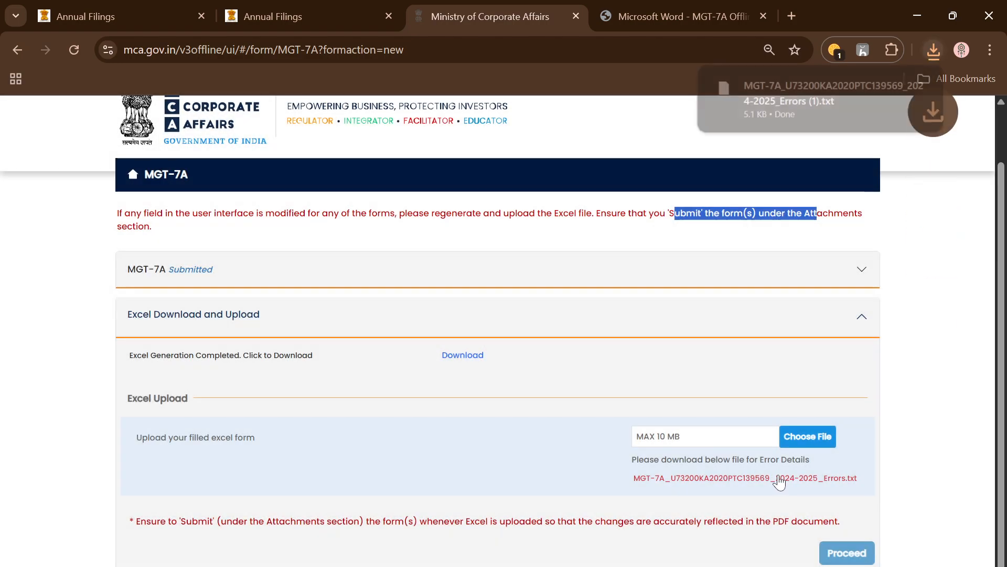
{"action": "left_click", "coordinate": [822, 109]}
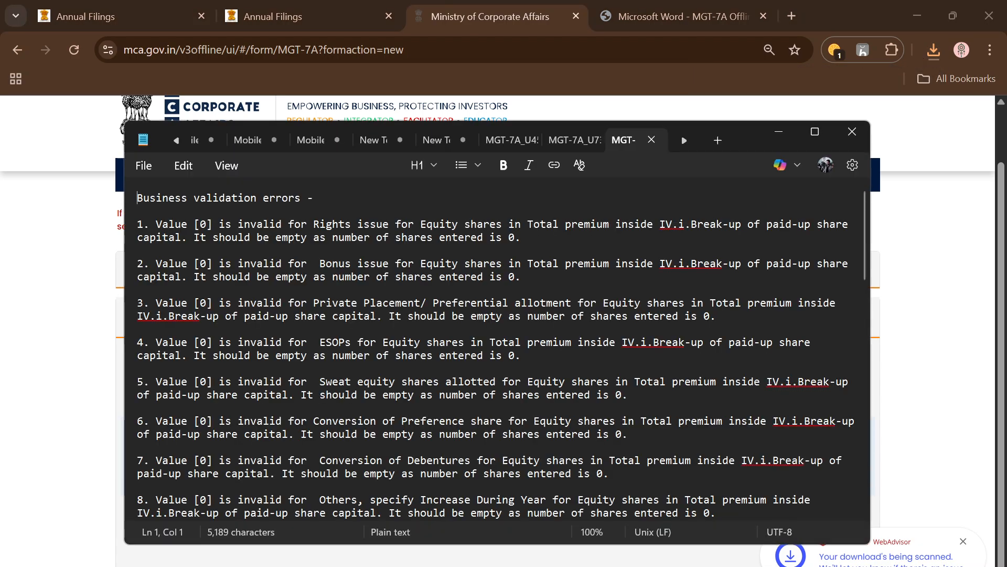
{"action": "scroll", "coordinate": [496, 347], "scroll_direction": "down", "scroll_amount": 2}
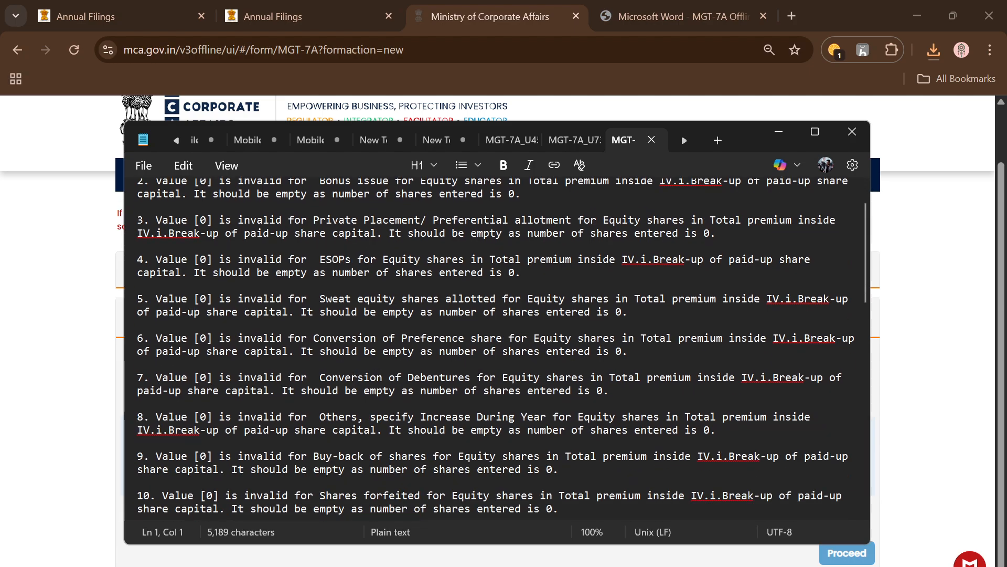
{"action": "scroll", "coordinate": [496, 346], "scroll_direction": "down", "scroll_amount": 15}
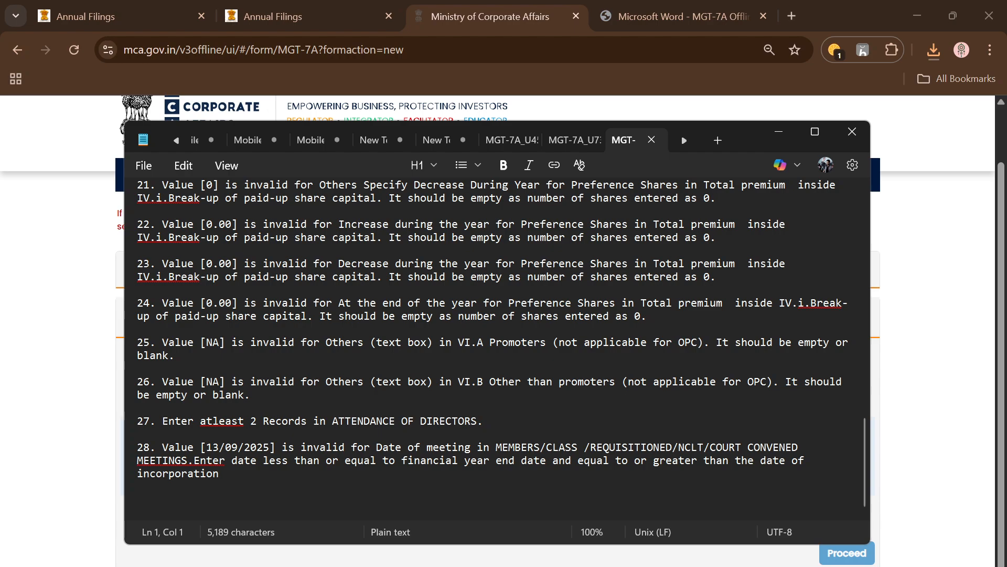
{"action": "scroll", "coordinate": [502, 347], "scroll_direction": "up", "scroll_amount": 20}
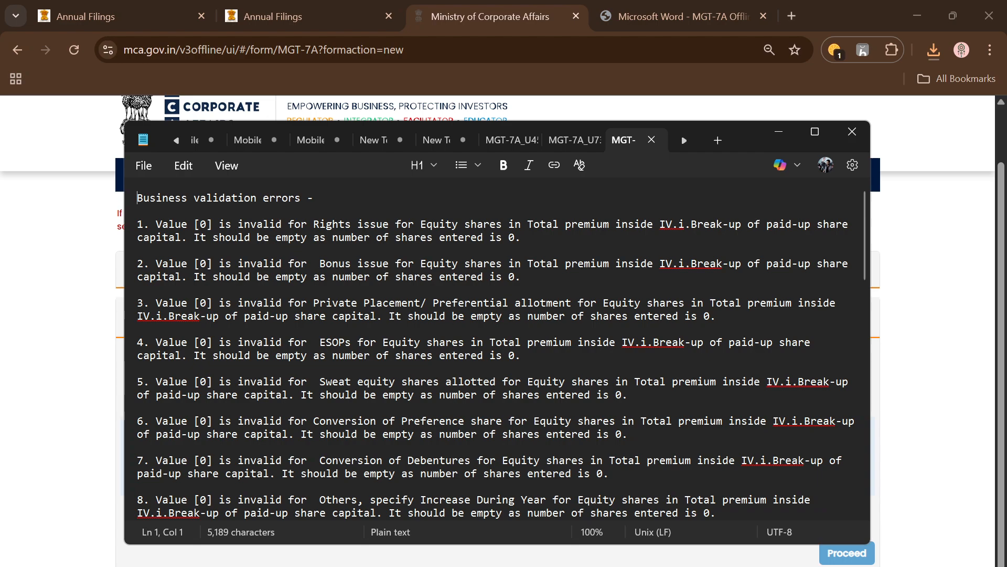
{"action": "left_click_drag", "start_coordinate": [660, 224], "coordinate": [672, 224]}
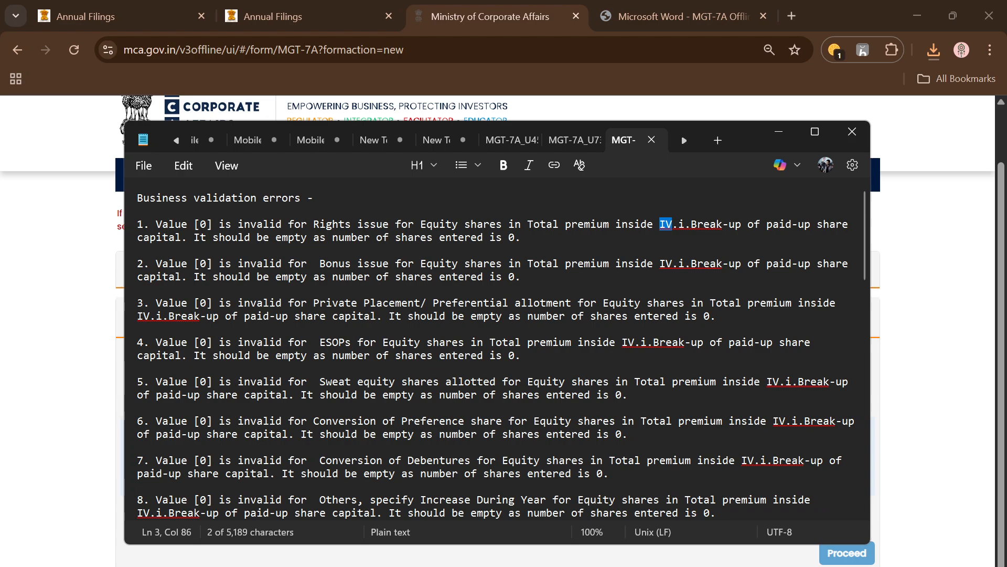
{"action": "left_click_drag", "start_coordinate": [212, 224], "coordinate": [521, 276]}
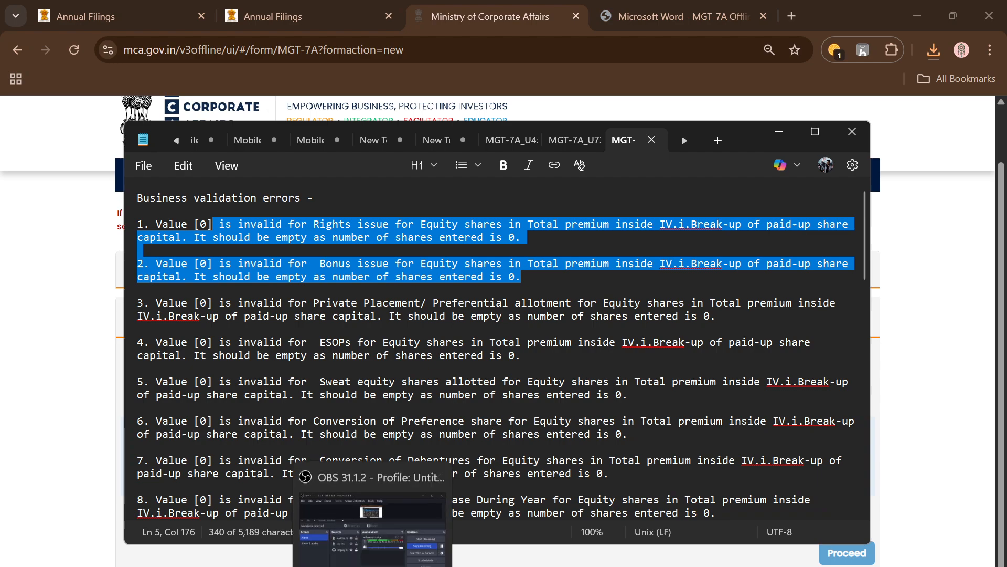
Return to the extracted folder in File Explorer and reopen the MGT-7A workbook in Excel
{"action": "mouse_move", "coordinate": [226, 495]}
{"action": "left_click", "coordinate": [286, 534]}
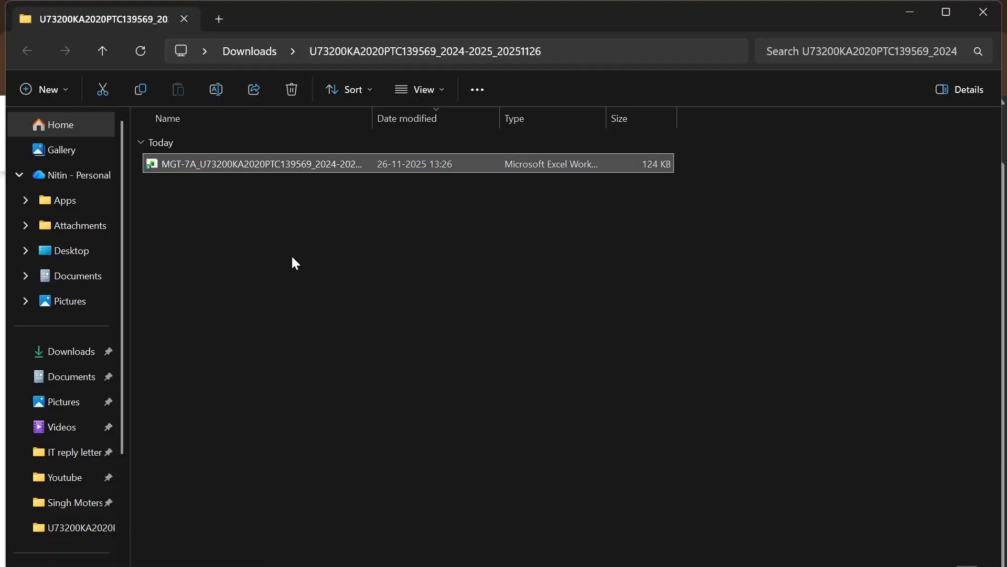
{"action": "double_click", "coordinate": [270, 163]}
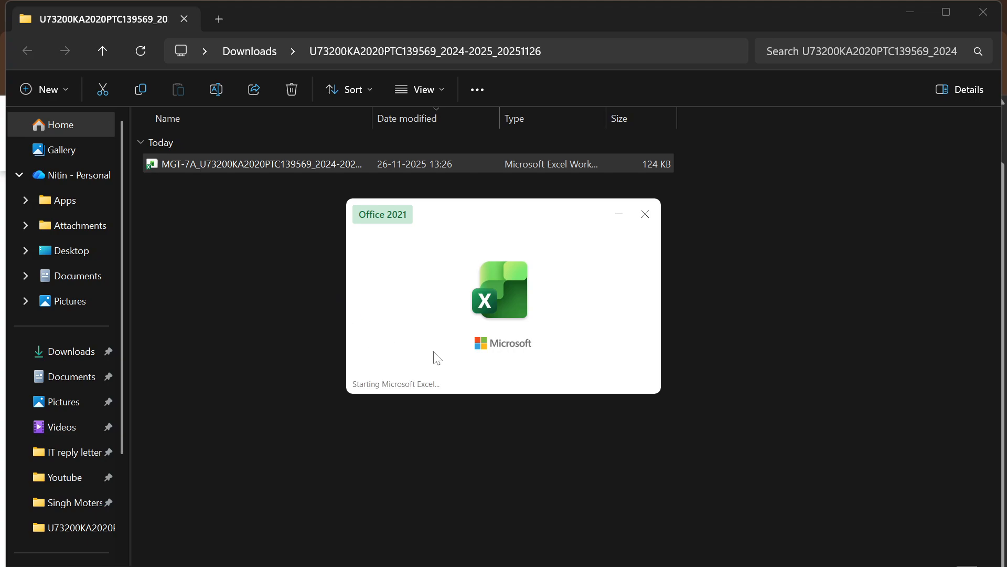
In the break-up of paid-up share capital, clear the Number of shares entries for all equity increase items from Rights issue to Others
{"action": "scroll", "coordinate": [504, 392], "scroll_direction": "up", "scroll_amount": 20}
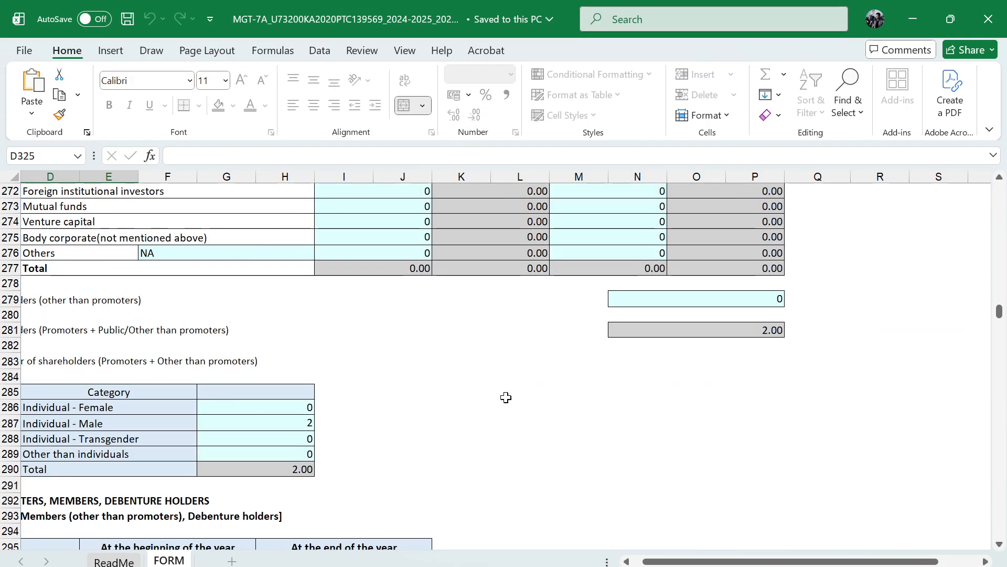
{"action": "scroll", "coordinate": [506, 398], "scroll_direction": "up", "scroll_amount": 20}
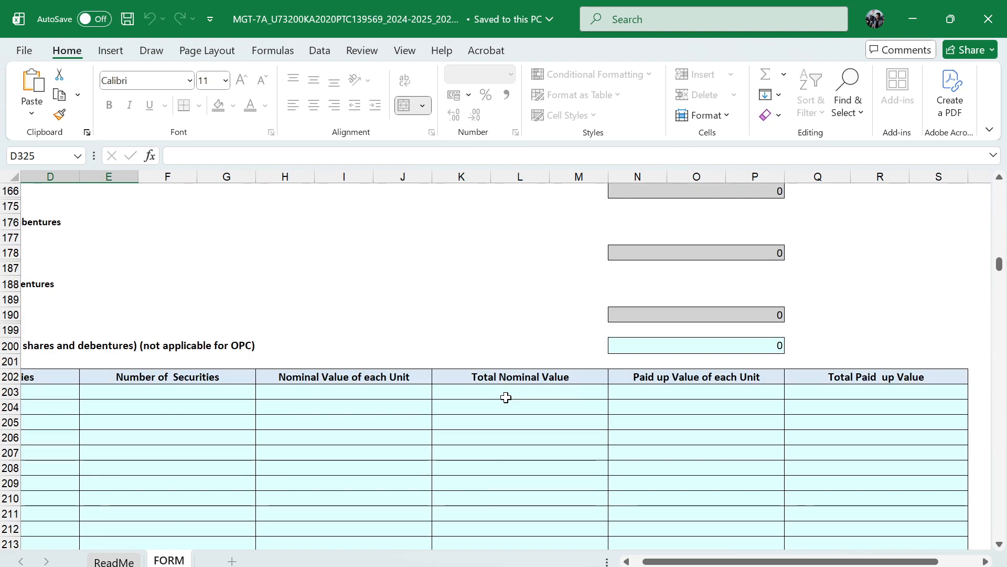
{"action": "scroll", "coordinate": [506, 398], "scroll_direction": "left", "scroll_amount": 3}
{"action": "scroll", "coordinate": [506, 398], "scroll_direction": "right", "scroll_amount": 2}
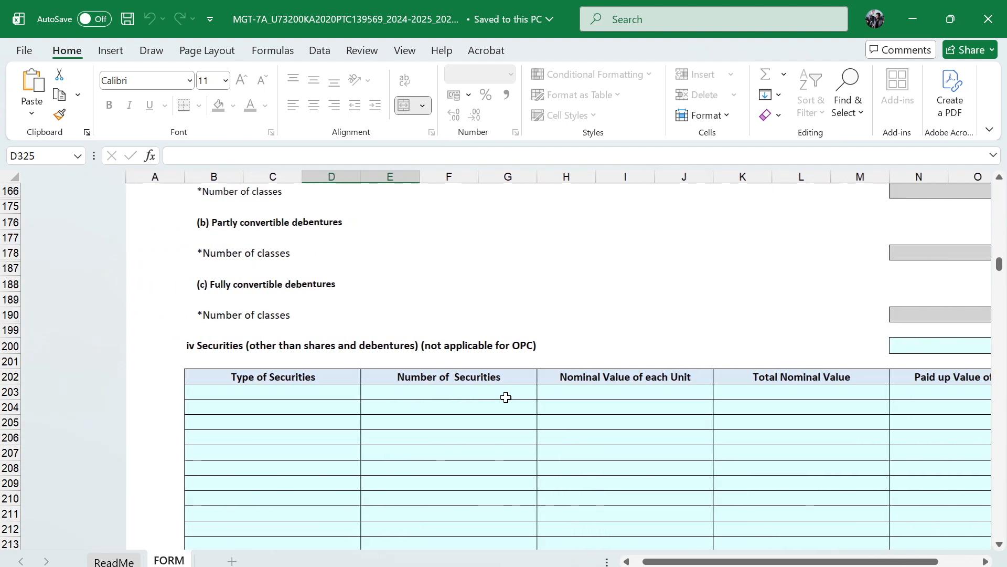
{"action": "scroll", "coordinate": [506, 397], "scroll_direction": "up", "scroll_amount": 10}
{"action": "scroll", "coordinate": [506, 398], "scroll_direction": "left", "scroll_amount": 1}
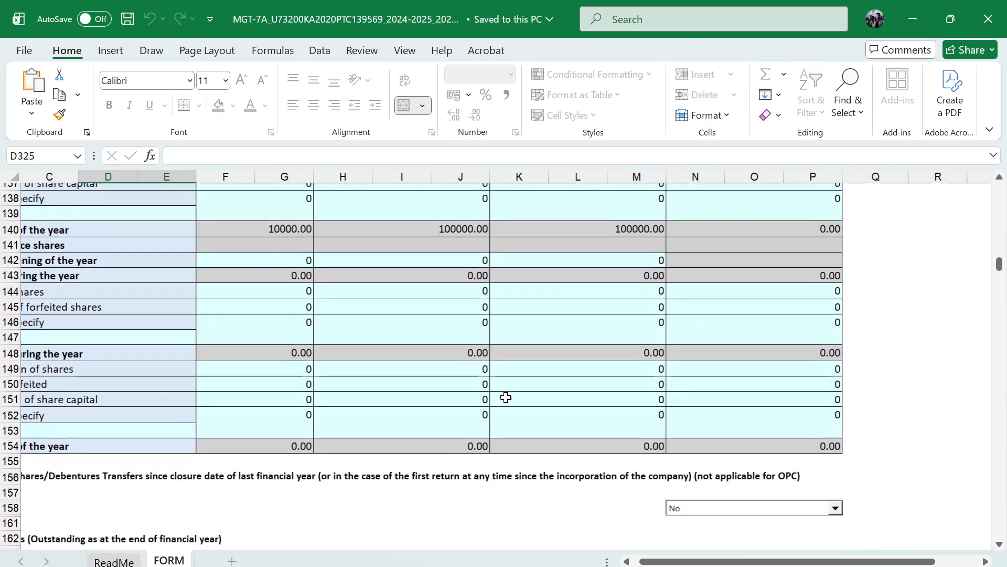
{"action": "scroll", "coordinate": [506, 398], "scroll_direction": "up", "scroll_amount": 6}
{"action": "scroll", "coordinate": [507, 397], "scroll_direction": "left", "scroll_amount": 3}
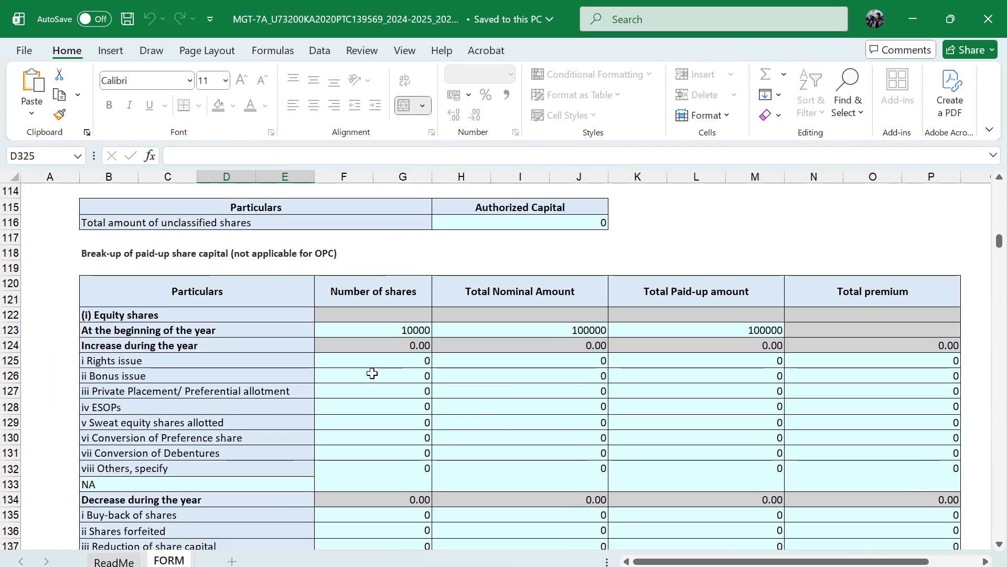
{"action": "left_click", "coordinate": [373, 373]}
{"action": "key", "text": "Up"}
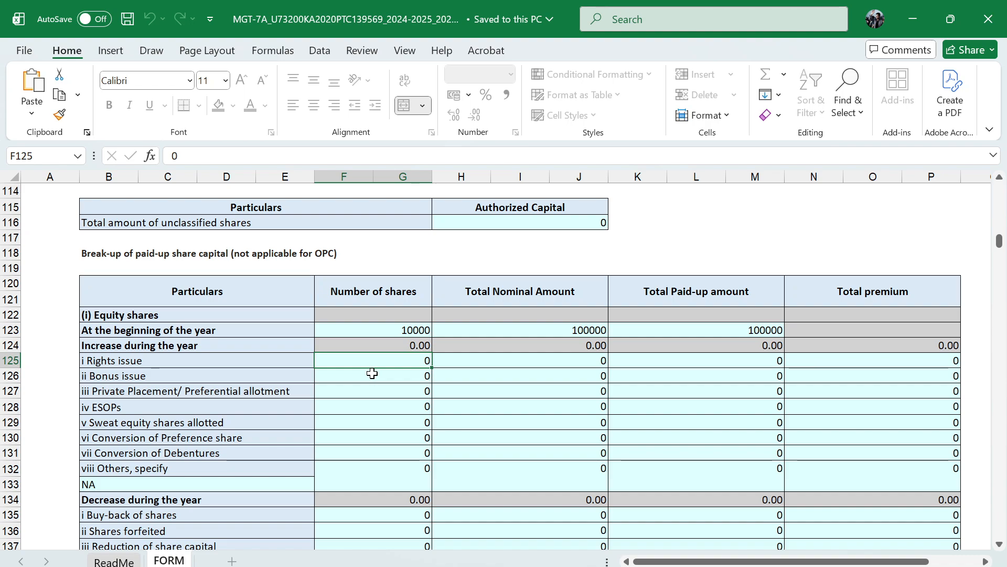
{"action": "key", "text": "shift+Down"}
{"action": "key", "text": "shift+Down"}
{"action": "key", "text": "shift+Down"}
{"action": "key", "text": "shift+Down"}
{"action": "key", "text": "shift+Down"}
{"action": "key", "text": "shift+Down"}
{"action": "key", "text": "shift+Down"}
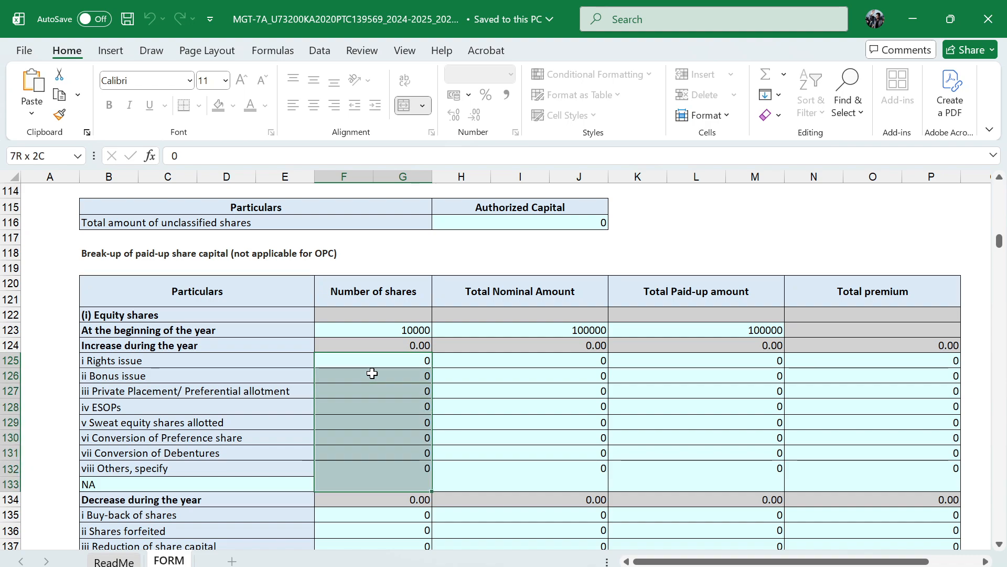
{"action": "scroll", "coordinate": [375, 329], "scroll_direction": "up", "scroll_amount": 1}
{"action": "scroll", "coordinate": [375, 330], "scroll_direction": "down", "scroll_amount": 1}
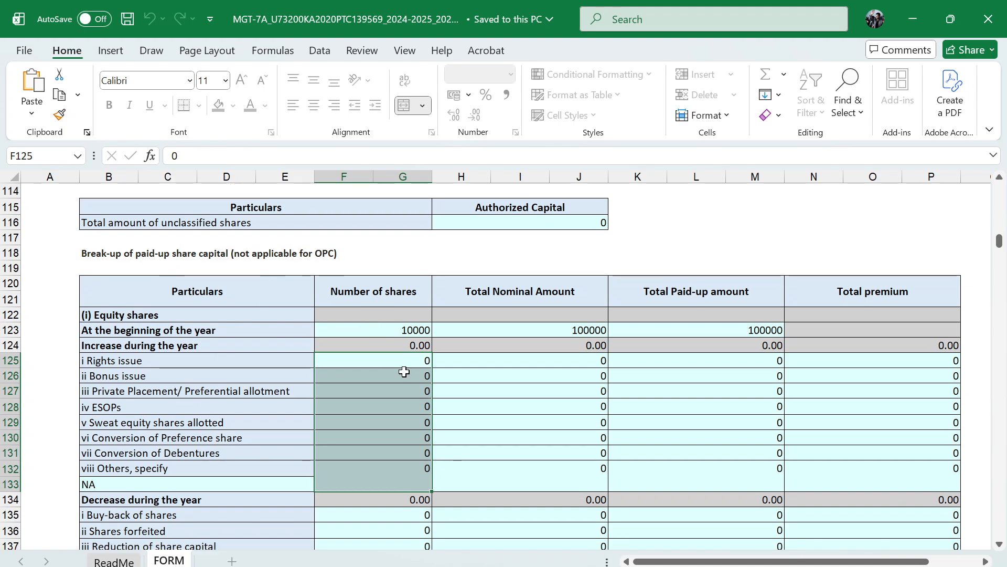
{"action": "key", "text": "Delete"}
Clear the Total Nominal Amount entries for all equity share increase items, from Rights issue to Others
{"action": "key", "text": "Right"}
{"action": "key", "text": "shift+Down"}
{"action": "key", "text": "shift+Down"}
{"action": "key", "text": "shift+Down"}
{"action": "key", "text": "shift+Down"}
{"action": "key", "text": "shift+Down"}
{"action": "key", "text": "shift+Down"}
{"action": "key", "text": "shift+Down"}
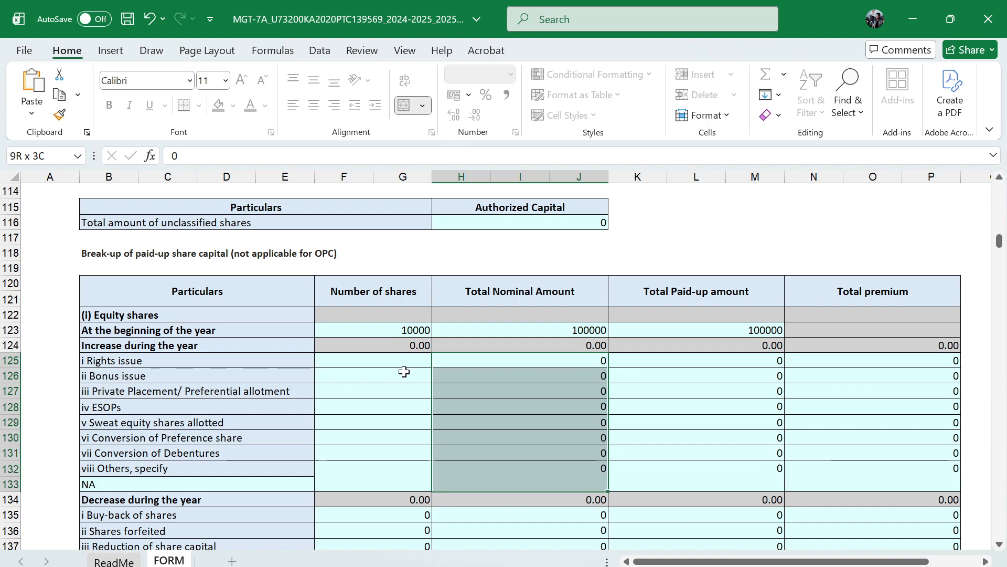
{"action": "key", "text": "Delete"}
Clear the Total Paid-up amount entries for all equity share increase items, from Rights issue to Others
{"action": "key", "text": "Right"}
{"action": "key", "text": "shift+Down"}
{"action": "key", "text": "shift+Down"}
{"action": "key", "text": "shift+Down"}
{"action": "key", "text": "shift+Down"}
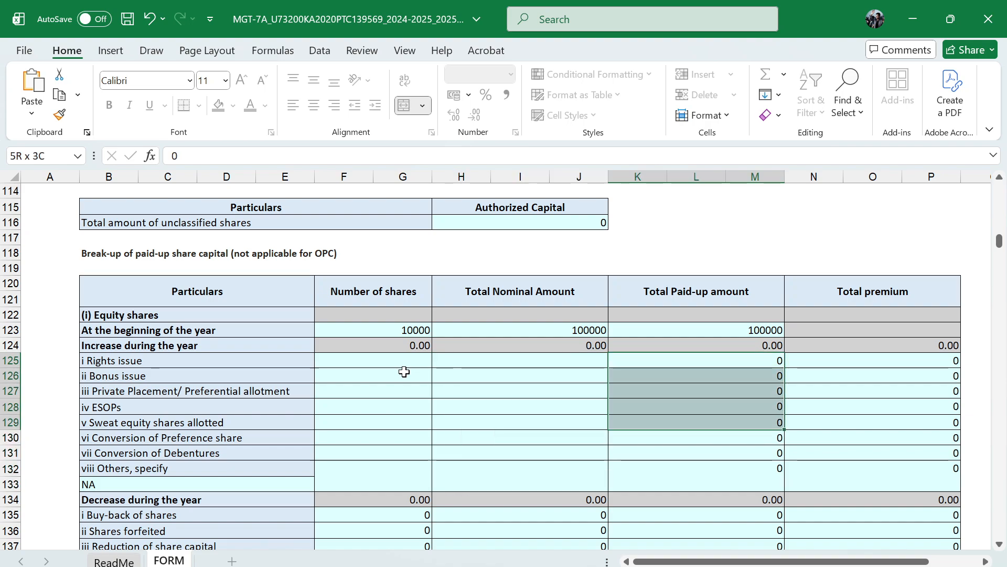
{"action": "key", "text": "shift+Down"}
{"action": "key", "text": "shift+Down"}
{"action": "key", "text": "shift+Down"}
{"action": "key", "text": "Delete"}
Clear the Total premium entries for all equity share increase items, from Rights issue to Others
{"action": "key", "text": "Right"}
{"action": "key", "text": "shift+Down"}
{"action": "key", "text": "shift+Down"}
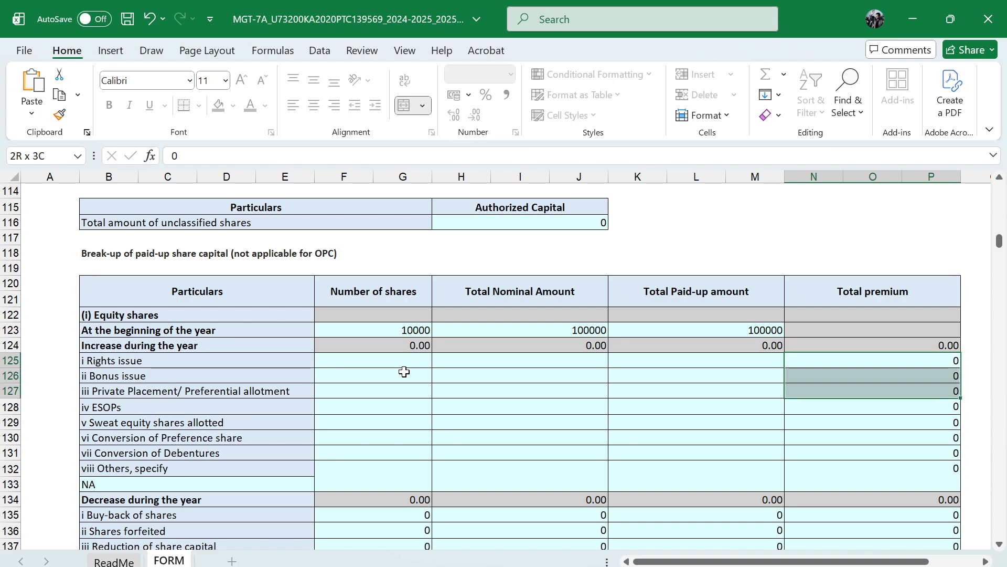
{"action": "key", "text": "shift+Down"}
{"action": "key", "text": "shift+Down"}
{"action": "key", "text": "shift+Down"}
{"action": "key", "text": "shift+Down"}
{"action": "key", "text": "shift+Down"}
{"action": "key", "text": "Delete"}
Clear the equity share decrease entries from Buy-back of shares to Others, across share numbers, nominal, paid-up and premium amounts
{"action": "key", "text": "Down"}
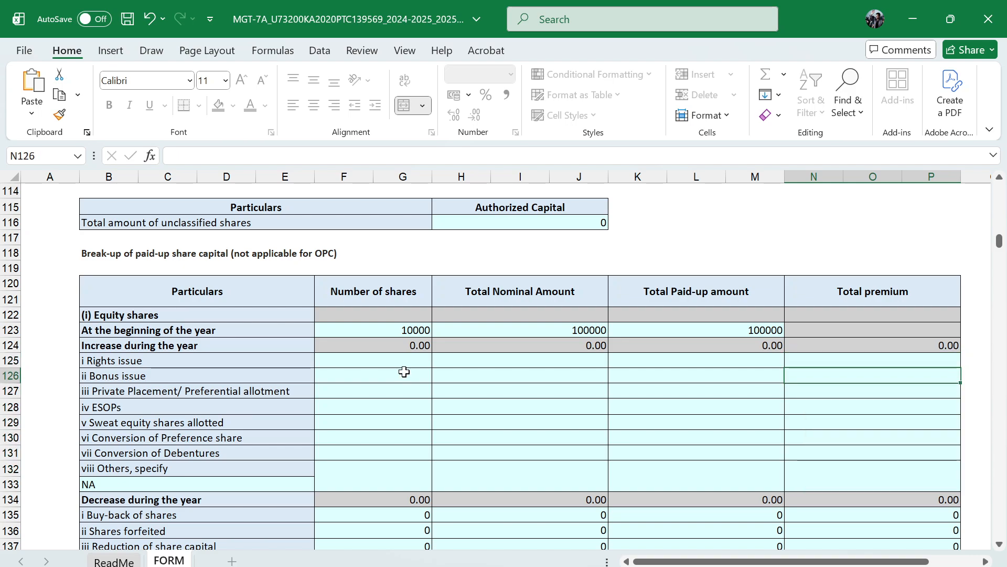
{"action": "key", "text": "Down"}
{"action": "key", "text": "Down"}
{"action": "key", "text": "Down"}
{"action": "key", "text": "Down"}
{"action": "key", "text": "Down"}
{"action": "key", "text": "Down"}
{"action": "key", "text": "Down"}
{"action": "key", "text": "Down"}
{"action": "key", "text": "Down"}
{"action": "key", "text": "Down"}
{"action": "key", "text": "Down"}
{"action": "key", "text": "Down"}
{"action": "key", "text": "Down"}
{"action": "key", "text": "Down"}
{"action": "key", "text": "Down"}
{"action": "key", "text": "Down"}
{"action": "key", "text": "Left"}
{"action": "key", "text": "Left"}
{"action": "key", "text": "Up"}
{"action": "key", "text": "Up"}
{"action": "key", "text": "Up"}
{"action": "key", "text": "Up"}
{"action": "key", "text": "Up"}
{"action": "key", "text": "Up"}
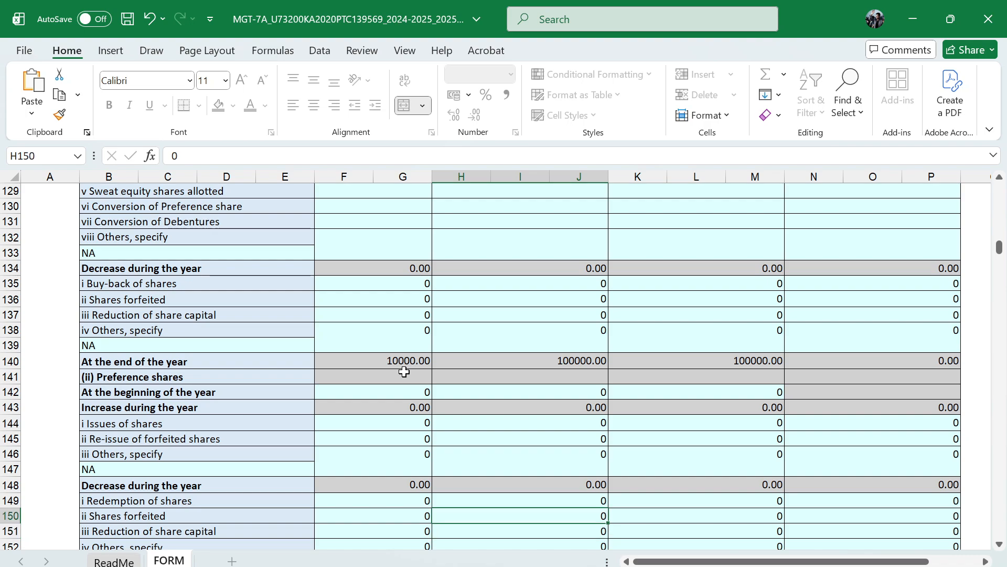
{"action": "key", "text": "Up"}
{"action": "key", "text": "Up"}
{"action": "key", "text": "Up"}
{"action": "key", "text": "Up"}
{"action": "key", "text": "Up"}
{"action": "key", "text": "Left"}
{"action": "key", "text": "Up"}
{"action": "key", "text": "Up"}
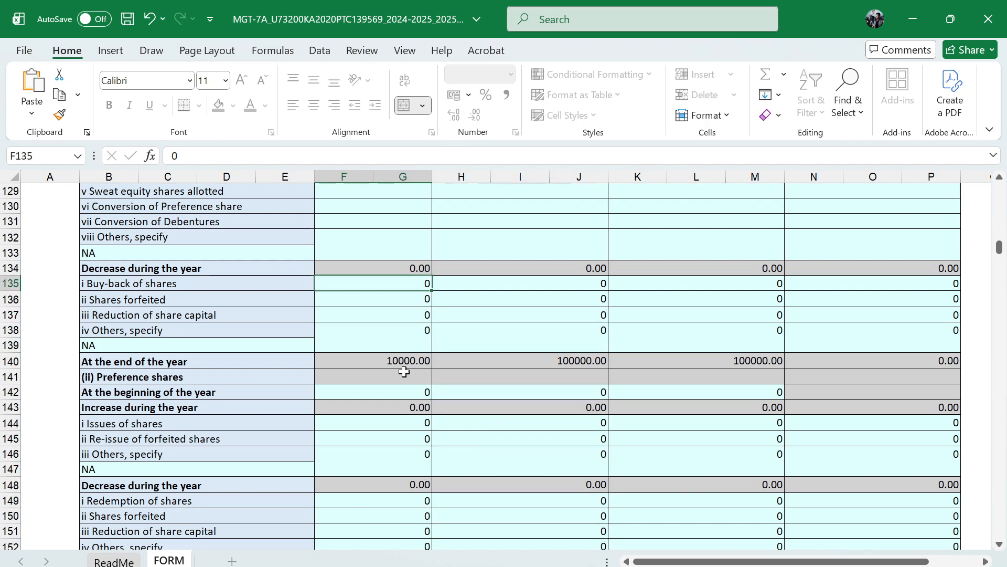
{"action": "key", "text": "shift+Down"}
{"action": "key", "text": "shift+Down"}
{"action": "key", "text": "shift+Down"}
{"action": "key", "text": "shift+Down"}
{"action": "key", "text": "shift+Right"}
{"action": "key", "text": "shift+Right"}
{"action": "key", "text": "shift+Right"}
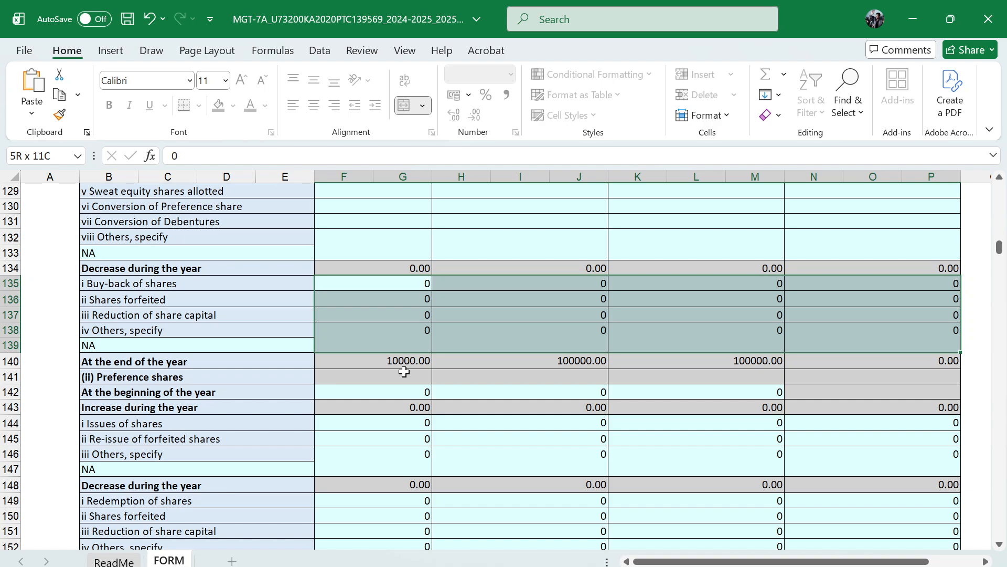
{"action": "key", "text": "Delete"}
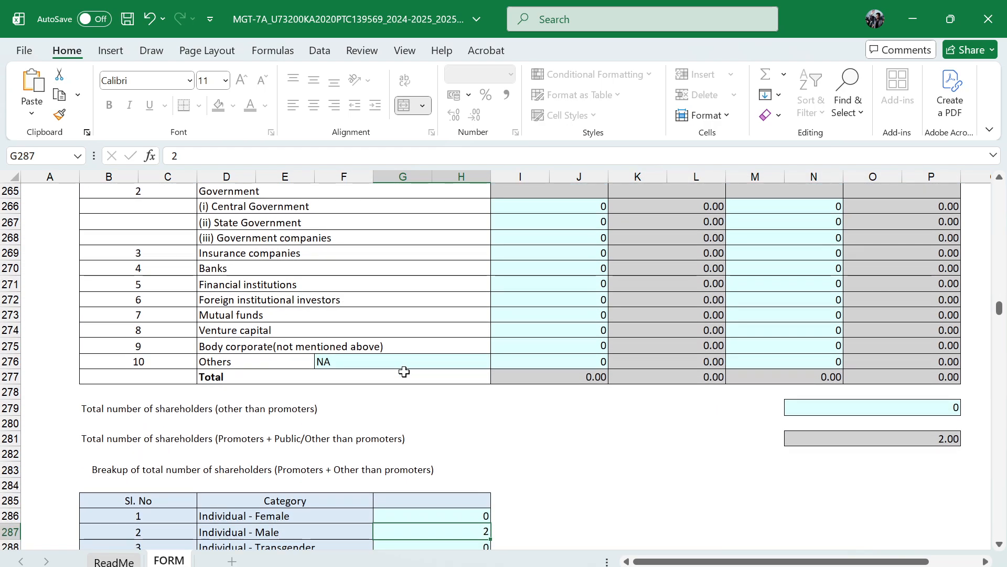
Clear the preference share entries at the beginning of the year for number of shares, nominal amount and paid-up amount
{"action": "scroll", "coordinate": [403, 372], "scroll_direction": "up", "scroll_amount": 9}
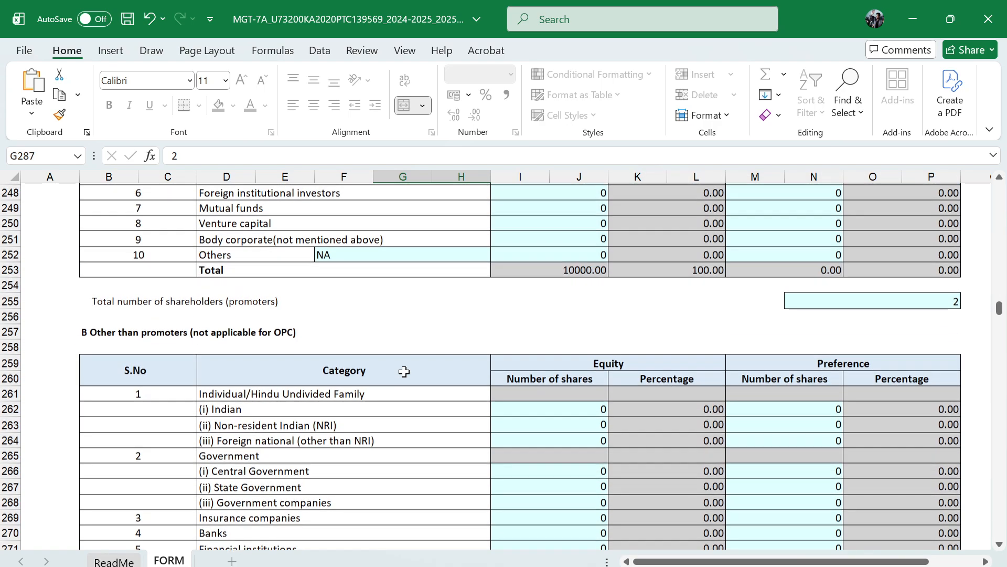
{"action": "scroll", "coordinate": [607, 432], "scroll_direction": "up", "scroll_amount": 4}
{"action": "scroll", "coordinate": [611, 381], "scroll_direction": "down", "scroll_amount": 11}
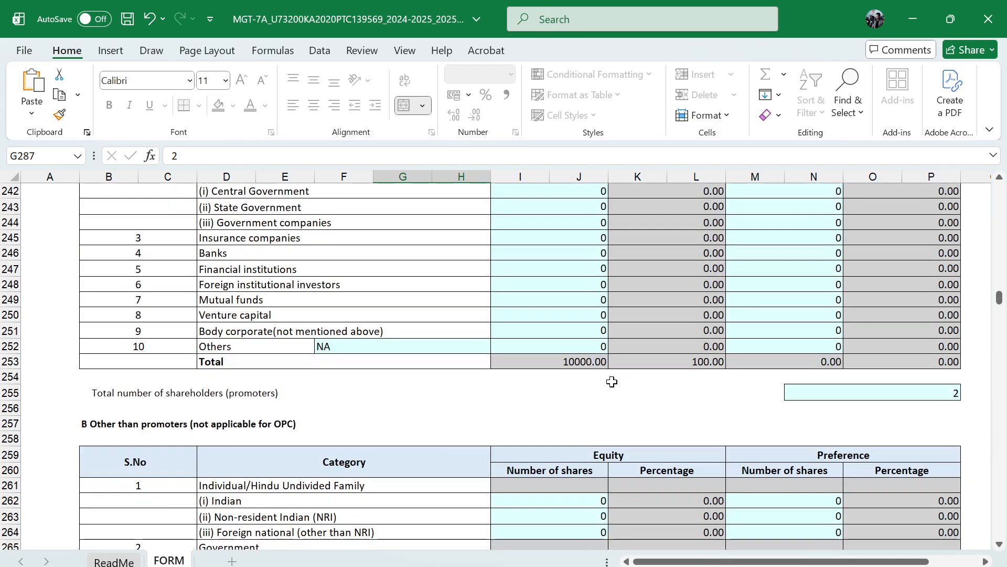
{"action": "scroll", "coordinate": [612, 382], "scroll_direction": "up", "scroll_amount": 20}
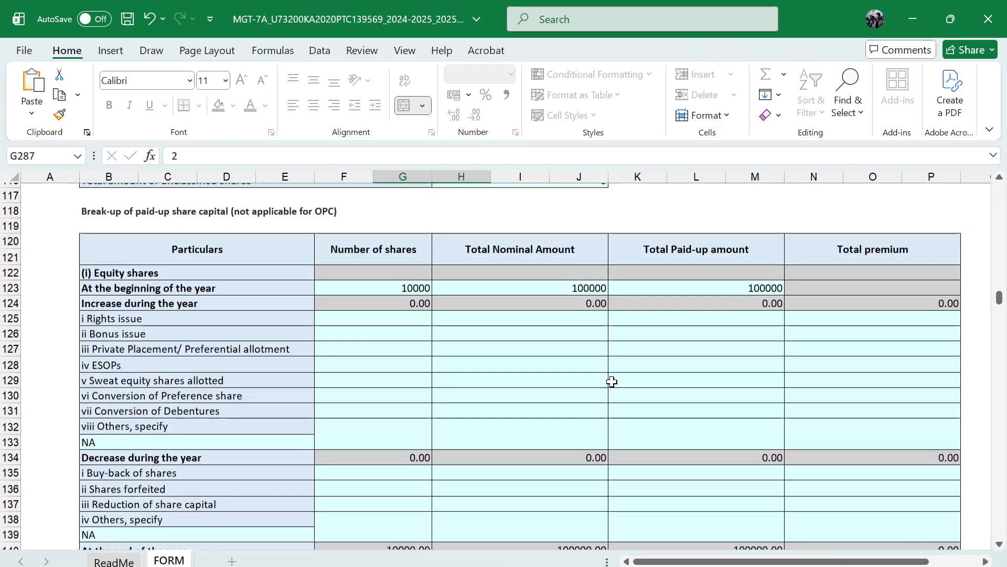
{"action": "scroll", "coordinate": [612, 382], "scroll_direction": "down", "scroll_amount": 1}
{"action": "scroll", "coordinate": [472, 435], "scroll_direction": "down", "scroll_amount": 2}
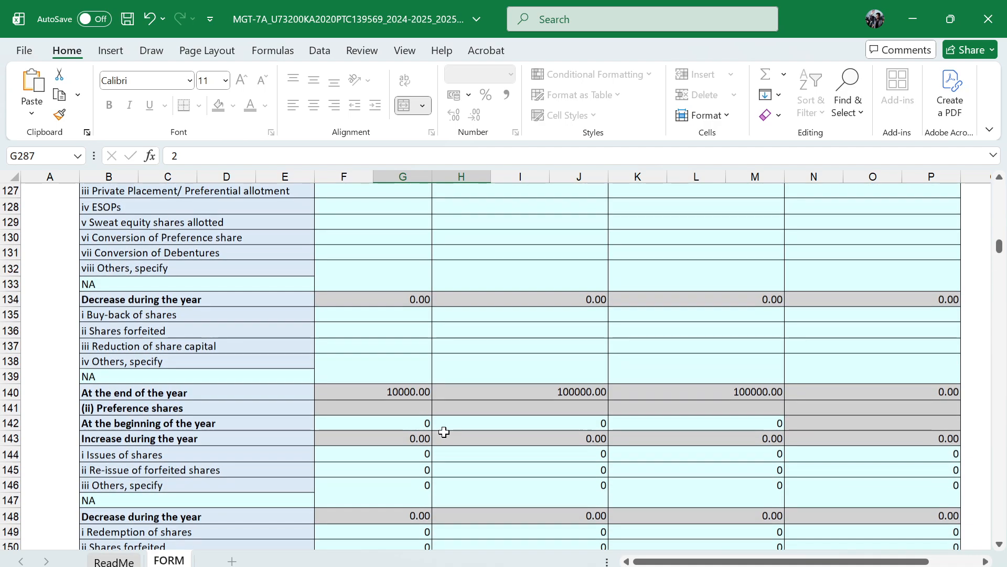
{"action": "left_click", "coordinate": [413, 422]}
{"action": "key", "text": "shift+Right"}
{"action": "key", "text": "shift+Right"}
{"action": "key", "text": "Delete"}
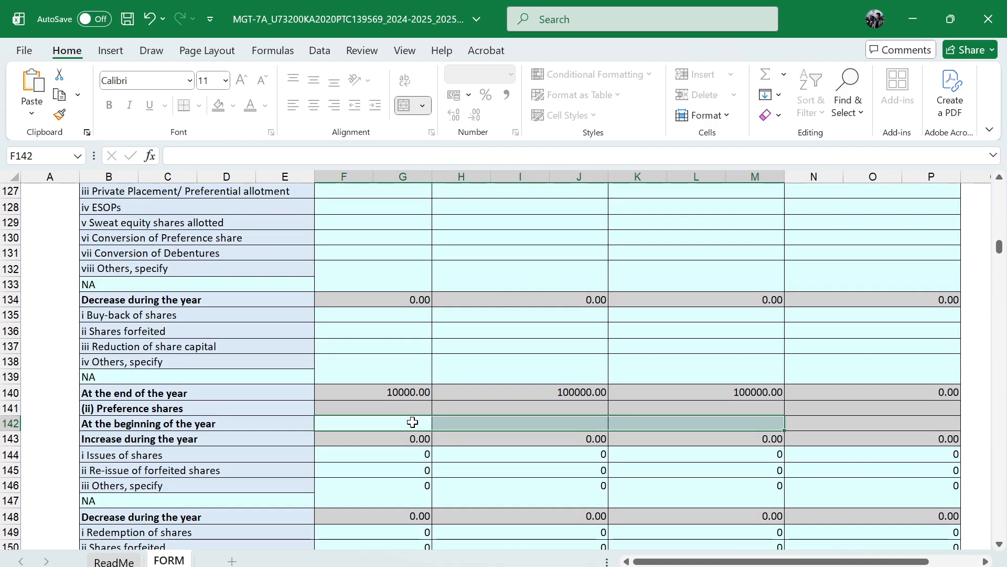
Clear all preference share increase entries, from Issues of shares to Others, across share numbers, nominal, paid-up and premium amounts
{"action": "key", "text": "Down"}
{"action": "key", "text": "Down"}
{"action": "key", "text": "Up"}
{"action": "key", "text": "shift+Down"}
Clear all preference share decrease entries, from Redemption of shares to Others, across share numbers, nominal, paid-up and premium amounts
{"action": "key", "text": "shift+Down"}
{"action": "key", "text": "shift+Right"}
{"action": "key", "text": "shift+Right"}
{"action": "key", "text": "shift+Right"}
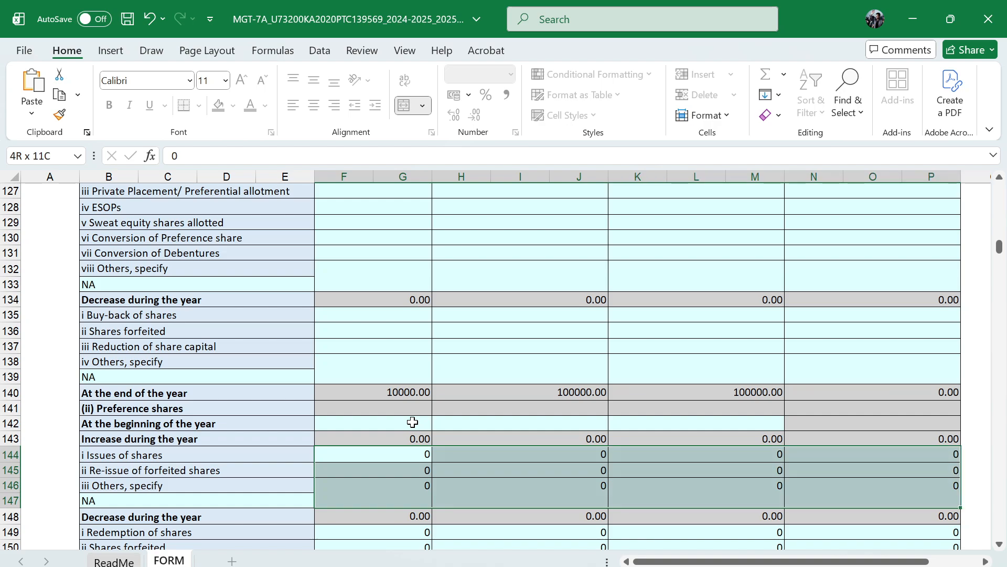
{"action": "key", "text": "Delete"}
{"action": "scroll", "coordinate": [413, 422], "scroll_direction": "down", "scroll_amount": 1}
{"action": "left_click_drag", "start_coordinate": [402, 470], "coordinate": [404, 485]}
{"action": "key", "text": "shift+Down"}
{"action": "key", "text": "shift+Right"}
{"action": "key", "text": "shift+Right"}
{"action": "key", "text": "shift+Right"}
{"action": "key", "text": "shift+Down"}
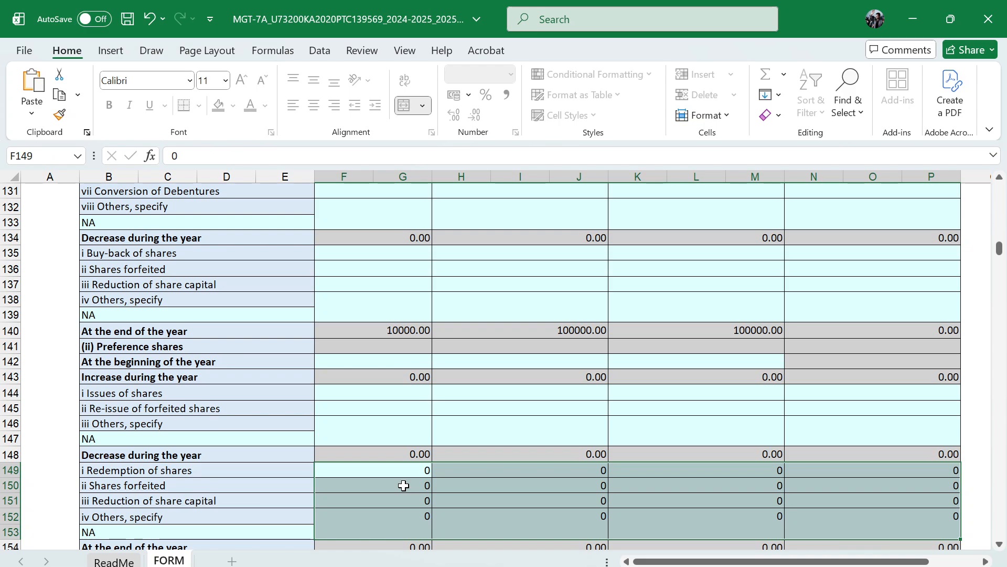
{"action": "key", "text": "Delete"}
Remove the NA text under Others, specify for the equity decrease, preference increase and preference decrease items
{"action": "scroll", "coordinate": [404, 485], "scroll_direction": "down", "scroll_amount": 1}
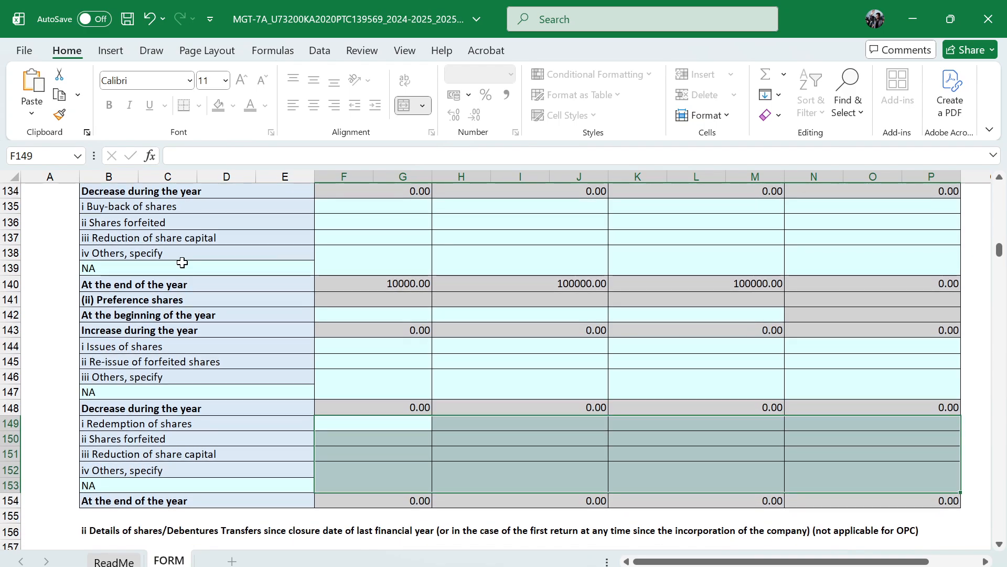
{"action": "left_click", "coordinate": [182, 262]}
{"action": "key", "text": "Delete"}
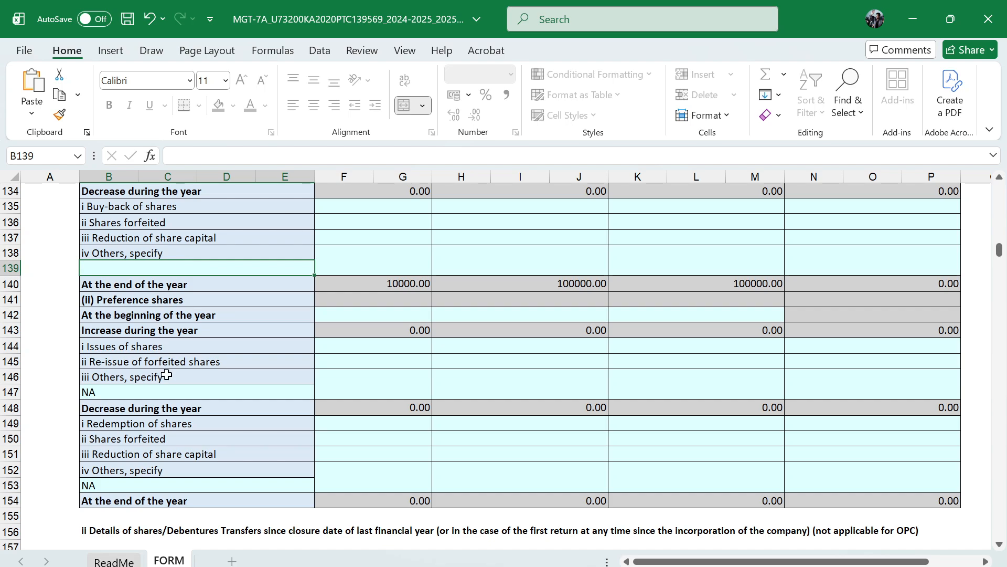
{"action": "left_click", "coordinate": [172, 393]}
{"action": "key", "text": "Delete"}
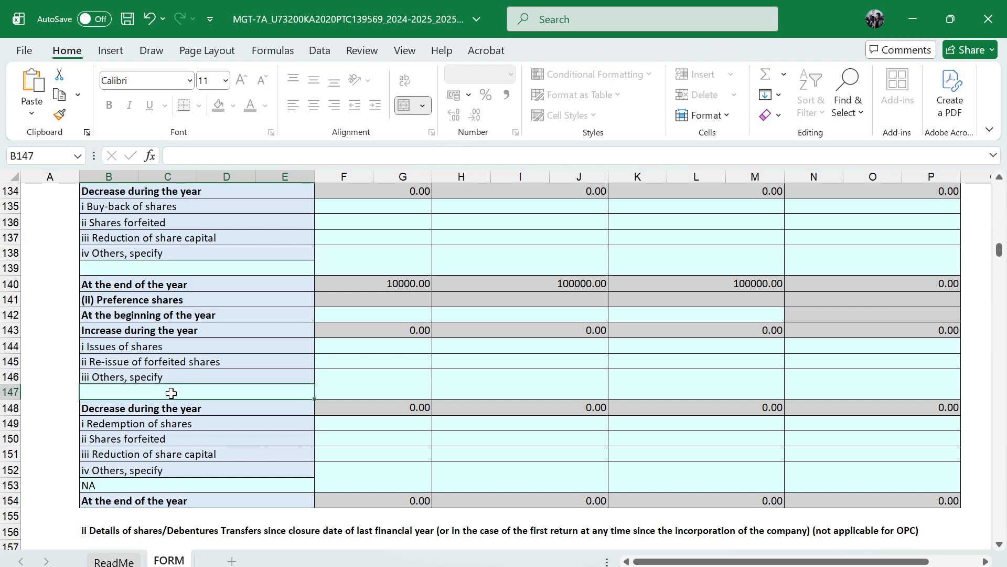
{"action": "left_click", "coordinate": [154, 487]}
{"action": "key", "text": "Delete"}
Check the form's share capital section, then read through the remaining business validation errors in the error text file
{"action": "scroll", "coordinate": [344, 355], "scroll_direction": "up", "scroll_amount": 7}
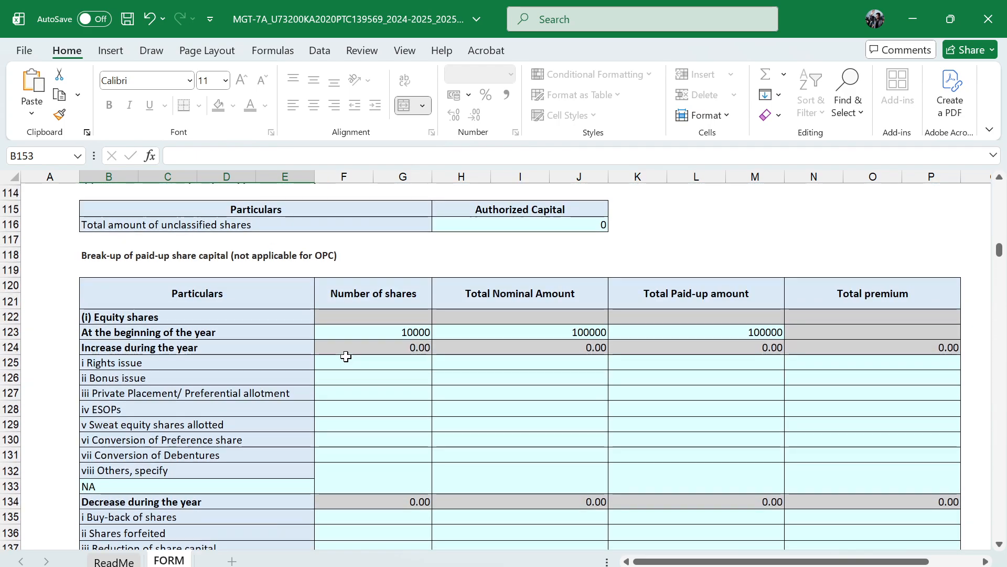
{"action": "scroll", "coordinate": [286, 306], "scroll_direction": "up", "scroll_amount": 12}
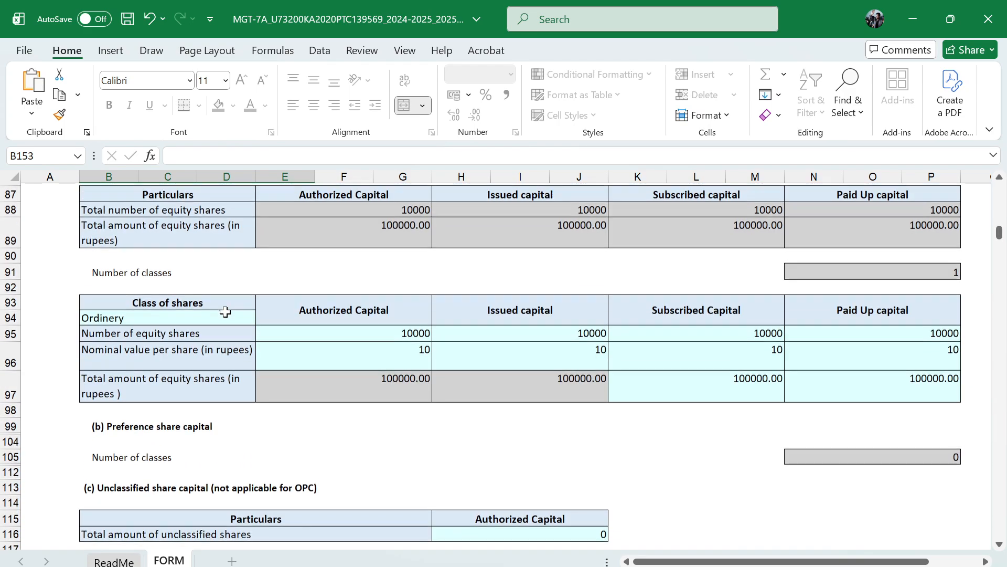
{"action": "key", "text": "alt+Tab"}
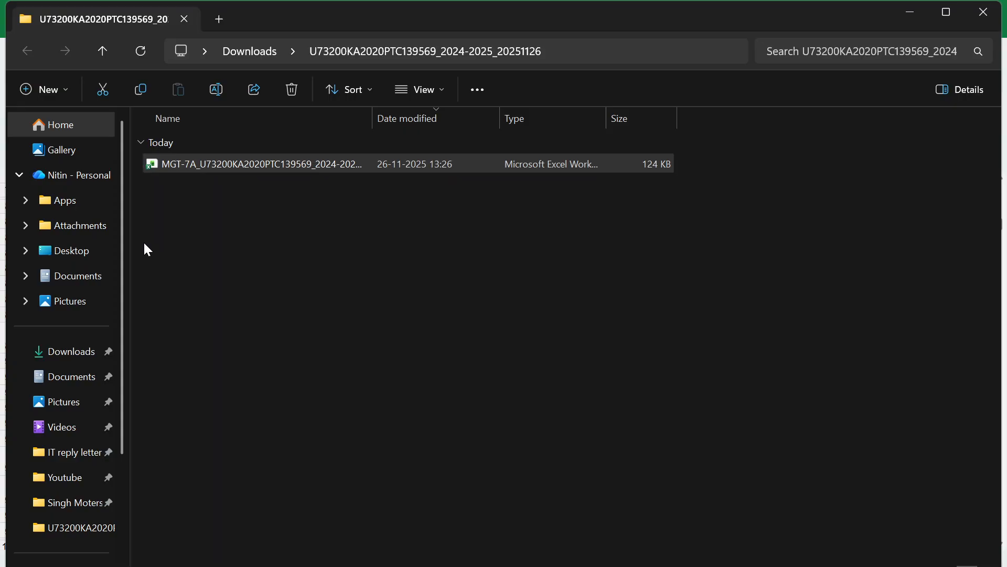
{"action": "key", "text": "alt+Tab"}
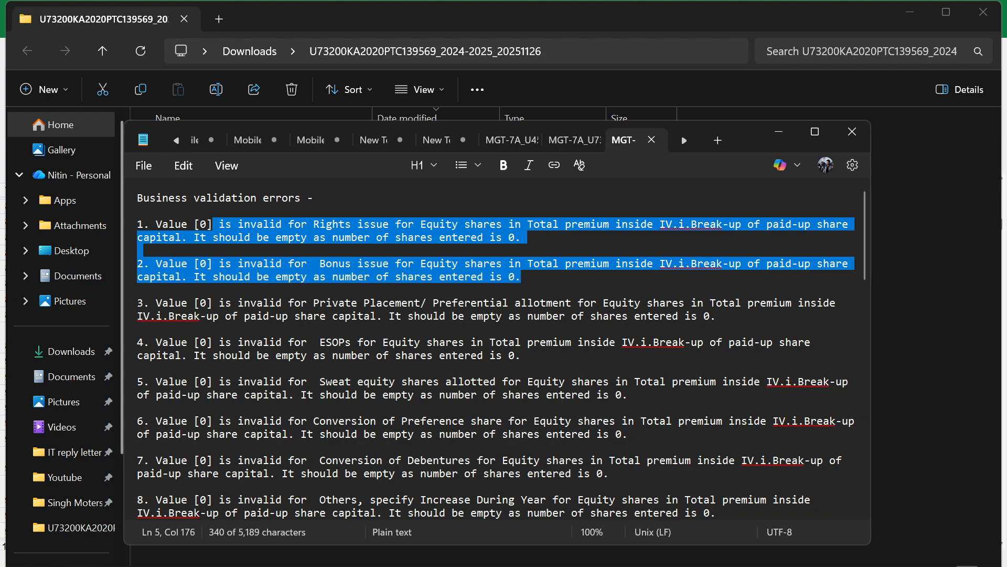
{"action": "scroll", "coordinate": [495, 349], "scroll_direction": "down", "scroll_amount": 4}
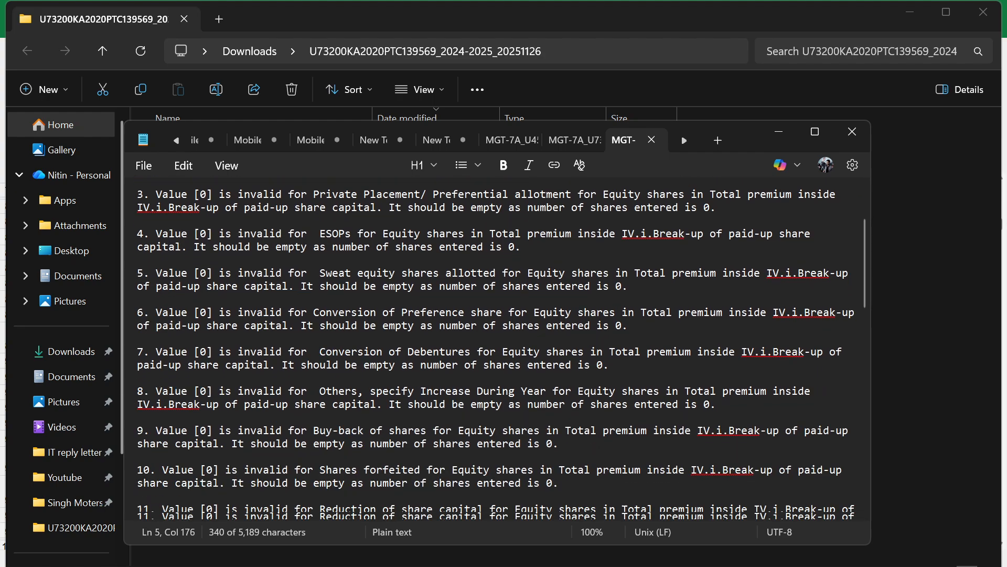
{"action": "scroll", "coordinate": [496, 349], "scroll_direction": "down", "scroll_amount": 2}
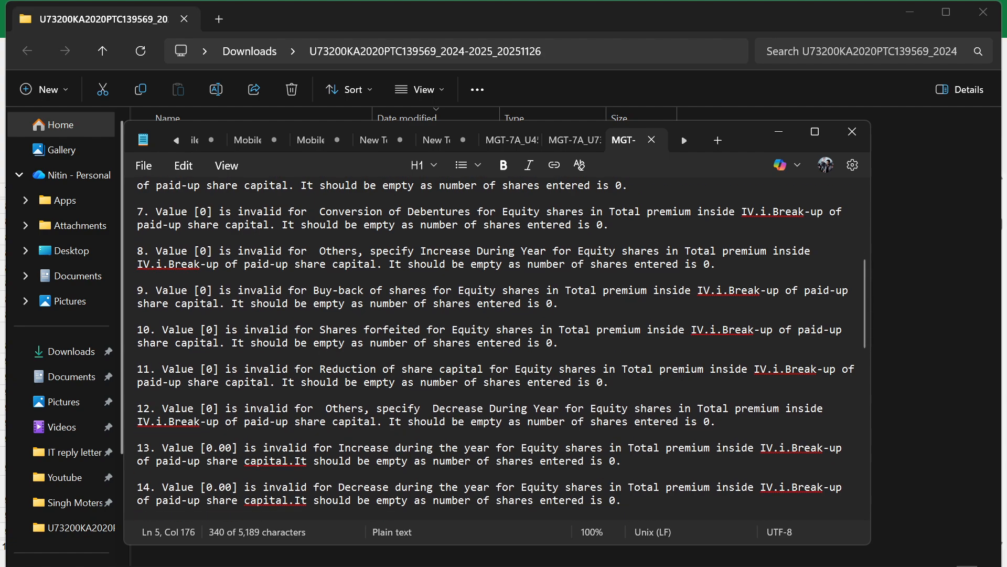
{"action": "scroll", "coordinate": [496, 349], "scroll_direction": "down", "scroll_amount": 3}
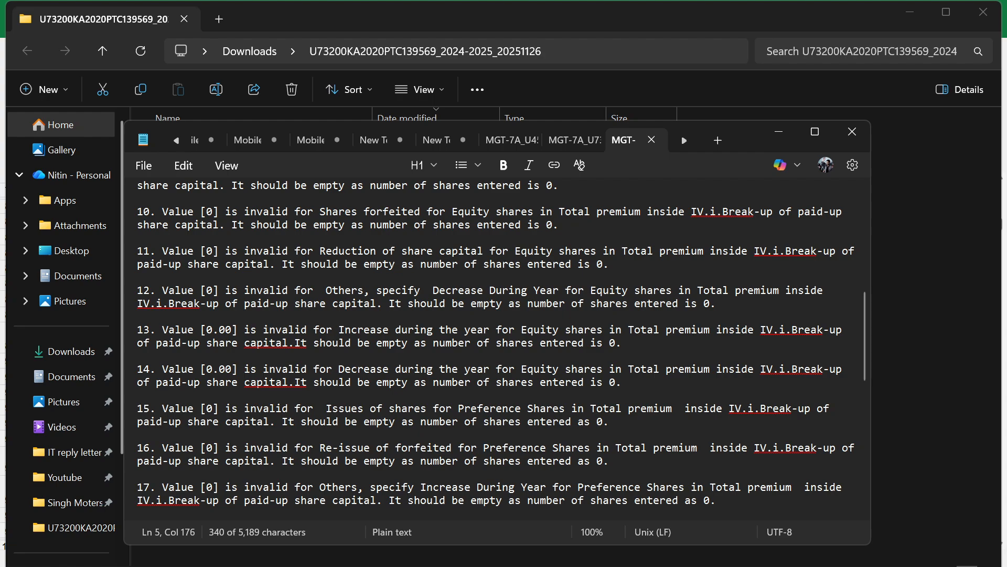
{"action": "scroll", "coordinate": [495, 349], "scroll_direction": "down", "scroll_amount": 2}
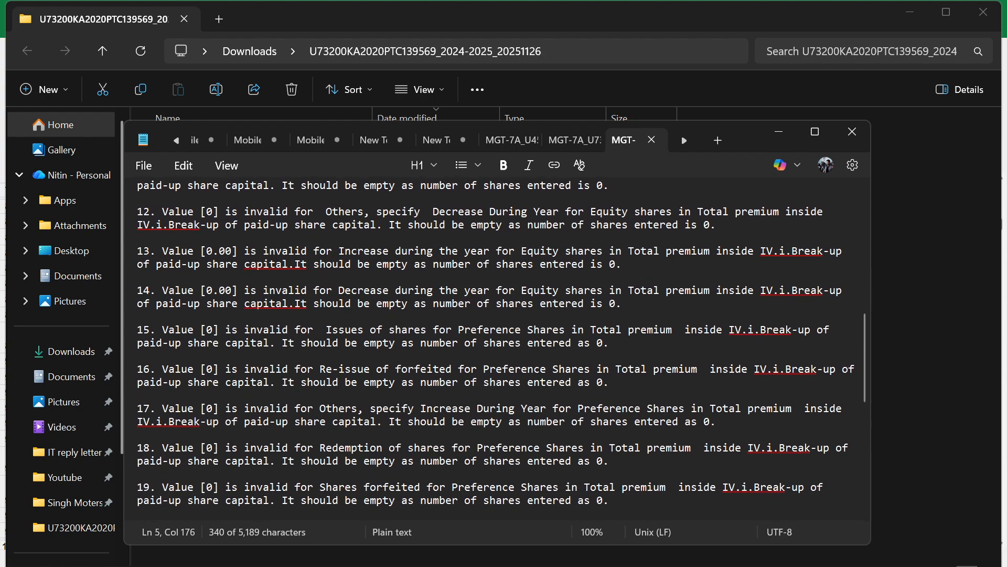
{"action": "scroll", "coordinate": [496, 348], "scroll_direction": "down", "scroll_amount": 4}
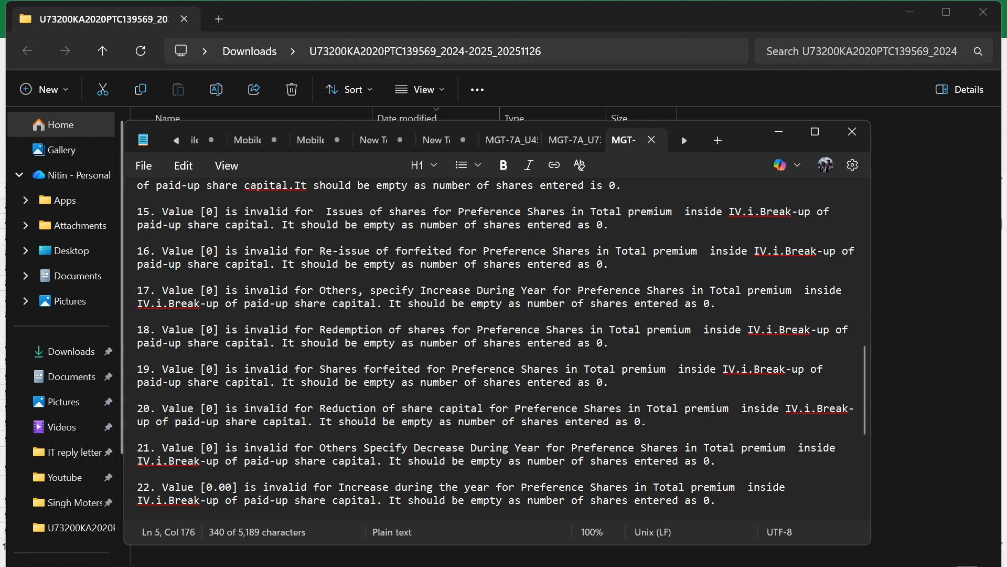
{"action": "scroll", "coordinate": [496, 349], "scroll_direction": "down", "scroll_amount": 4}
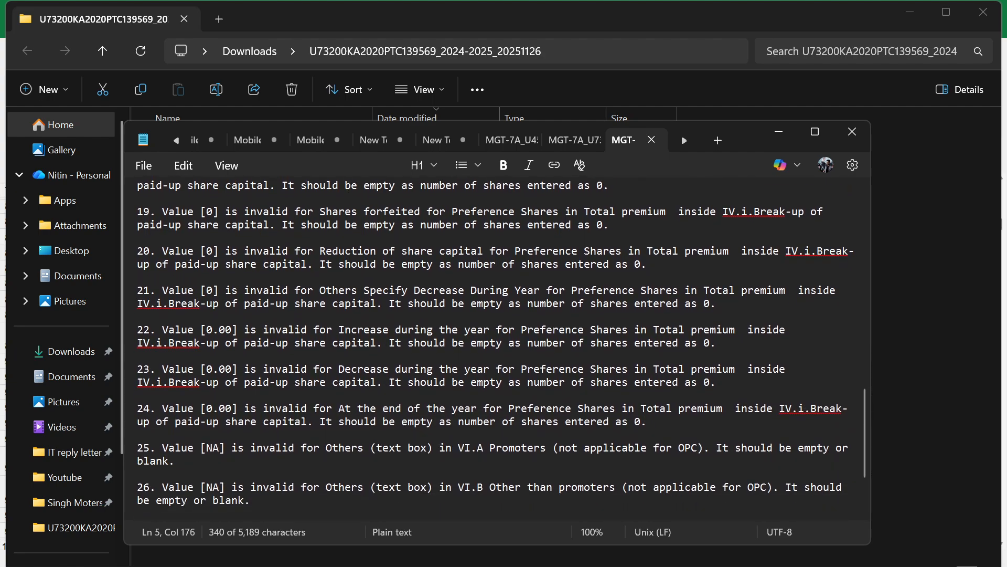
{"action": "scroll", "coordinate": [496, 349], "scroll_direction": "down", "scroll_amount": 2}
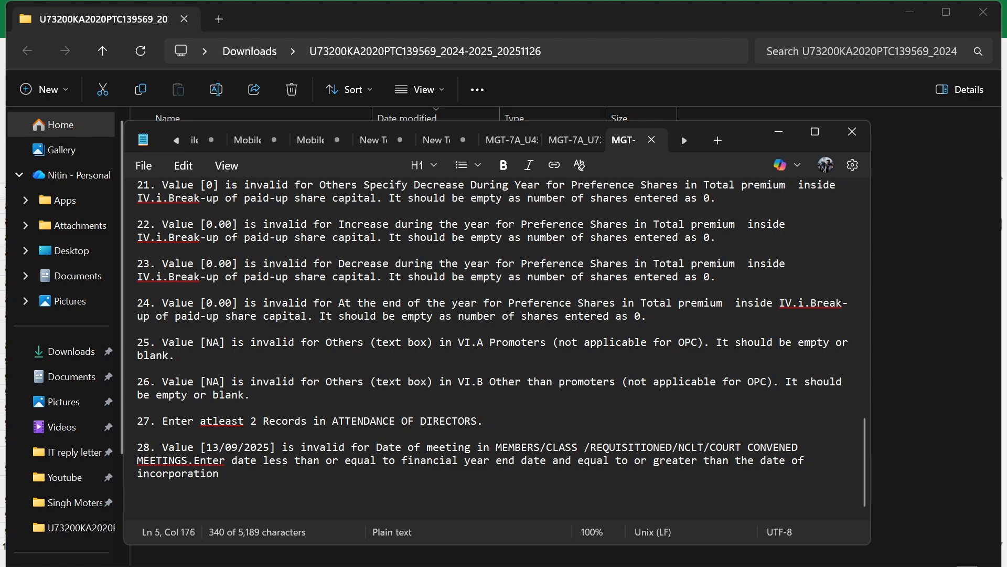
{"action": "left_click", "coordinate": [852, 131]}
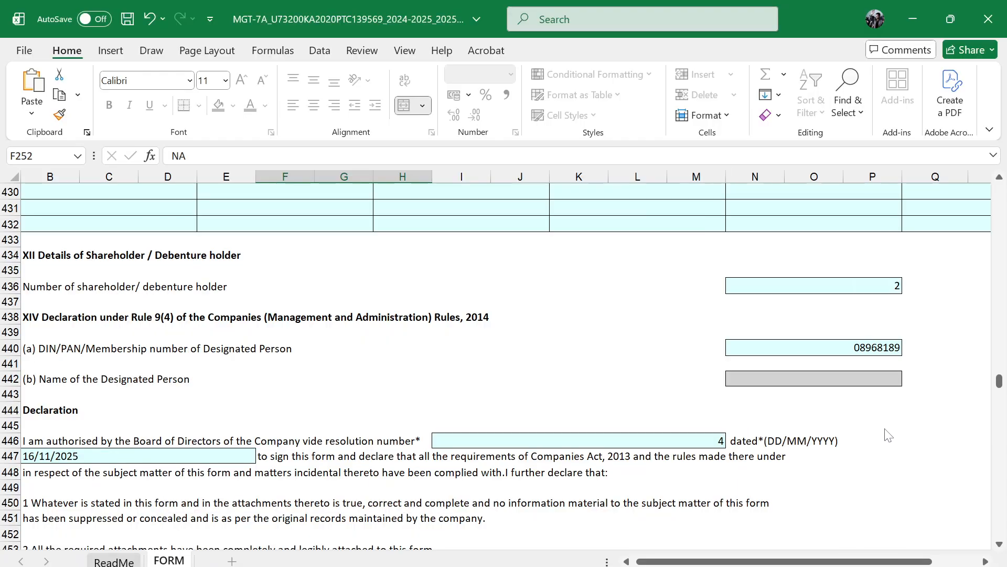
Save and close the MGT-7A workbook, and upload it as the filled Excel form on the MCA portal
{"action": "key", "text": "ctrl+s"}
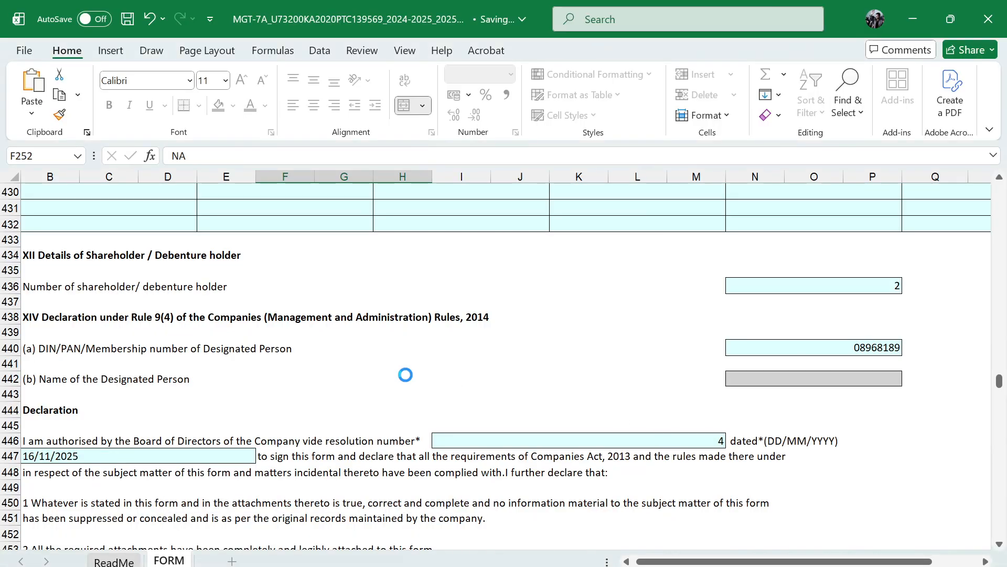
{"action": "left_click", "coordinate": [988, 19]}
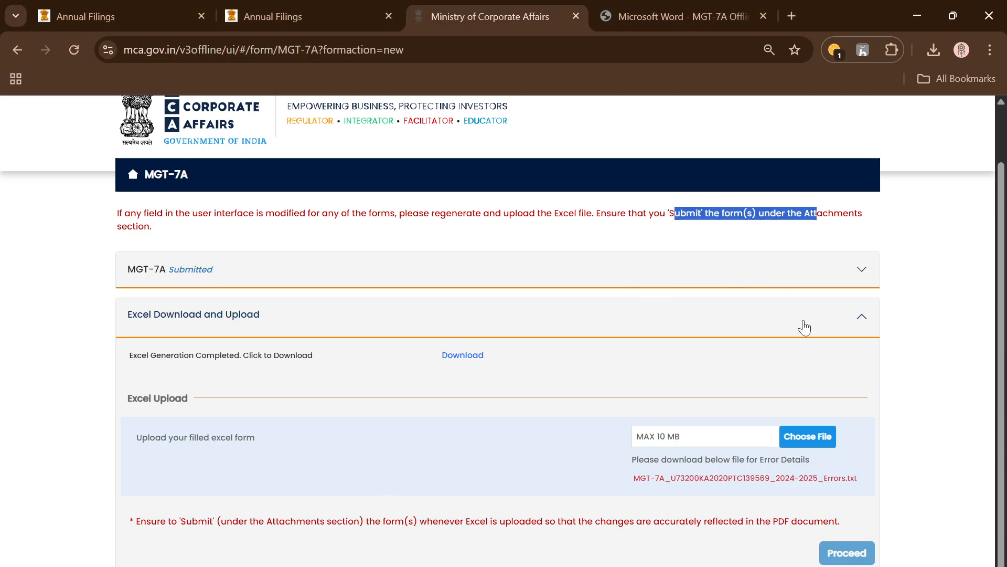
{"action": "left_click", "coordinate": [807, 436]}
{"action": "left_click", "coordinate": [237, 145]}
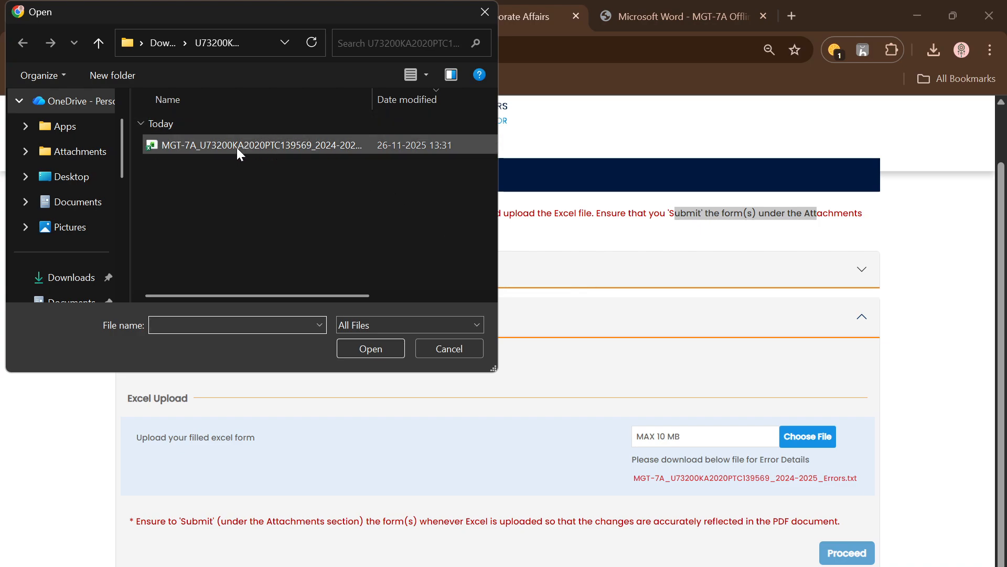
{"action": "left_click", "coordinate": [356, 347]}
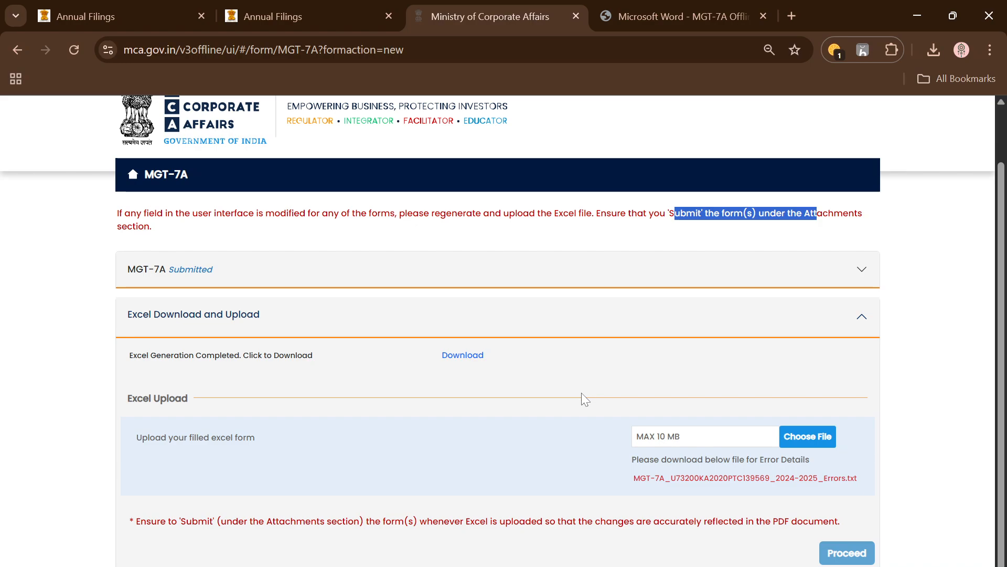
Download the new MGT-7A error details file from the portal and read its business validation errors
{"action": "left_click", "coordinate": [758, 478]}
{"action": "left_click", "coordinate": [811, 100]}
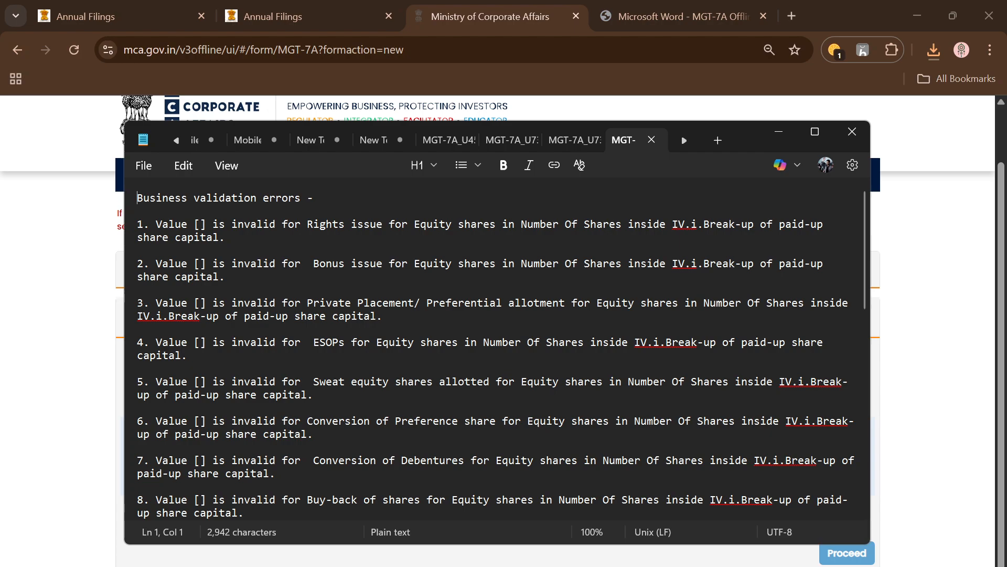
{"action": "scroll", "coordinate": [502, 351], "scroll_direction": "down", "scroll_amount": 4}
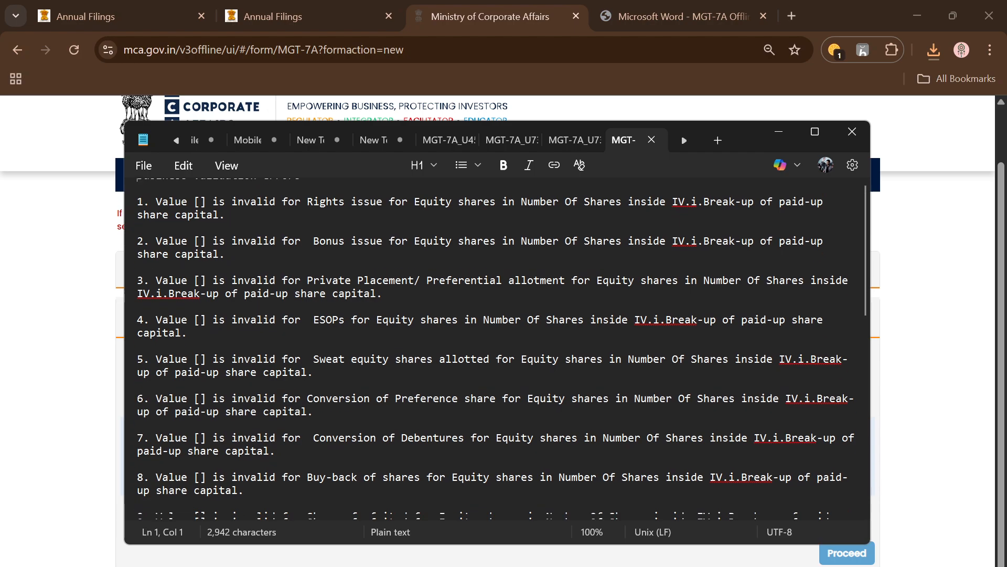
{"action": "scroll", "coordinate": [490, 349], "scroll_direction": "down", "scroll_amount": 1}
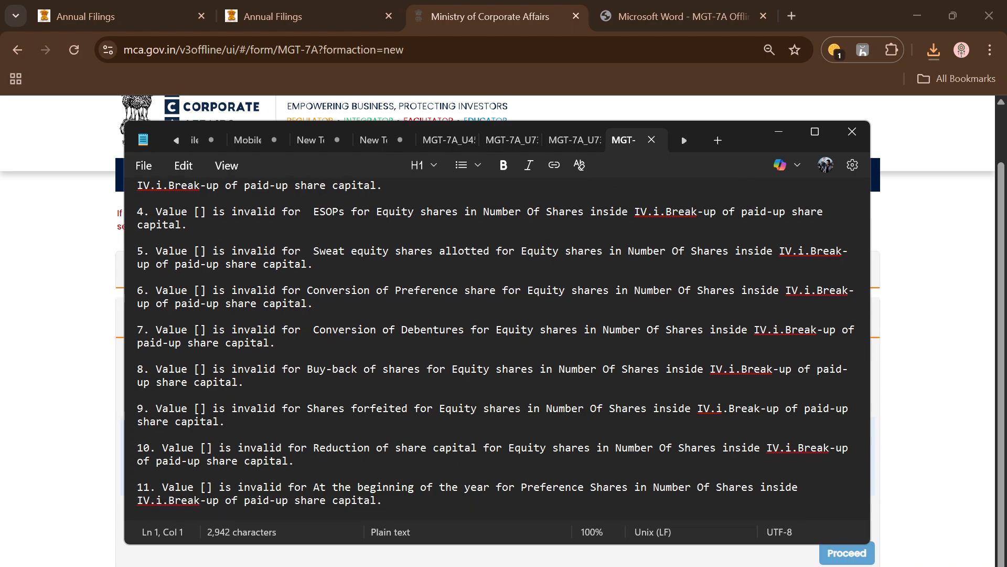
{"action": "scroll", "coordinate": [502, 349], "scroll_direction": "down", "scroll_amount": 3}
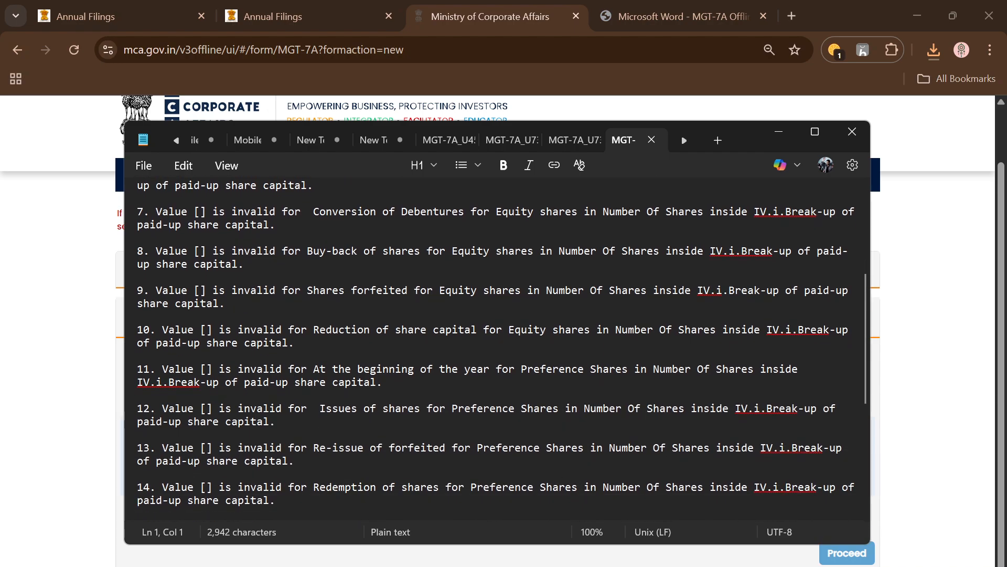
{"action": "scroll", "coordinate": [495, 347], "scroll_direction": "down", "scroll_amount": 3}
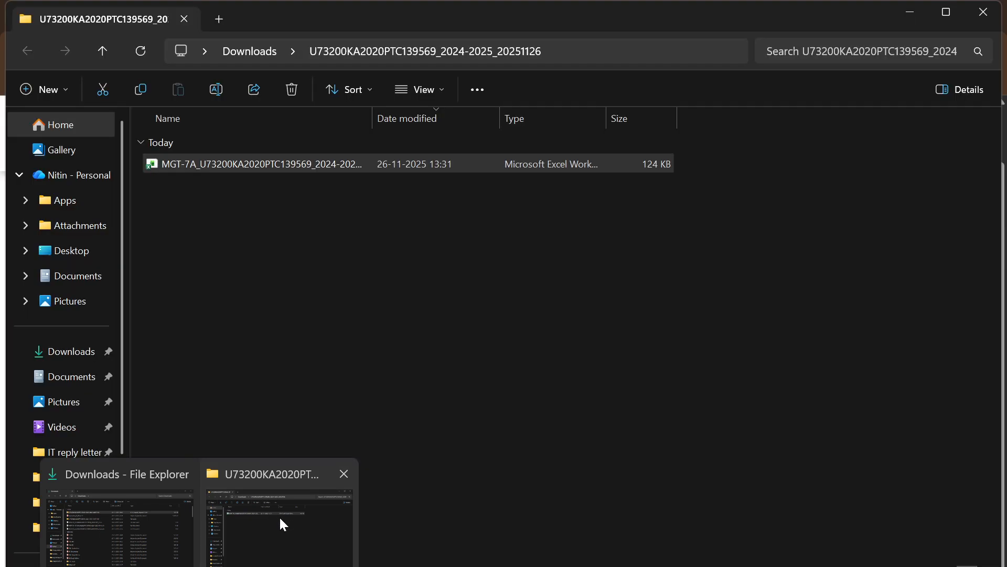
Reopen the MGT-7A workbook from its Downloads subfolder and go back to the share holding pattern section of the form
{"action": "left_click", "coordinate": [279, 515]}
{"action": "double_click", "coordinate": [252, 165]}
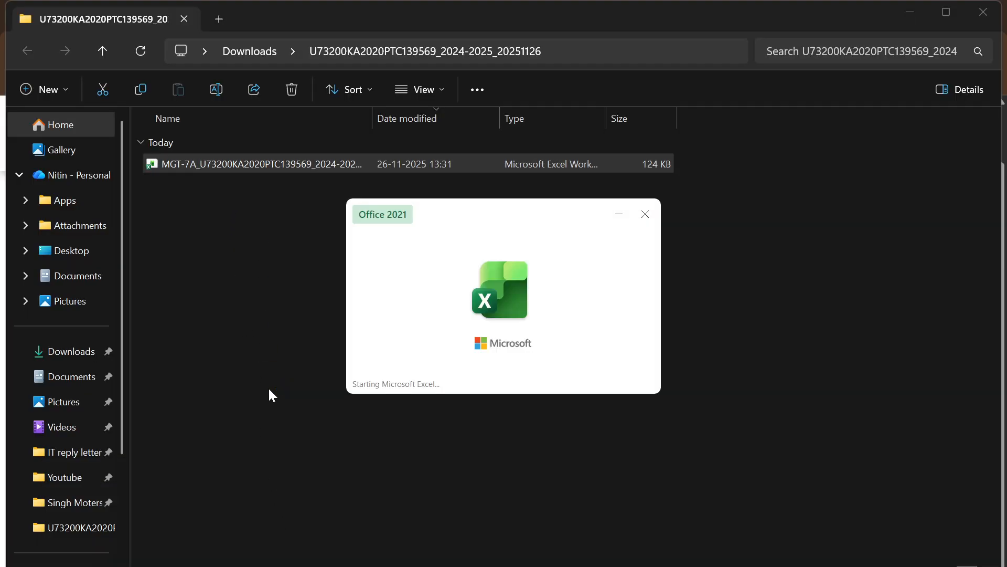
{"action": "scroll", "coordinate": [381, 403], "scroll_direction": "up", "scroll_amount": 10}
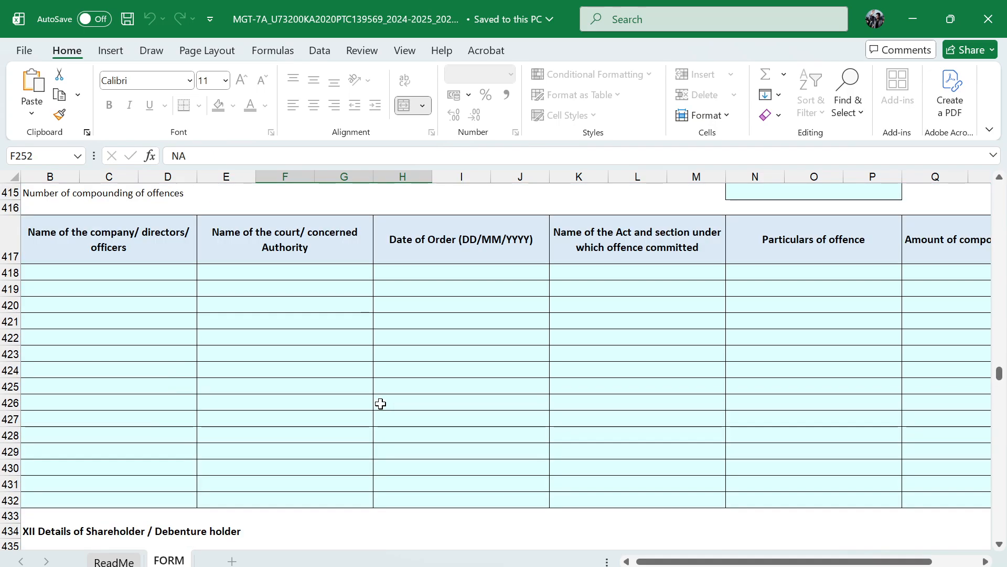
{"action": "scroll", "coordinate": [381, 403], "scroll_direction": "left", "scroll_amount": 2}
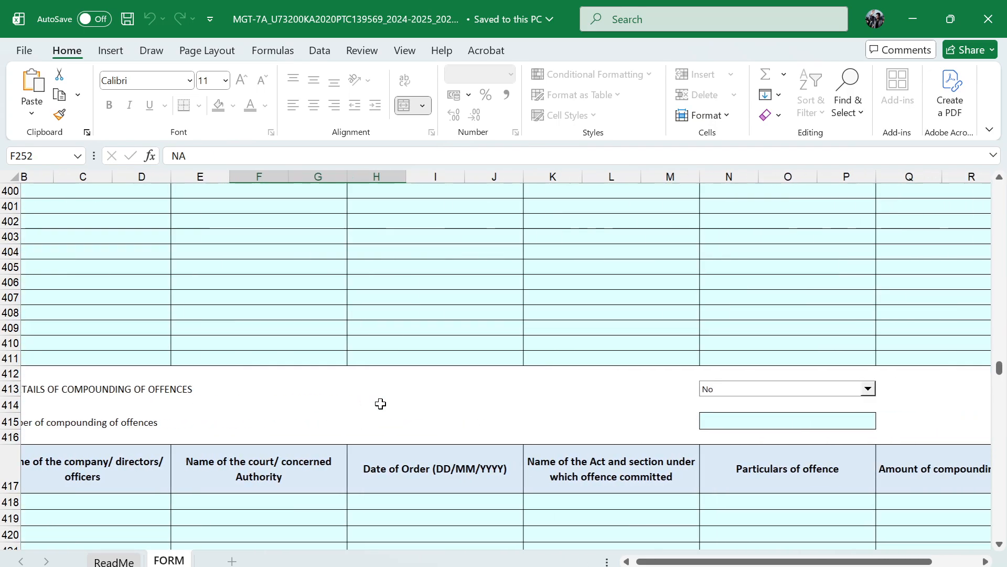
{"action": "scroll", "coordinate": [381, 404], "scroll_direction": "up", "scroll_amount": 20}
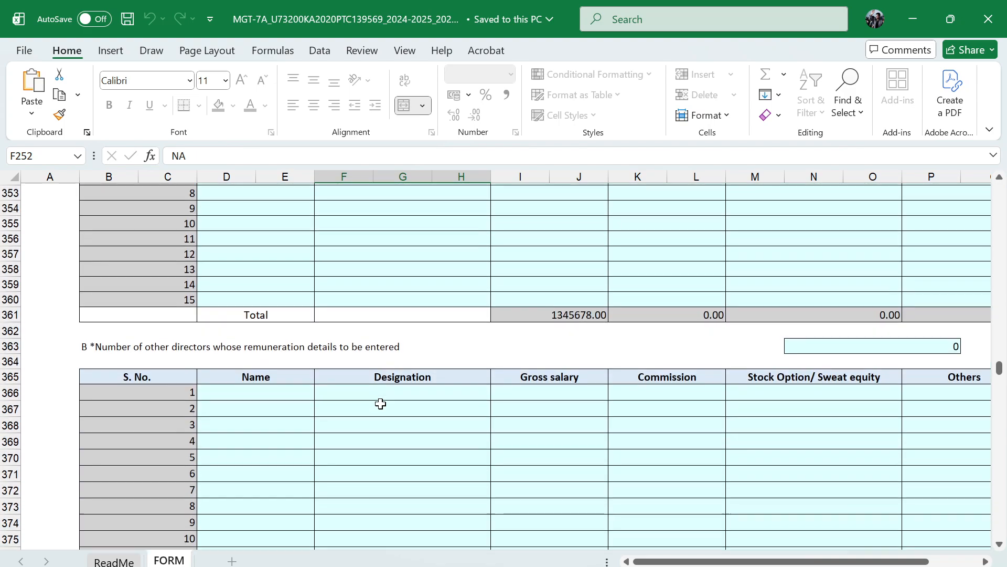
{"action": "scroll", "coordinate": [381, 404], "scroll_direction": "up", "scroll_amount": 17}
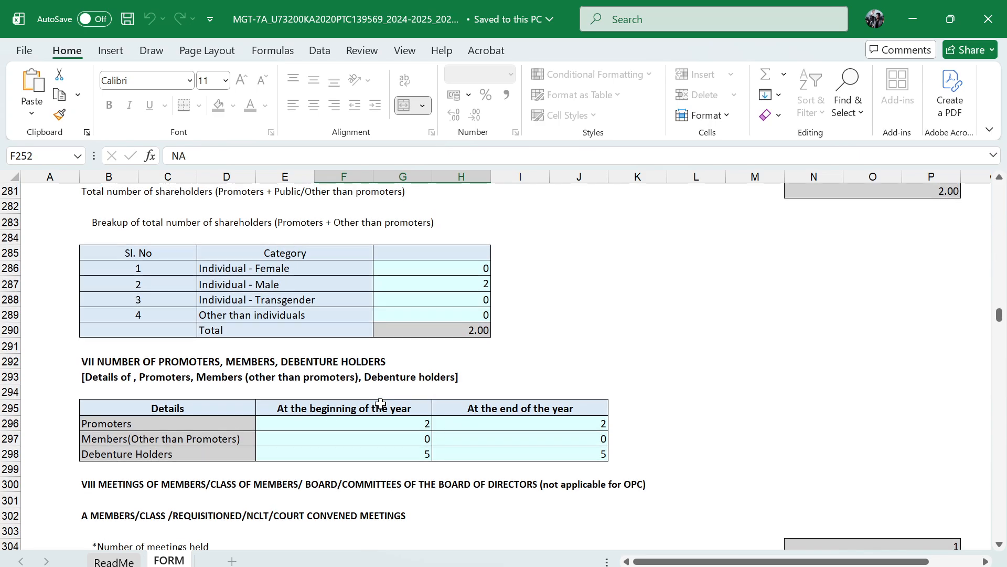
{"action": "scroll", "coordinate": [366, 429], "scroll_direction": "up", "scroll_amount": 11}
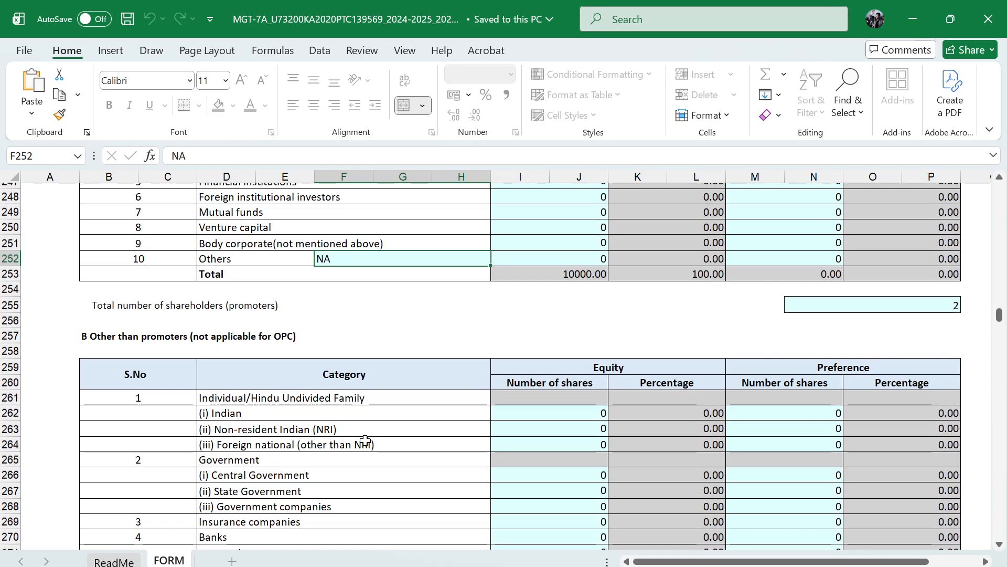
{"action": "scroll", "coordinate": [366, 440], "scroll_direction": "down", "scroll_amount": 2}
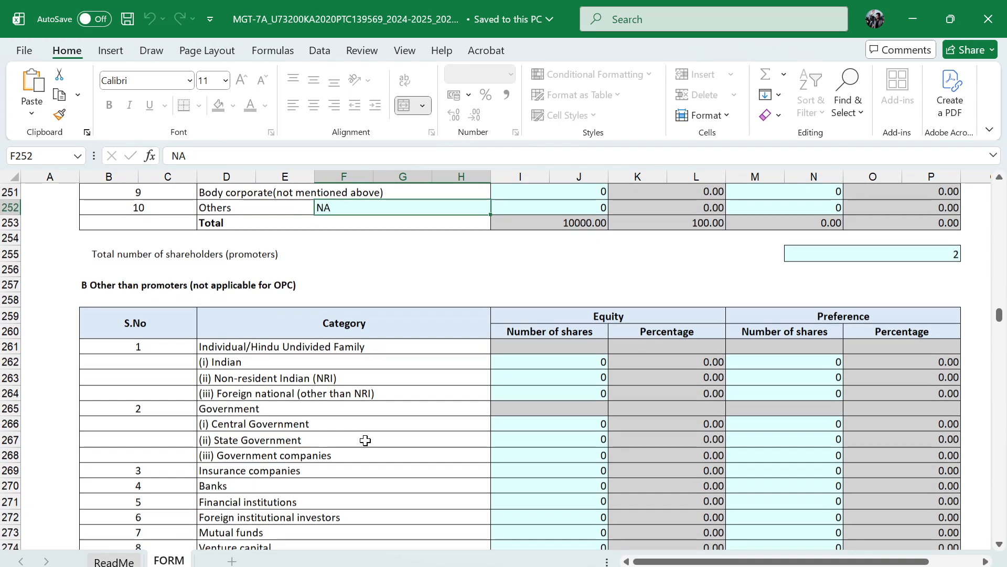
{"action": "scroll", "coordinate": [365, 440], "scroll_direction": "up", "scroll_amount": 9}
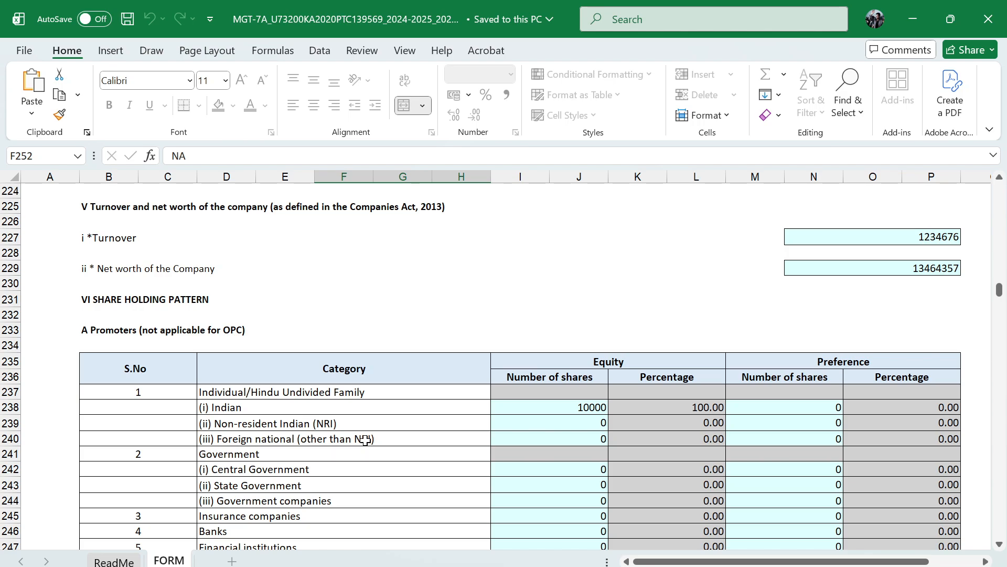
Examine the equity and preference share rows in the break-up of paid-up share capital and the share class tables above it
{"action": "scroll", "coordinate": [365, 440], "scroll_direction": "up", "scroll_amount": 11}
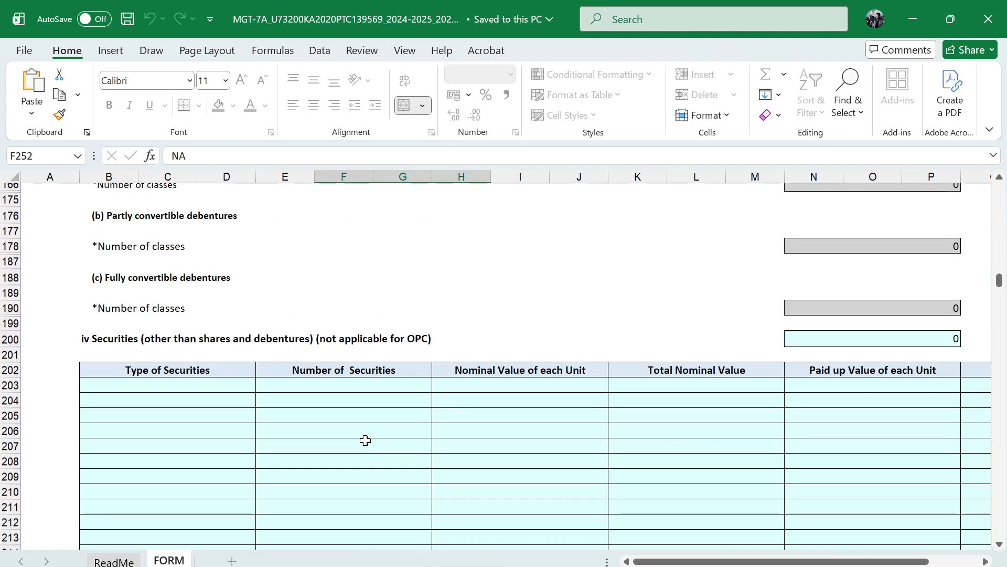
{"action": "scroll", "coordinate": [366, 440], "scroll_direction": "right", "scroll_amount": 3}
{"action": "scroll", "coordinate": [366, 440], "scroll_direction": "left", "scroll_amount": 1}
{"action": "scroll", "coordinate": [365, 440], "scroll_direction": "up", "scroll_amount": 5}
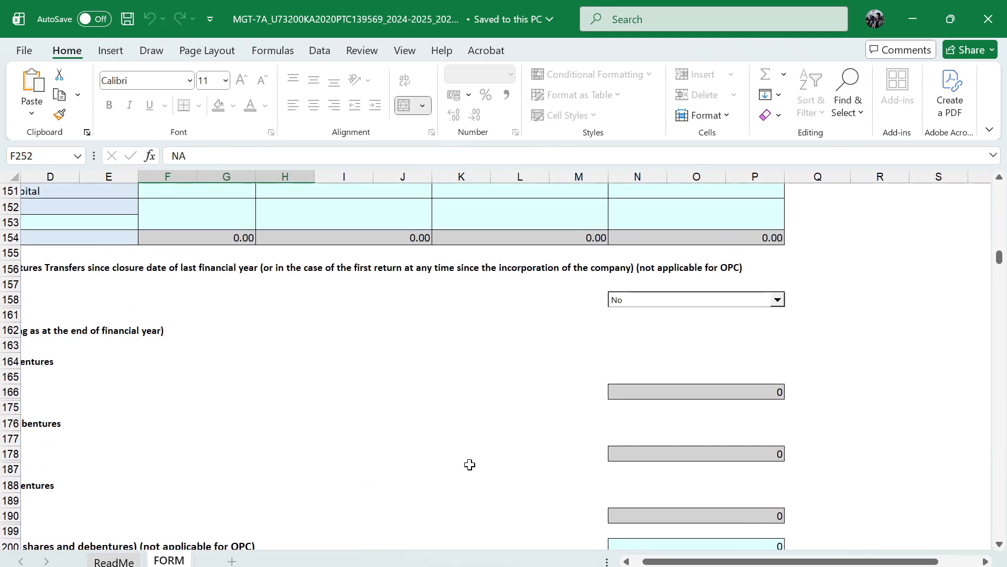
{"action": "scroll", "coordinate": [470, 464], "scroll_direction": "left", "scroll_amount": 2}
{"action": "scroll", "coordinate": [470, 464], "scroll_direction": "down", "scroll_amount": 2}
{"action": "scroll", "coordinate": [469, 459], "scroll_direction": "up", "scroll_amount": 7}
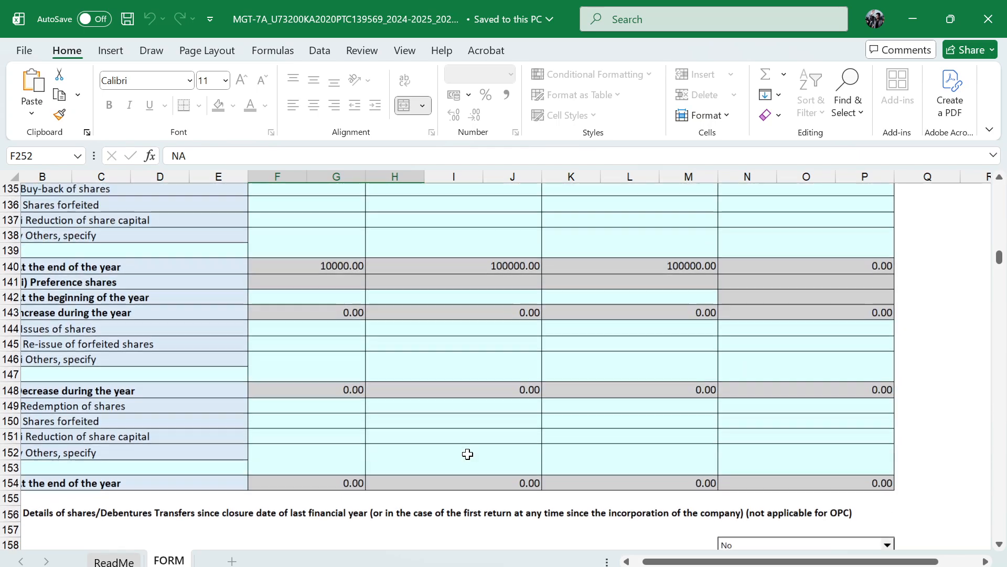
{"action": "scroll", "coordinate": [467, 453], "scroll_direction": "up", "scroll_amount": 7}
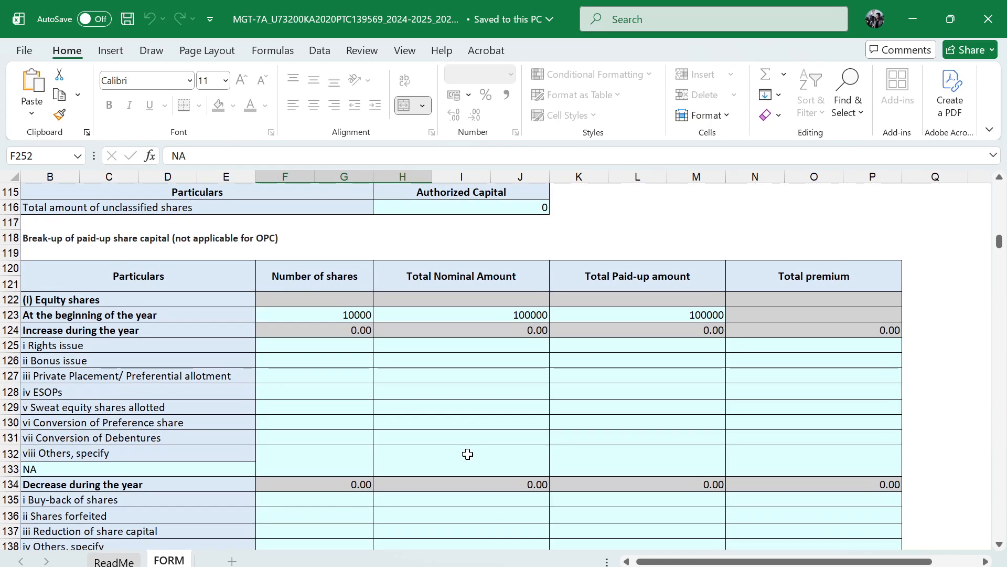
{"action": "scroll", "coordinate": [468, 454], "scroll_direction": "left", "scroll_amount": 1}
{"action": "scroll", "coordinate": [467, 454], "scroll_direction": "down", "scroll_amount": 5}
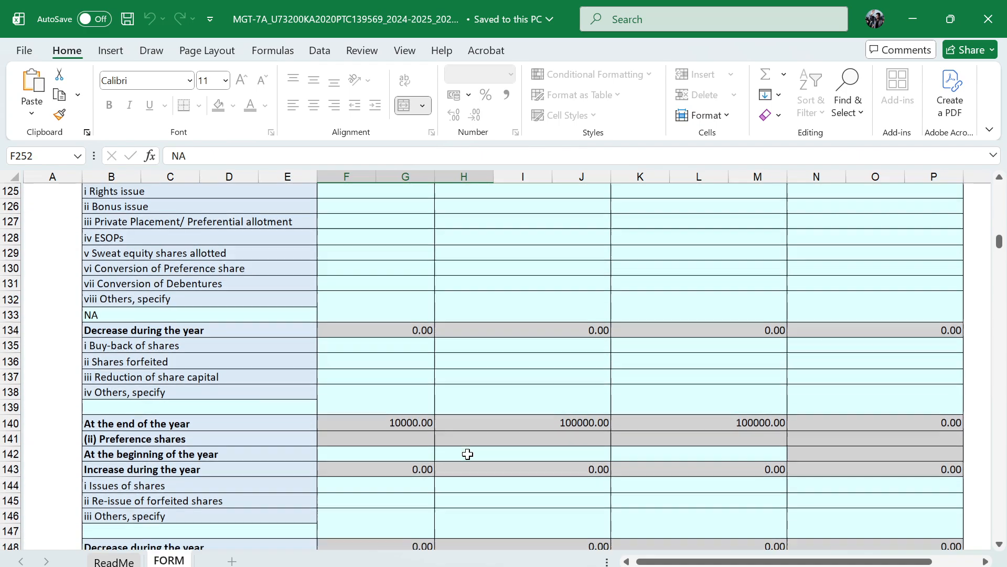
{"action": "scroll", "coordinate": [467, 454], "scroll_direction": "down", "scroll_amount": 5}
{"action": "scroll", "coordinate": [468, 454], "scroll_direction": "up", "scroll_amount": 15}
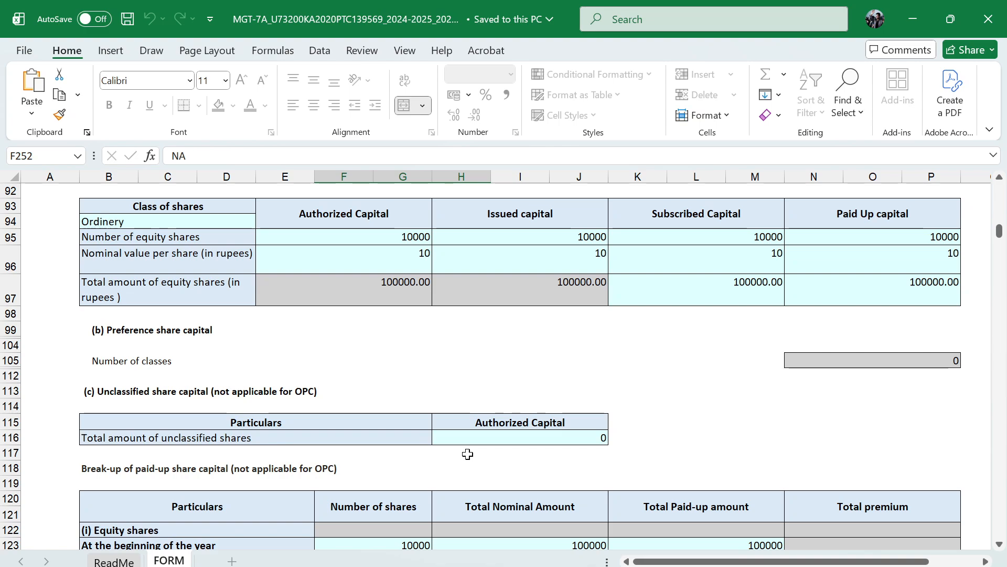
{"action": "left_click", "coordinate": [372, 565]}
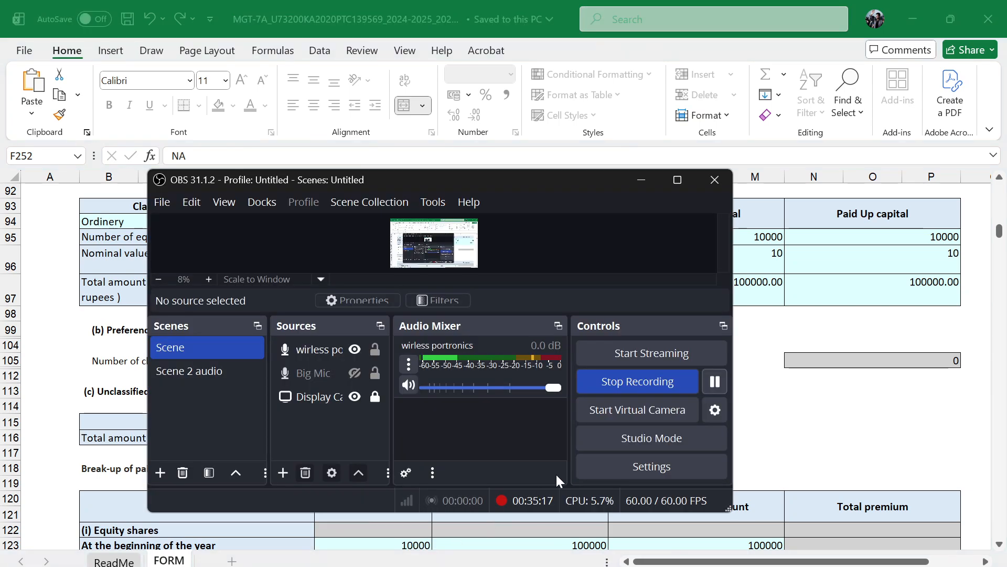
{"action": "left_click", "coordinate": [716, 382]}
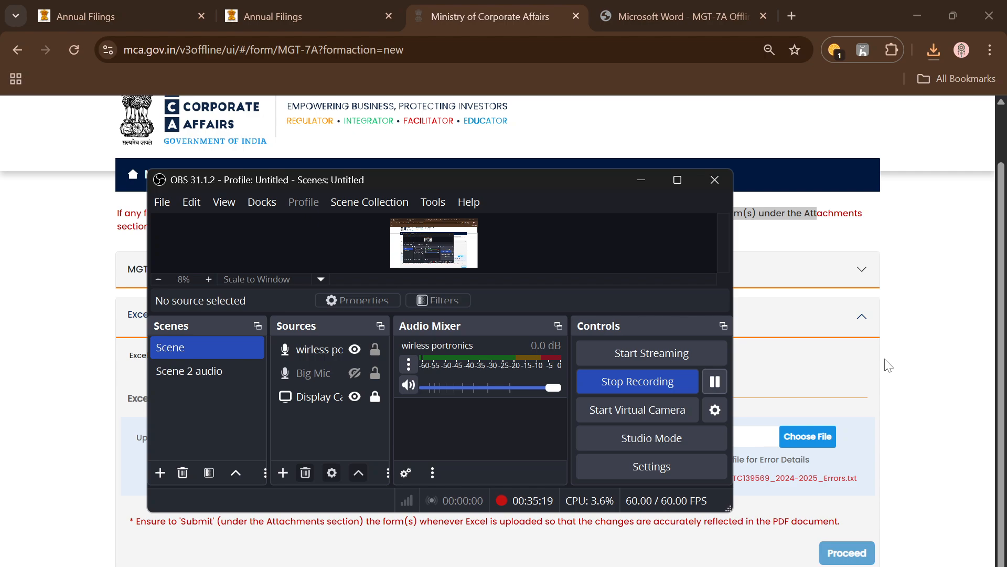
{"action": "left_click", "coordinate": [863, 376]}
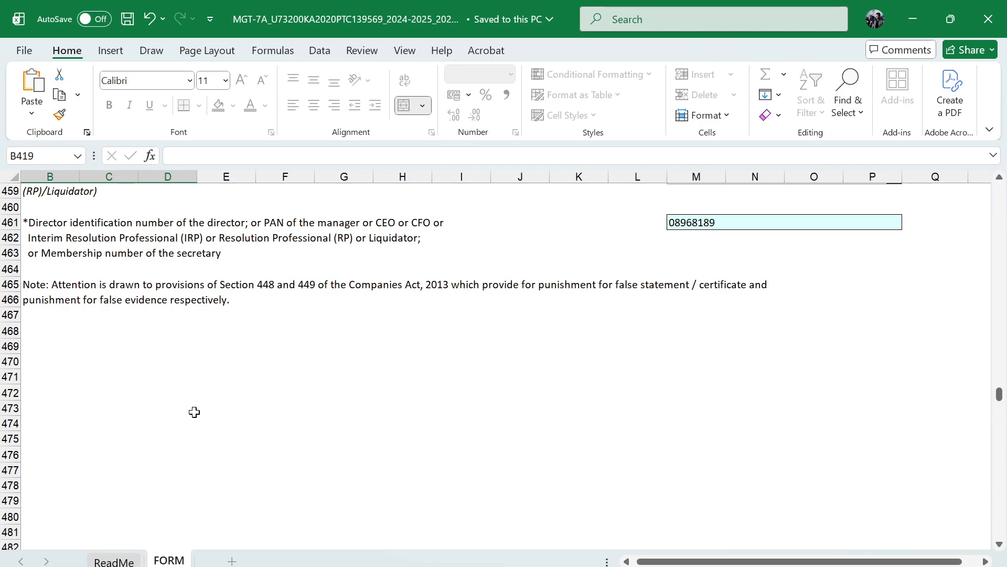
Switch to the MGT-7A error details file in Notepad and read its business validation errors through to the end
{"action": "scroll", "coordinate": [195, 411], "scroll_direction": "up", "scroll_amount": 20}
{"action": "scroll", "coordinate": [194, 412], "scroll_direction": "up", "scroll_amount": 2}
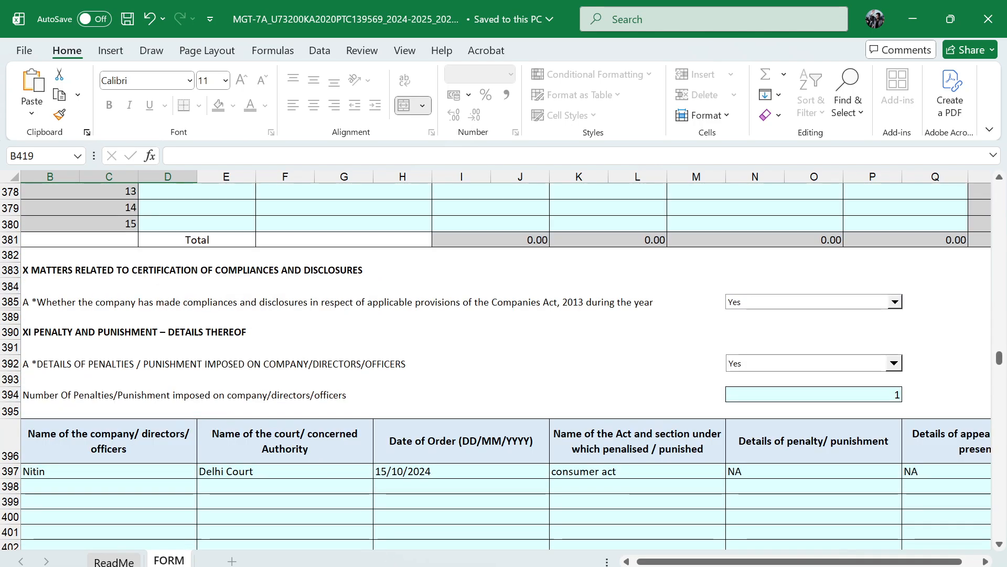
{"action": "key", "text": "alt+Tab"}
{"action": "scroll", "coordinate": [497, 348], "scroll_direction": "down", "scroll_amount": 12}
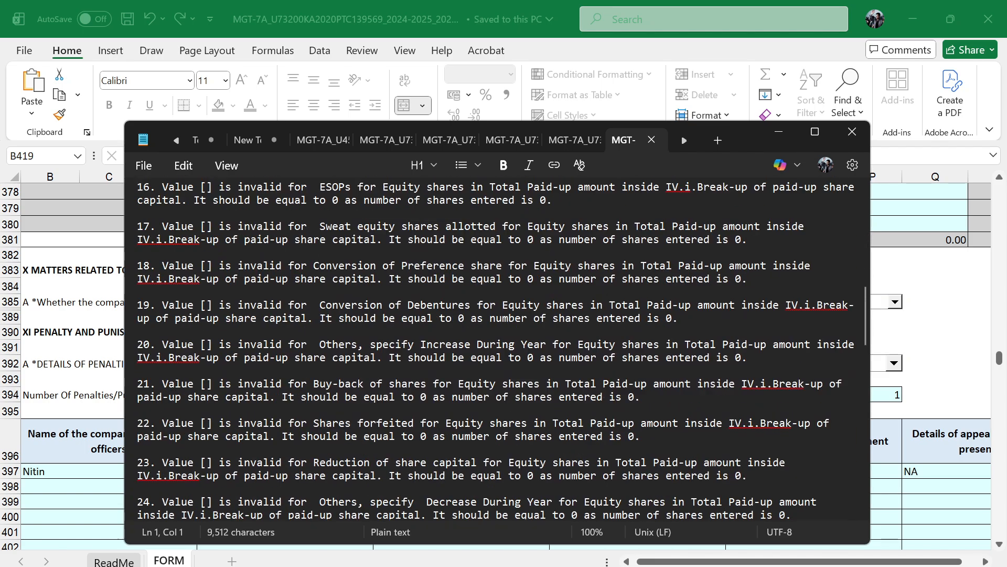
{"action": "scroll", "coordinate": [498, 349], "scroll_direction": "down", "scroll_amount": 14}
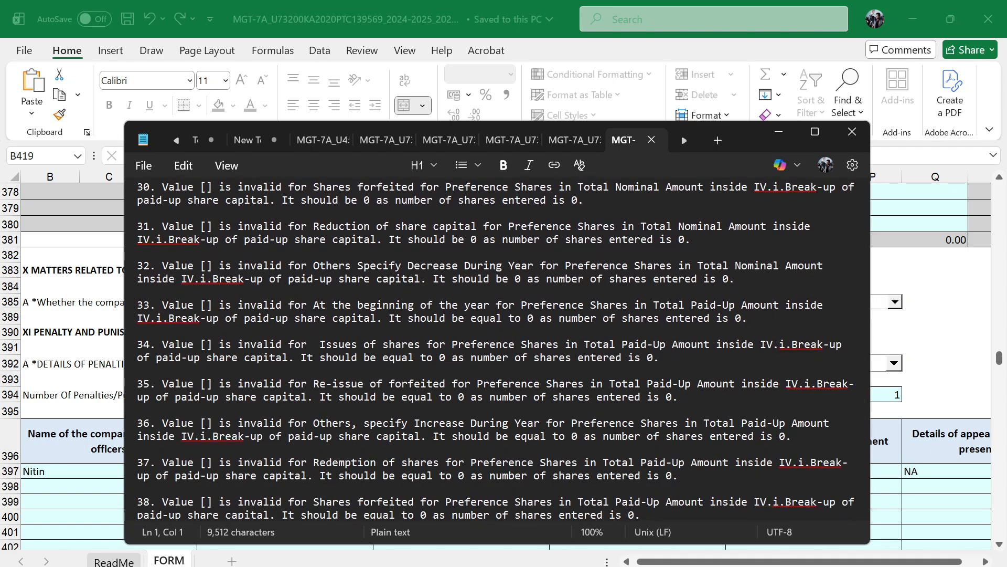
{"action": "scroll", "coordinate": [498, 349], "scroll_direction": "down", "scroll_amount": 9}
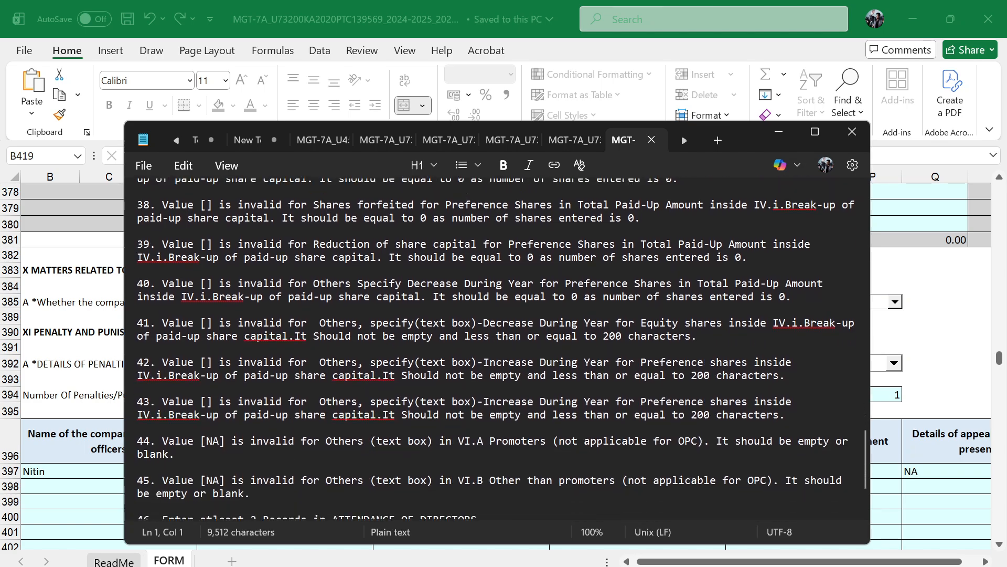
{"action": "scroll", "coordinate": [497, 348], "scroll_direction": "down", "scroll_amount": 4}
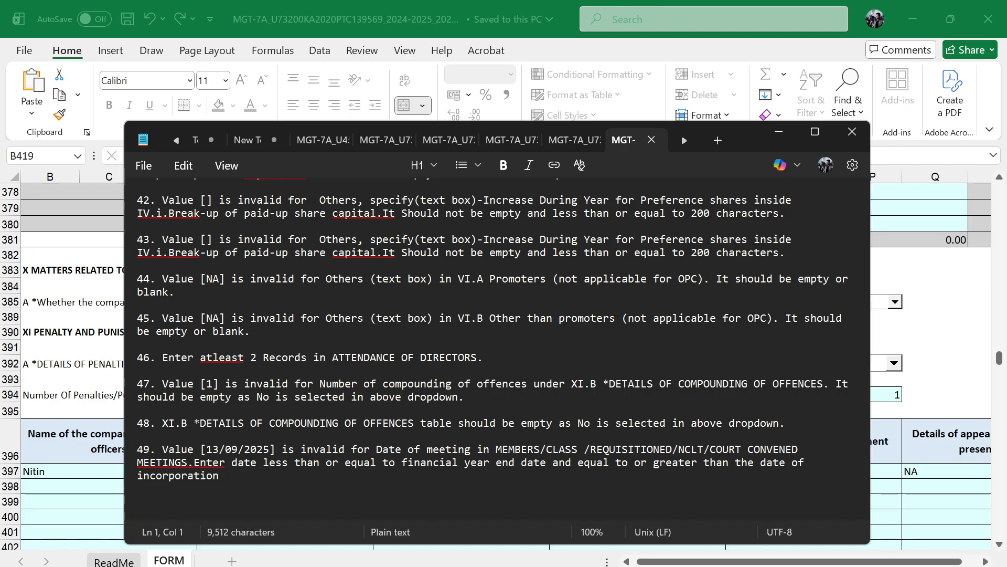
Go back to the start of the error list and examine the equity share errors for Total Nominal Amount and Total Paid-up amount
{"action": "scroll", "coordinate": [498, 346], "scroll_direction": "up", "scroll_amount": 8}
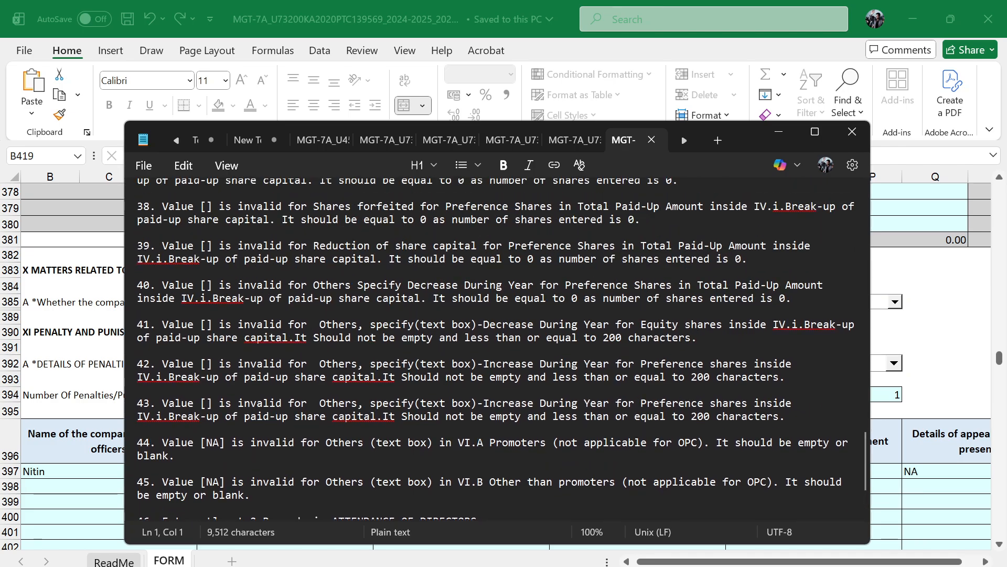
{"action": "scroll", "coordinate": [497, 346], "scroll_direction": "up", "scroll_amount": 15}
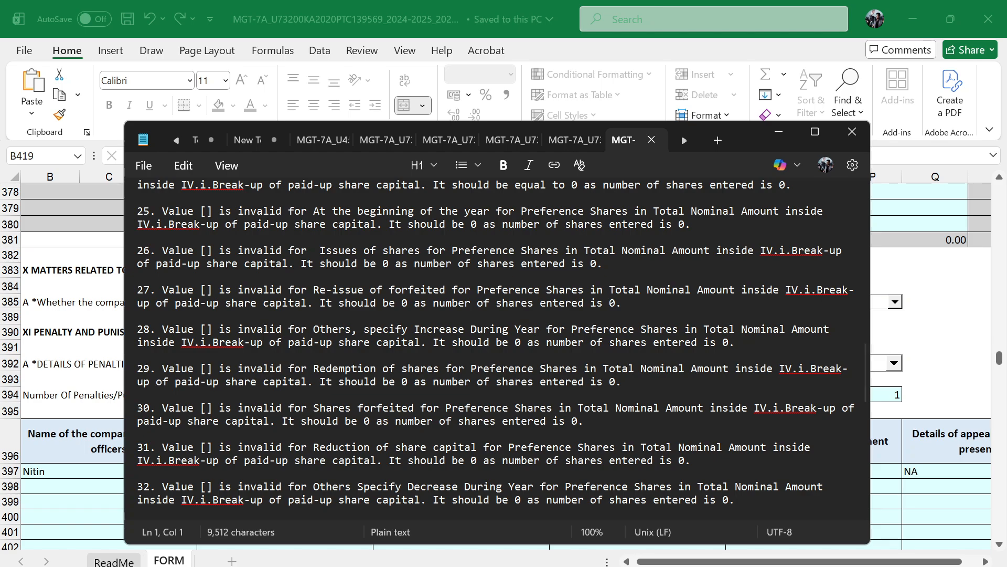
{"action": "scroll", "coordinate": [497, 346], "scroll_direction": "up", "scroll_amount": 8}
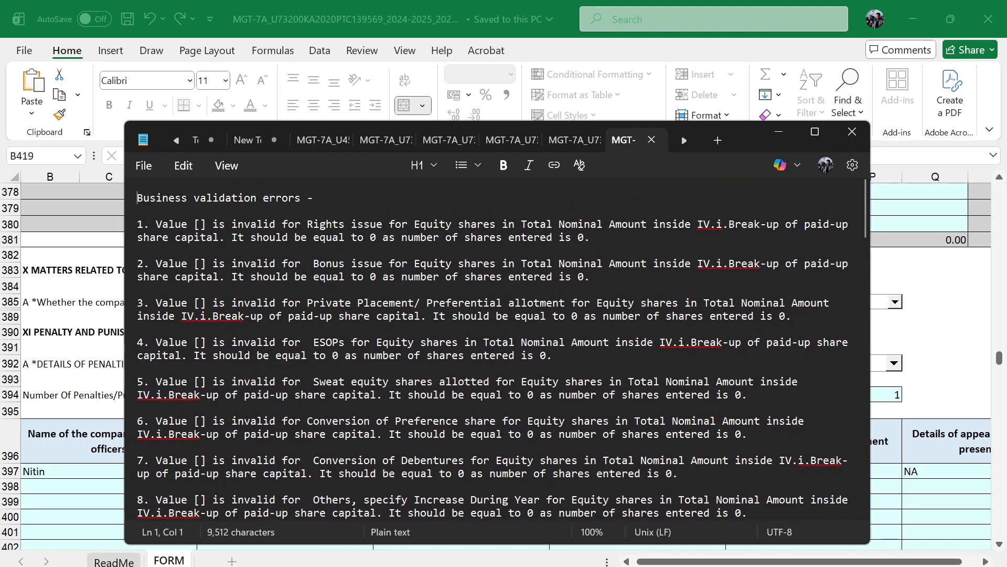
{"action": "left_click_drag", "start_coordinate": [237, 224], "coordinate": [521, 237]}
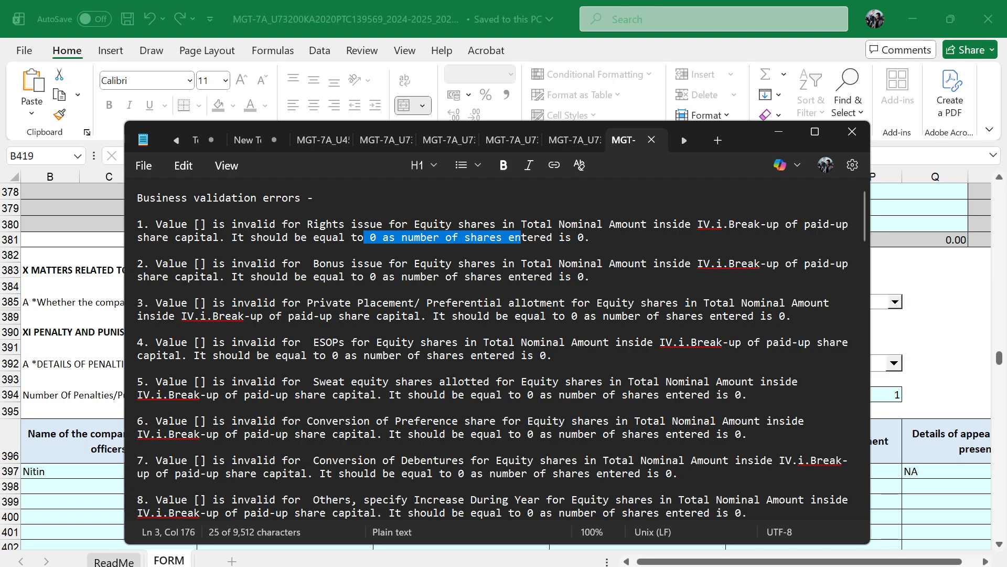
{"action": "left_click_drag", "start_coordinate": [521, 224], "coordinate": [640, 224]}
{"action": "left_click_drag", "start_coordinate": [521, 263], "coordinate": [597, 263]}
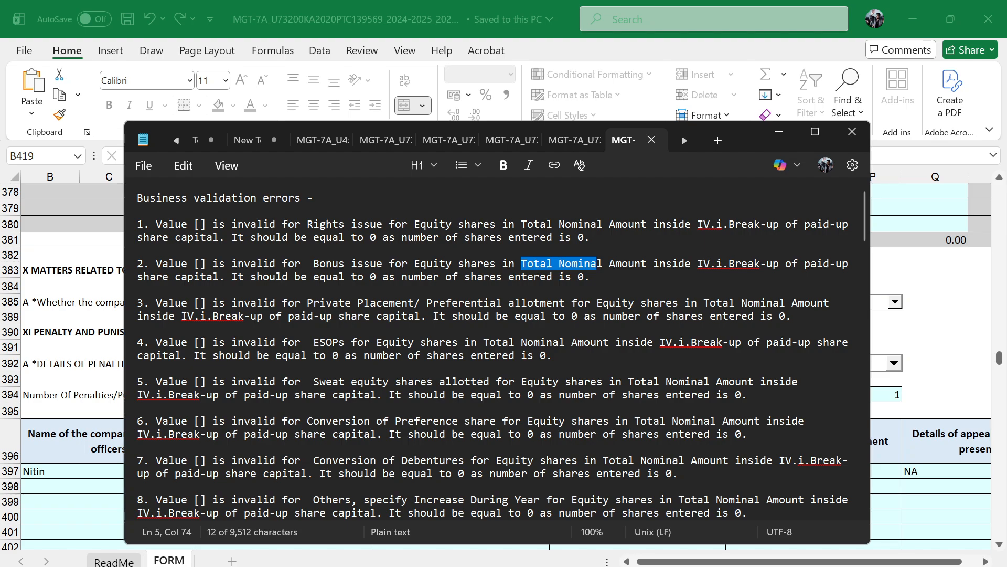
{"action": "scroll", "coordinate": [596, 263], "scroll_direction": "down", "scroll_amount": 9}
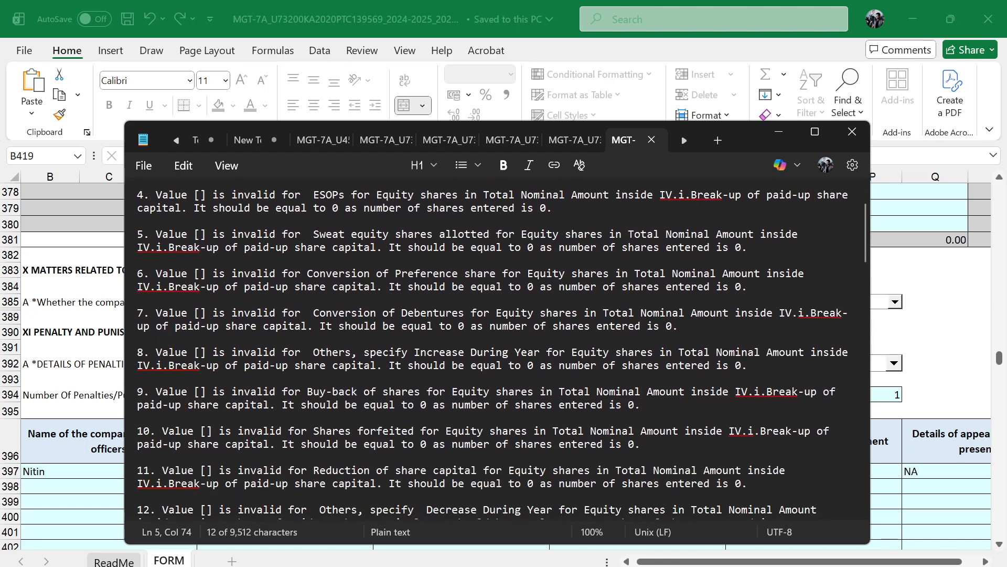
{"action": "scroll", "coordinate": [502, 349], "scroll_direction": "down", "scroll_amount": 12}
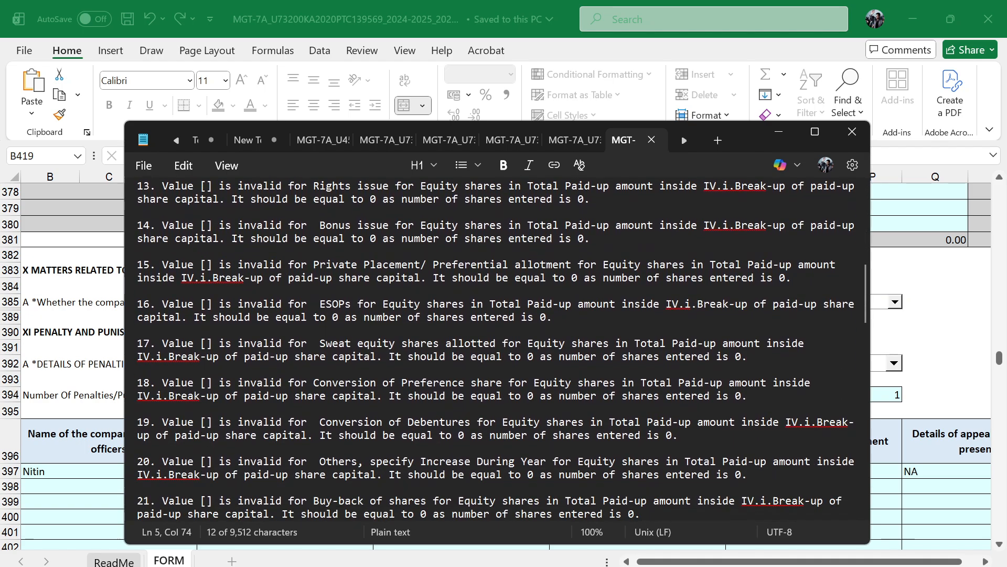
{"action": "left_click", "coordinate": [774, 134]}
Inspect the share count, nominal, paid-up and premium cells for equity share increases in the workbook's break-up of paid-up share capital
{"action": "scroll", "coordinate": [479, 355], "scroll_direction": "up", "scroll_amount": 7}
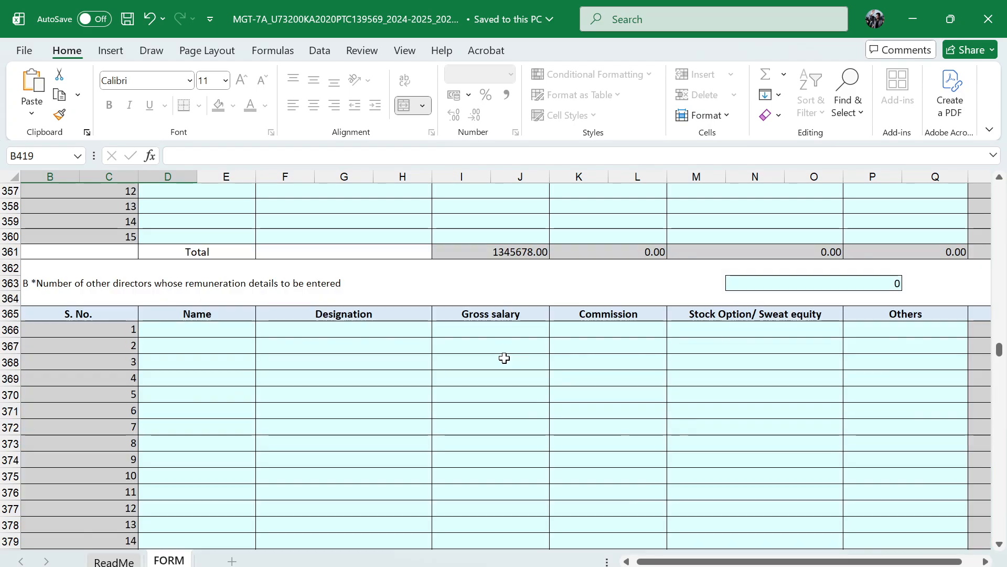
{"action": "scroll", "coordinate": [505, 358], "scroll_direction": "up", "scroll_amount": 20}
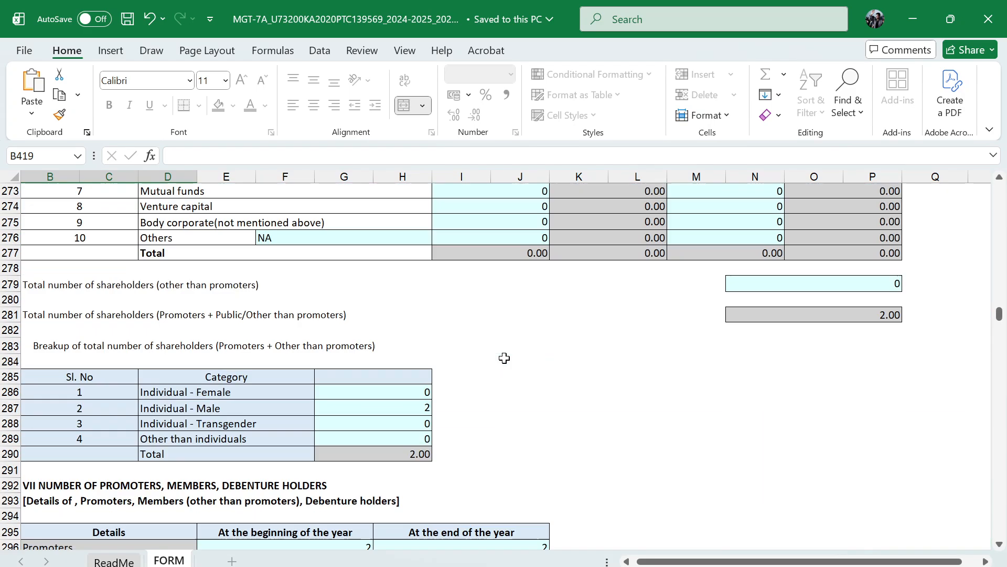
{"action": "scroll", "coordinate": [505, 358], "scroll_direction": "up", "scroll_amount": 20}
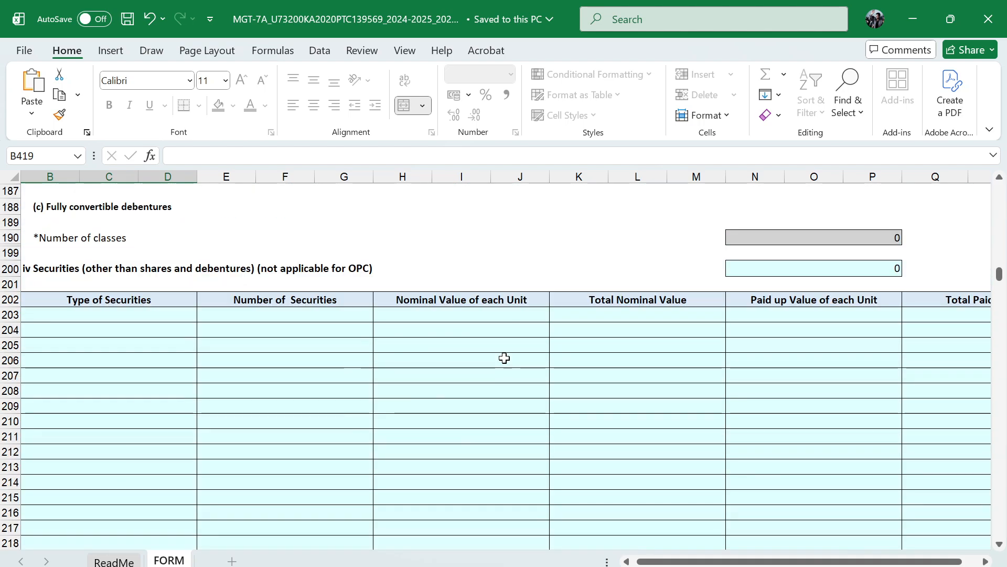
{"action": "scroll", "coordinate": [504, 357], "scroll_direction": "up", "scroll_amount": 20}
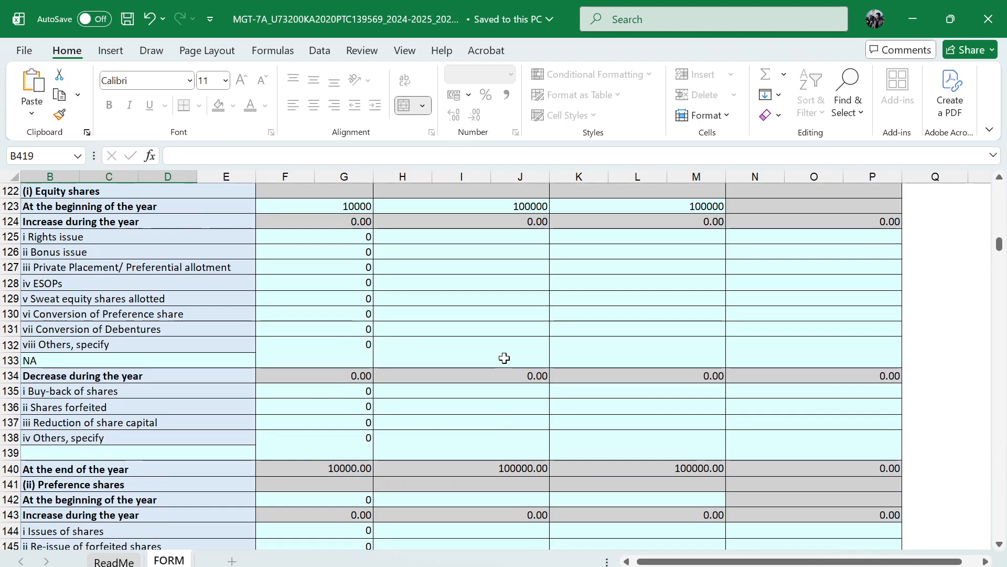
{"action": "left_click_drag", "start_coordinate": [337, 407], "coordinate": [345, 480]}
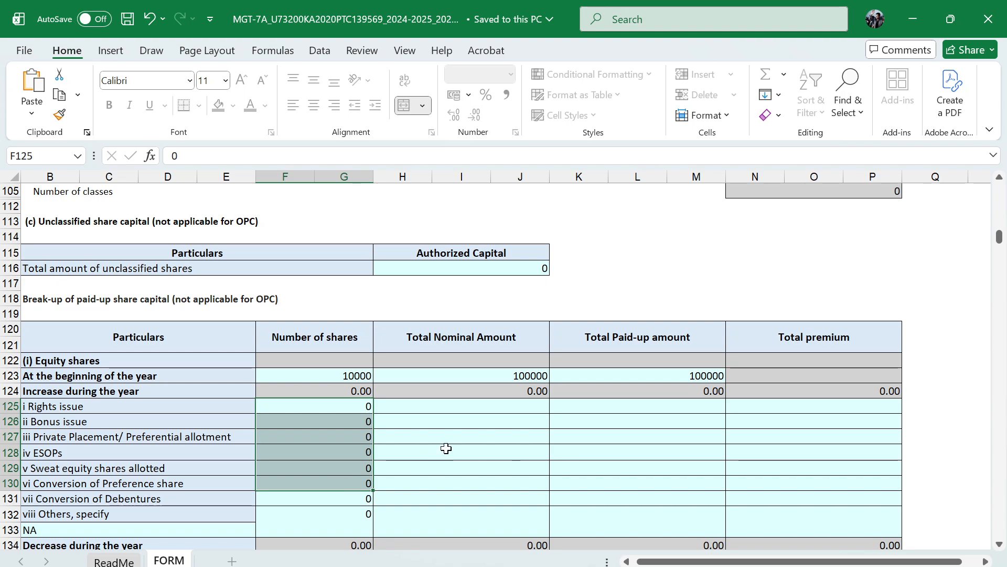
{"action": "scroll", "coordinate": [514, 409], "scroll_direction": "down", "scroll_amount": 2}
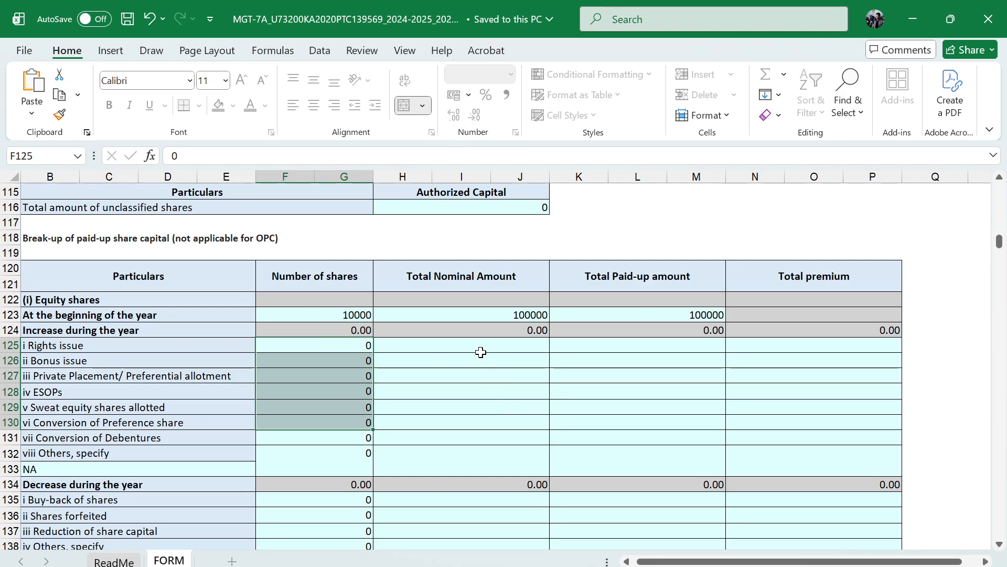
{"action": "left_click_drag", "start_coordinate": [479, 351], "coordinate": [795, 441]}
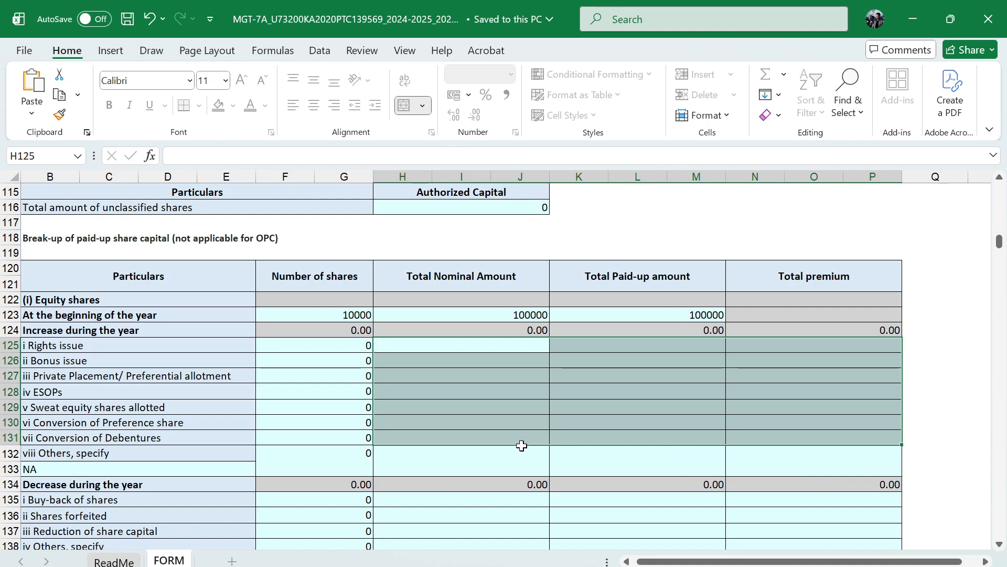
{"action": "left_click_drag", "start_coordinate": [339, 345], "coordinate": [344, 423]}
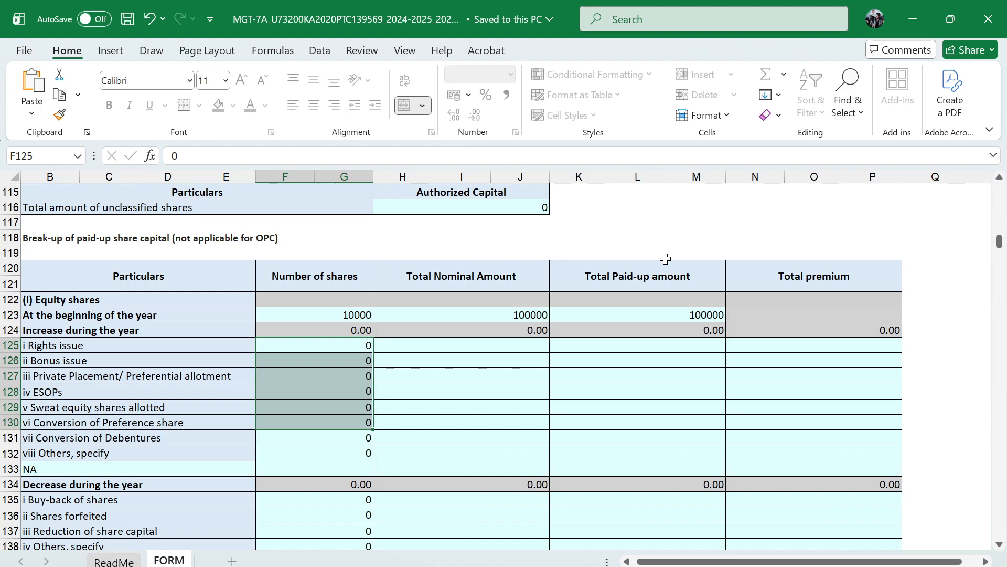
Compare the break-up table with the error details file again, rereading the Total Nominal Amount entries and the remaining errors
{"action": "left_click", "coordinate": [430, 566]}
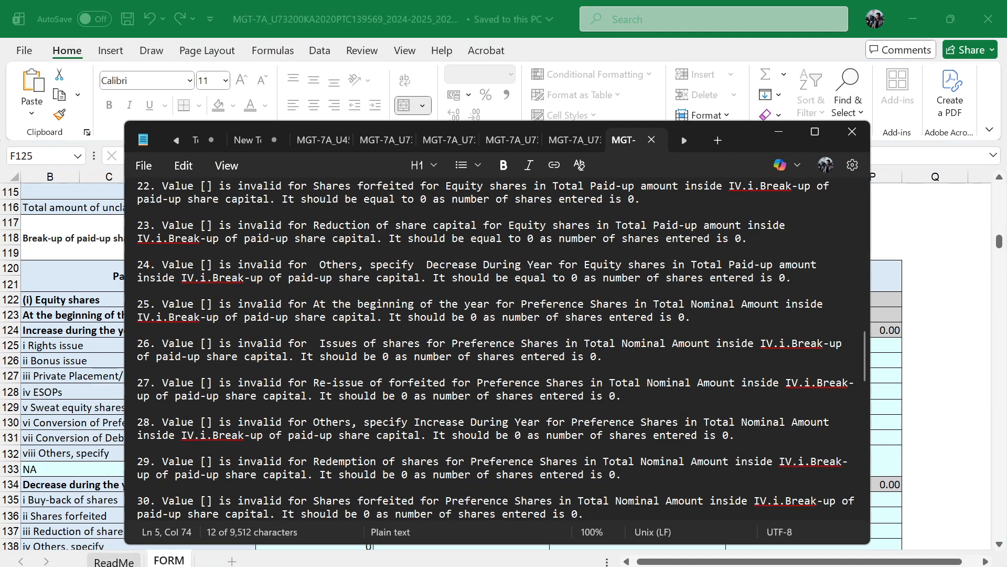
{"action": "scroll", "coordinate": [502, 348], "scroll_direction": "up", "scroll_amount": 20}
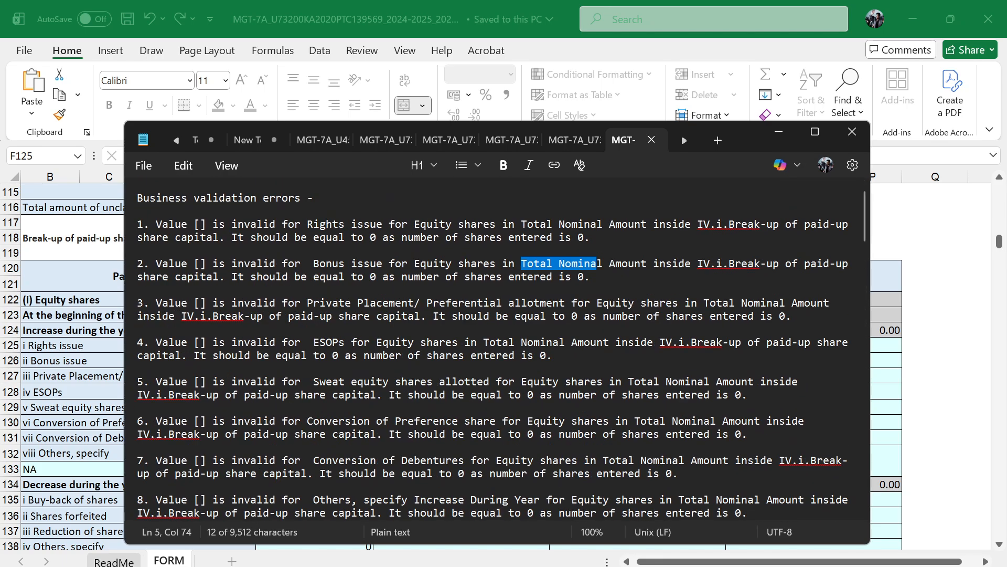
{"action": "left_click_drag", "start_coordinate": [528, 224], "coordinate": [659, 224]}
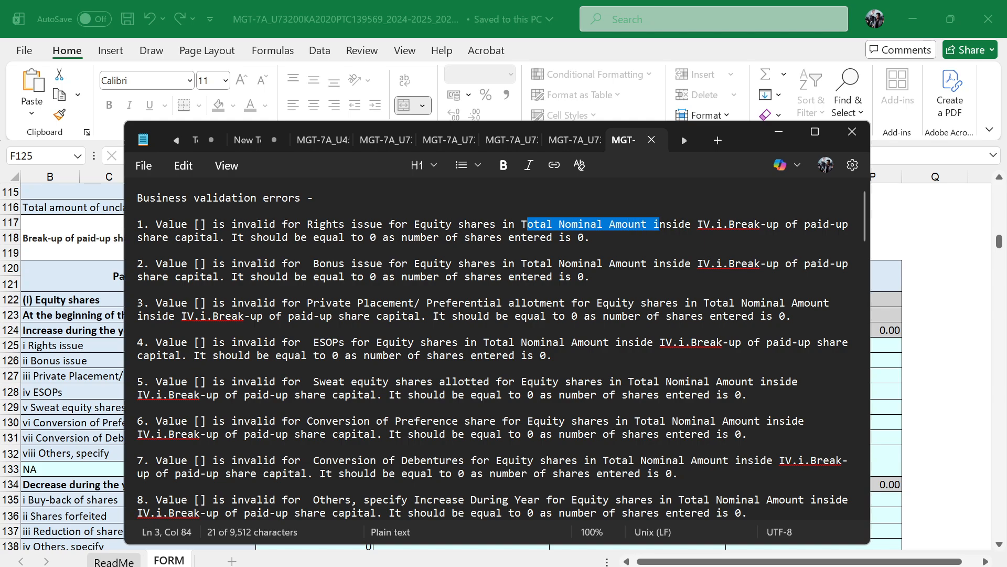
{"action": "left_click_drag", "start_coordinate": [522, 264], "coordinate": [641, 264]}
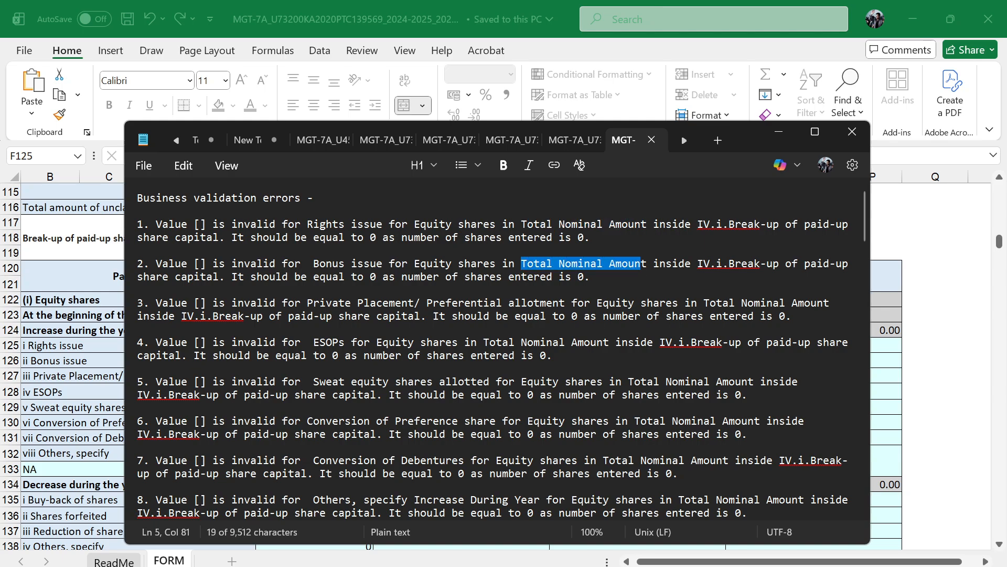
{"action": "left_click_drag", "start_coordinate": [709, 303], "coordinate": [729, 303]}
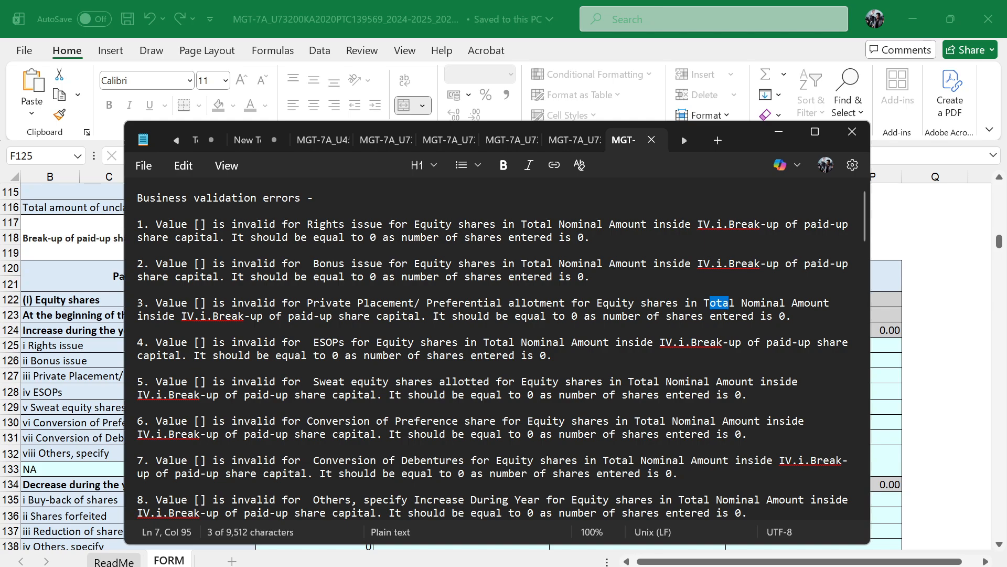
{"action": "scroll", "coordinate": [498, 347], "scroll_direction": "down", "scroll_amount": 3}
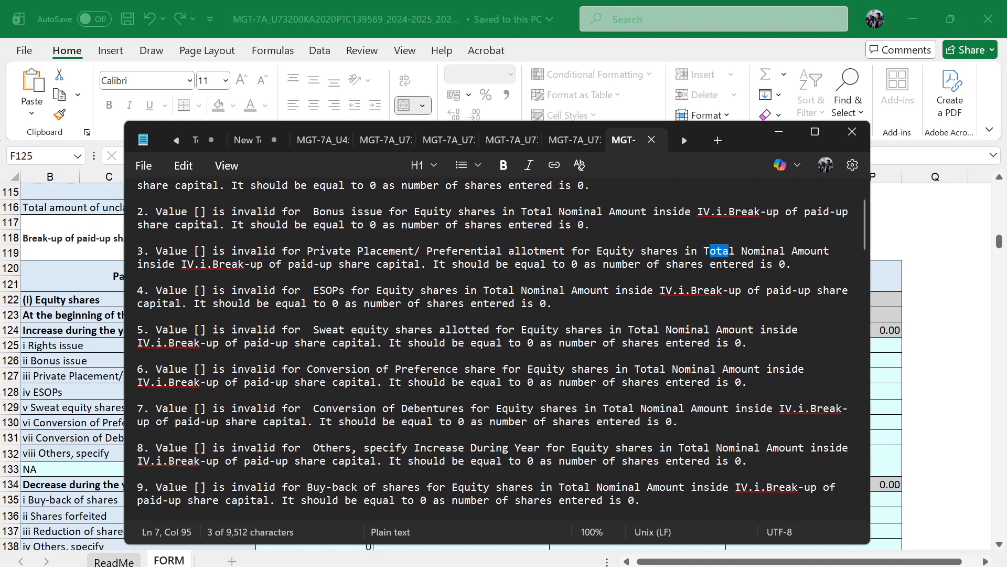
{"action": "scroll", "coordinate": [502, 349], "scroll_direction": "down", "scroll_amount": 3}
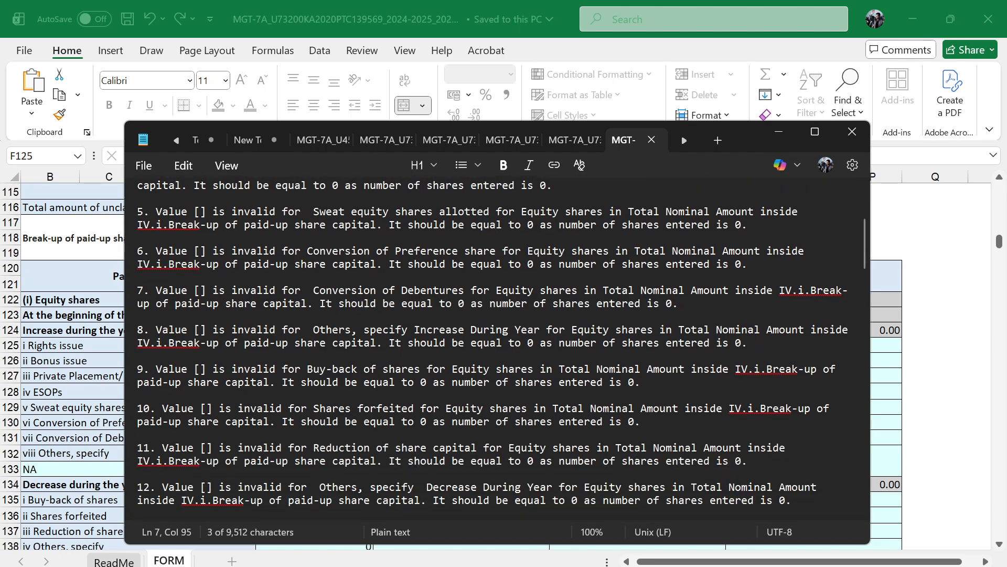
{"action": "scroll", "coordinate": [502, 349], "scroll_direction": "down", "scroll_amount": 5}
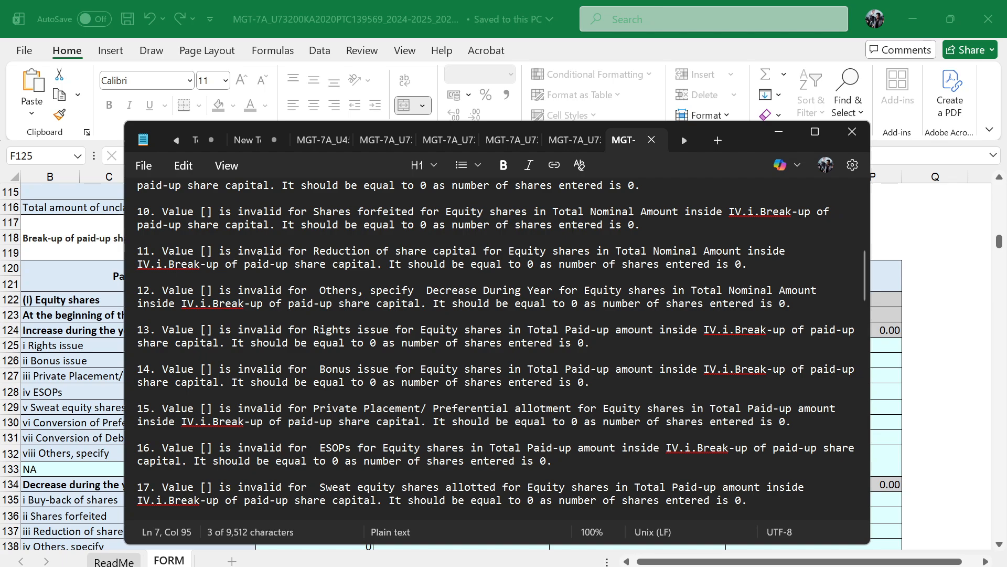
{"action": "left_click_drag", "start_coordinate": [603, 291], "coordinate": [753, 291]}
{"action": "scroll", "coordinate": [754, 292], "scroll_direction": "down", "scroll_amount": 4}
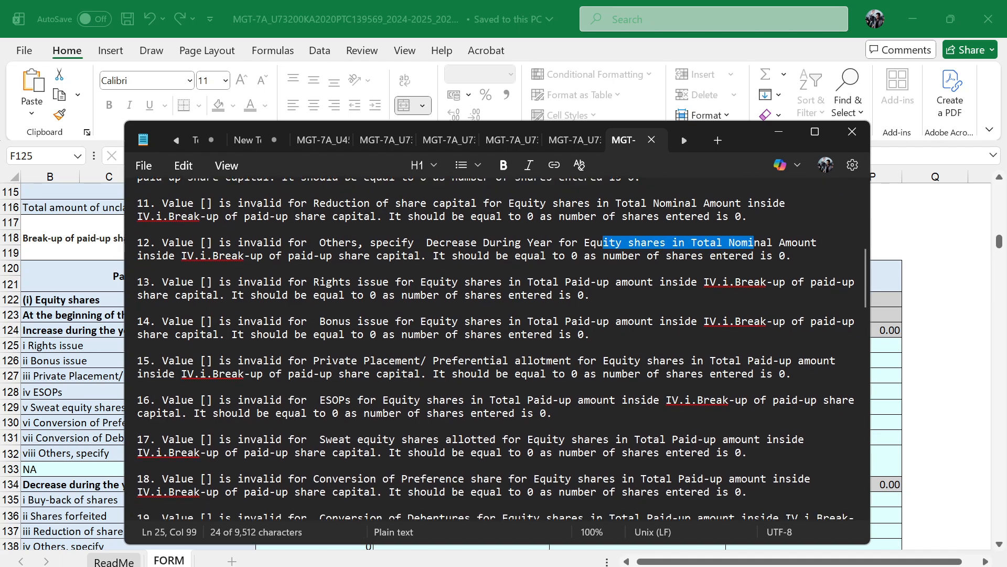
{"action": "scroll", "coordinate": [753, 292], "scroll_direction": "down", "scroll_amount": 20}
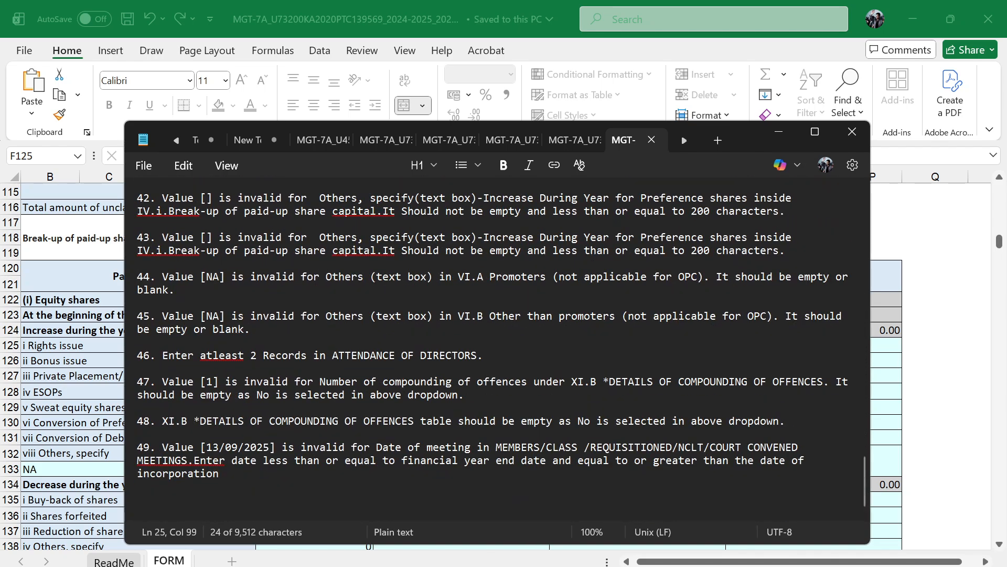
{"action": "left_click", "coordinate": [779, 131]}
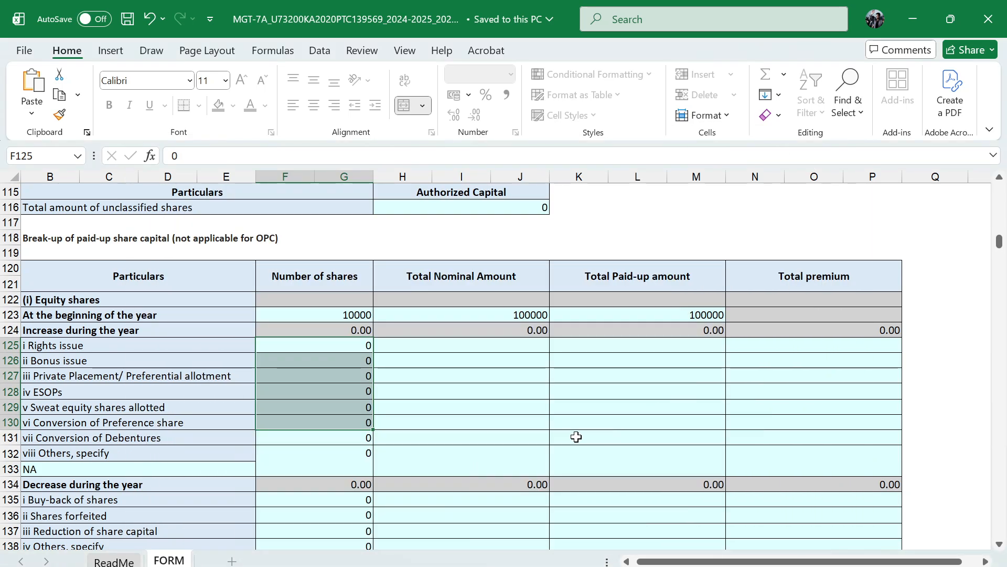
Switch to the MCA portal in the browser and collapse the Excel Download and Upload section of the MGT-7A form
{"action": "left_click", "coordinate": [268, 565]}
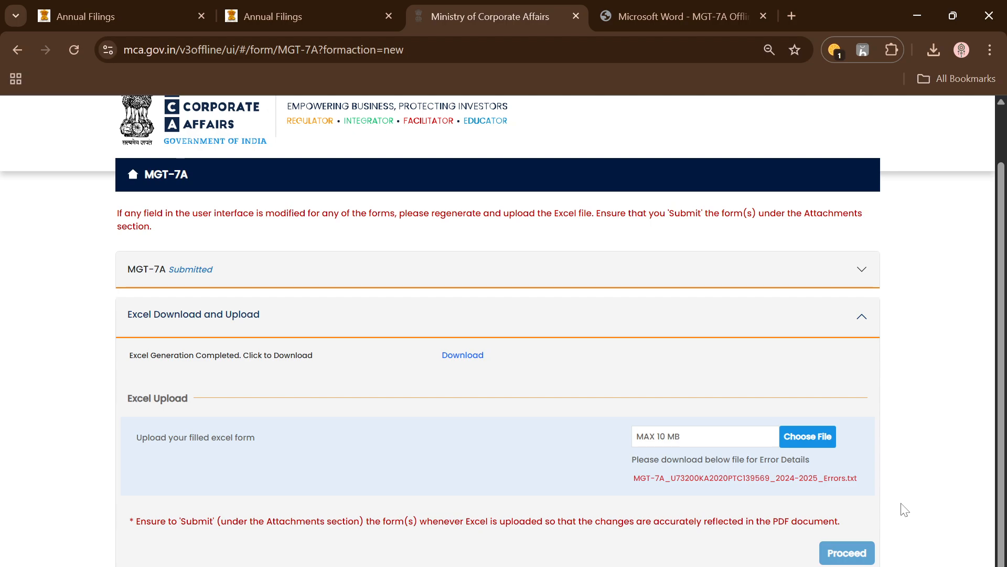
{"action": "left_click", "coordinate": [864, 319]}
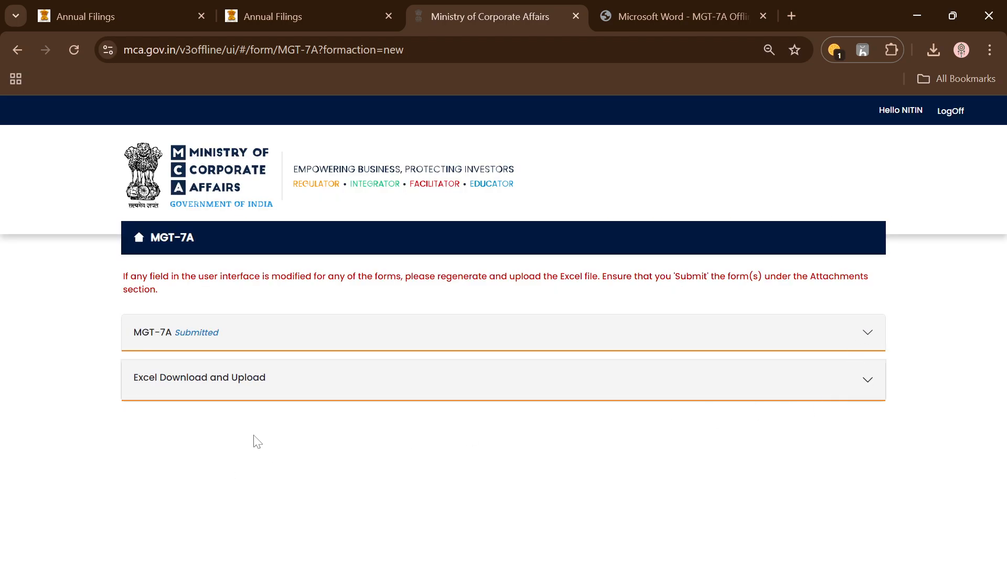
Expand the Excel Download and Upload section of the MGT-7A form
{"action": "left_click", "coordinate": [867, 381]}
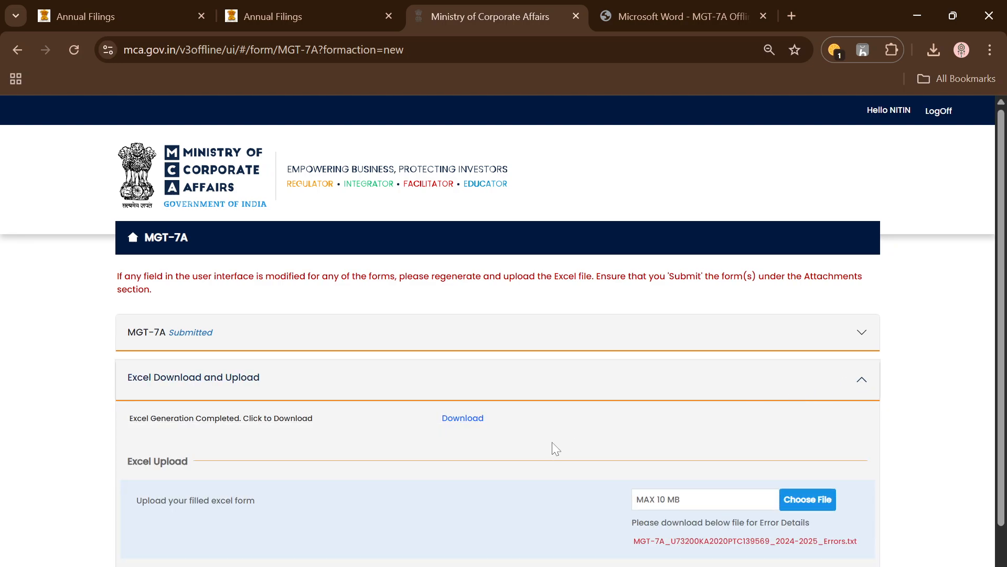
{"action": "scroll", "coordinate": [552, 442], "scroll_direction": "down", "scroll_amount": 1}
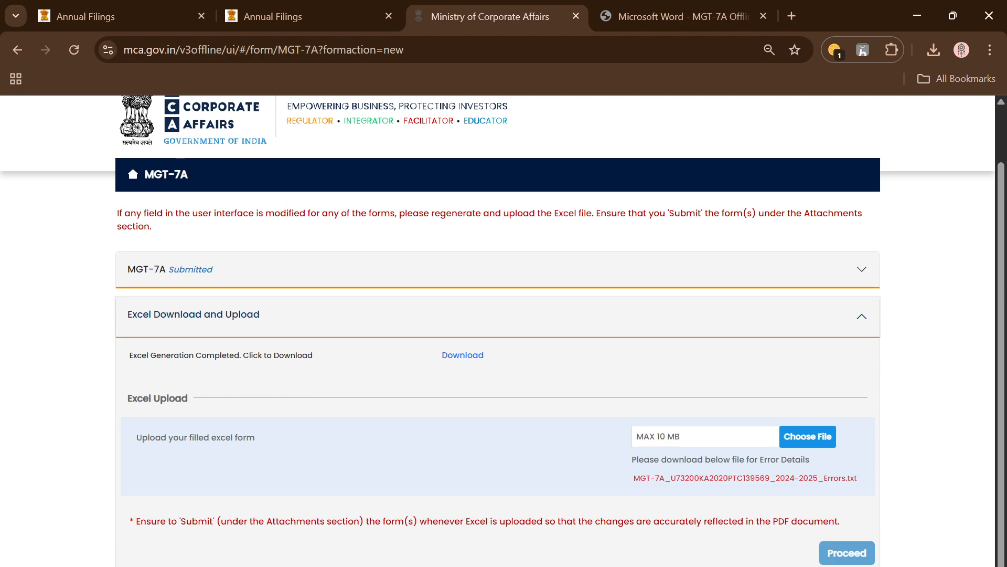
{"action": "key", "text": "alt+Tab"}
{"action": "left_click", "coordinate": [716, 382]}
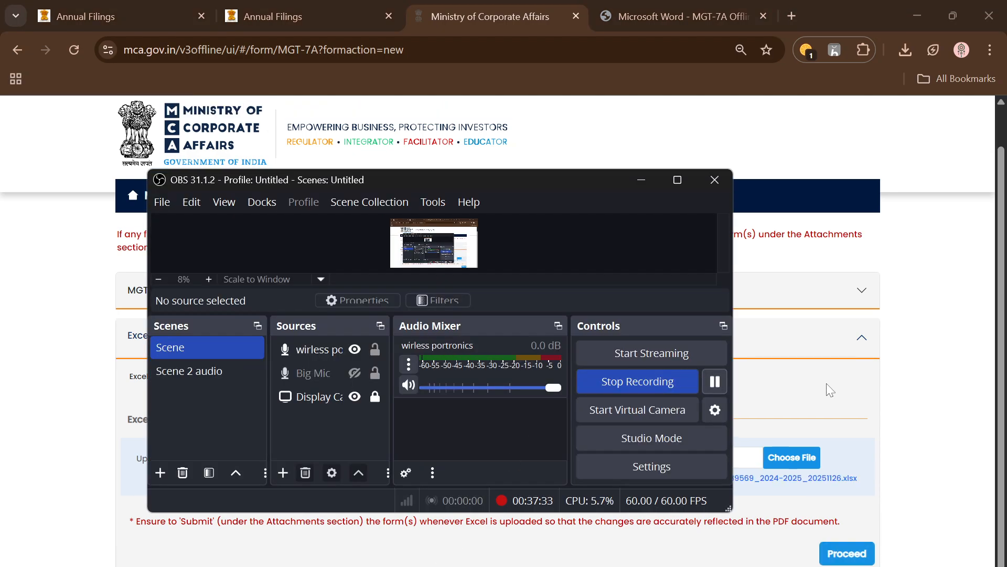
{"action": "left_click", "coordinate": [925, 405]}
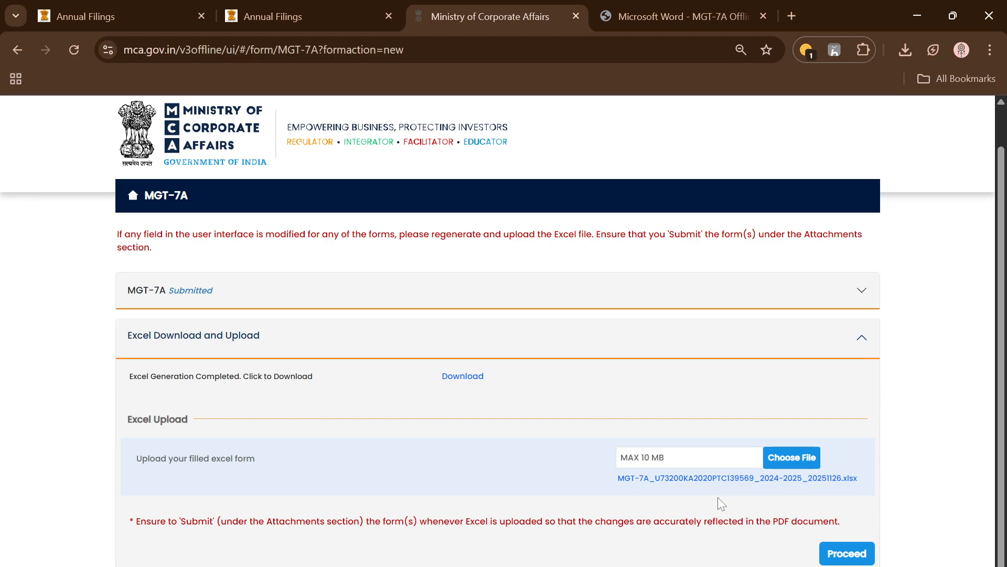
Download the uploaded MGT-7A workbook from the portal, open it in Excel and go to the break-up of paid-up share capital
{"action": "left_click", "coordinate": [743, 480]}
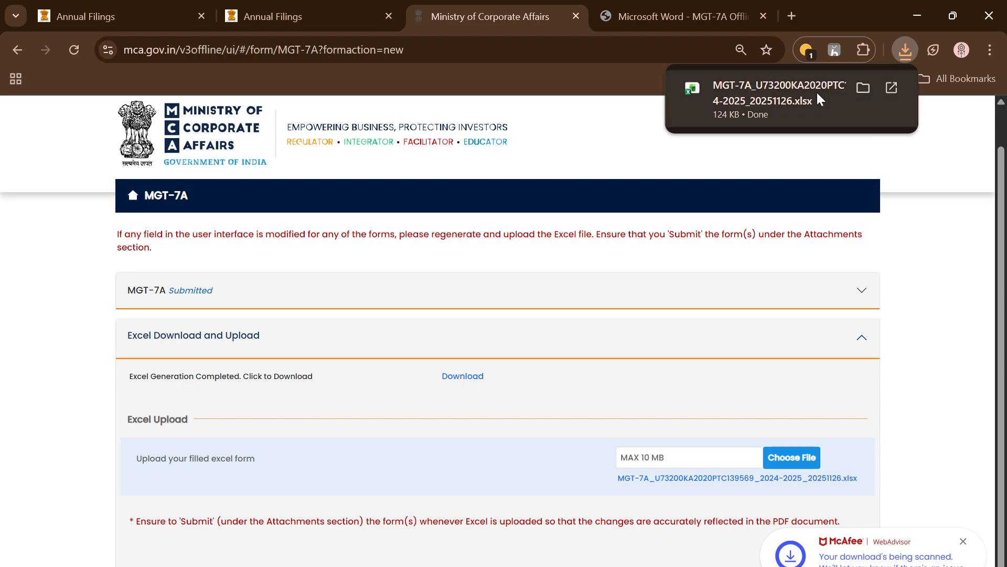
{"action": "left_click", "coordinate": [781, 107]}
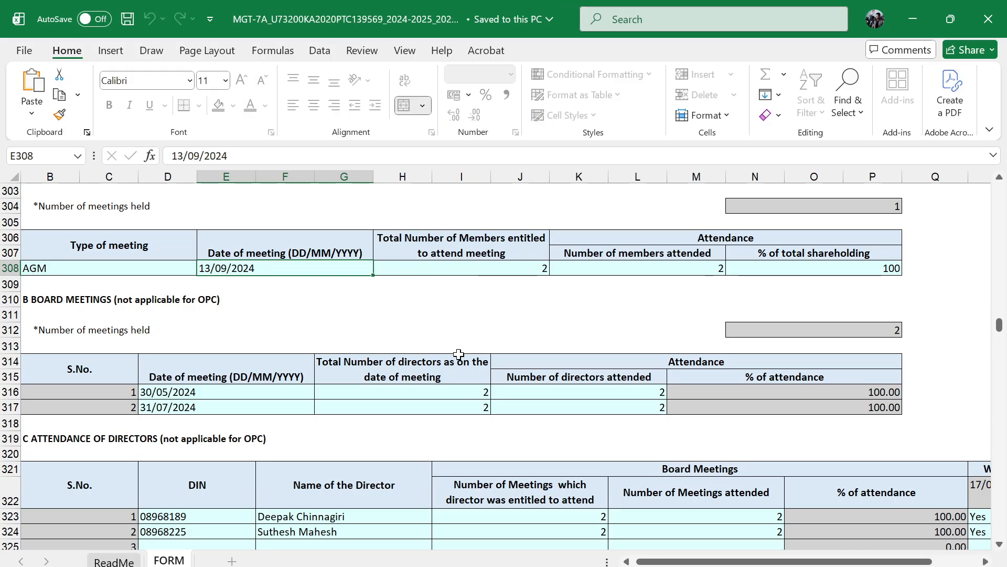
{"action": "scroll", "coordinate": [537, 392], "scroll_direction": "down", "scroll_amount": 18}
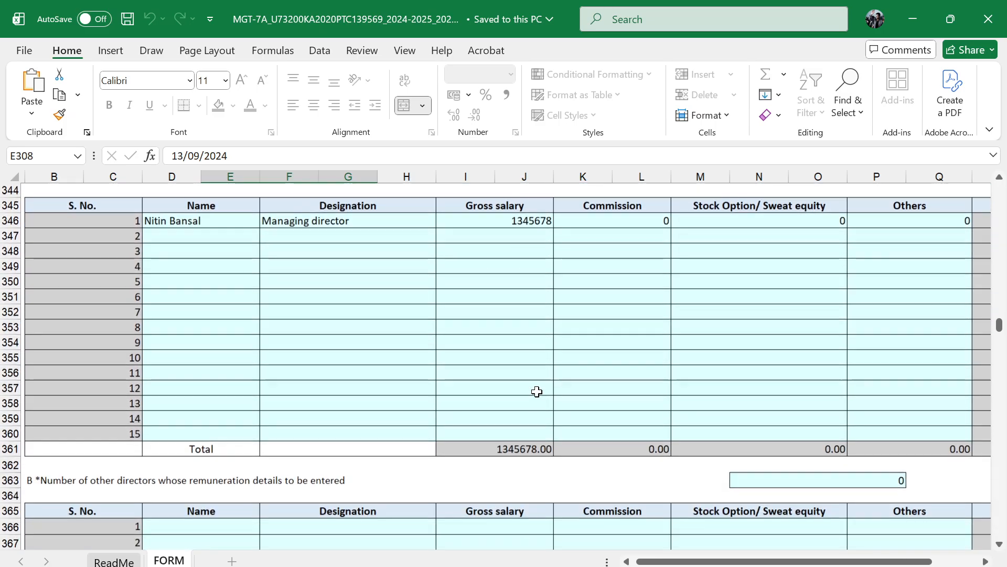
{"action": "scroll", "coordinate": [537, 392], "scroll_direction": "up", "scroll_amount": 12}
{"action": "scroll", "coordinate": [536, 392], "scroll_direction": "up", "scroll_amount": 20}
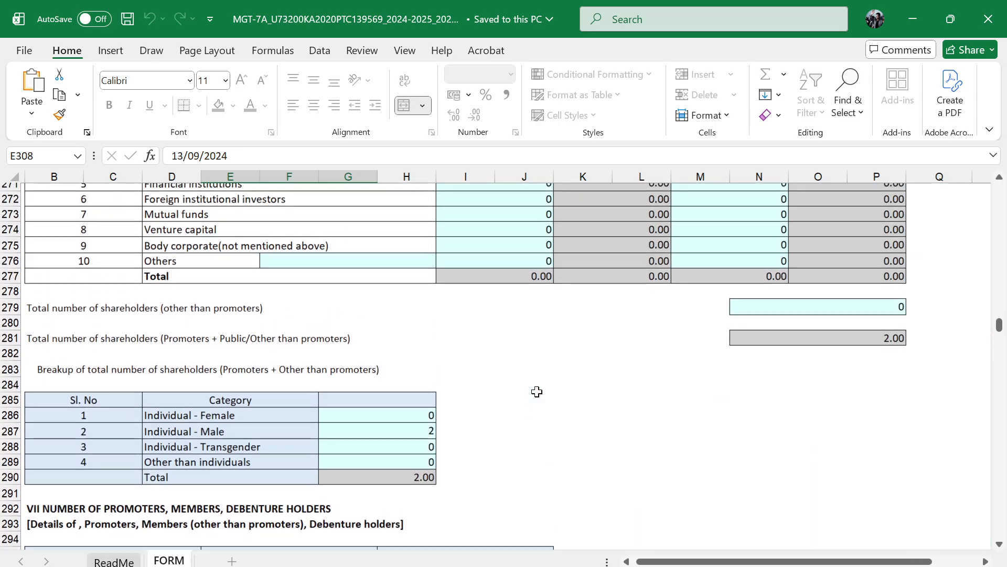
{"action": "scroll", "coordinate": [537, 392], "scroll_direction": "up", "scroll_amount": 20}
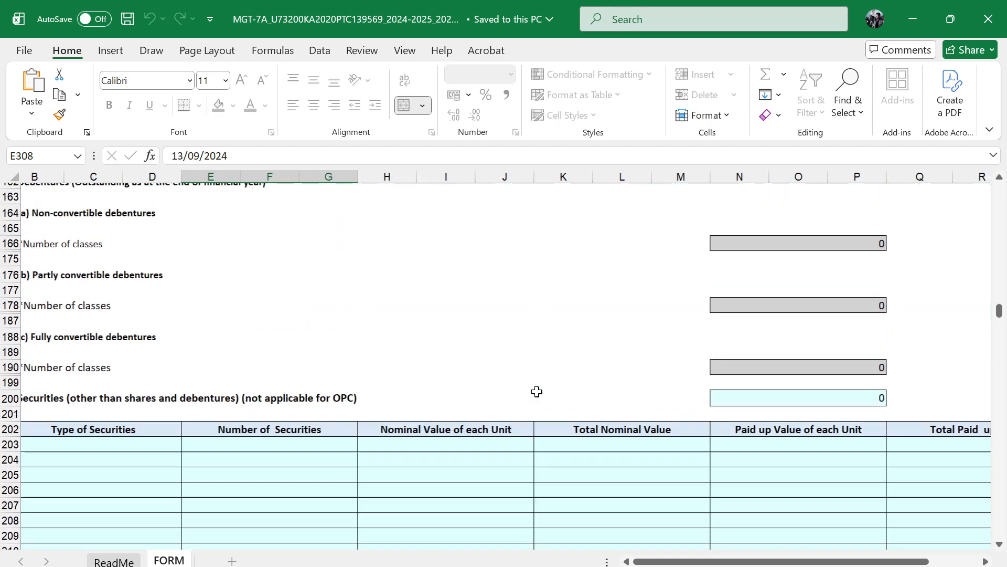
{"action": "scroll", "coordinate": [317, 418], "scroll_direction": "down", "scroll_amount": 7}
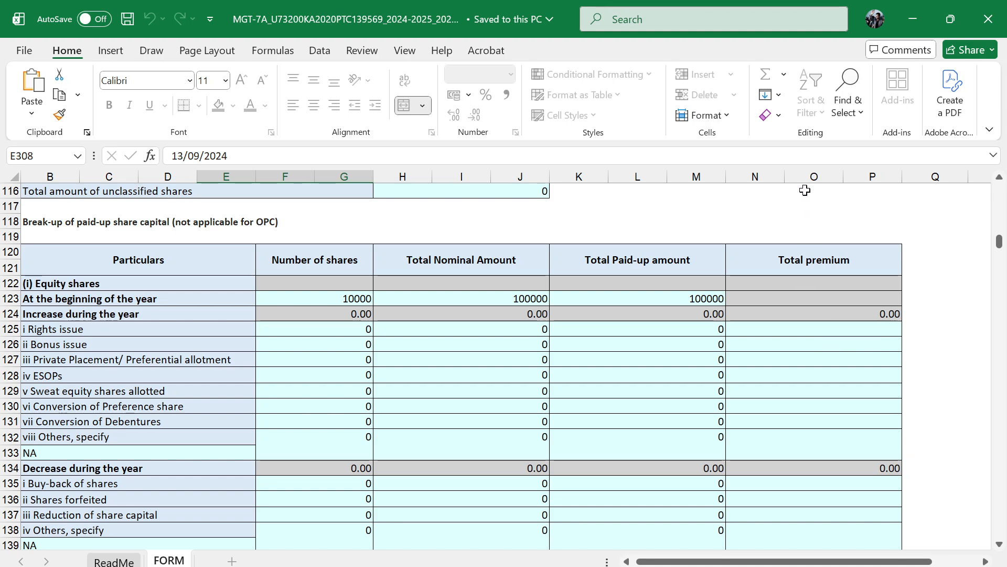
Inspect the total premium cells and the NA entries under Others, specify for equity and preference shares in the break-up table
{"action": "left_click", "coordinate": [812, 369]}
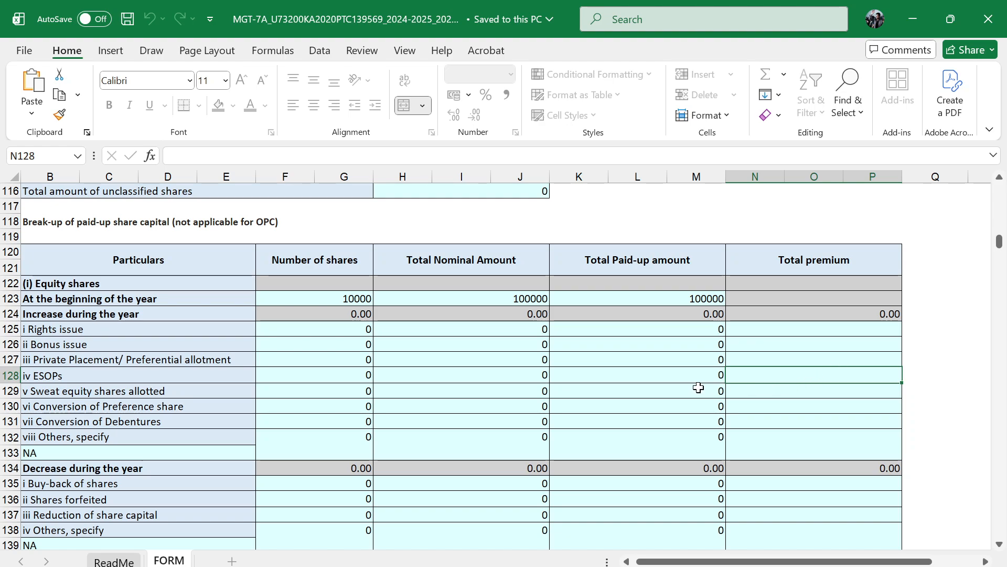
{"action": "scroll", "coordinate": [698, 387], "scroll_direction": "down", "scroll_amount": 7}
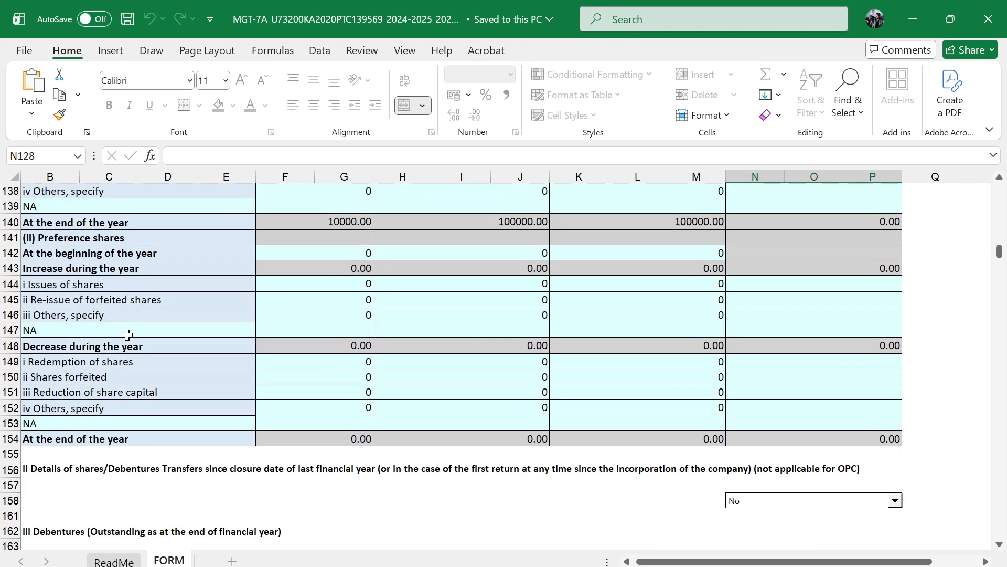
{"action": "scroll", "coordinate": [125, 332], "scroll_direction": "up", "scroll_amount": 3}
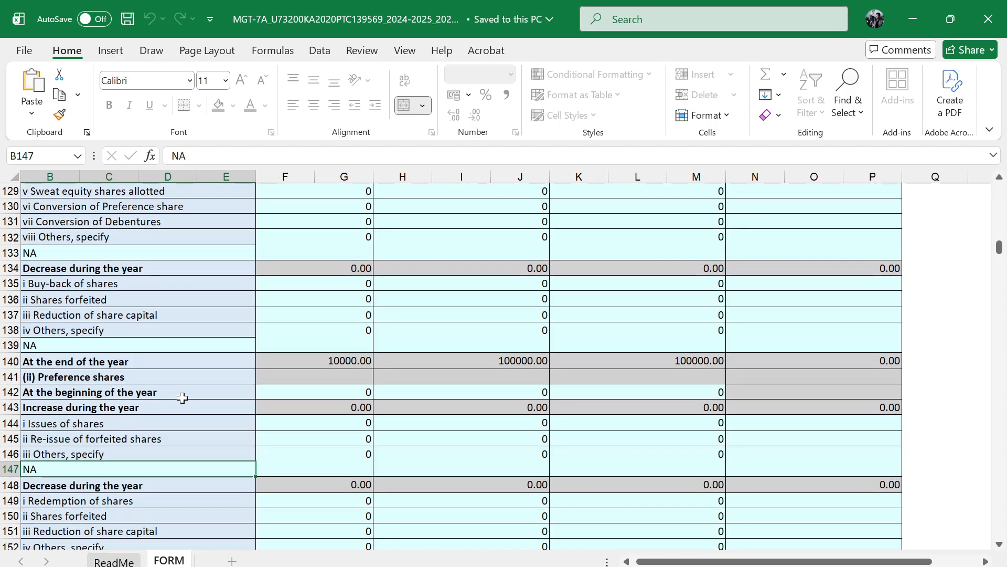
{"action": "scroll", "coordinate": [180, 396], "scroll_direction": "down", "scroll_amount": 2}
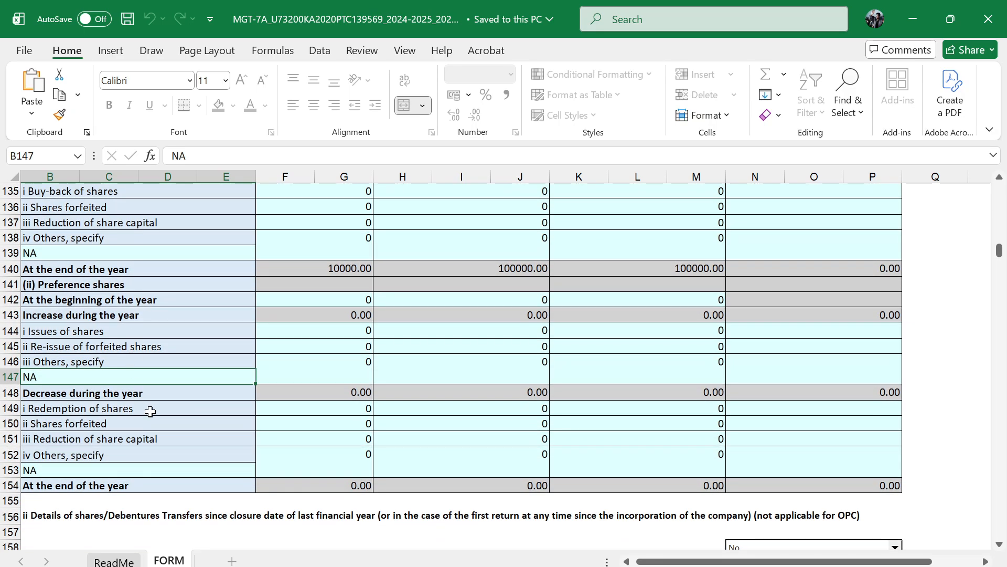
{"action": "scroll", "coordinate": [150, 411], "scroll_direction": "down", "scroll_amount": 15}
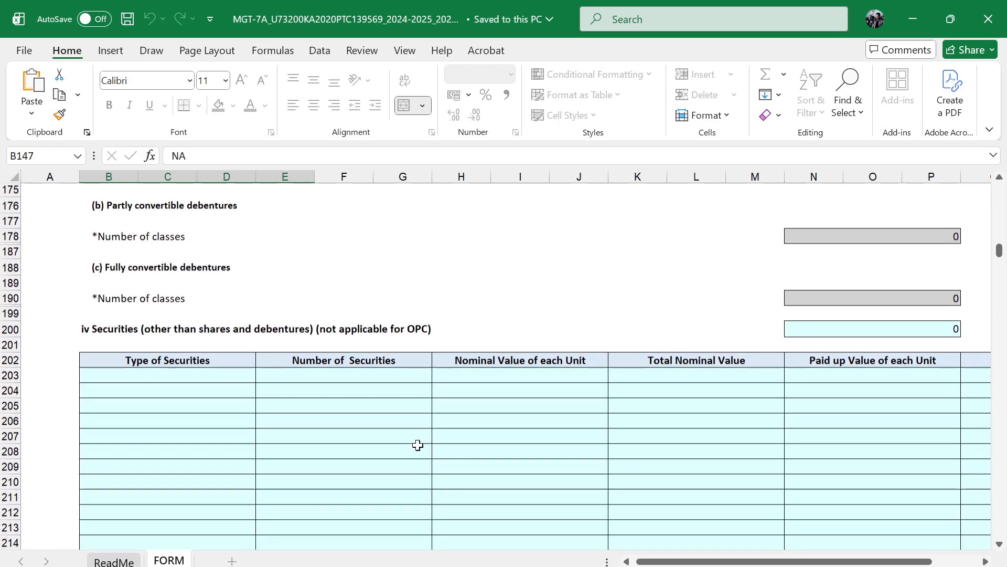
Review the securities, shareholding pattern, promoter and member numbers, and members' meeting details in the FORM sheet
{"action": "scroll", "coordinate": [418, 445], "scroll_direction": "right", "scroll_amount": 3}
{"action": "scroll", "coordinate": [418, 444], "scroll_direction": "down", "scroll_amount": 10}
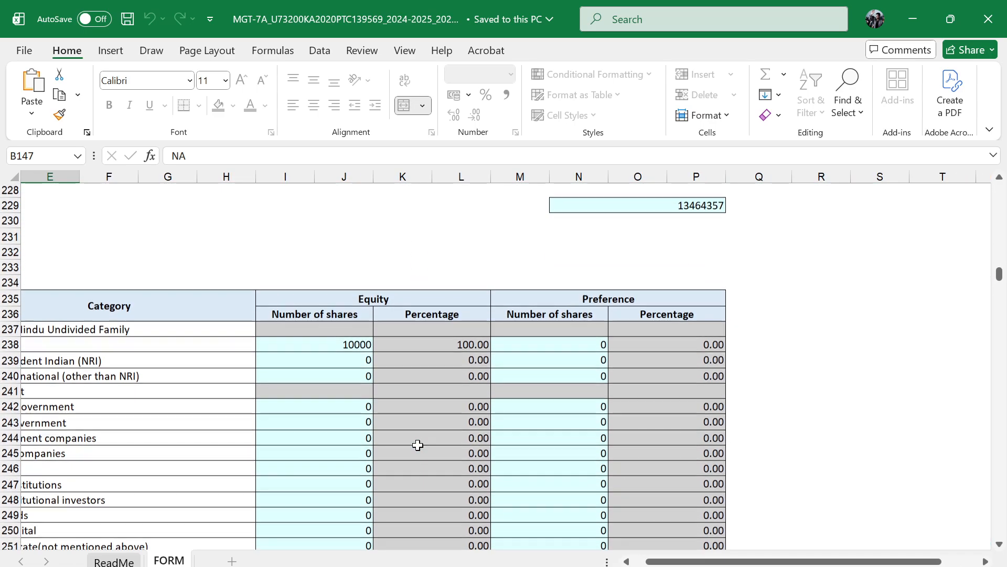
{"action": "scroll", "coordinate": [418, 445], "scroll_direction": "left", "scroll_amount": 1}
{"action": "scroll", "coordinate": [418, 445], "scroll_direction": "left", "scroll_amount": 1}
{"action": "scroll", "coordinate": [418, 445], "scroll_direction": "down", "scroll_amount": 12}
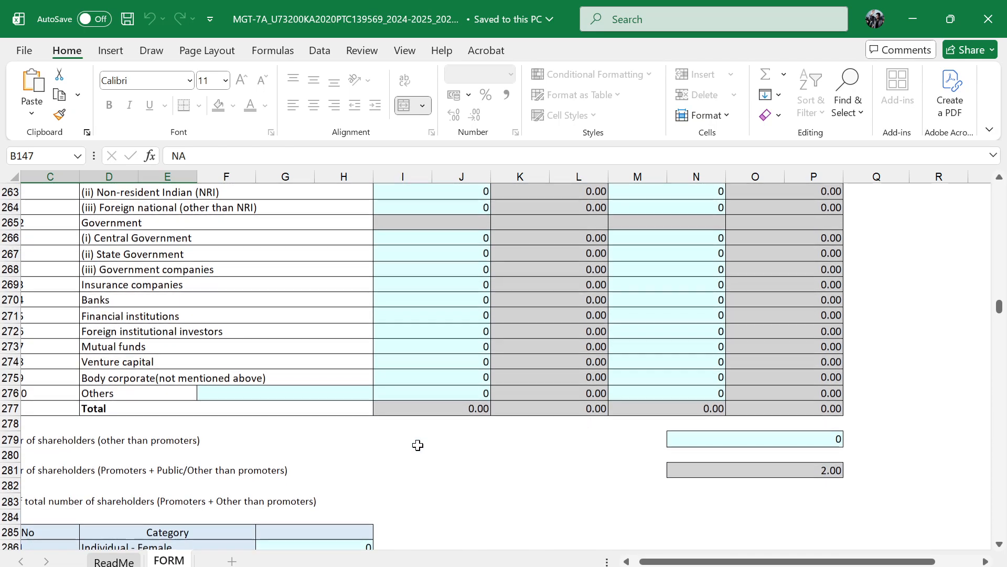
{"action": "scroll", "coordinate": [426, 441], "scroll_direction": "down", "scroll_amount": 2}
{"action": "scroll", "coordinate": [515, 411], "scroll_direction": "left", "scroll_amount": 1}
{"action": "scroll", "coordinate": [515, 411], "scroll_direction": "down", "scroll_amount": 3}
{"action": "scroll", "coordinate": [516, 411], "scroll_direction": "left", "scroll_amount": 1}
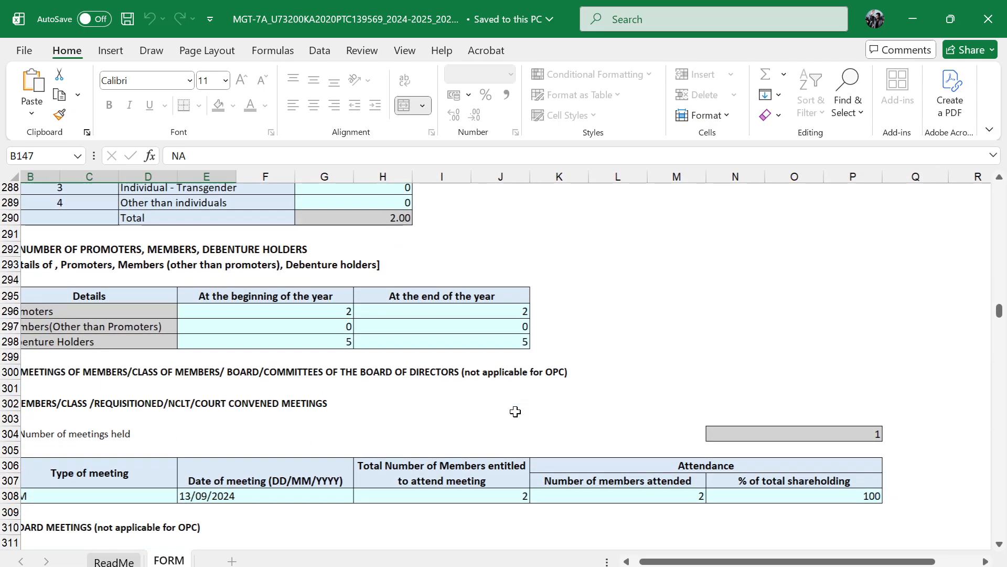
{"action": "scroll", "coordinate": [515, 411], "scroll_direction": "down", "scroll_amount": 2}
{"action": "scroll", "coordinate": [515, 411], "scroll_direction": "left", "scroll_amount": 1}
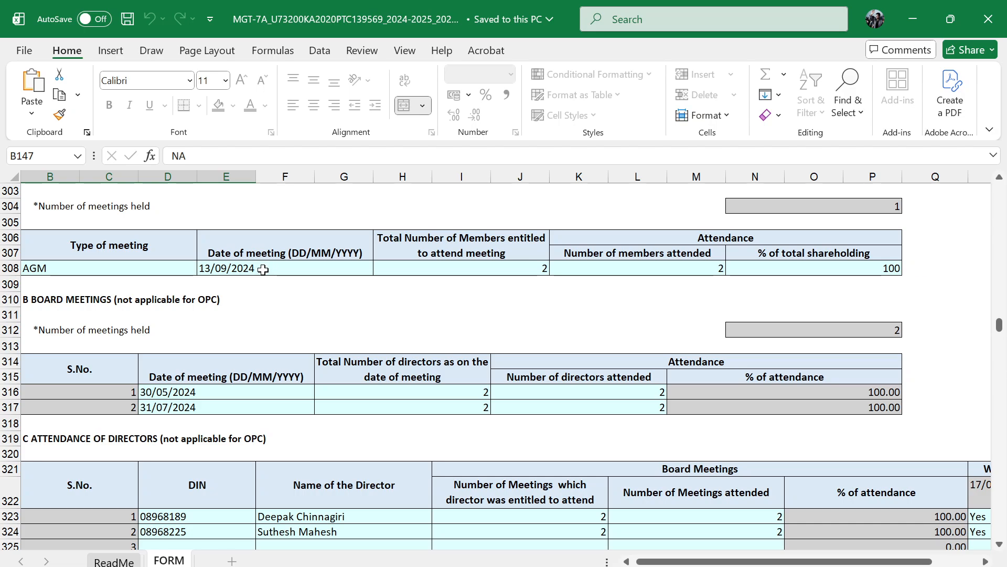
Review the board meetings, director attendance, remuneration, penalties and declaration sections, then close the workbook
{"action": "scroll", "coordinate": [384, 423], "scroll_direction": "down", "scroll_amount": 5}
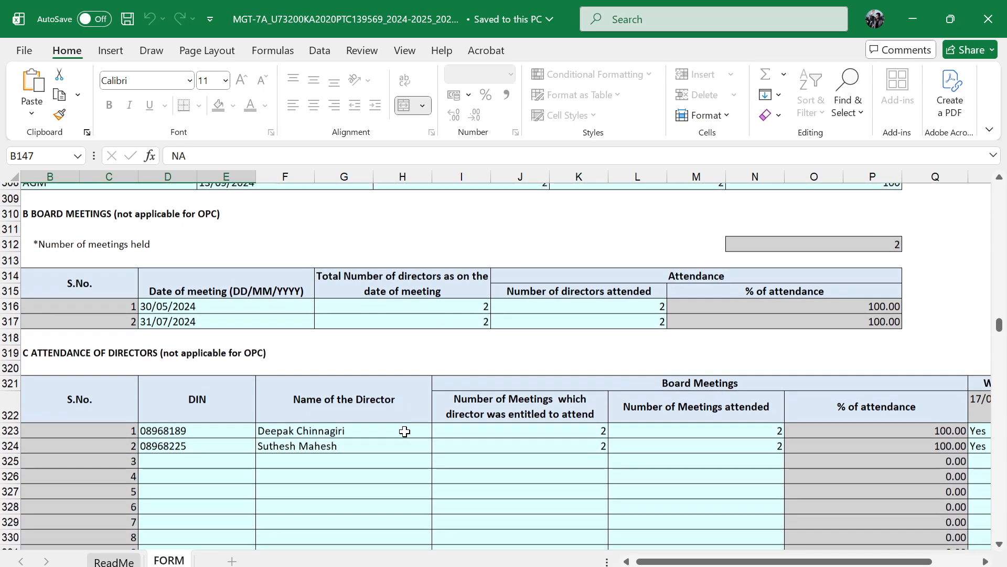
{"action": "scroll", "coordinate": [404, 429], "scroll_direction": "left", "scroll_amount": 1}
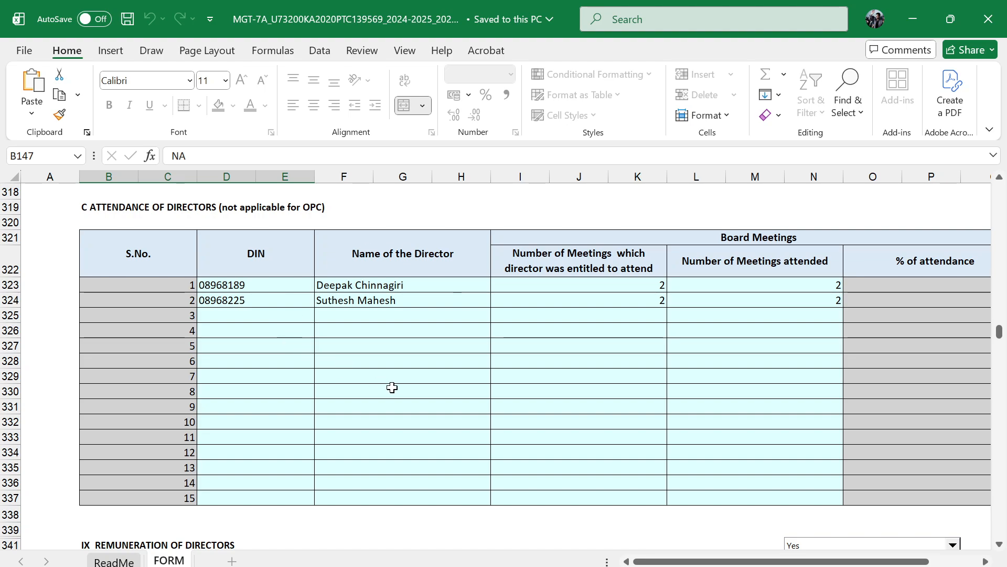
{"action": "scroll", "coordinate": [416, 218], "scroll_direction": "down", "scroll_amount": 1}
{"action": "scroll", "coordinate": [577, 299], "scroll_direction": "right", "scroll_amount": 1}
{"action": "scroll", "coordinate": [577, 299], "scroll_direction": "down", "scroll_amount": 11}
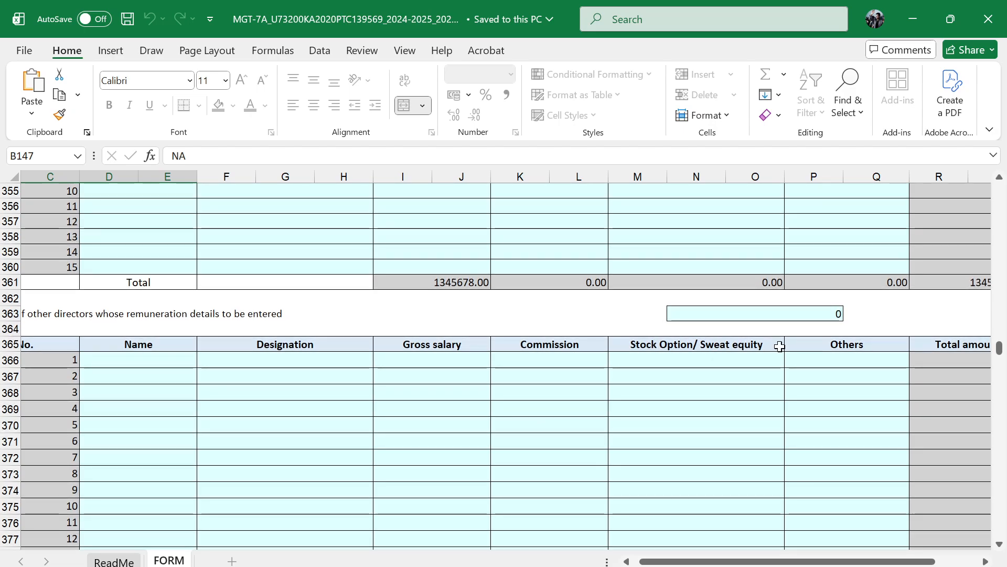
{"action": "left_click", "coordinate": [806, 311]}
{"action": "scroll", "coordinate": [504, 404], "scroll_direction": "down", "scroll_amount": 7}
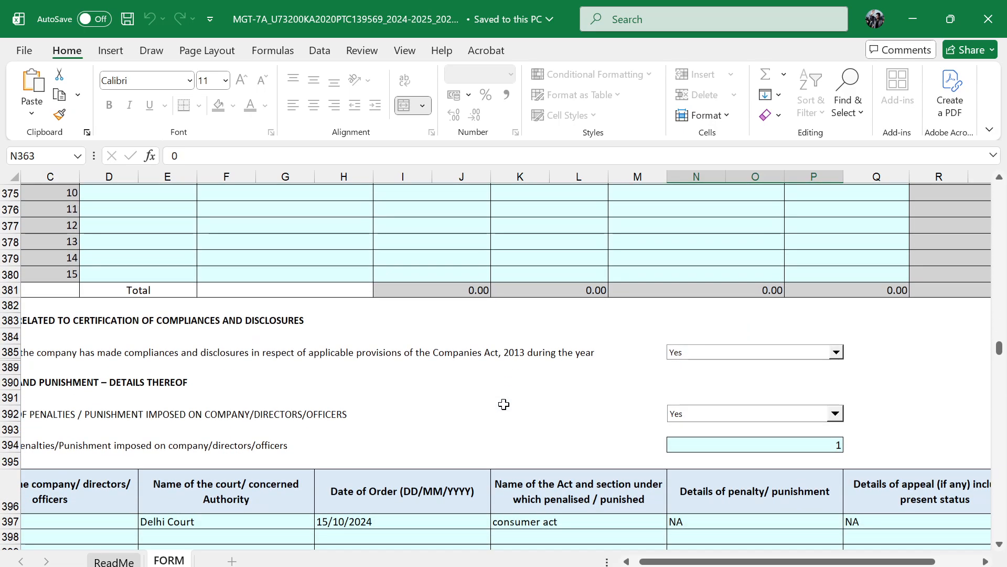
{"action": "scroll", "coordinate": [504, 404], "scroll_direction": "down", "scroll_amount": 10}
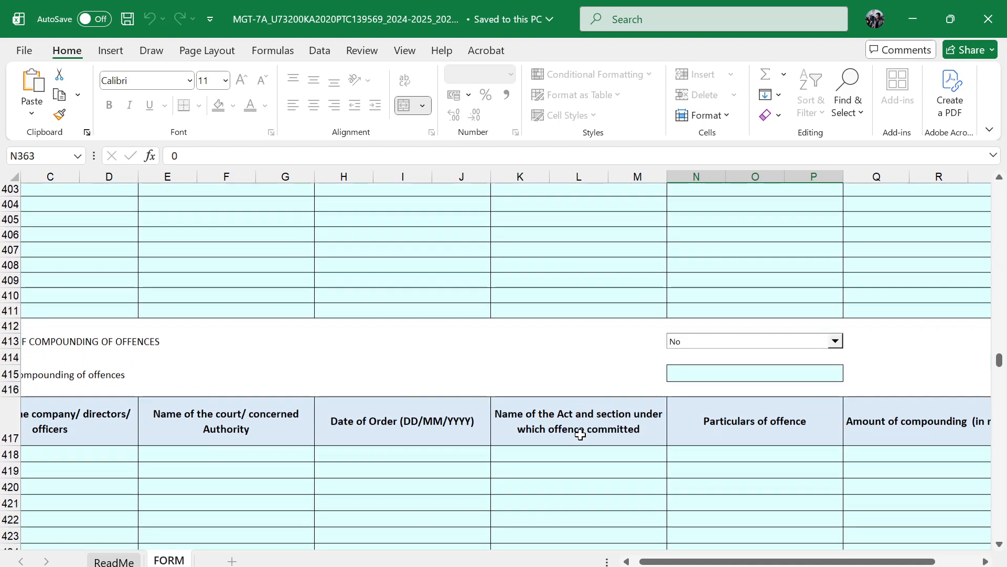
{"action": "scroll", "coordinate": [580, 434], "scroll_direction": "down", "scroll_amount": 13}
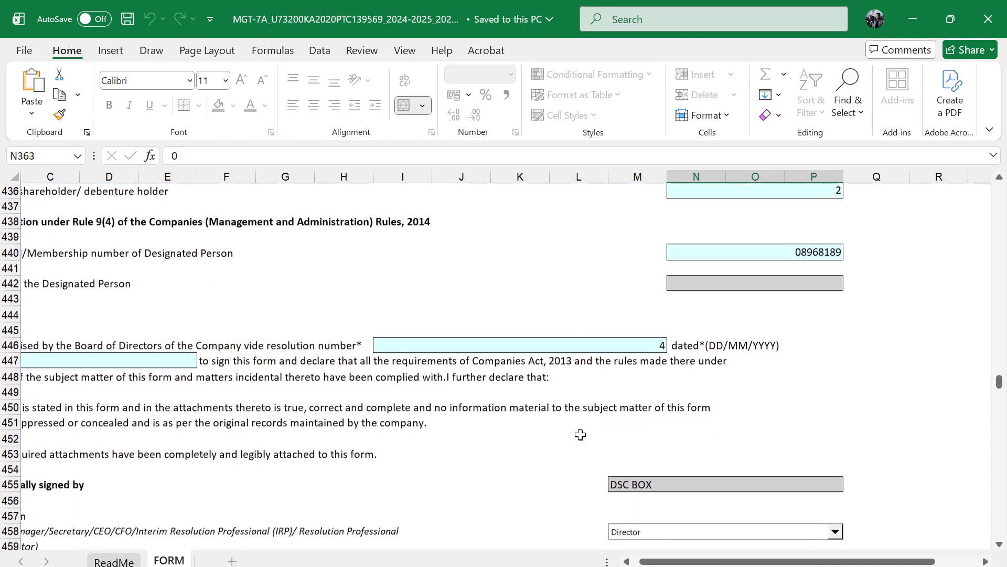
{"action": "scroll", "coordinate": [581, 434], "scroll_direction": "down", "scroll_amount": 20}
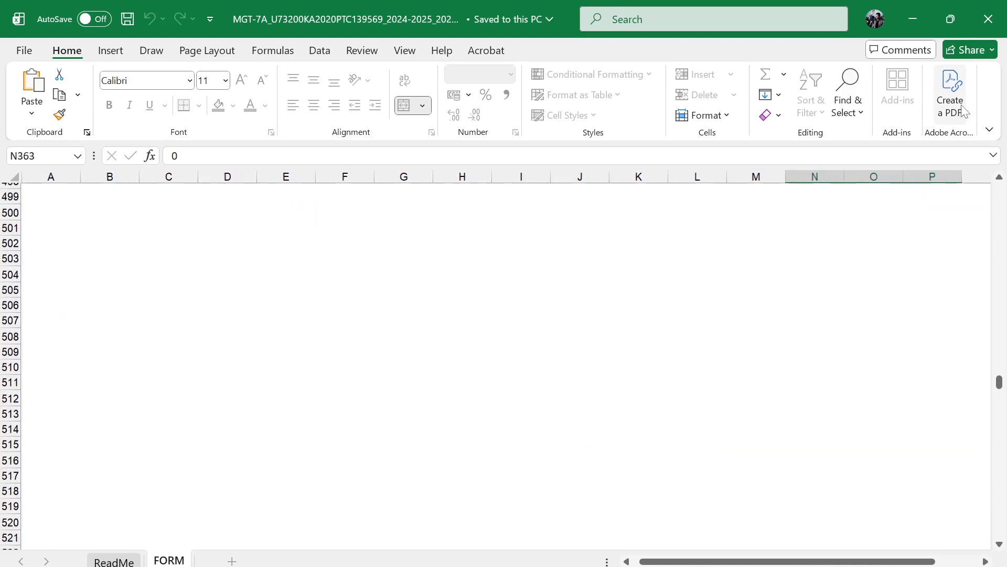
{"action": "left_click", "coordinate": [988, 19]}
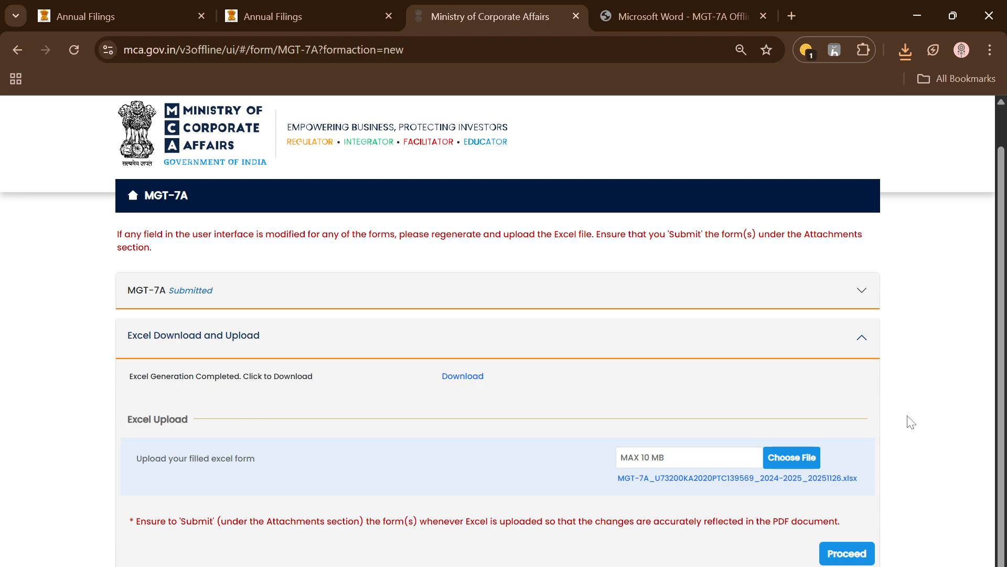
Proceed to the Attachments section of the MGT-7A form and read the registered office photograph requirement
{"action": "left_click", "coordinate": [851, 554]}
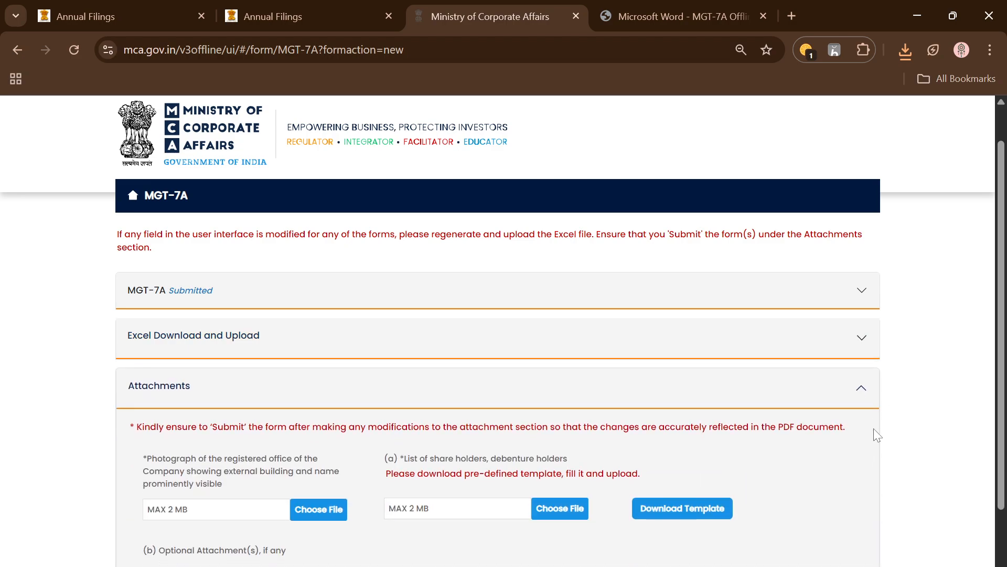
{"action": "scroll", "coordinate": [876, 434], "scroll_direction": "down", "scroll_amount": 2}
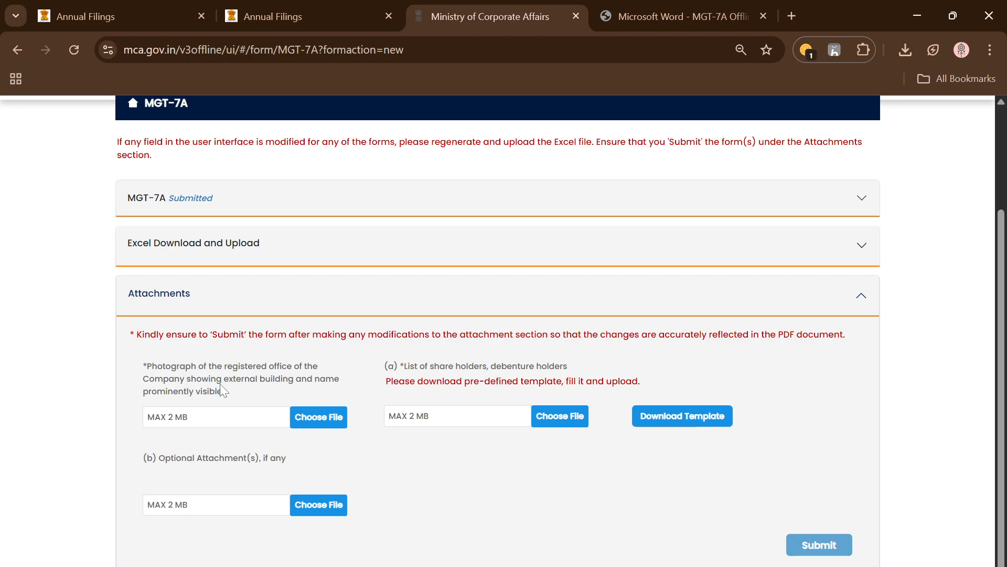
{"action": "left_click_drag", "start_coordinate": [225, 378], "coordinate": [299, 387]}
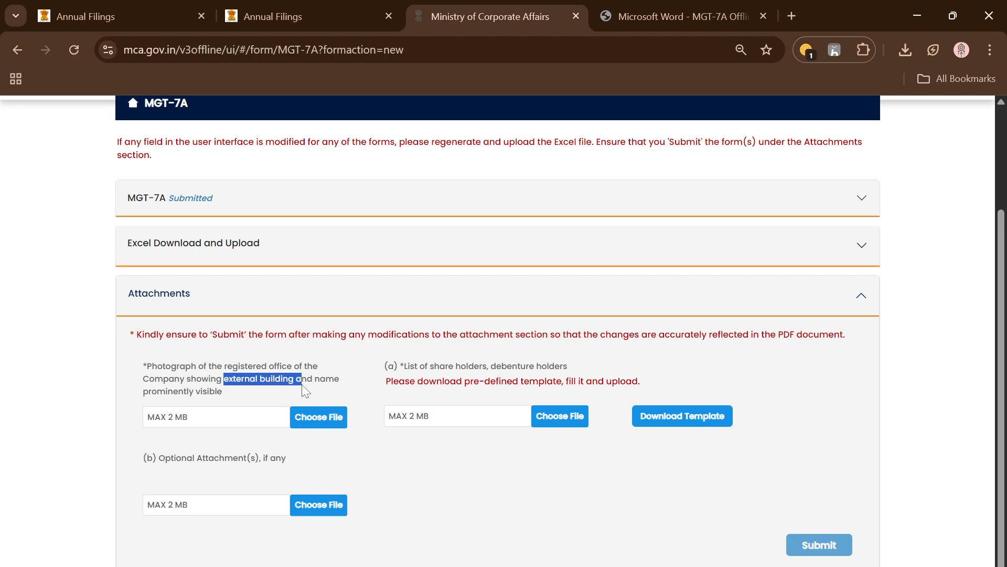
{"action": "left_click_drag", "start_coordinate": [143, 366], "coordinate": [194, 378]}
{"action": "left_click", "coordinate": [220, 384]}
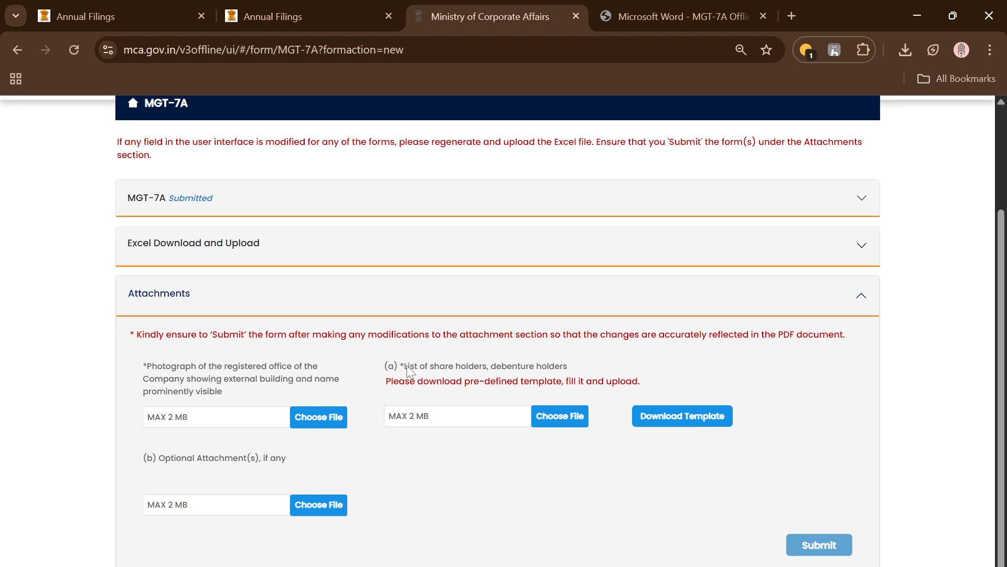
Download the template for the list of share holders and debenture holders, and open its Sheet-With Validations worksheet in Excel
{"action": "left_click_drag", "start_coordinate": [408, 367], "coordinate": [507, 380]}
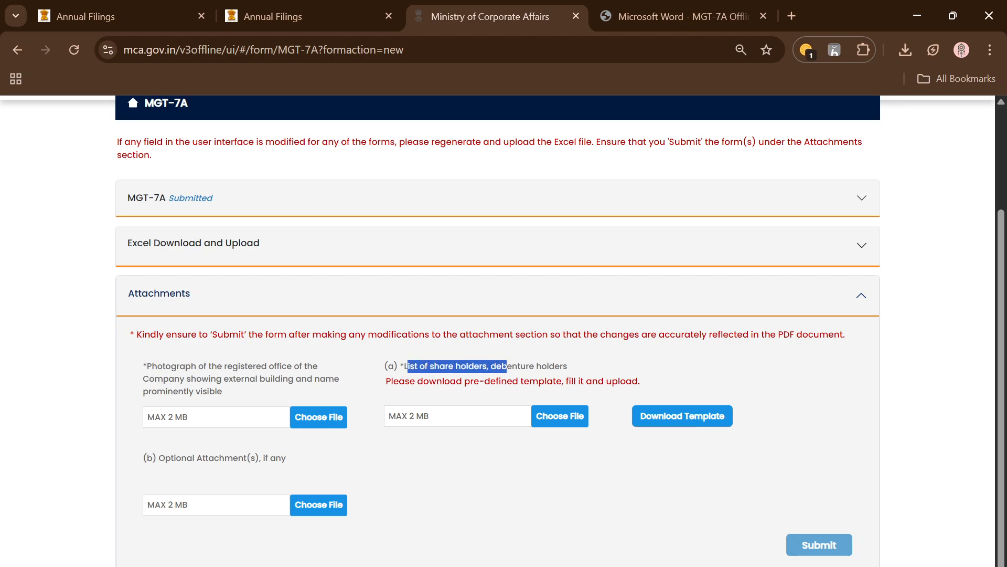
{"action": "left_click", "coordinate": [693, 426]}
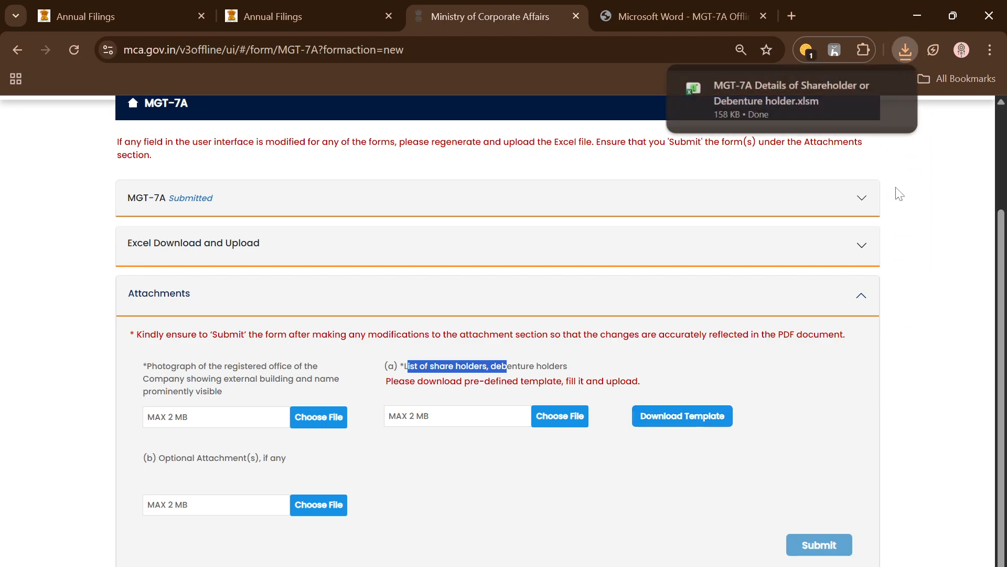
{"action": "left_click", "coordinate": [795, 99]}
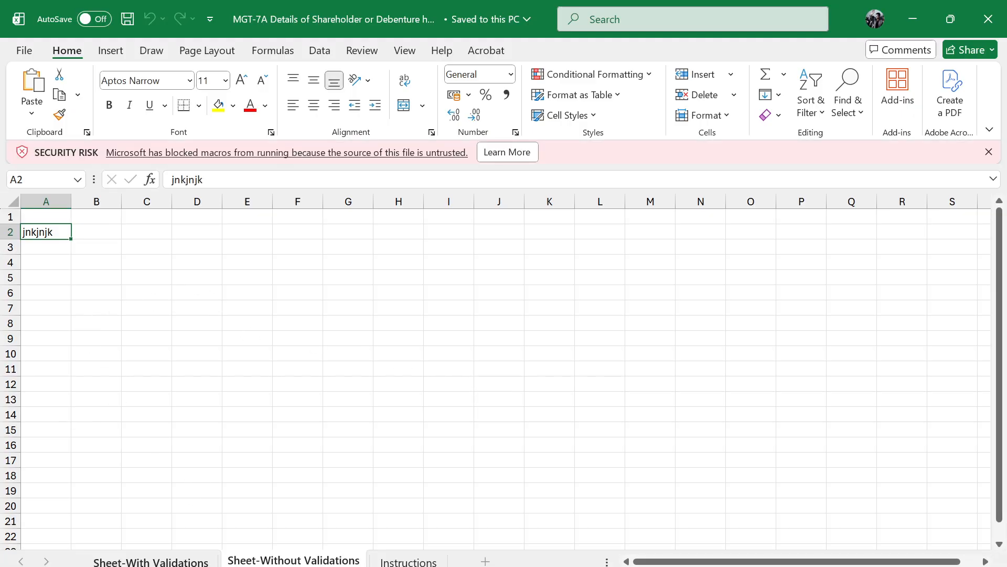
{"action": "left_click", "coordinate": [137, 561]}
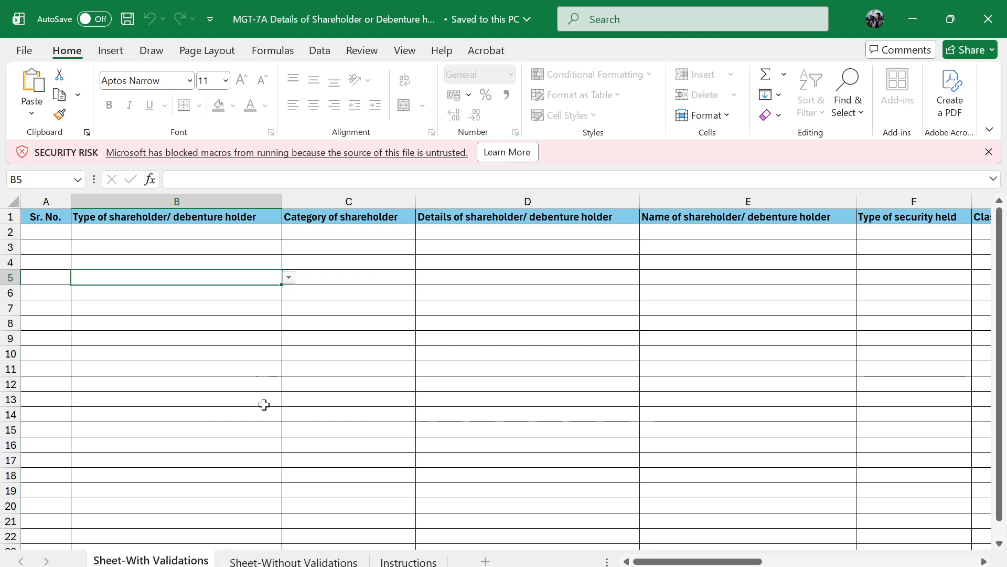
Read the Instructions worksheet on unblocking the file and enabling macros, and close the shareholder template workbook
{"action": "left_click", "coordinate": [302, 560]}
{"action": "left_click", "coordinate": [412, 561]}
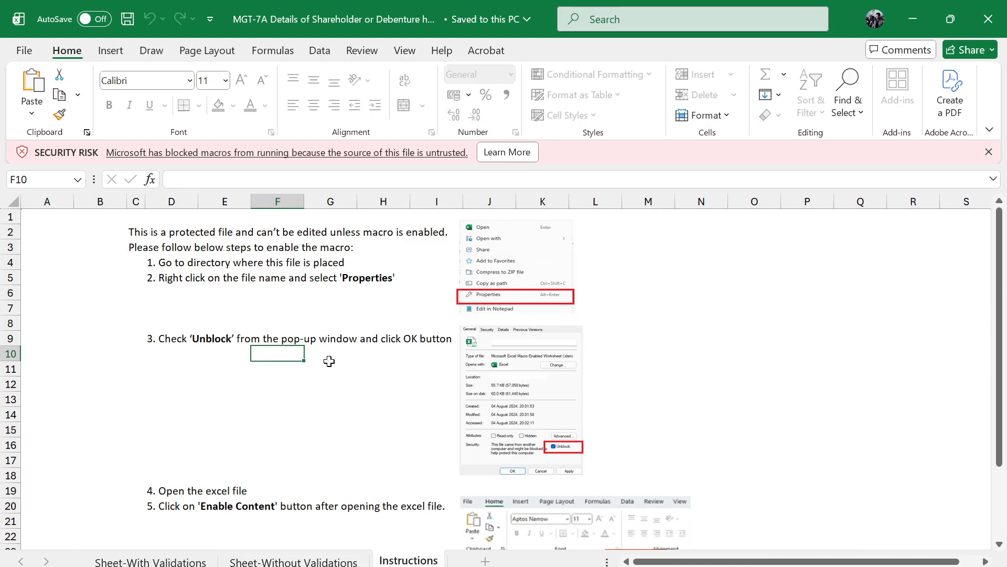
{"action": "scroll", "coordinate": [558, 461], "scroll_direction": "down", "scroll_amount": 5}
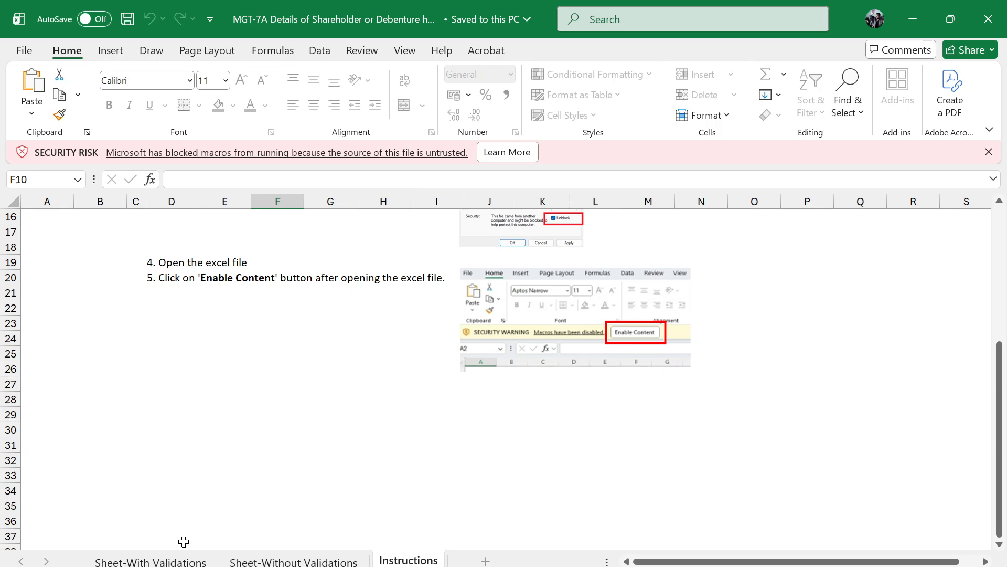
{"action": "left_click", "coordinate": [989, 19]}
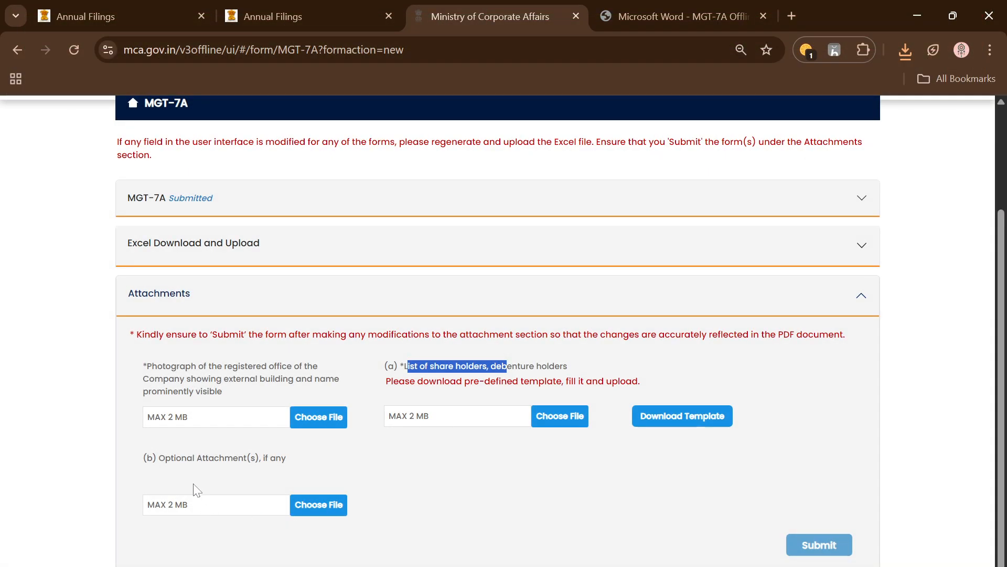
Attach MGT 7.png from Downloads as the photograph of the company's registered office
{"action": "left_click_drag", "start_coordinate": [174, 460], "coordinate": [279, 460]}
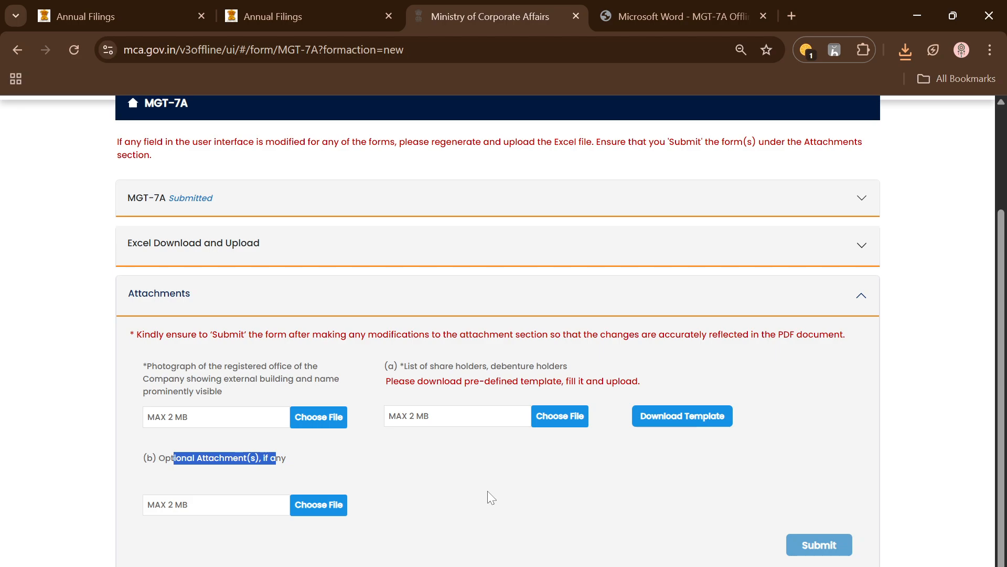
{"action": "left_click", "coordinate": [317, 422]}
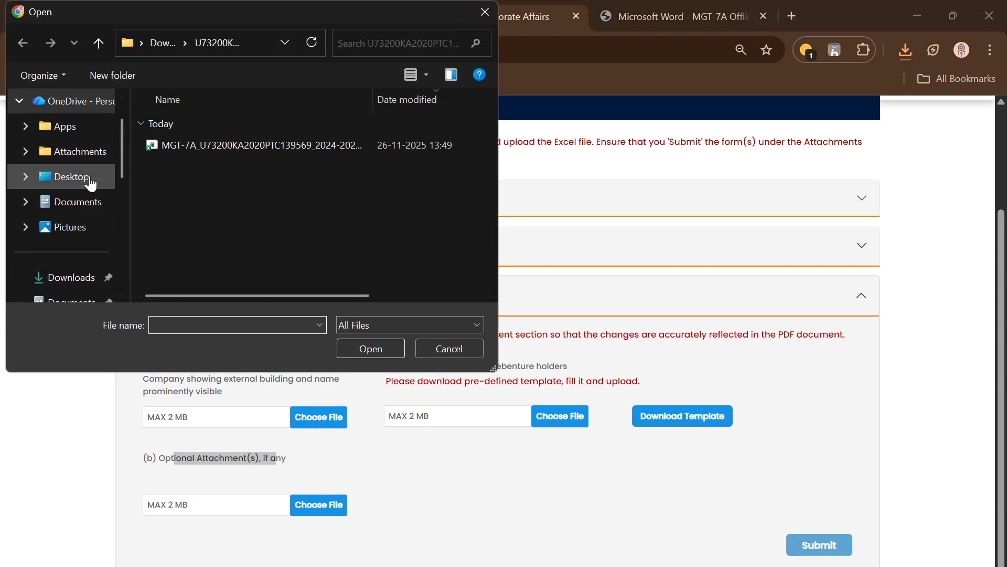
{"action": "left_click", "coordinate": [71, 276]}
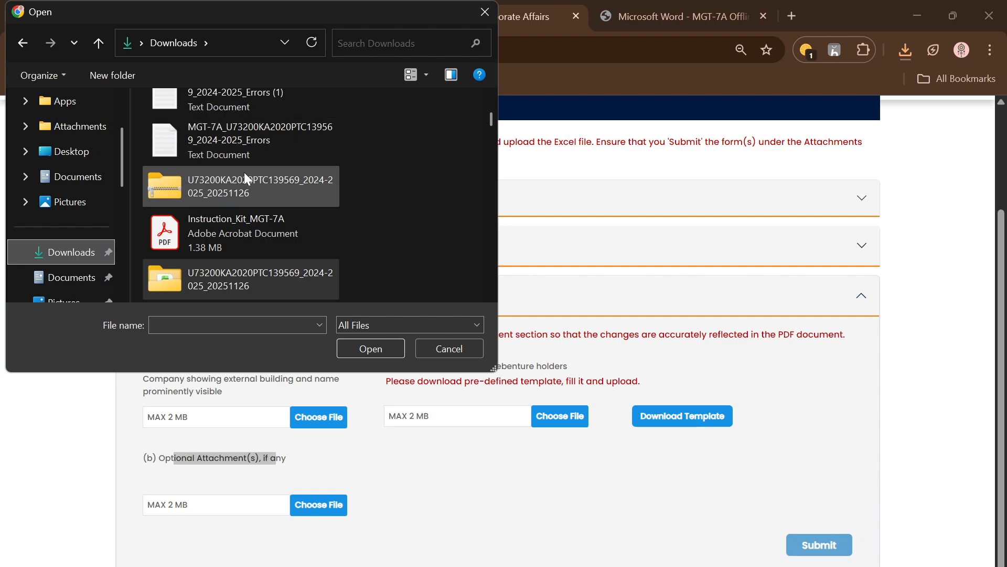
{"action": "scroll", "coordinate": [244, 172], "scroll_direction": "down", "scroll_amount": 10}
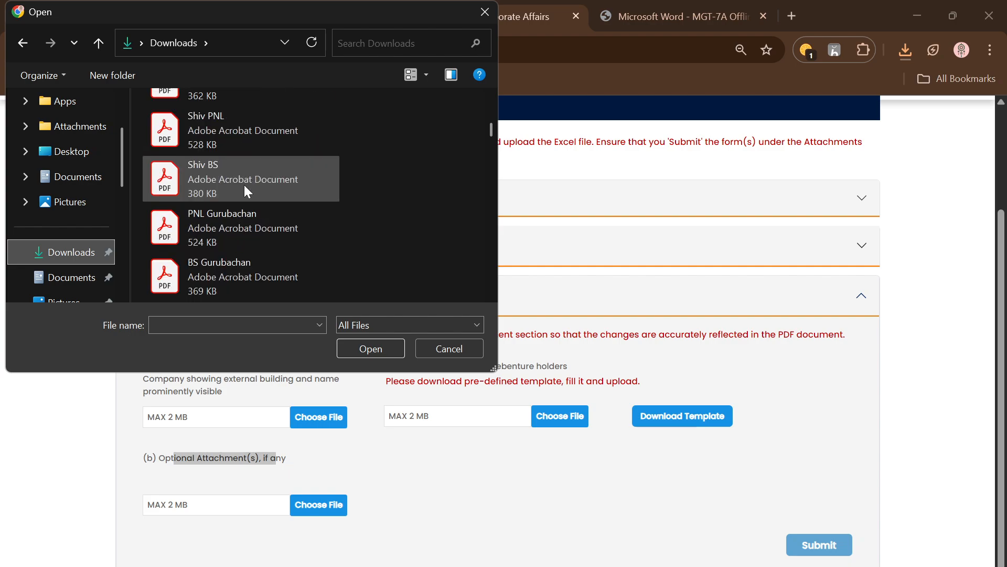
{"action": "scroll", "coordinate": [247, 240], "scroll_direction": "down", "scroll_amount": 5}
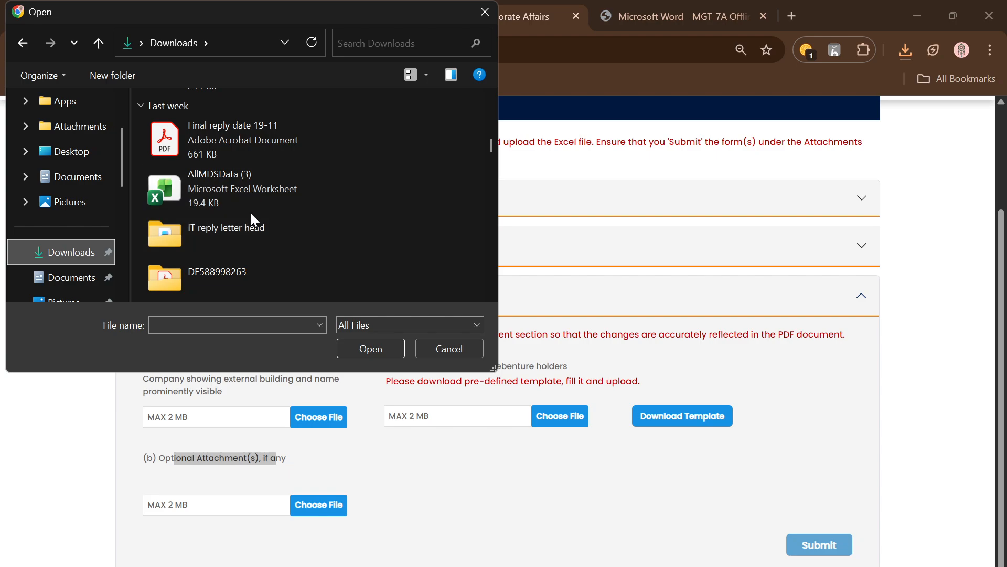
{"action": "scroll", "coordinate": [251, 213], "scroll_direction": "down", "scroll_amount": 2}
{"action": "scroll", "coordinate": [251, 213], "scroll_direction": "down", "scroll_amount": 10}
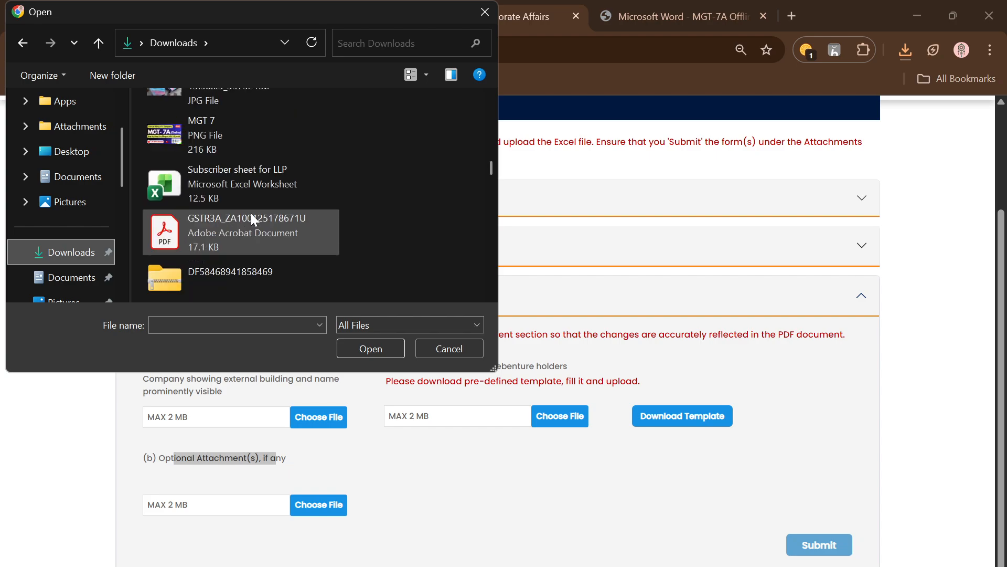
{"action": "left_click", "coordinate": [234, 122]}
{"action": "left_click", "coordinate": [371, 347]}
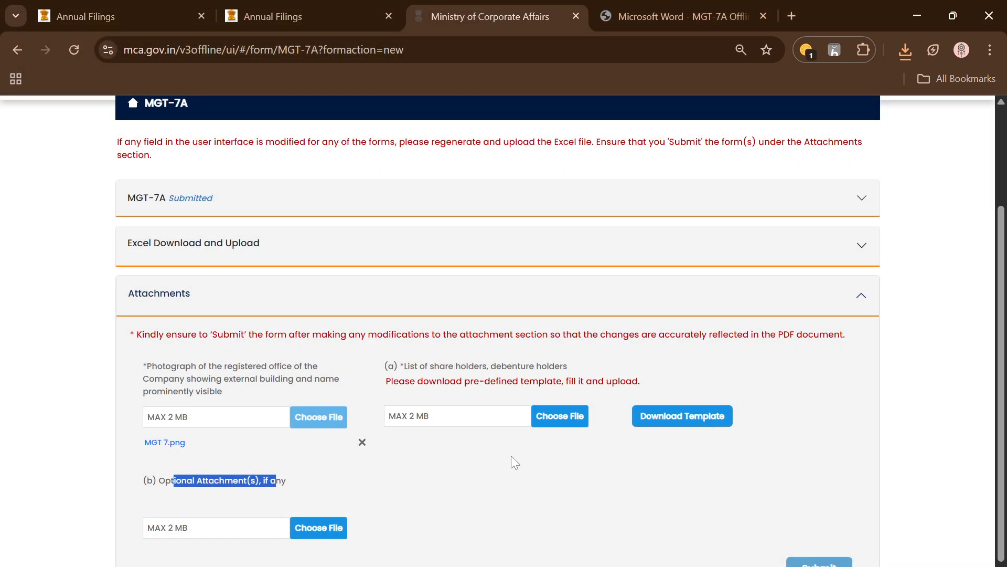
Attach MGT-7A Details of Shareholder or Debenture holder.xlsm as the list of share holders, and submit the form
{"action": "left_click", "coordinate": [560, 417]}
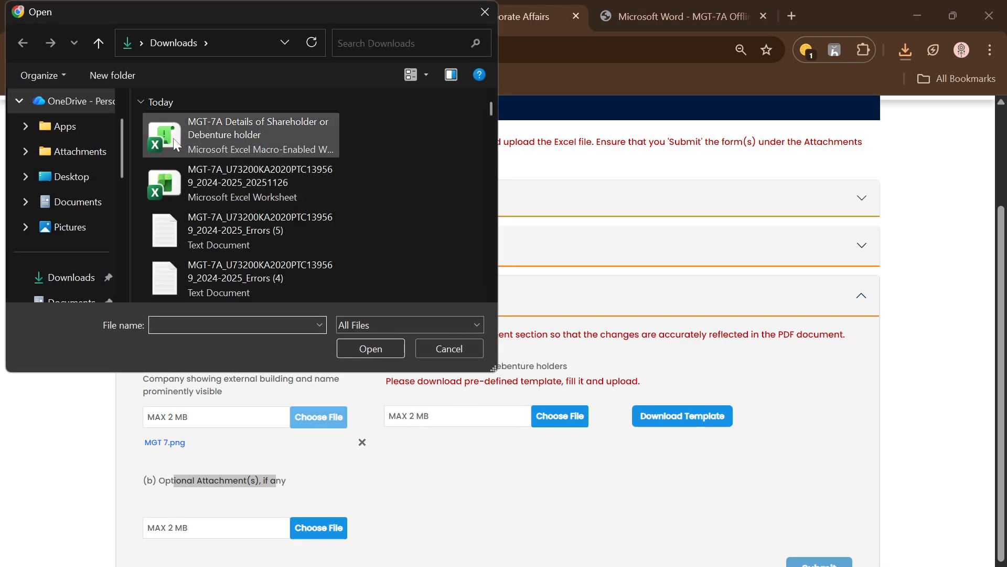
{"action": "left_click", "coordinate": [235, 138]}
{"action": "left_click", "coordinate": [367, 348]}
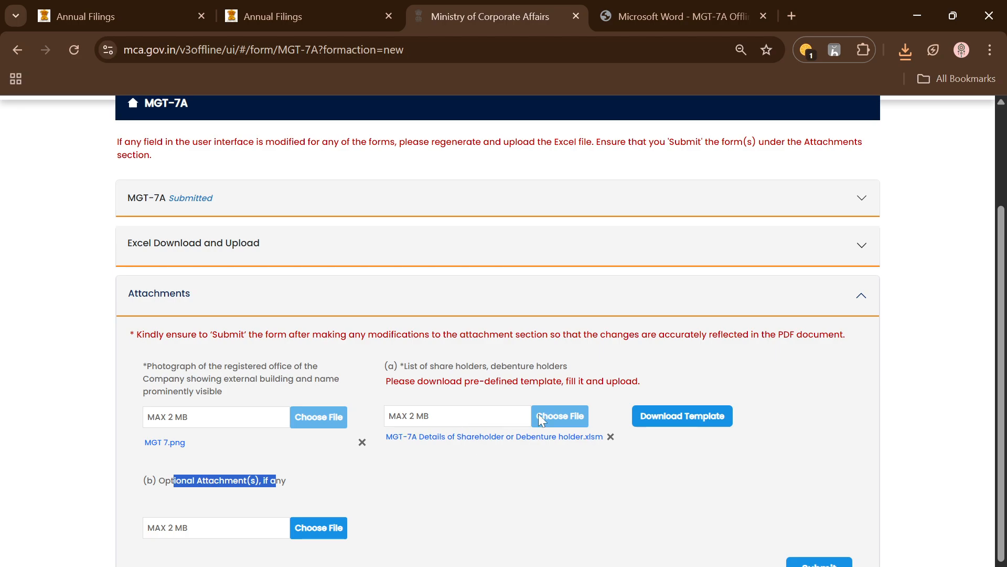
{"action": "scroll", "coordinate": [471, 480], "scroll_direction": "down", "scroll_amount": 1}
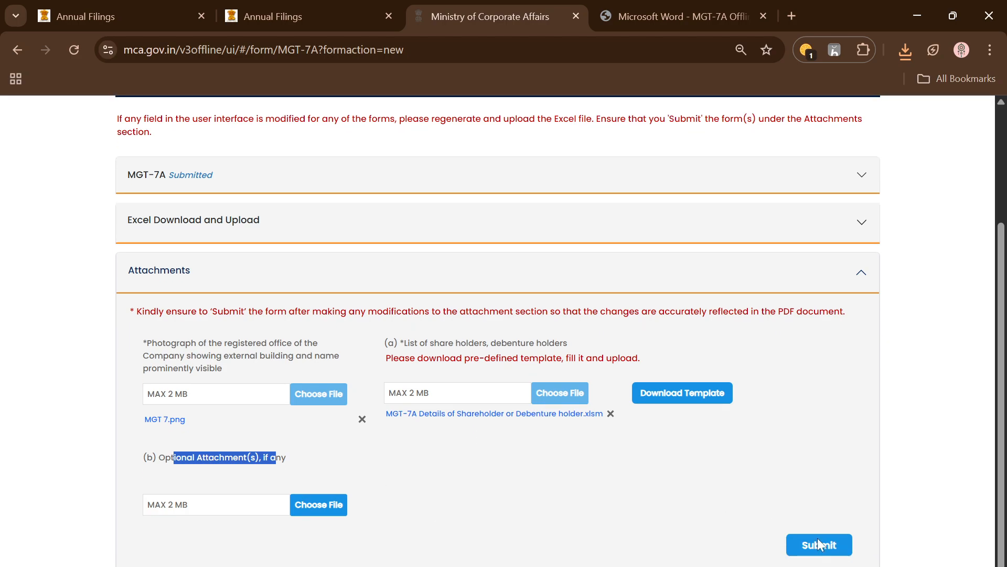
{"action": "left_click", "coordinate": [837, 550]}
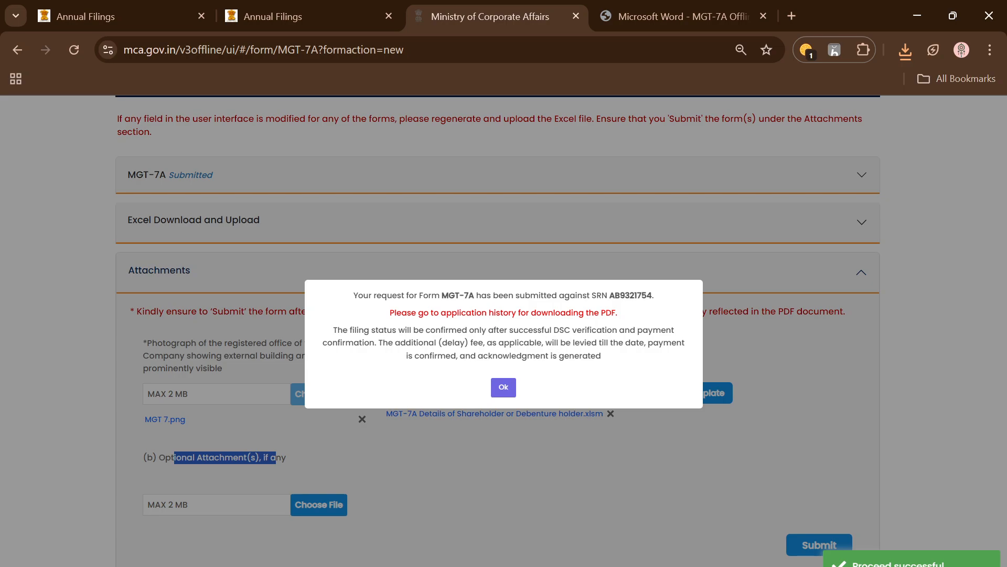
{"action": "left_click", "coordinate": [504, 387]}
Close the offline form page and look up the MGT-7A entry among the applications pending for action in Application History
{"action": "key", "text": "ctrl+w"}
{"action": "left_click", "coordinate": [320, 17]}
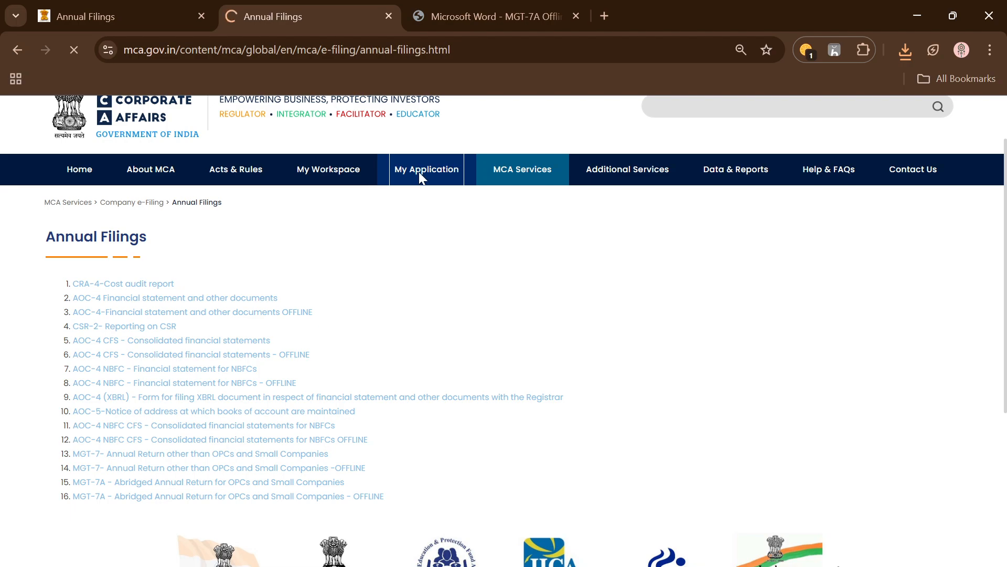
{"action": "left_click", "coordinate": [160, 439]}
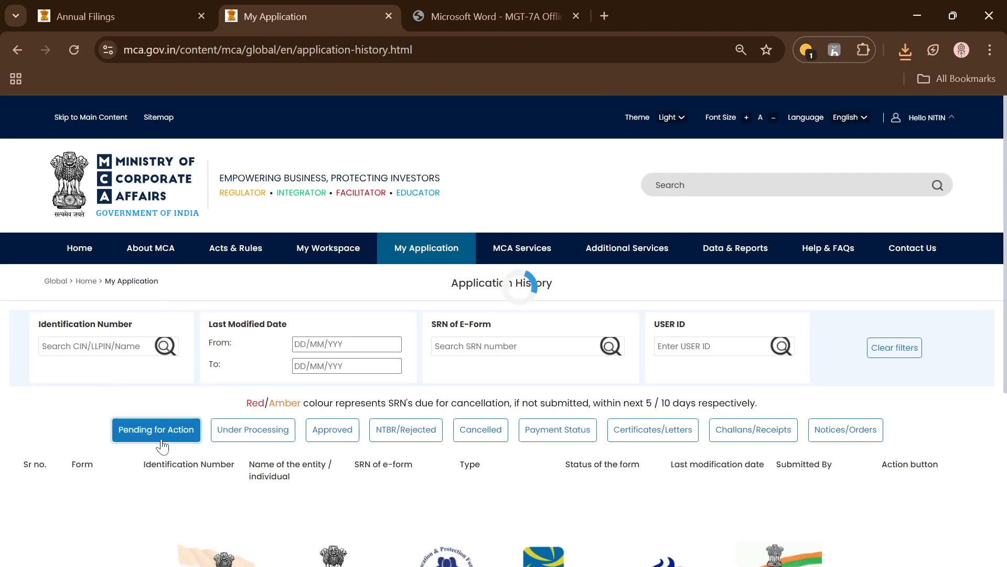
{"action": "scroll", "coordinate": [334, 342], "scroll_direction": "down", "scroll_amount": 3}
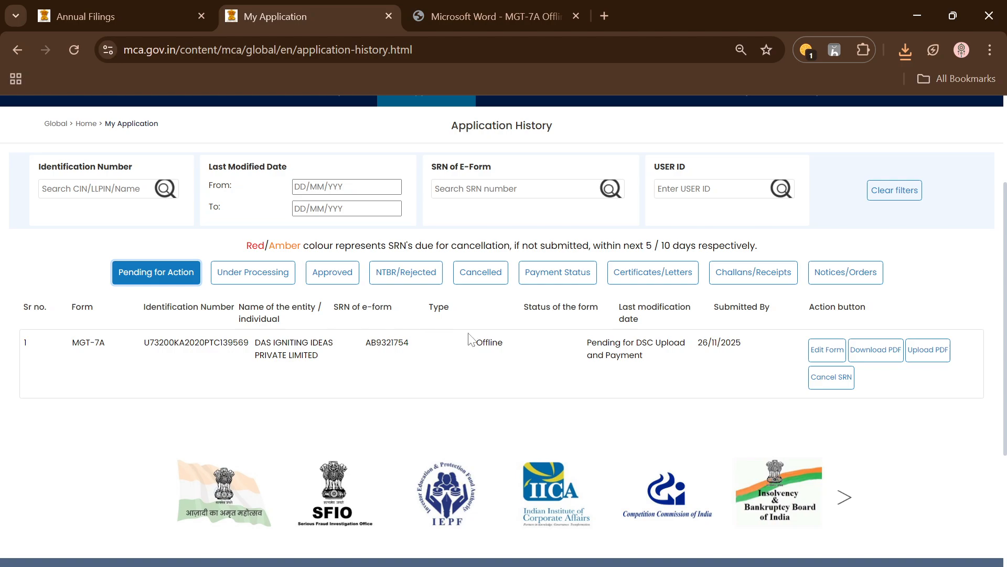
{"action": "left_click_drag", "start_coordinate": [471, 340], "coordinate": [506, 350]}
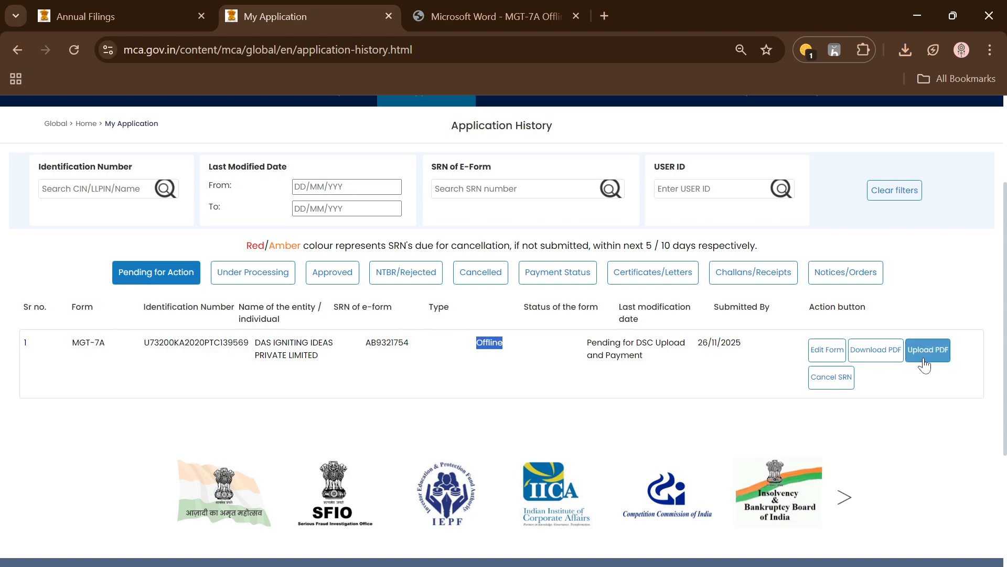
Download the generated PDF for the pending MGT-7A application, and open its signed PDF upload page
{"action": "left_click", "coordinate": [890, 358]}
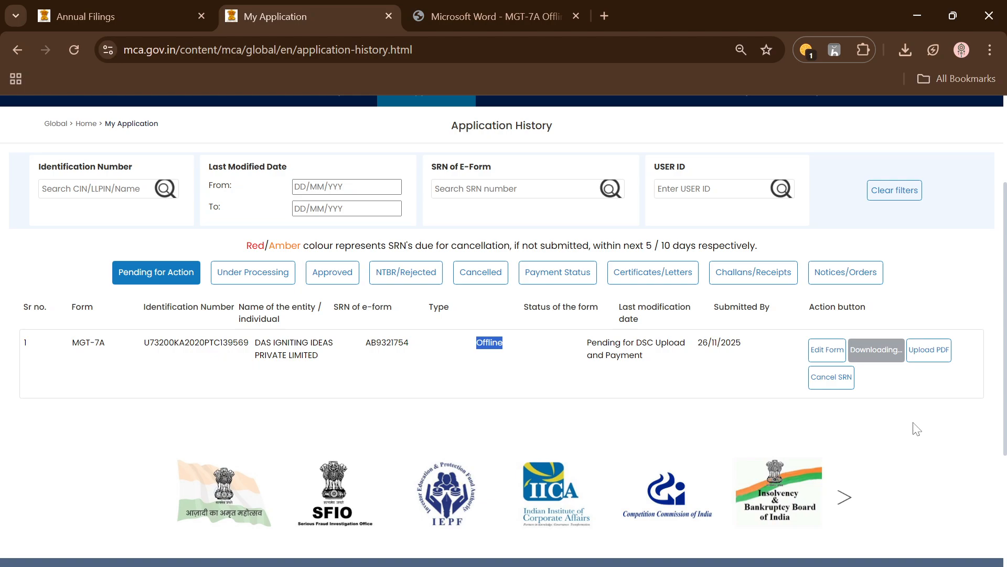
{"action": "left_click", "coordinate": [485, 565]}
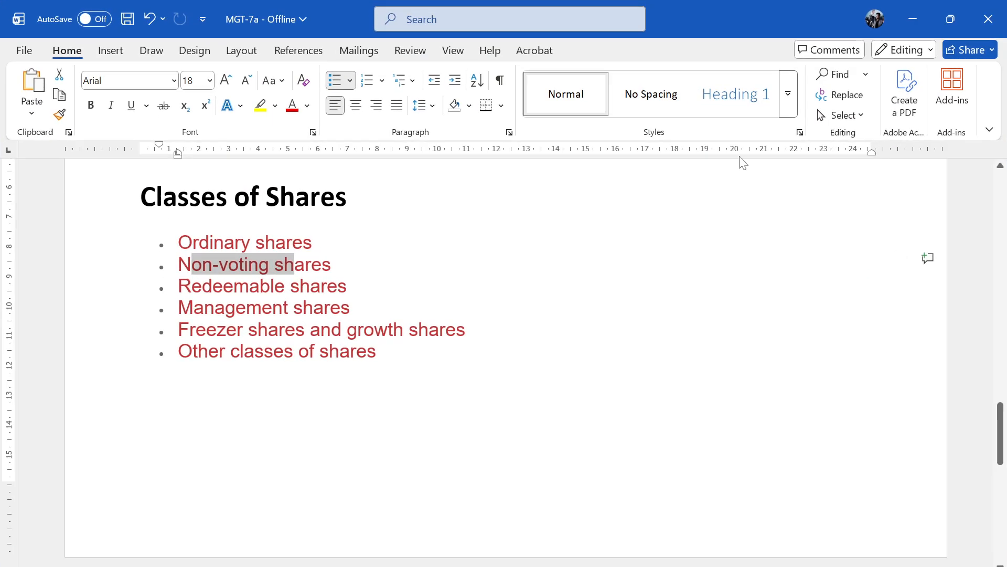
{"action": "left_click", "coordinate": [913, 19]}
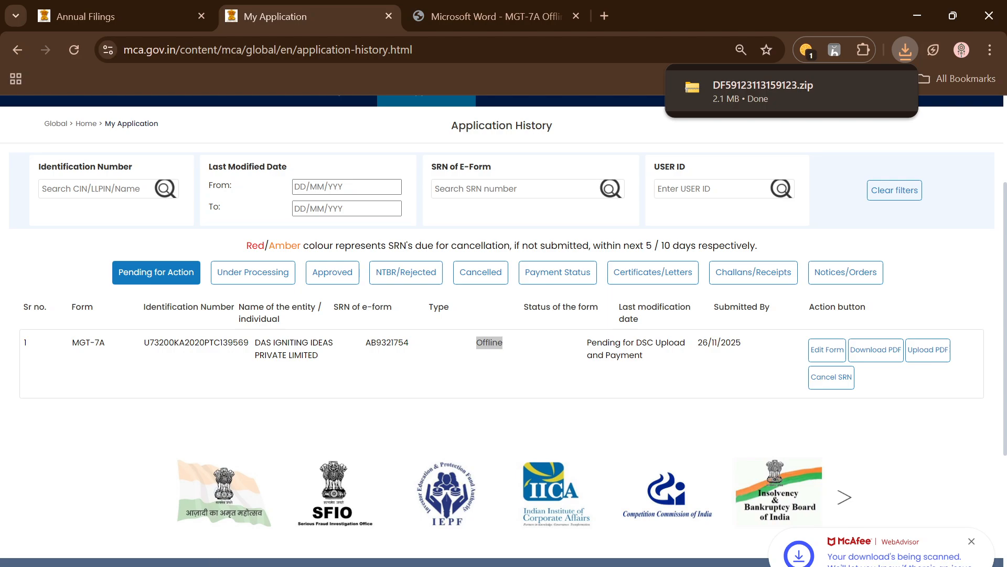
{"action": "left_click", "coordinate": [935, 355]}
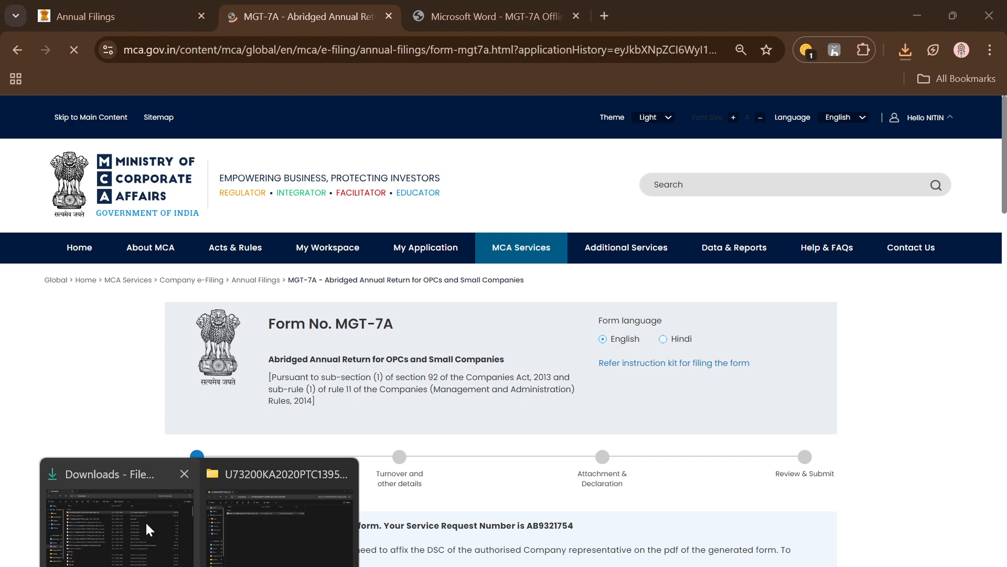
{"action": "left_click", "coordinate": [146, 523]}
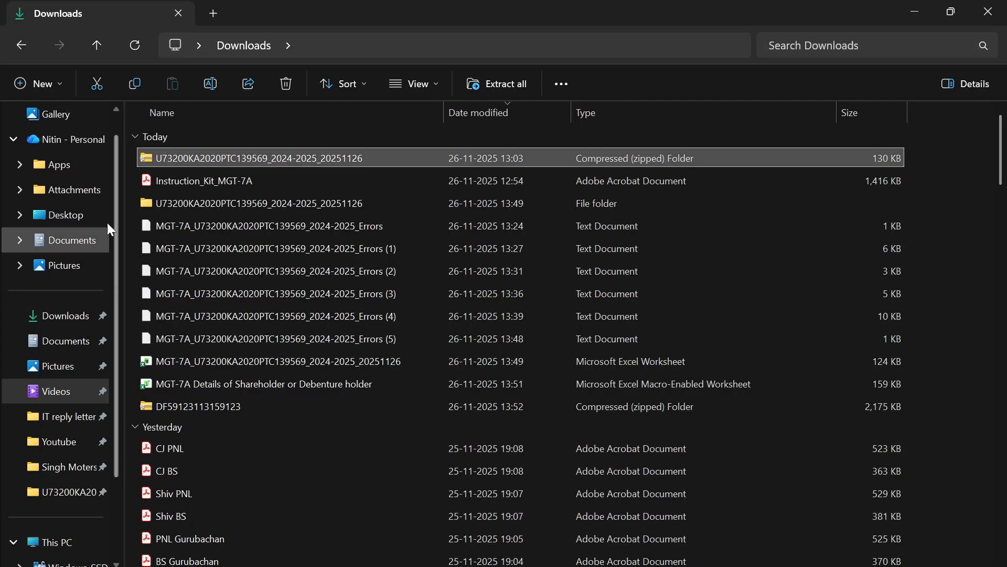
{"action": "left_click", "coordinate": [209, 407]}
{"action": "right_click", "coordinate": [208, 407]}
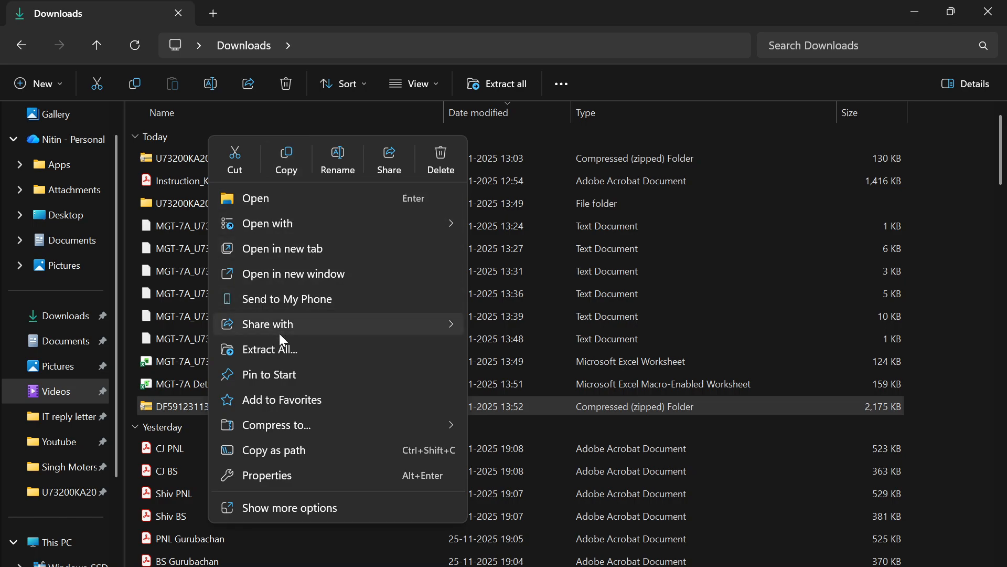
{"action": "left_click", "coordinate": [283, 346]}
{"action": "left_click", "coordinate": [638, 468]}
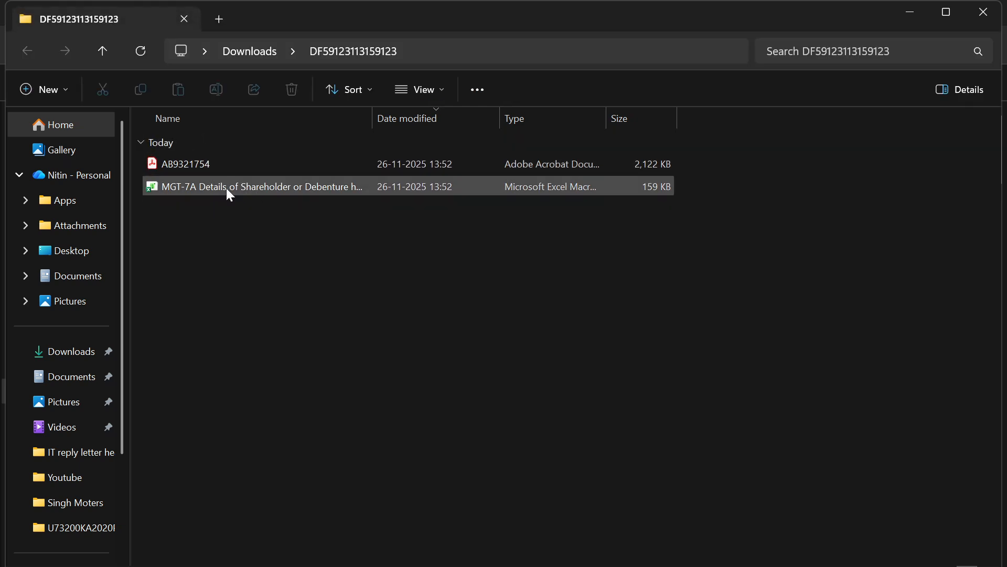
Open the extracted MGT-7A form in Acrobat and review it from the registration details to the digital signature section
{"action": "left_click", "coordinate": [201, 163]}
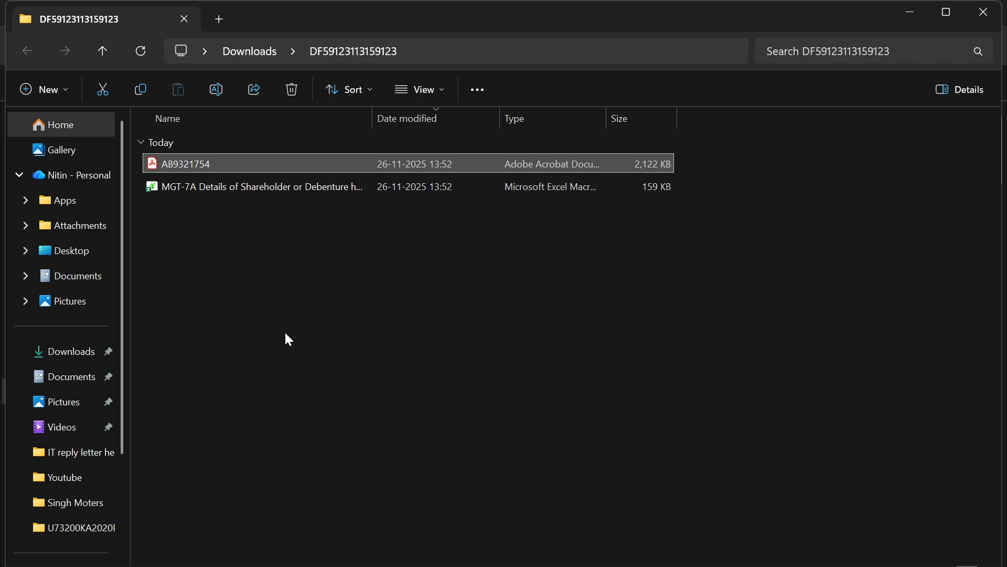
{"action": "key", "text": "Return"}
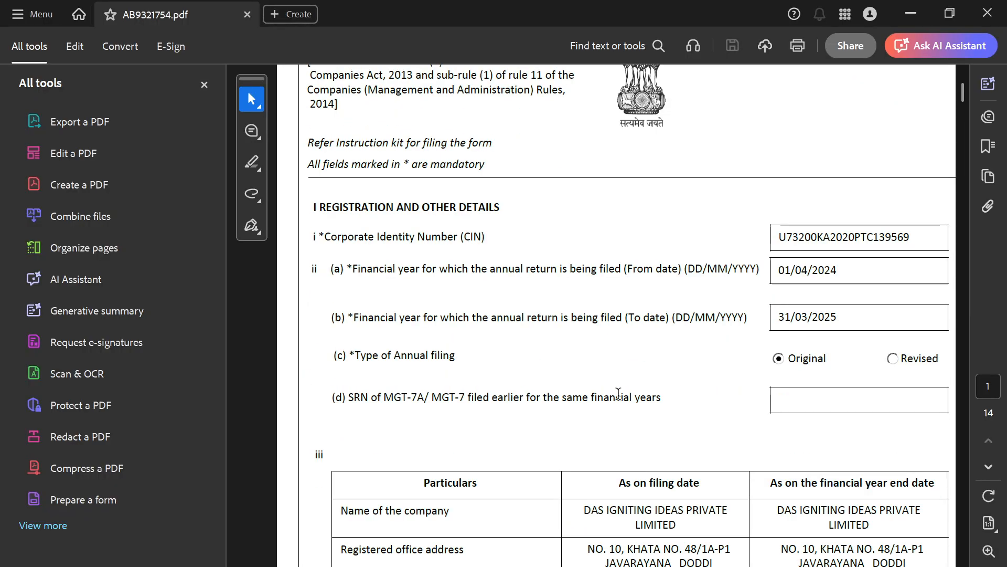
{"action": "scroll", "coordinate": [618, 394], "scroll_direction": "down", "scroll_amount": 10}
{"action": "left_click_drag", "start_coordinate": [962, 113], "coordinate": [914, 544]}
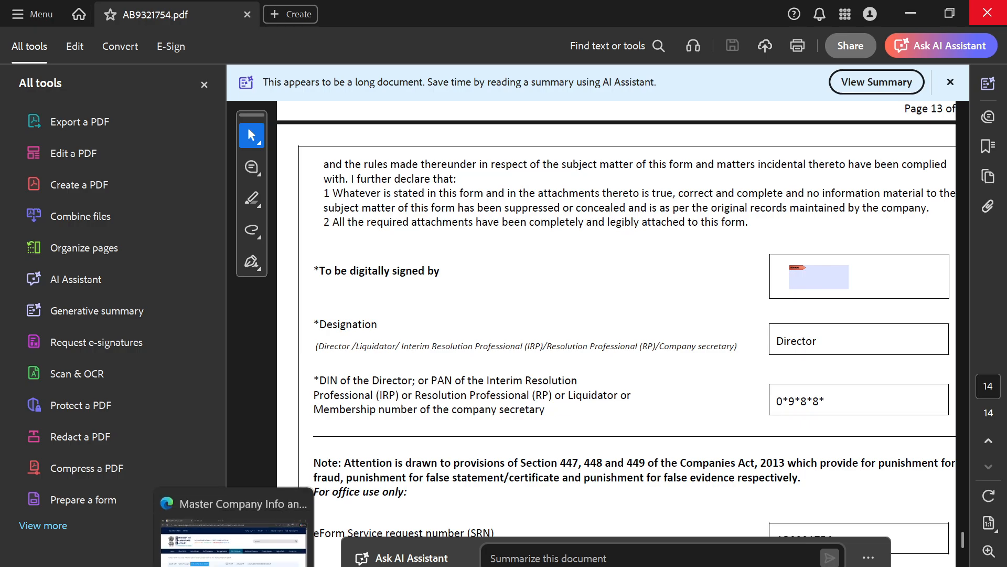
Return to the MCA portal in Chrome and try to upload the unsigned MGT-7A PDF as the DSC-affixed document
{"action": "left_click", "coordinate": [264, 566]}
{"action": "scroll", "coordinate": [663, 396], "scroll_direction": "down", "scroll_amount": 4}
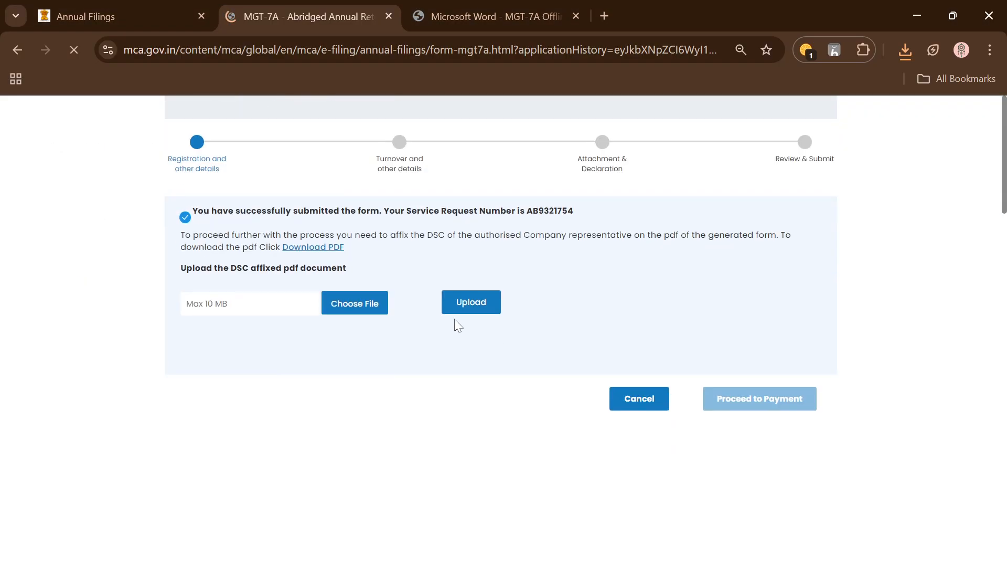
{"action": "scroll", "coordinate": [455, 319], "scroll_direction": "up", "scroll_amount": 2}
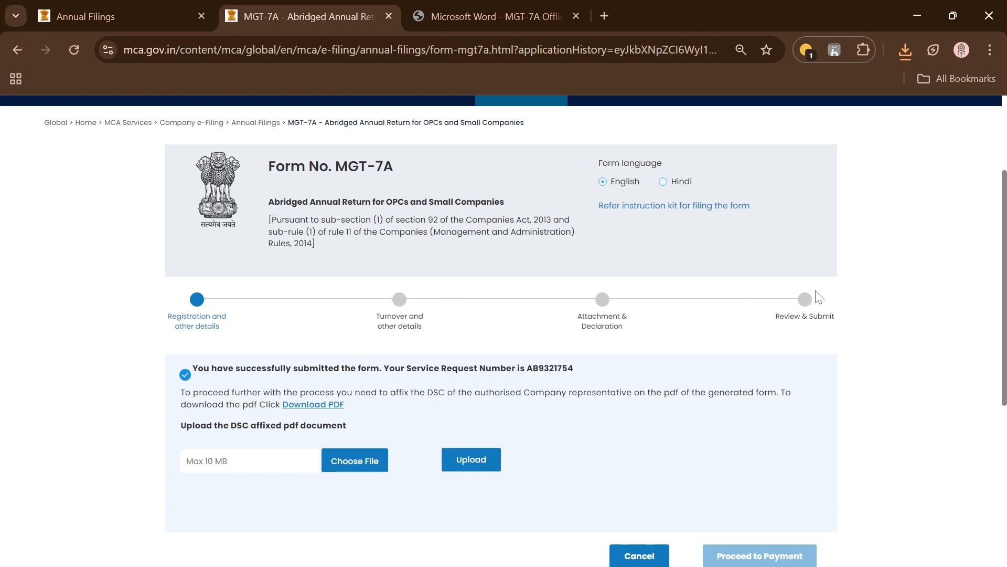
{"action": "scroll", "coordinate": [744, 521], "scroll_direction": "down", "scroll_amount": 1}
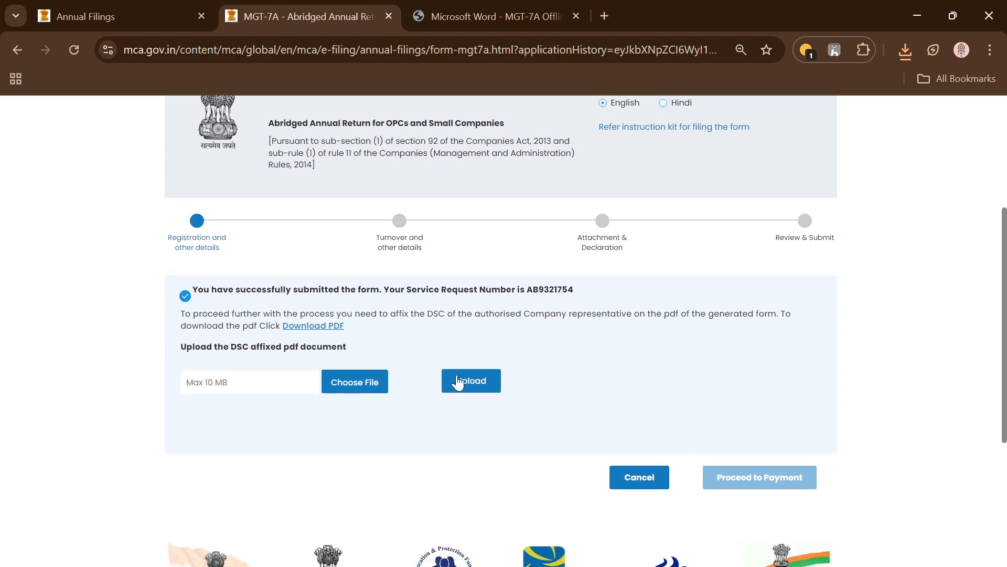
{"action": "left_click", "coordinate": [354, 387]}
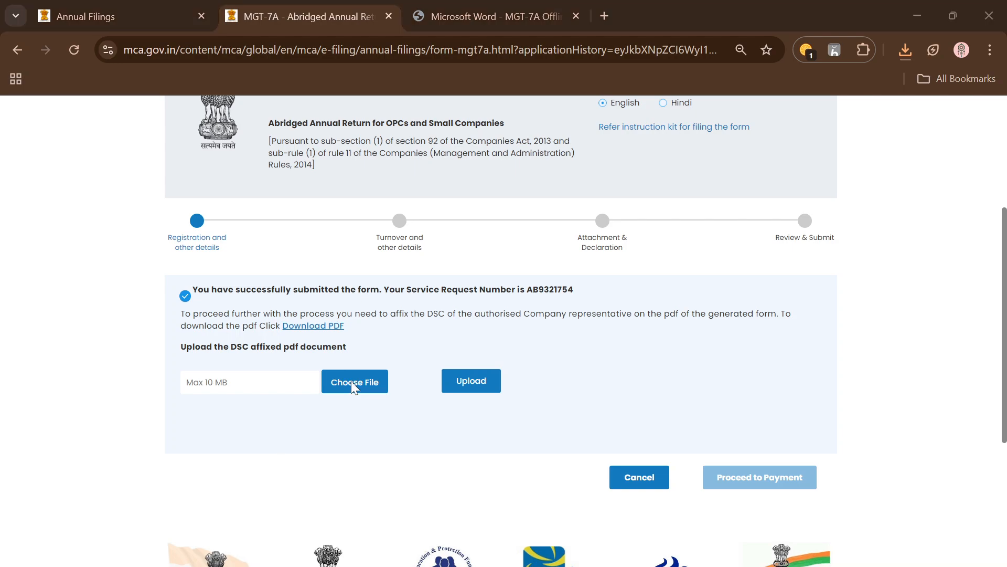
{"action": "double_click", "coordinate": [214, 187]}
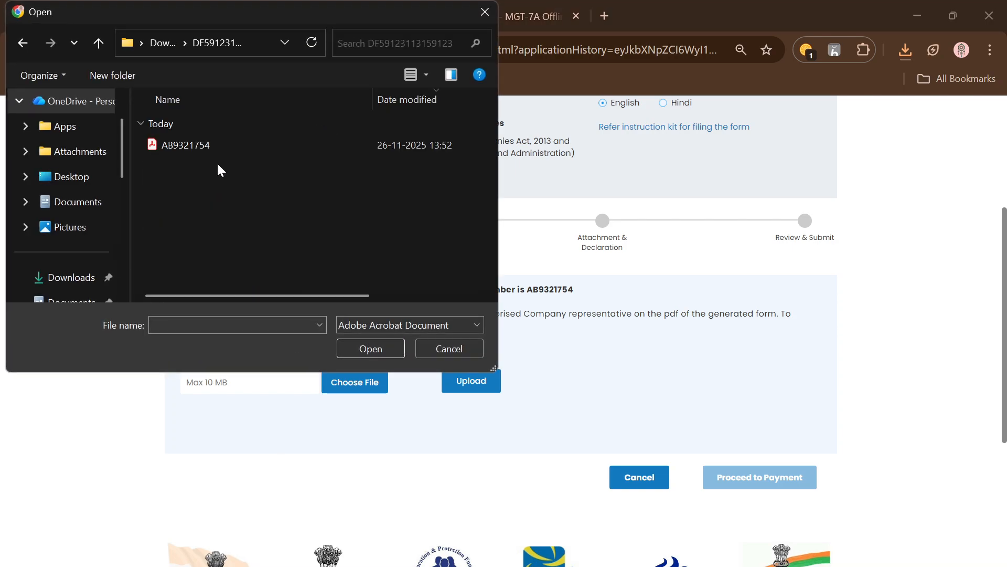
{"action": "left_click", "coordinate": [217, 151]}
{"action": "left_click", "coordinate": [366, 349]}
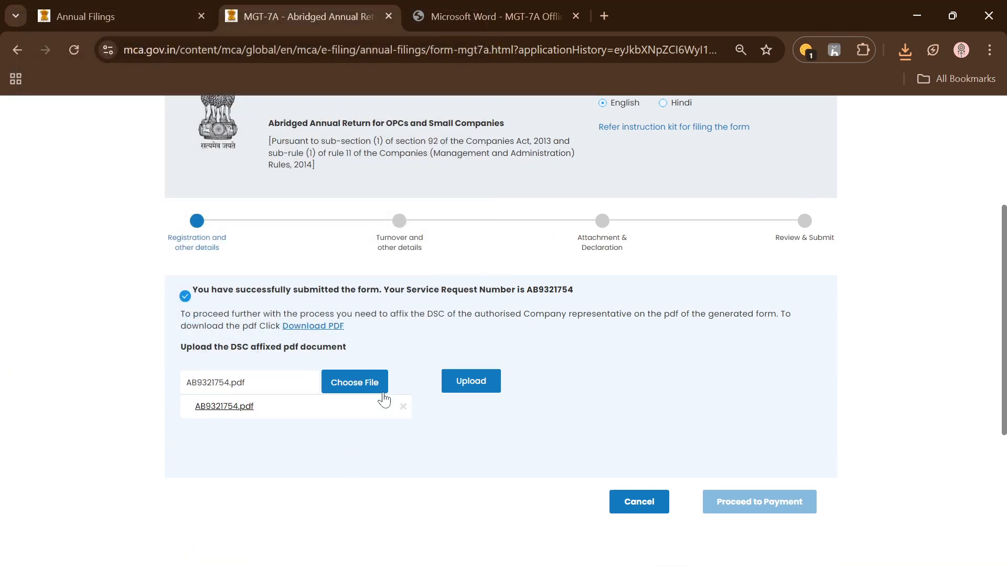
{"action": "left_click", "coordinate": [484, 384]}
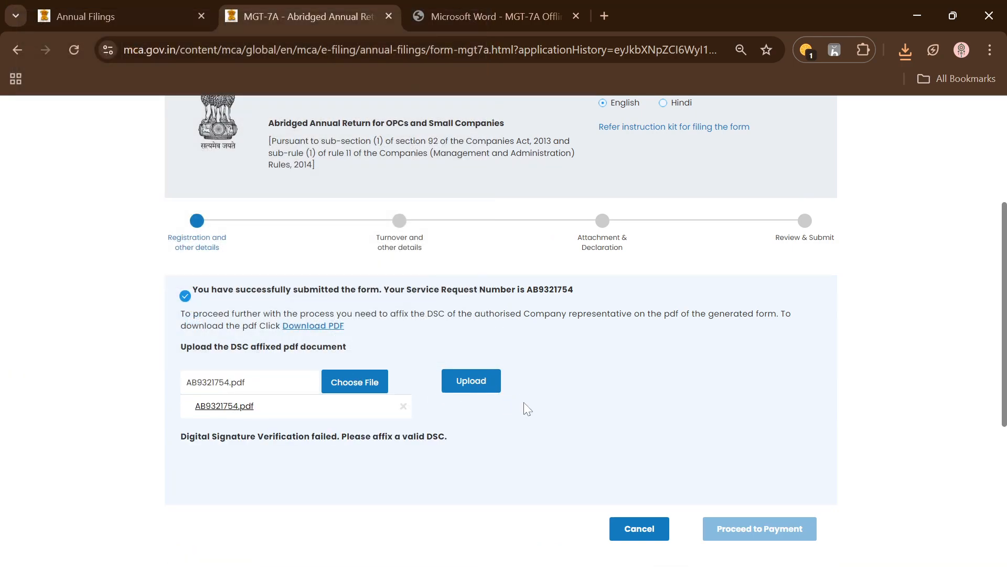
{"action": "left_click_drag", "start_coordinate": [179, 439], "coordinate": [392, 444]}
{"action": "left_click", "coordinate": [524, 433]}
Switch to the MGT-7a - Offline document in Word and review the topic list on its first page
{"action": "scroll", "coordinate": [511, 480], "scroll_direction": "up", "scroll_amount": 5}
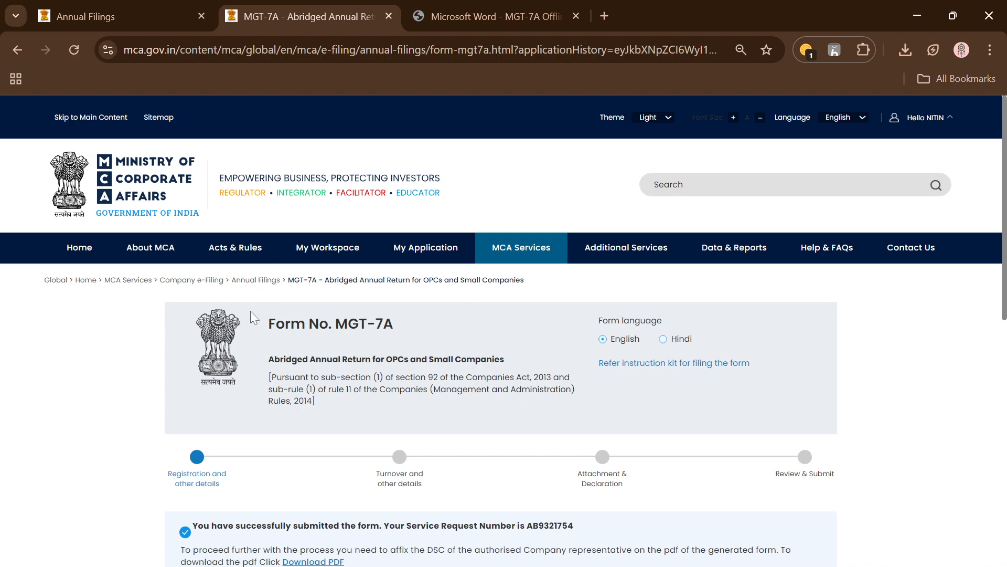
{"action": "mouse_move", "coordinate": [126, 237]}
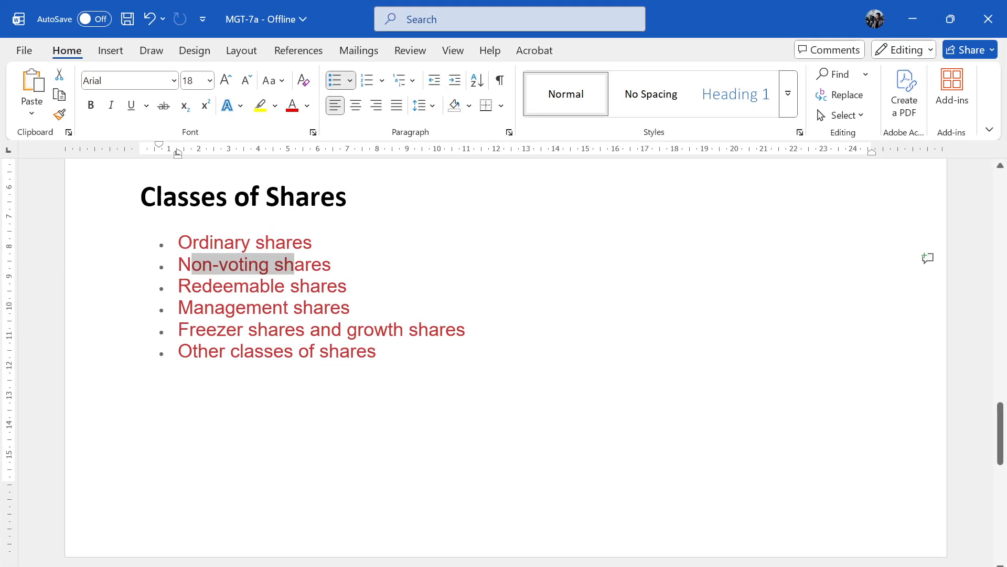
{"action": "scroll", "coordinate": [504, 362], "scroll_direction": "up", "scroll_amount": 15}
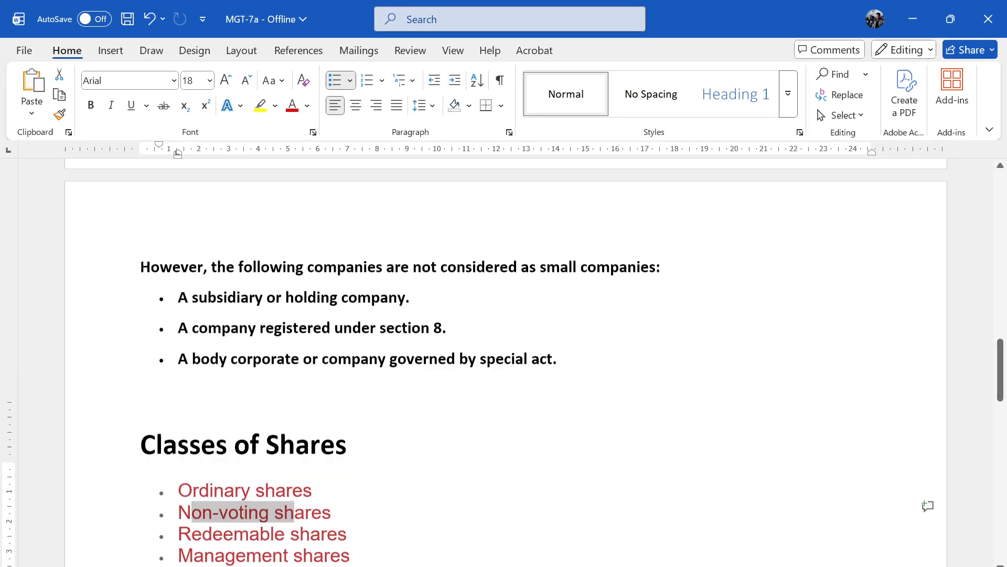
{"action": "scroll", "coordinate": [503, 362], "scroll_direction": "up", "scroll_amount": 10}
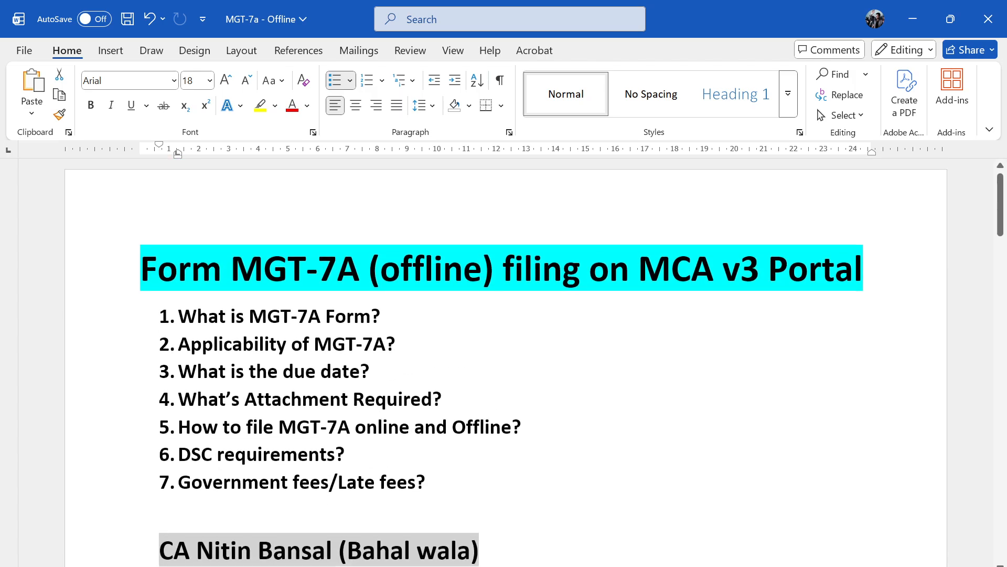